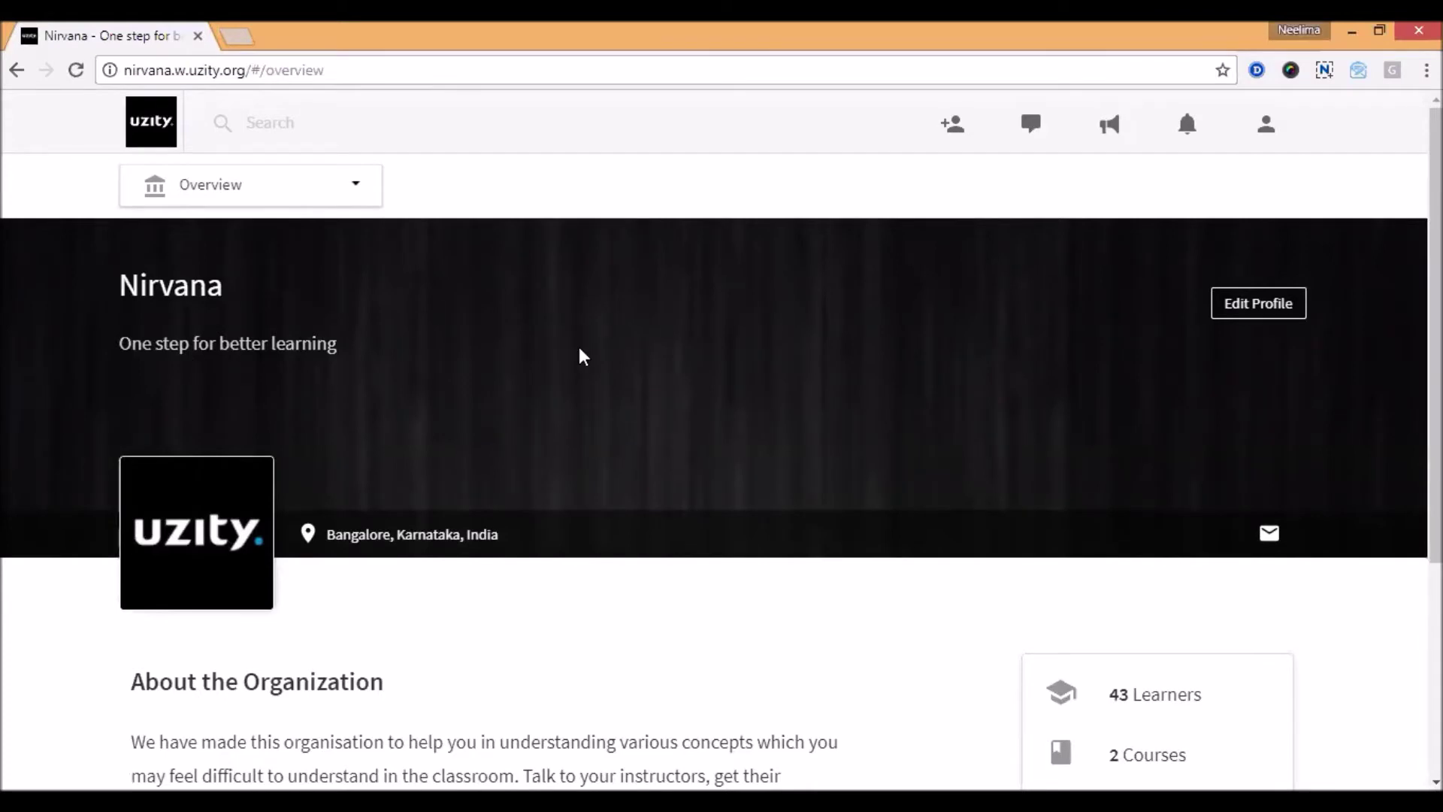
# - Review the Nirvana overview page showing 43 learners, 2 courses and 11 instructors
pyautogui.scroll(-5, 553, 386)
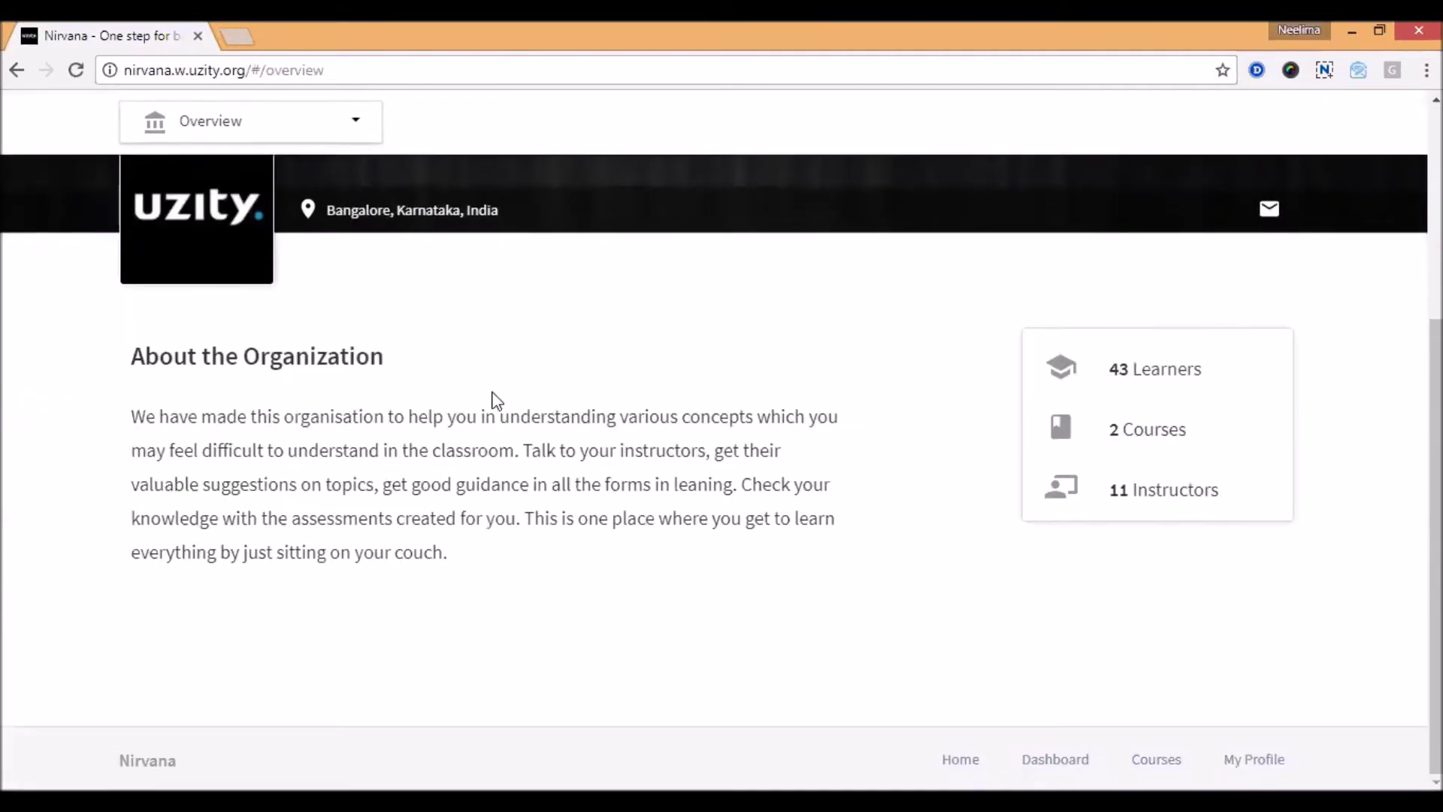
pyautogui.scroll(5, 495, 399)
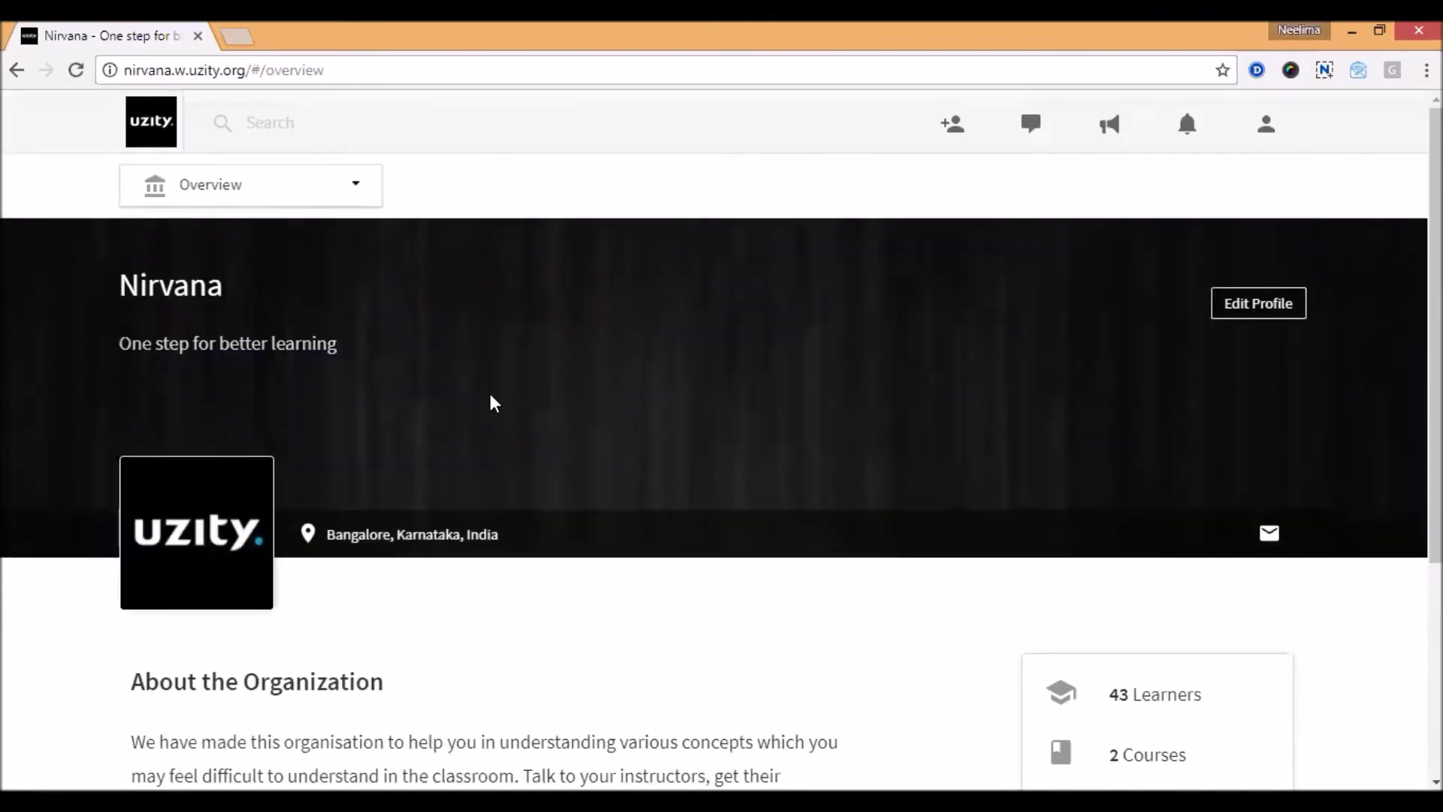
pyautogui.click(330, 199)
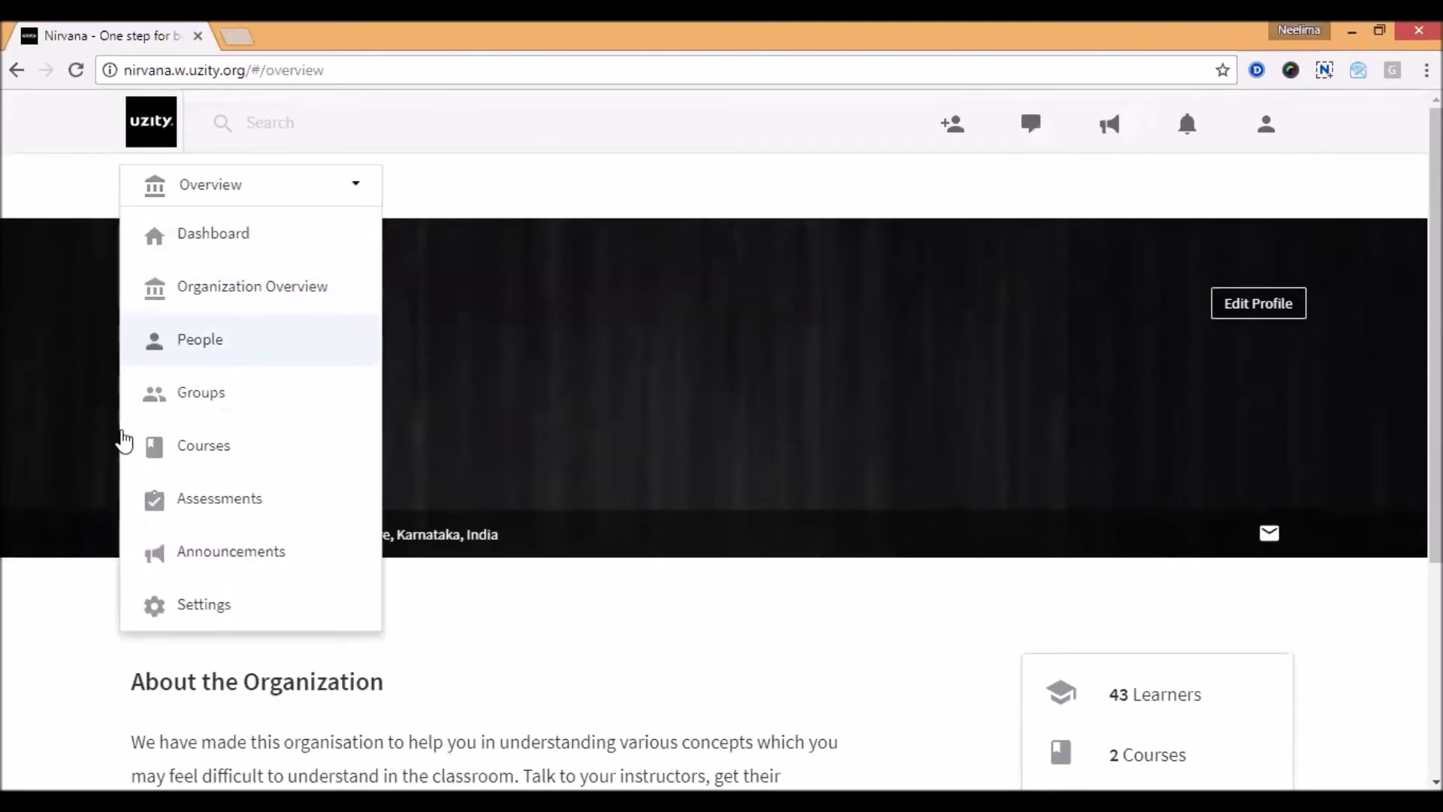
pyautogui.click(68, 624)
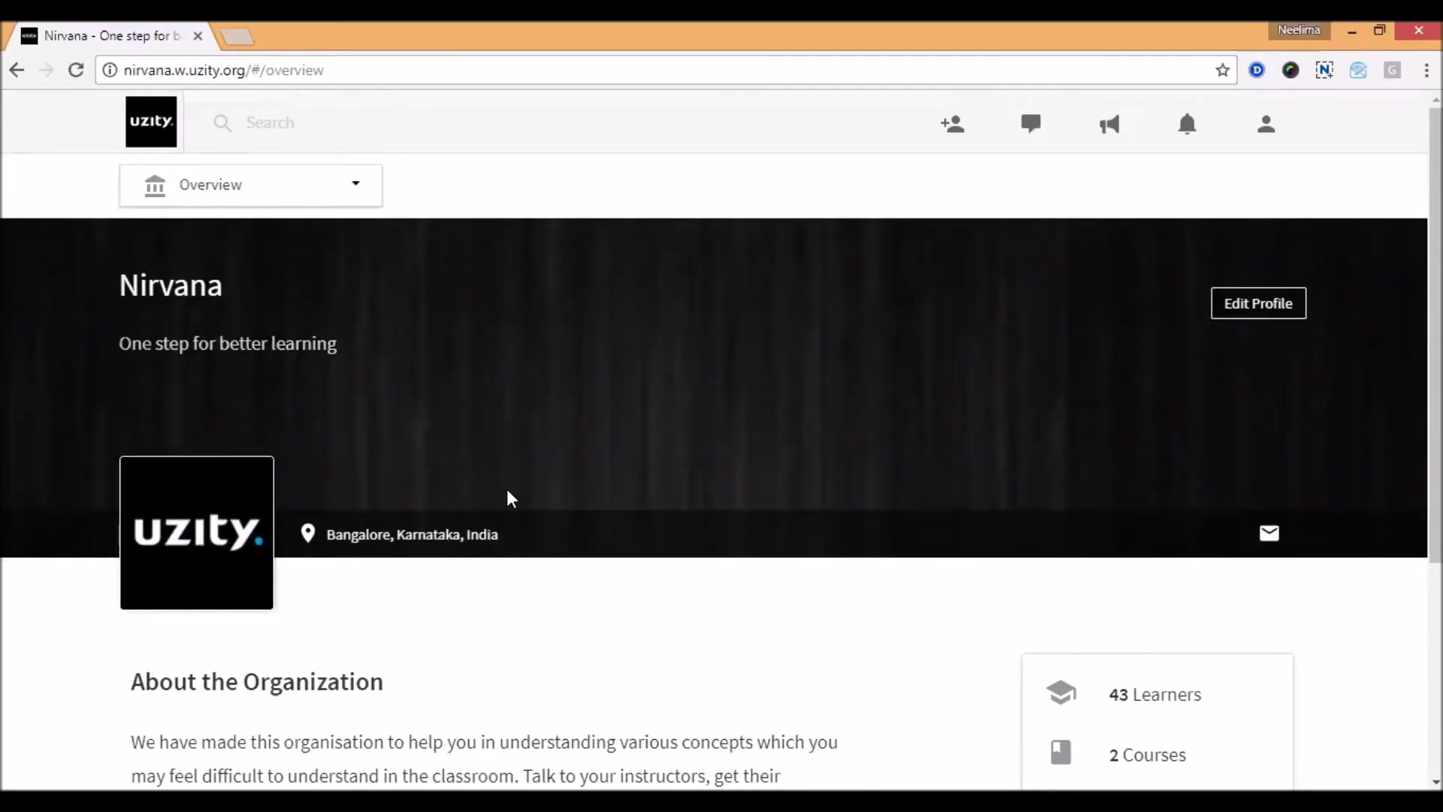
# - Switch from the organization Overview to its Dashboard
pyautogui.scroll(-5, 508, 491)
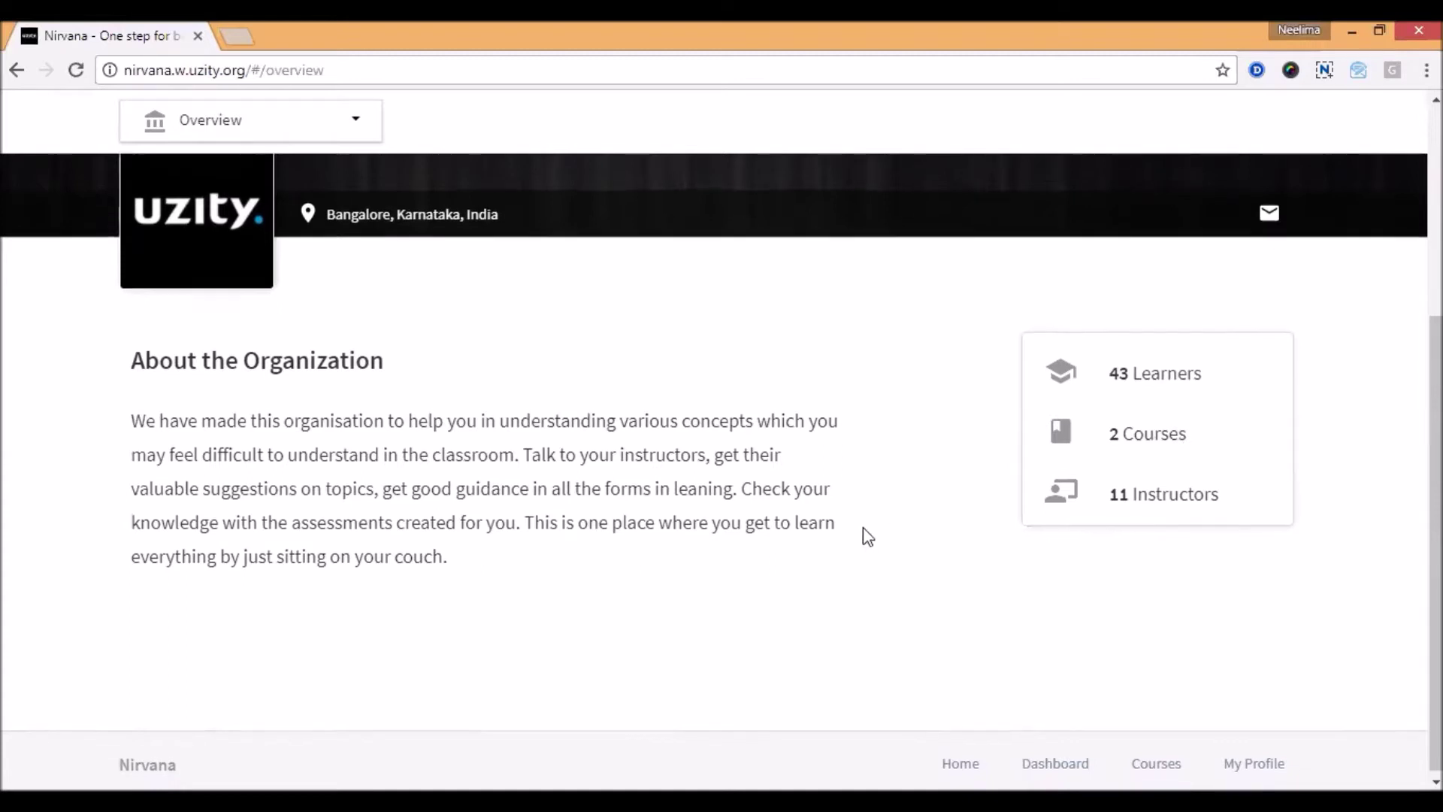
pyautogui.scroll(4, 844, 535)
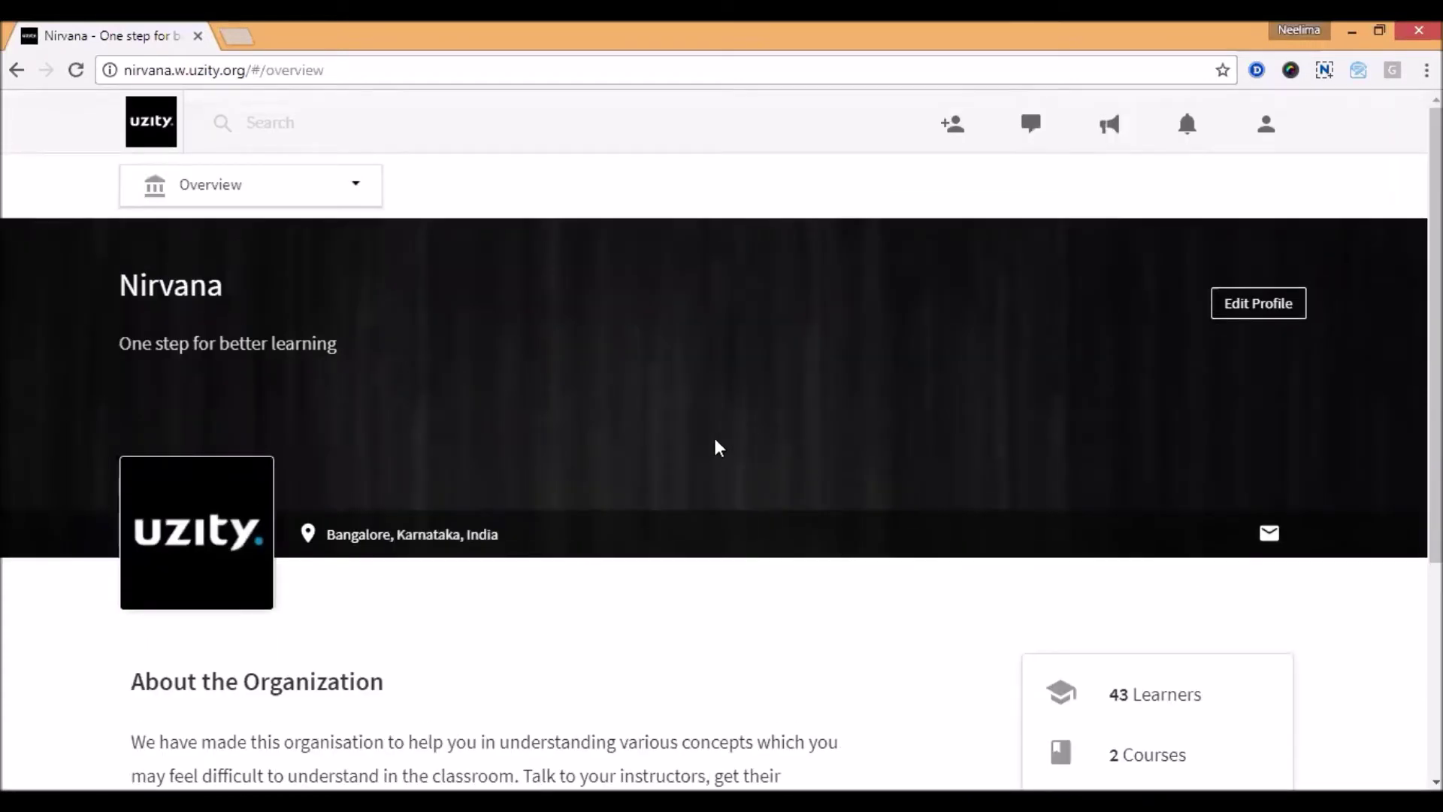
pyautogui.click(200, 197)
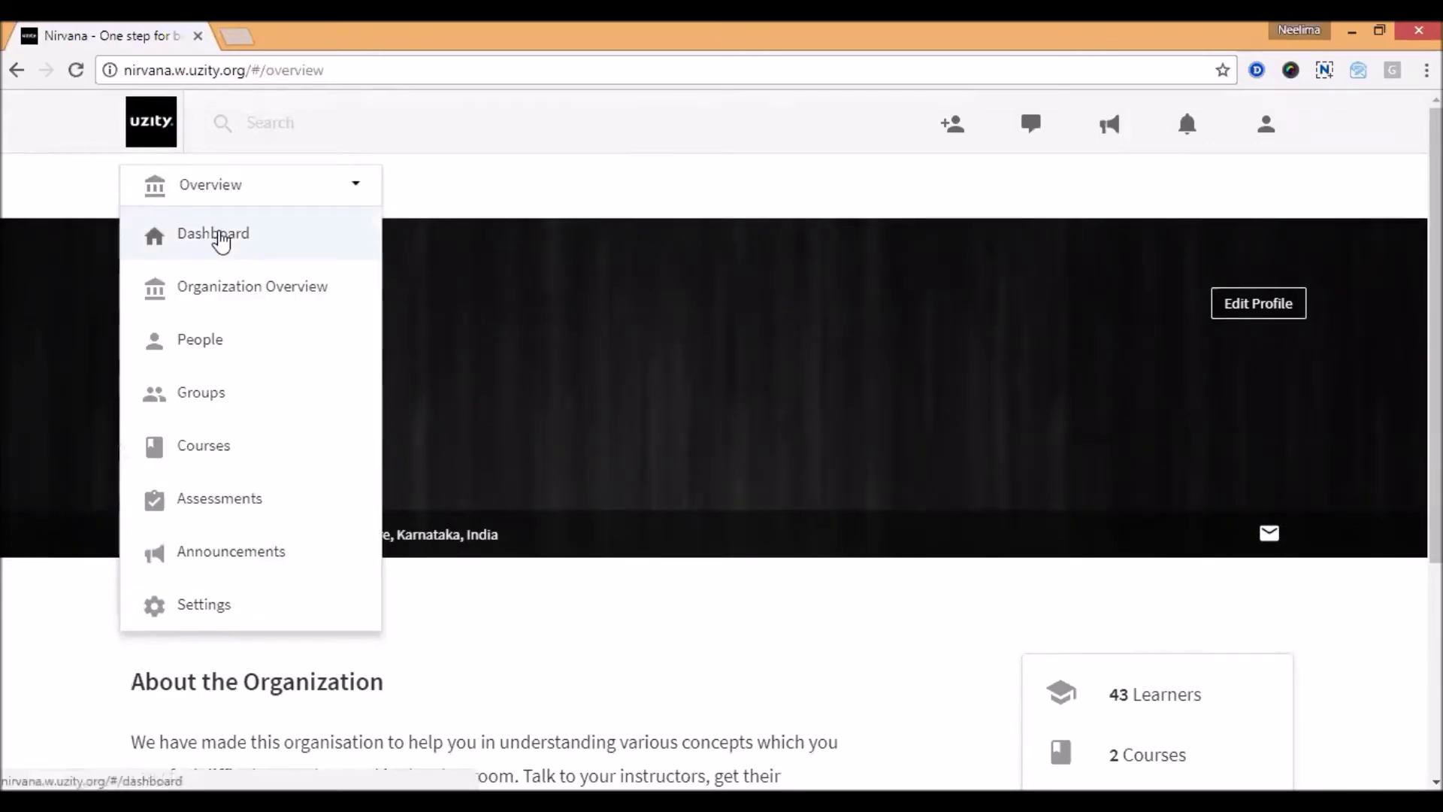
pyautogui.click(220, 236)
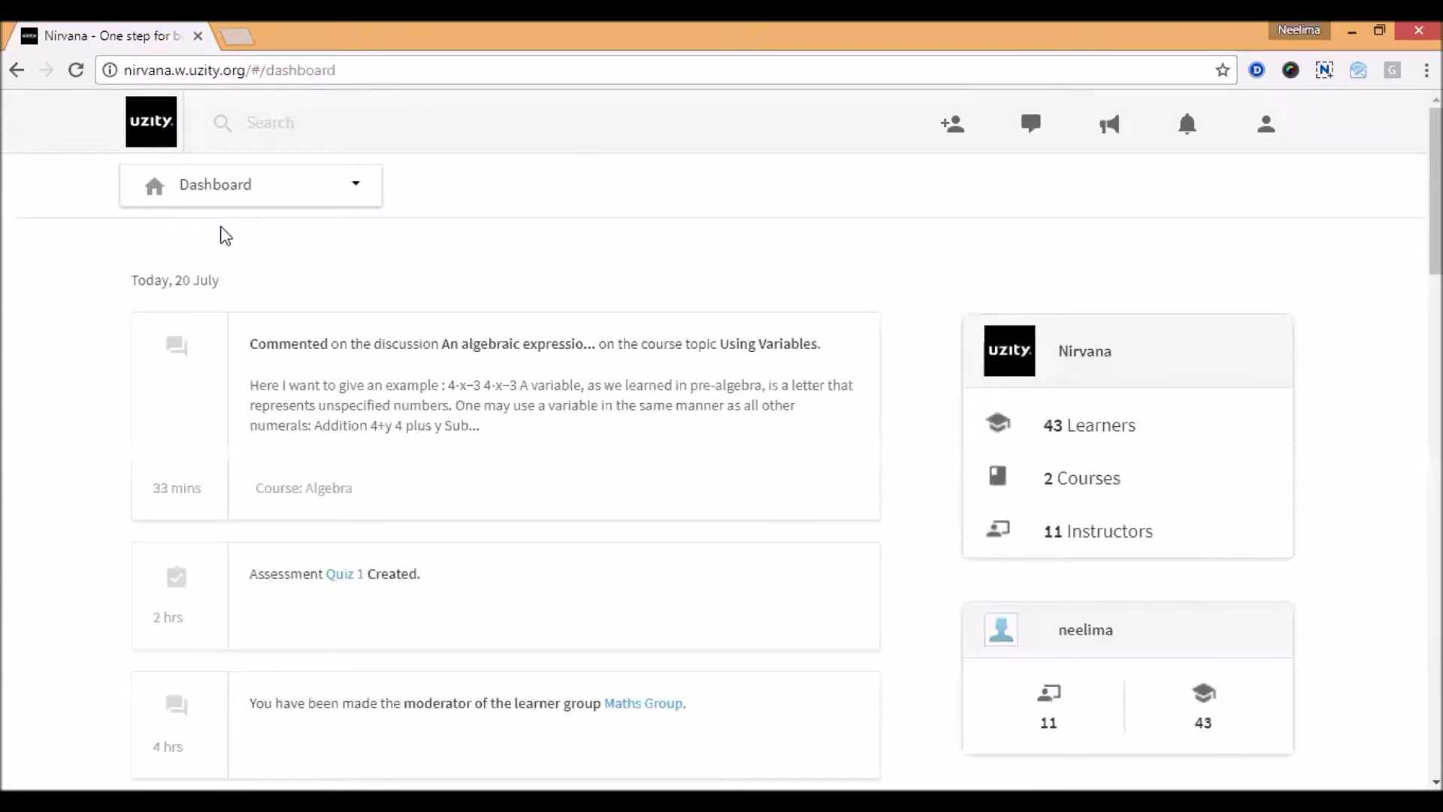
# - Read through the Dashboard activity feed
pyautogui.scroll(-11, 135, 274)
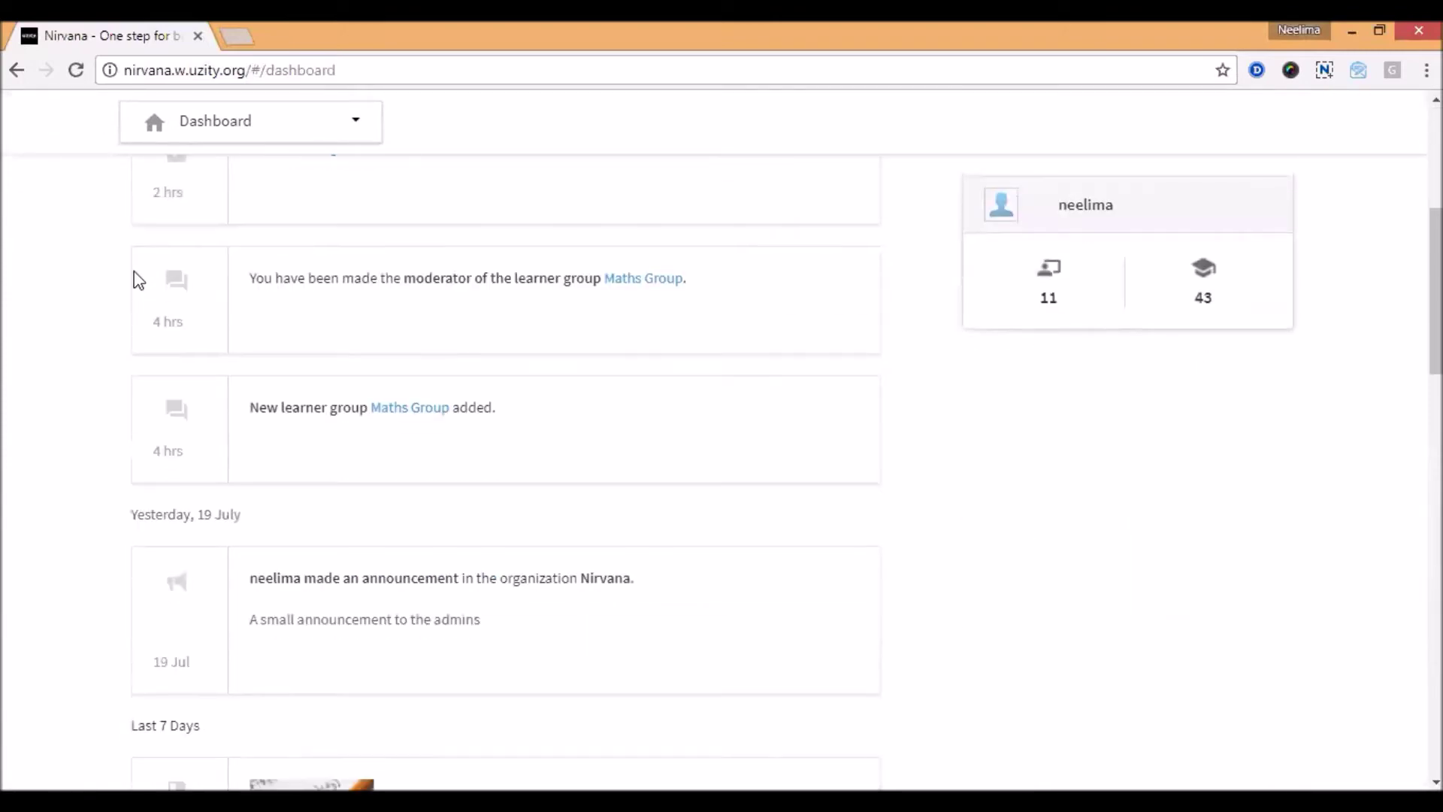
pyautogui.scroll(-10, 132, 273)
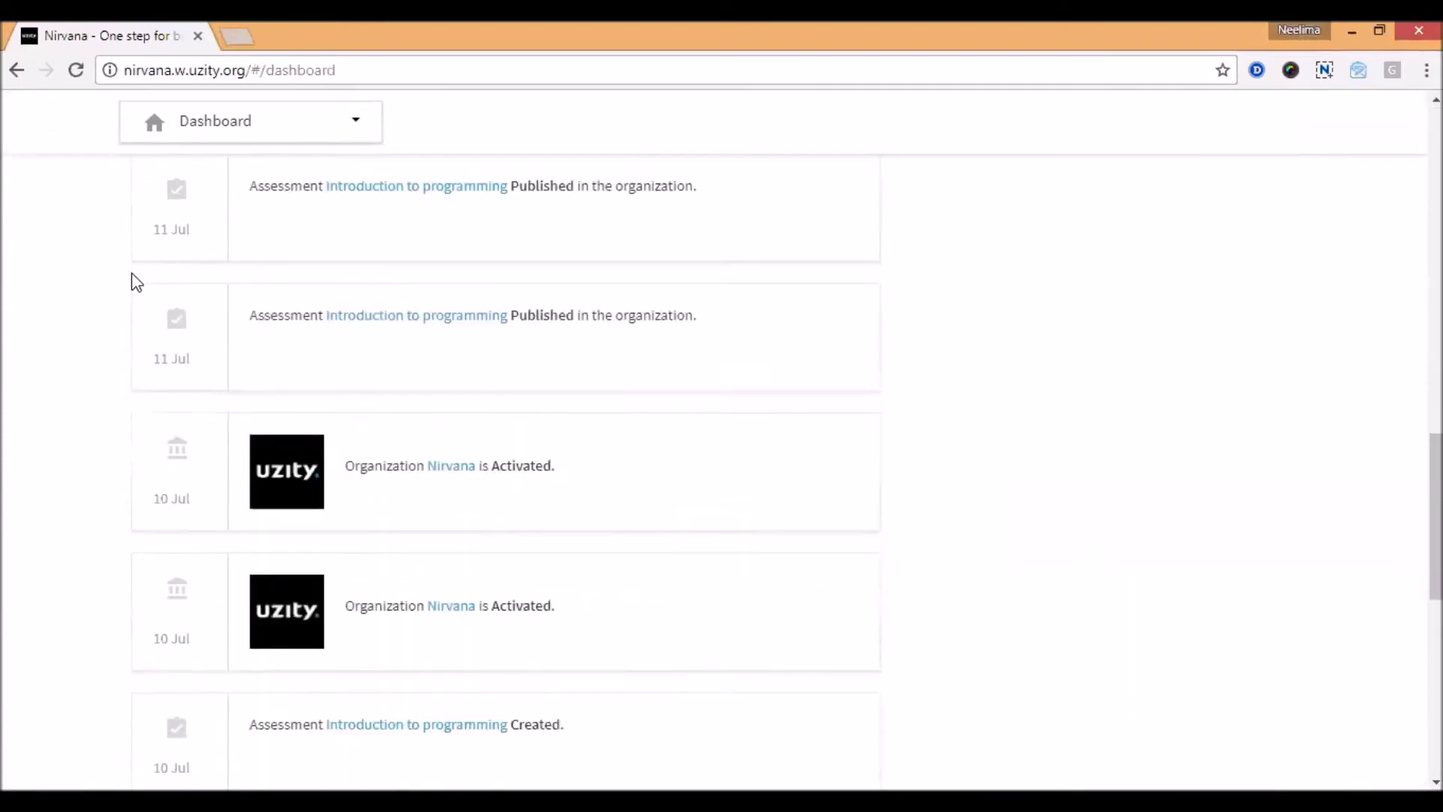
pyautogui.scroll(-7, 133, 273)
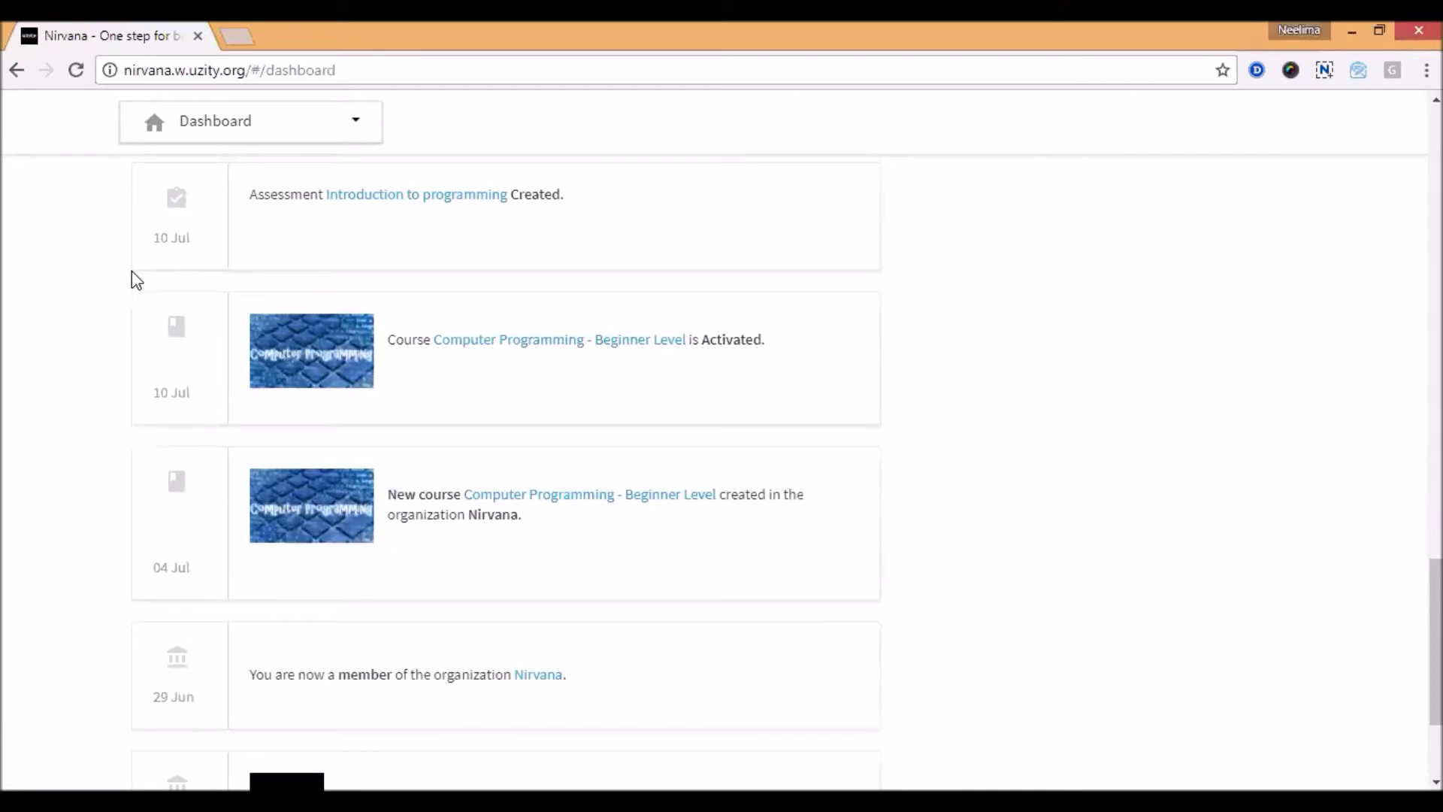
pyautogui.scroll(20, 132, 273)
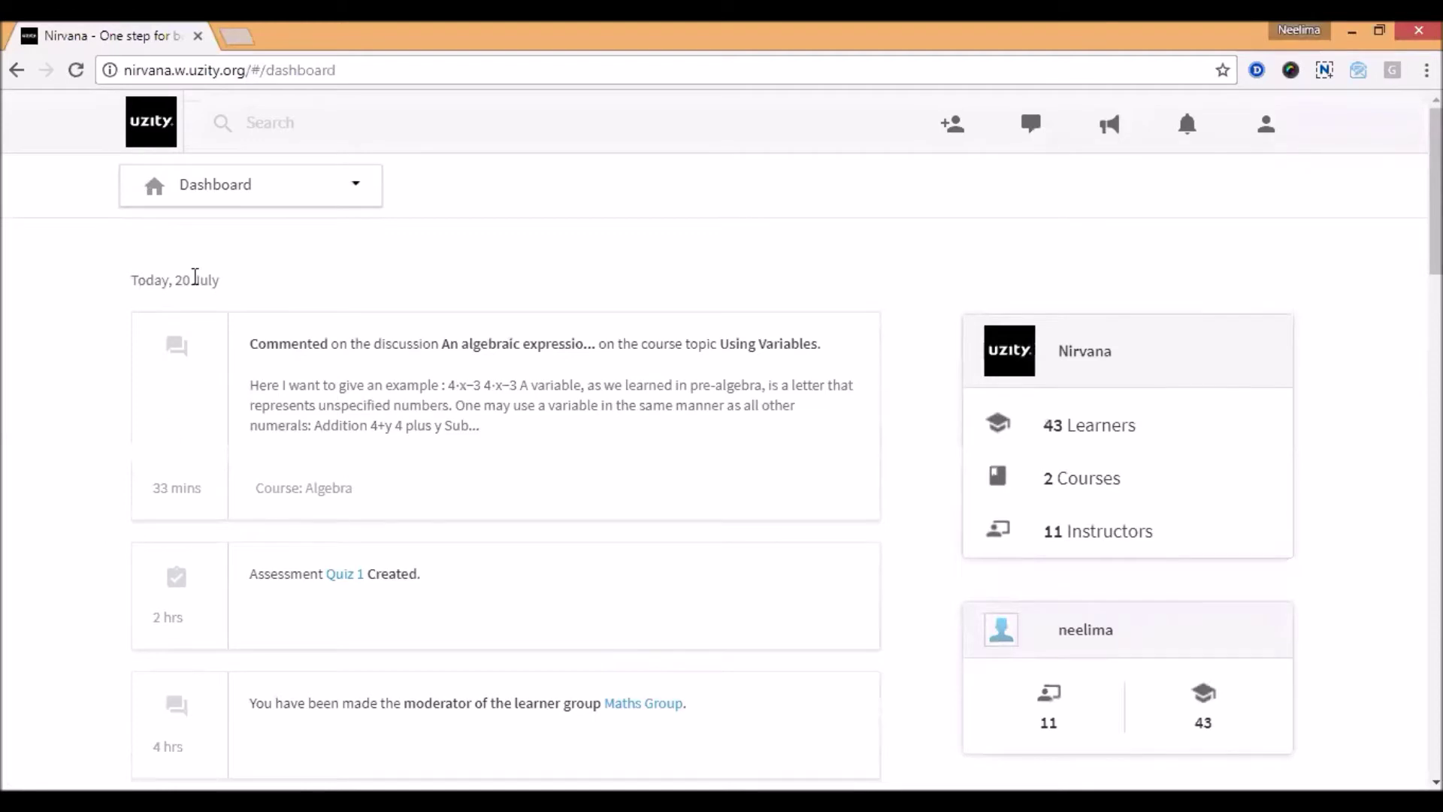
# - Go to People and look over the Manage Users list of 43 learners
pyautogui.click(241, 190)
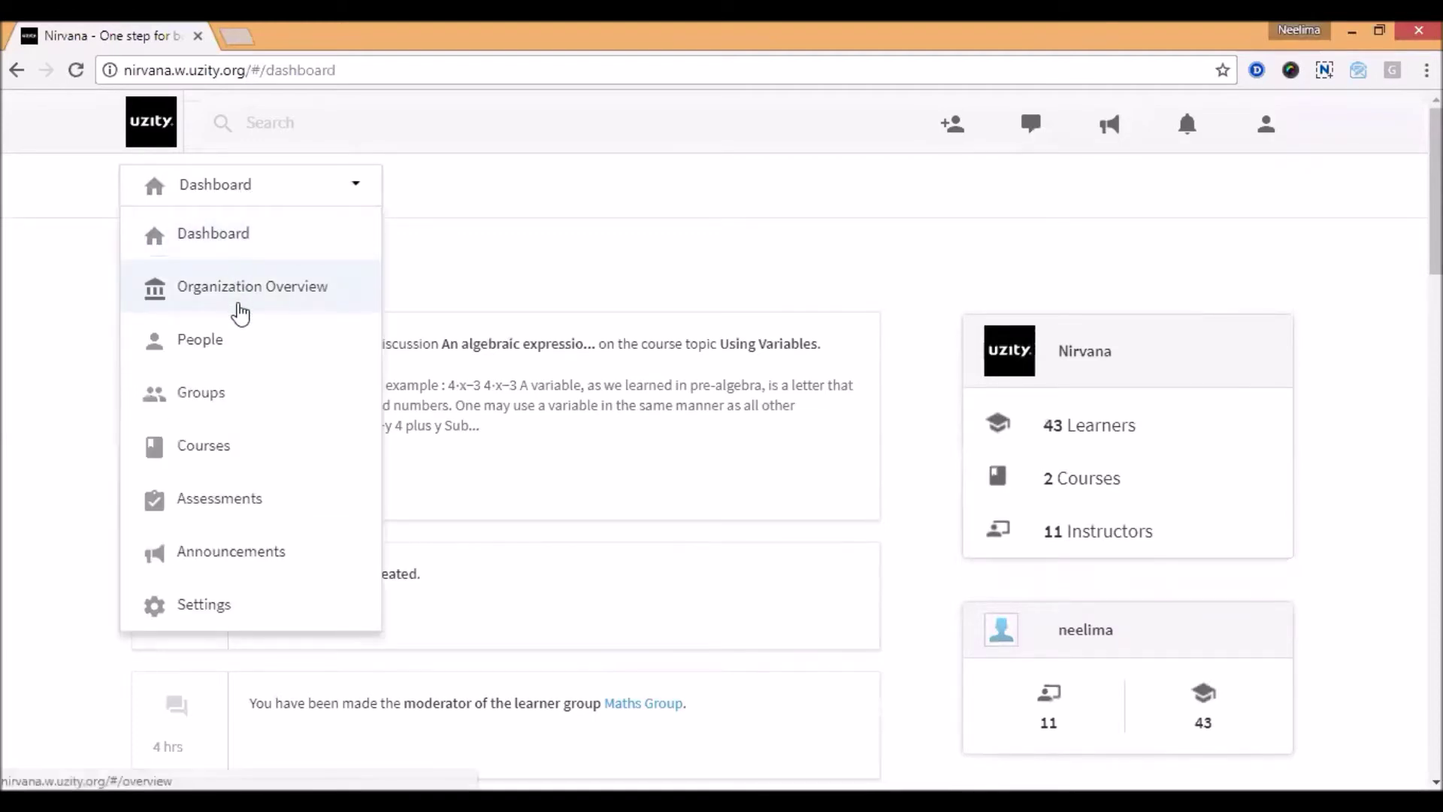
pyautogui.click(233, 344)
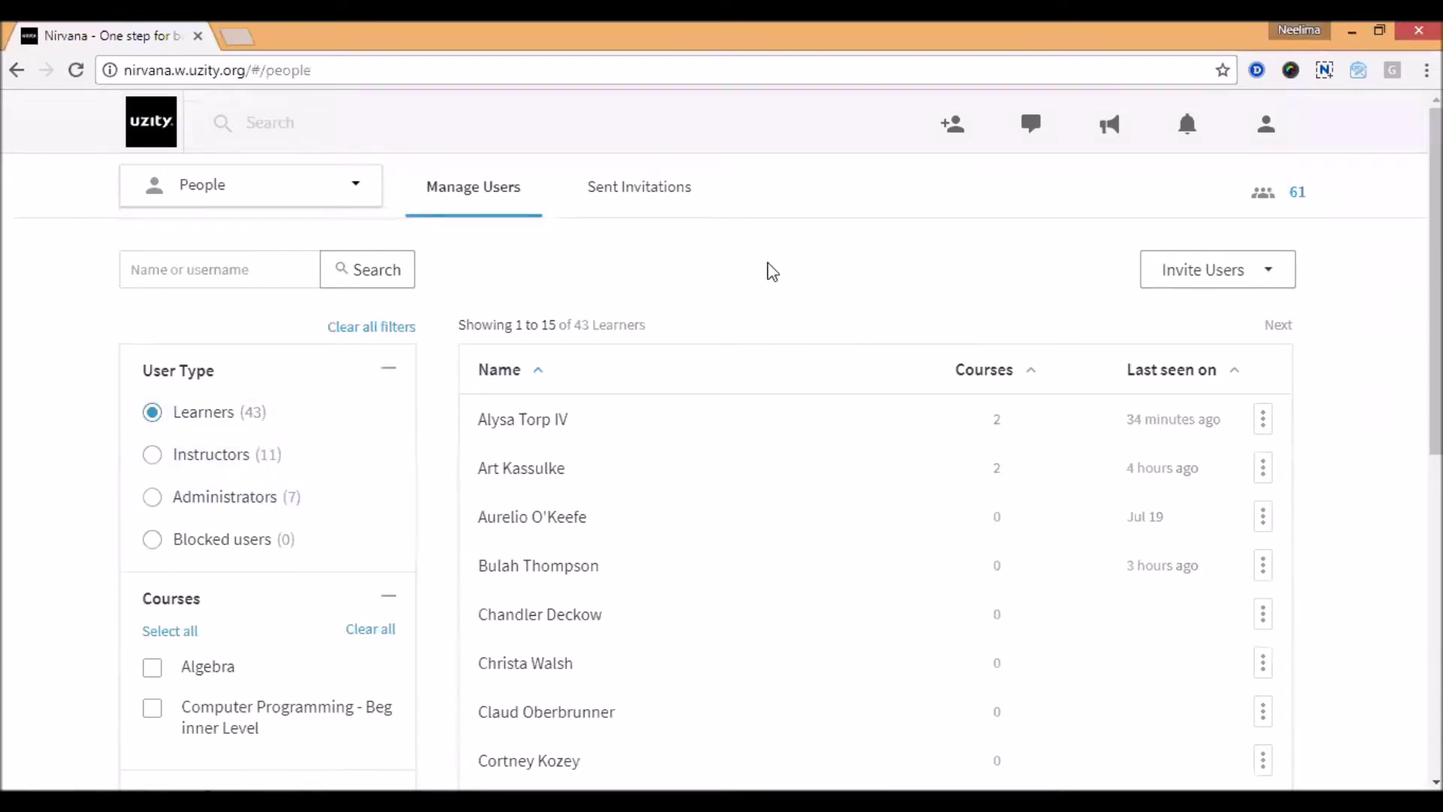
pyautogui.scroll(-8, 742, 277)
pyautogui.scroll(6, 742, 281)
pyautogui.scroll(2, 743, 281)
pyautogui.click(232, 186)
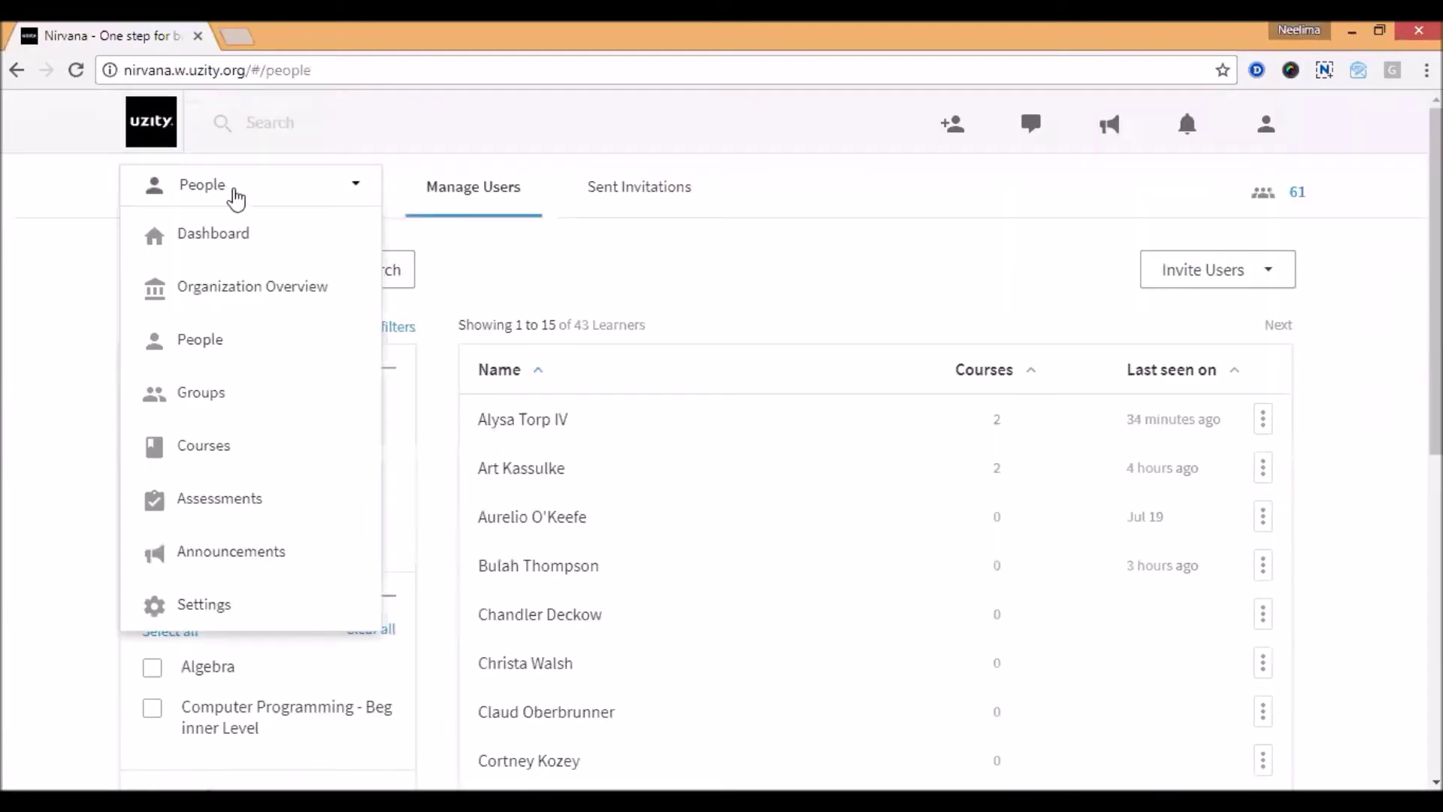
# - Visit the learner Groups page, then browse the Courses list
pyautogui.click(286, 396)
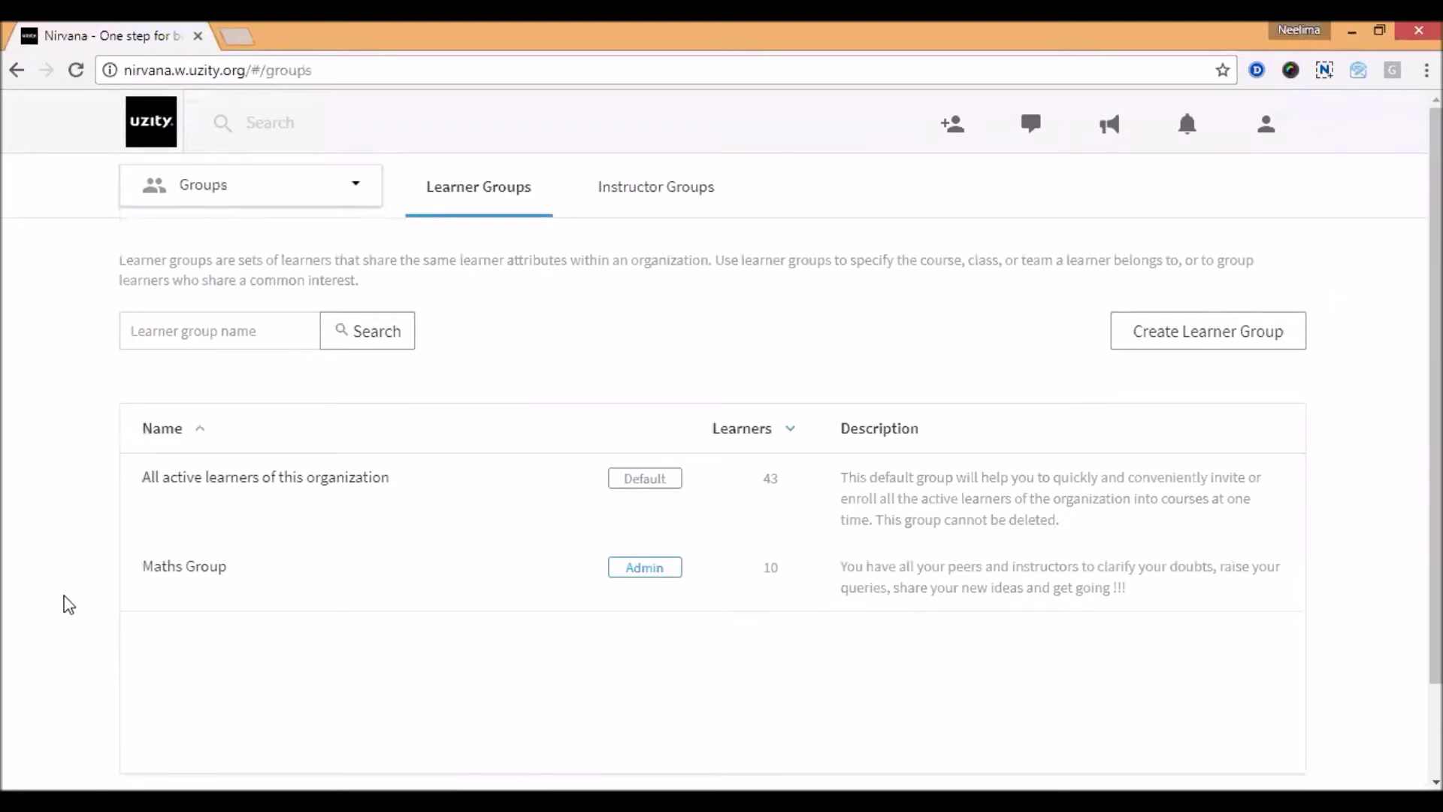
pyautogui.click(152, 187)
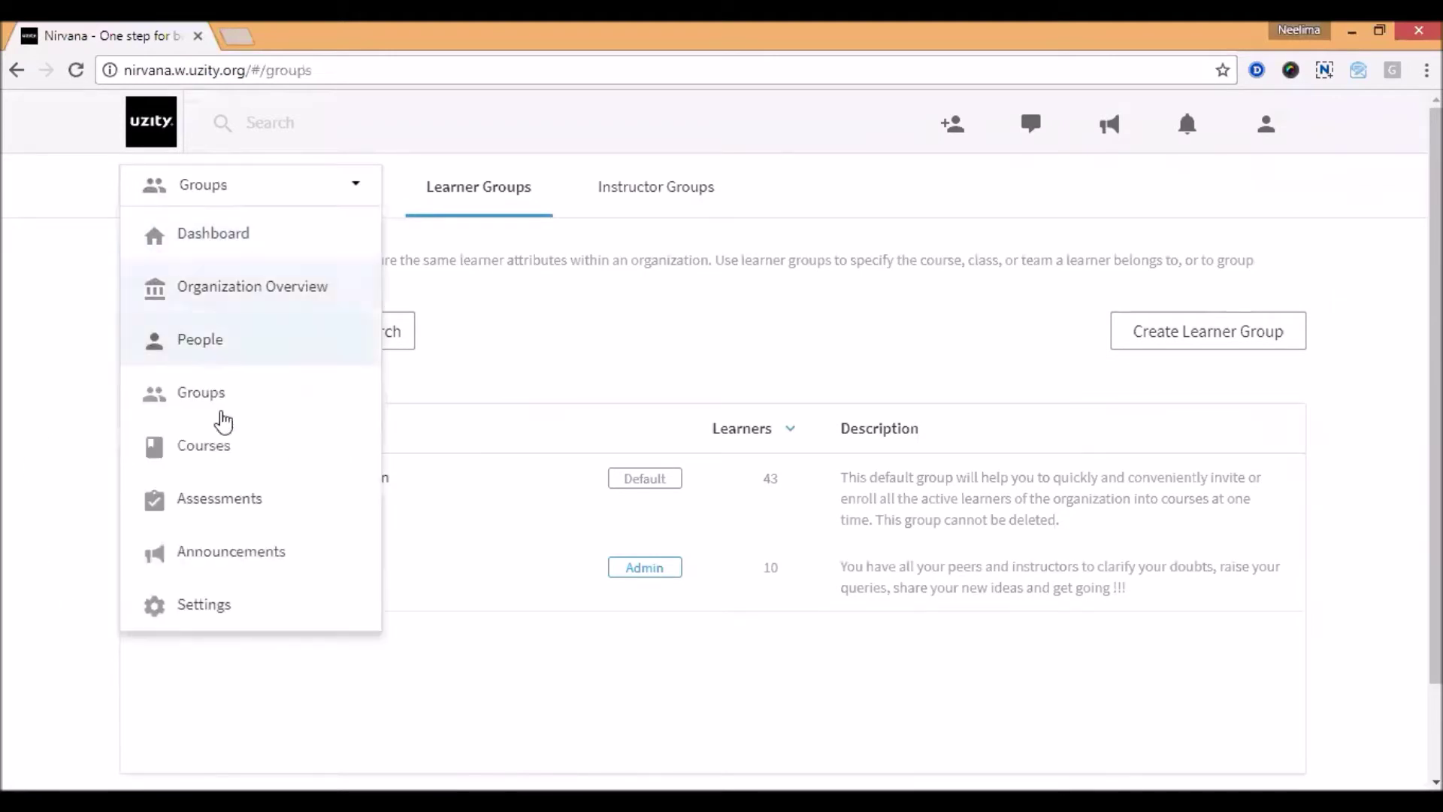
pyautogui.click(228, 451)
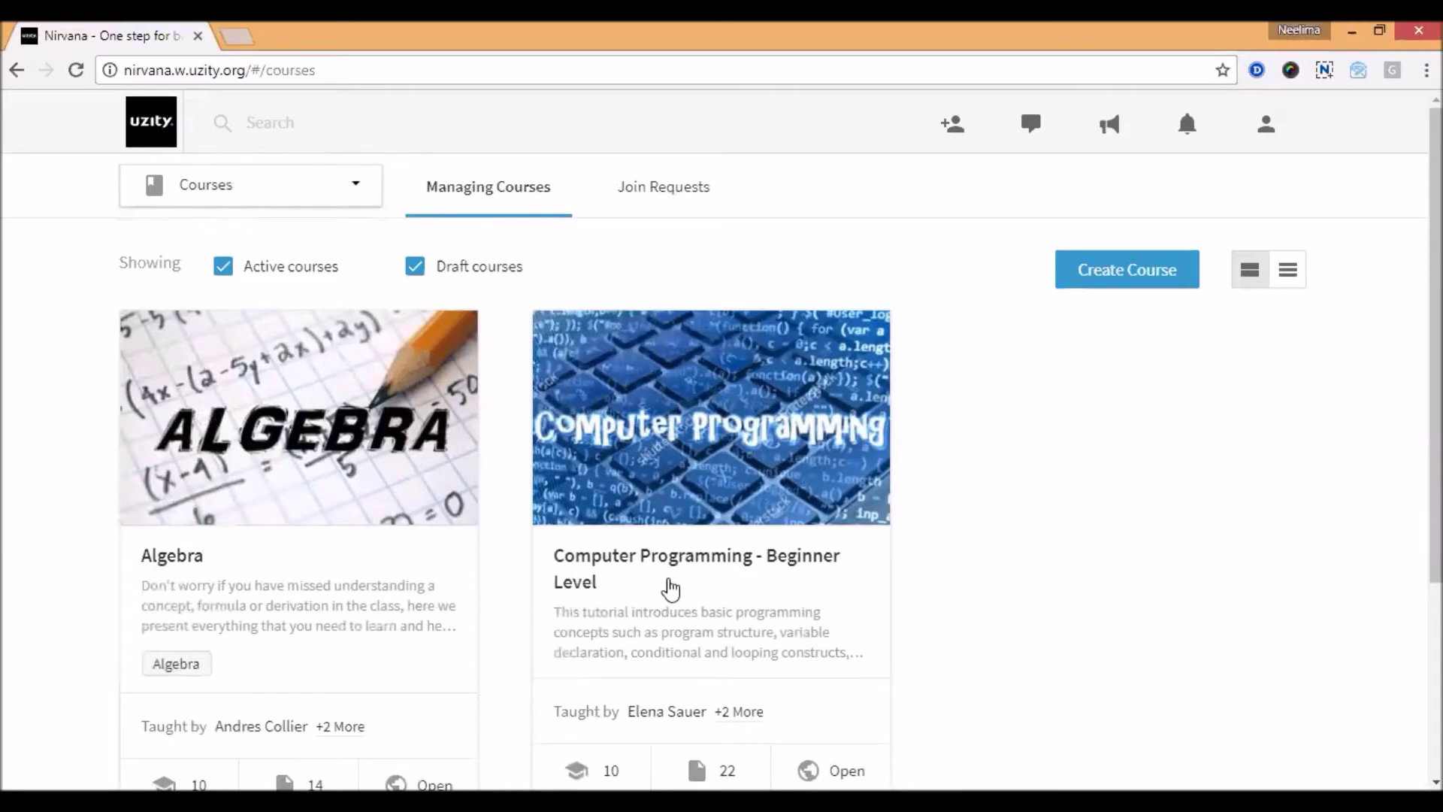
pyautogui.scroll(-3, 461, 580)
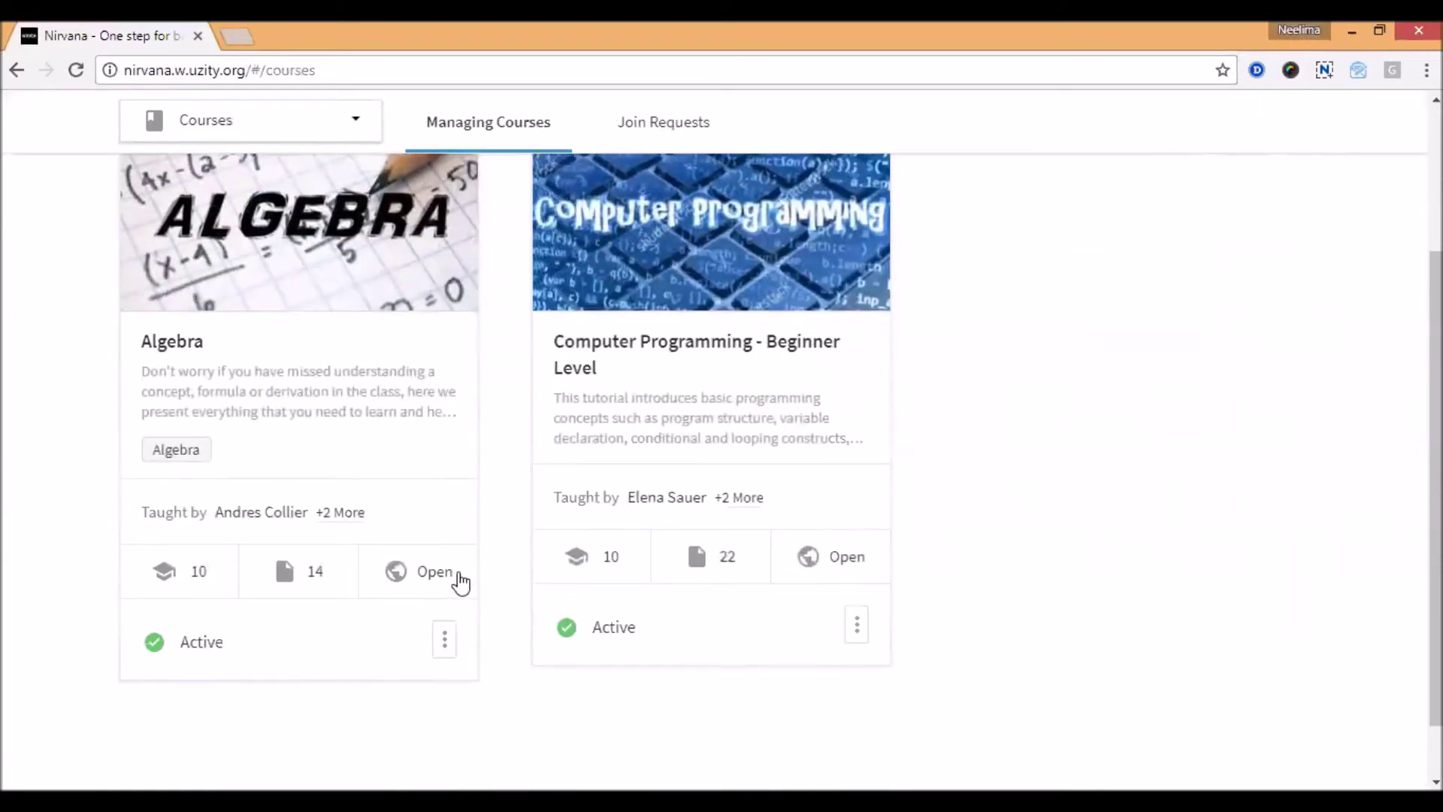
pyautogui.scroll(3, 461, 580)
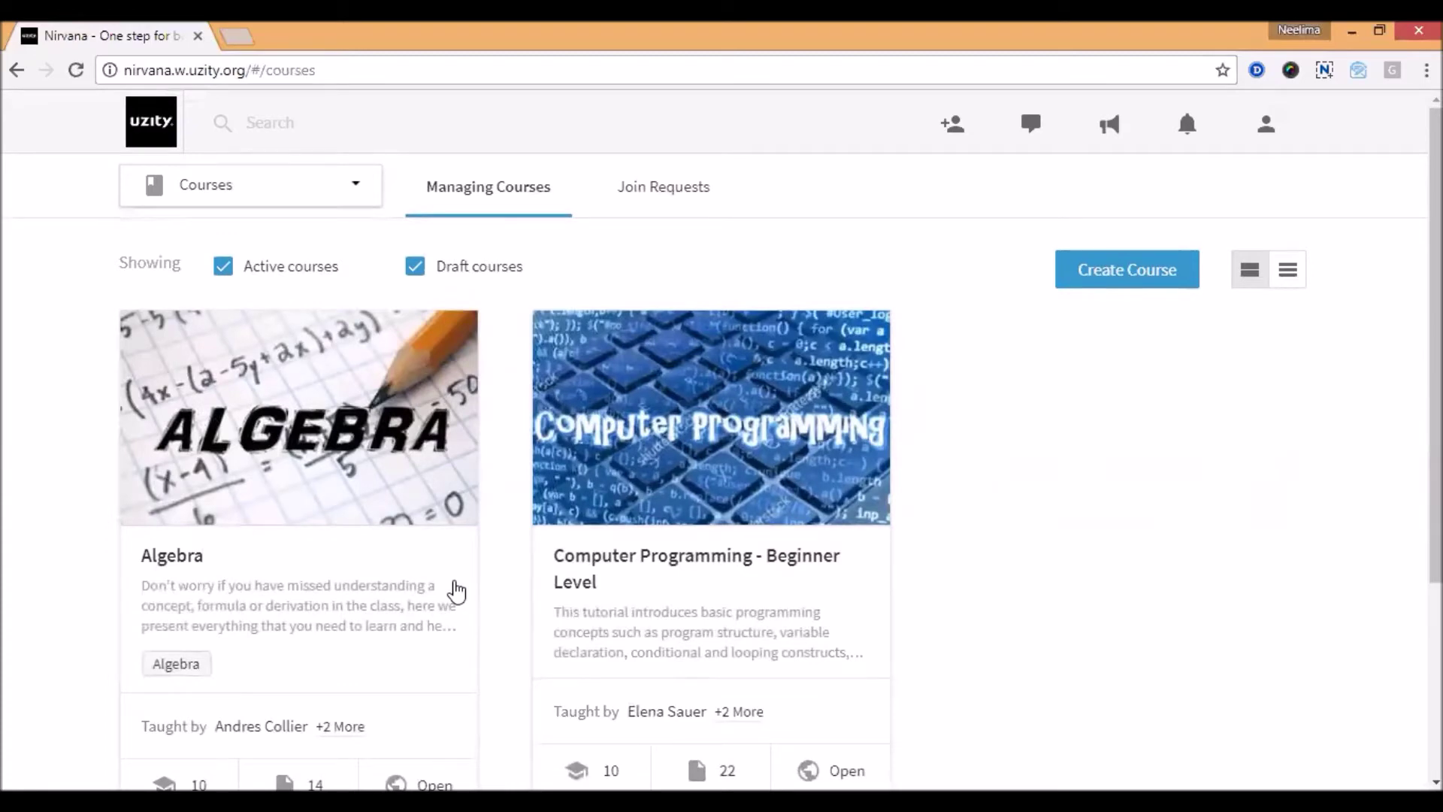
# - Visit the Assessments and Announcements pages, then go to organization Settings
pyautogui.click(223, 197)
pyautogui.click(241, 496)
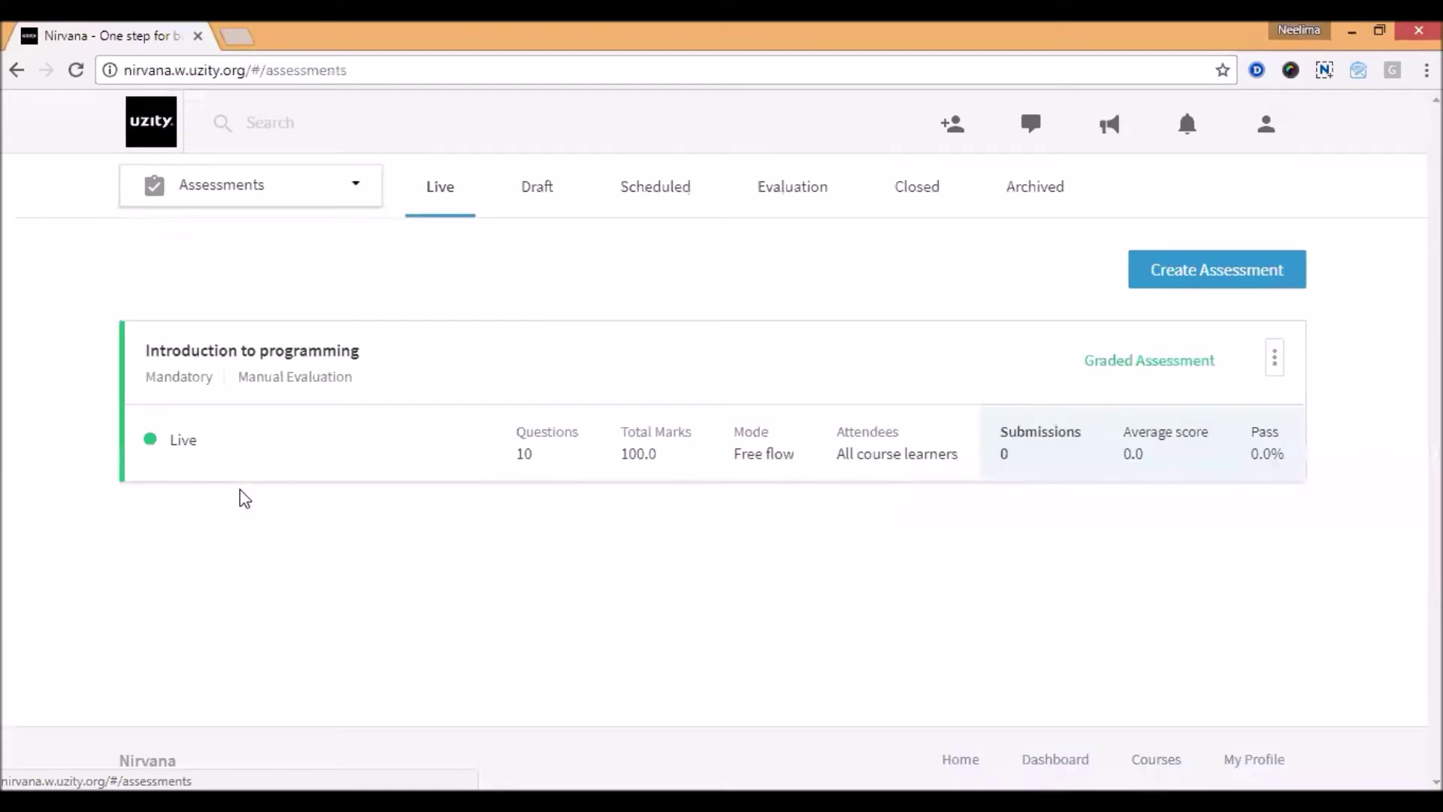
pyautogui.click(271, 187)
pyautogui.click(241, 557)
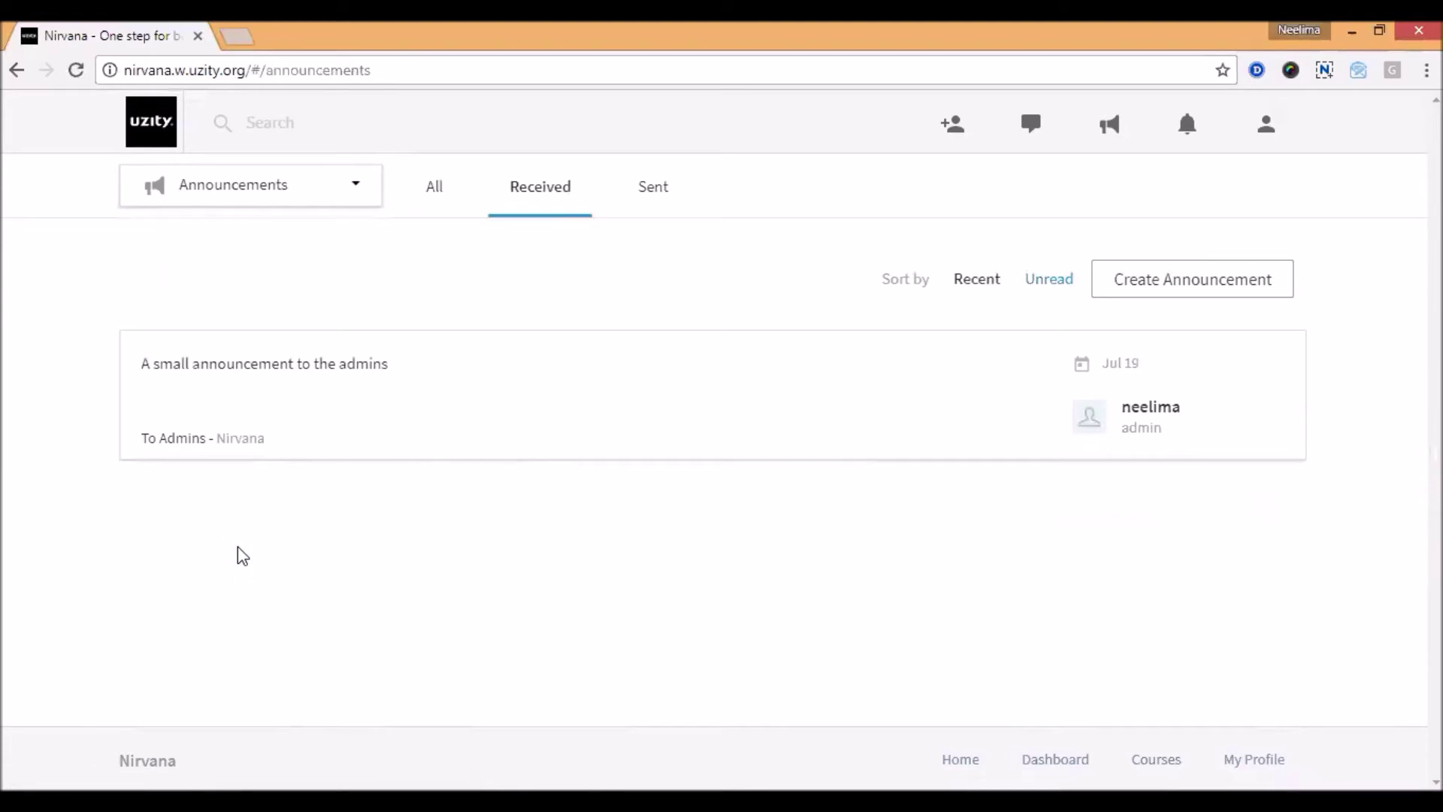
pyautogui.click(264, 188)
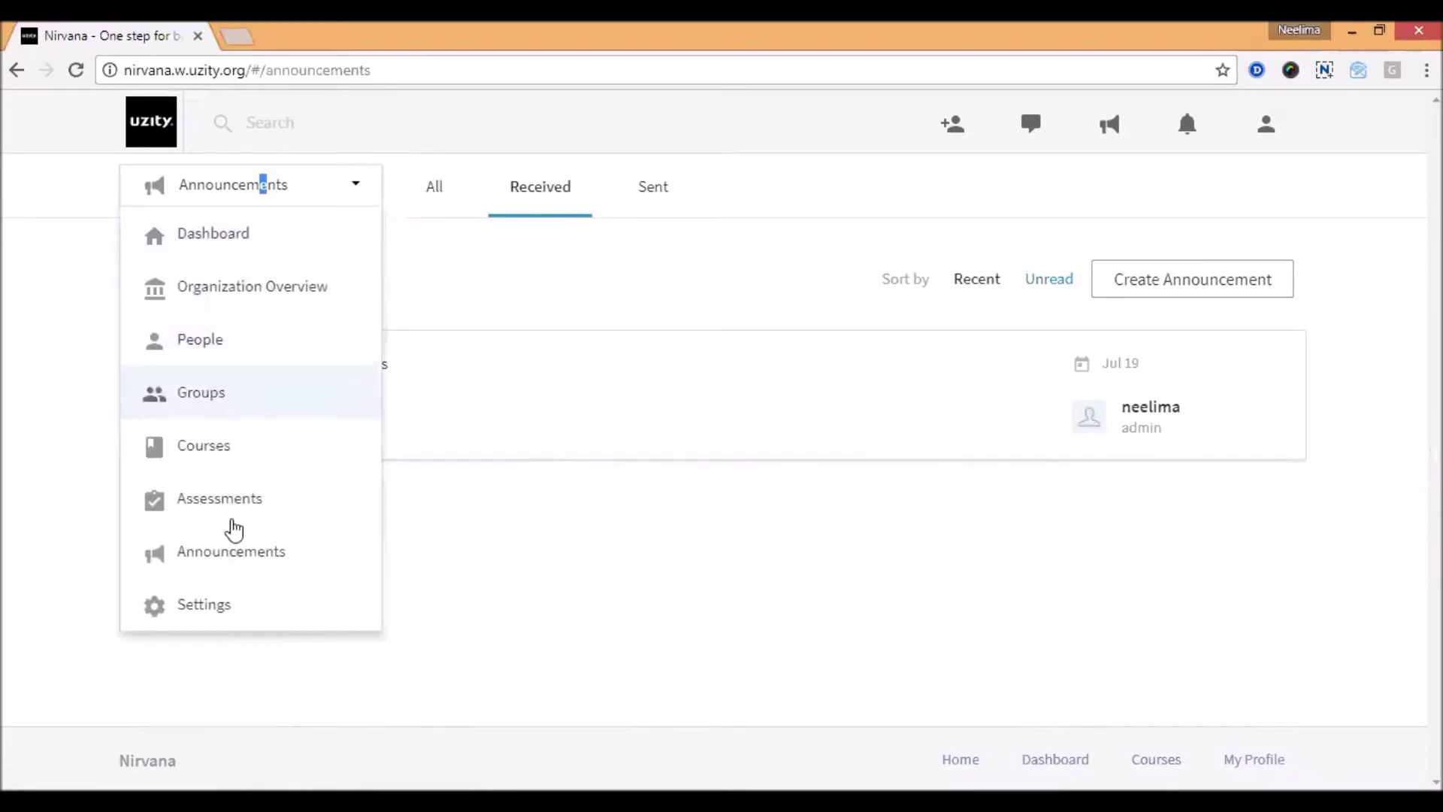
pyautogui.click(235, 596)
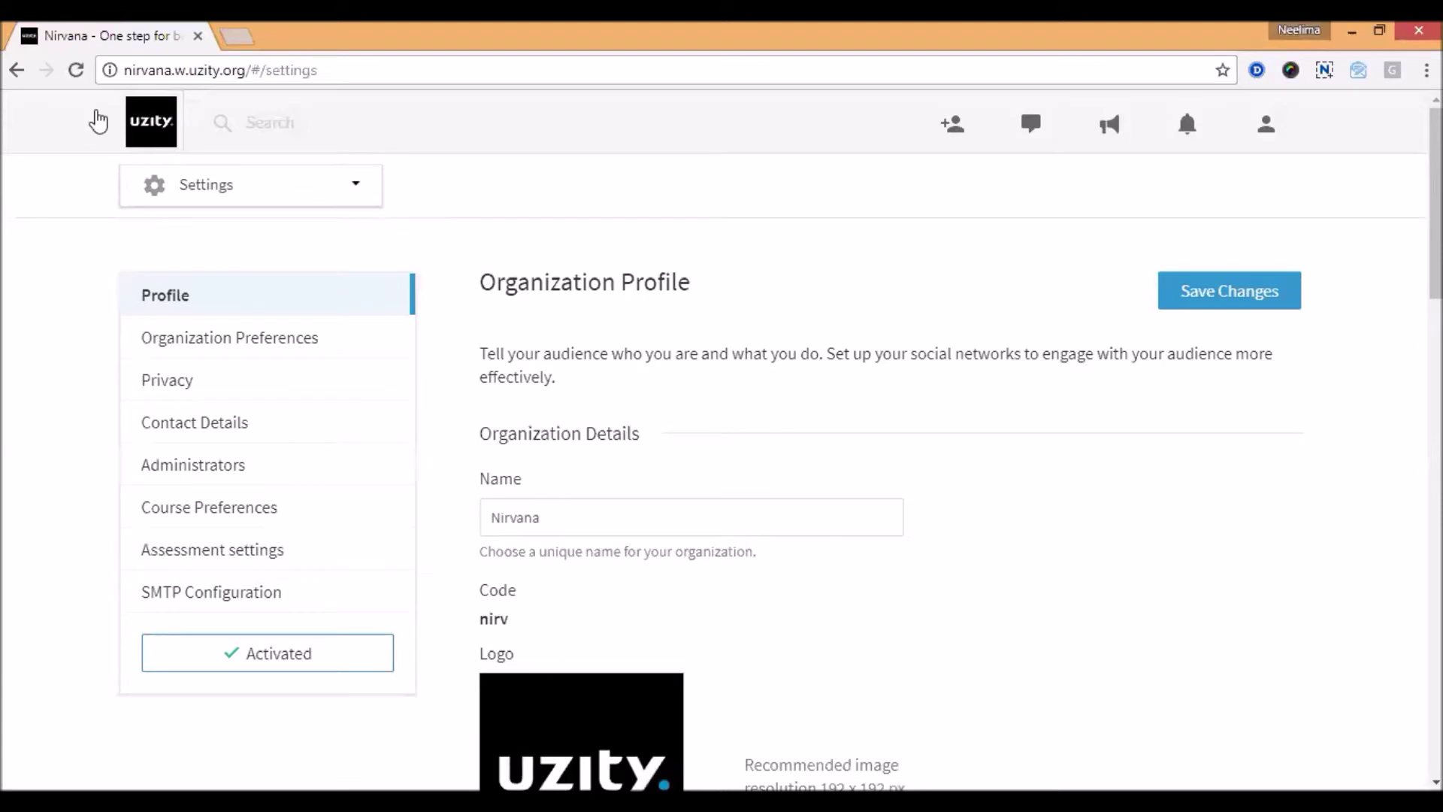
# - Return to the organization home, then reopen the organization Settings
pyautogui.click(150, 129)
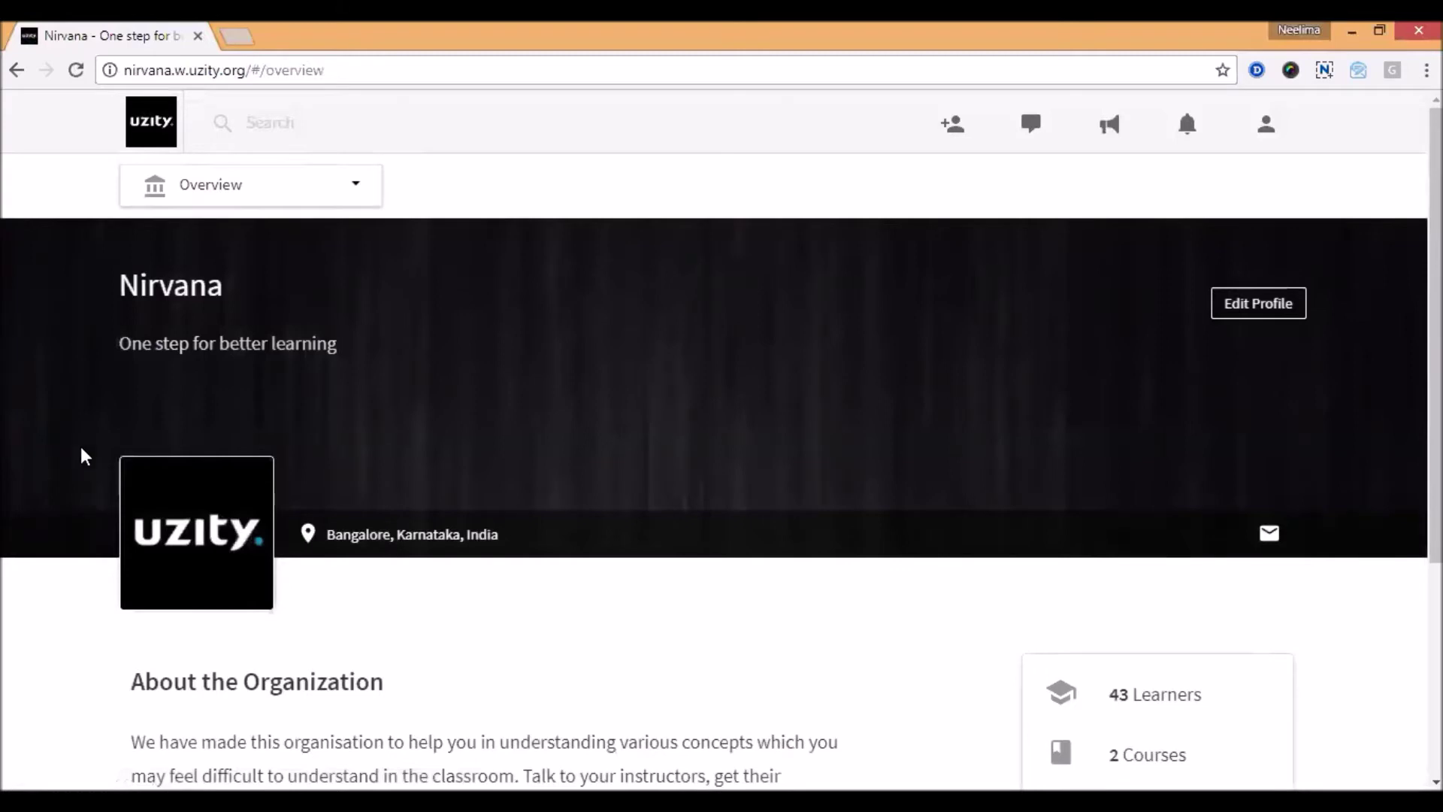
pyautogui.click(301, 197)
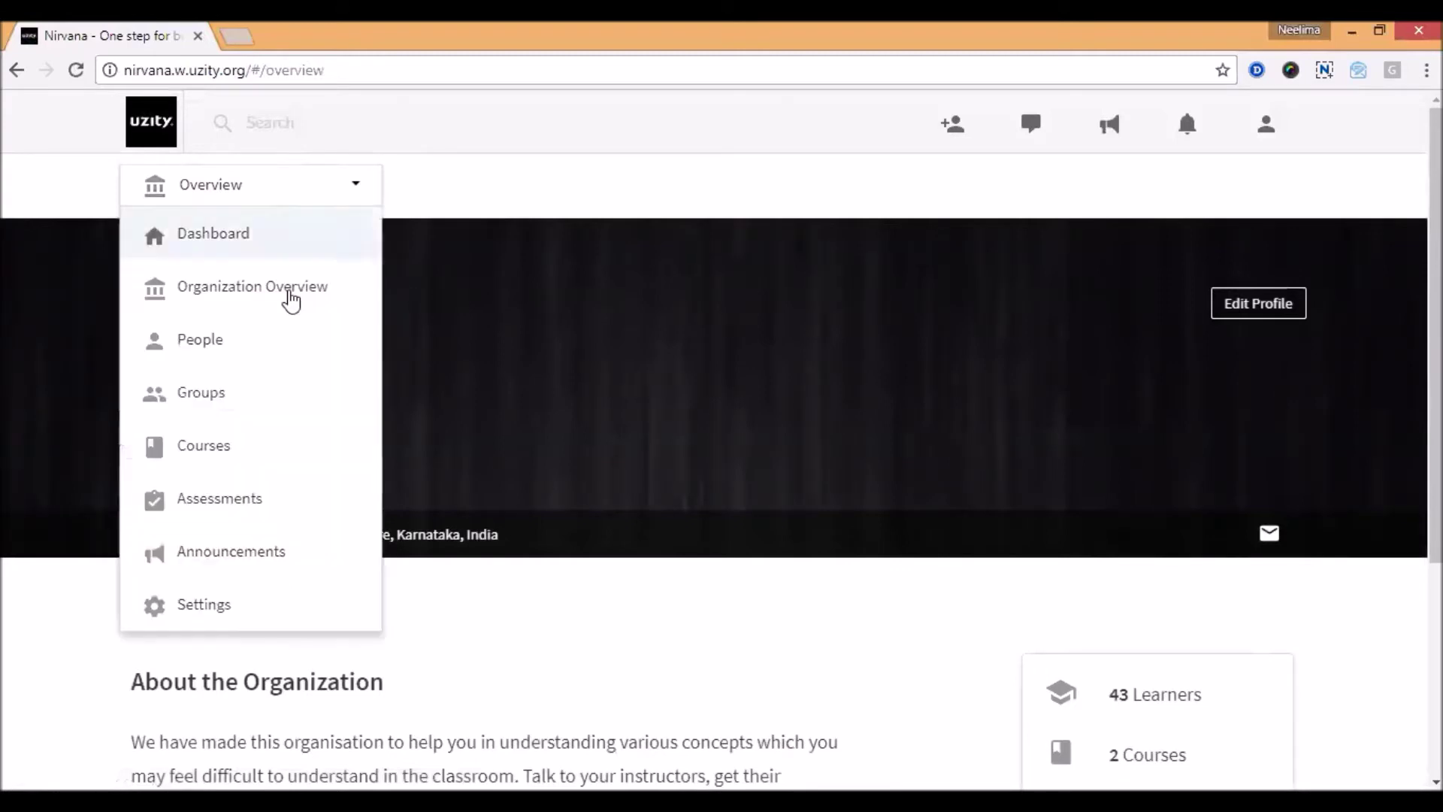
pyautogui.click(260, 604)
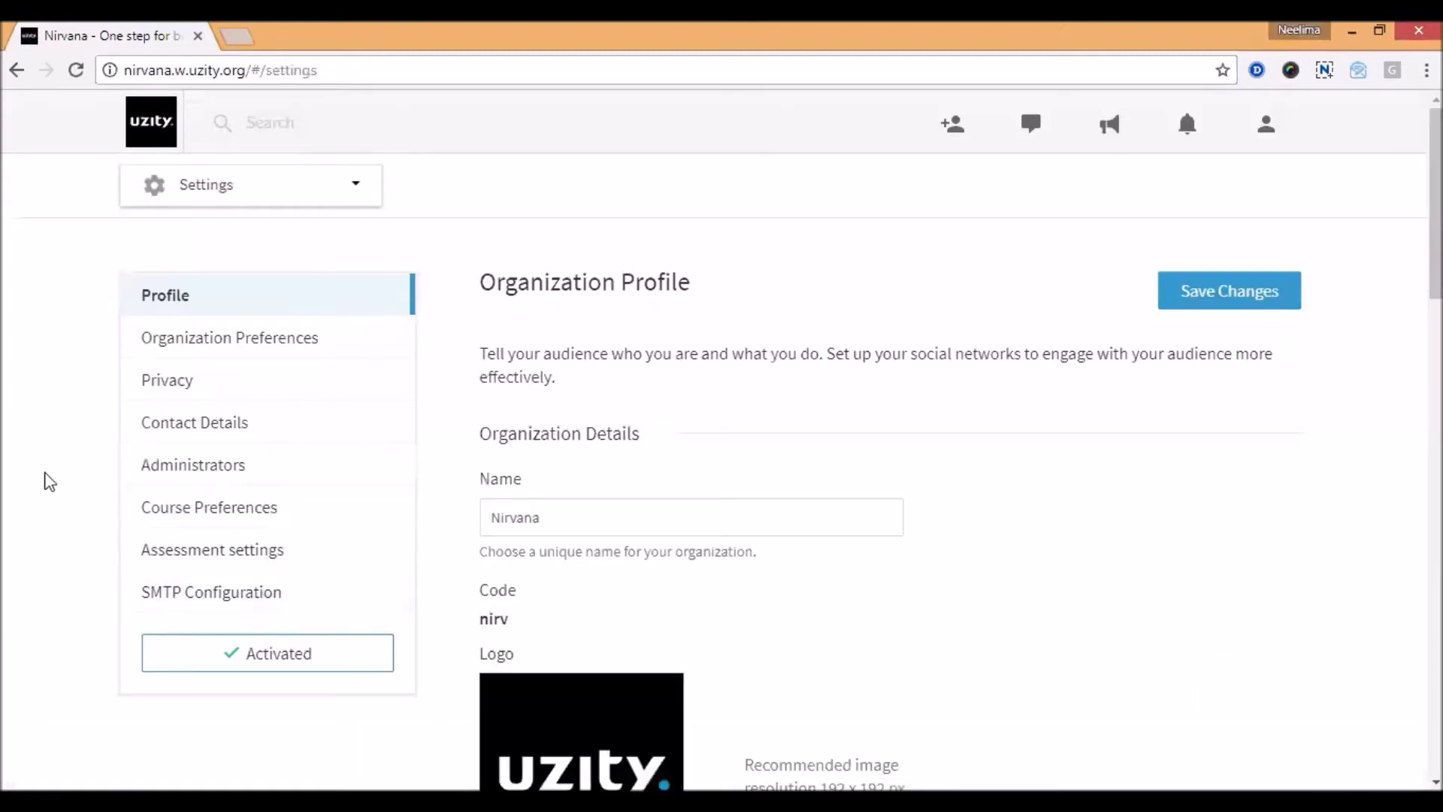
# - Scroll through the Profile settings and go to Organization Preferences (K12 school, Indian Standard Time)
pyautogui.scroll(-2, 621, 416)
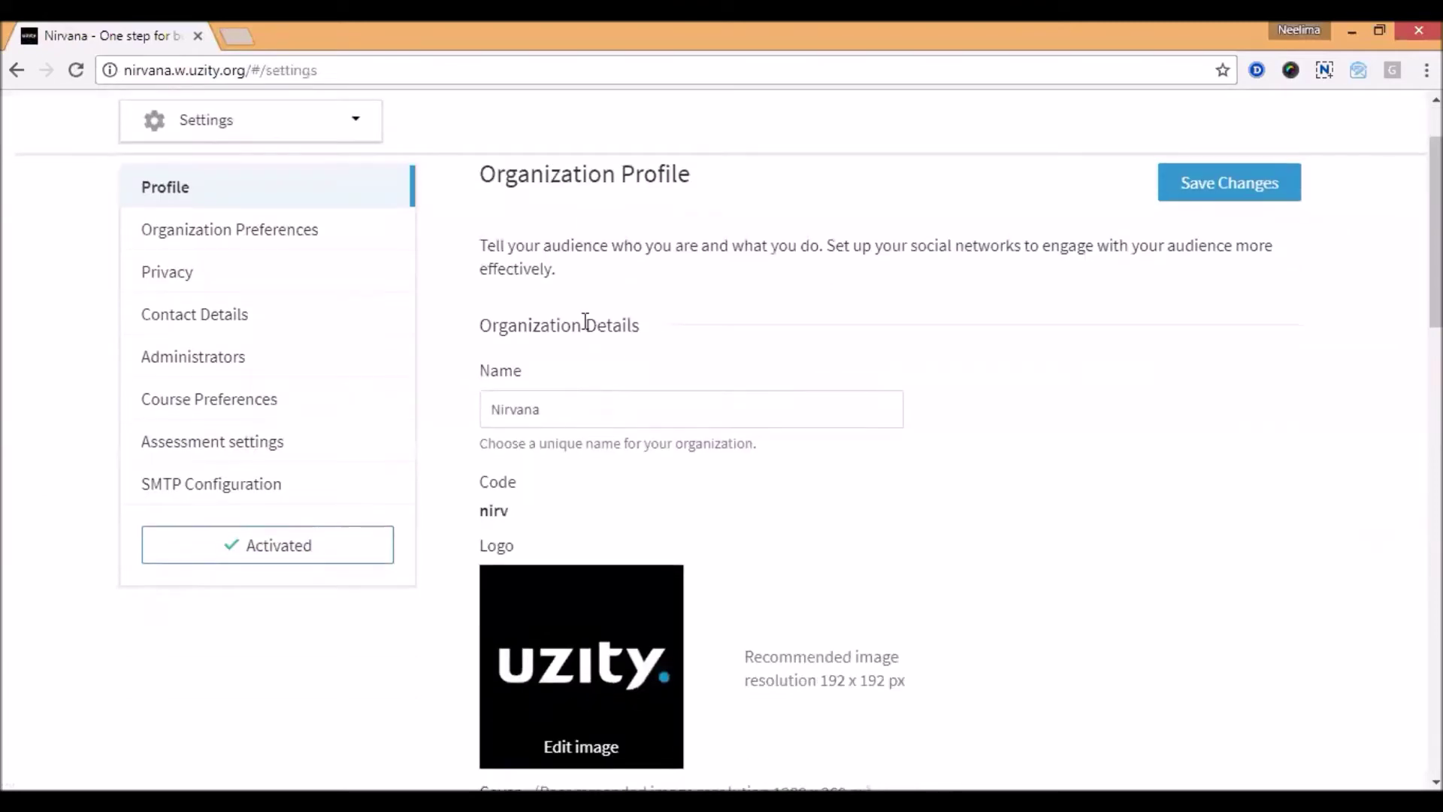
pyautogui.scroll(-5, 646, 383)
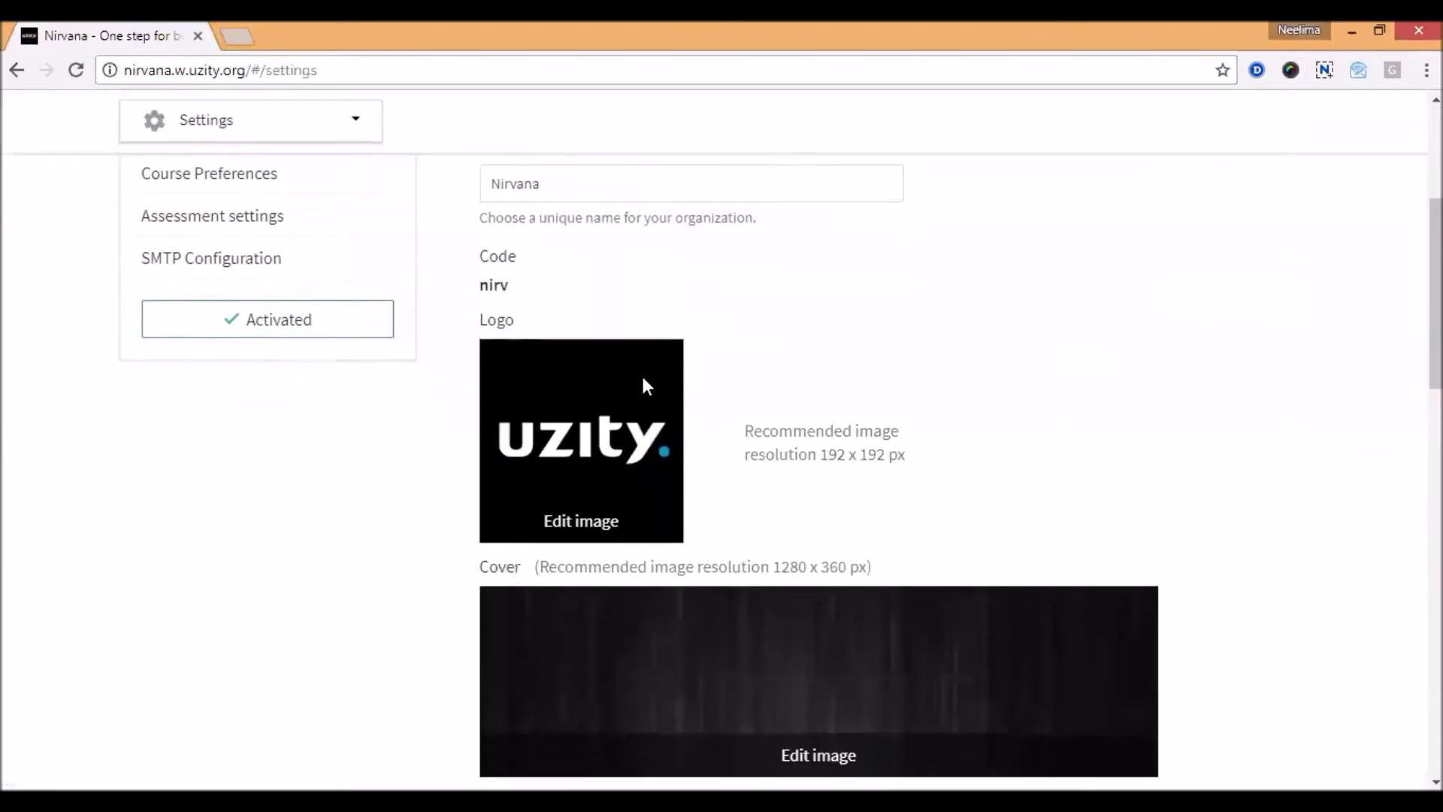
pyautogui.scroll(-4, 642, 384)
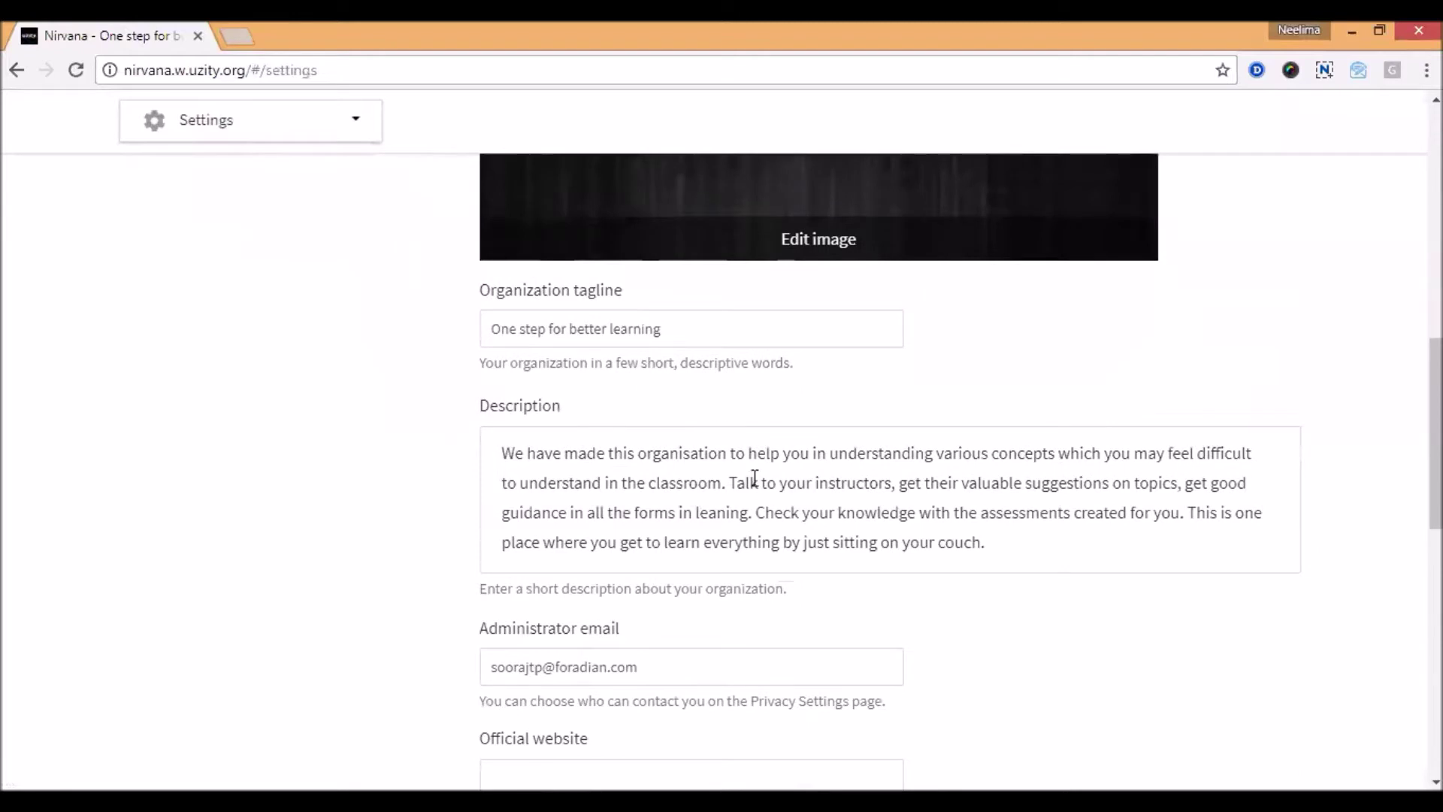
pyautogui.scroll(-1, 759, 502)
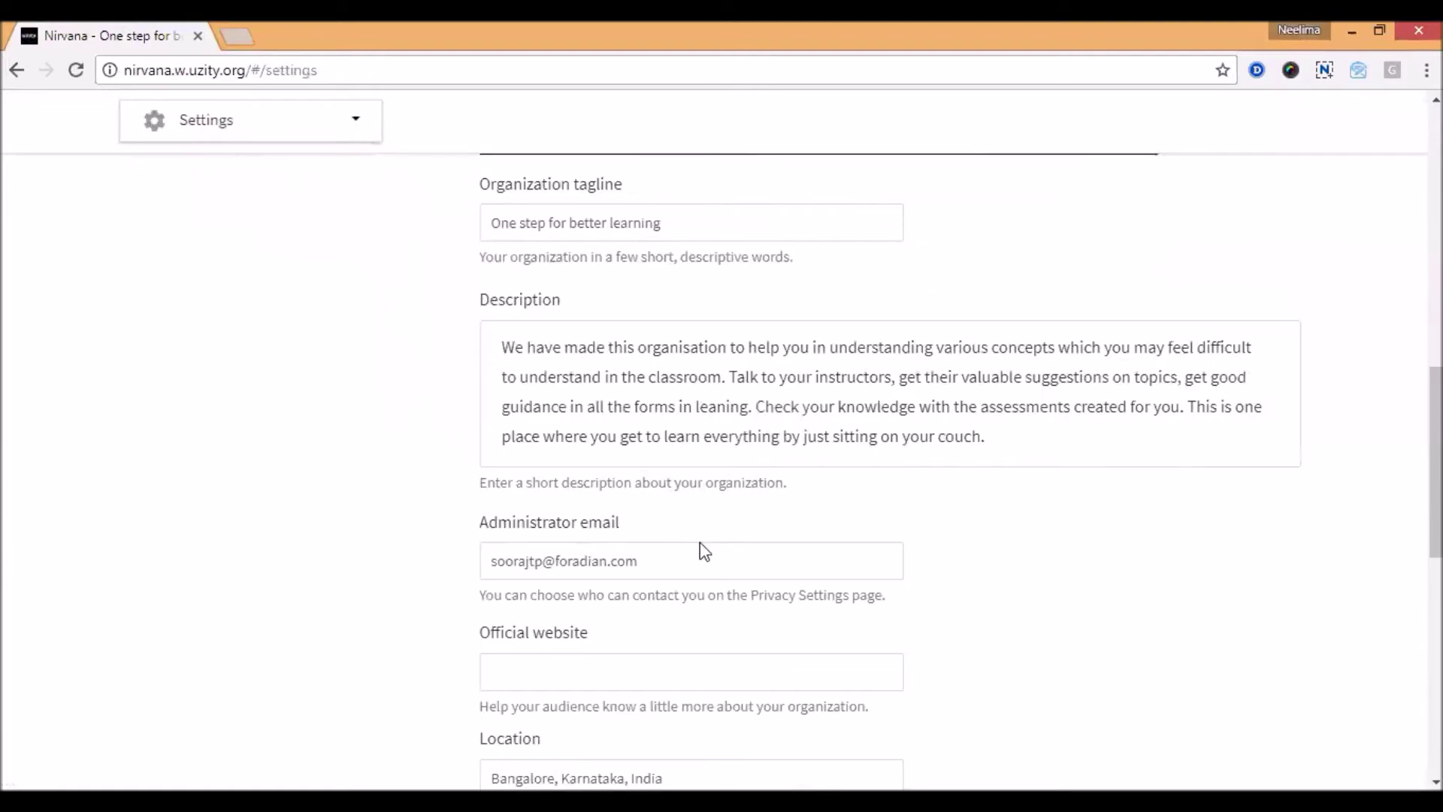
pyautogui.scroll(-1, 703, 547)
pyautogui.scroll(-8, 702, 547)
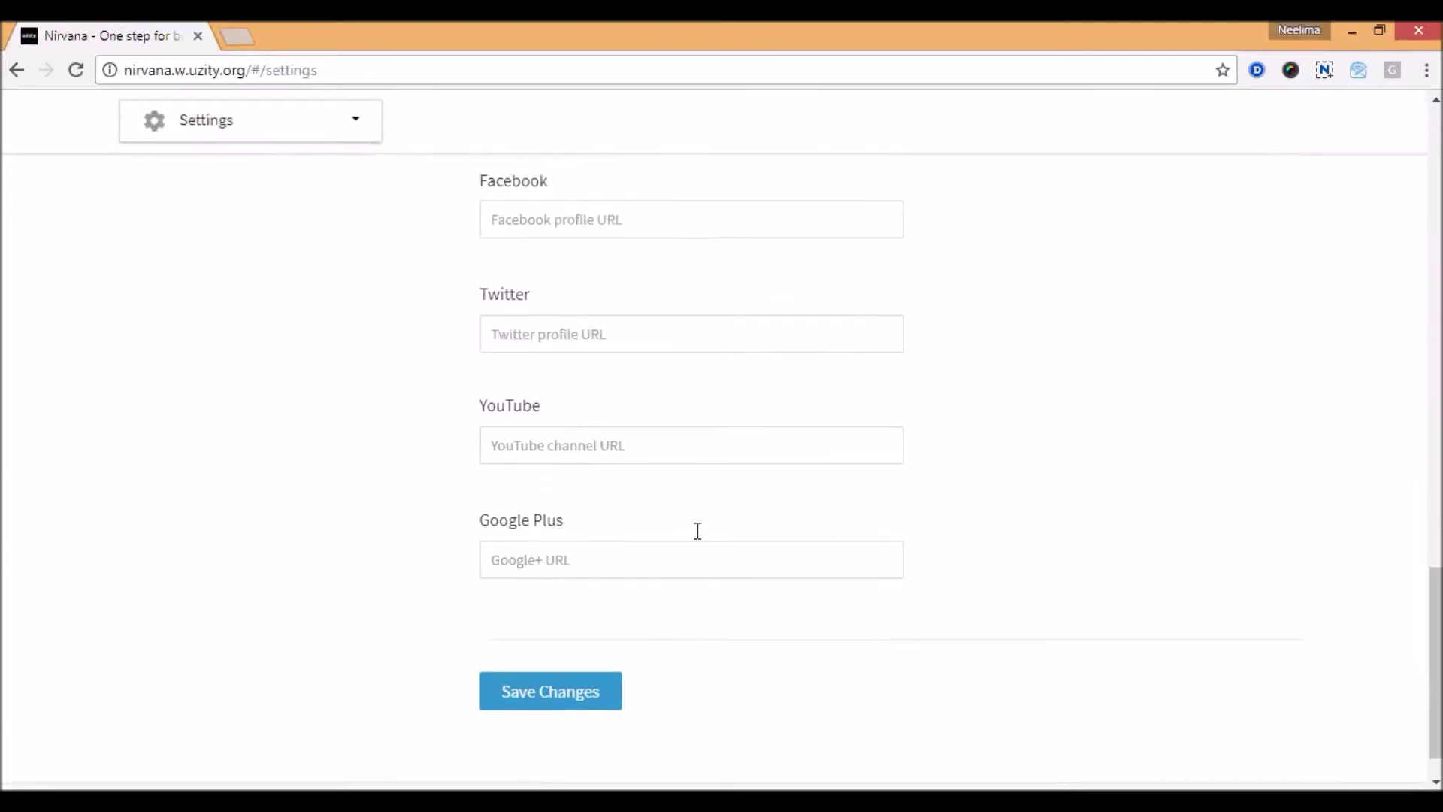
pyautogui.scroll(20, 676, 517)
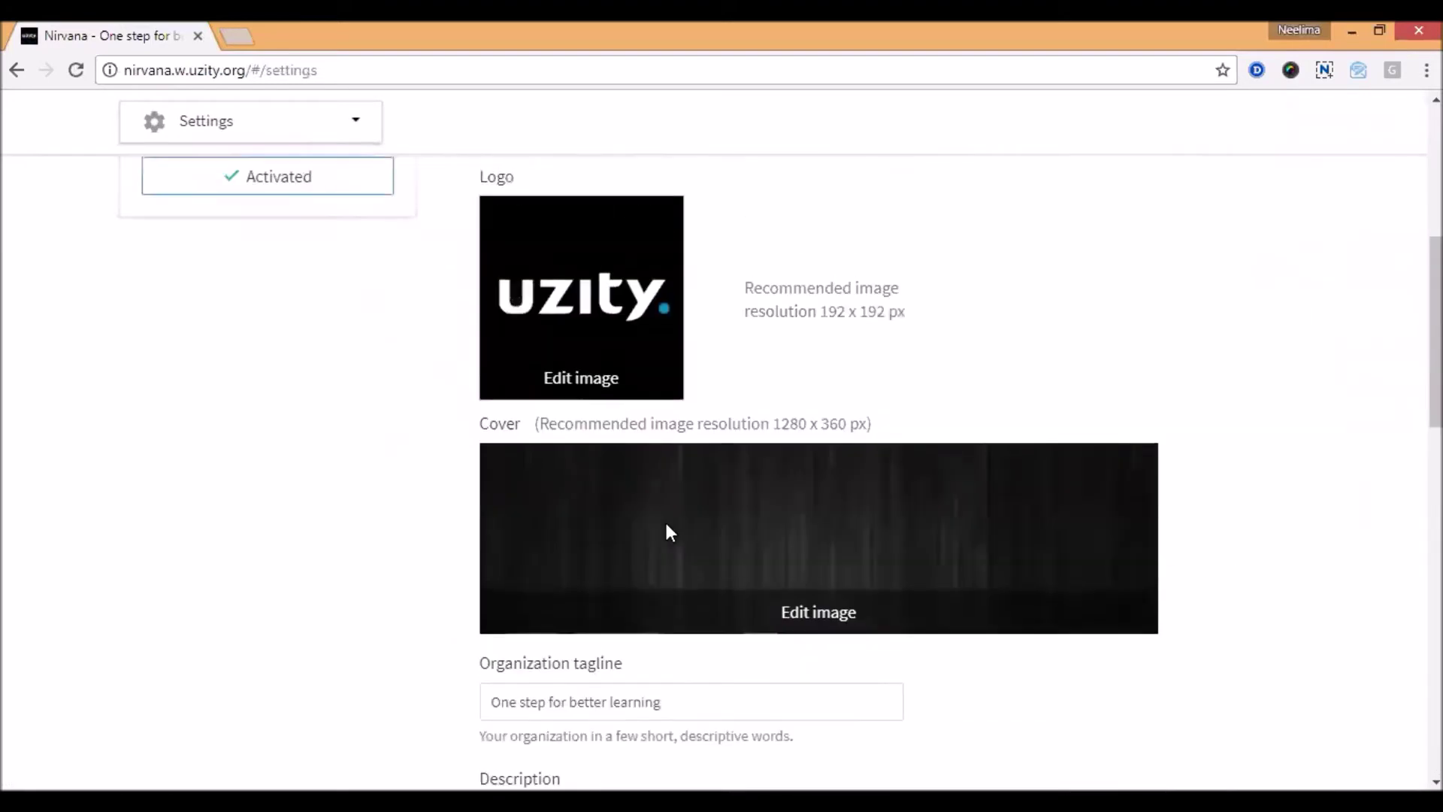
pyautogui.click(325, 342)
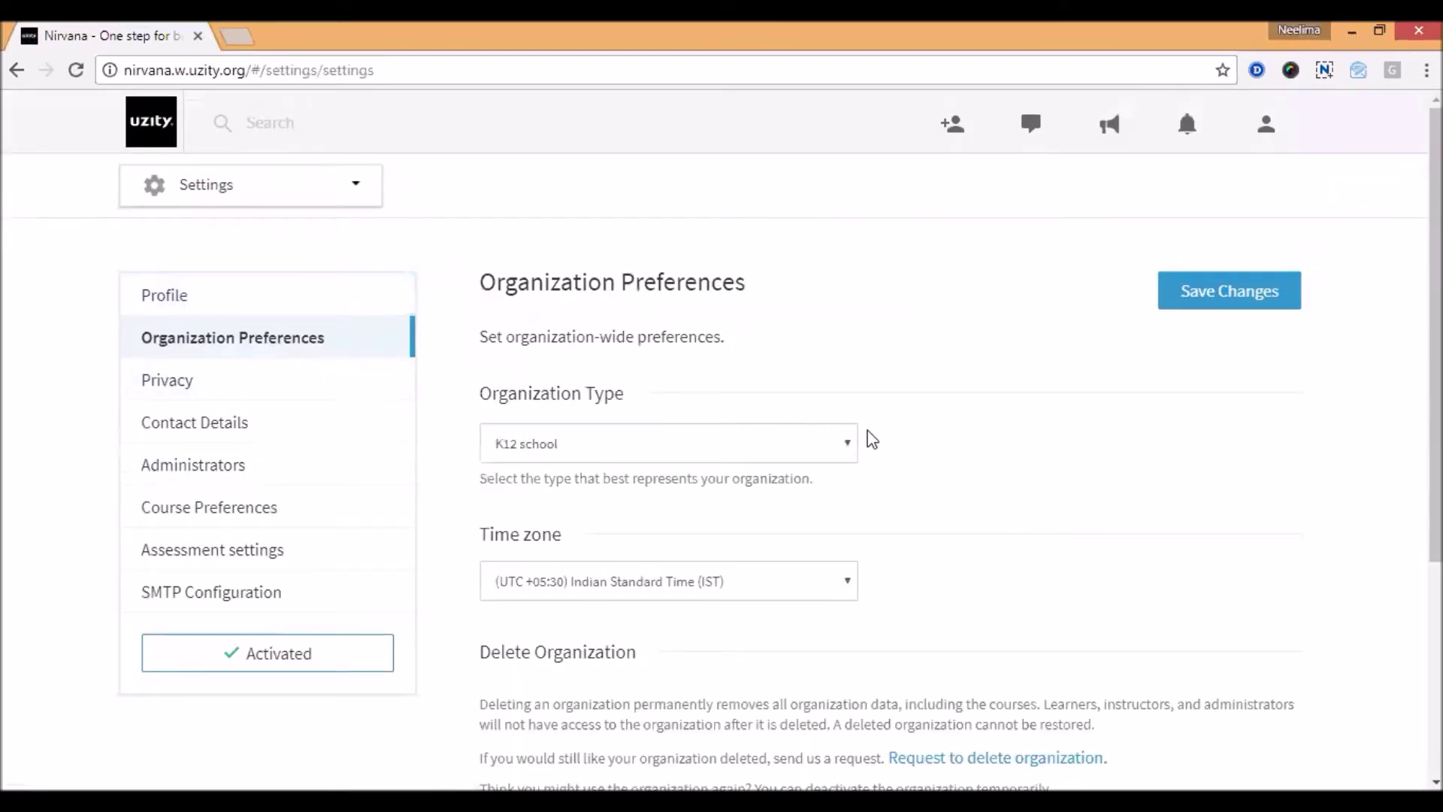
# - Keep the organization type as K12 school and review the Privacy settings
pyautogui.scroll(-1, 611, 367)
pyautogui.click(599, 340)
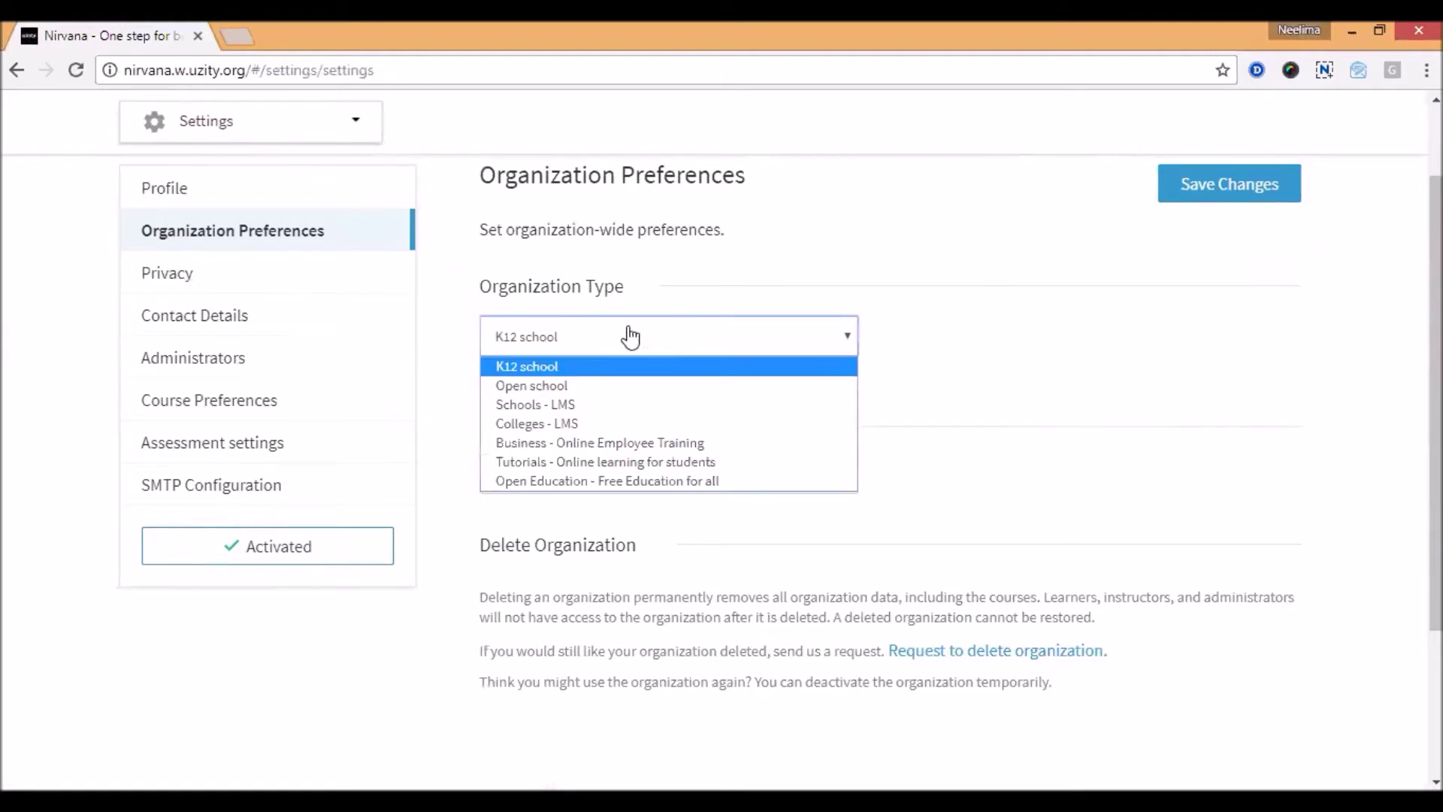
pyautogui.click(841, 367)
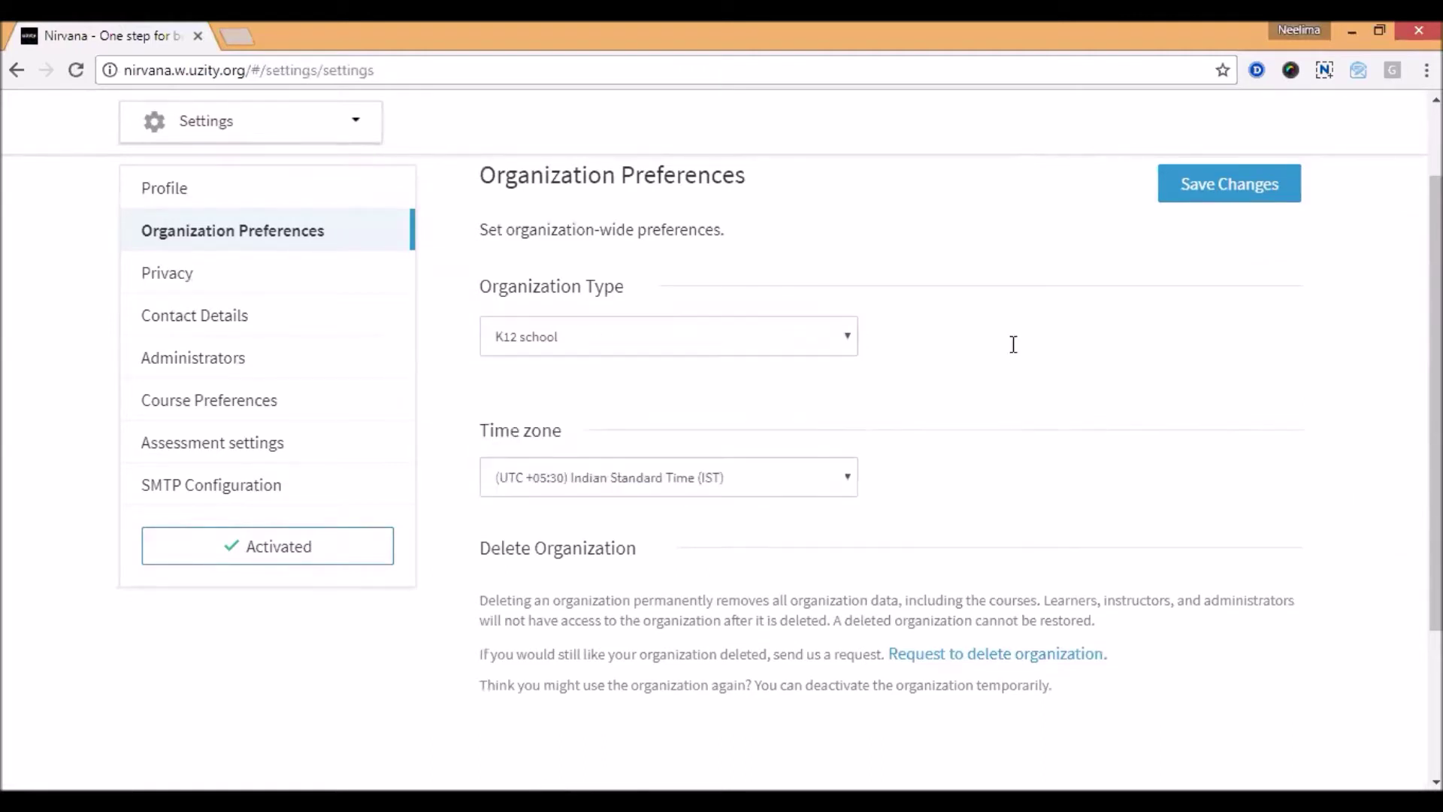
pyautogui.click(244, 289)
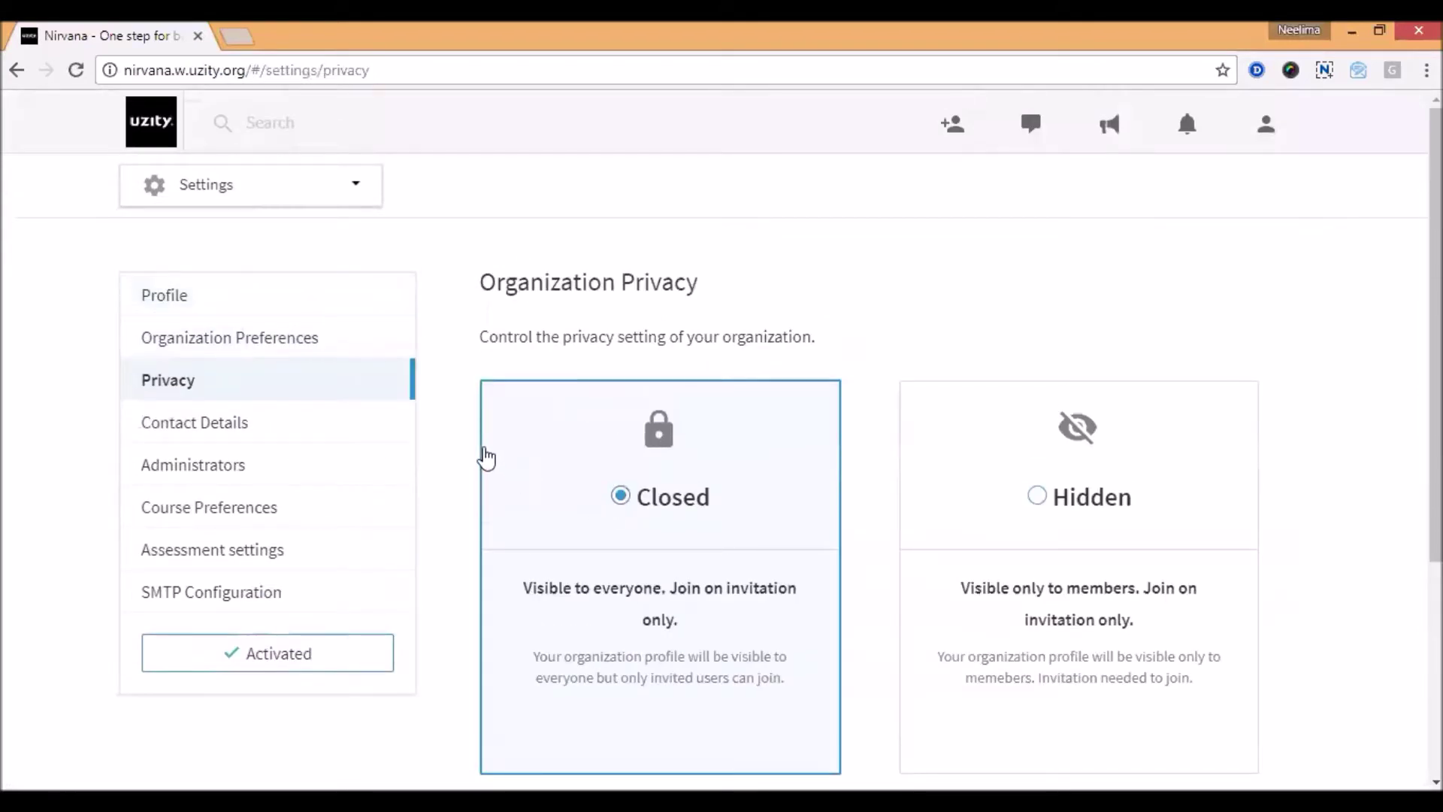
pyautogui.scroll(-1, 608, 421)
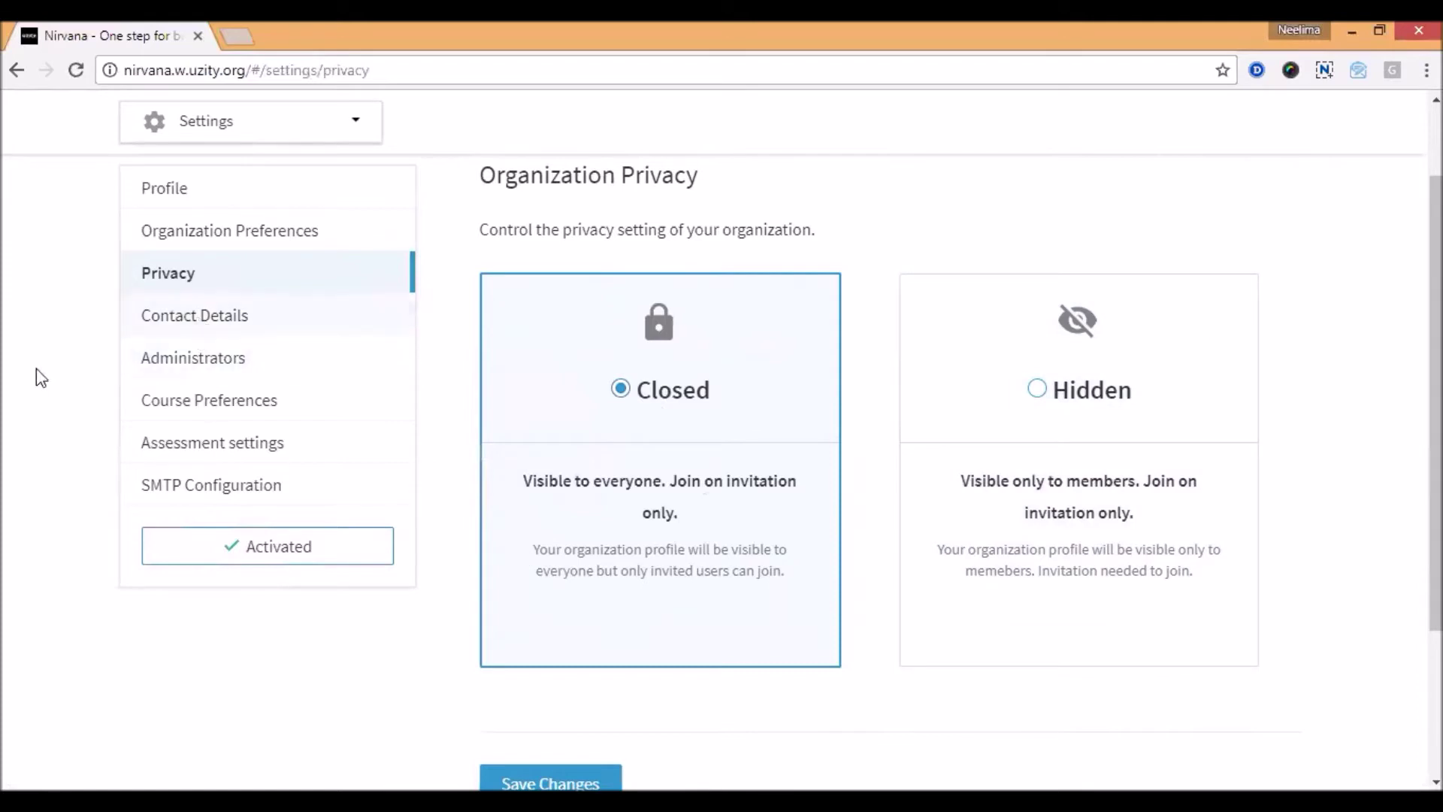
pyautogui.scroll(2, 4, 376)
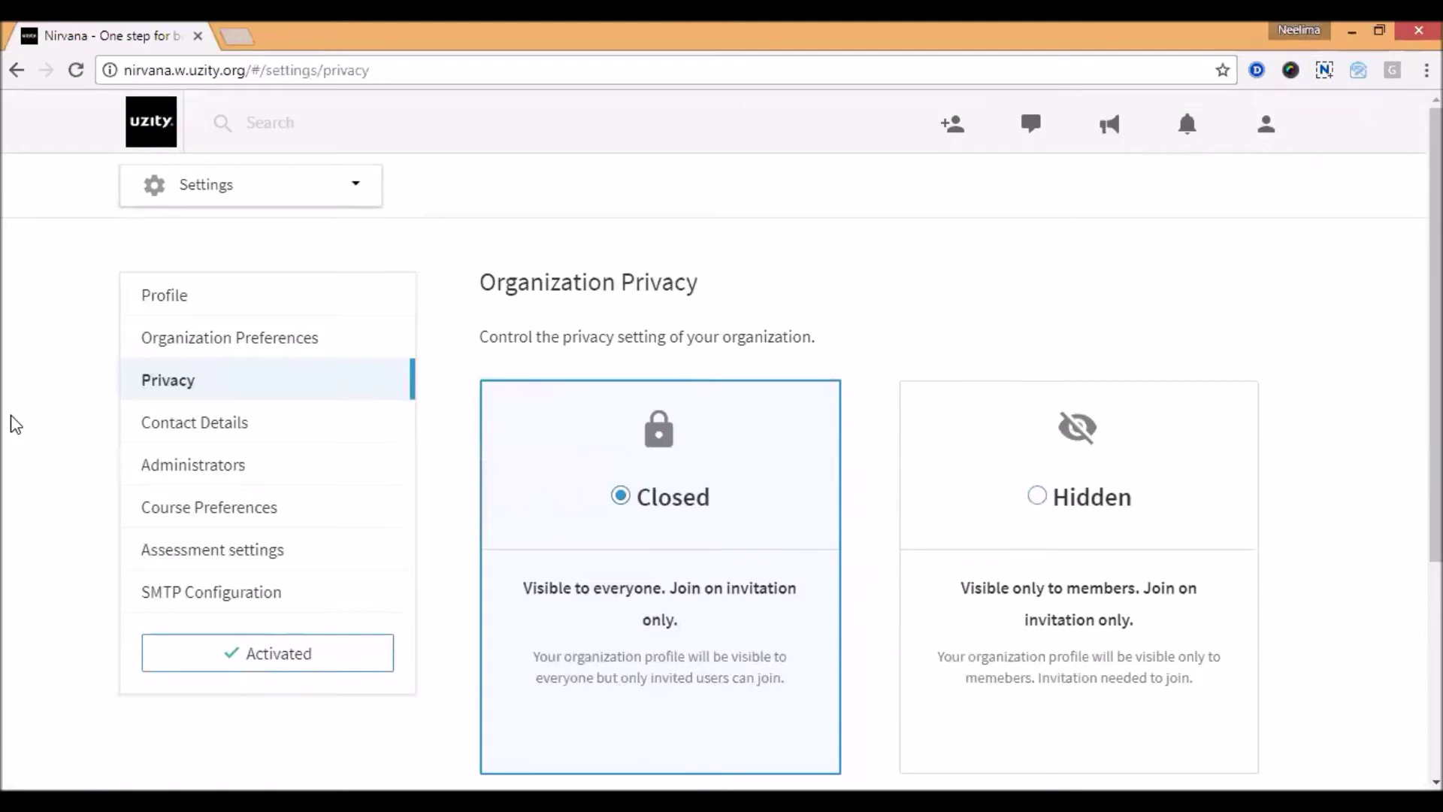
# - Review the contact details and administrators list, then go to Course Preferences
pyautogui.click(141, 426)
pyautogui.scroll(-2, 181, 385)
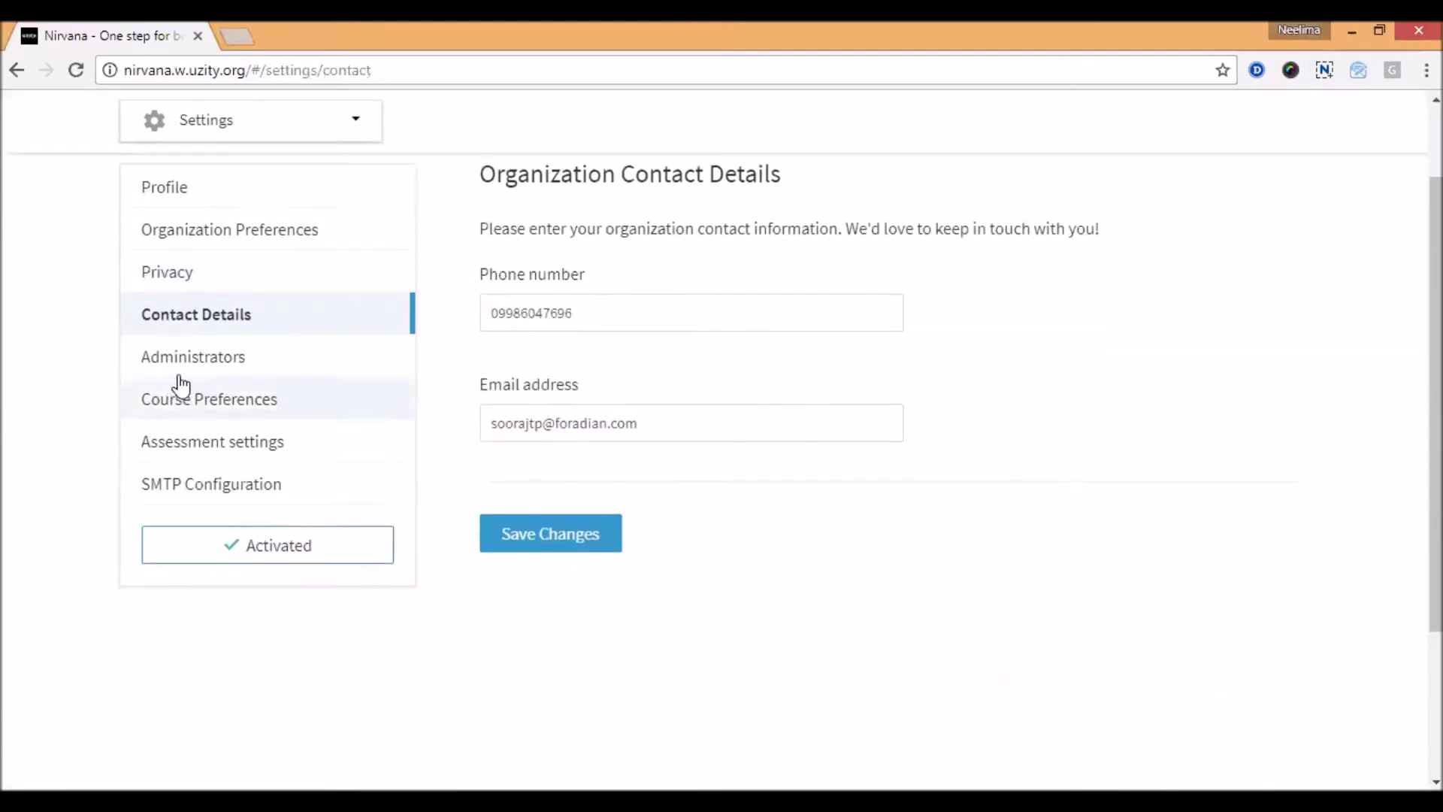
pyautogui.click(184, 372)
pyautogui.scroll(-1, 71, 438)
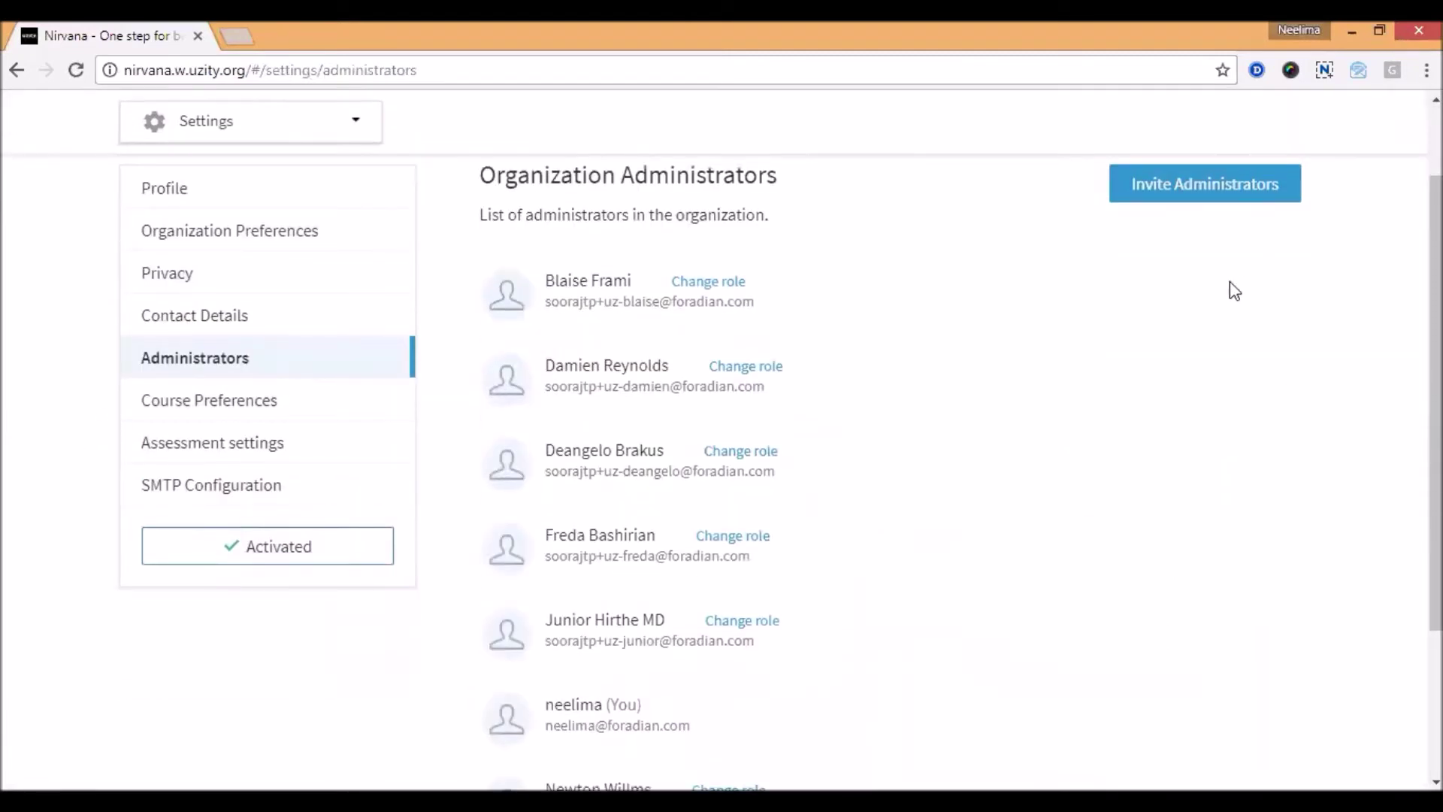
pyautogui.scroll(-3, 1063, 361)
pyautogui.scroll(3, 1054, 365)
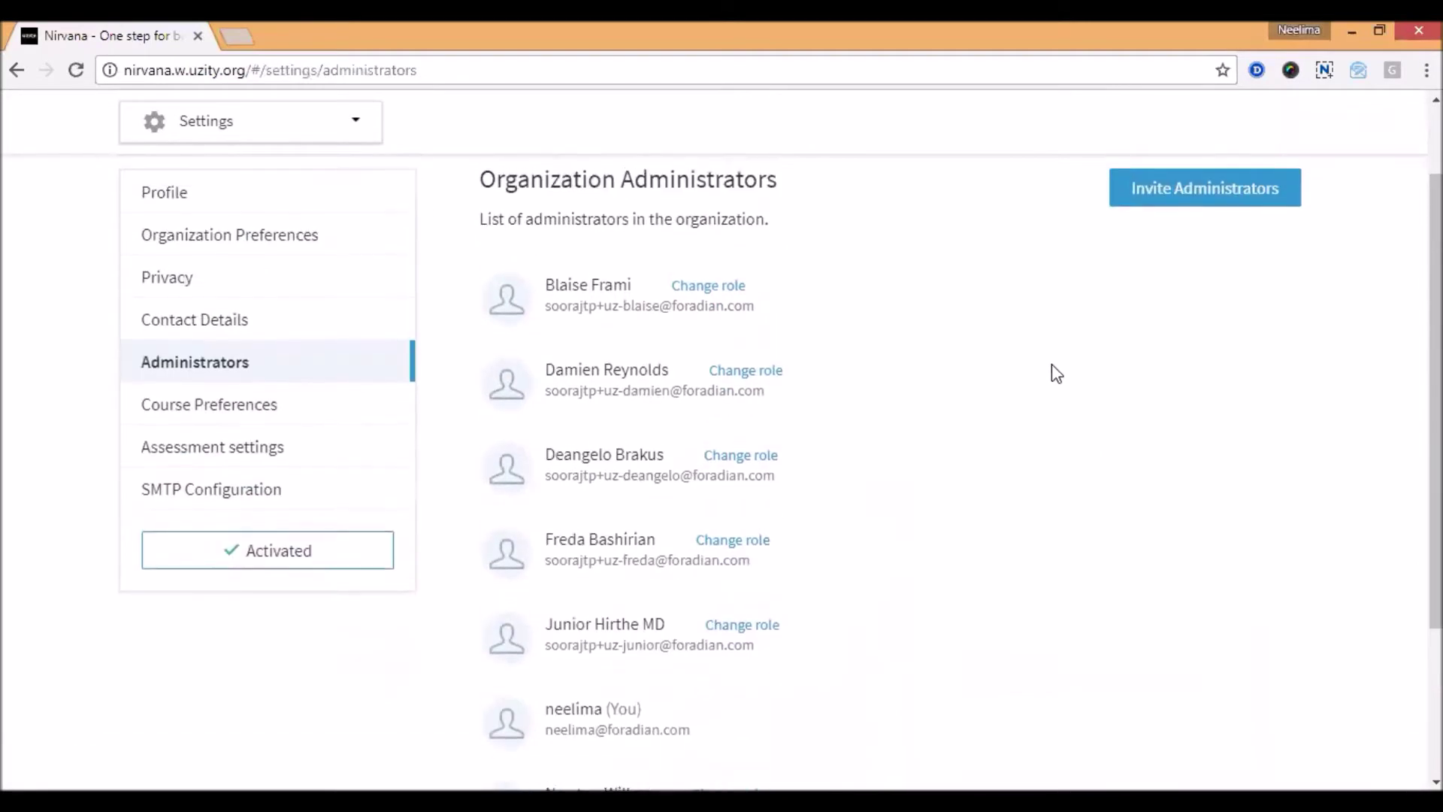
pyautogui.scroll(1, 1056, 373)
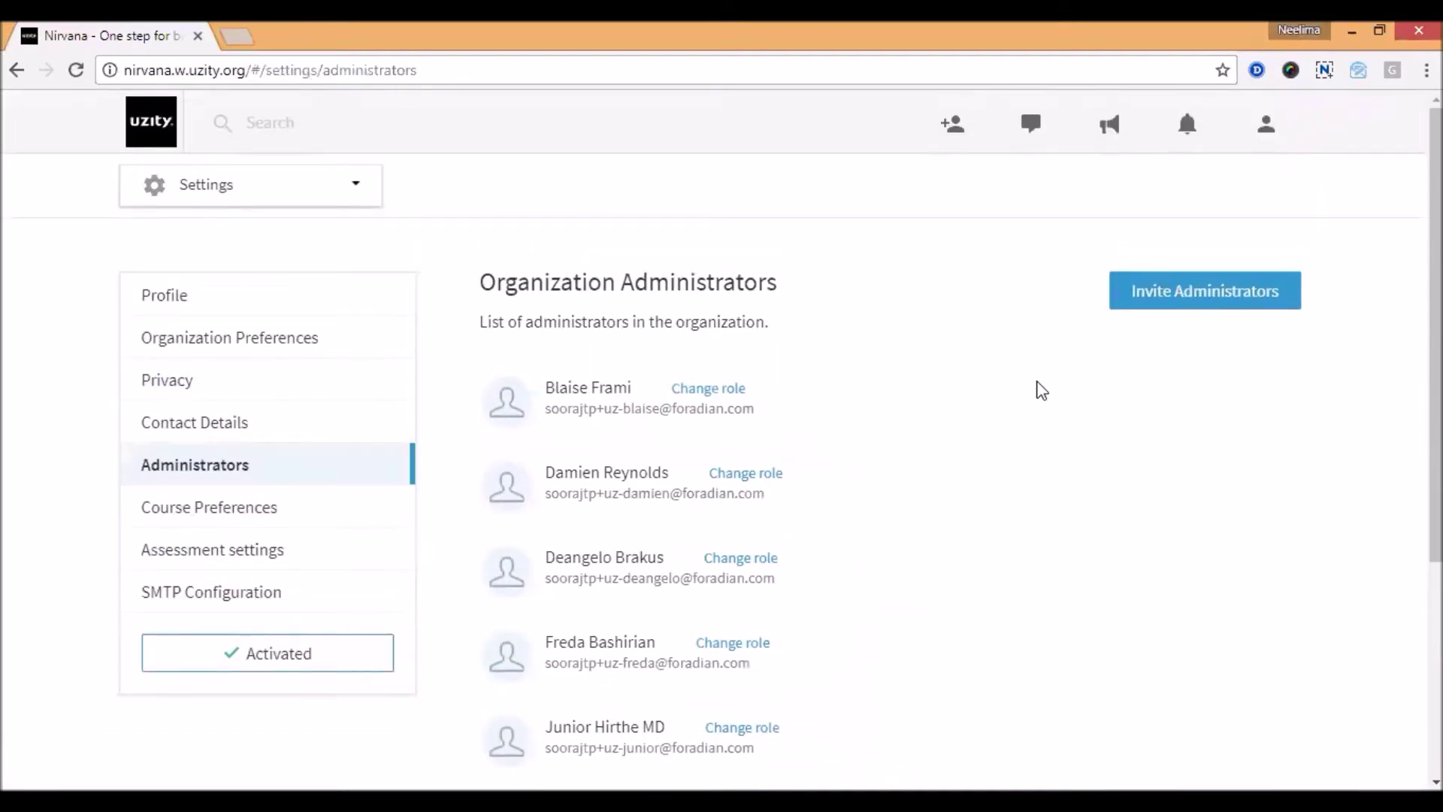
pyautogui.click(302, 505)
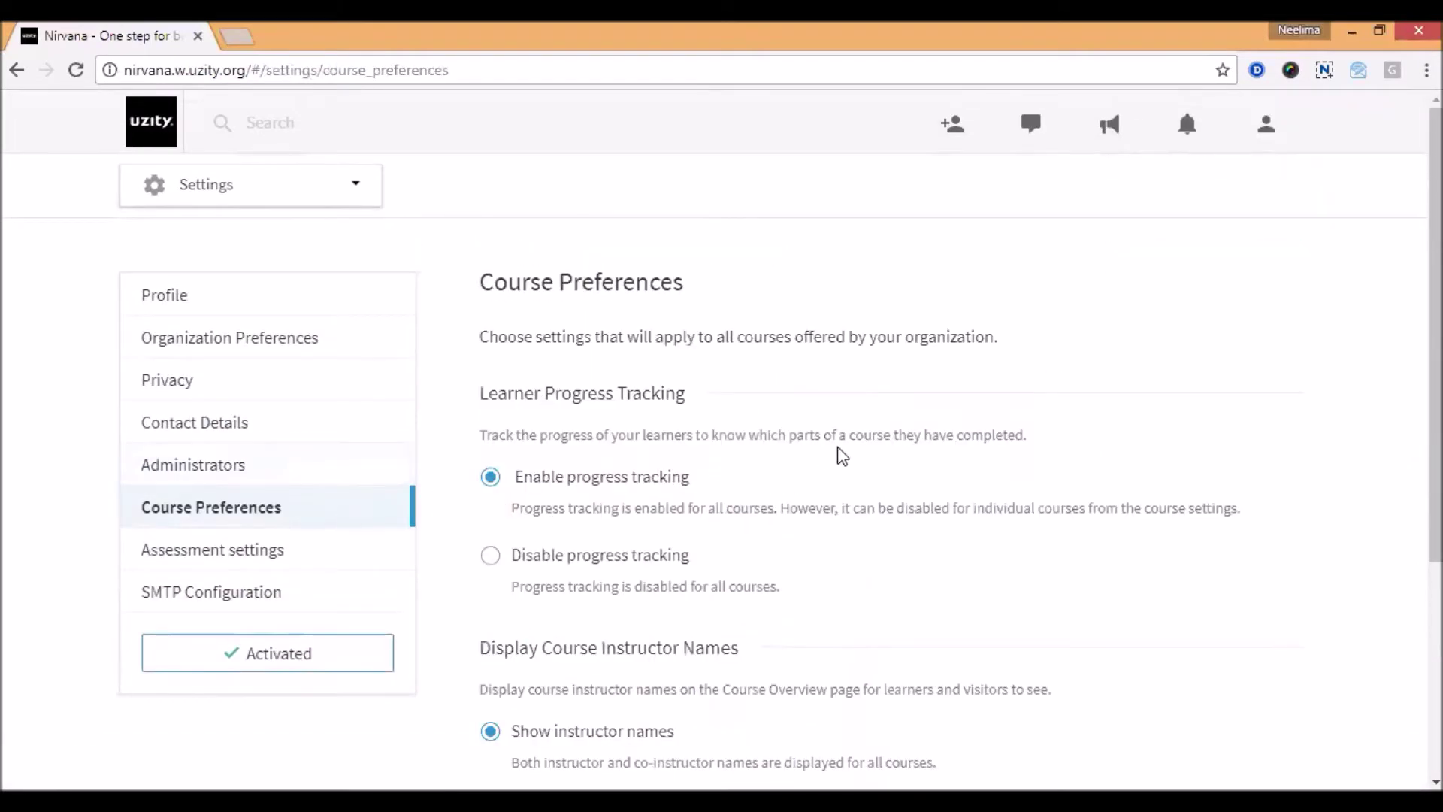
pyautogui.scroll(-1, 840, 456)
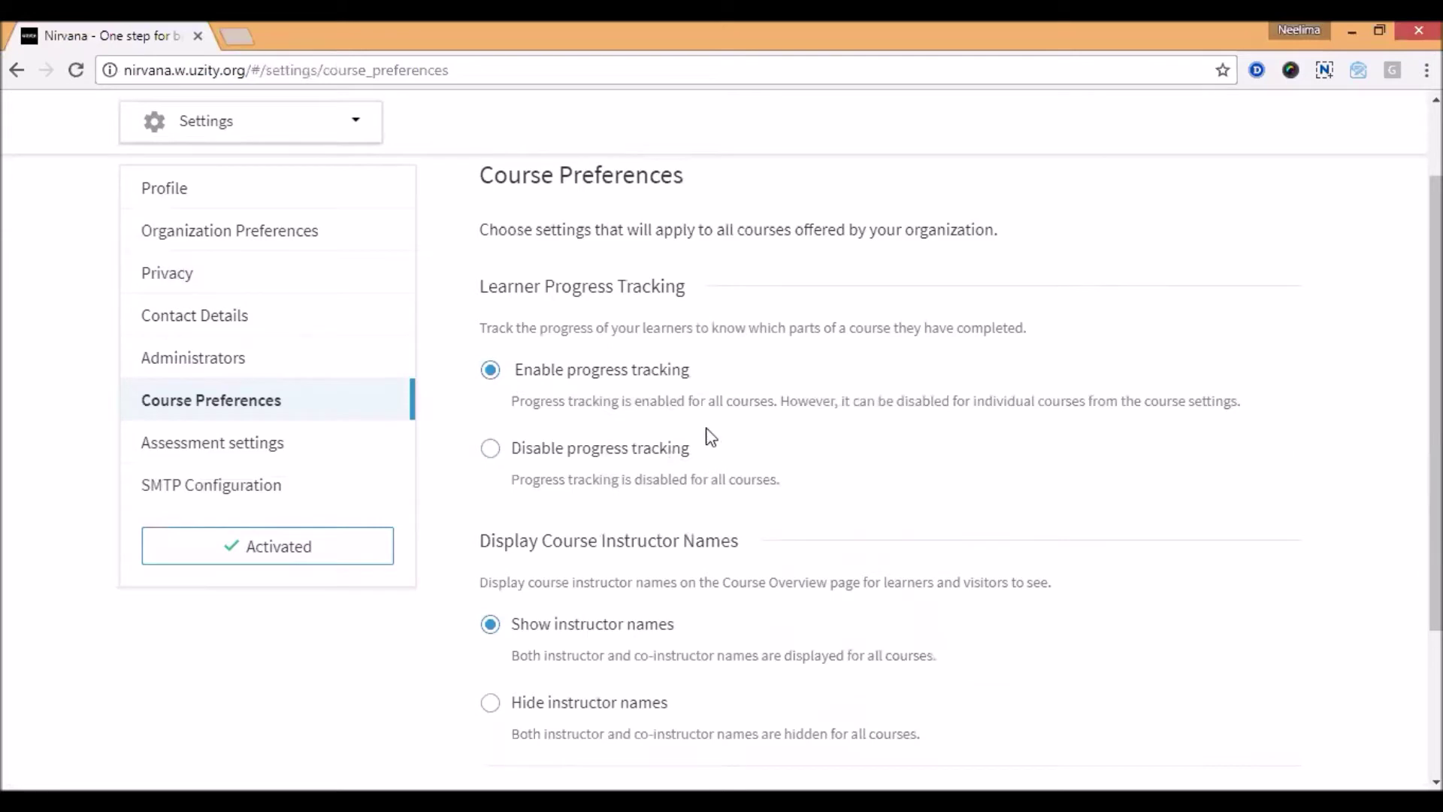
pyautogui.scroll(-3, 704, 428)
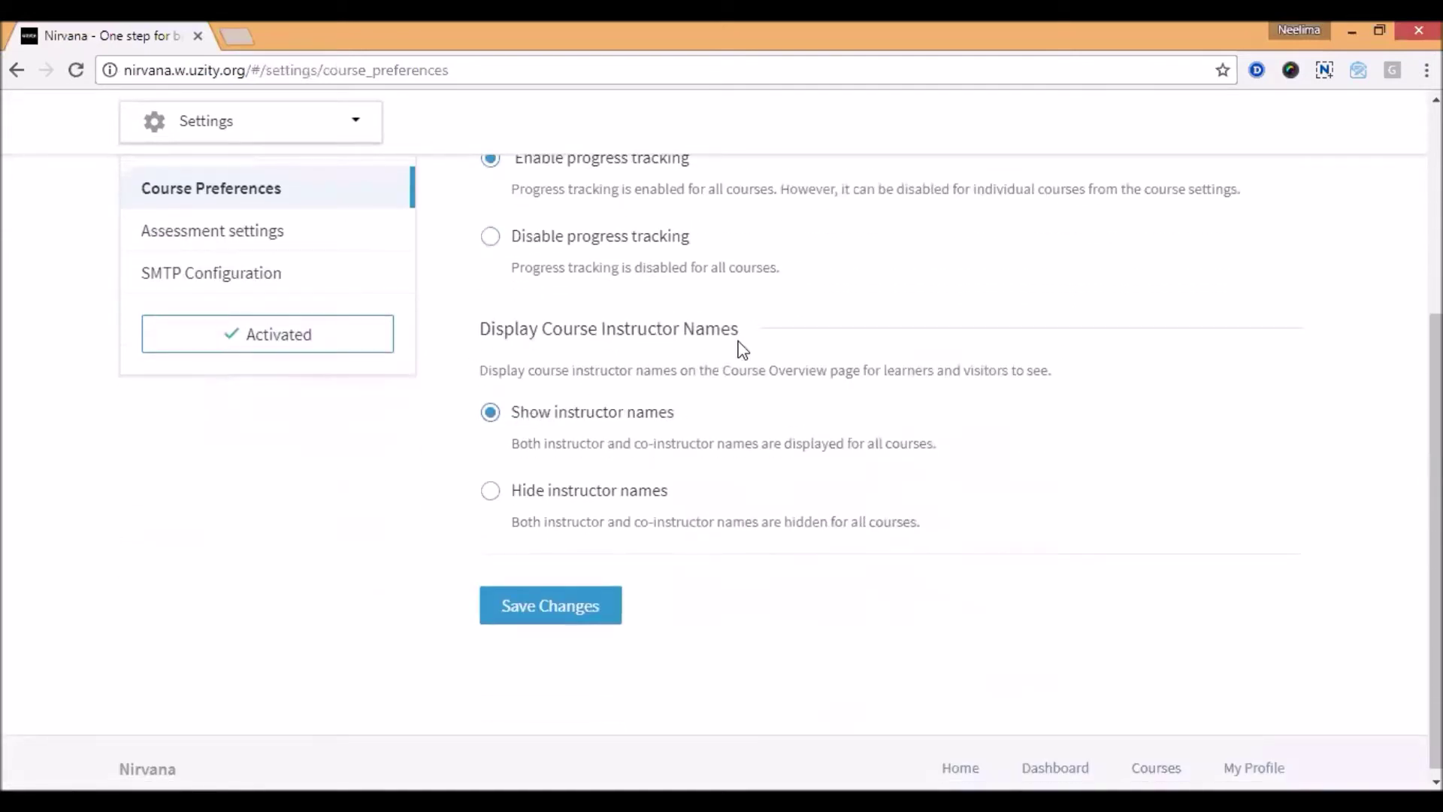
pyautogui.scroll(-1, 741, 349)
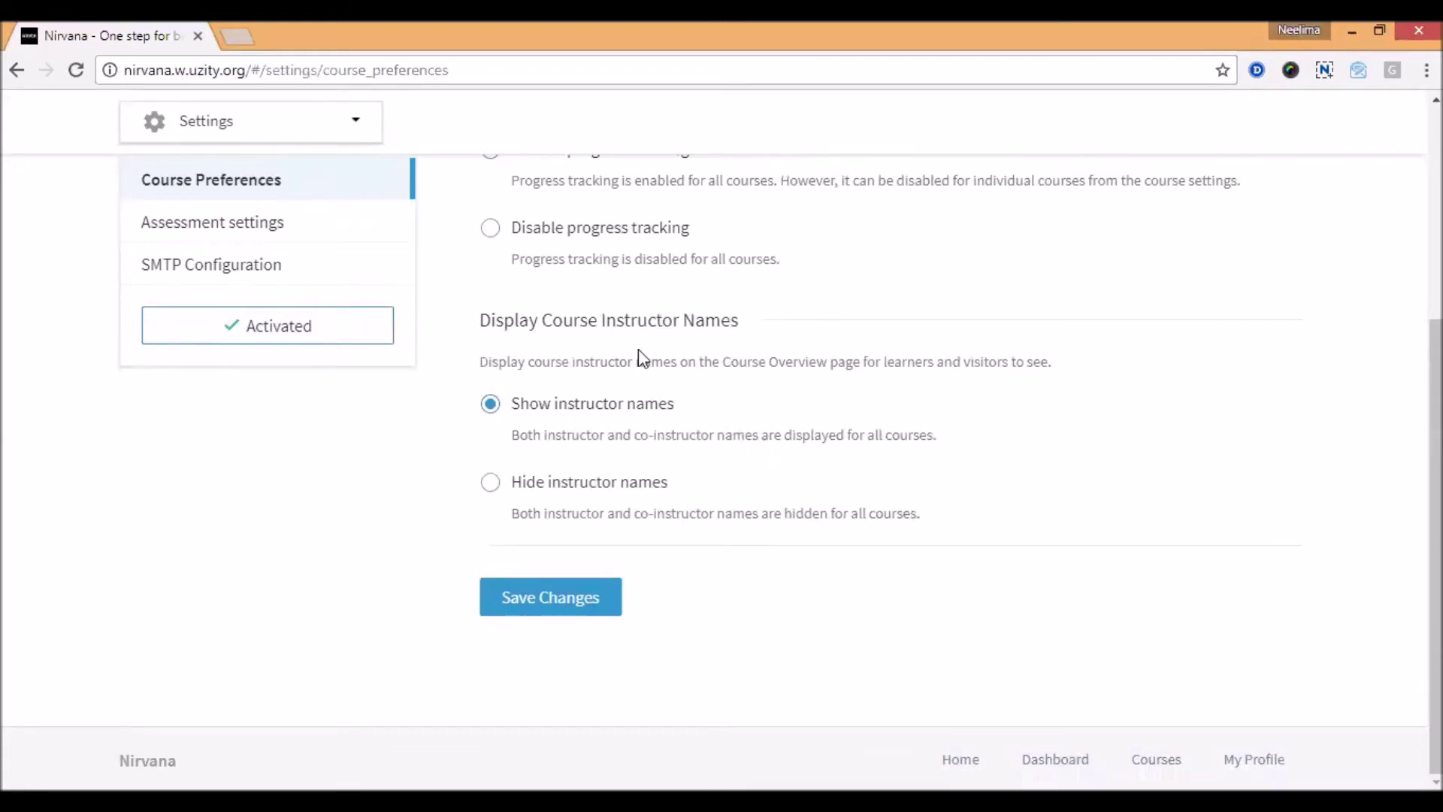
pyautogui.scroll(1, 324, 496)
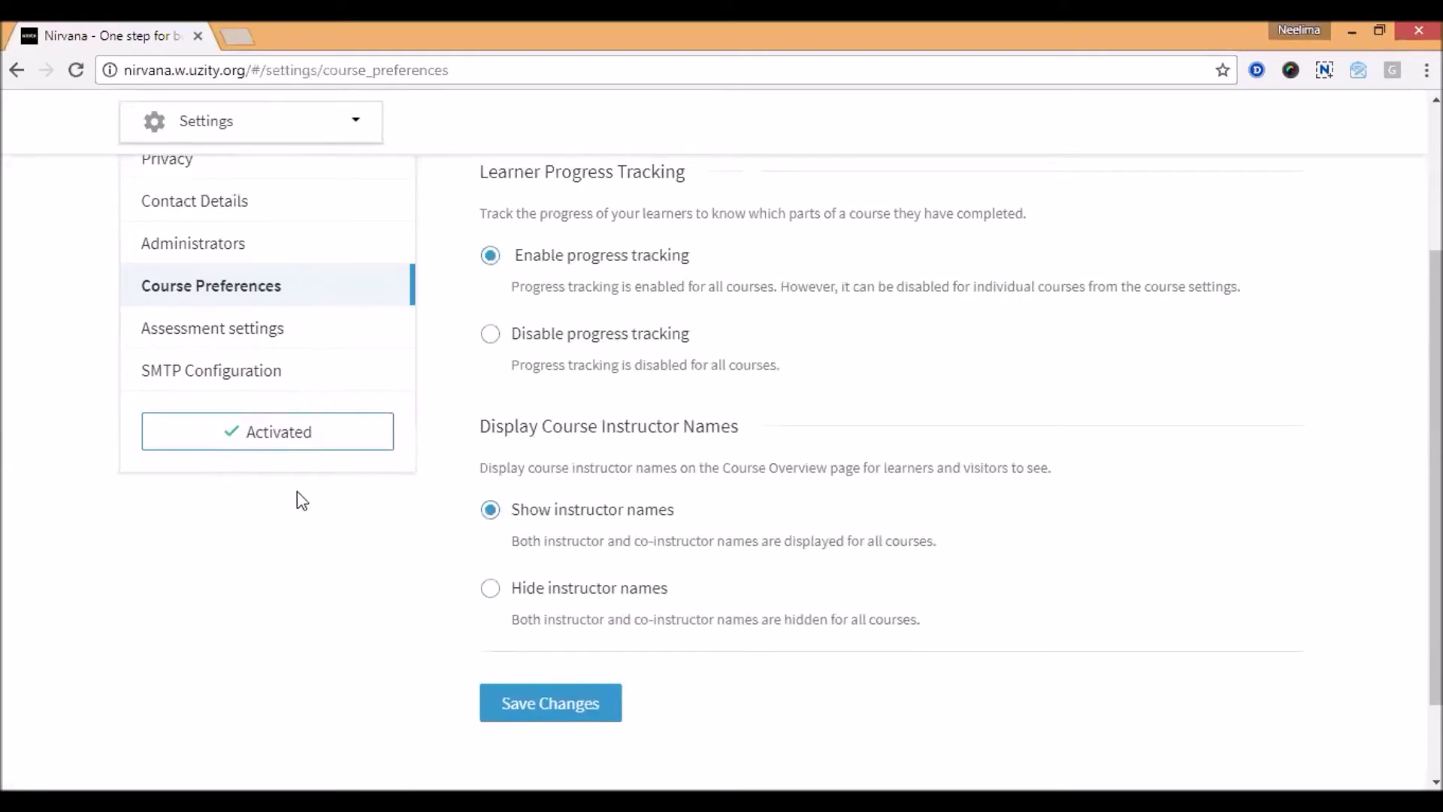
# - Open Assessment settings and view the GPA Grade Set mapping five score ranges to E–A
pyautogui.click(274, 335)
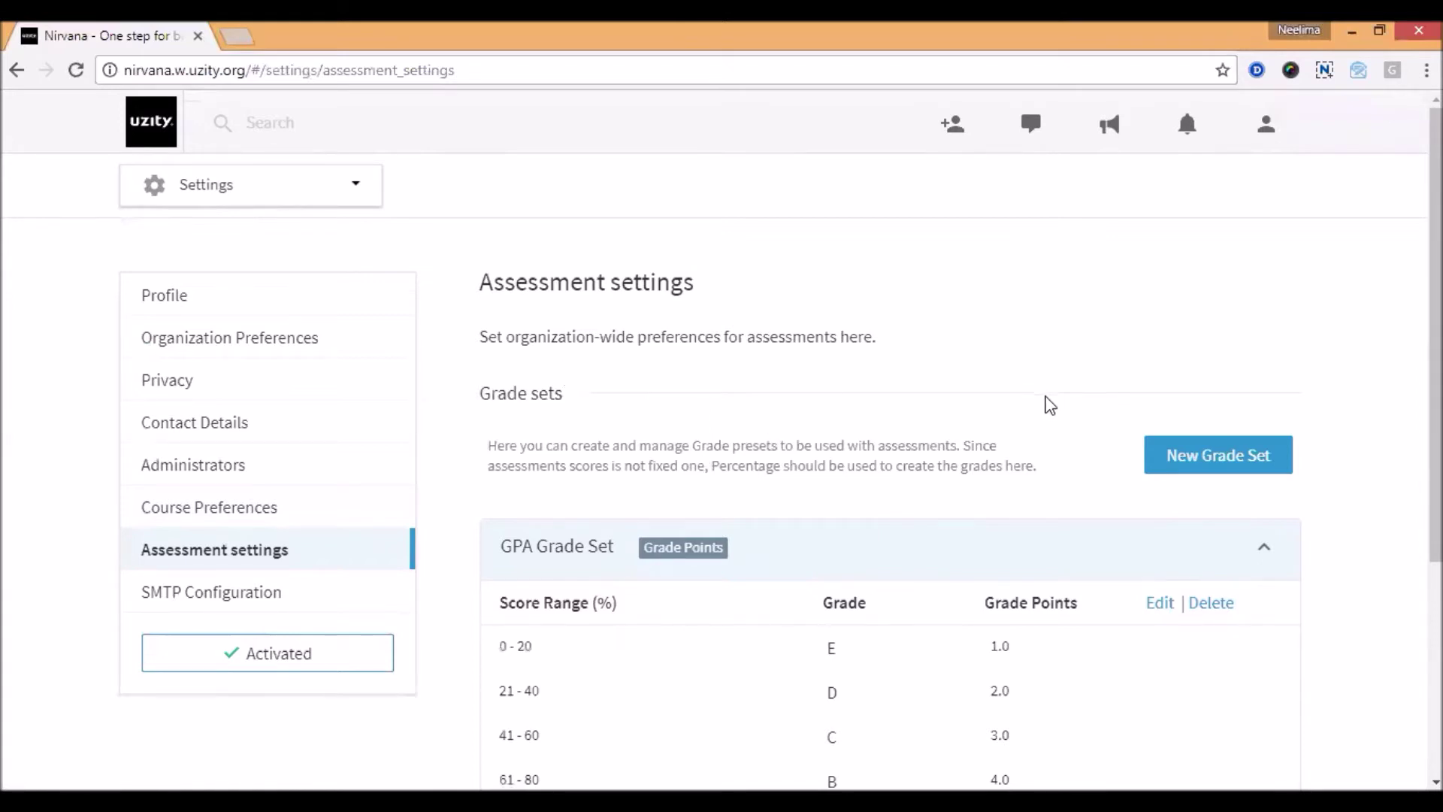
pyautogui.scroll(-3, 1046, 394)
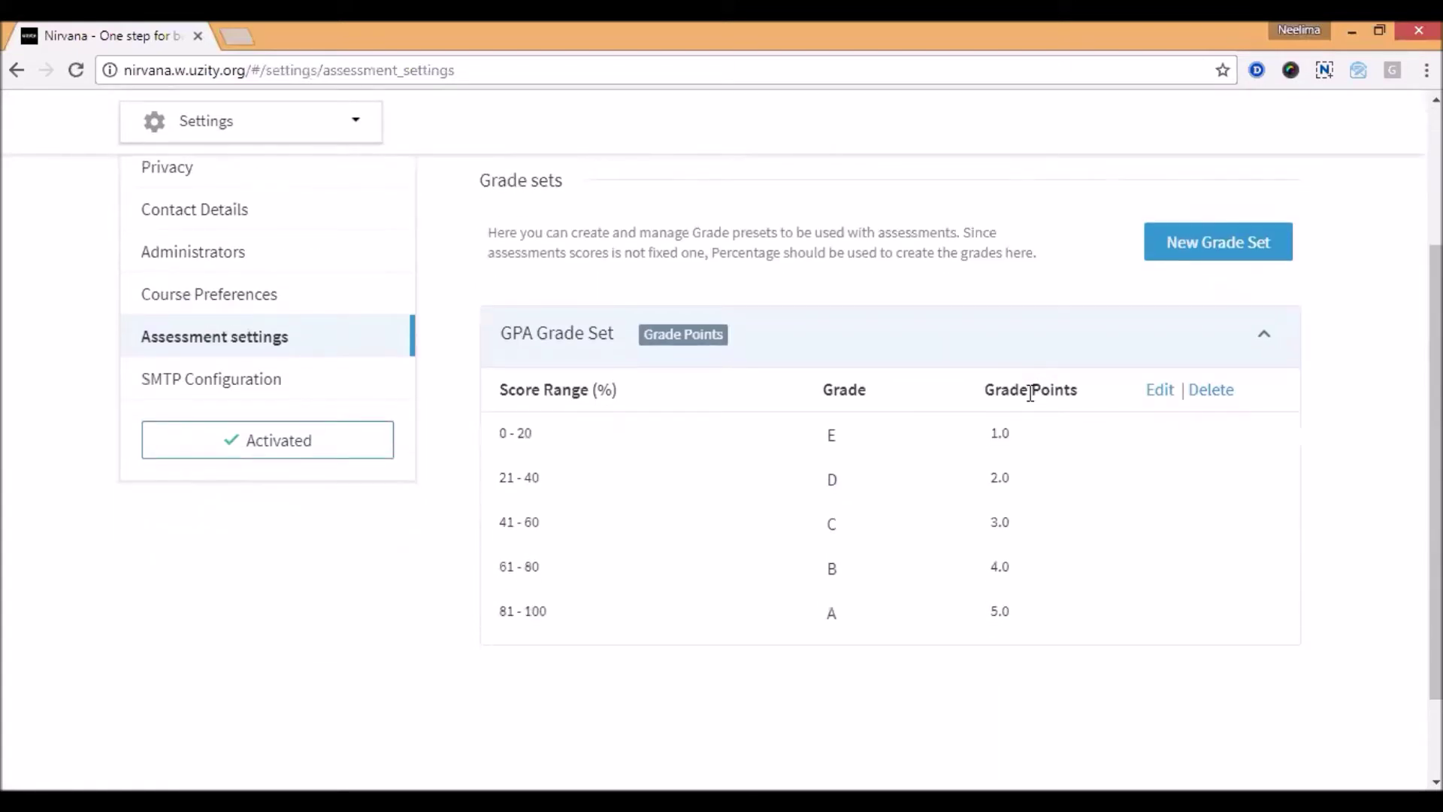
# - View the SMTP settings: SendGrid at smtp.sendgrid.net on port 587
pyautogui.click(326, 393)
pyautogui.scroll(-3, 898, 376)
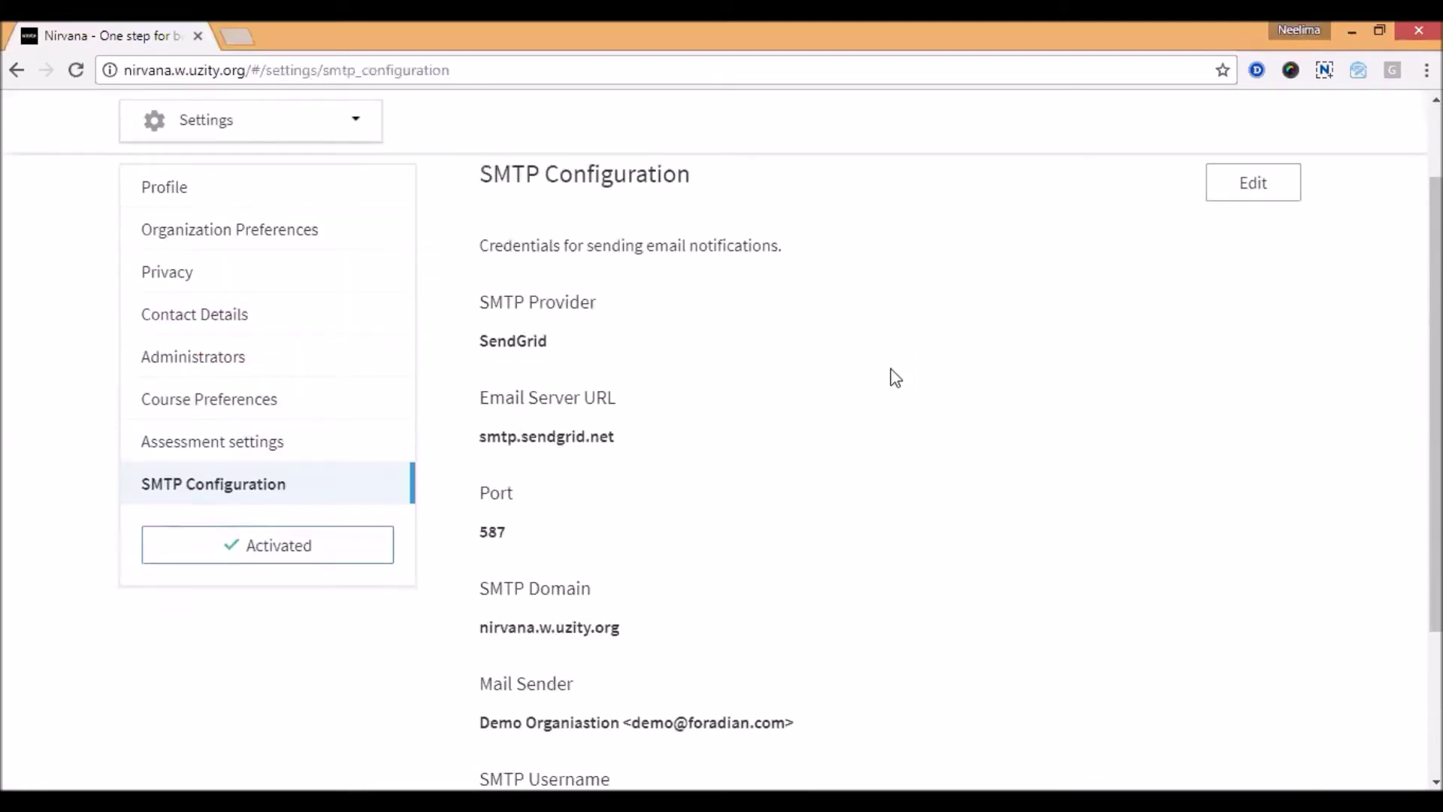
pyautogui.scroll(-2, 870, 375)
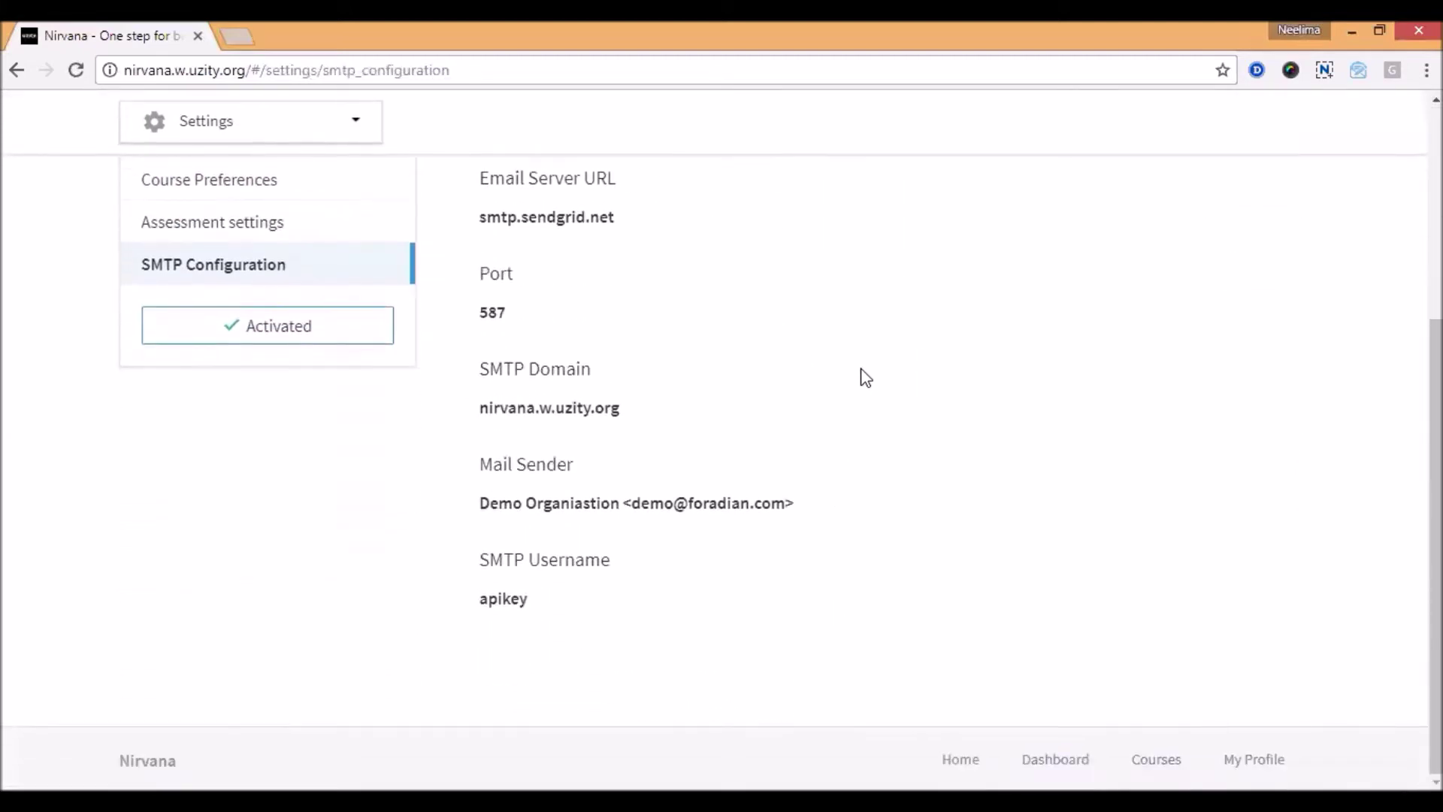
pyautogui.scroll(5, 863, 375)
pyautogui.scroll(1, 849, 376)
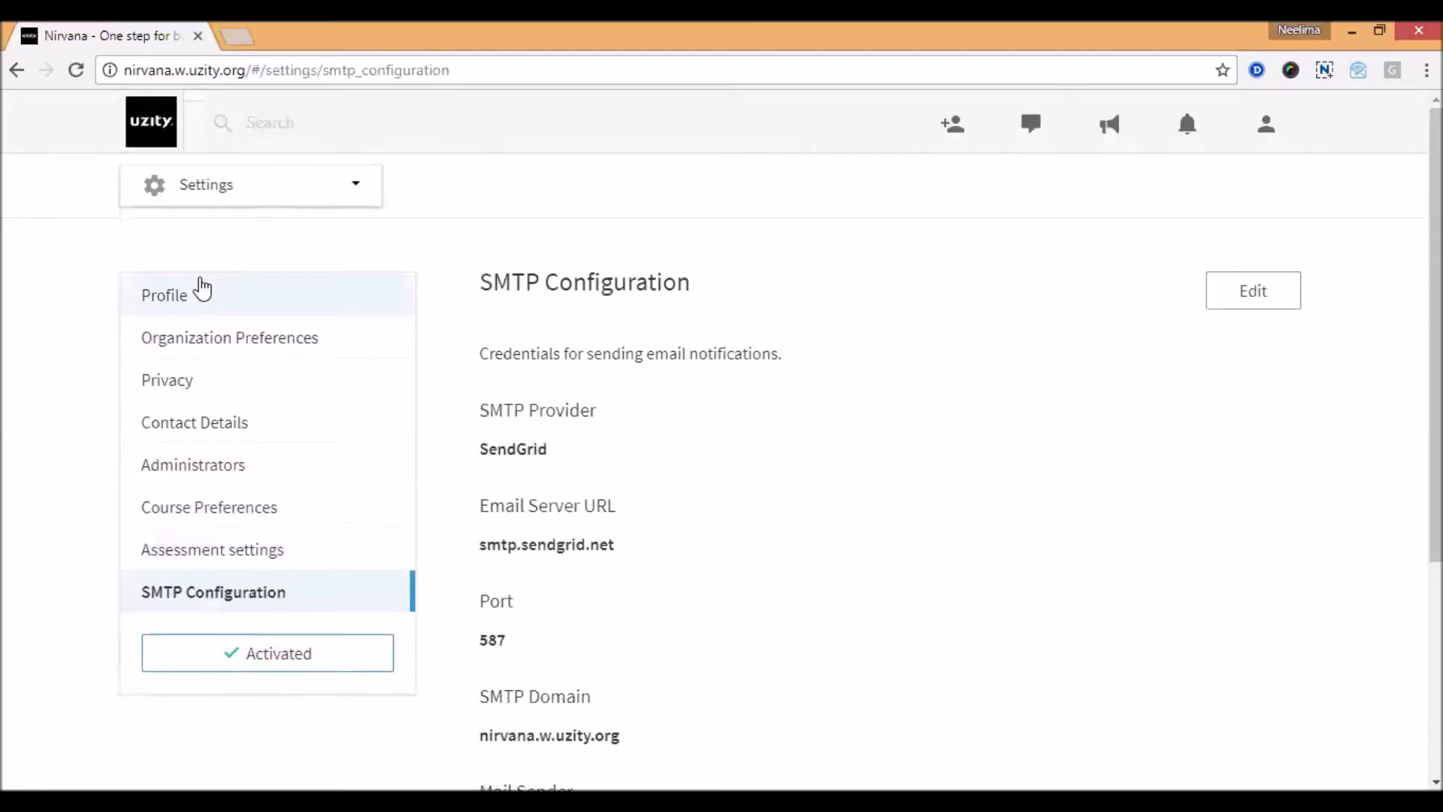
# - Go to the Courses list, cancel a new course, and open the Algebra course
pyautogui.click(224, 197)
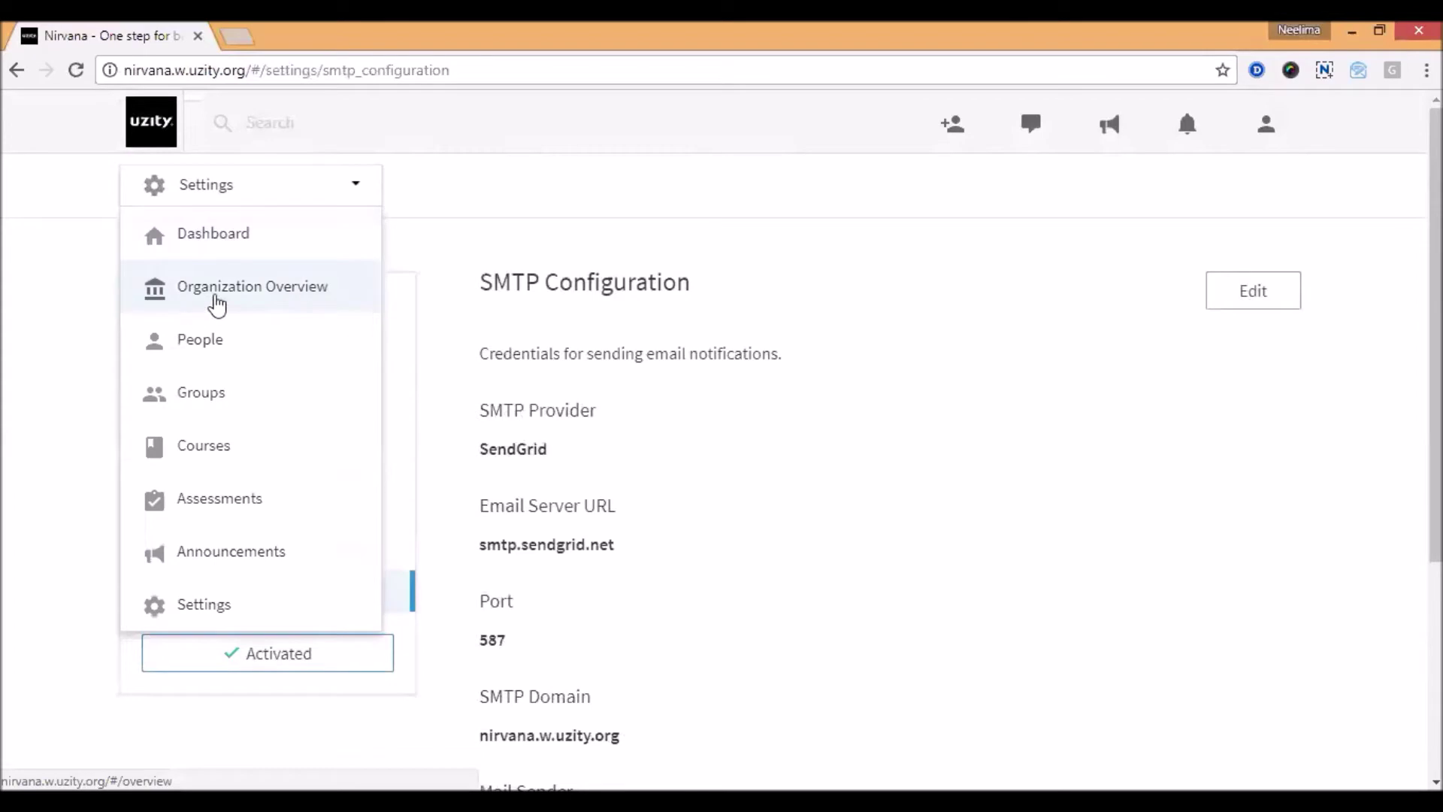
pyautogui.click(204, 447)
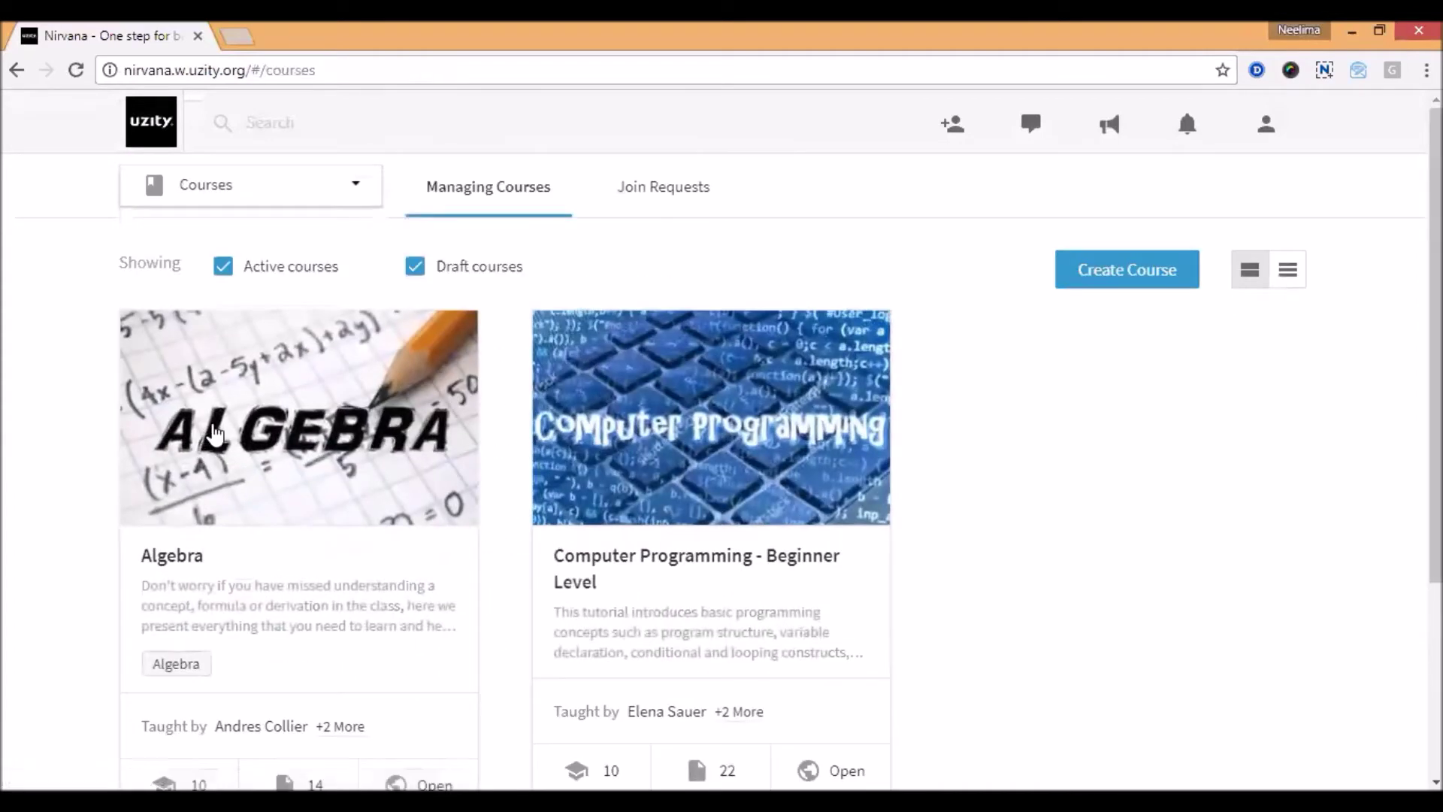
pyautogui.scroll(-2, 96, 547)
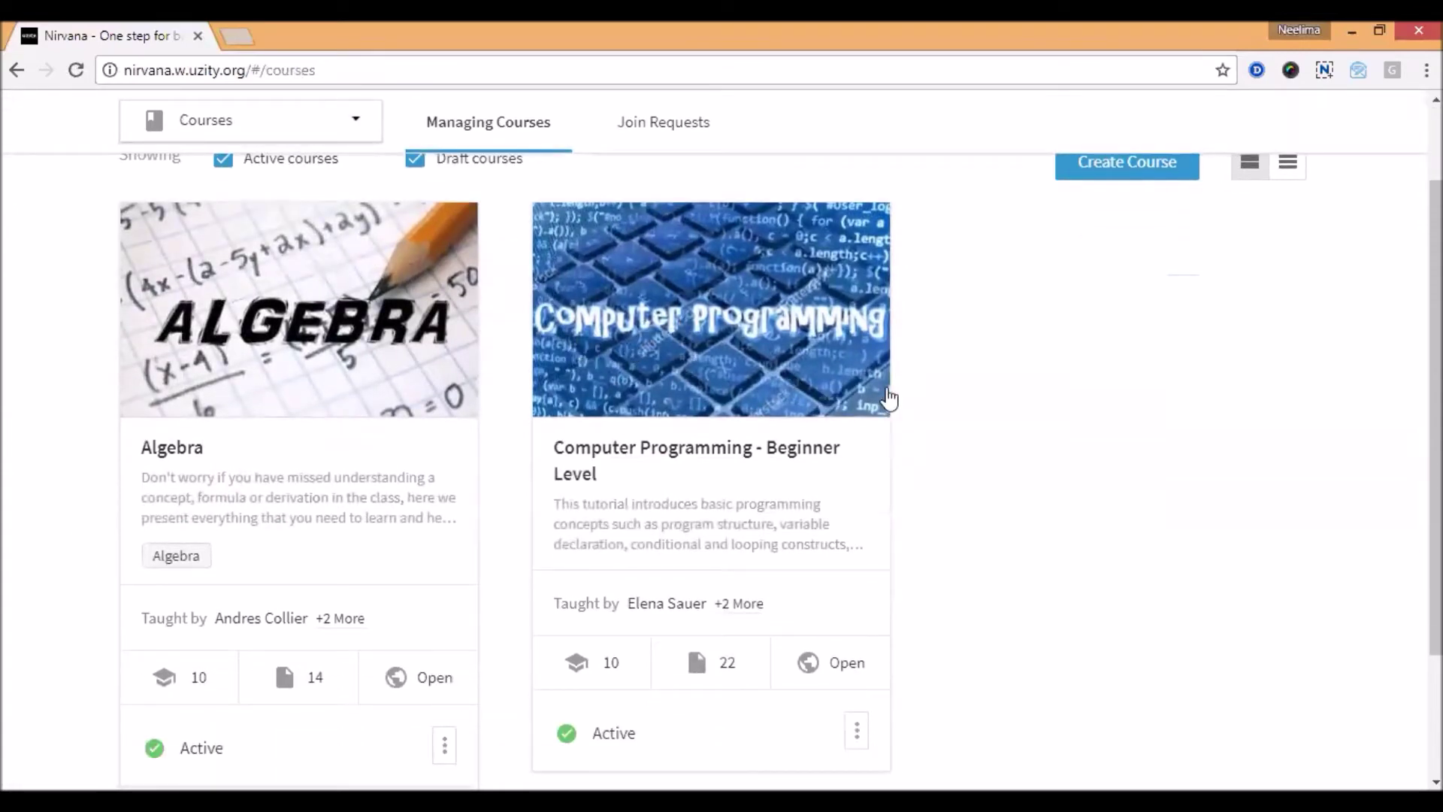
pyautogui.scroll(2, 979, 396)
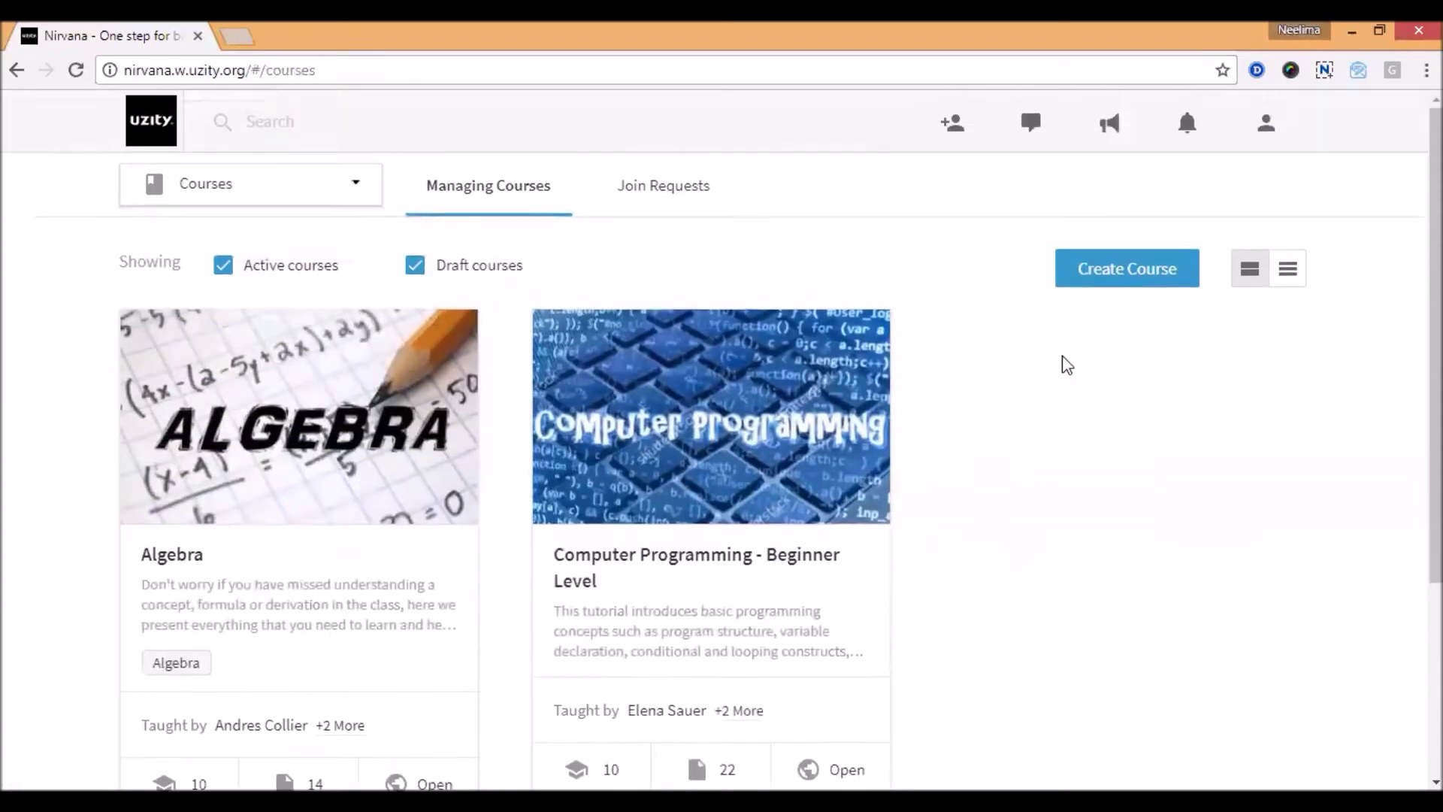
pyautogui.click(1143, 277)
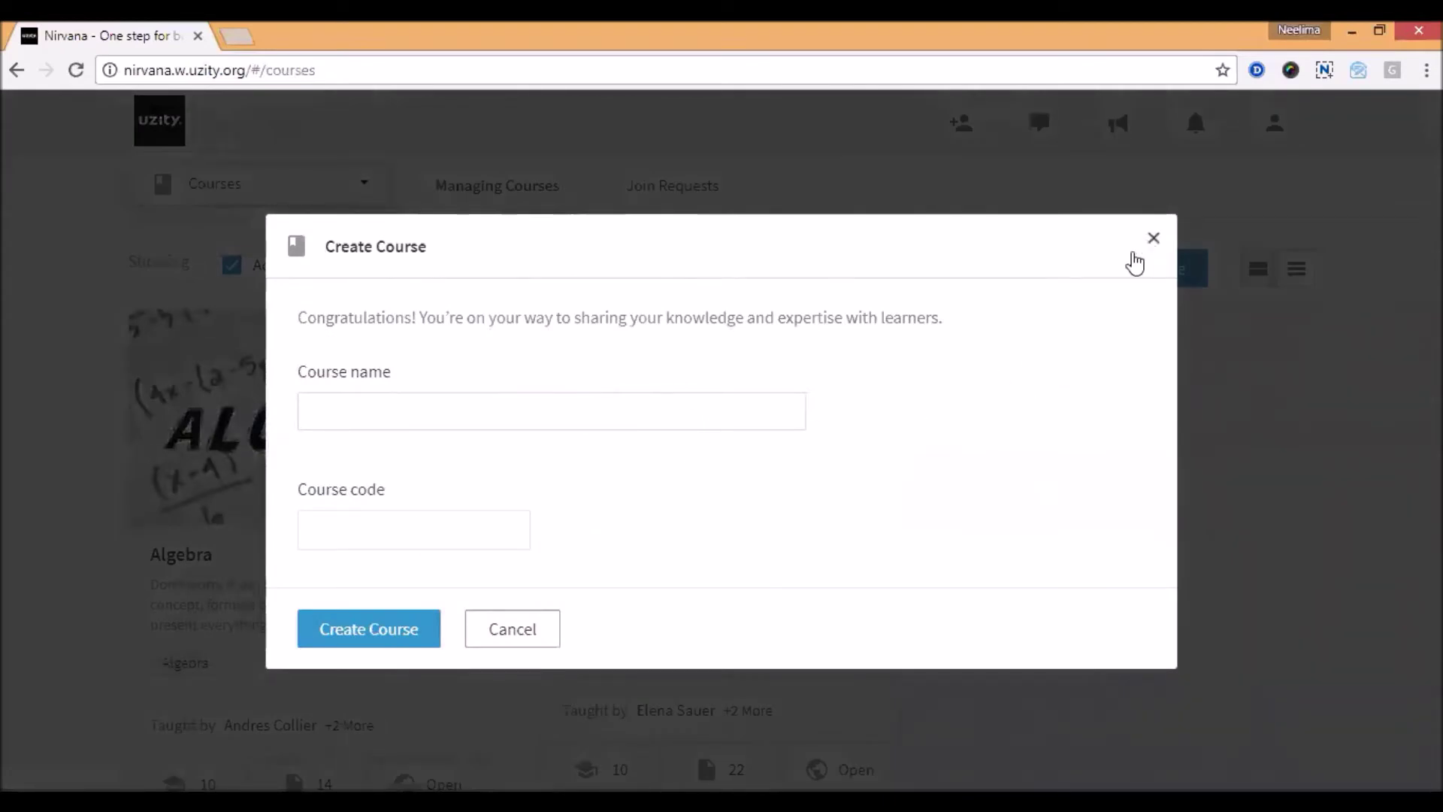
pyautogui.click(1136, 259)
pyautogui.click(270, 493)
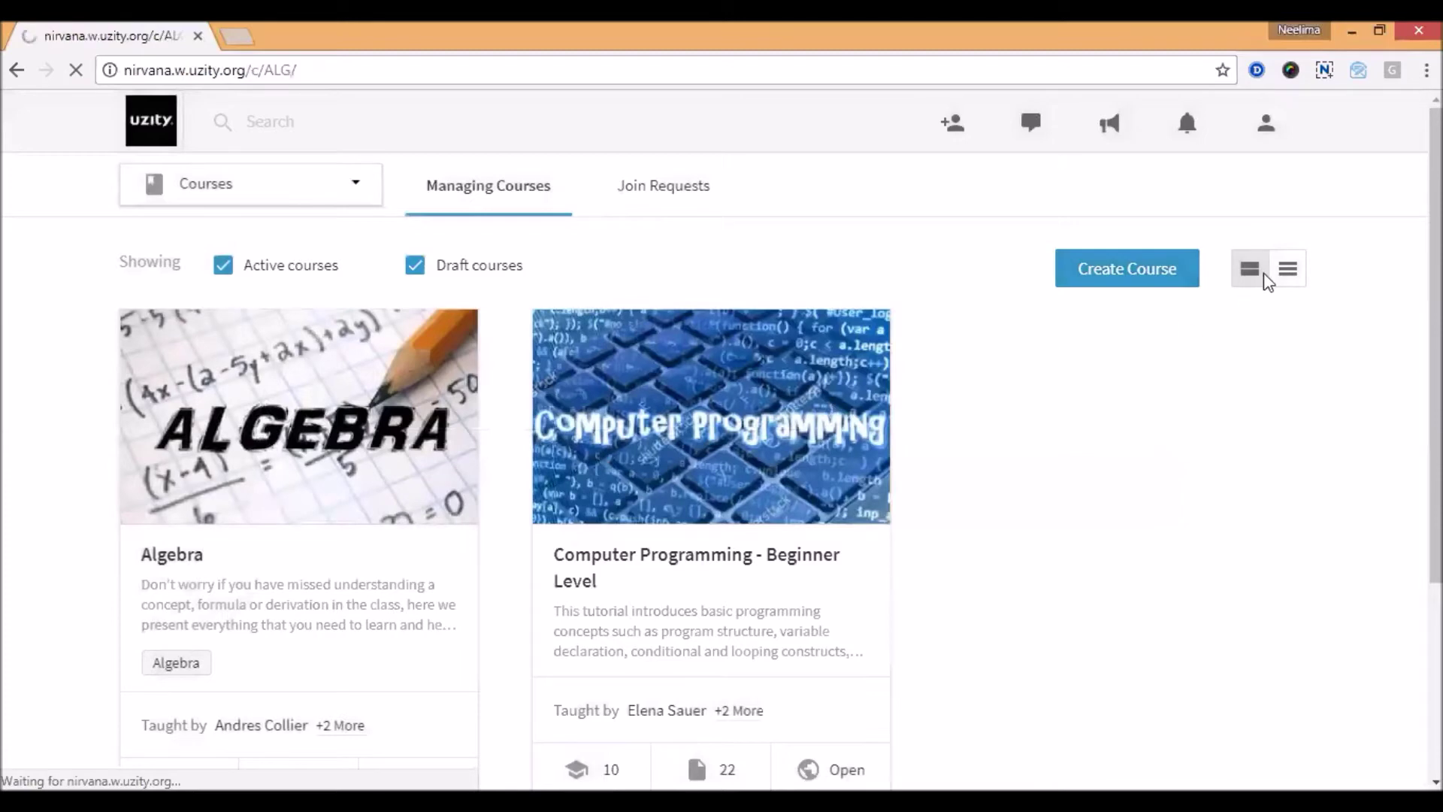
pyautogui.click(331, 267)
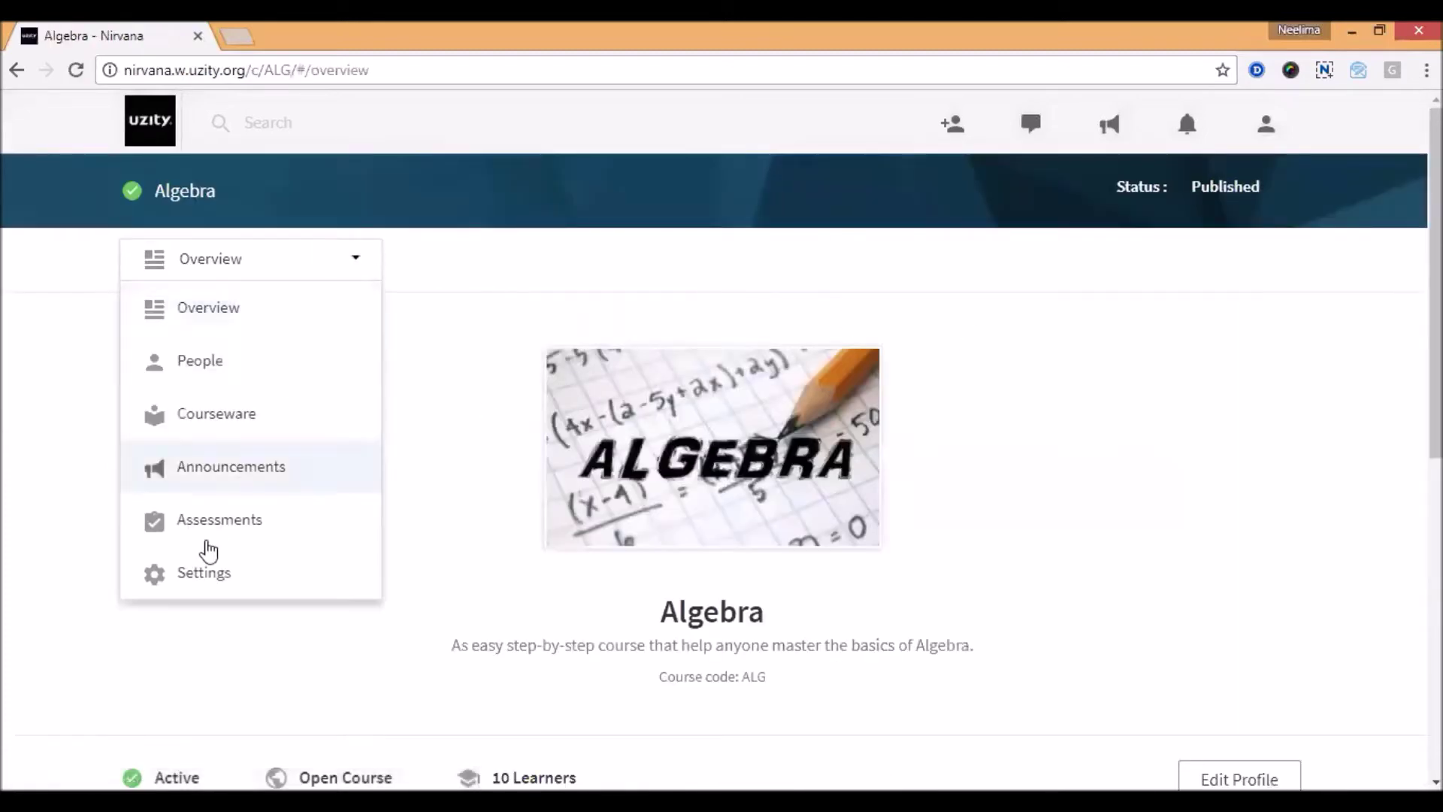
pyautogui.click(204, 567)
pyautogui.scroll(-2, 557, 485)
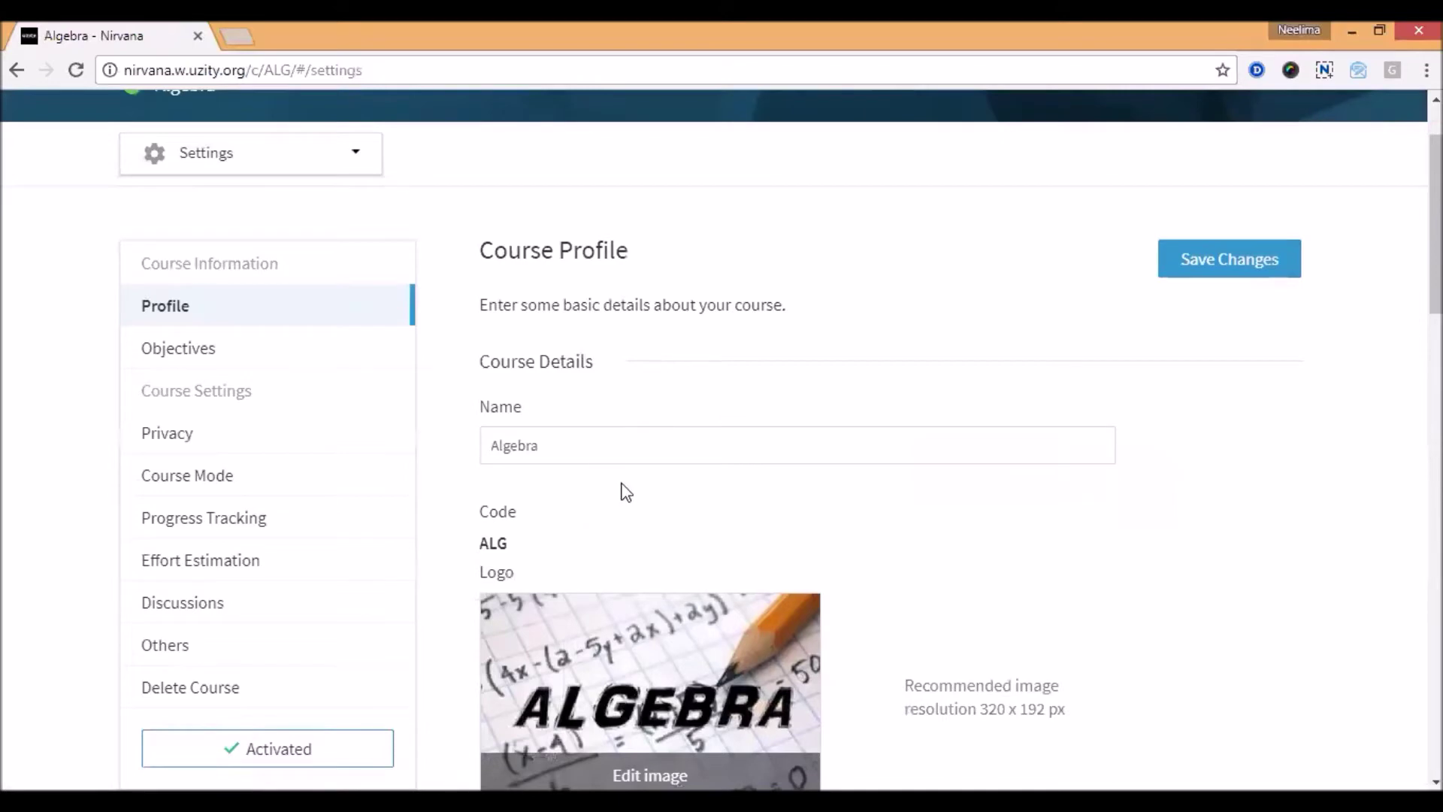
pyautogui.scroll(-5, 712, 428)
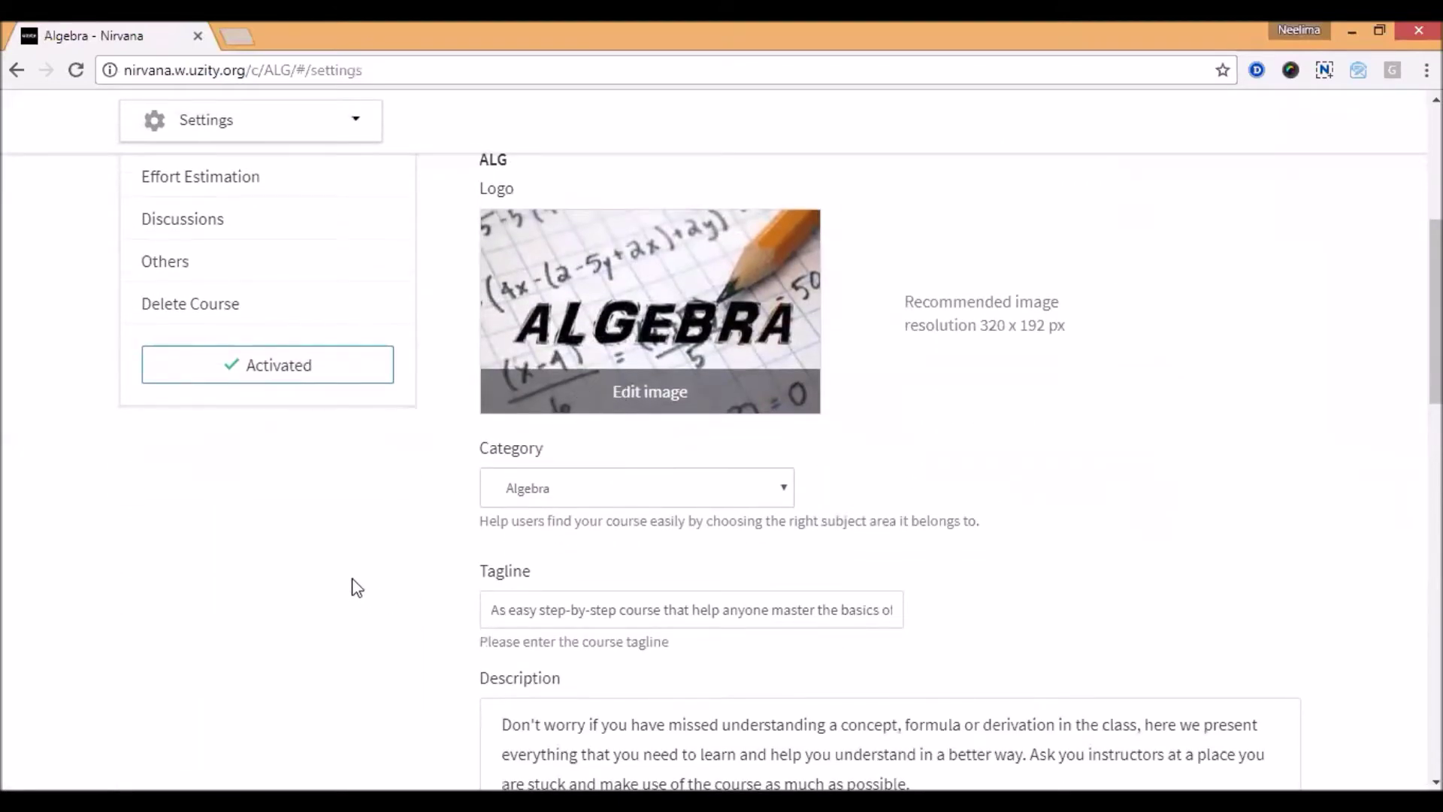
pyautogui.scroll(-1, 354, 592)
pyautogui.scroll(-1, 411, 502)
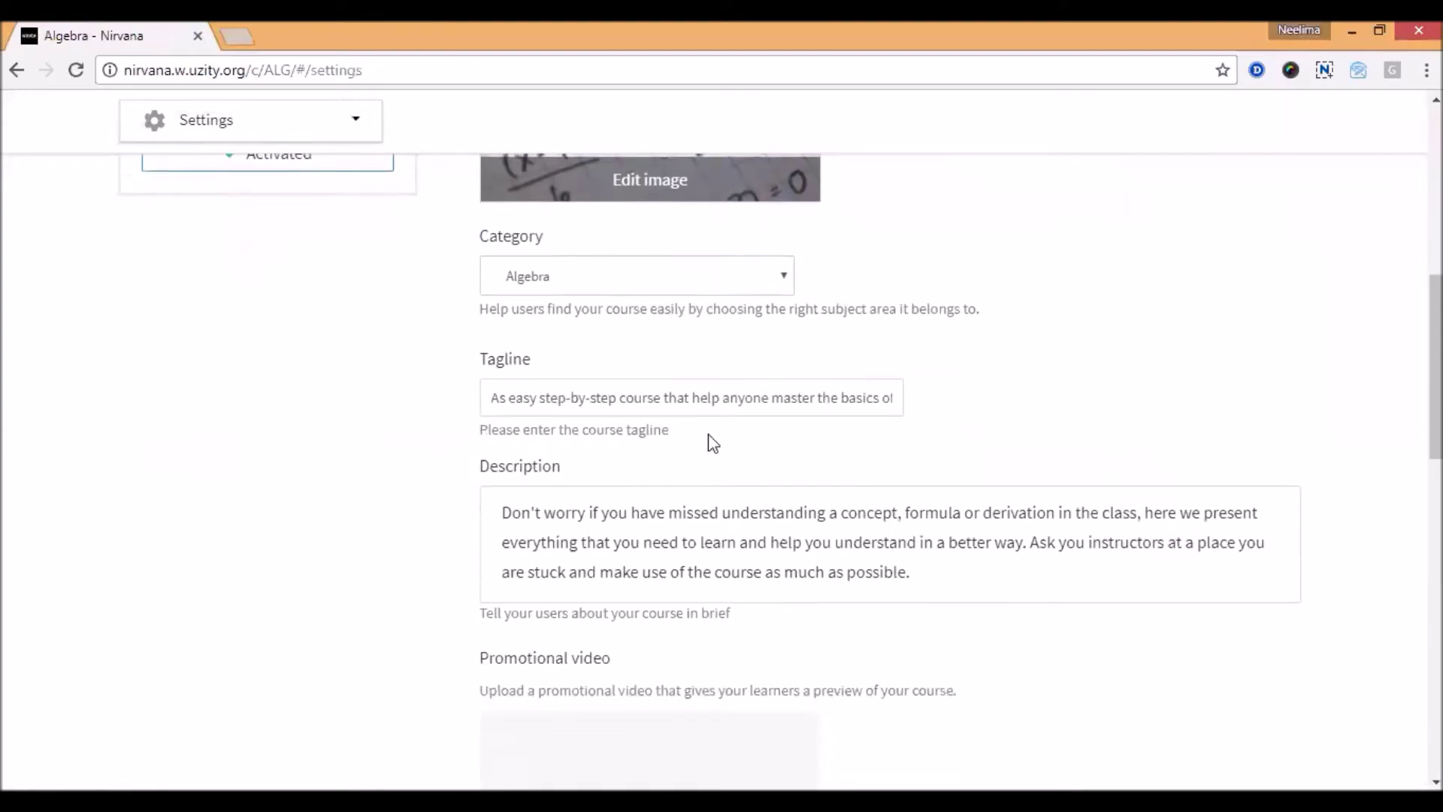
pyautogui.scroll(-3, 583, 473)
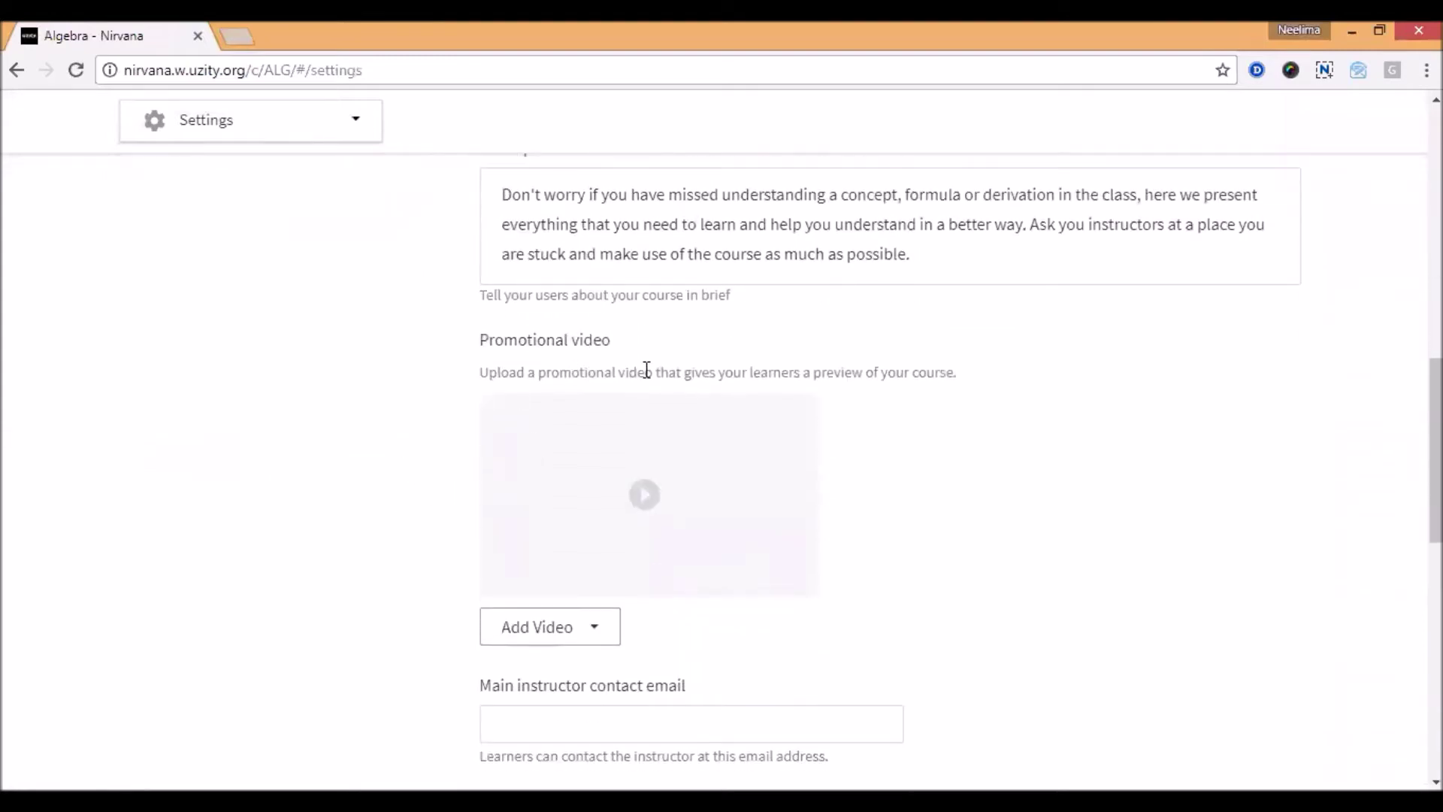
pyautogui.scroll(-2, 625, 380)
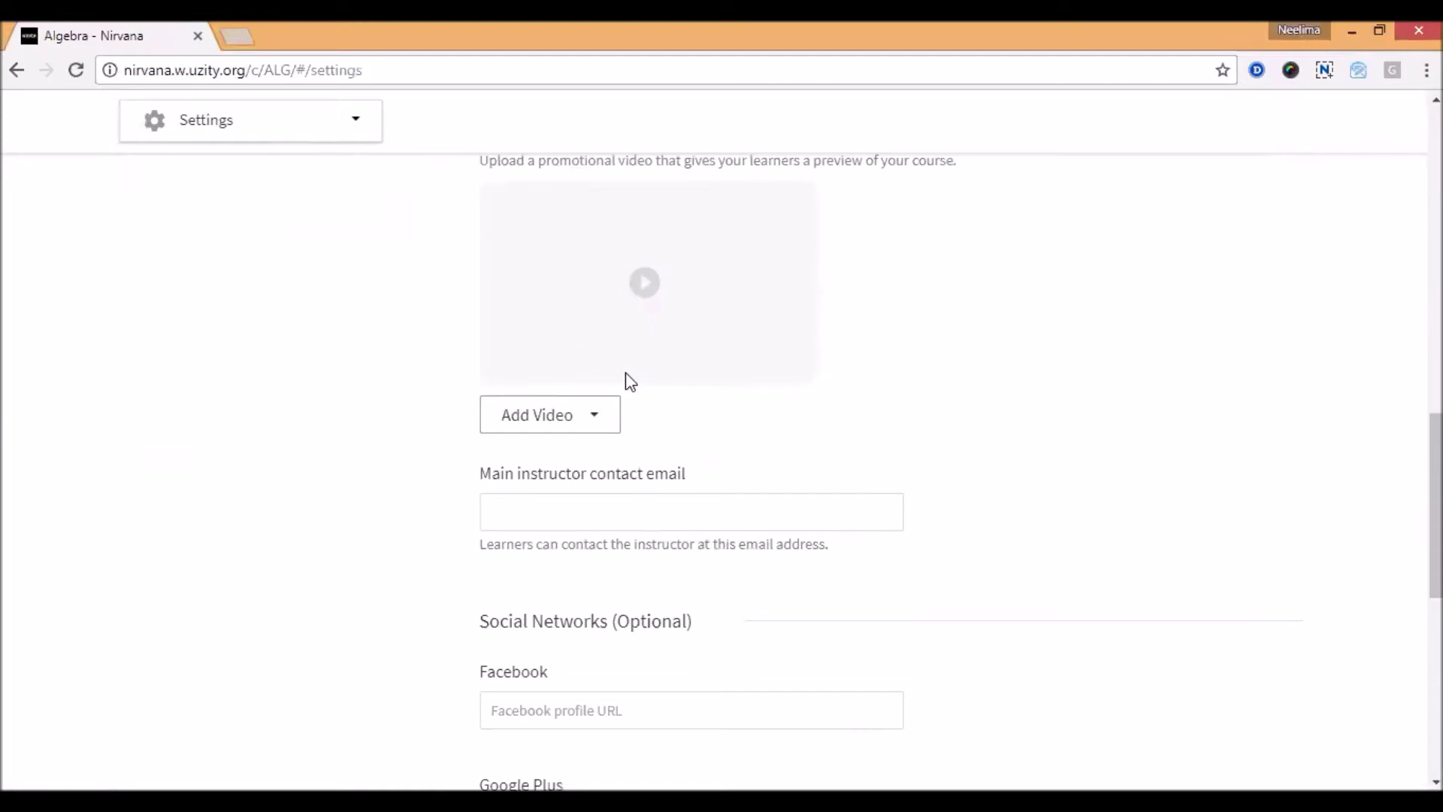
pyautogui.scroll(-3, 438, 415)
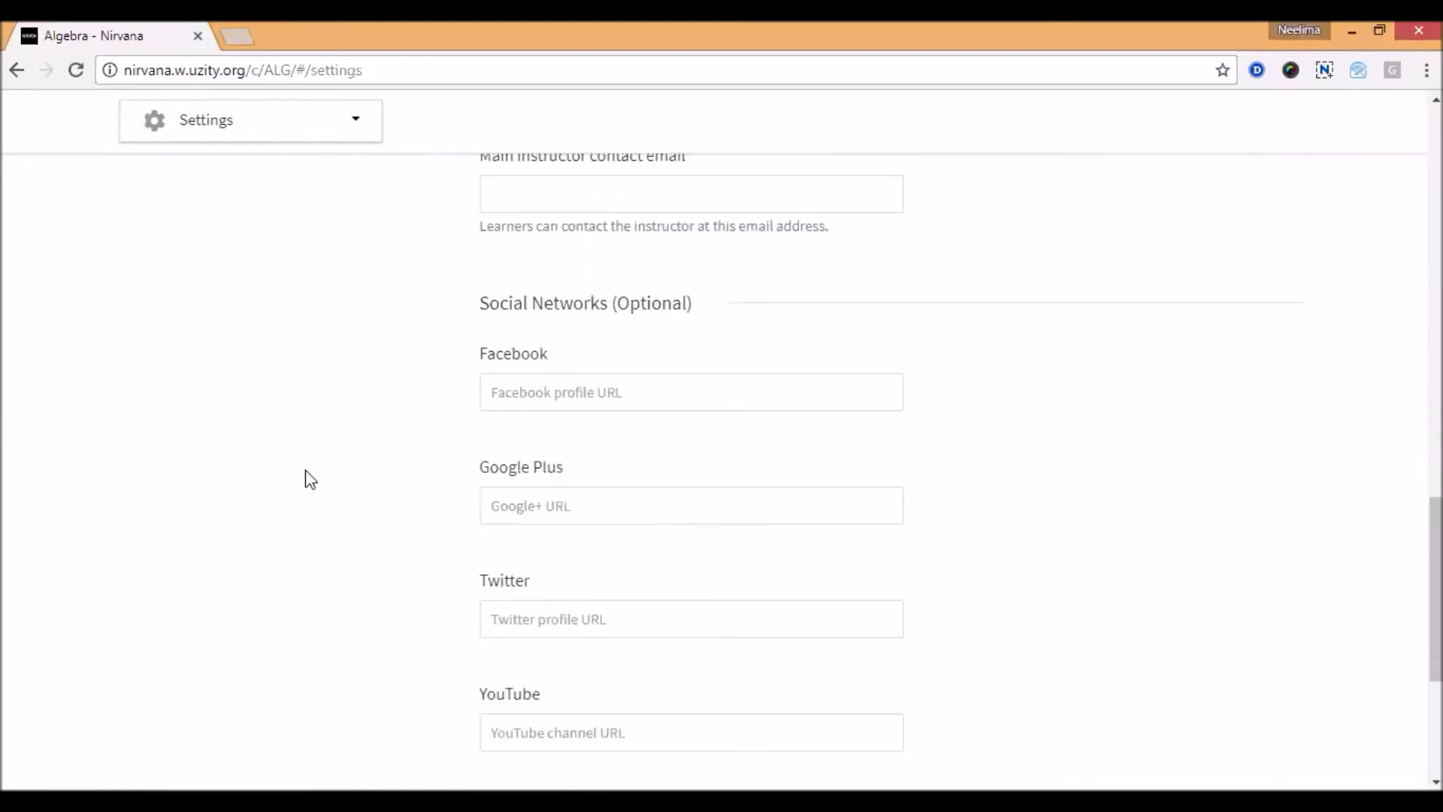
pyautogui.scroll(-3, 311, 479)
pyautogui.scroll(7, 361, 506)
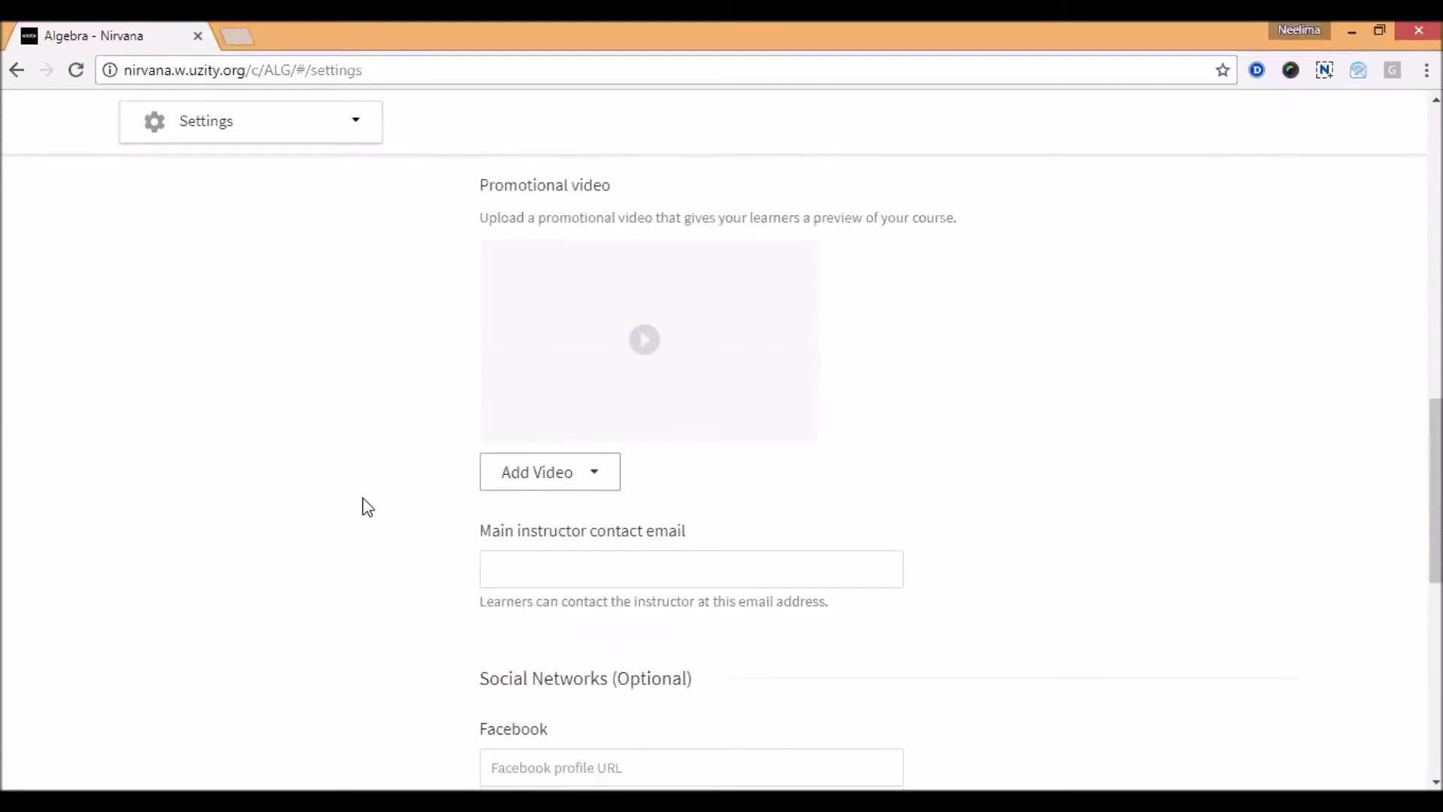
pyautogui.scroll(10, 368, 507)
# - Open Algebra's Course Objectives and look over the empty Goals, Requirements and Target Audience fields
pyautogui.click(248, 424)
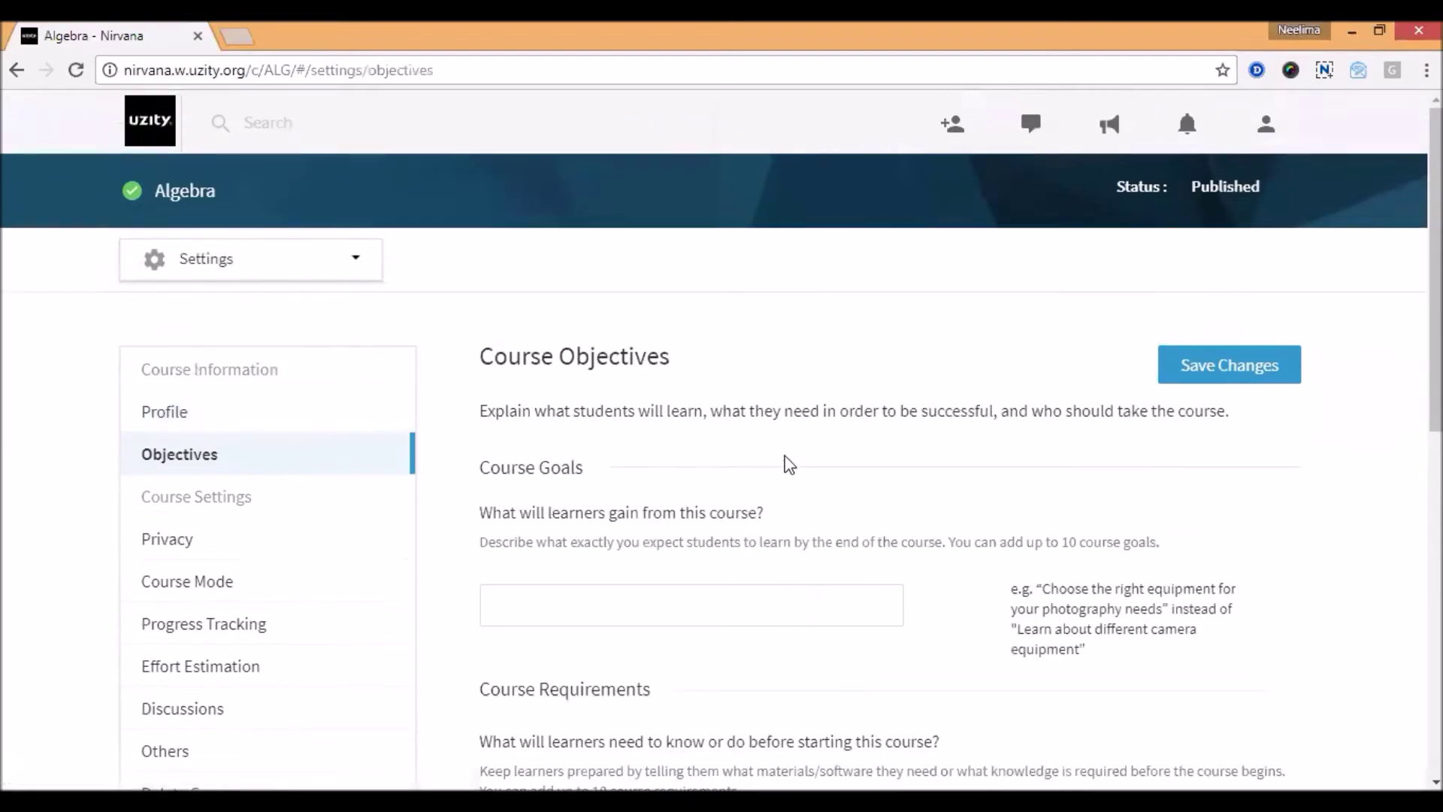
pyautogui.scroll(-1, 641, 454)
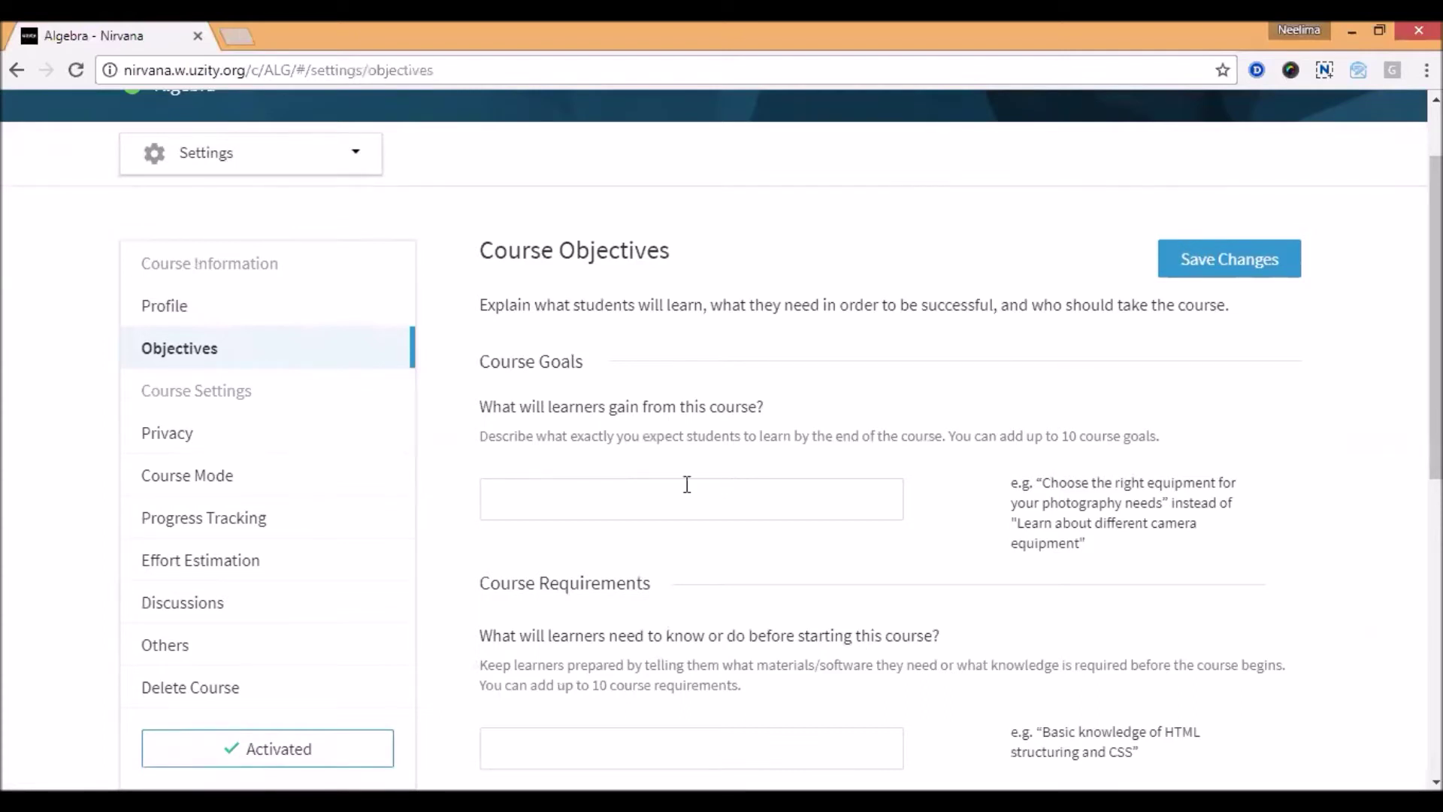
pyautogui.scroll(-2, 635, 487)
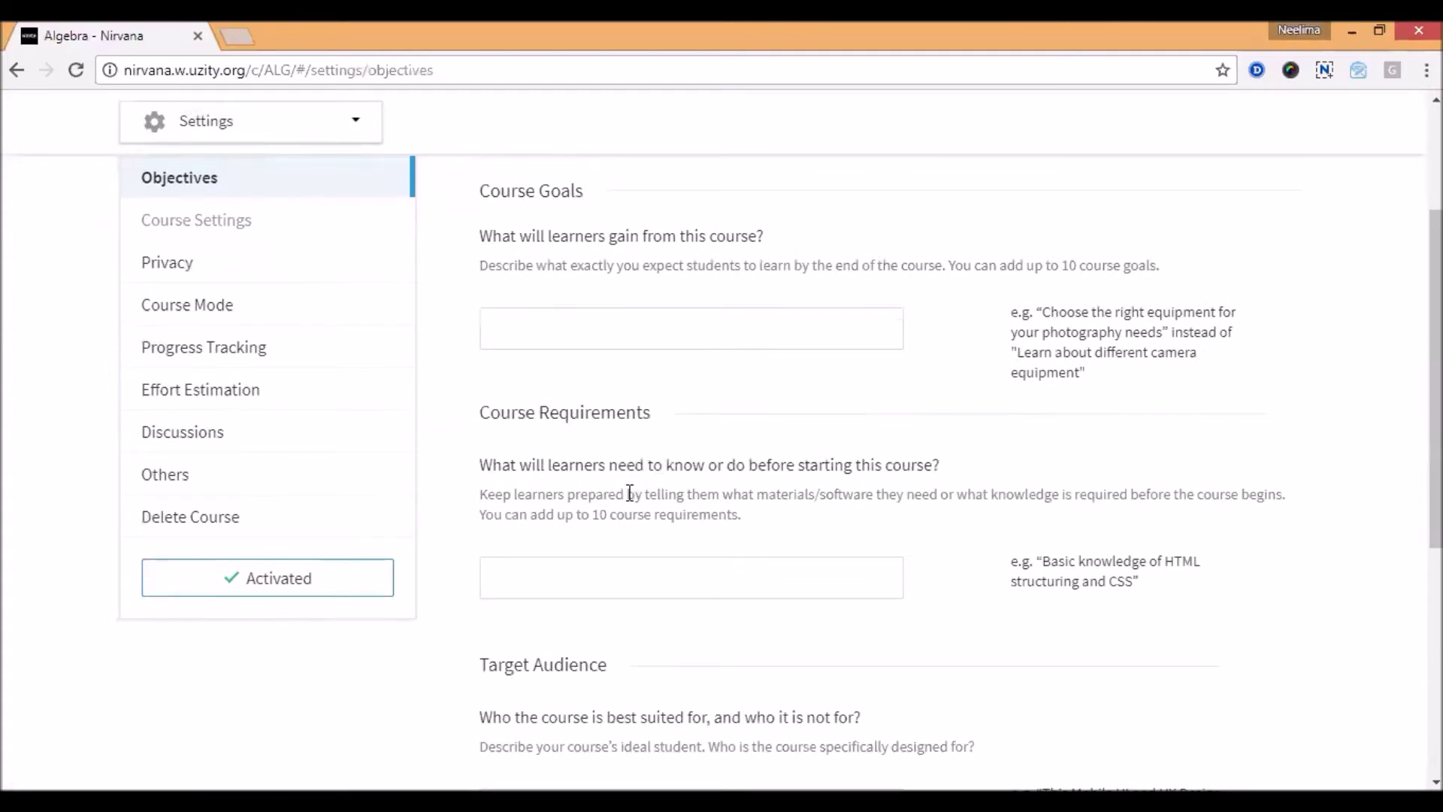
pyautogui.scroll(-3, 631, 490)
pyautogui.scroll(-3, 615, 512)
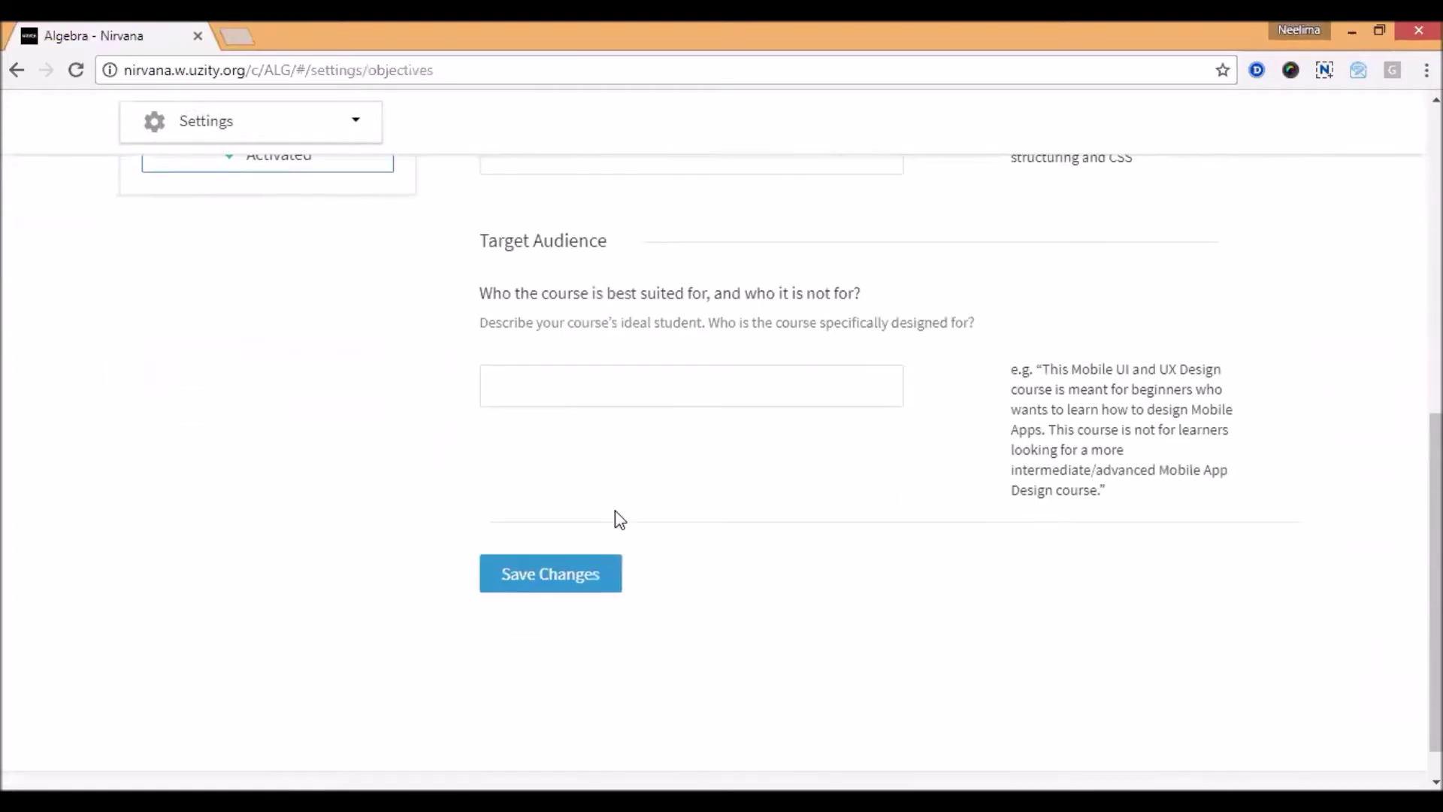
pyautogui.scroll(3, 611, 522)
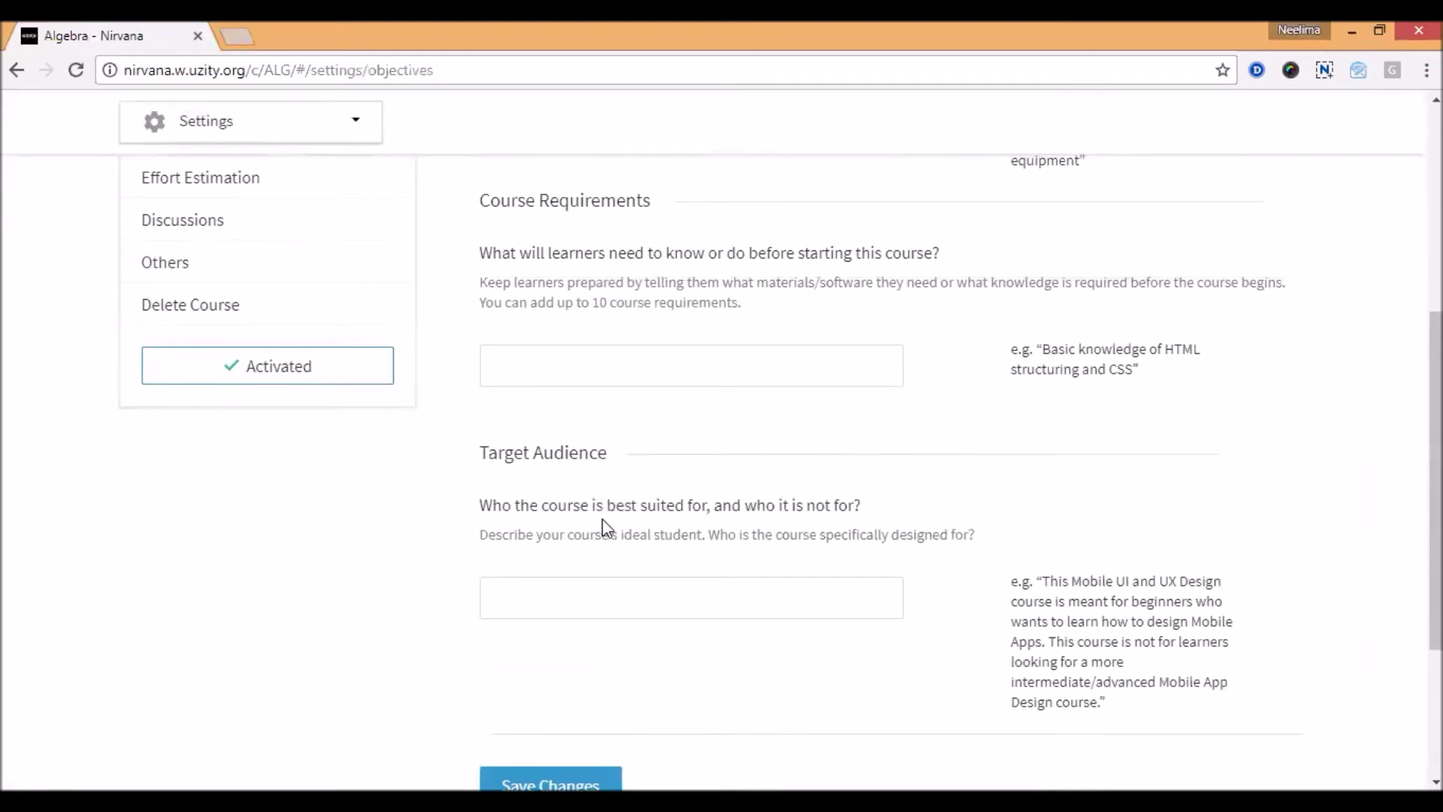
pyautogui.scroll(5, 630, 535)
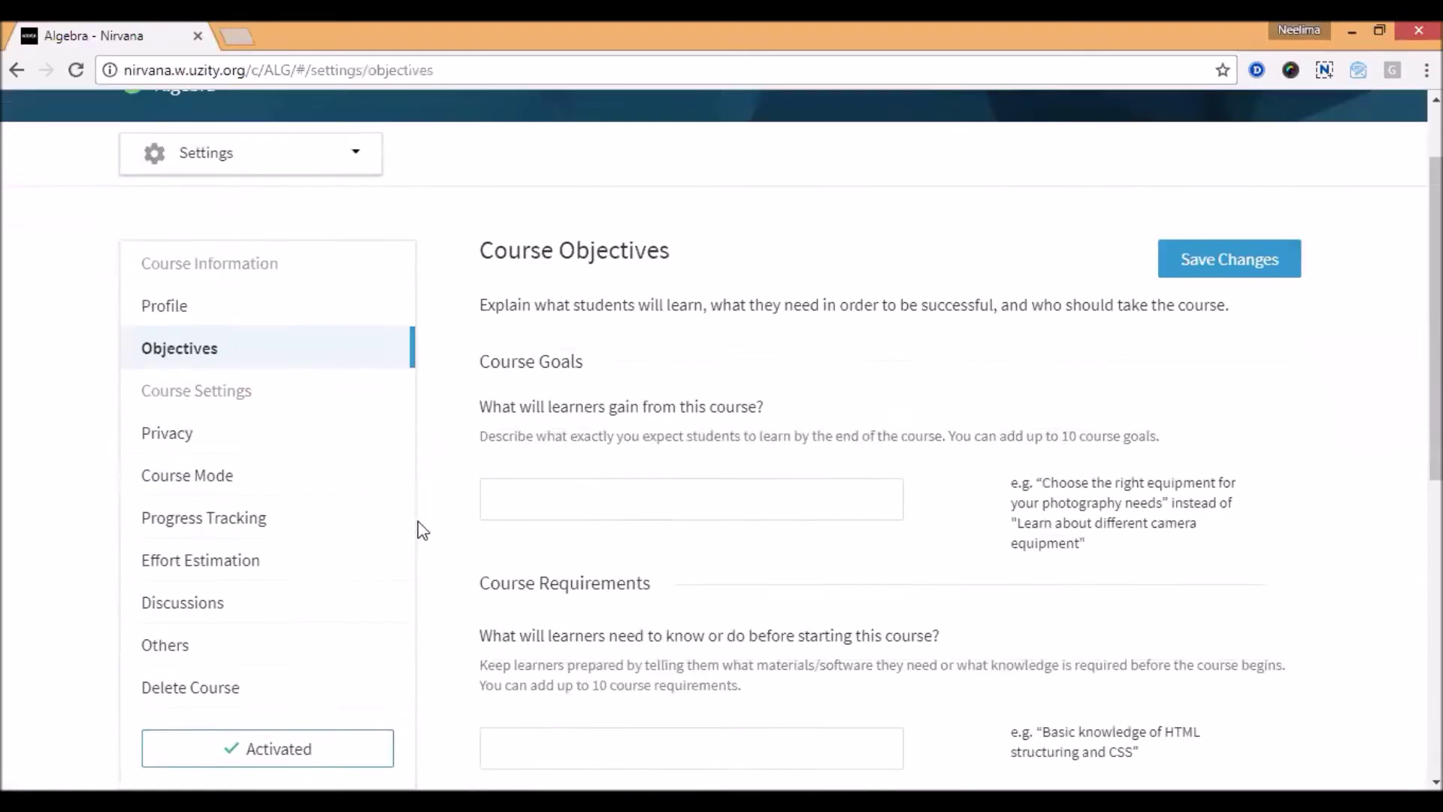
# - Open Algebra's Privacy settings and check estimated effort visibility, leaving it learners-only
pyautogui.click(231, 447)
pyautogui.scroll(-1, 399, 393)
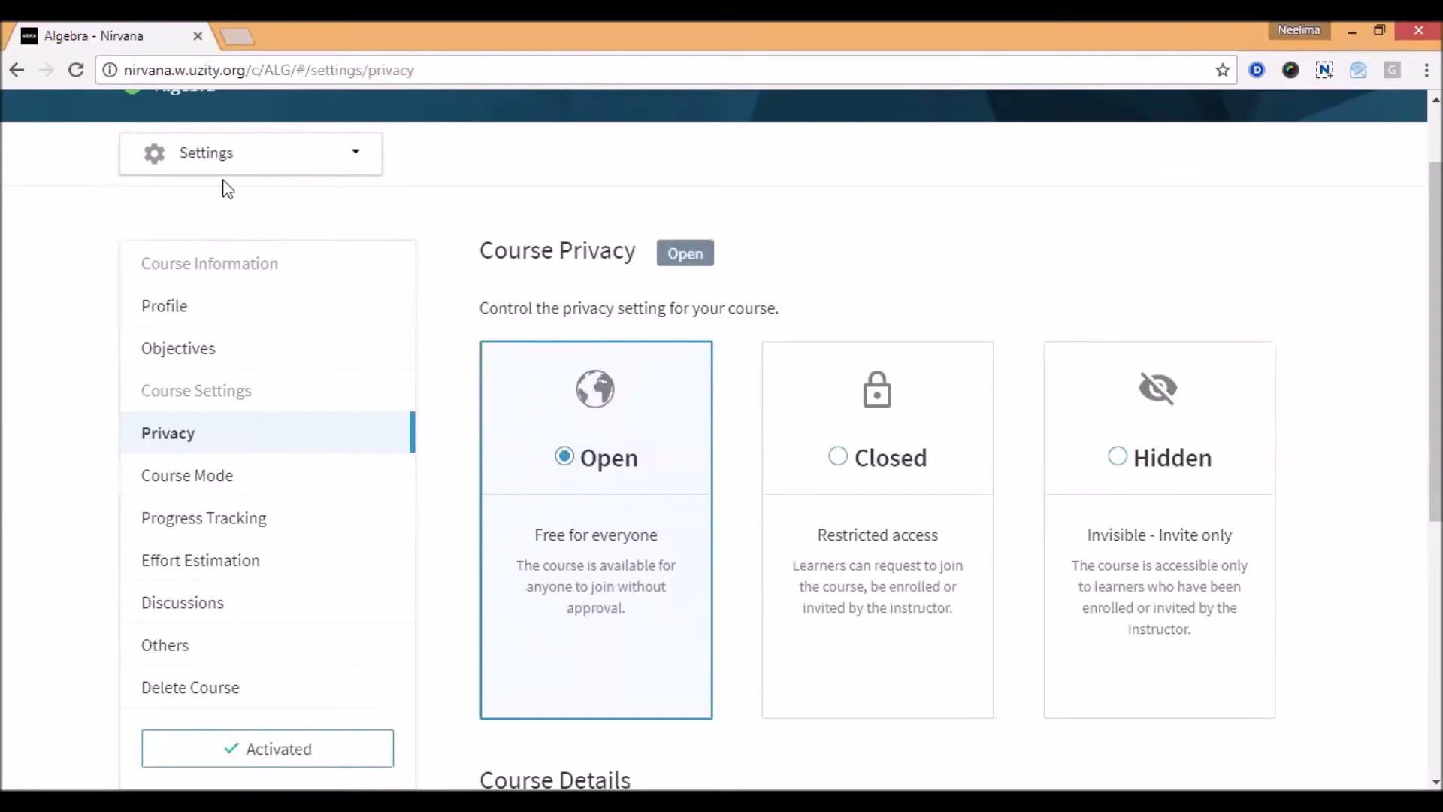
pyautogui.scroll(-2, 673, 537)
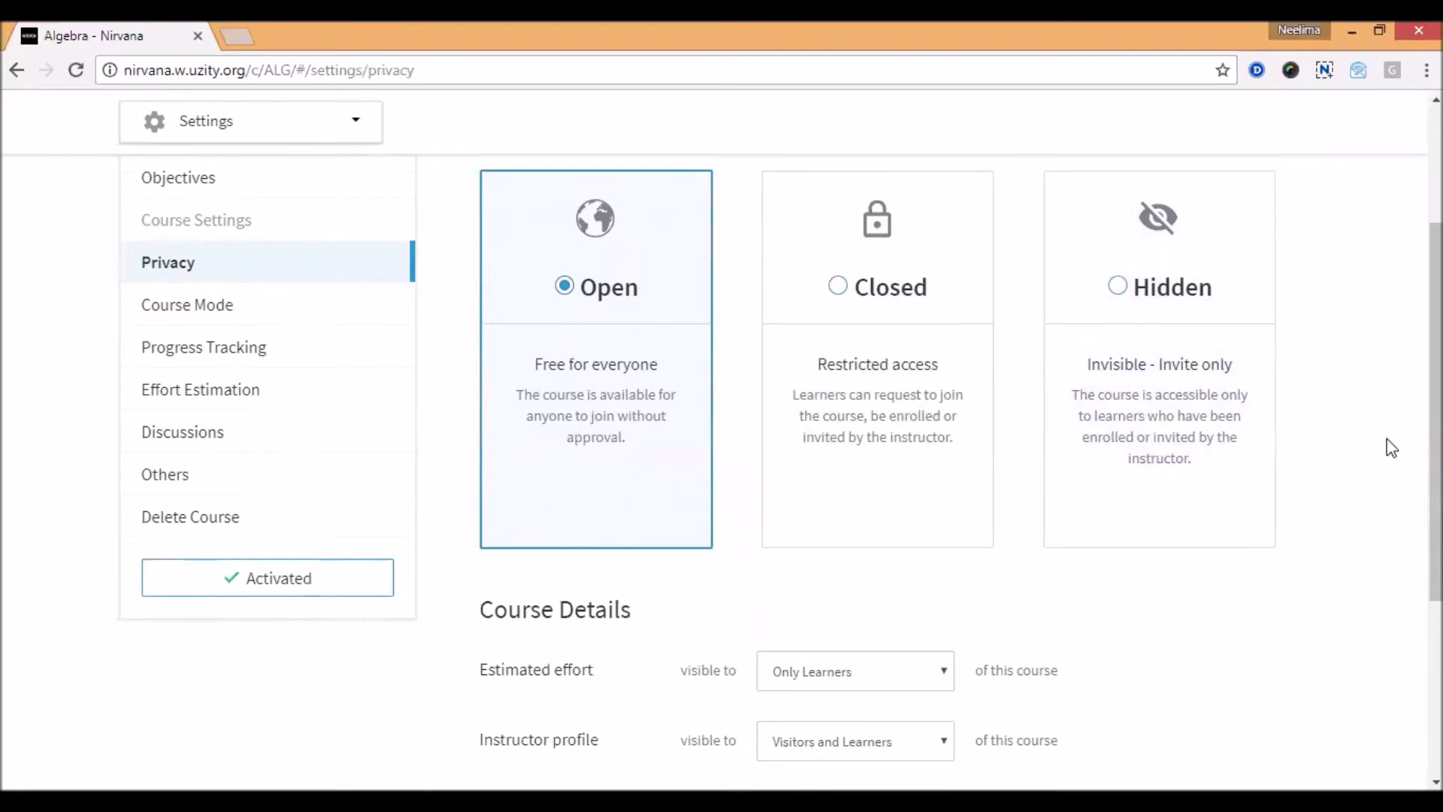
pyautogui.scroll(-3, 1390, 448)
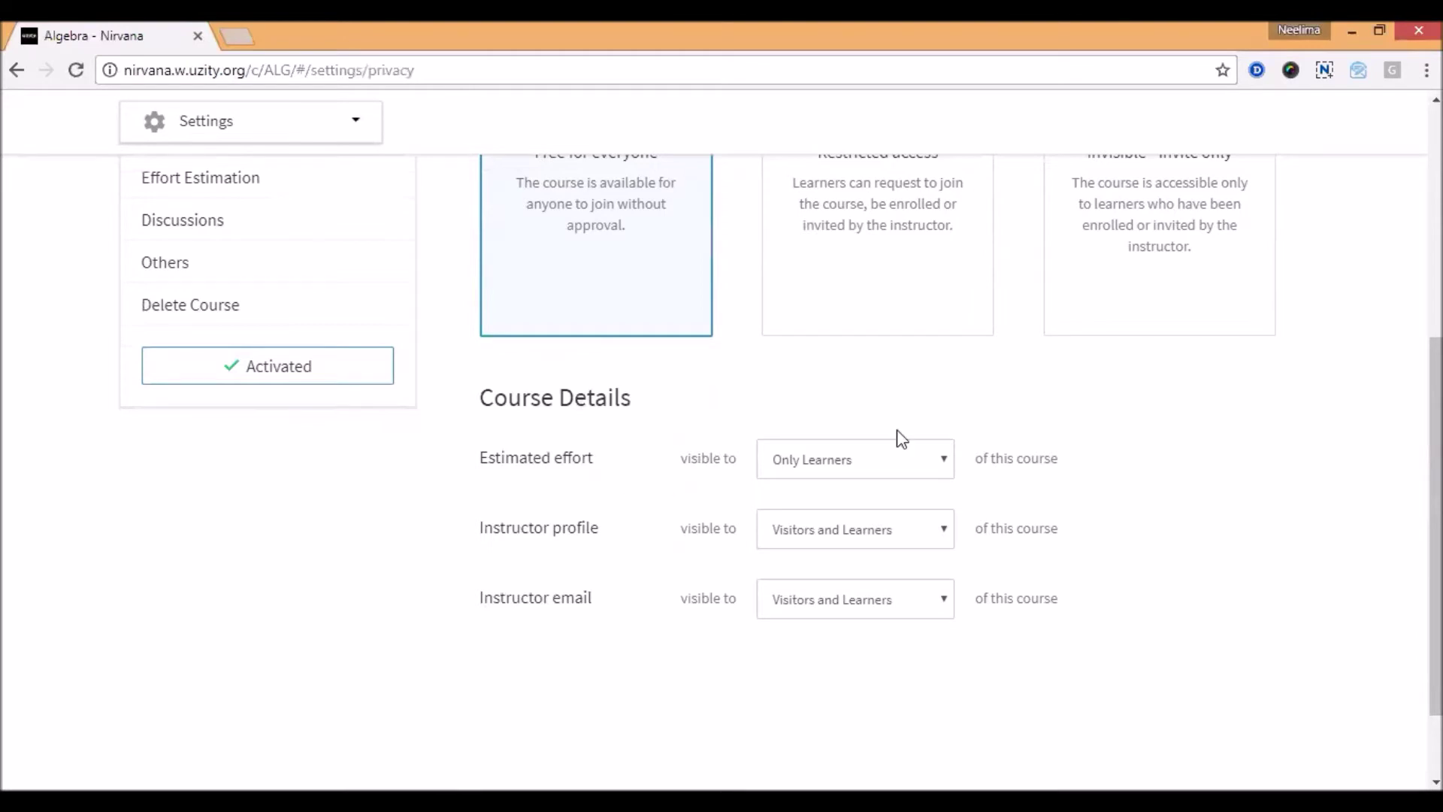
pyautogui.click(887, 460)
pyautogui.click(904, 410)
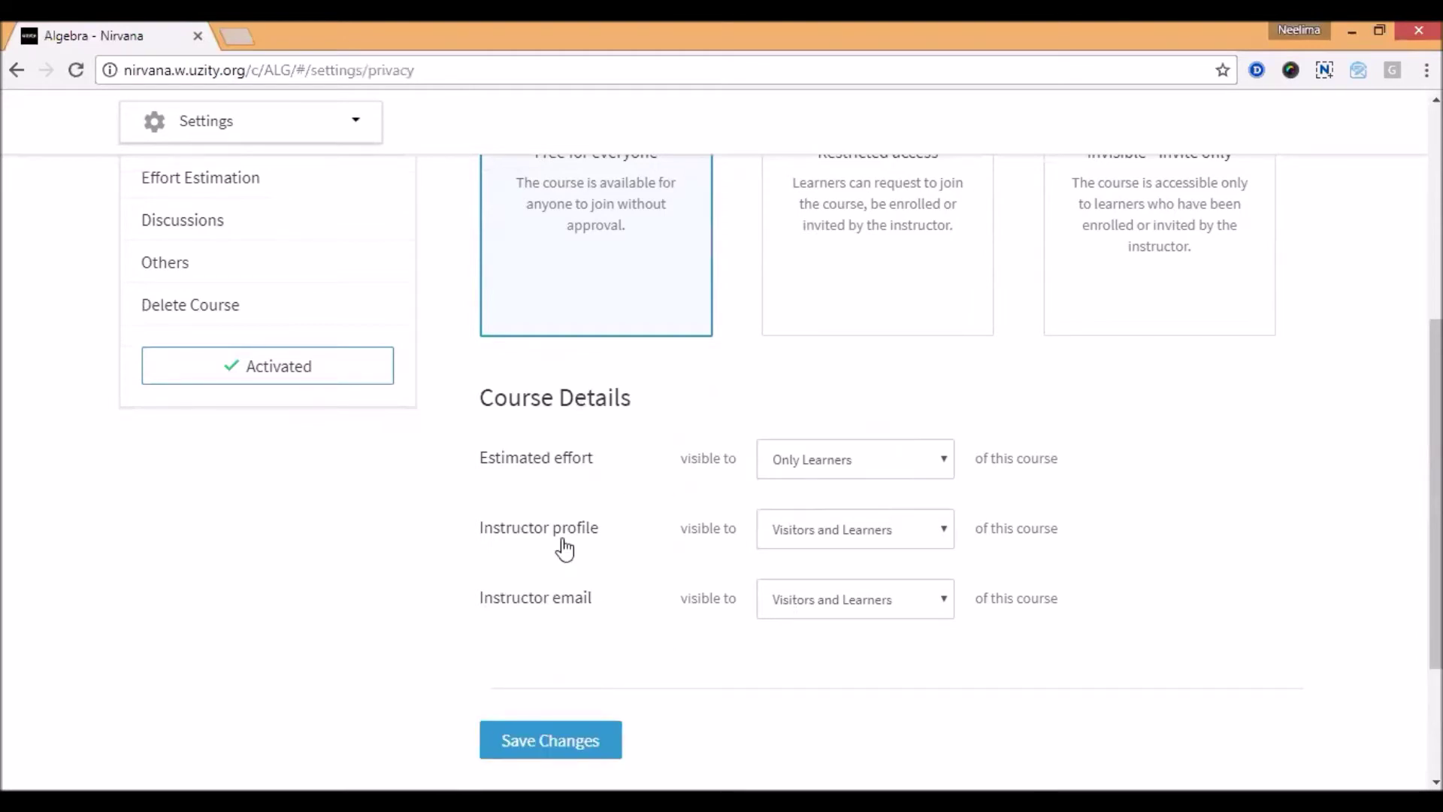
pyautogui.scroll(-3, 571, 545)
pyautogui.scroll(5, 818, 556)
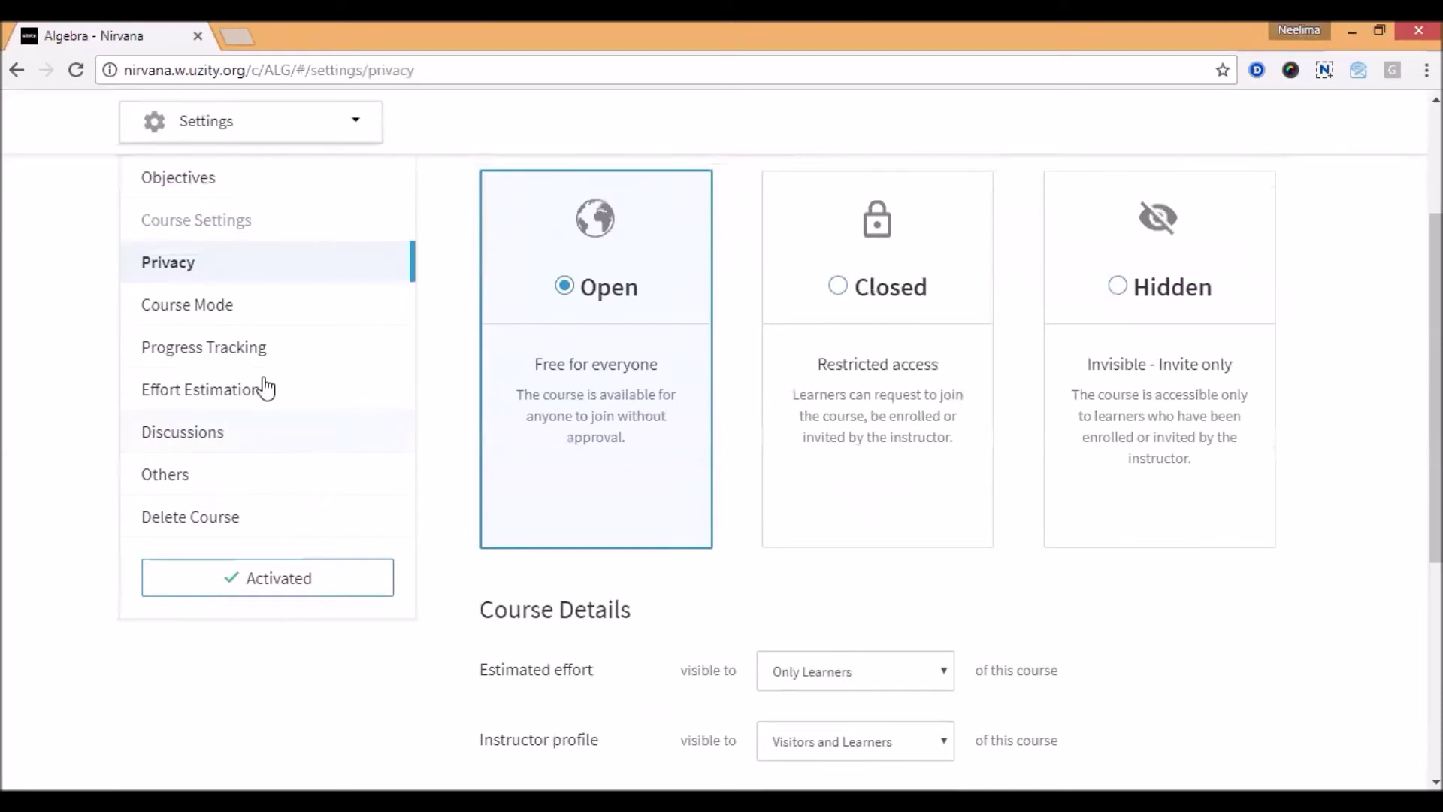
# - Review the Algebra Course Mode settings, confirming Collateral mode is used rather than Progressive
pyautogui.click(245, 310)
pyautogui.scroll(-2, 759, 494)
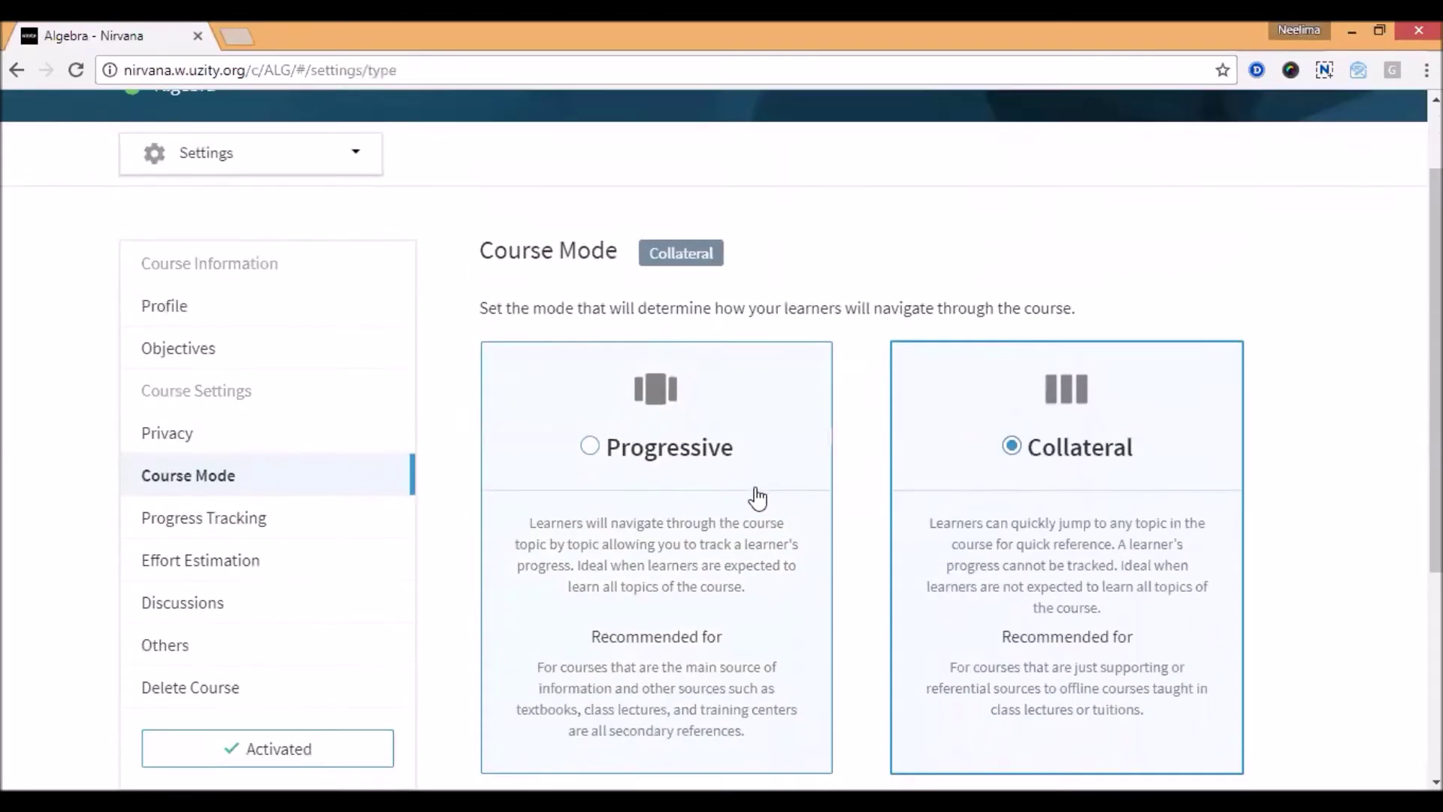
pyautogui.scroll(-2, 748, 508)
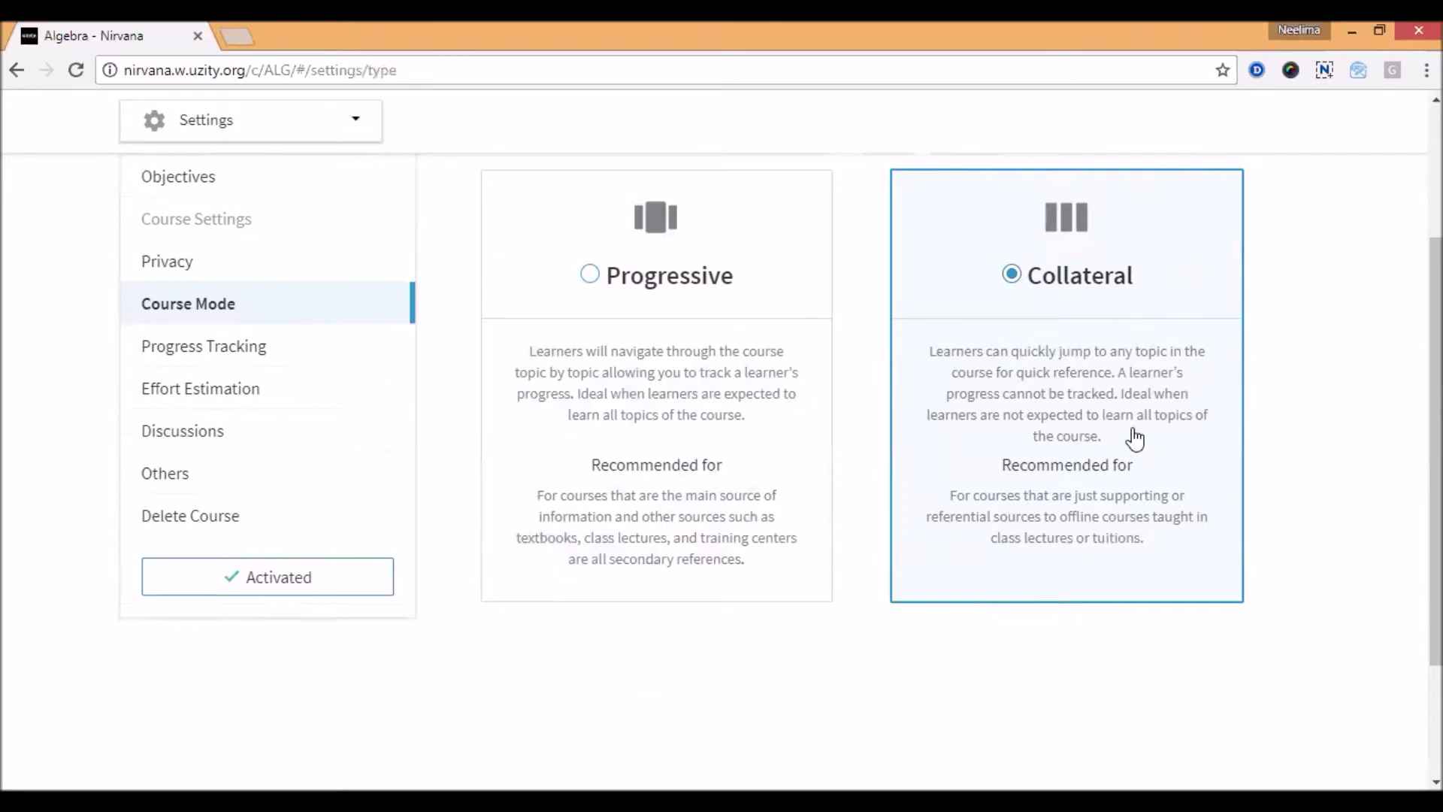
pyautogui.click(296, 351)
pyautogui.scroll(-3, 752, 421)
pyautogui.click(327, 473)
pyautogui.scroll(-1, 323, 478)
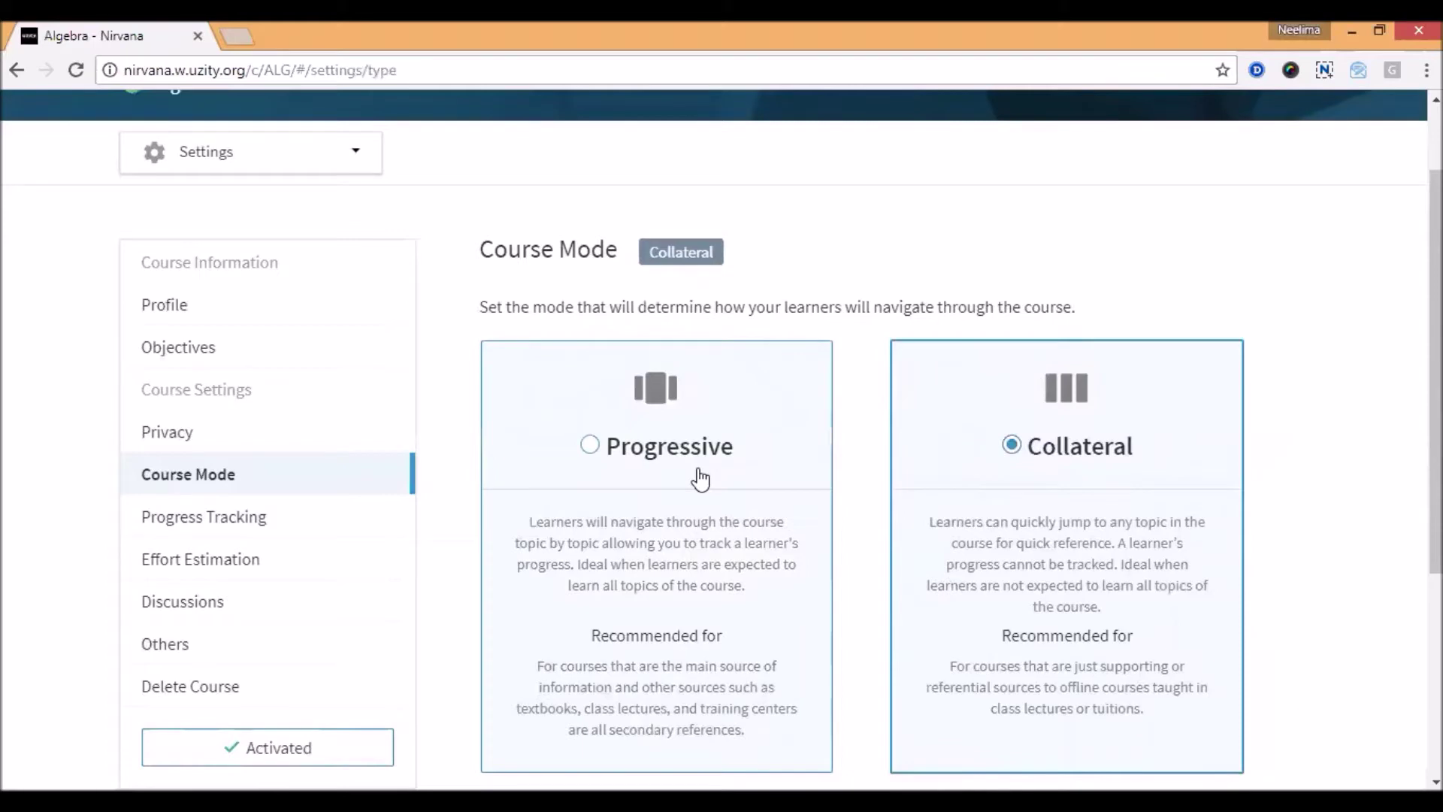
# - Check that progress tracking is off and effort estimation is on, specified per topic
pyautogui.click(289, 526)
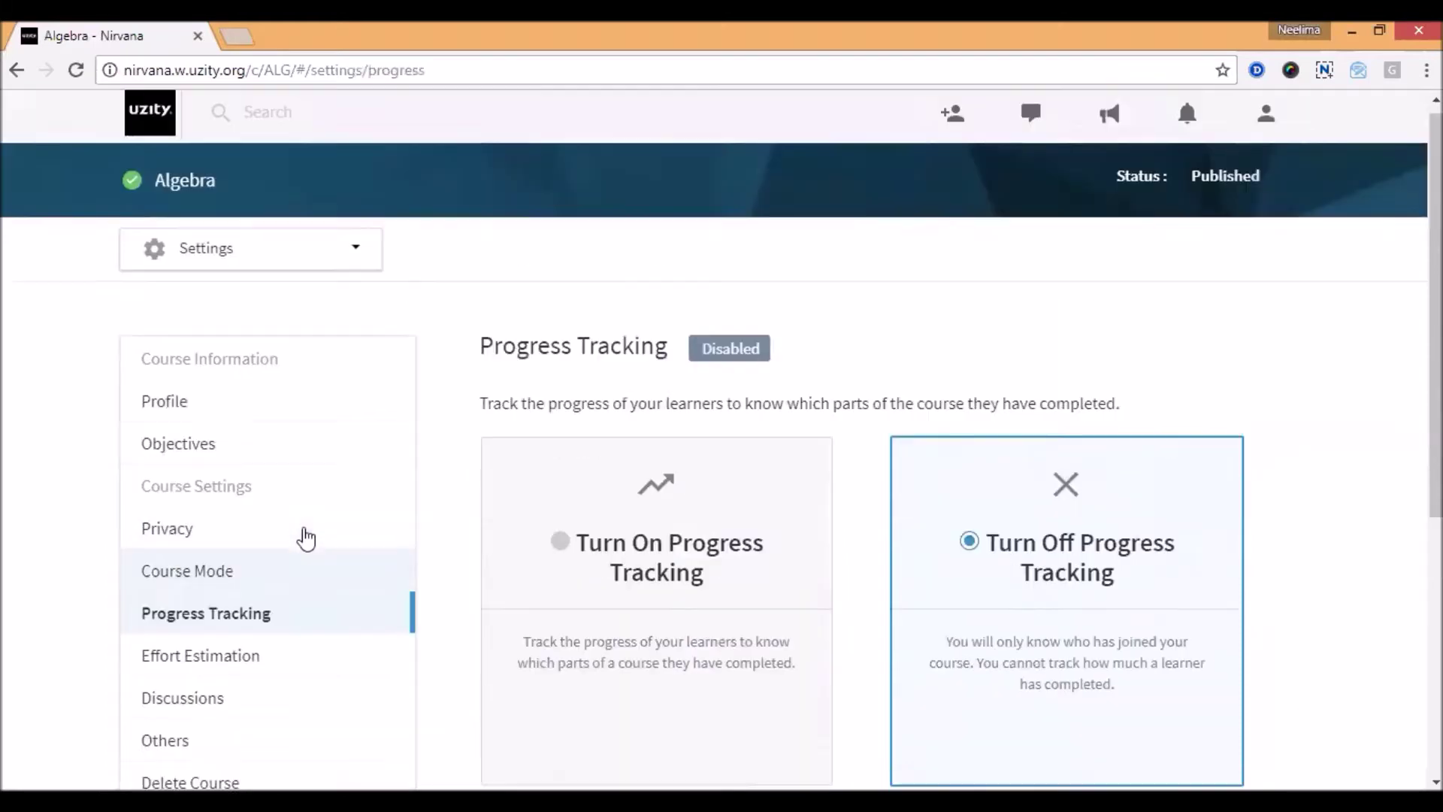
pyautogui.scroll(-3, 751, 496)
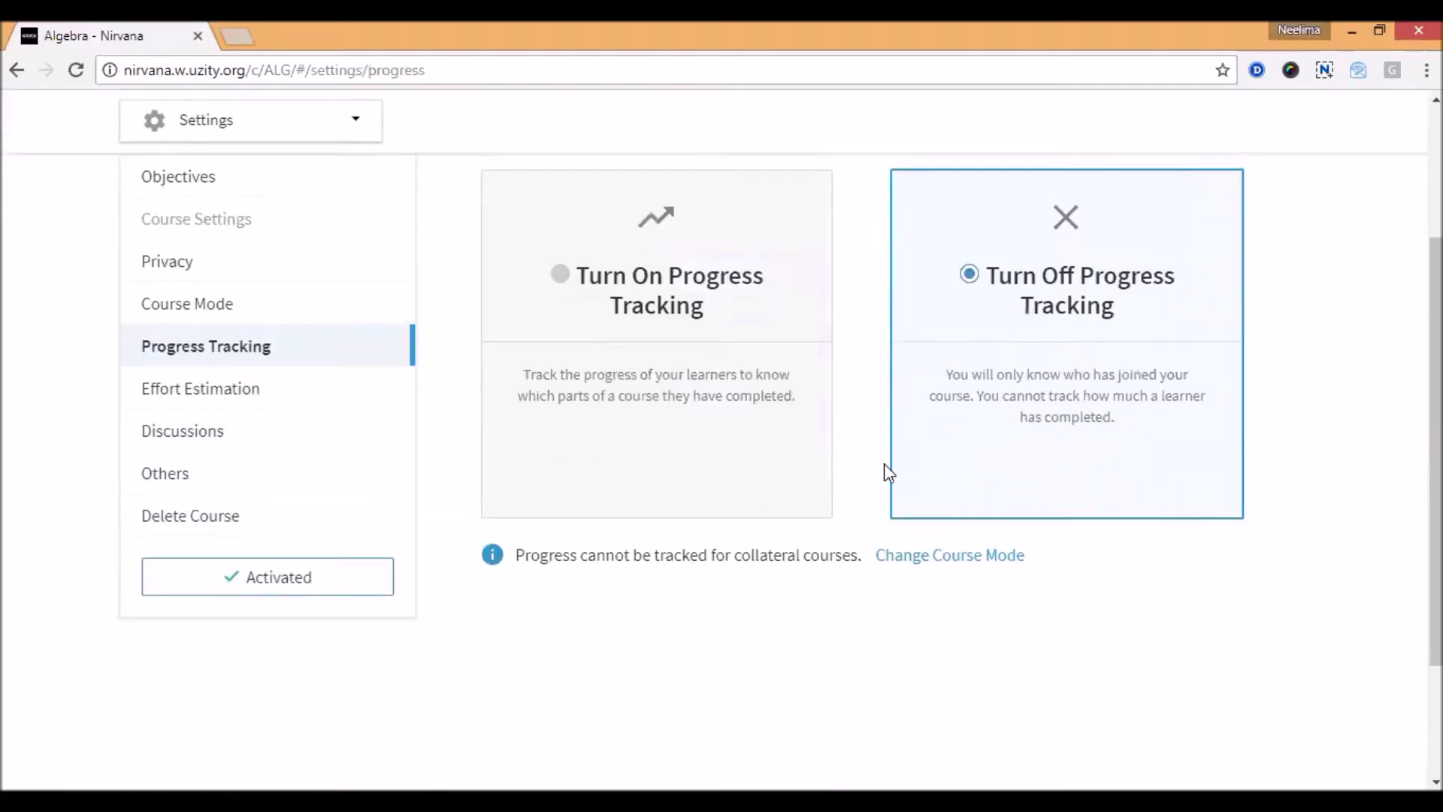
pyautogui.click(263, 398)
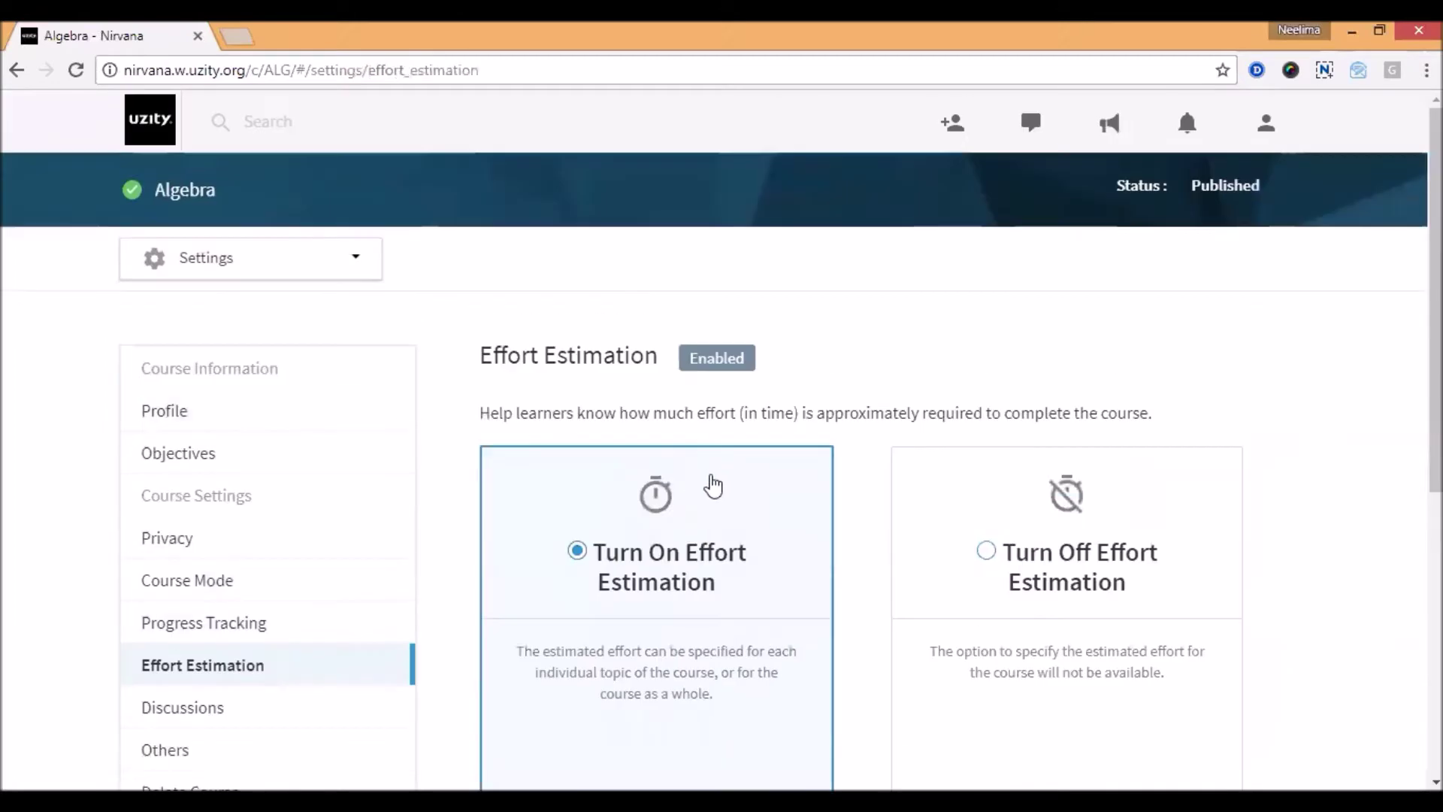
pyautogui.scroll(-1, 707, 481)
pyautogui.scroll(-4, 703, 477)
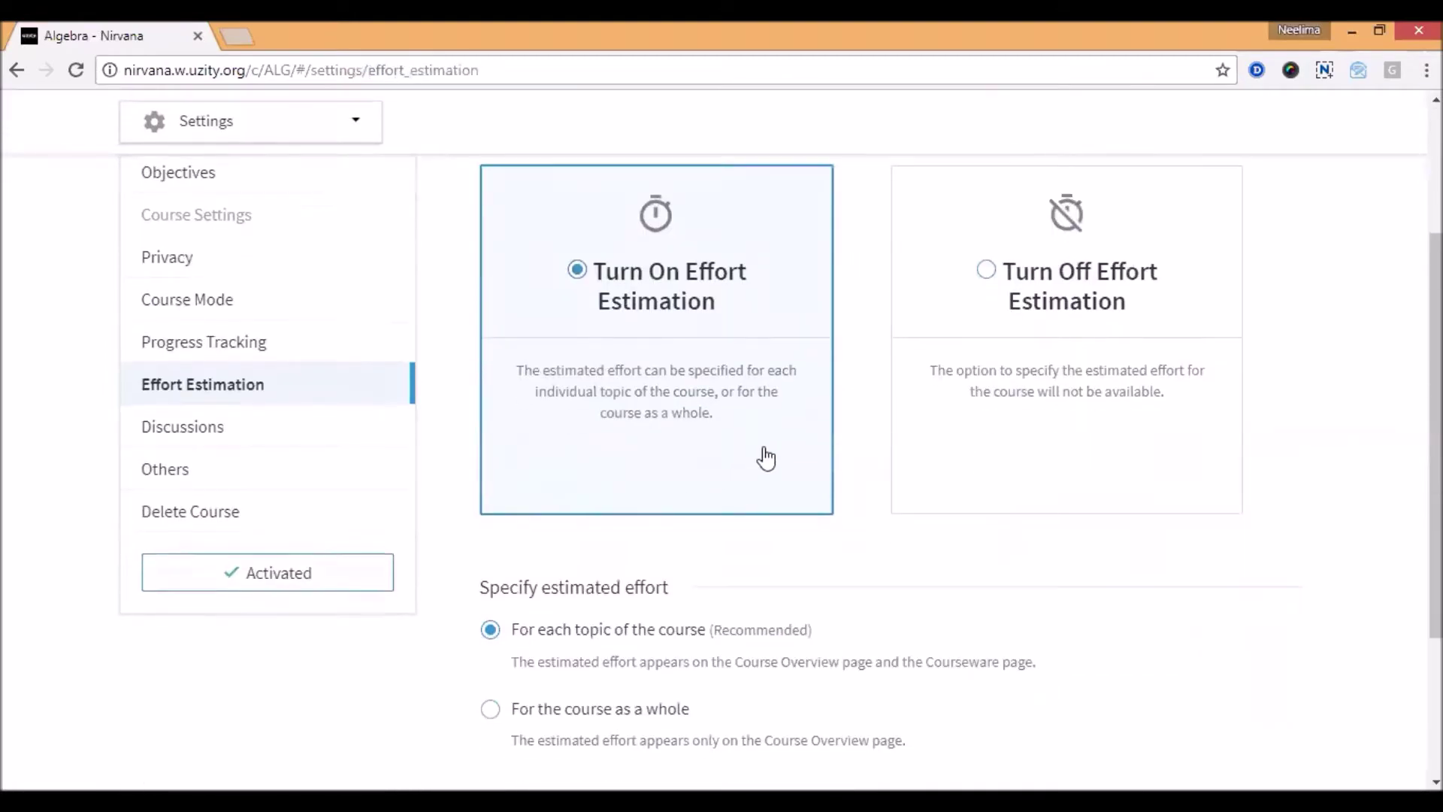
pyautogui.scroll(4, 767, 455)
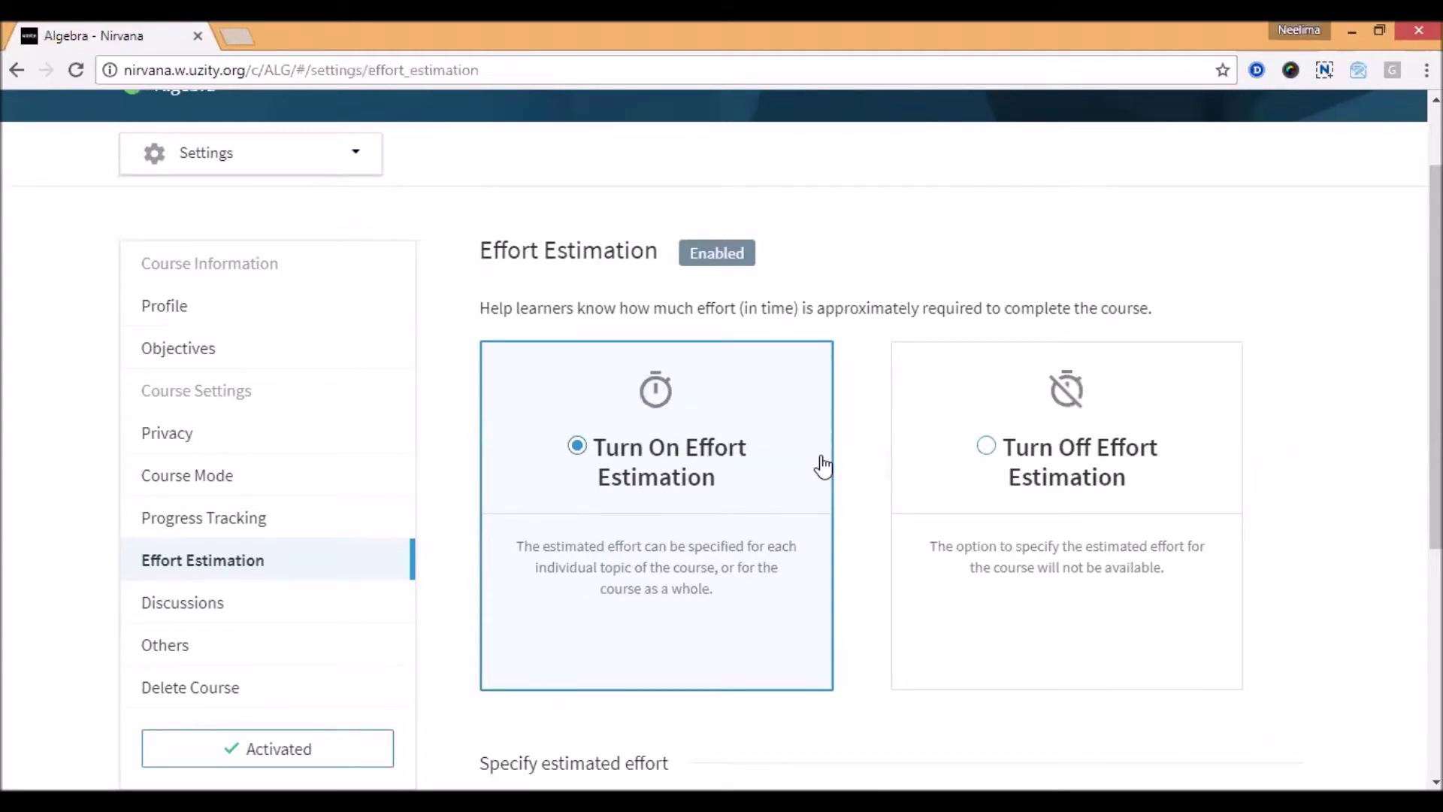
pyautogui.scroll(-2, 206, 496)
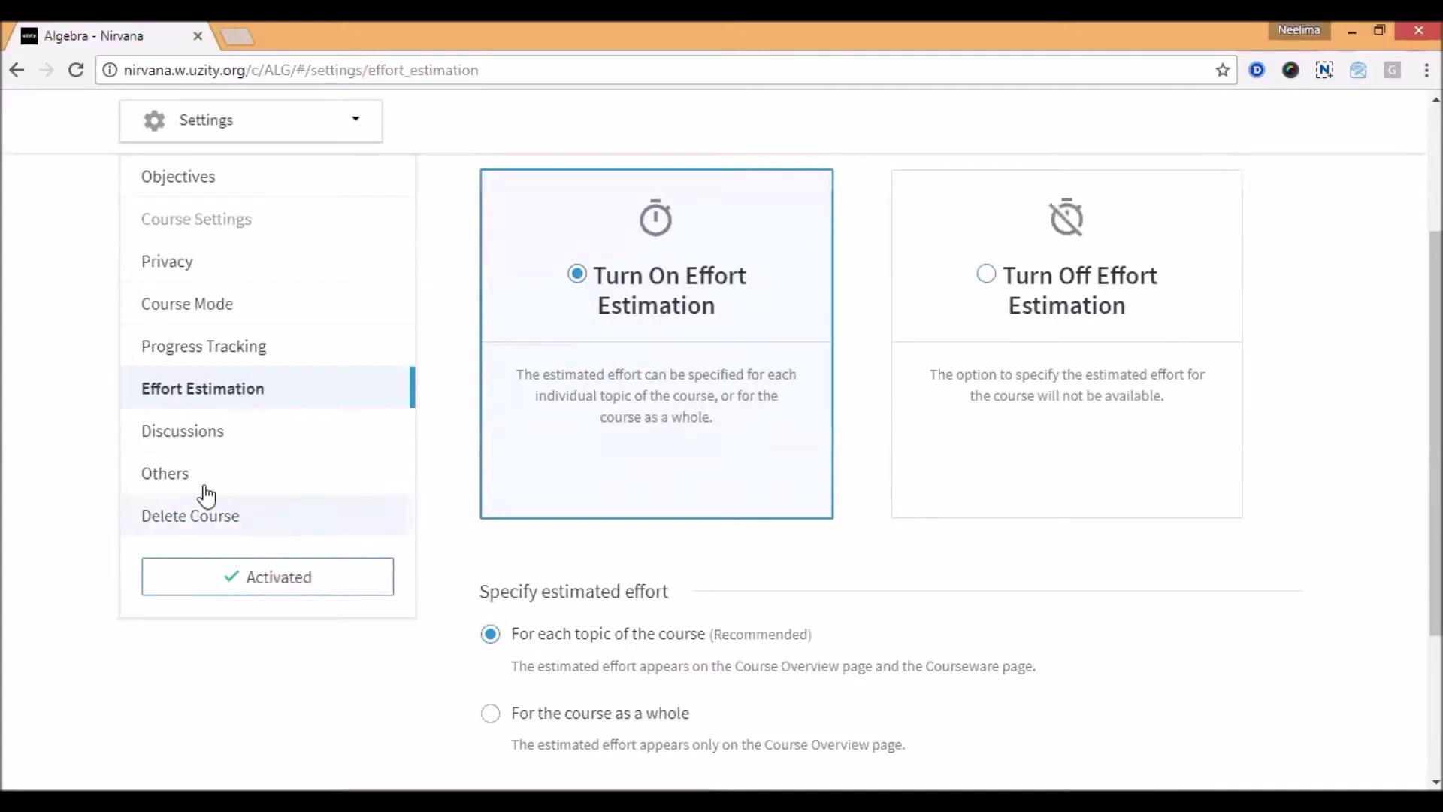
# - Show the Discussions settings and the Turn On/Turn Off cards, with discussions enabled
pyautogui.click(215, 434)
pyautogui.scroll(-1, 819, 487)
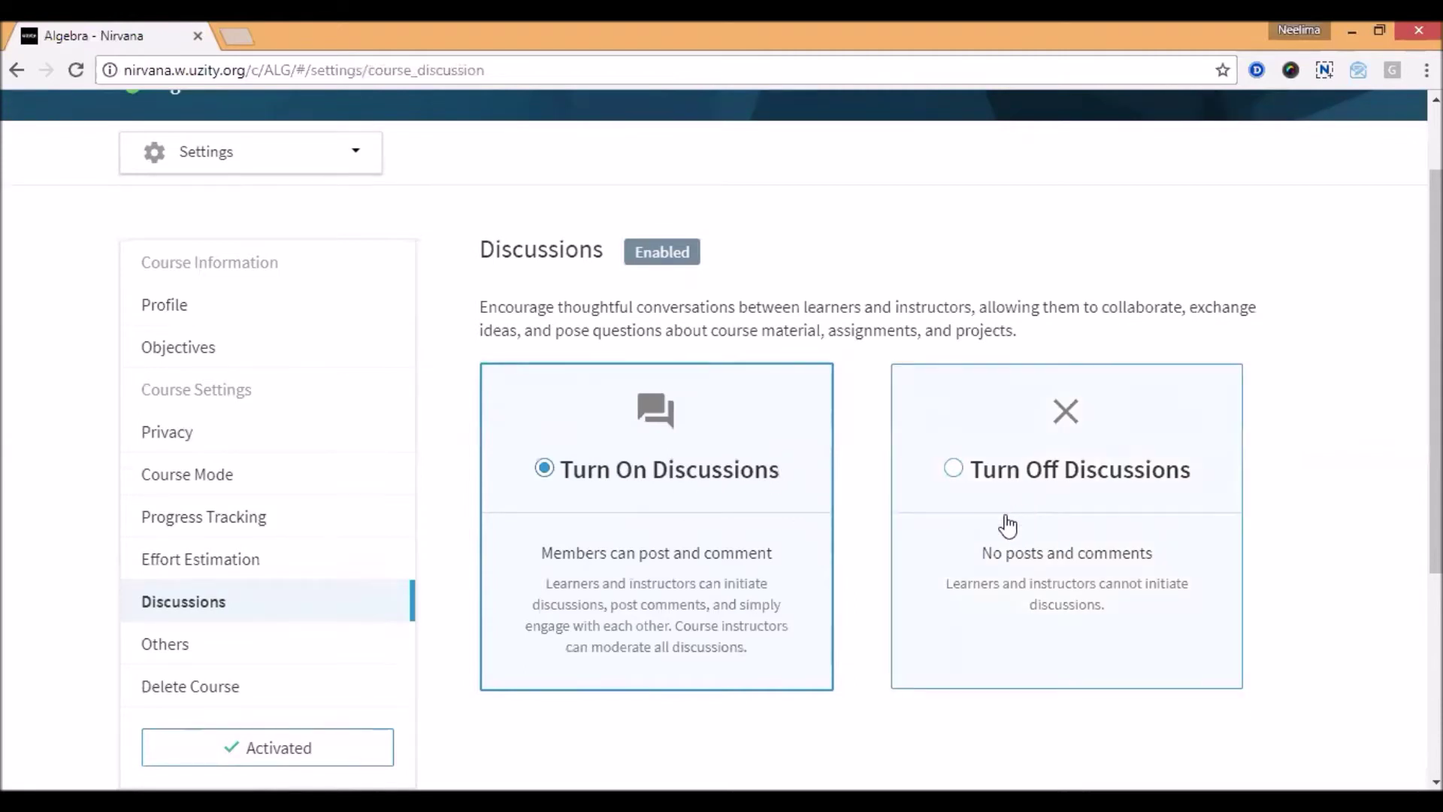
pyautogui.scroll(-2, 949, 524)
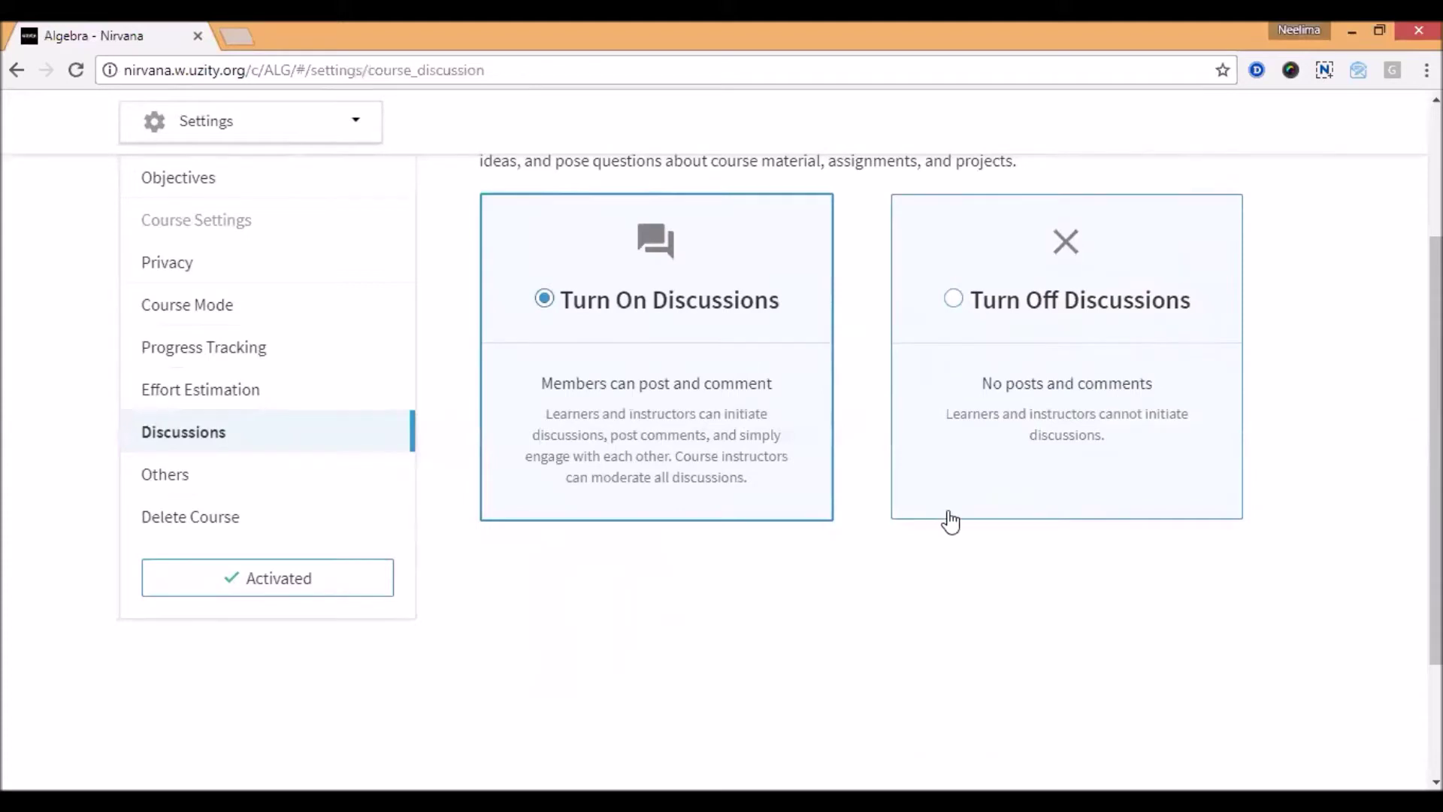
# - Look over the announcements and numbering settings, then switch to the Algebra courseware list of 14 topics
pyautogui.click(224, 494)
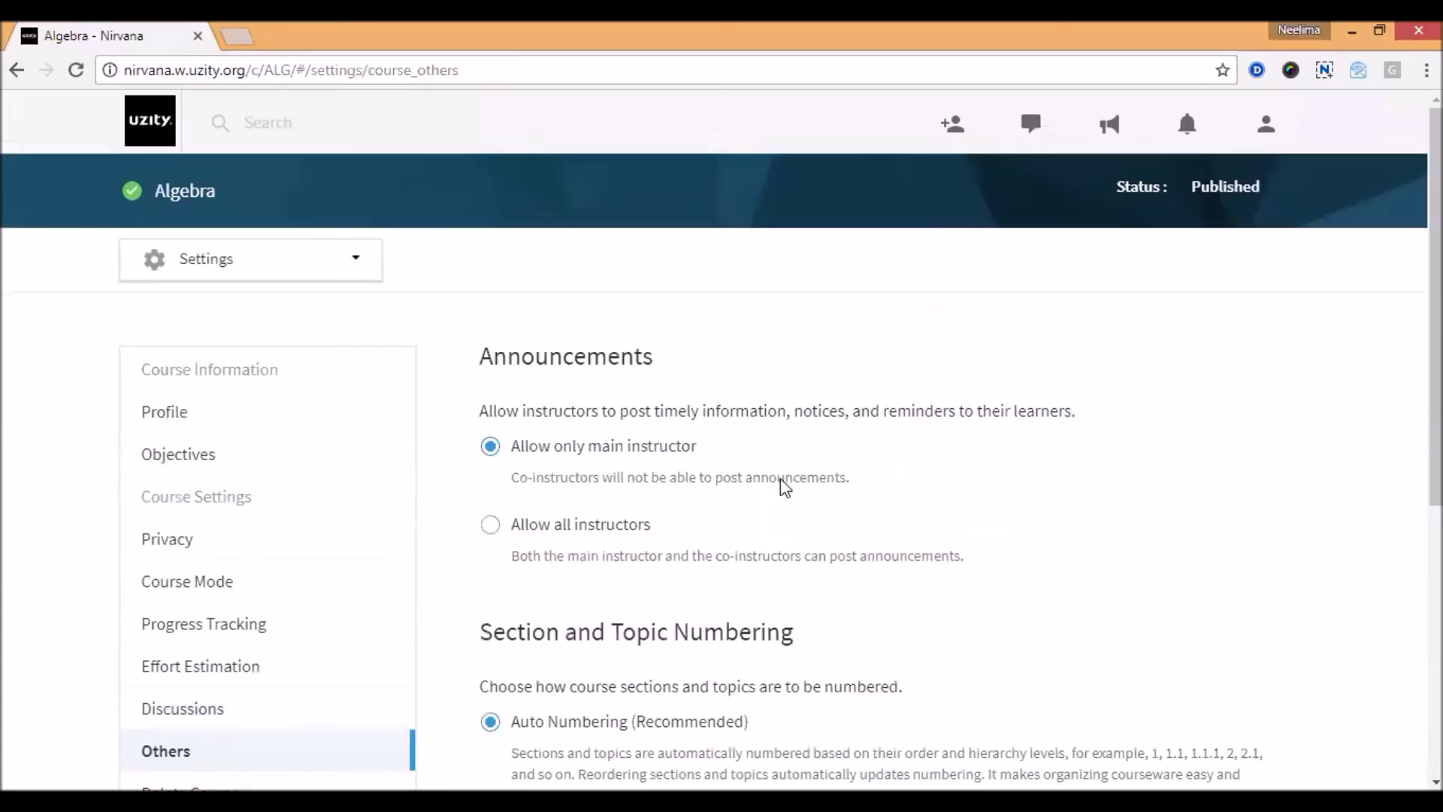
pyautogui.scroll(-1, 667, 493)
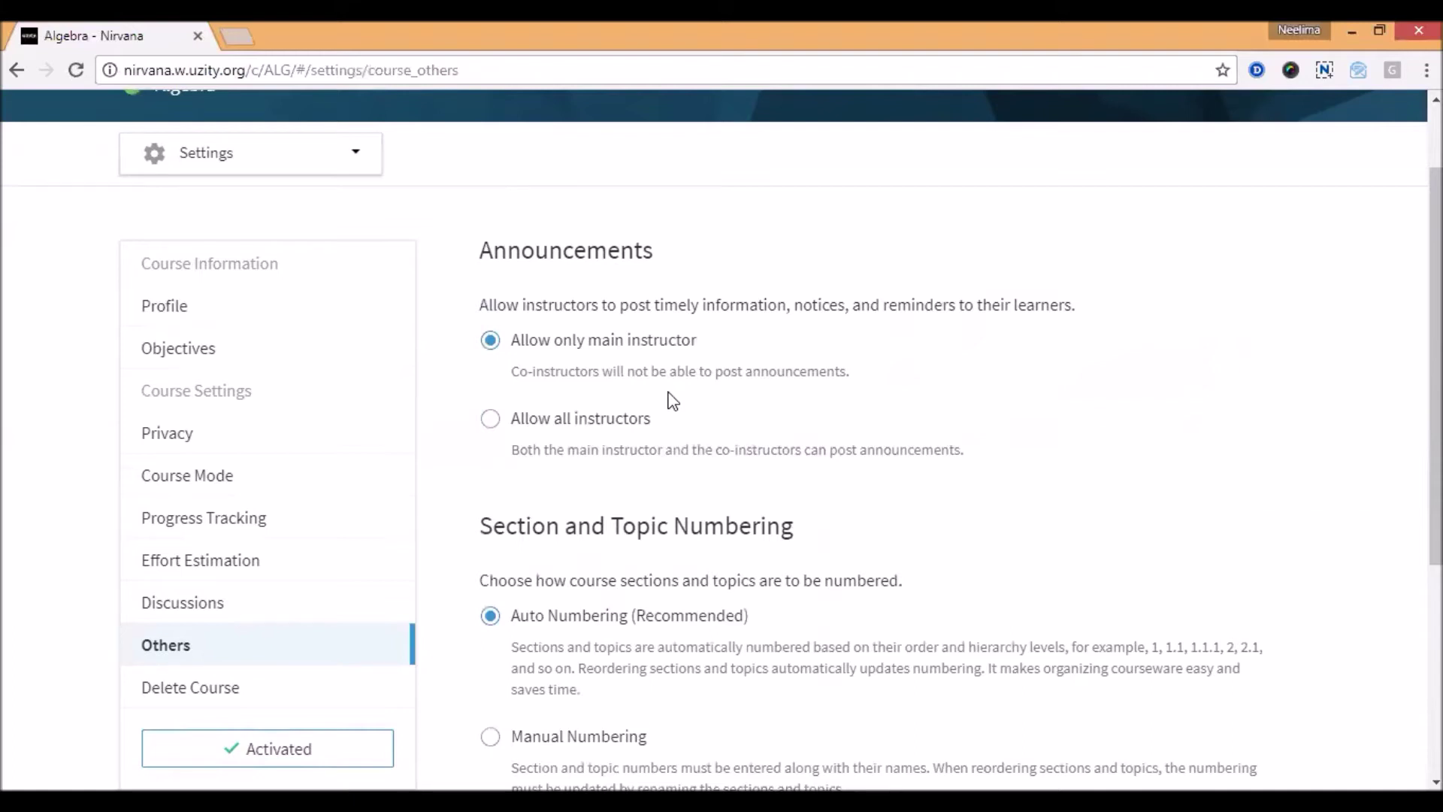
pyautogui.scroll(-3, 676, 489)
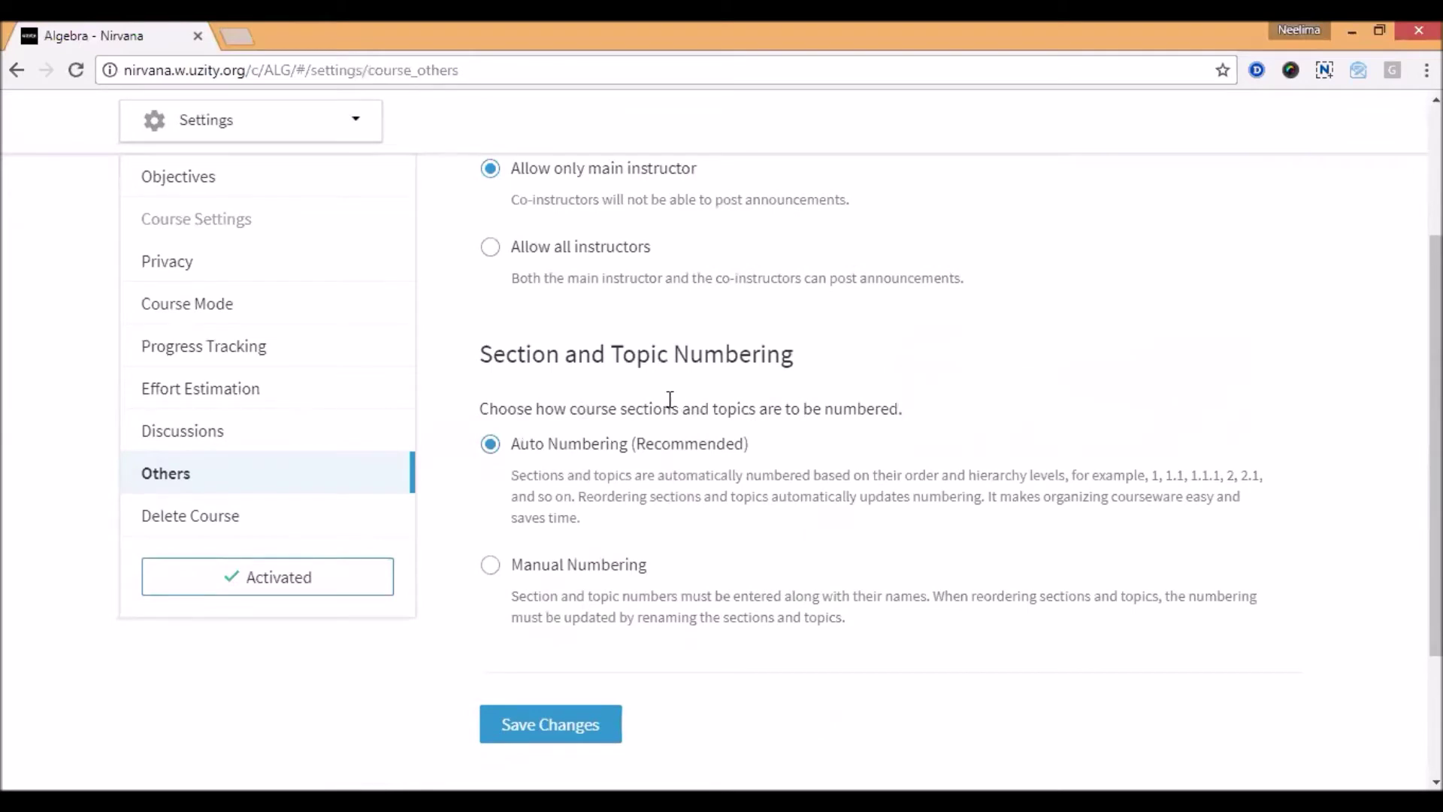
pyautogui.scroll(-2, 669, 399)
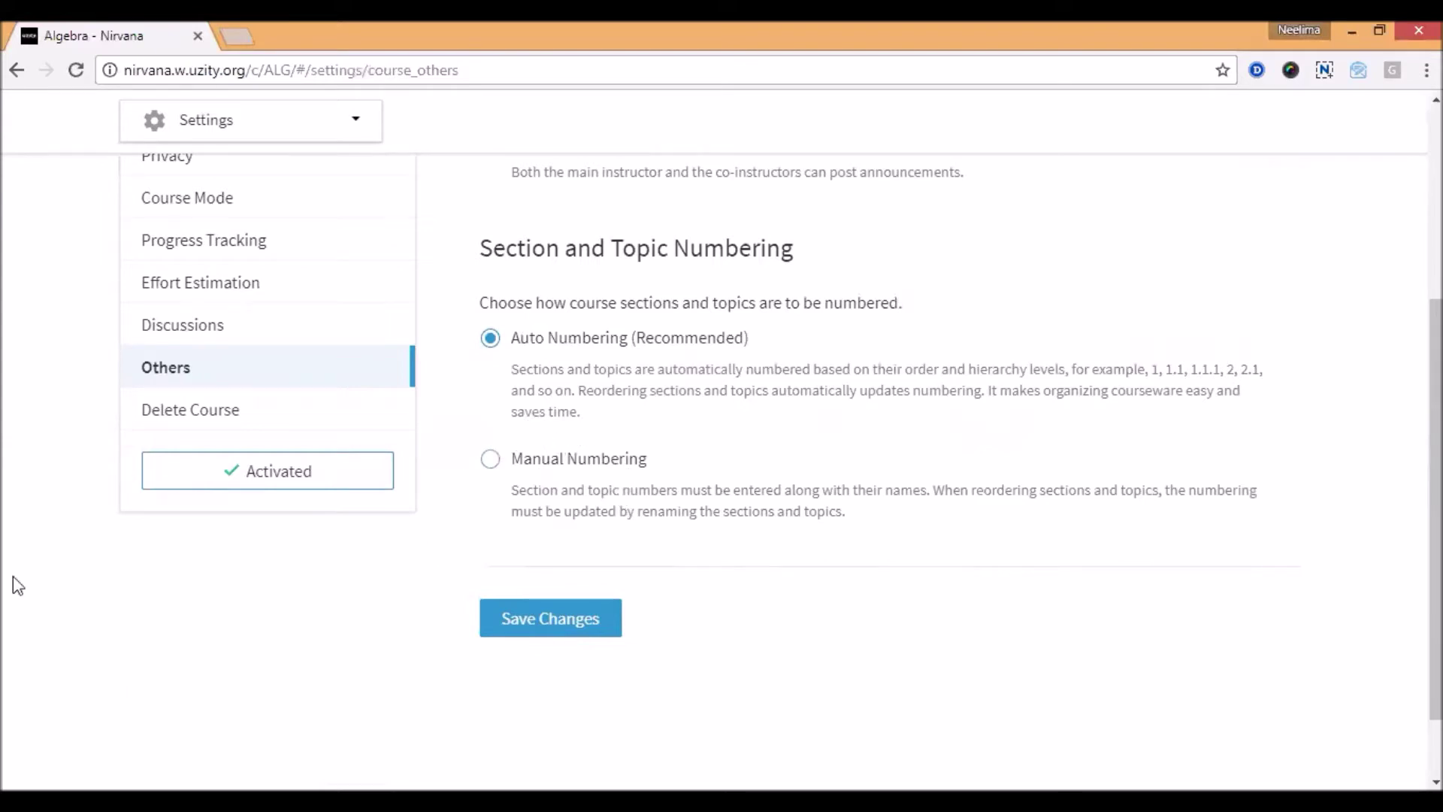
pyautogui.scroll(-2, 203, 586)
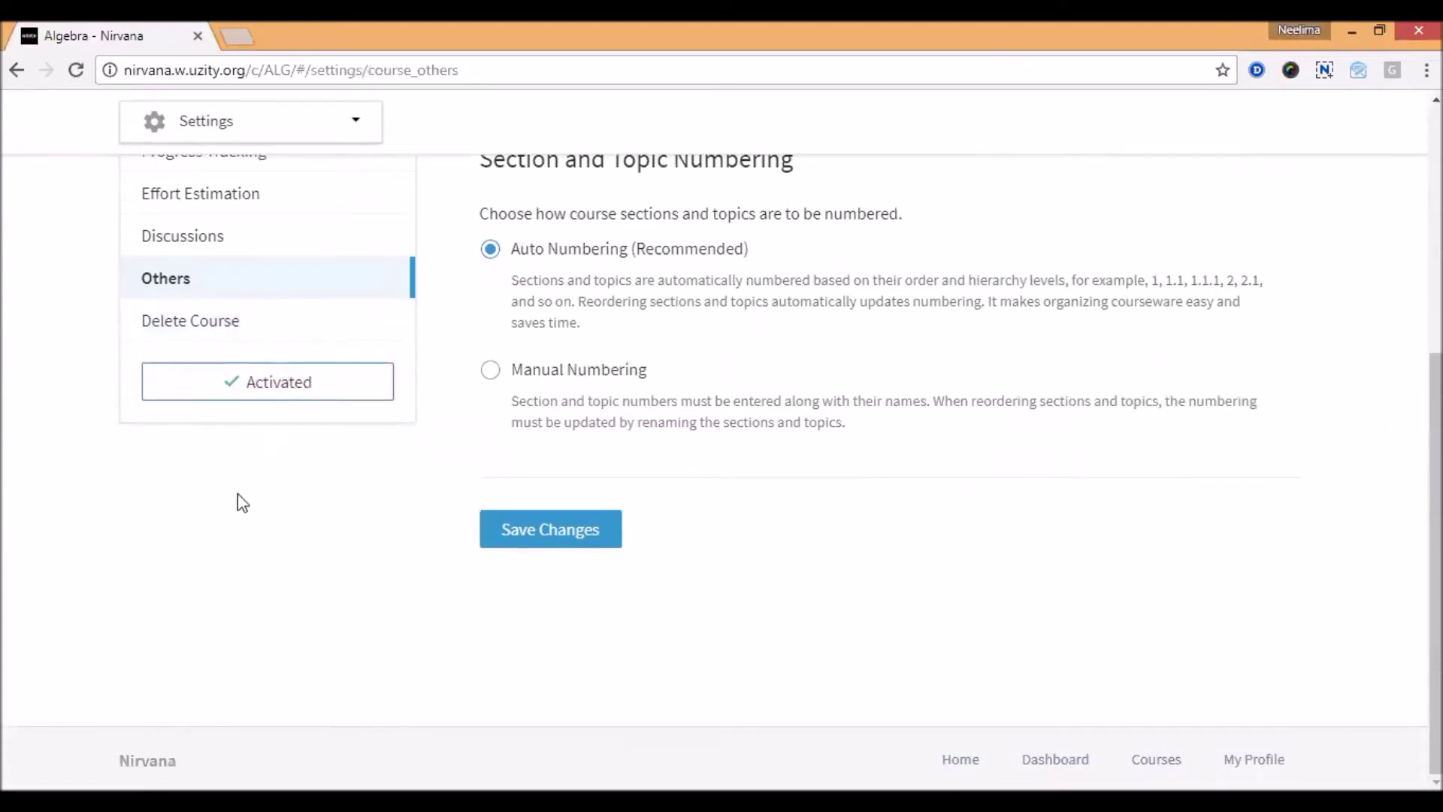
pyautogui.scroll(3, 255, 504)
pyautogui.scroll(-2, 269, 506)
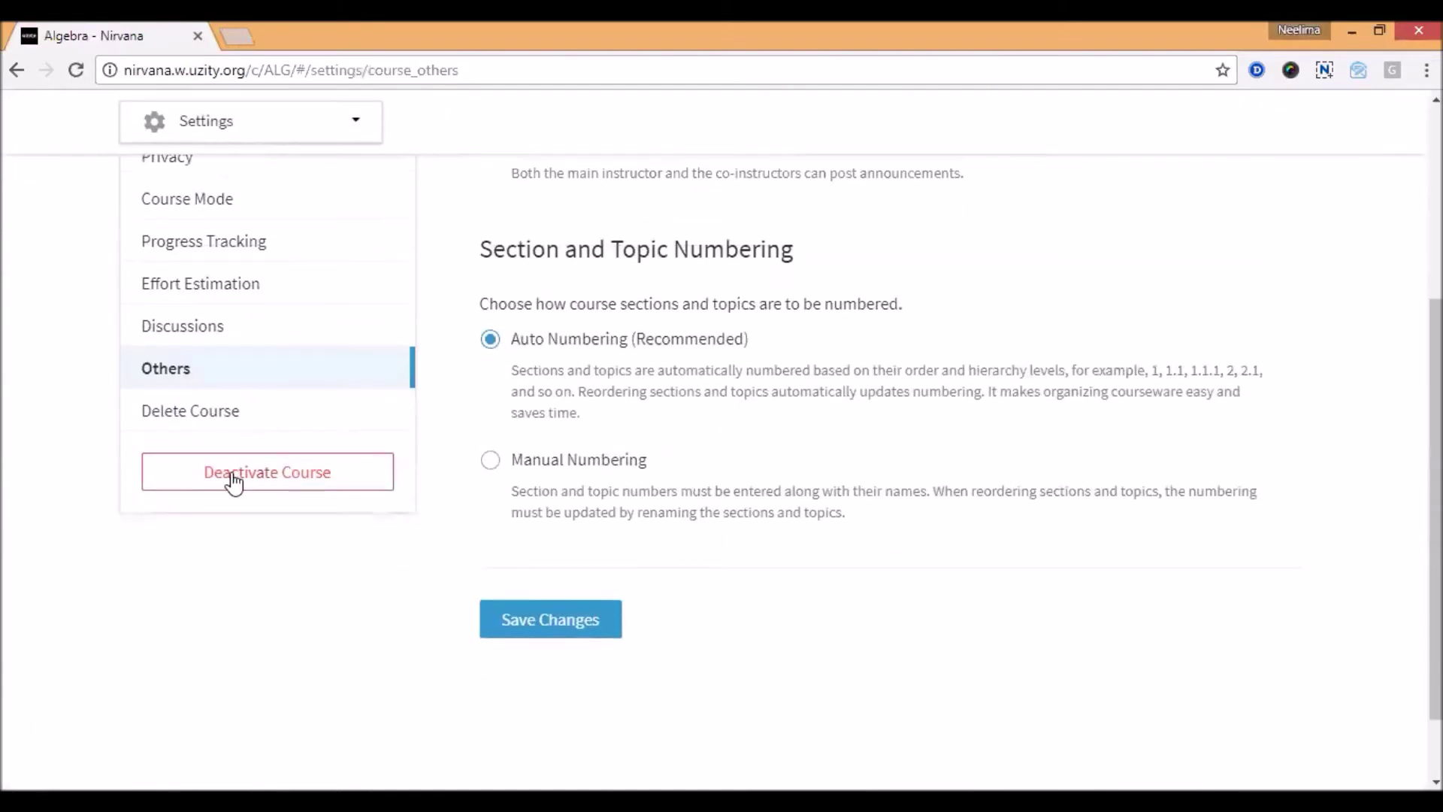
pyautogui.scroll(5, 283, 526)
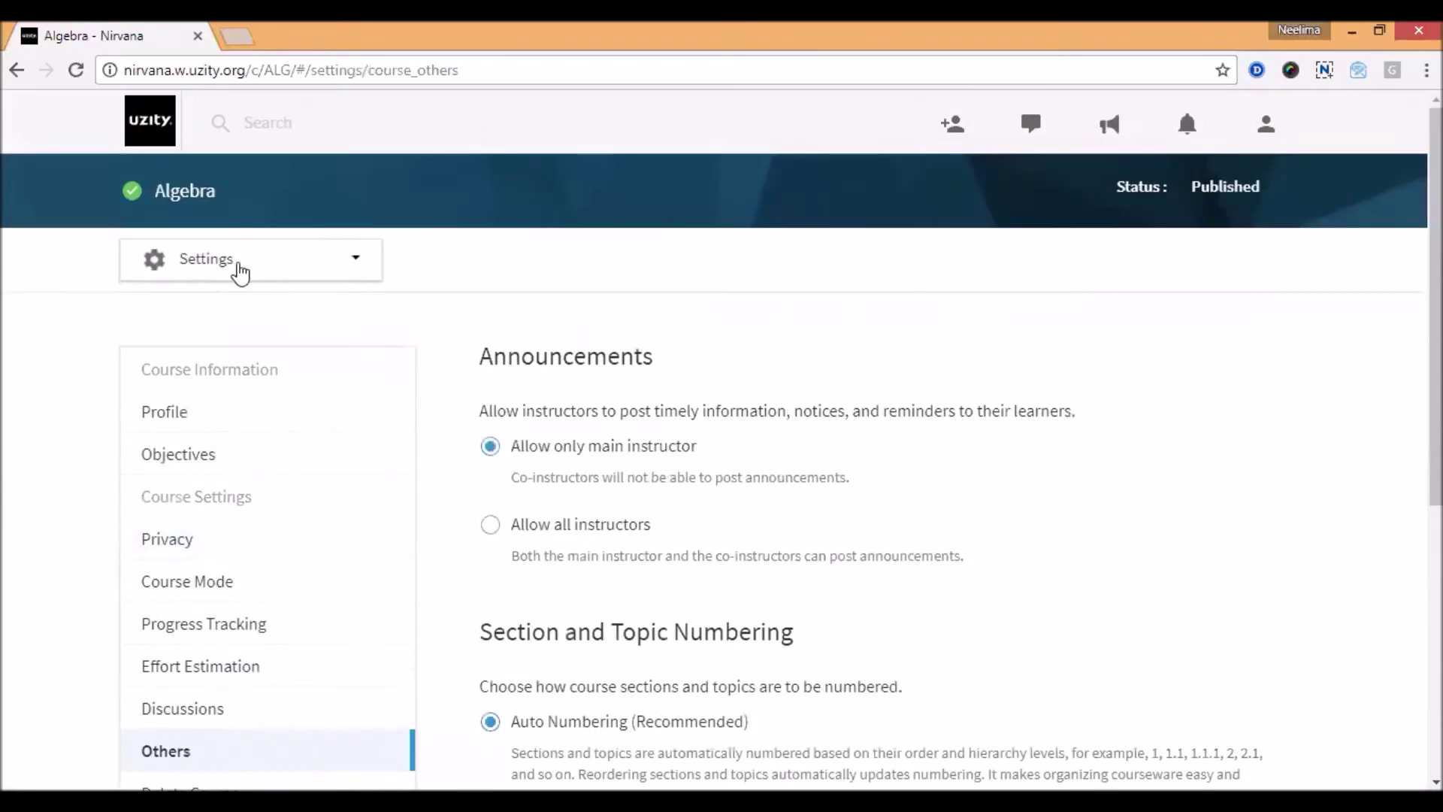
pyautogui.click(239, 271)
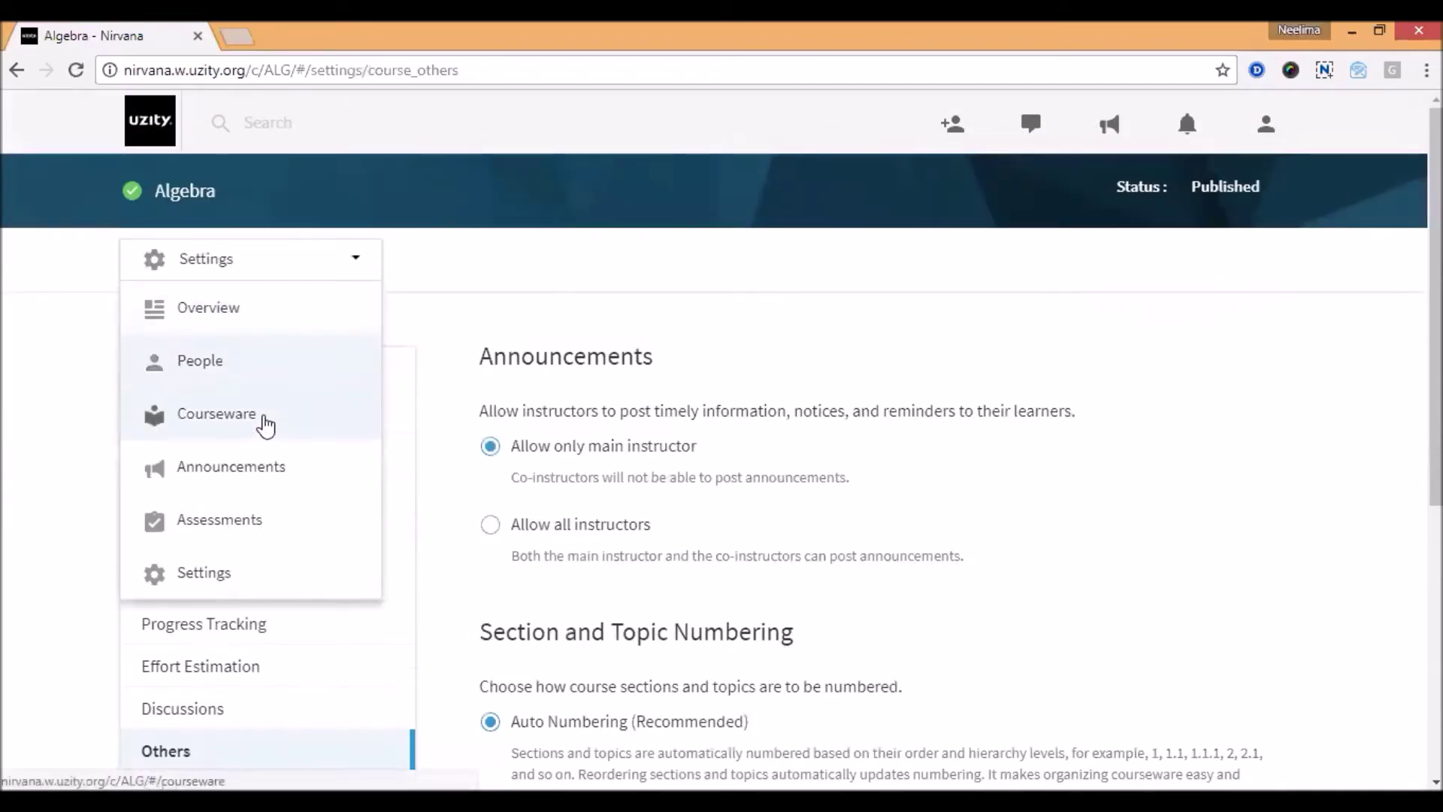
pyautogui.click(260, 418)
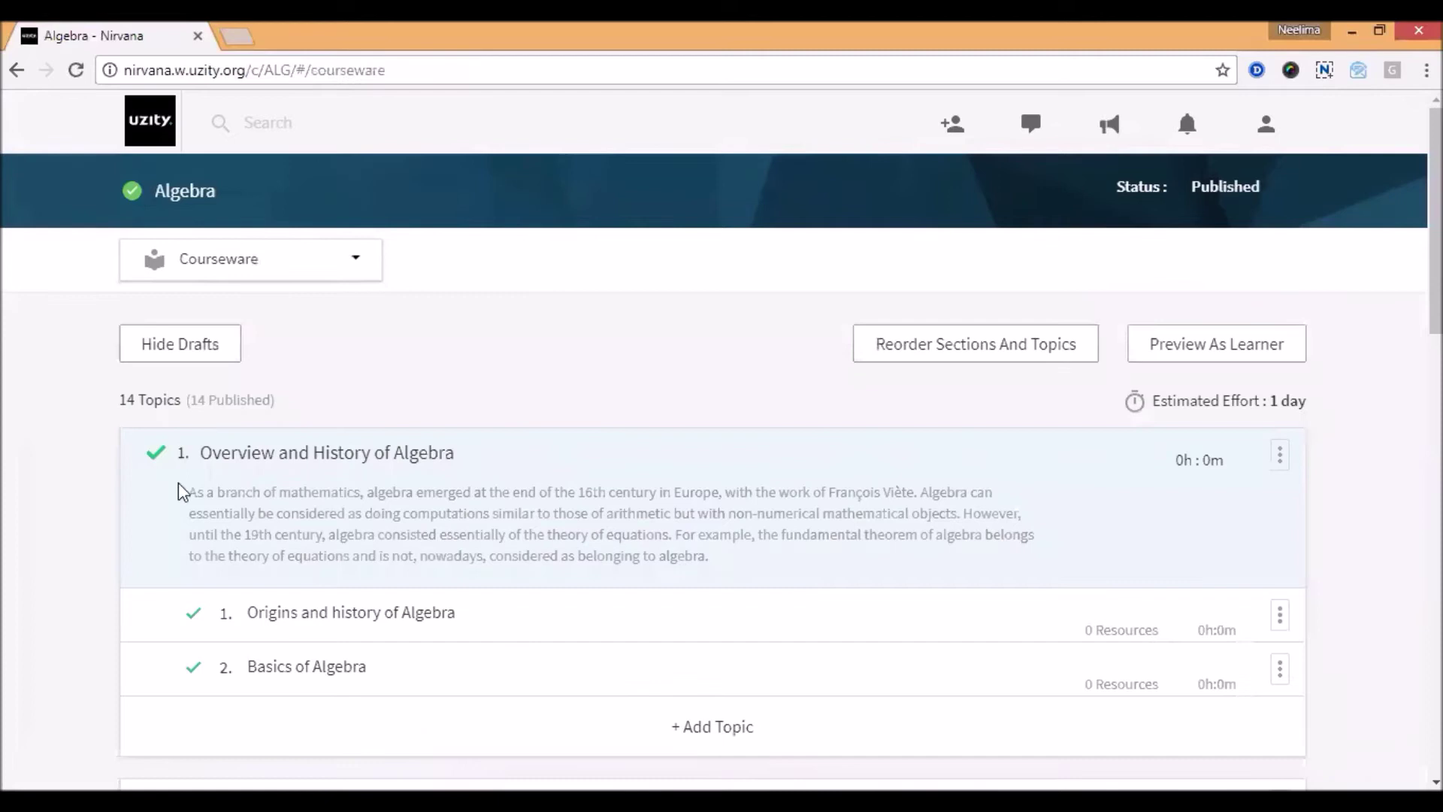
pyautogui.scroll(-1, 113, 473)
pyautogui.scroll(1, 52, 460)
pyautogui.scroll(-1, 159, 333)
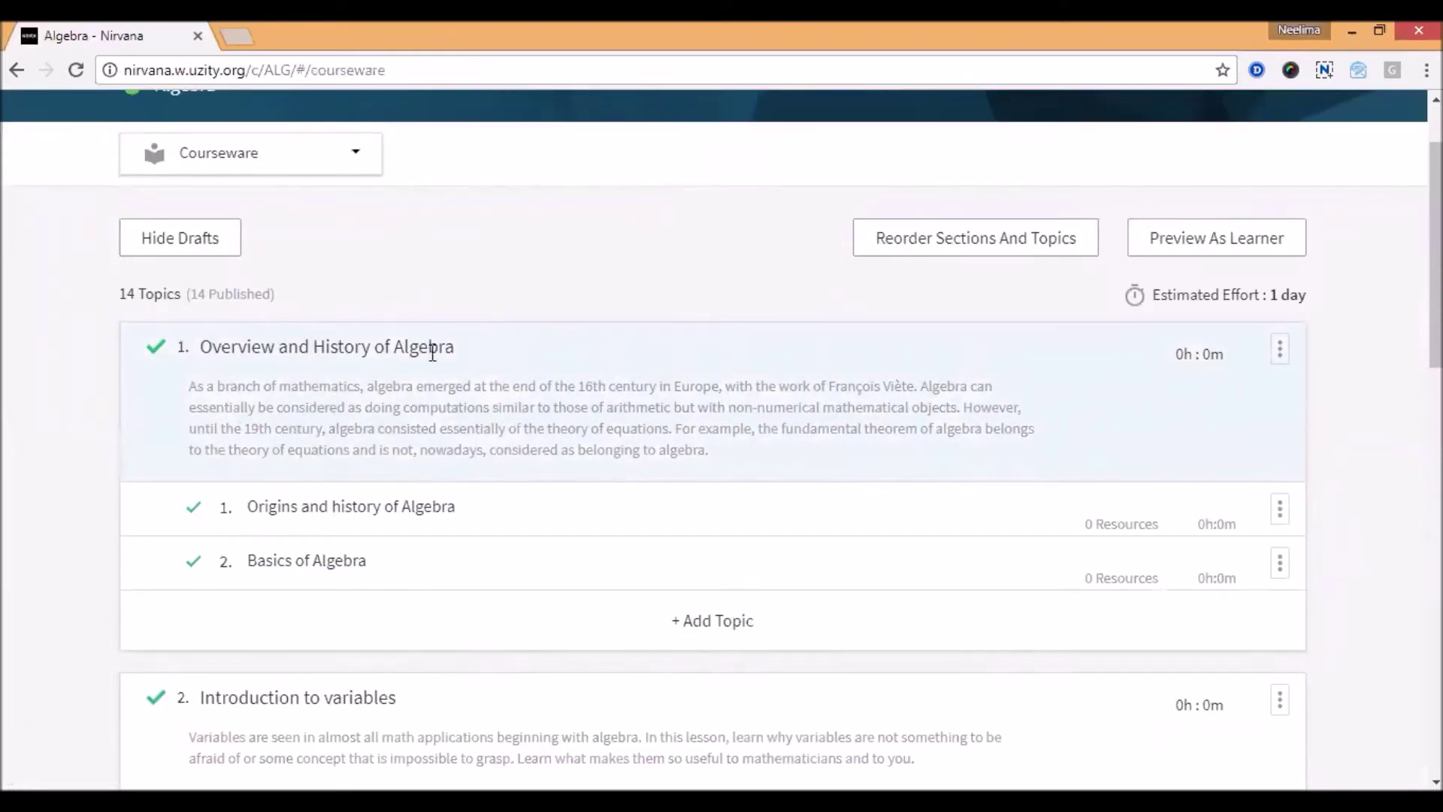
pyautogui.scroll(-2, 432, 351)
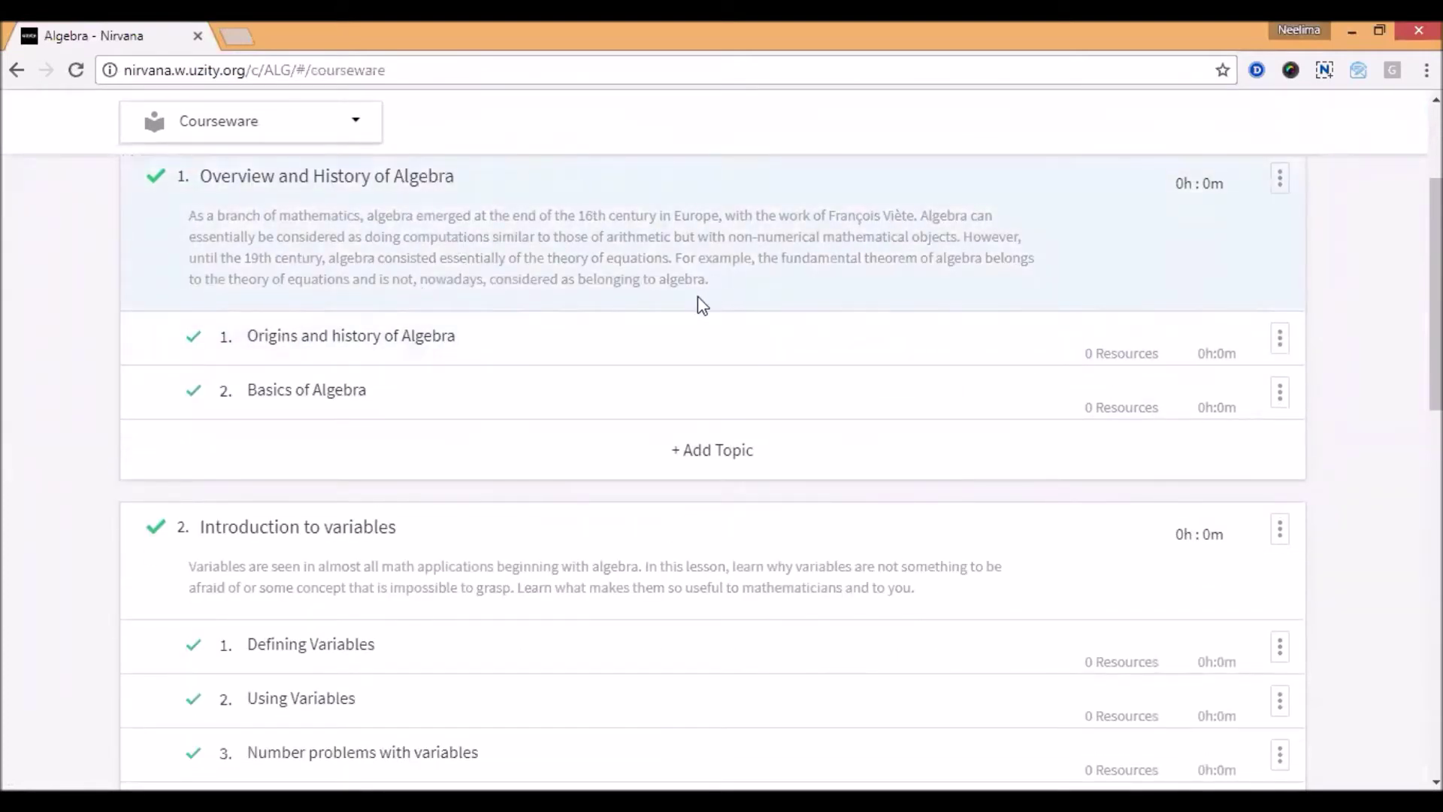
pyautogui.scroll(2, 698, 296)
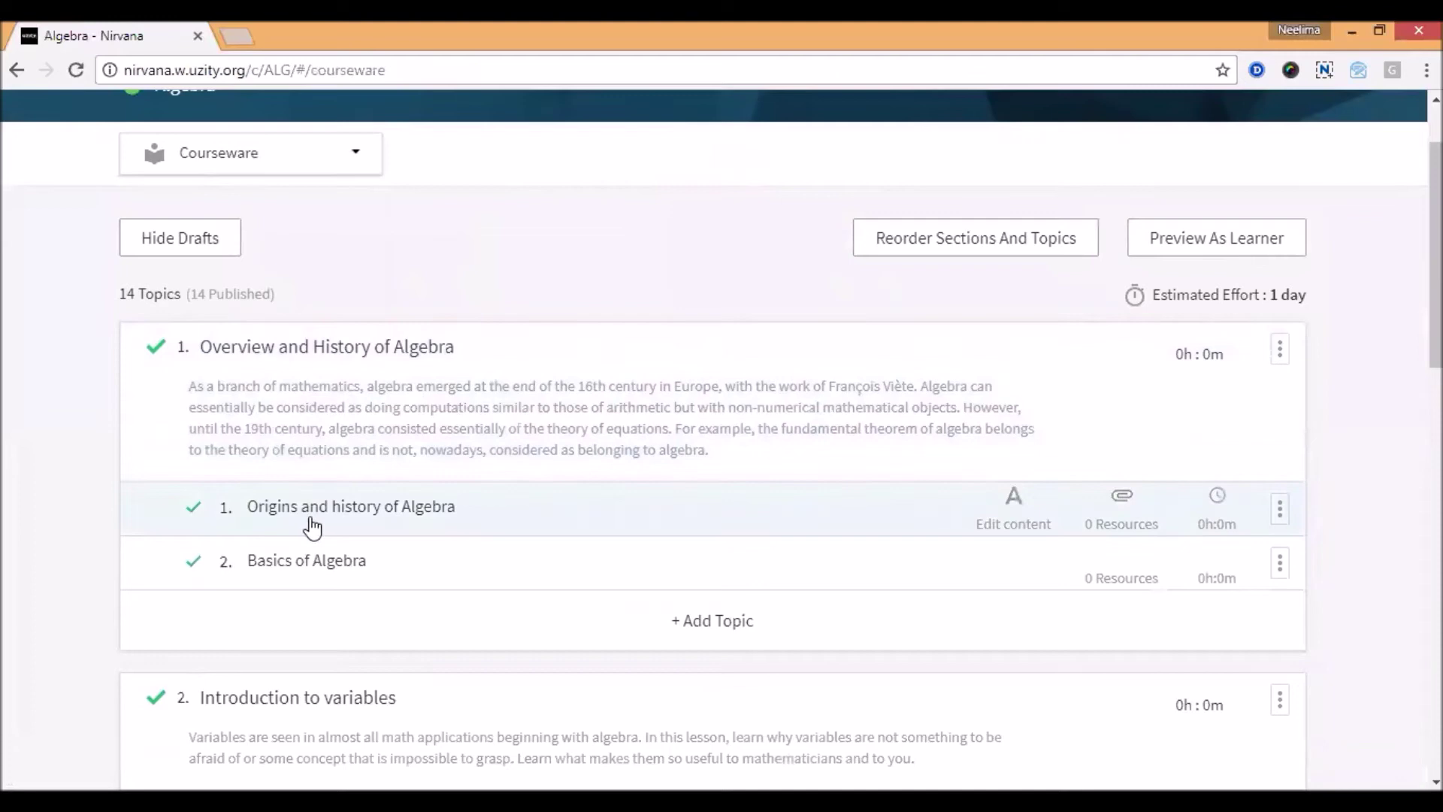
pyautogui.scroll(-3, 377, 516)
pyautogui.scroll(-6, 435, 466)
pyautogui.scroll(-4, 436, 475)
pyautogui.scroll(5, 437, 471)
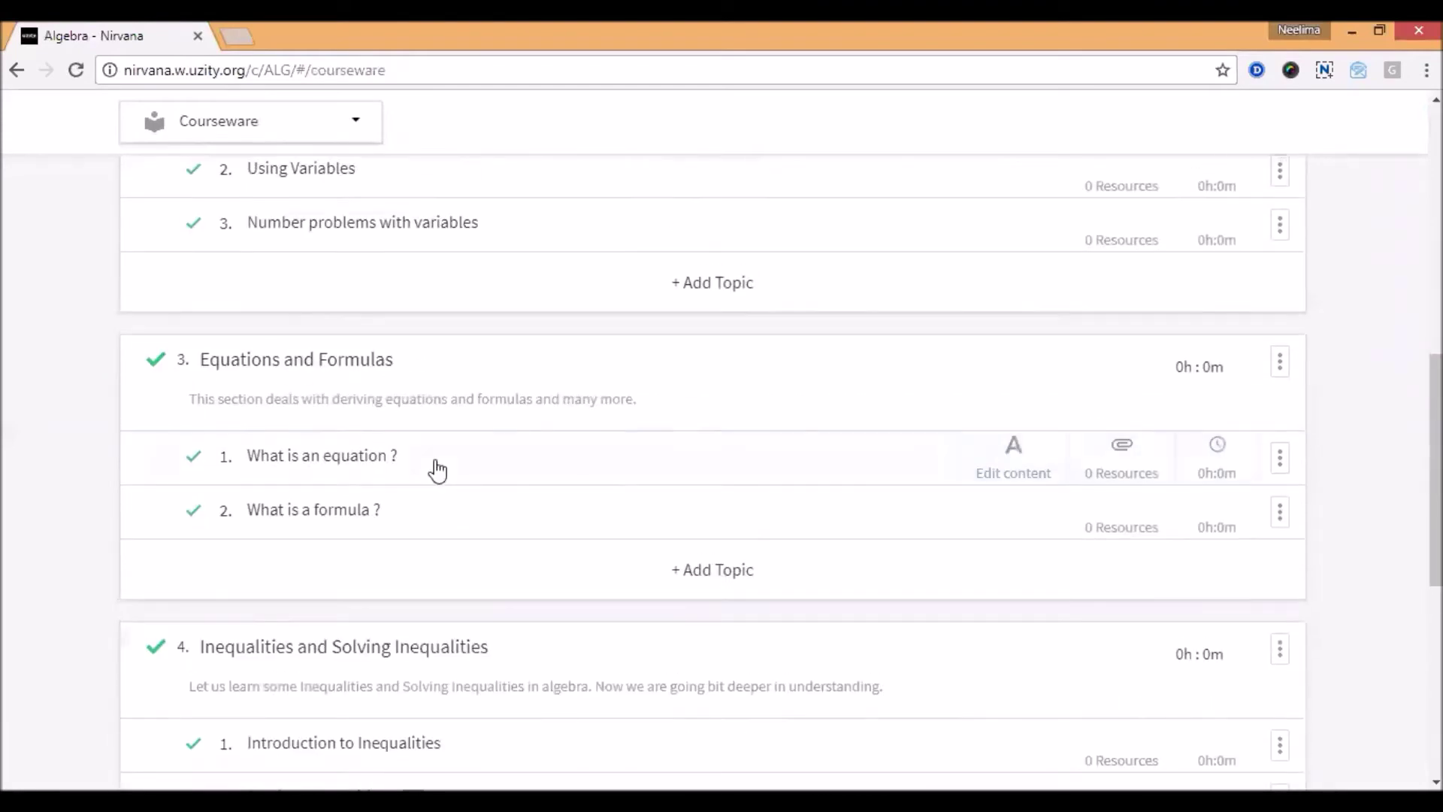
pyautogui.scroll(10, 438, 471)
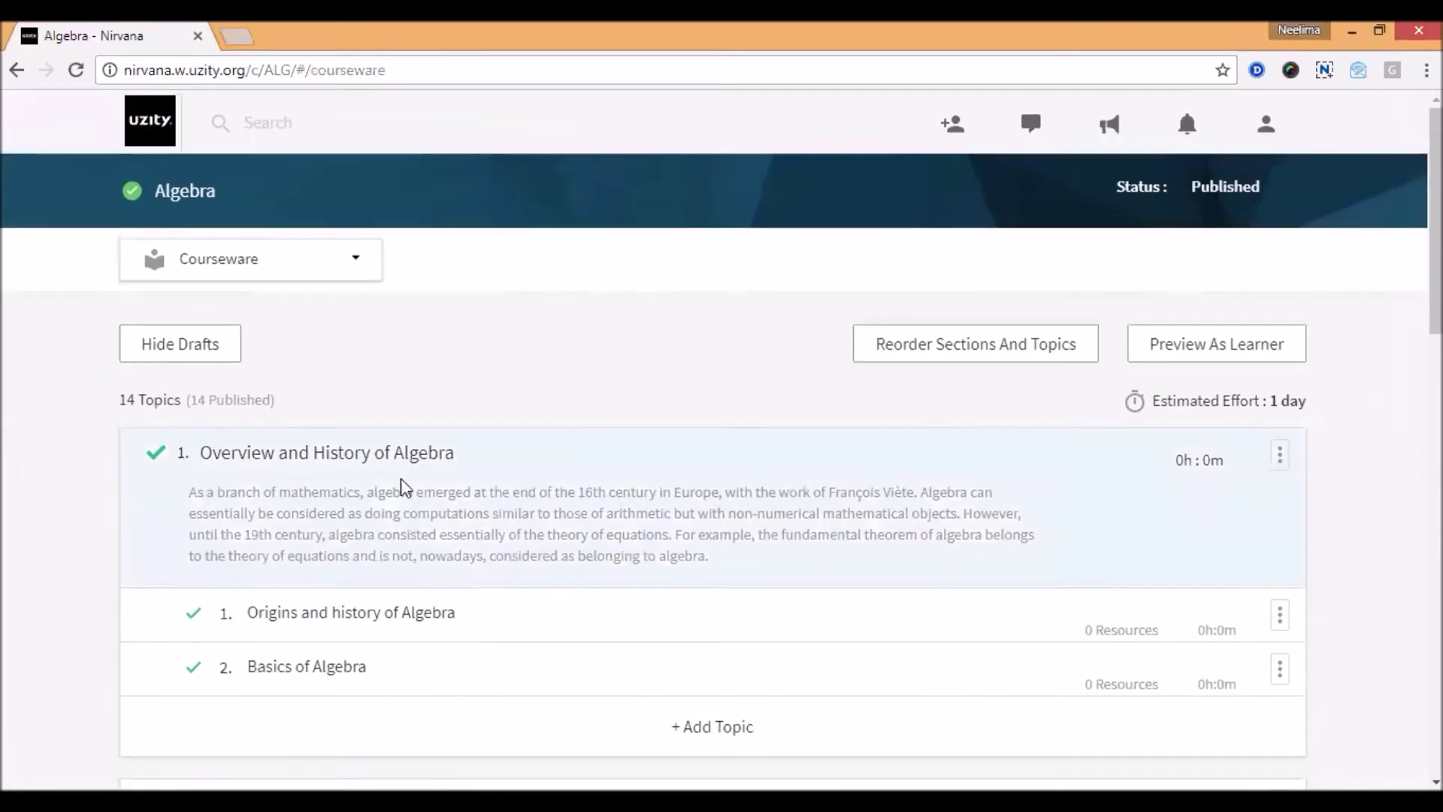
pyautogui.scroll(-1, 1030, 414)
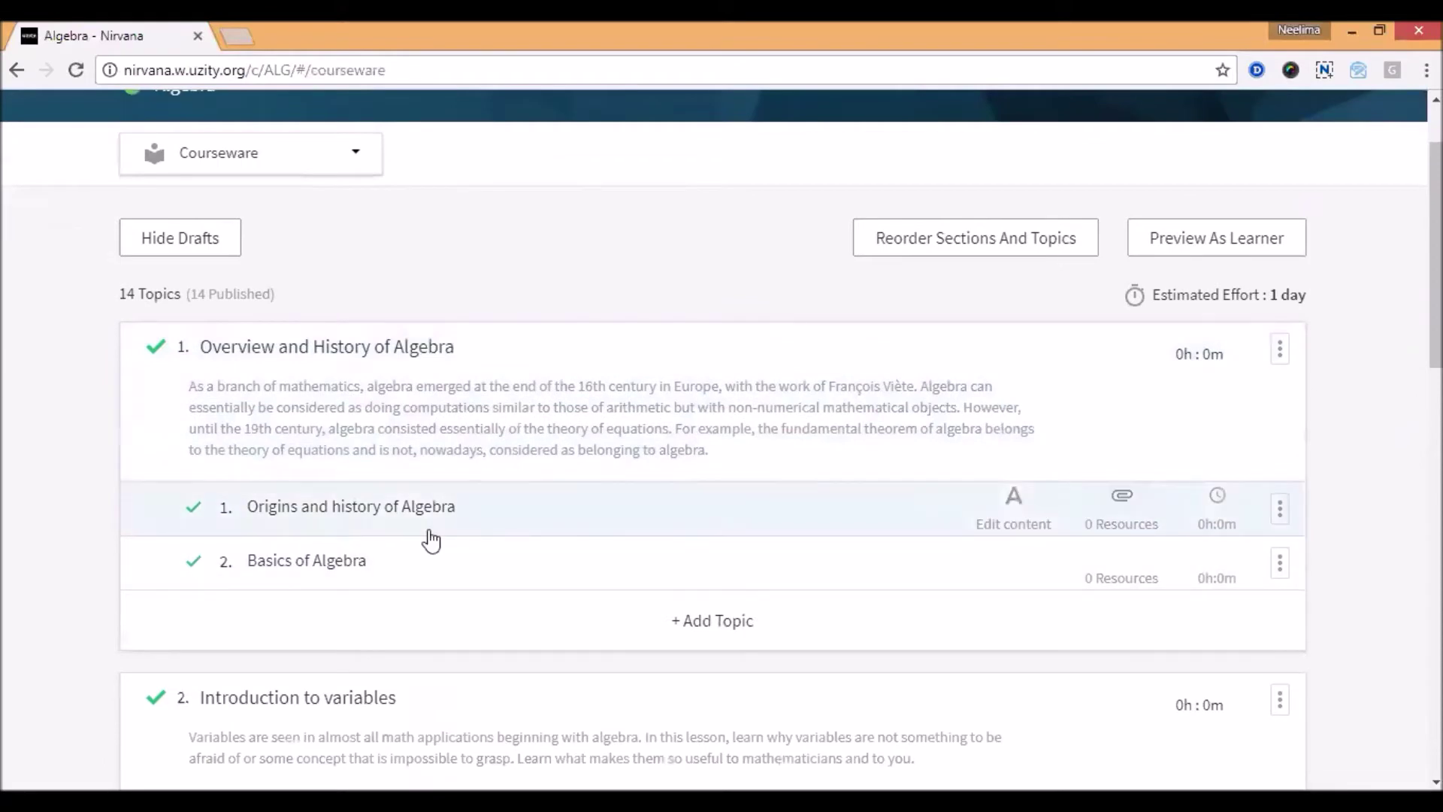
pyautogui.click(1154, 516)
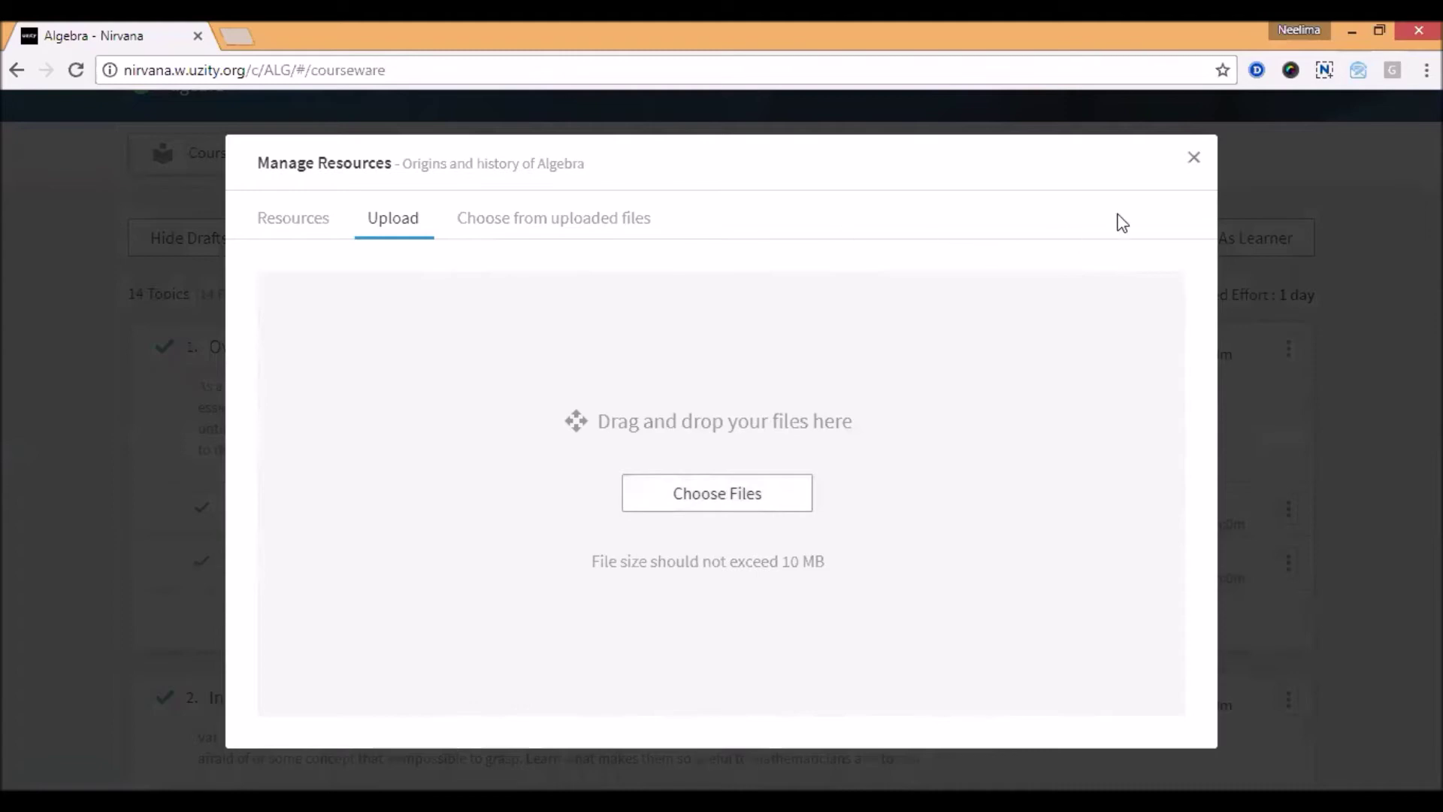
pyautogui.click(1193, 157)
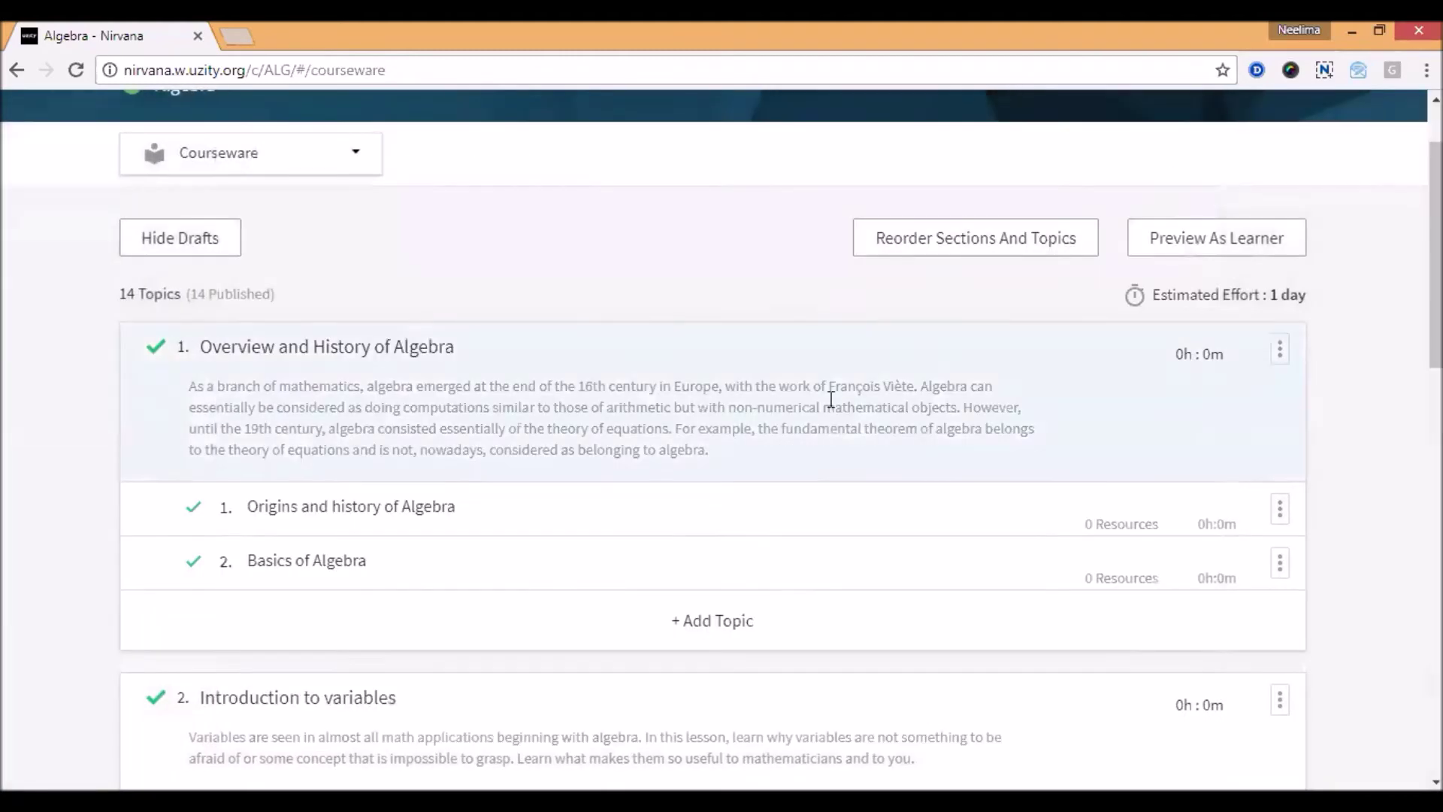
pyautogui.click(375, 514)
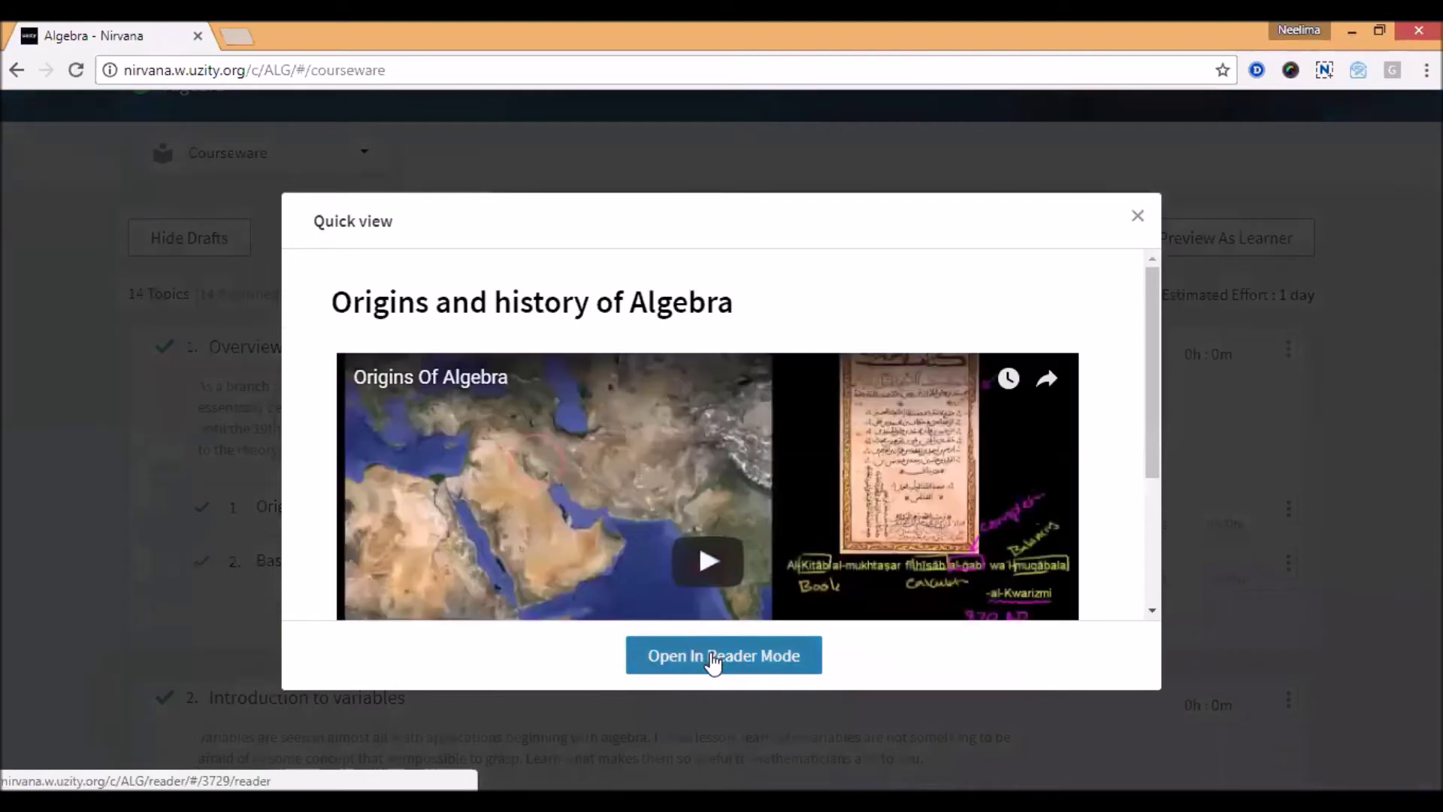
pyautogui.click(1137, 217)
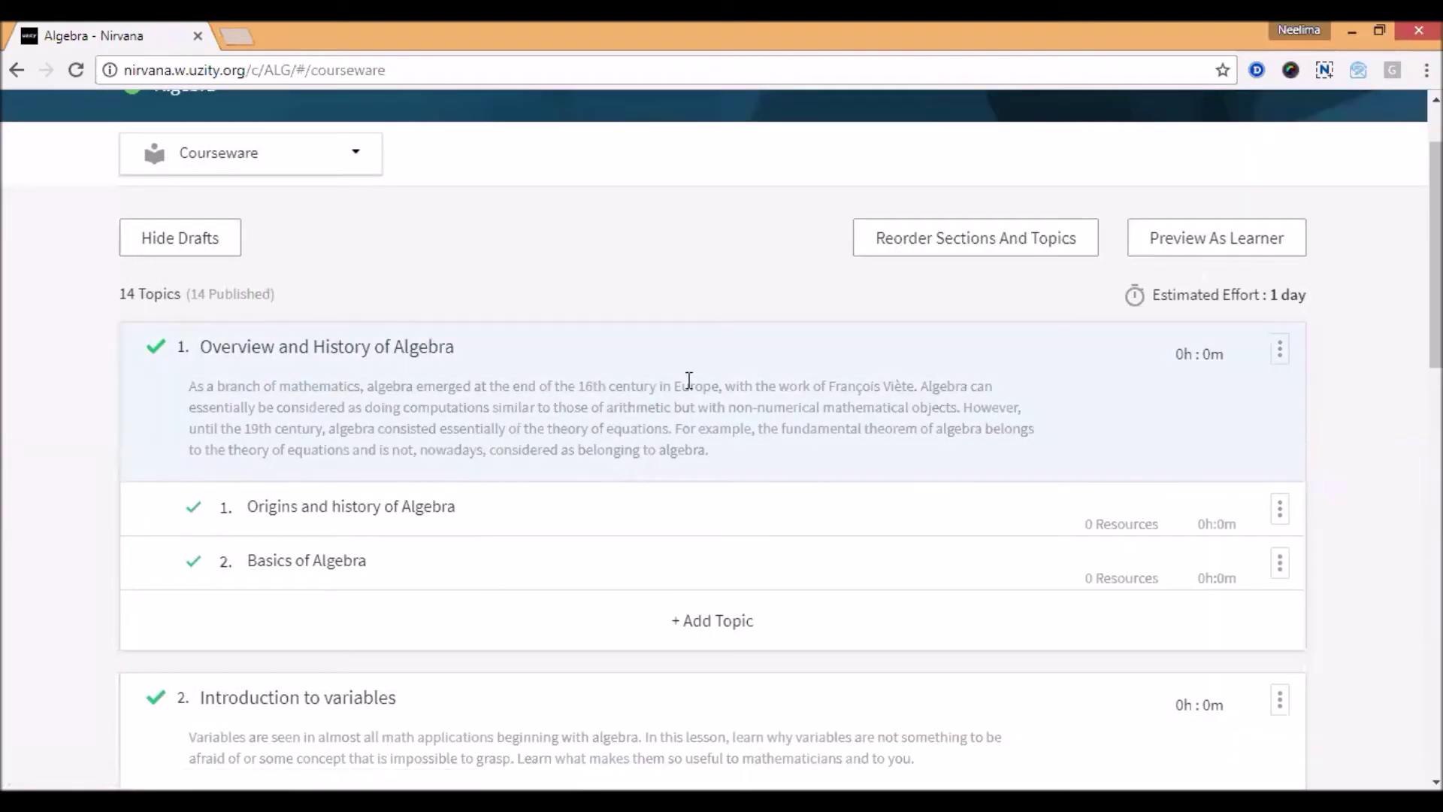
pyautogui.scroll(-2, 686, 382)
pyautogui.scroll(2, 757, 380)
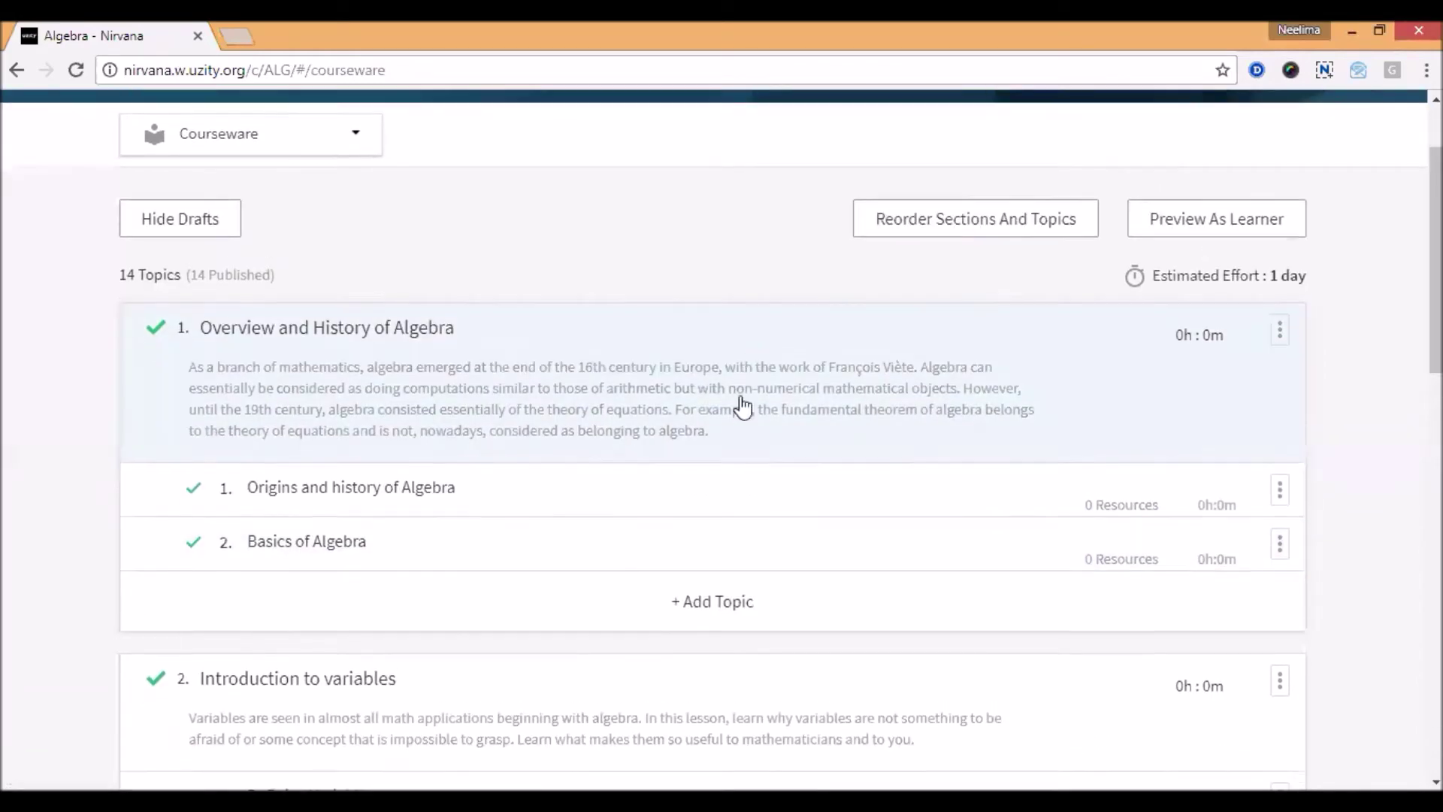
pyautogui.scroll(-2, 744, 391)
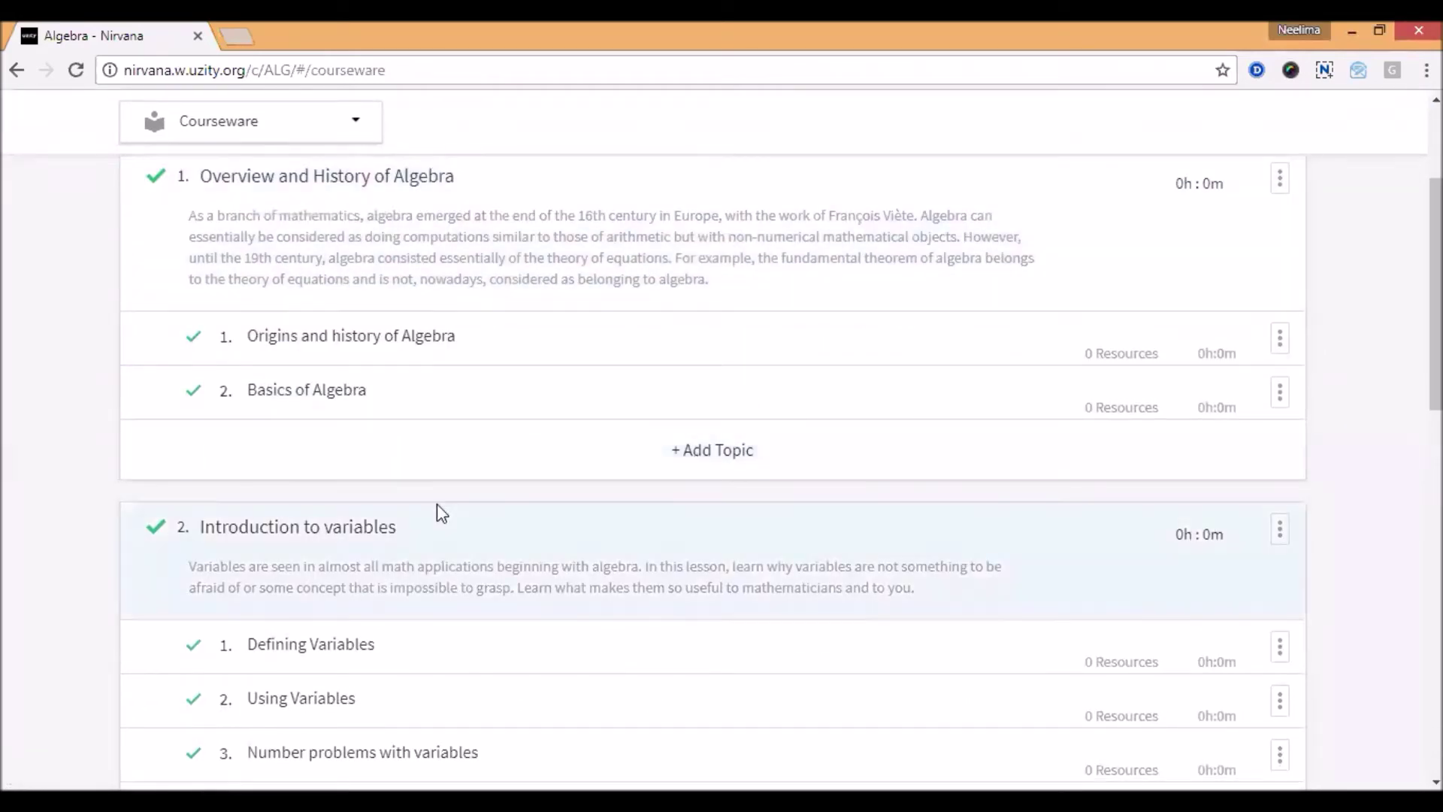
pyautogui.scroll(-12, 436, 508)
pyautogui.scroll(-2, 442, 510)
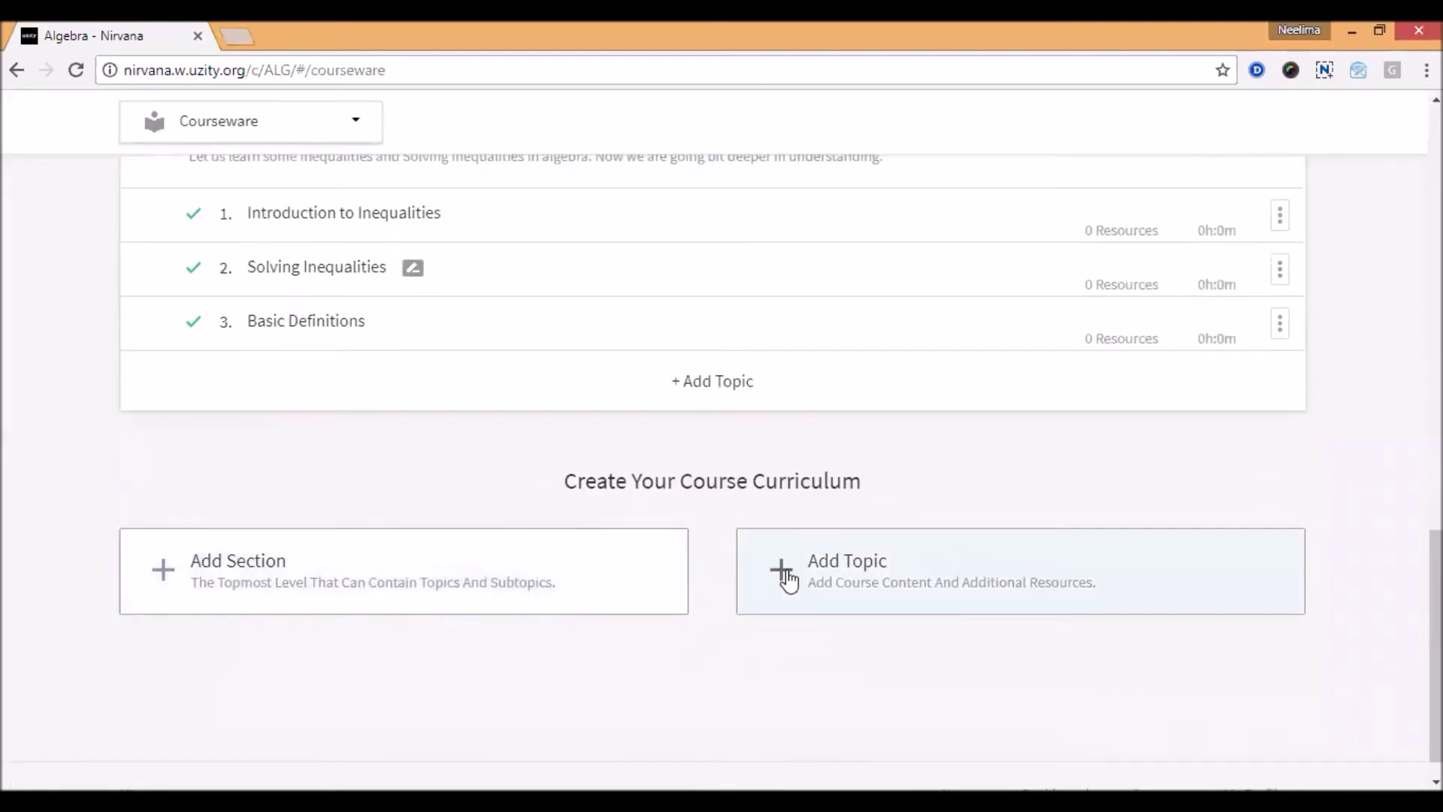
pyautogui.click(397, 585)
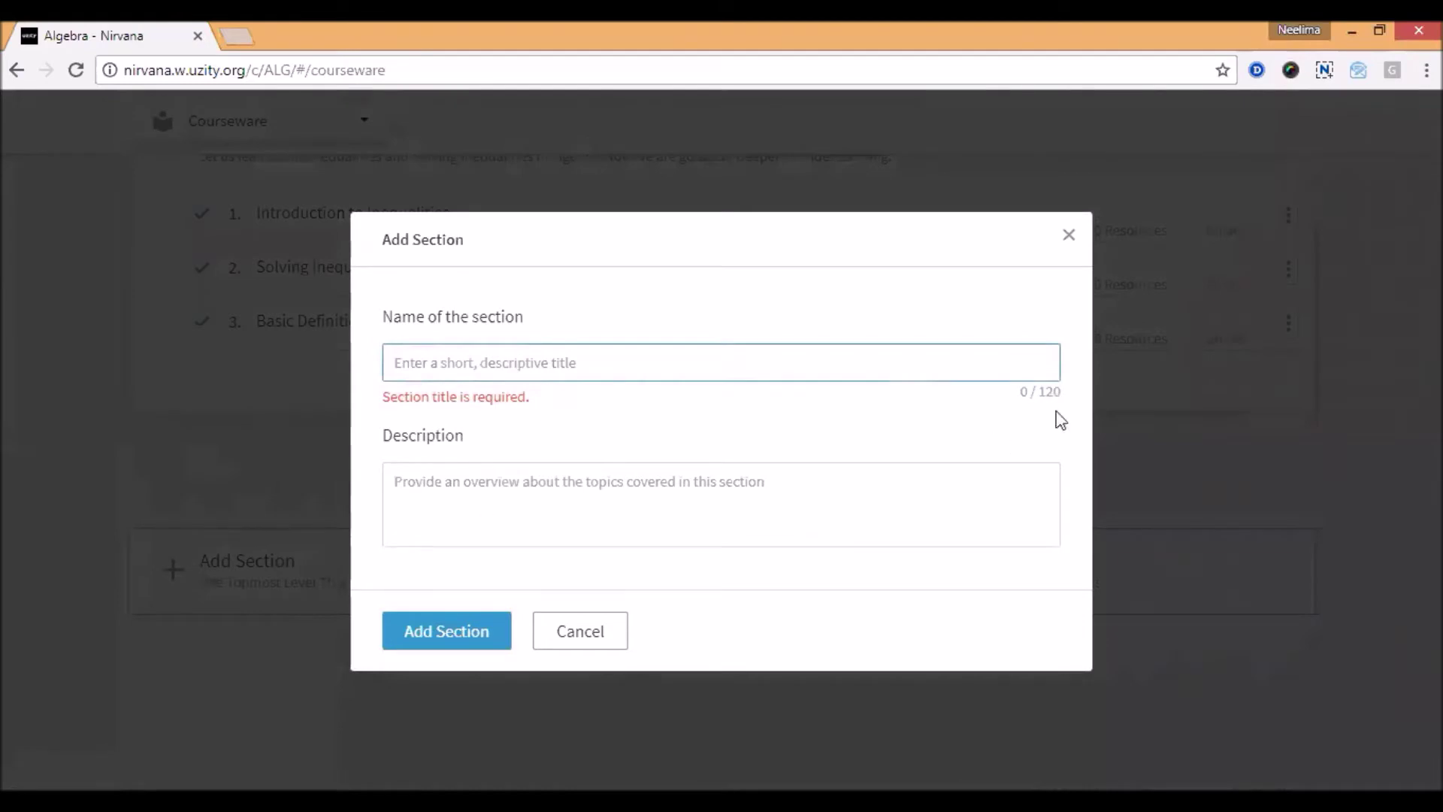
pyautogui.click(1067, 239)
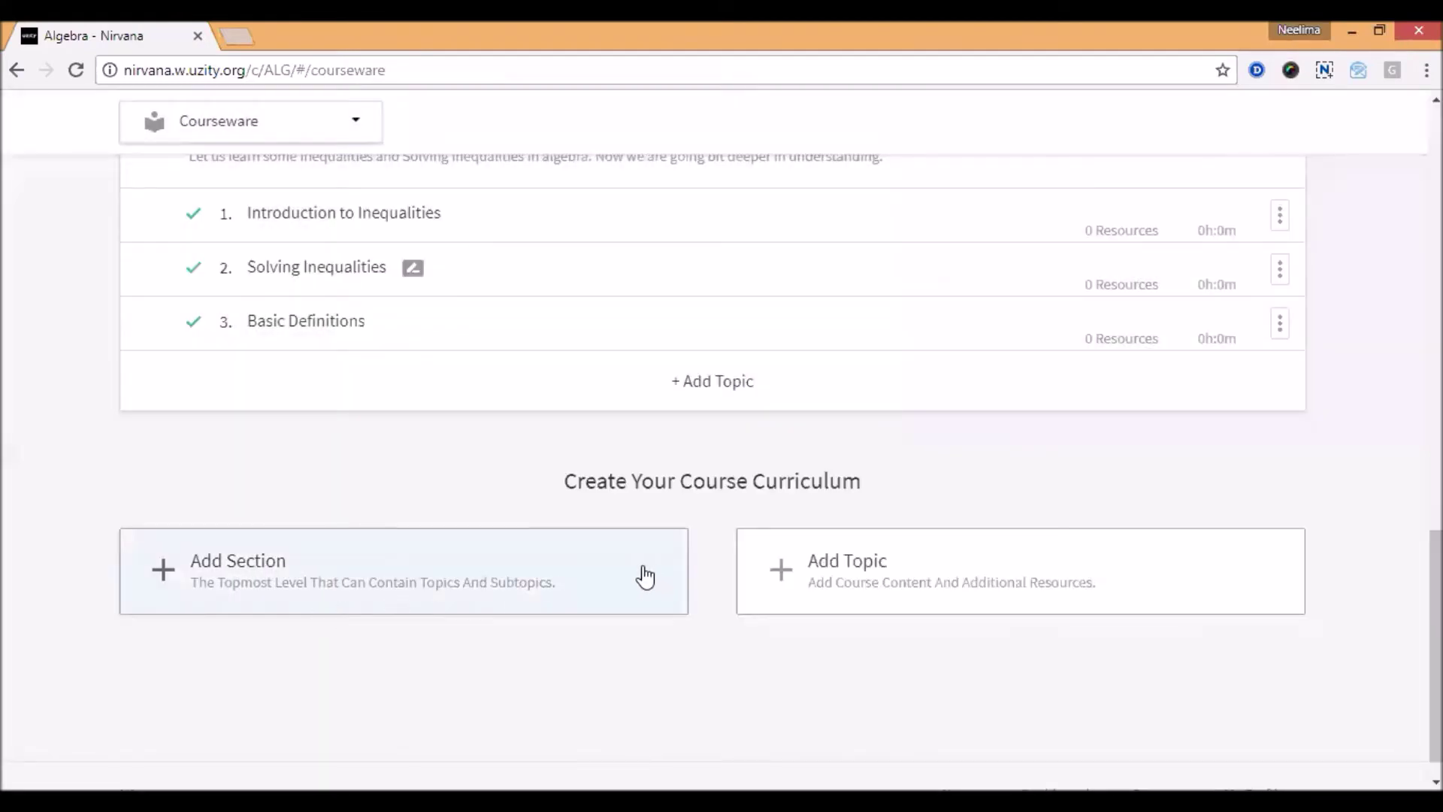
pyautogui.scroll(8, 644, 573)
pyautogui.scroll(6, 648, 575)
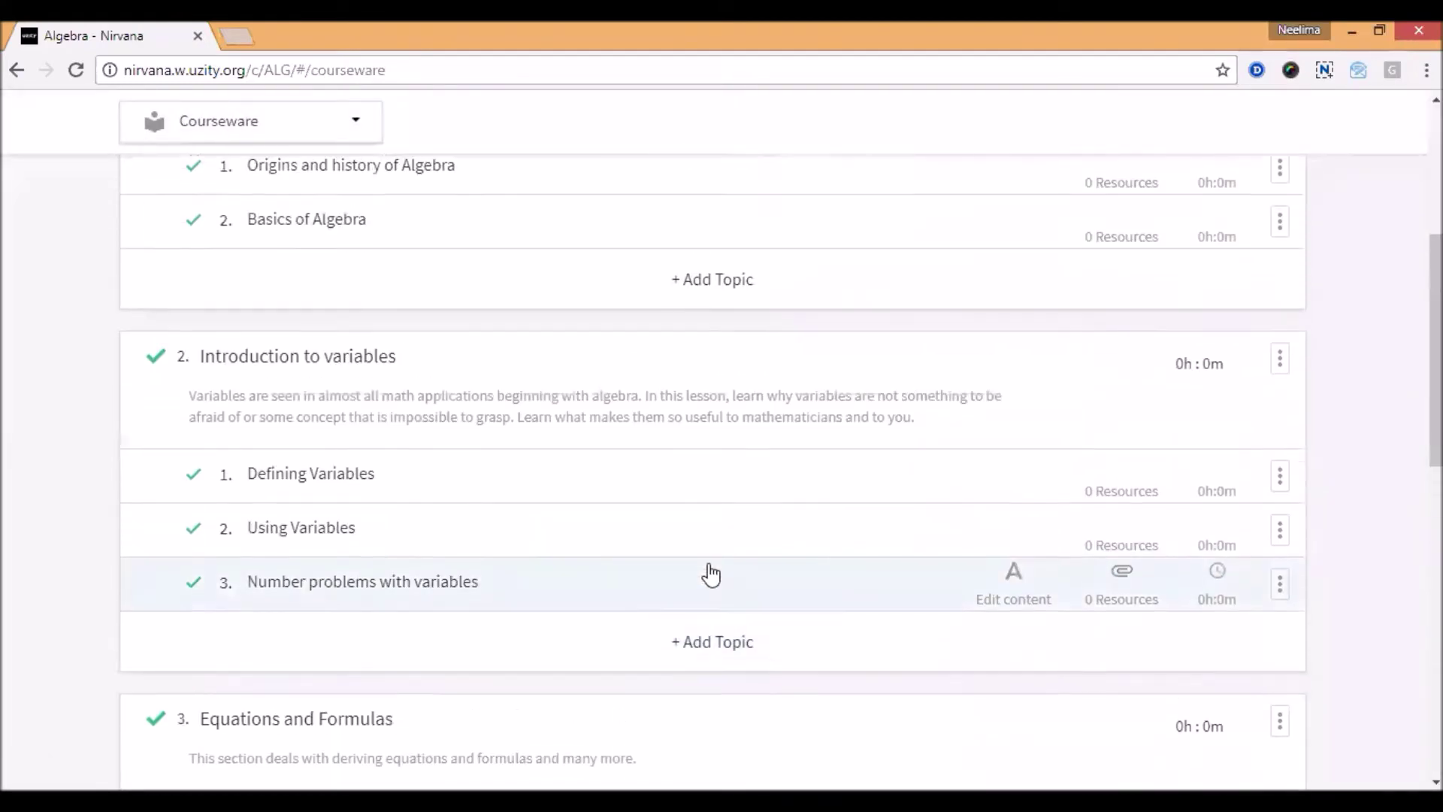
pyautogui.click(720, 451)
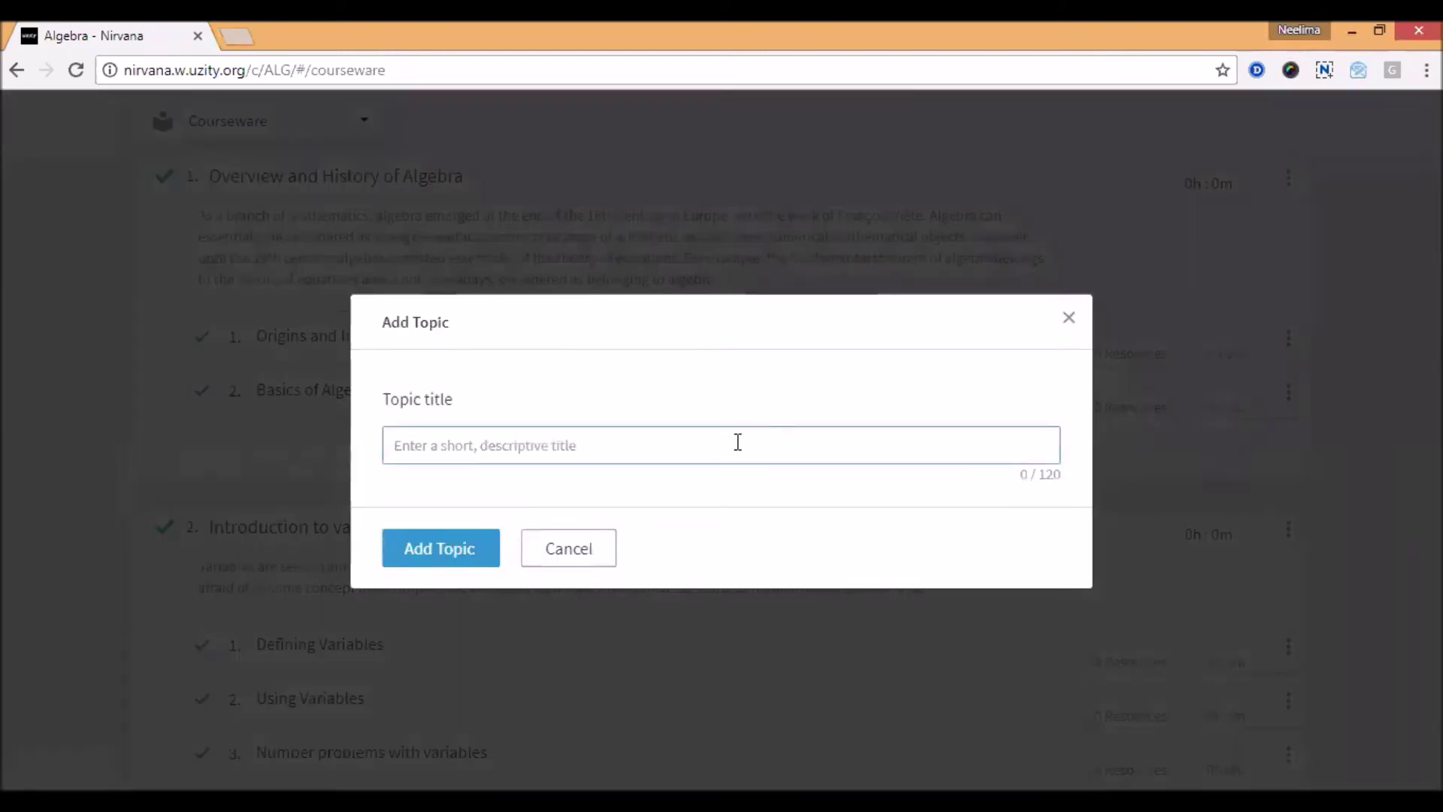
pyautogui.click(960, 404)
pyautogui.click(313, 496)
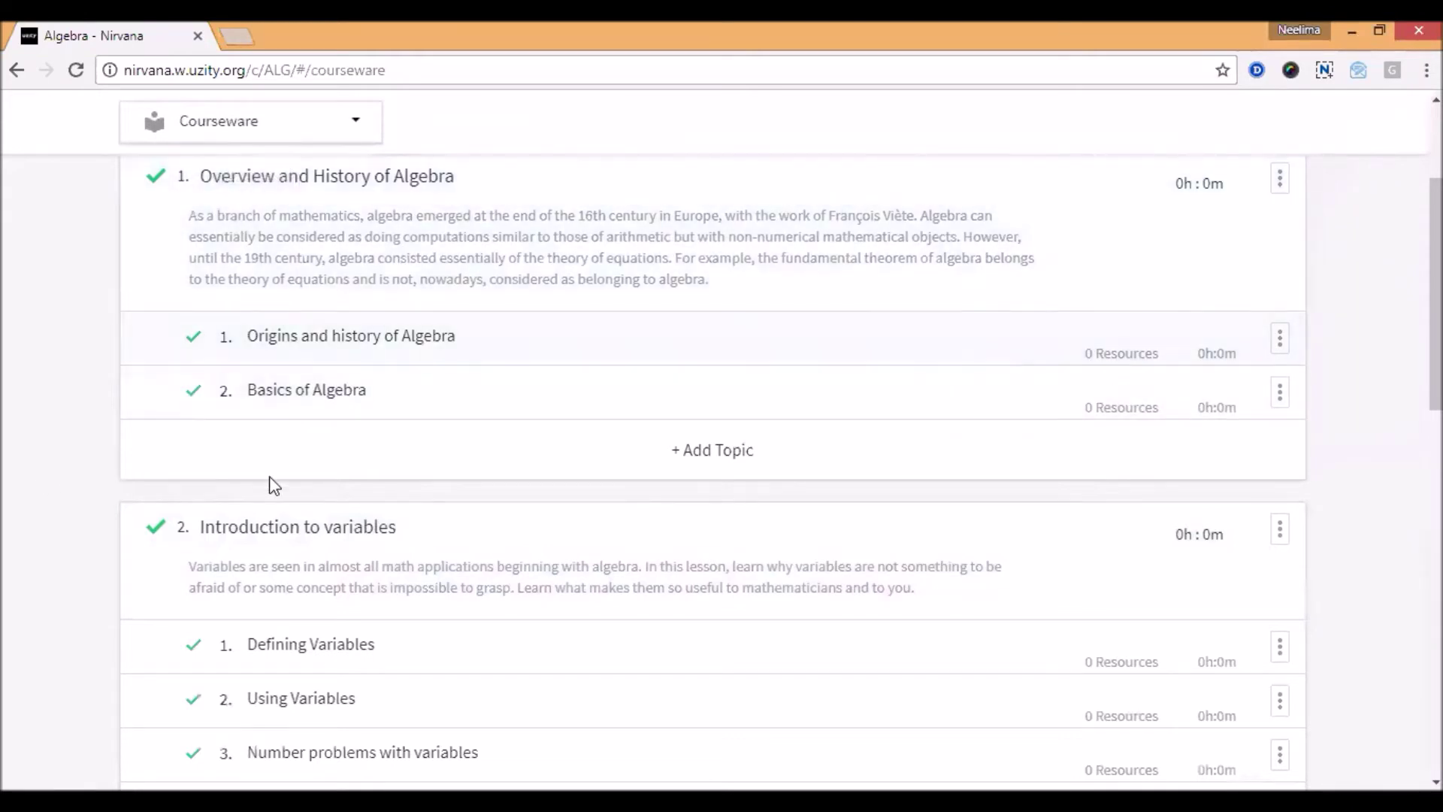
pyautogui.scroll(-1, 422, 419)
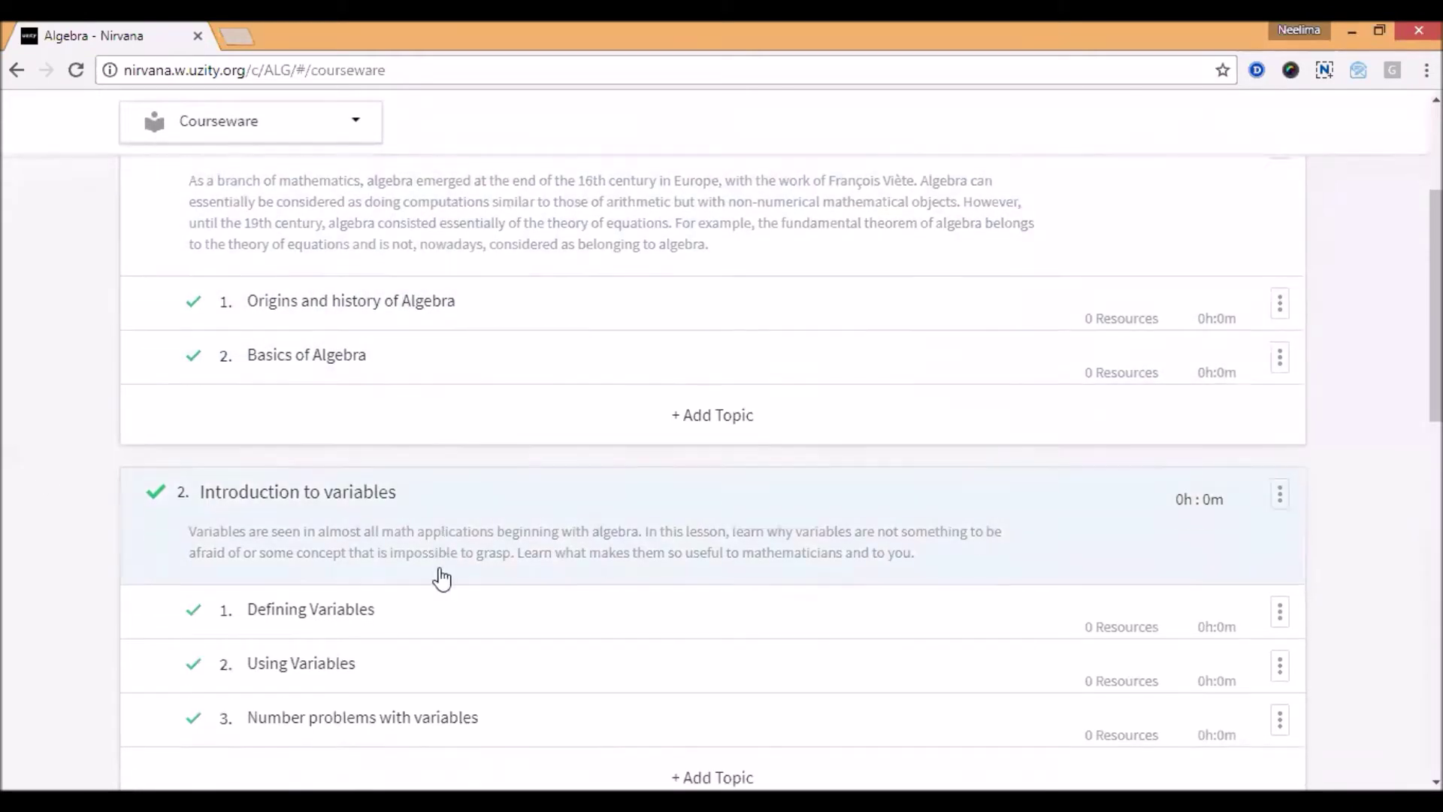
# - Open 2.2 Using Variables in reader mode and start editing its content
pyautogui.click(348, 595)
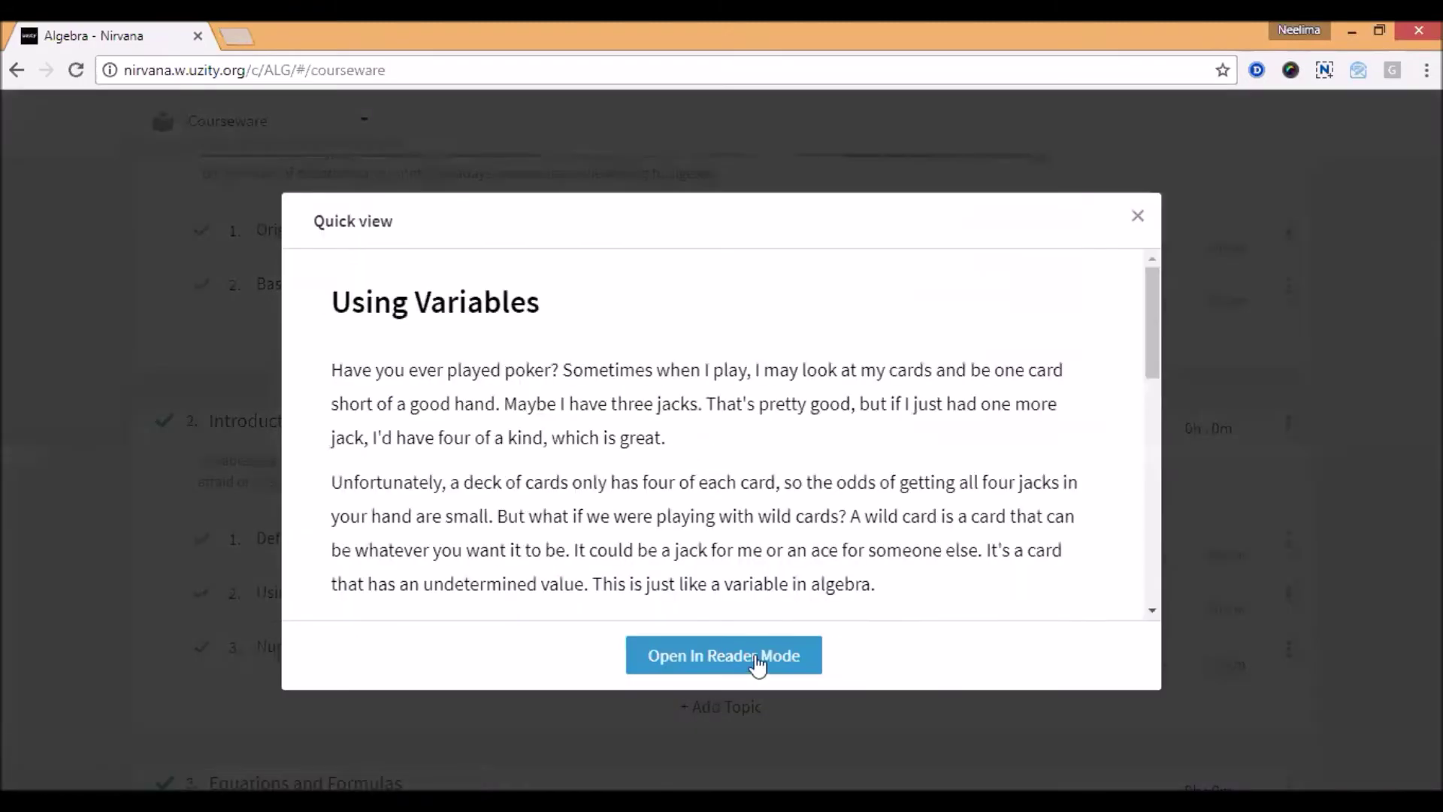
pyautogui.click(740, 665)
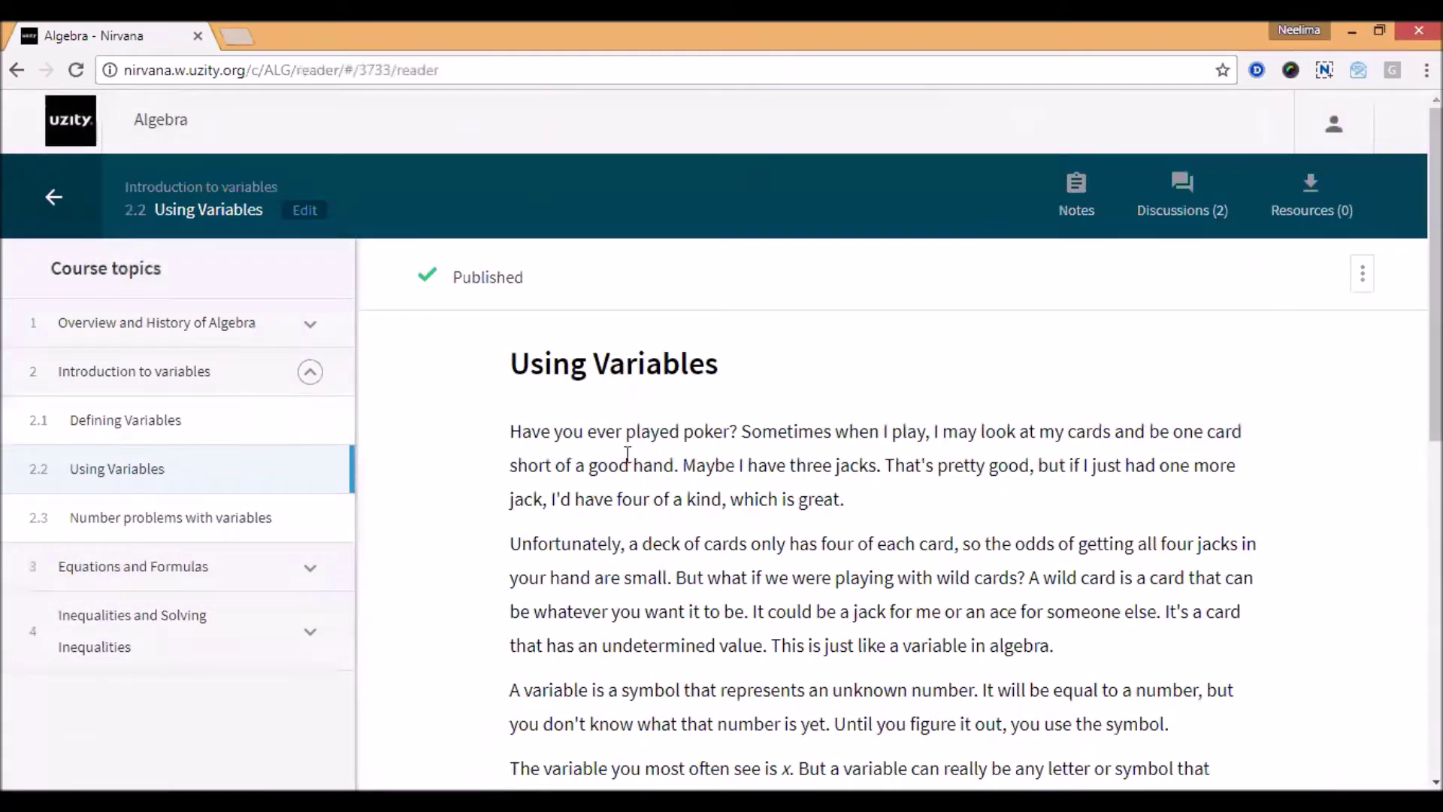
pyautogui.scroll(-4, 1010, 435)
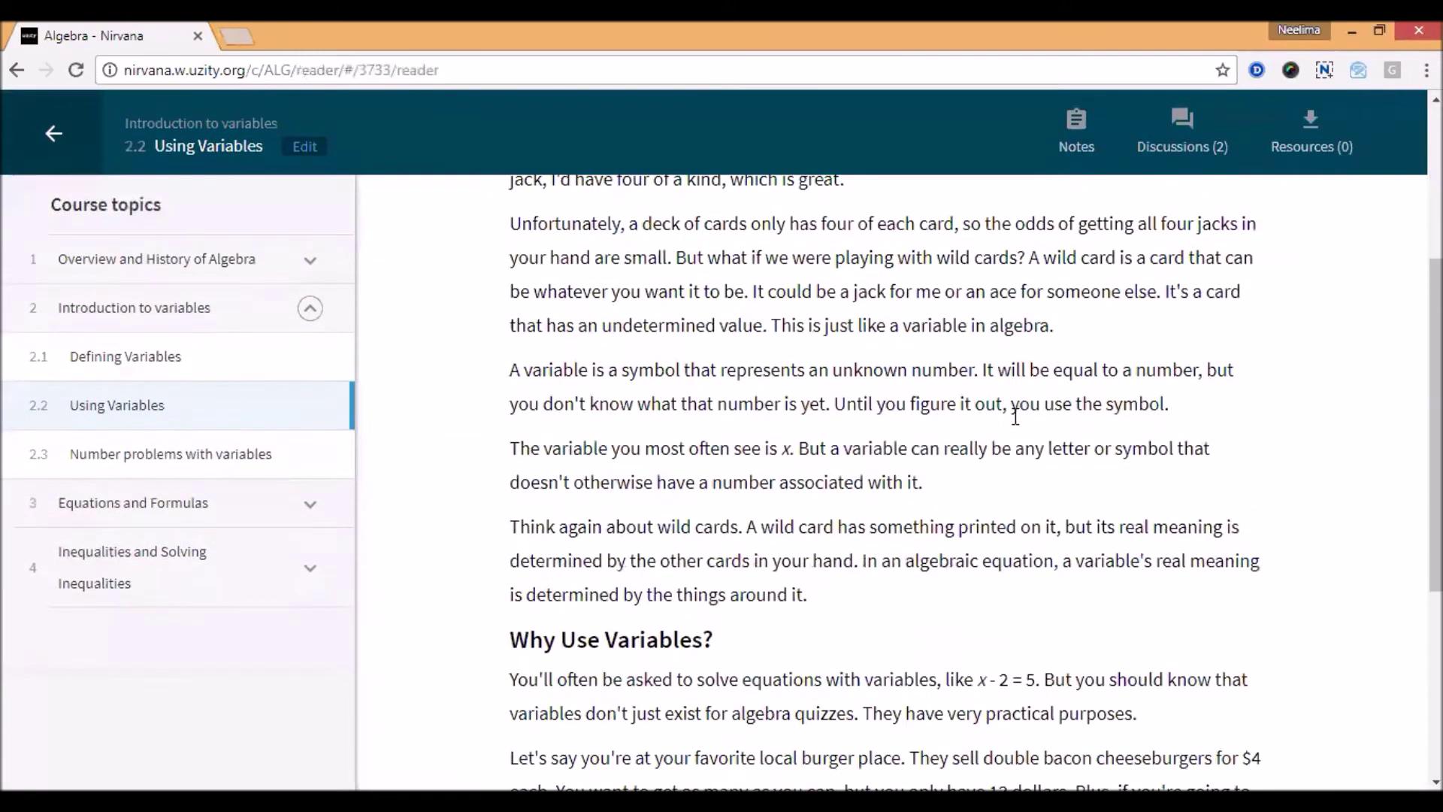
pyautogui.scroll(5, 1346, 335)
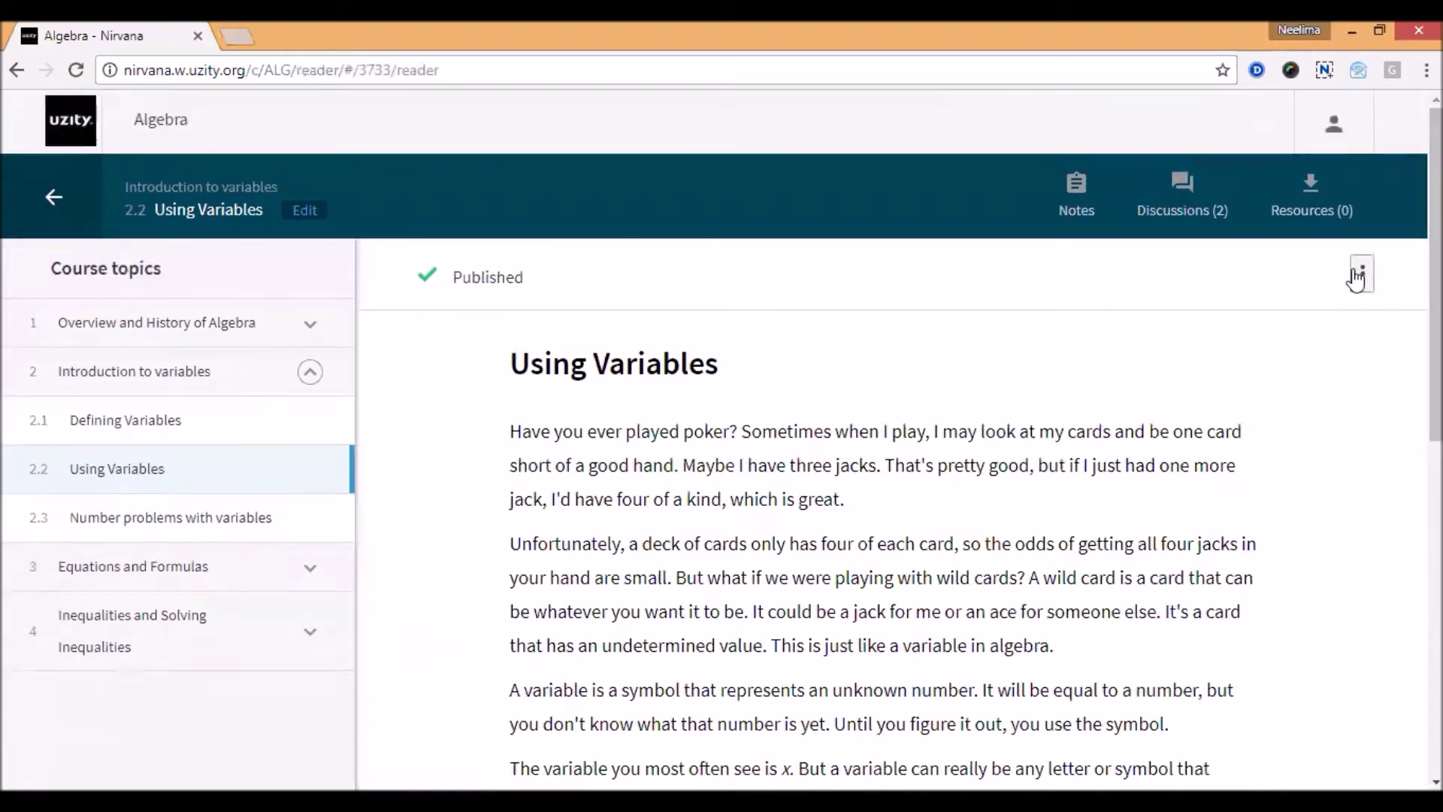
pyautogui.click(1360, 272)
pyautogui.click(1228, 333)
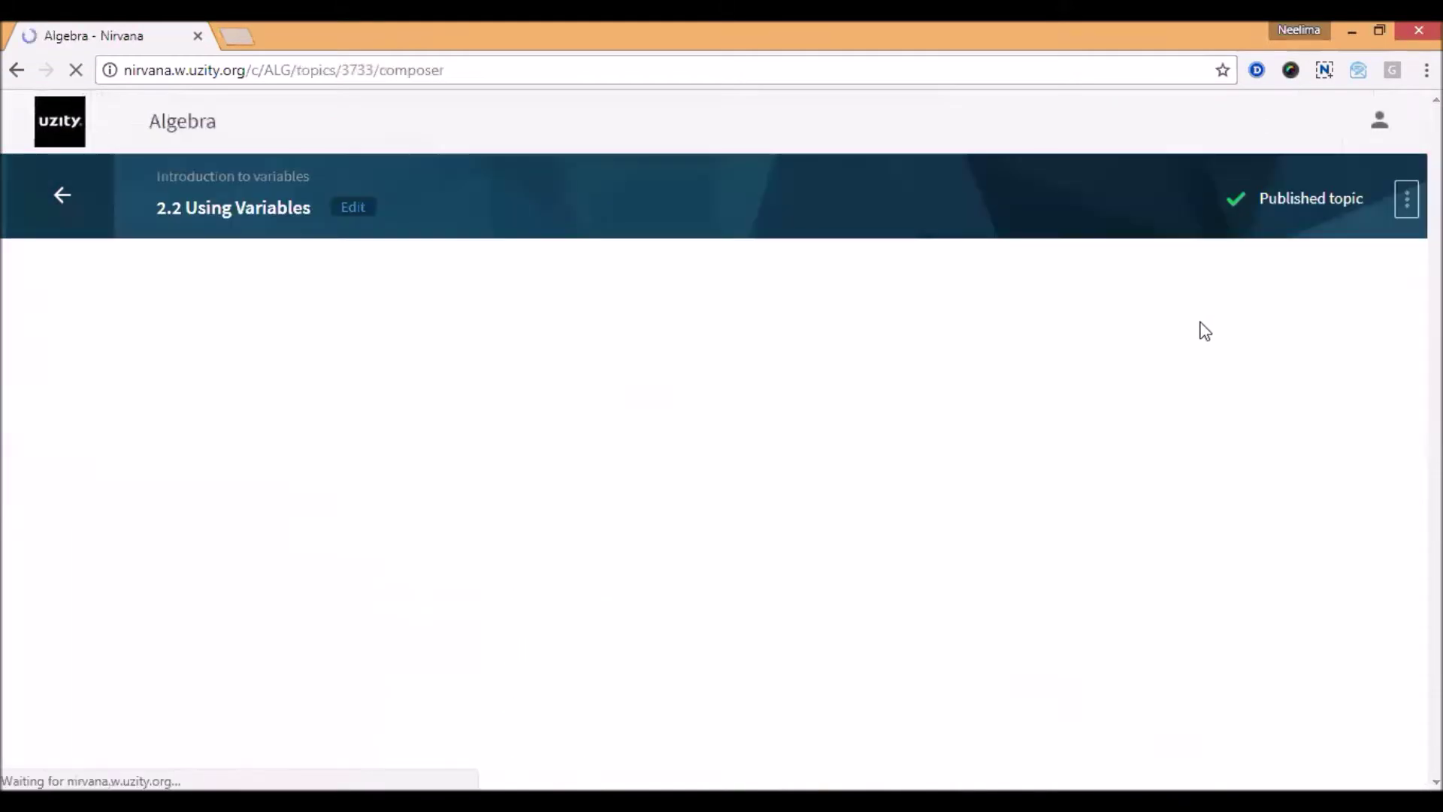
pyautogui.scroll(6, 1139, 485)
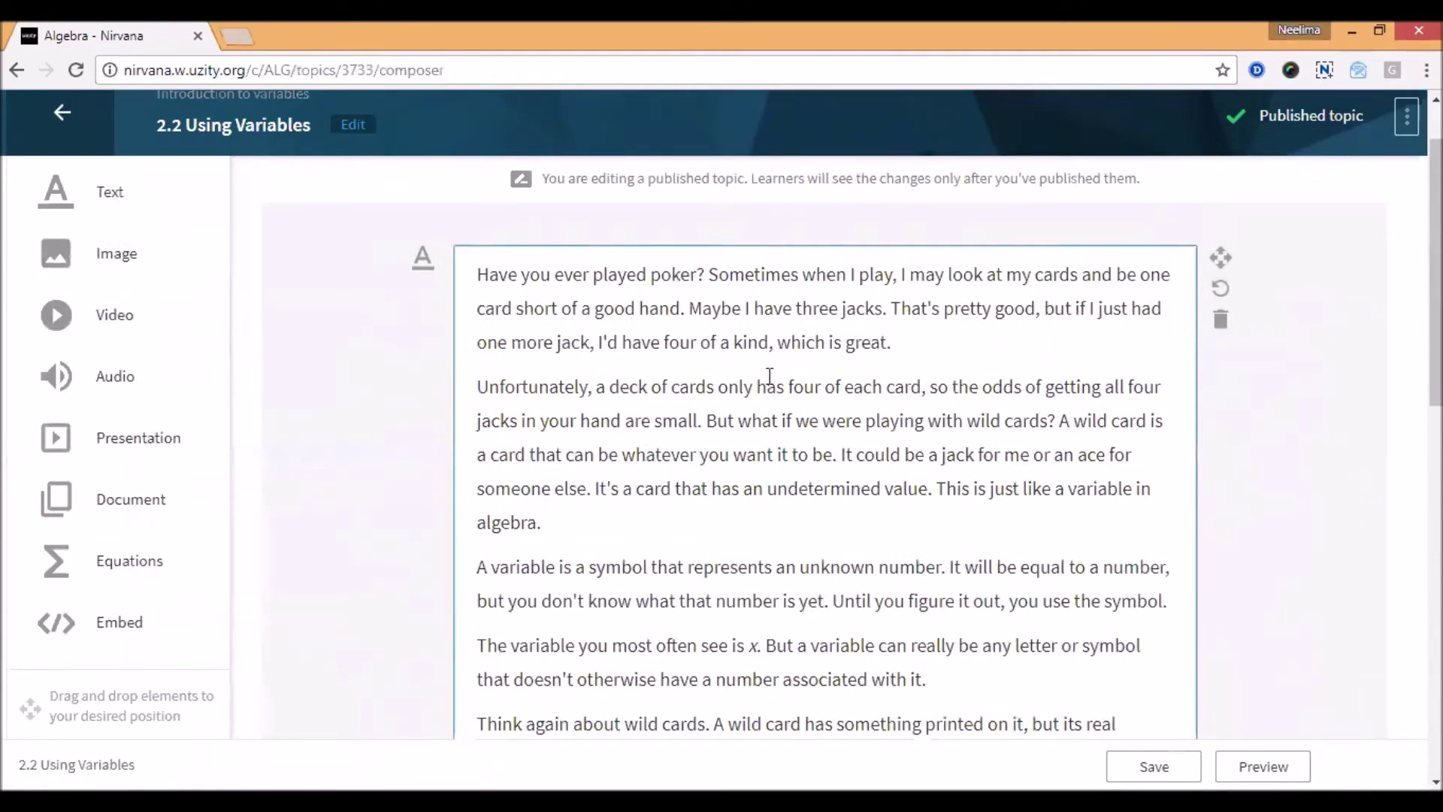
pyautogui.scroll(1, 413, 411)
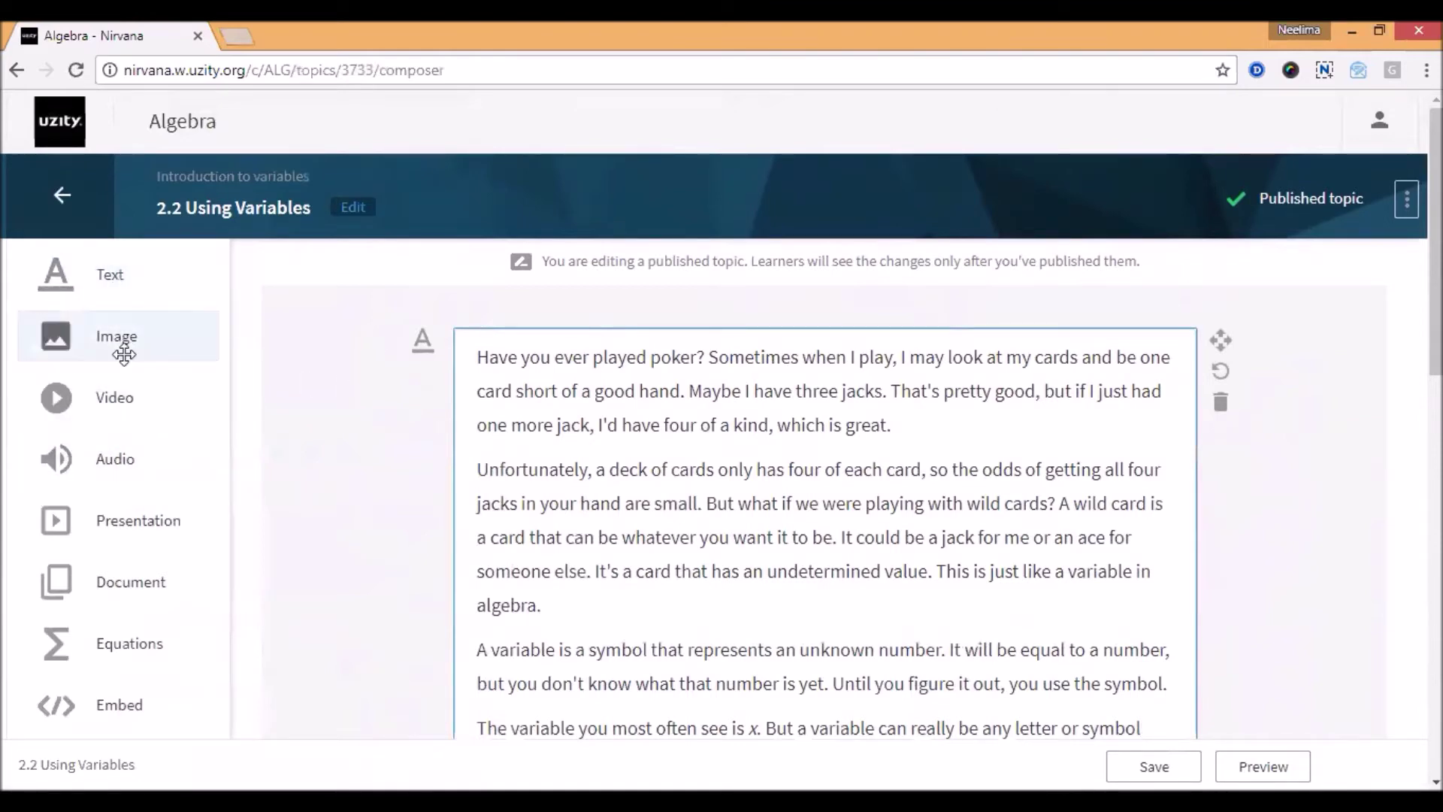
pyautogui.scroll(-1, 135, 393)
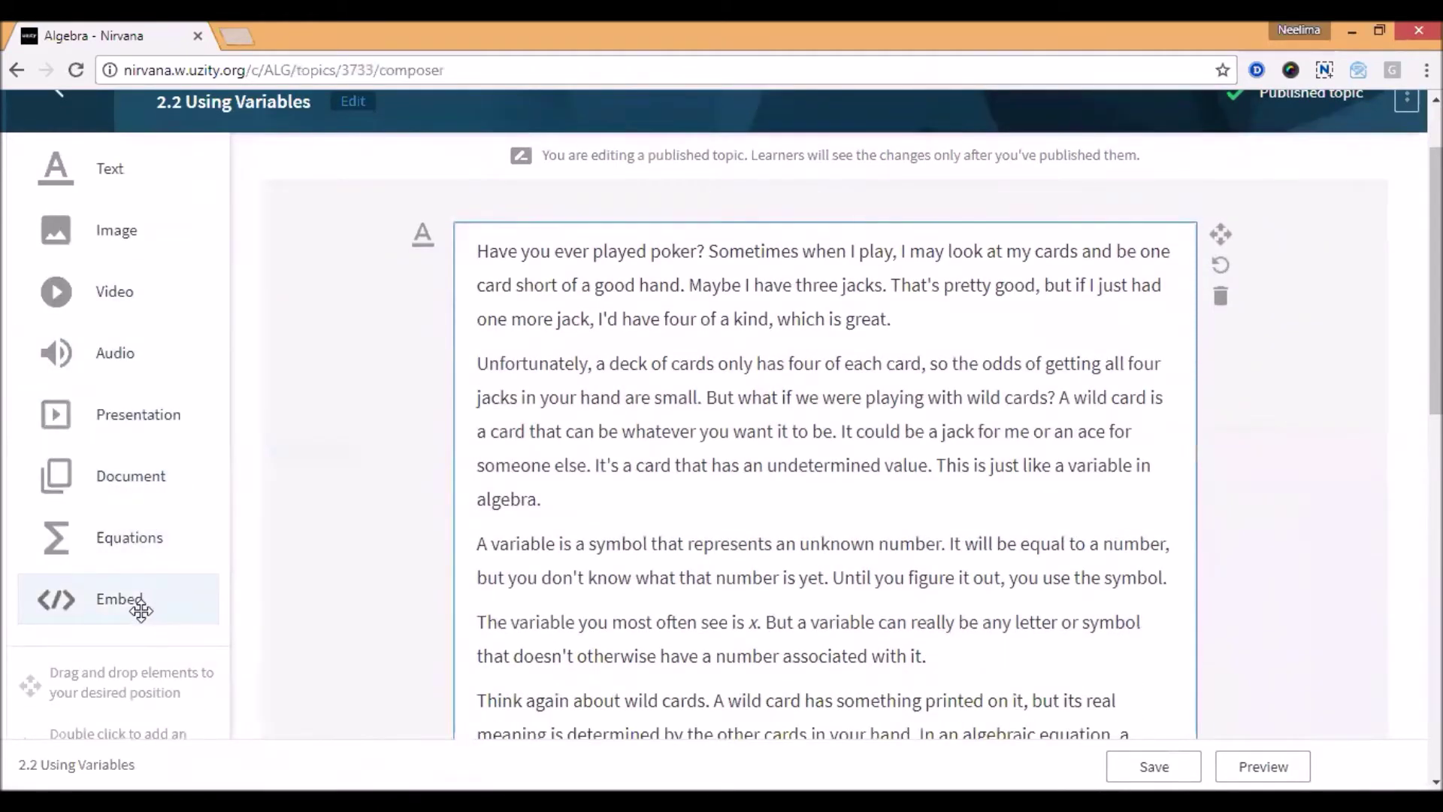
pyautogui.scroll(-10, 203, 509)
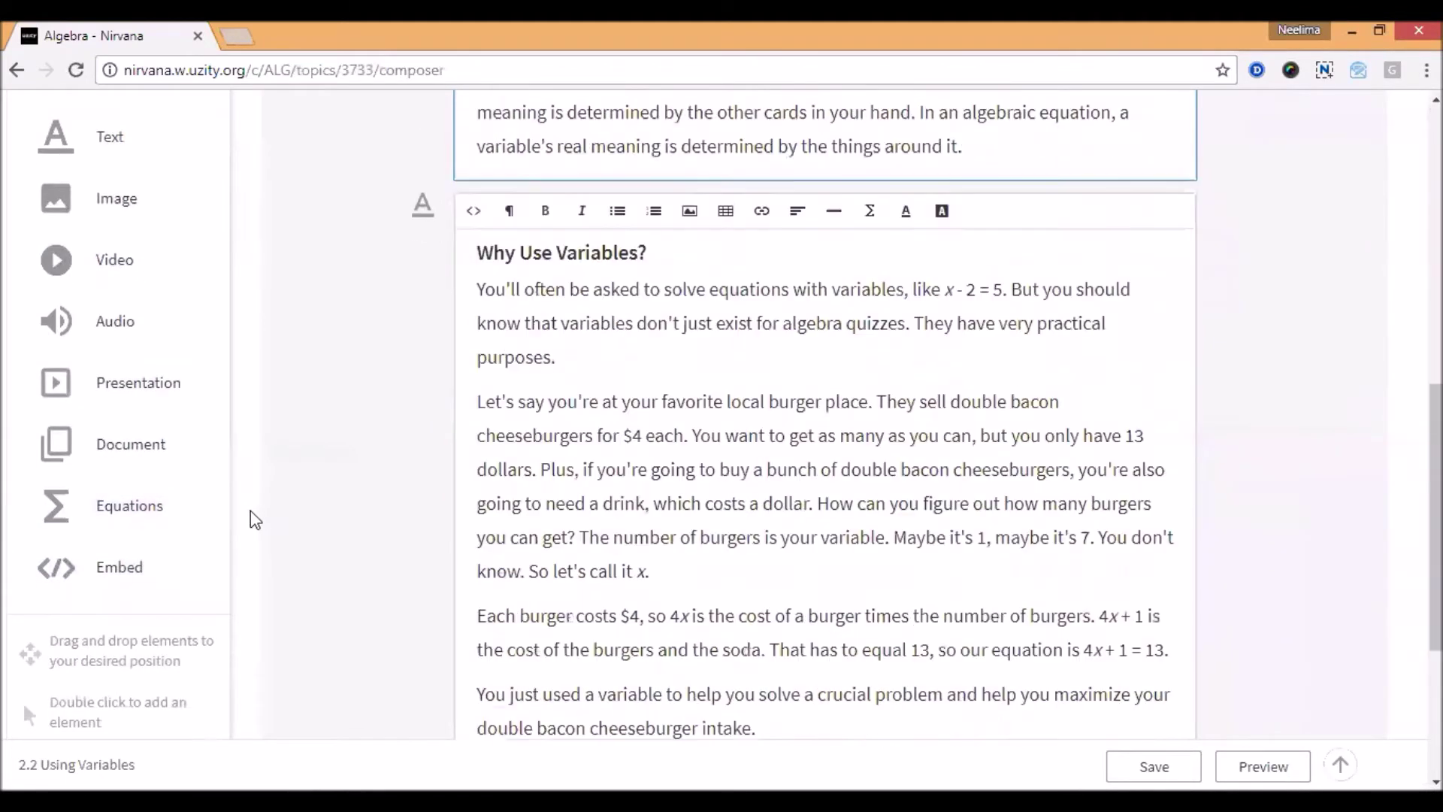
pyautogui.moveTo(105, 139); pyautogui.dragTo(597, 443)
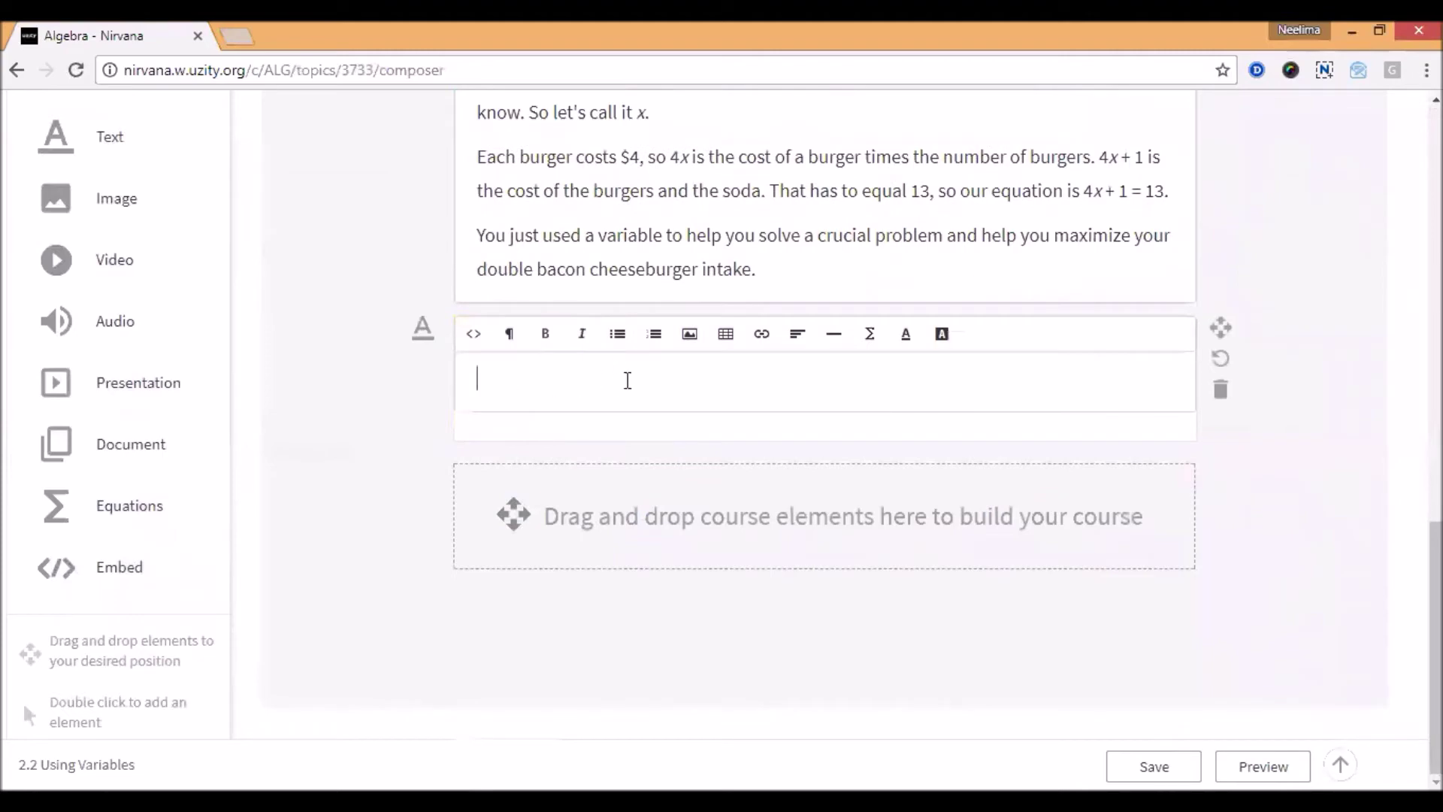
pyautogui.click(1221, 389)
pyautogui.click(817, 269)
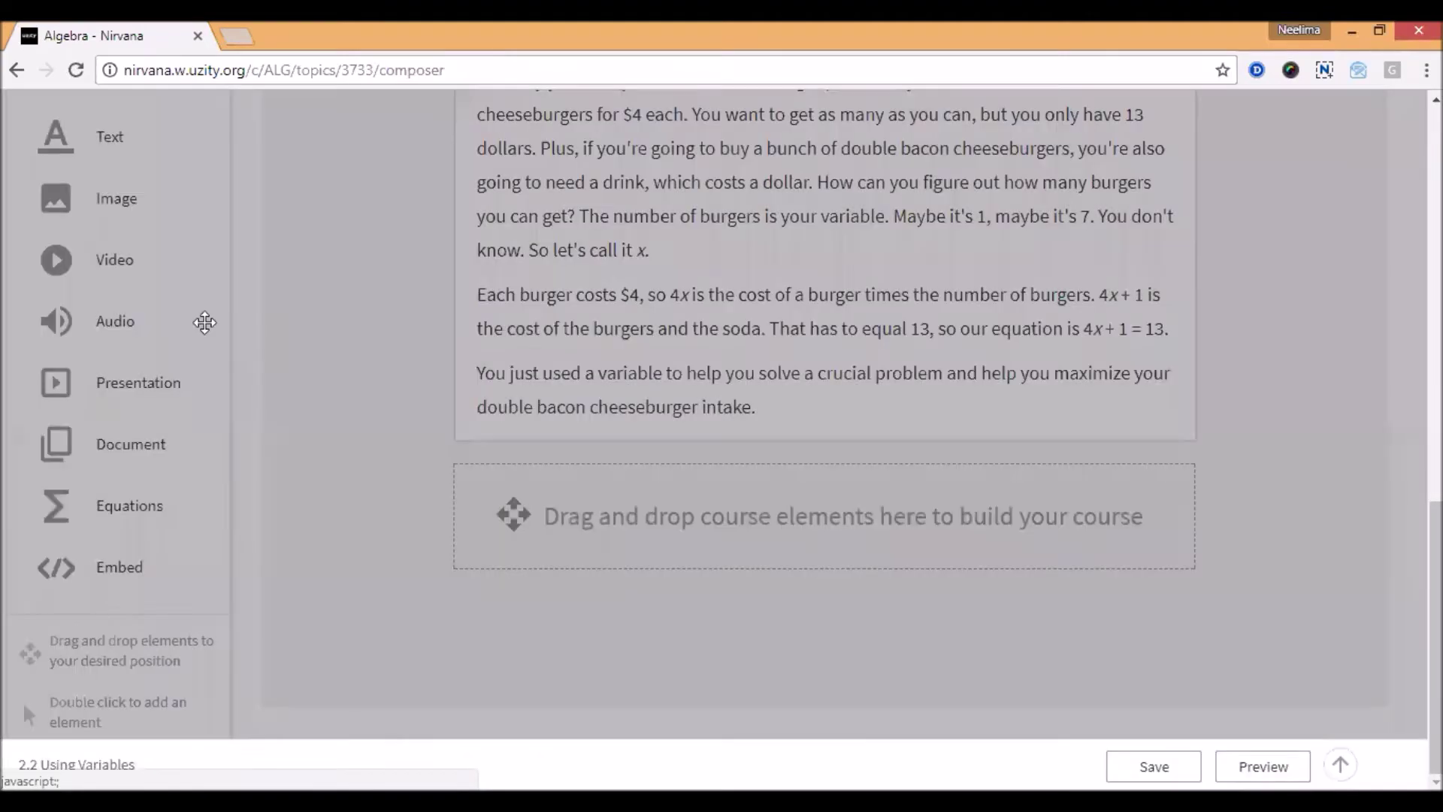
pyautogui.moveTo(118, 270); pyautogui.dragTo(770, 511)
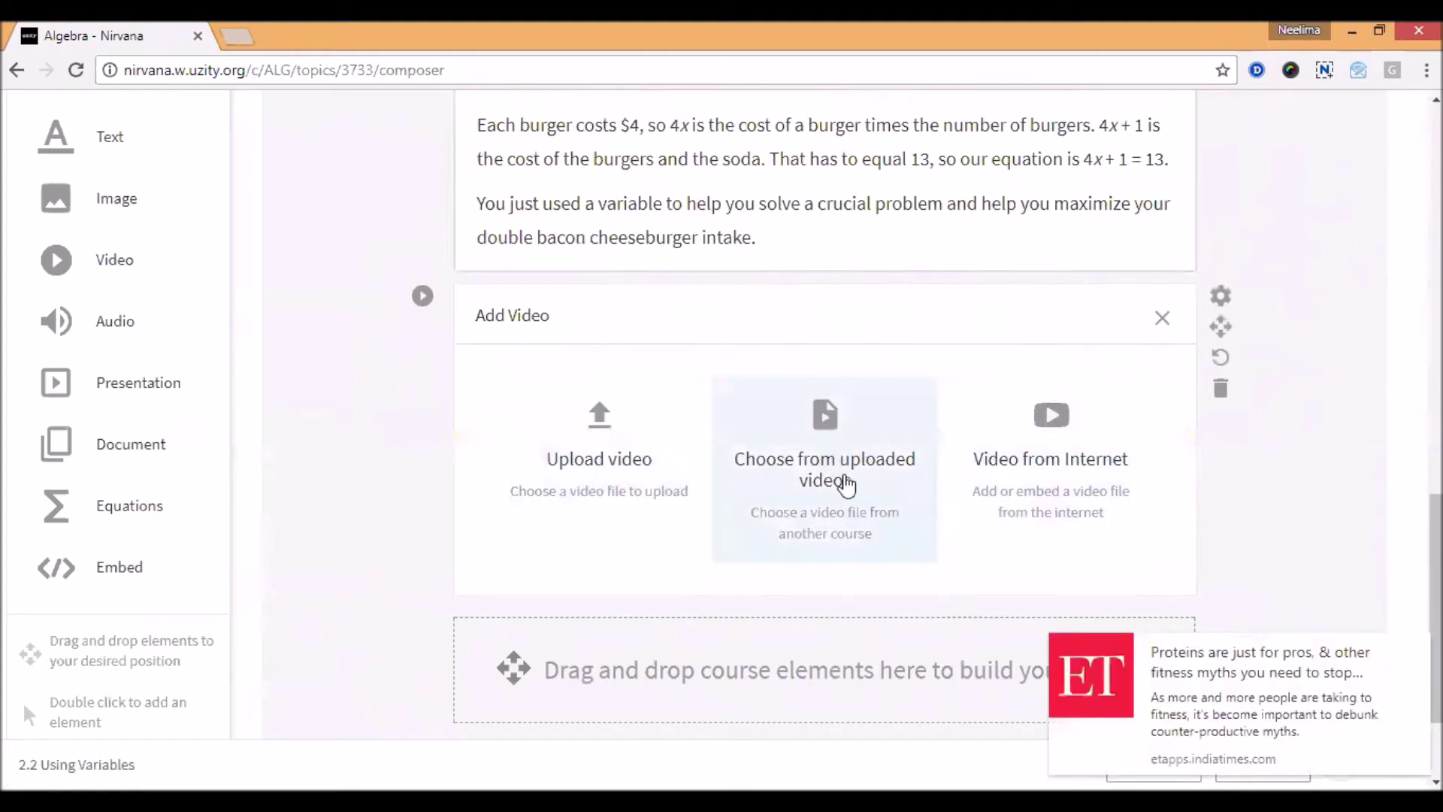
pyautogui.click(1014, 471)
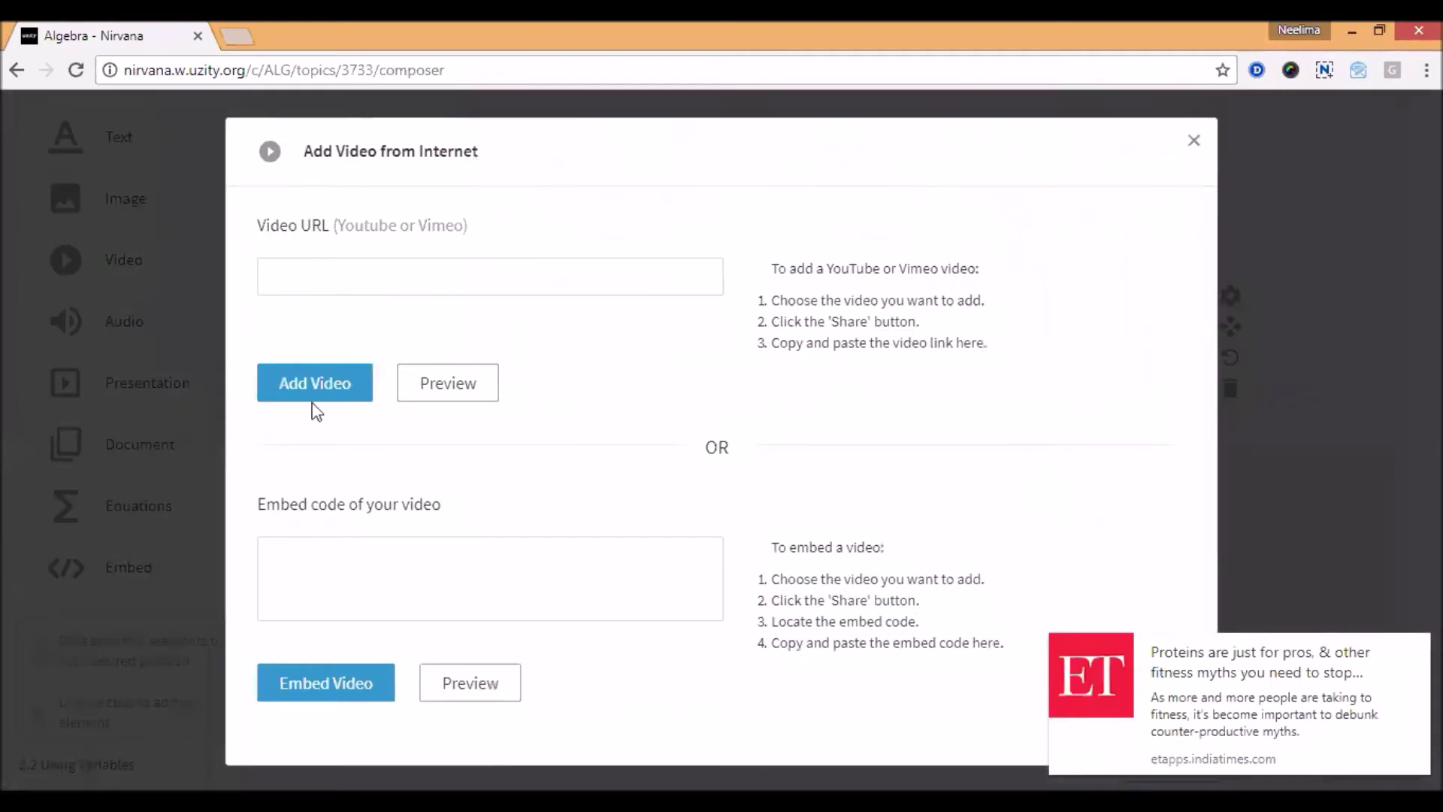
pyautogui.click(311, 272)
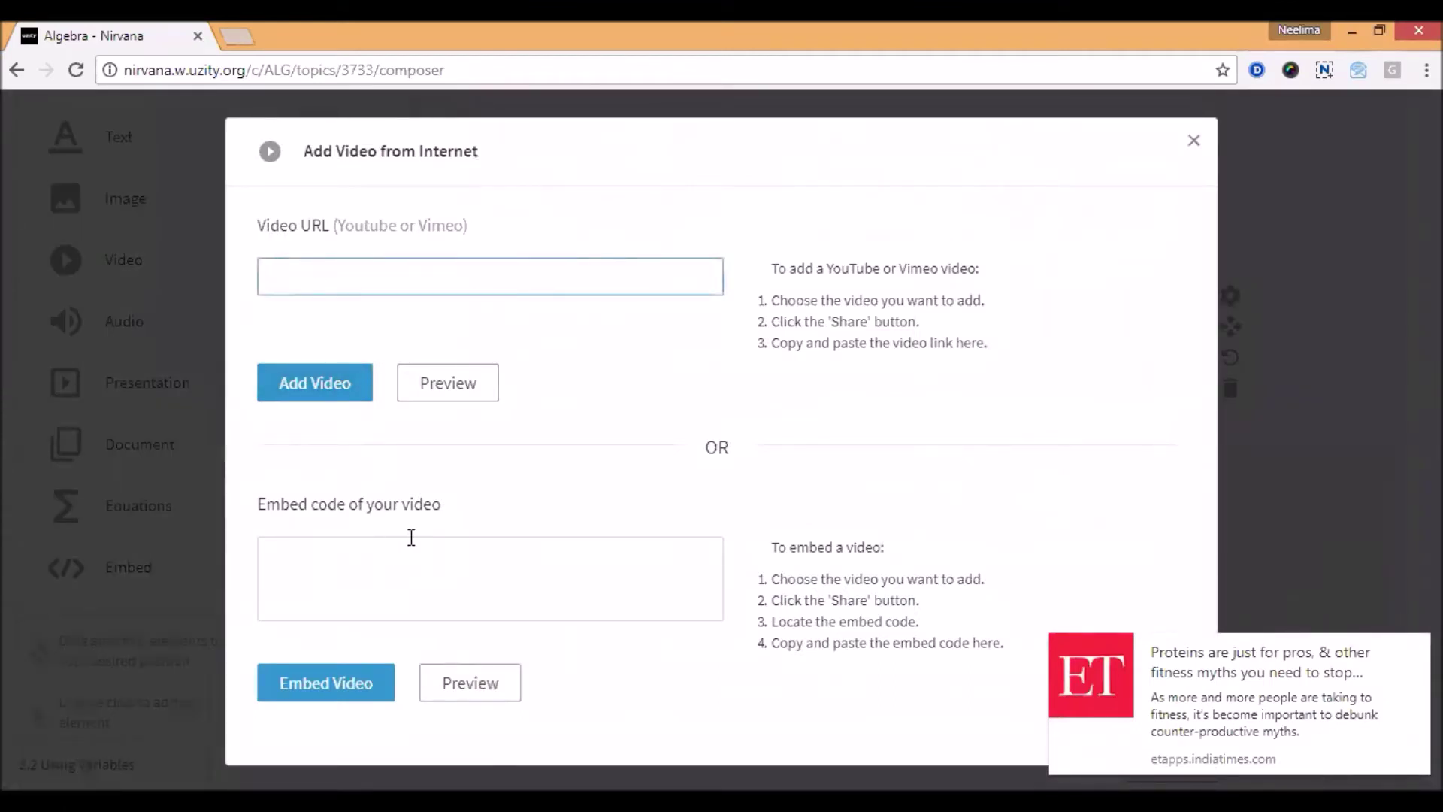
pyautogui.click(1194, 141)
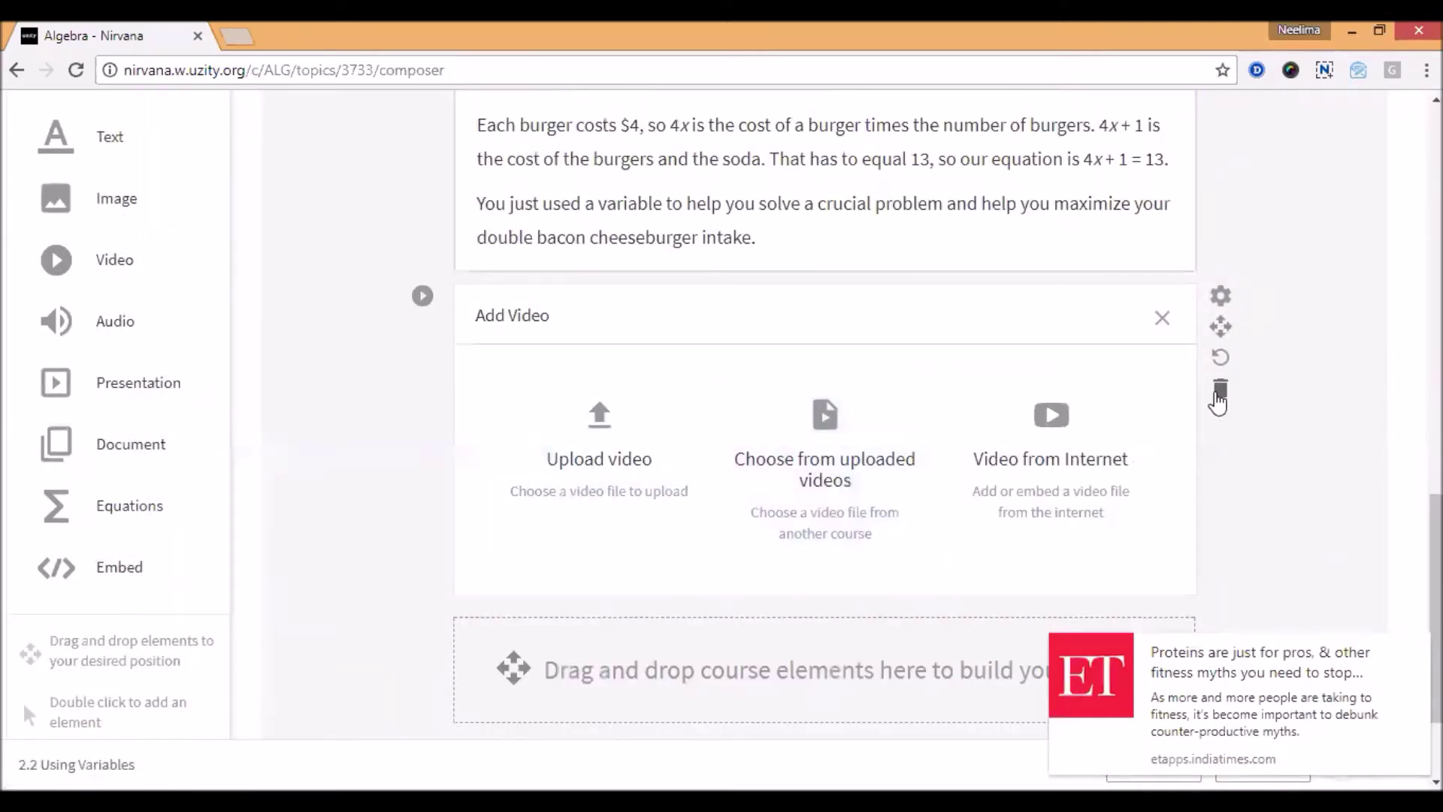
pyautogui.click(1219, 390)
pyautogui.click(840, 263)
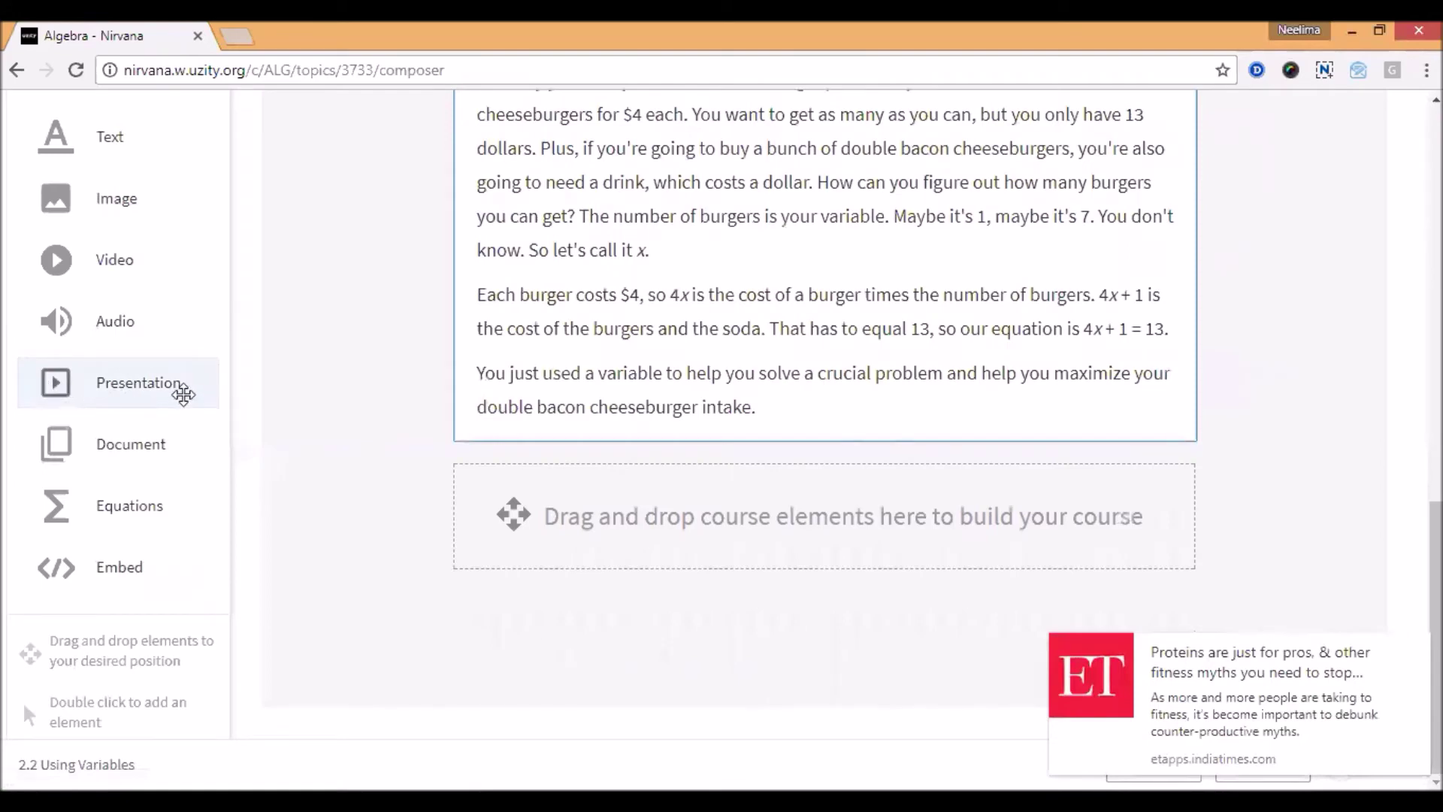
# - Upload Basic C Programs.pdf below the burger example as a document named 'Basic C programs'
pyautogui.moveTo(155, 436); pyautogui.dragTo(538, 515)
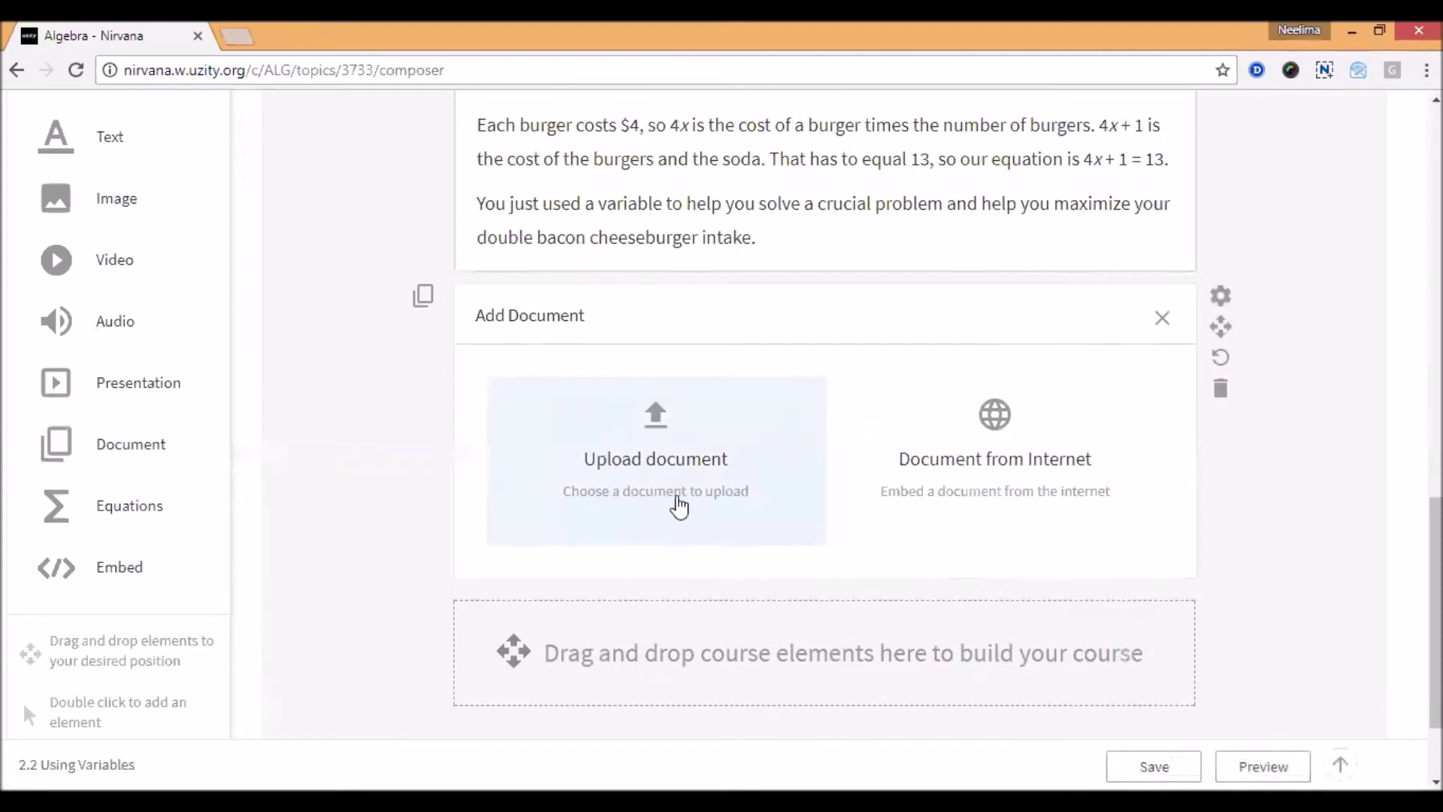
pyautogui.click(697, 490)
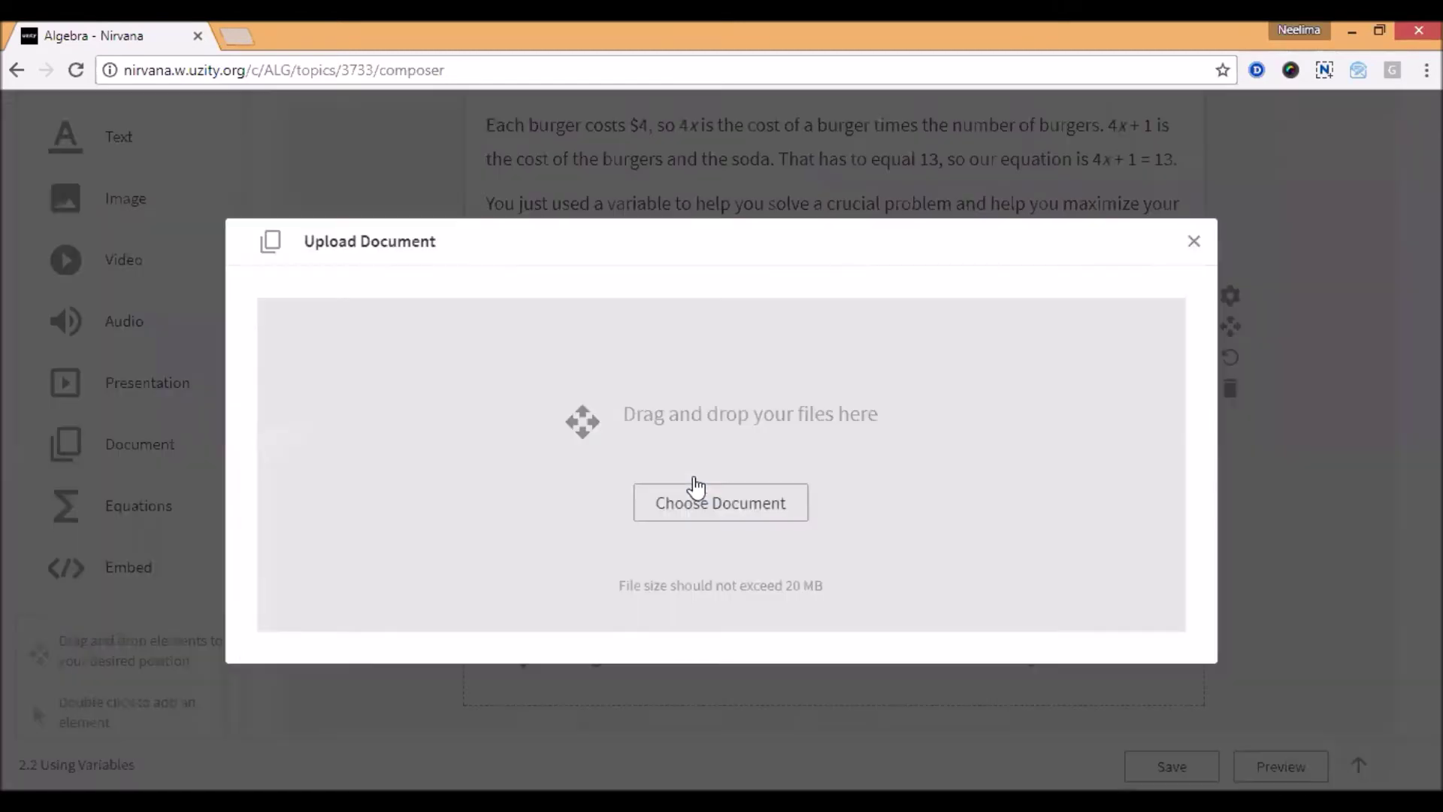
pyautogui.click(720, 503)
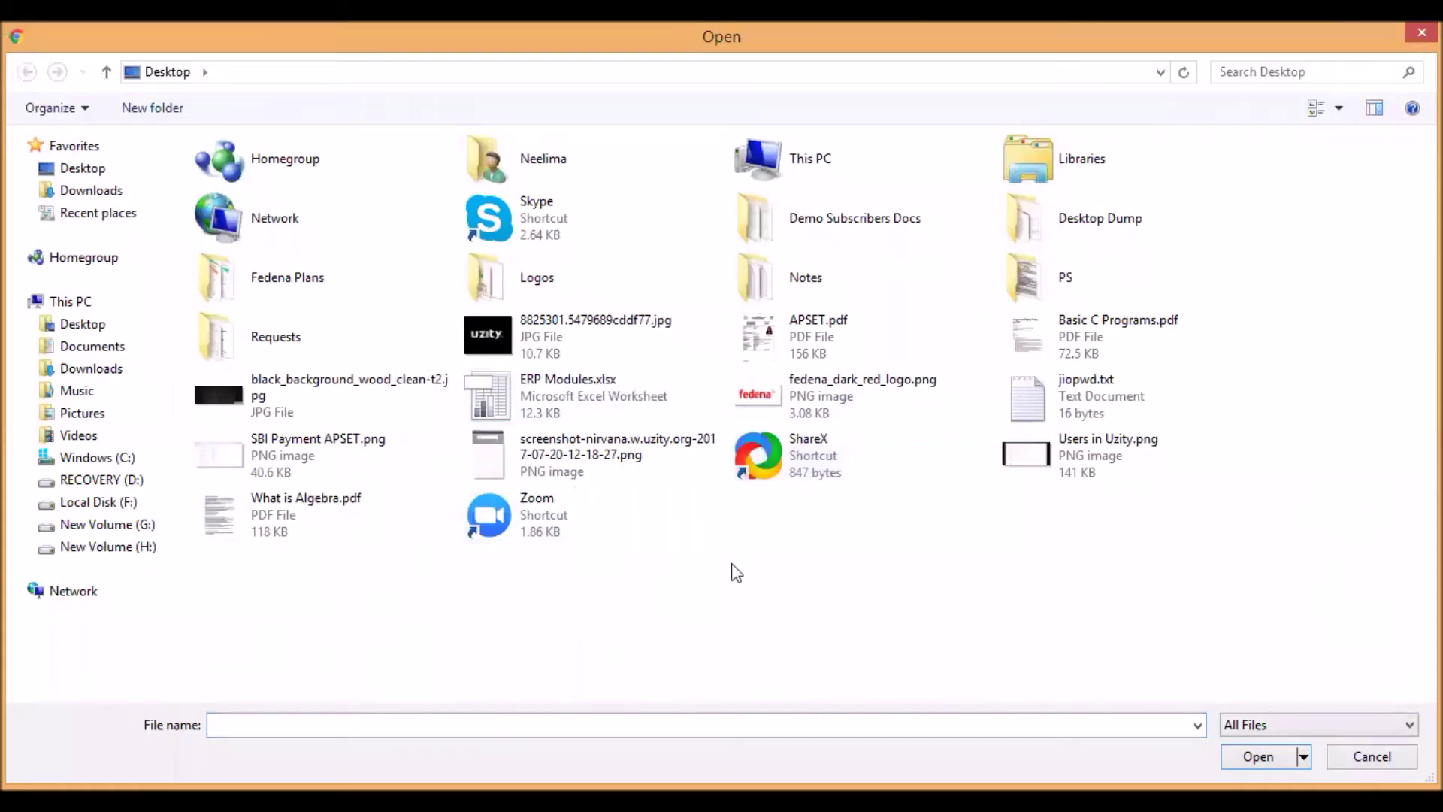
pyautogui.click(1160, 348)
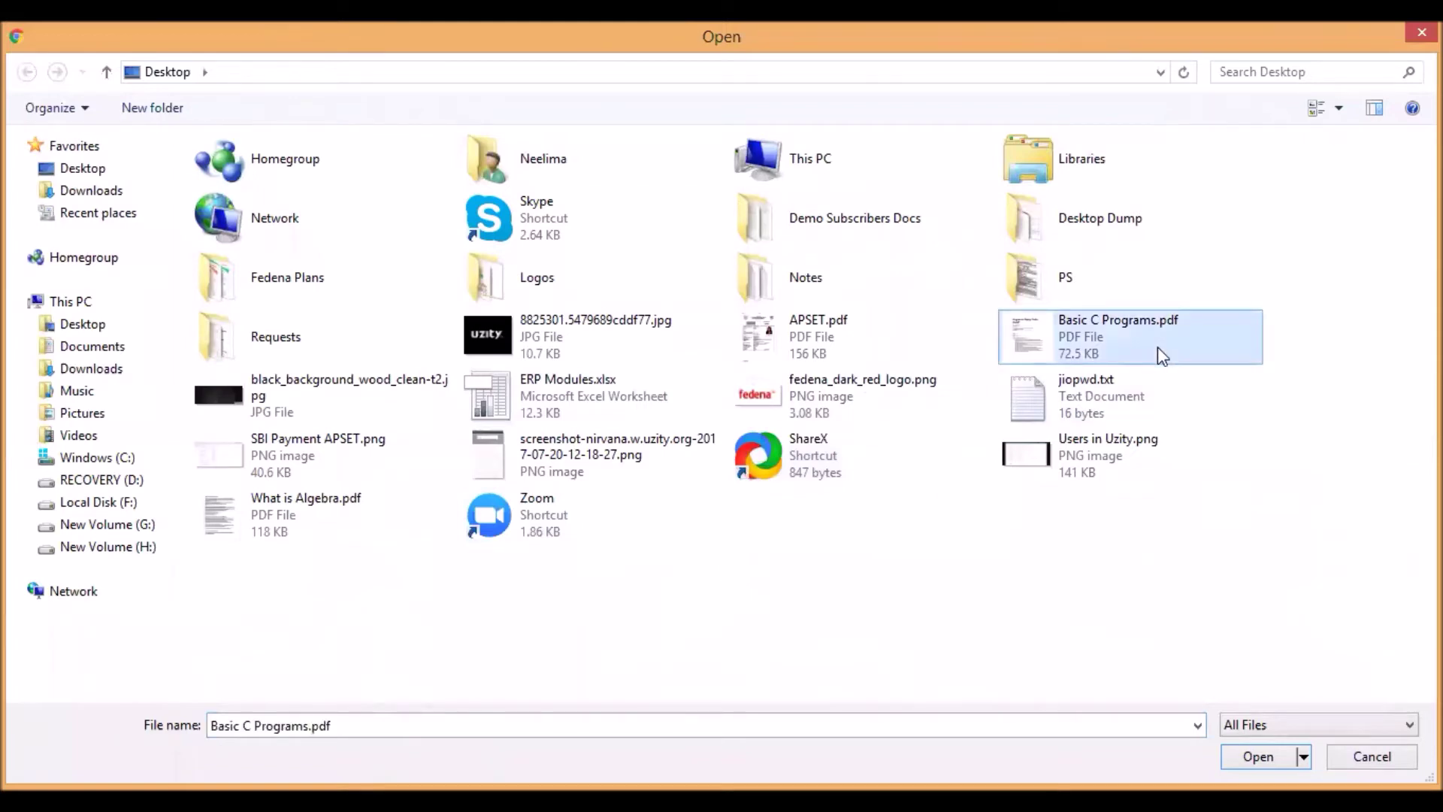
pyautogui.doubleClick(1157, 345)
pyautogui.click(622, 342)
pyautogui.write('Basic ')
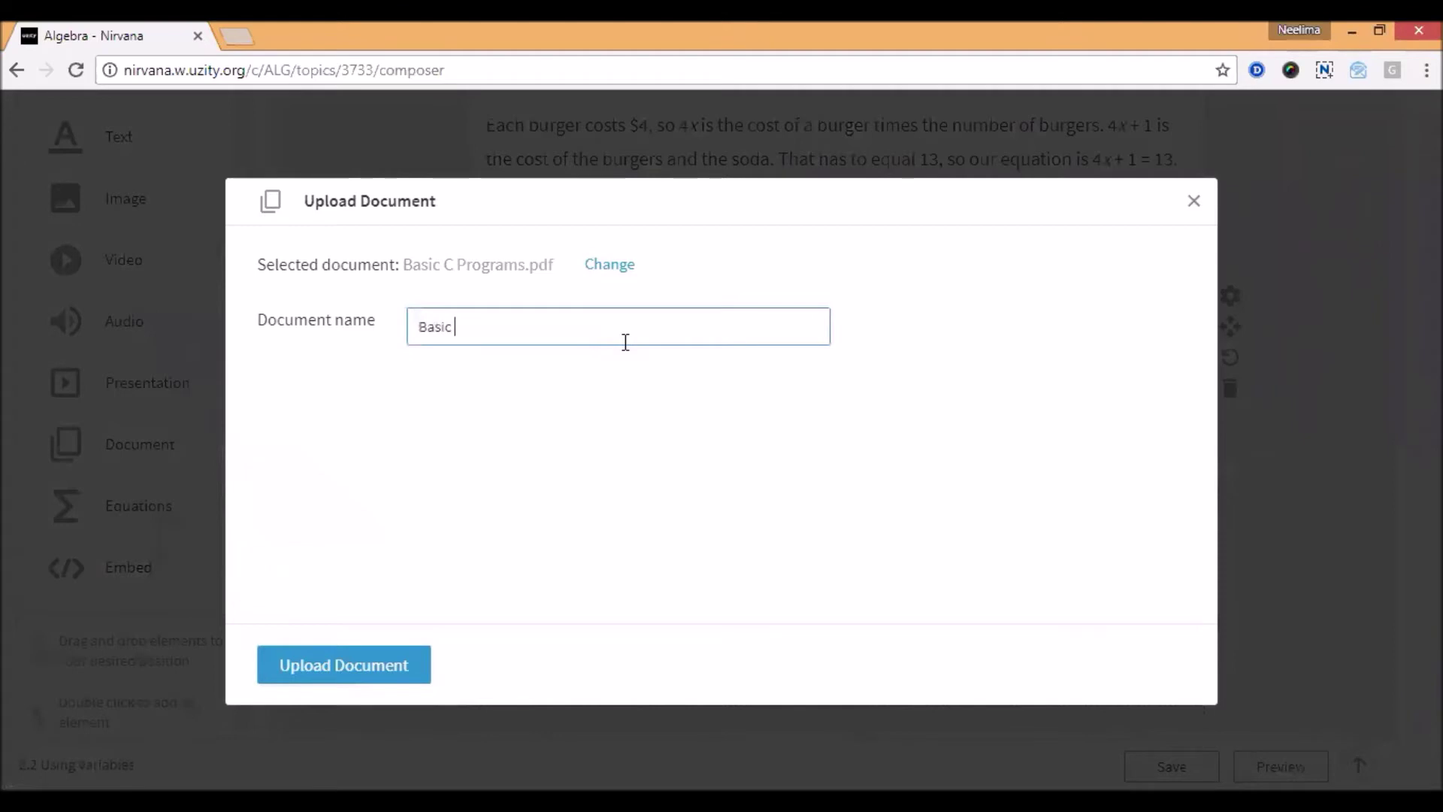
pyautogui.write('C prog')
pyautogui.click(354, 675)
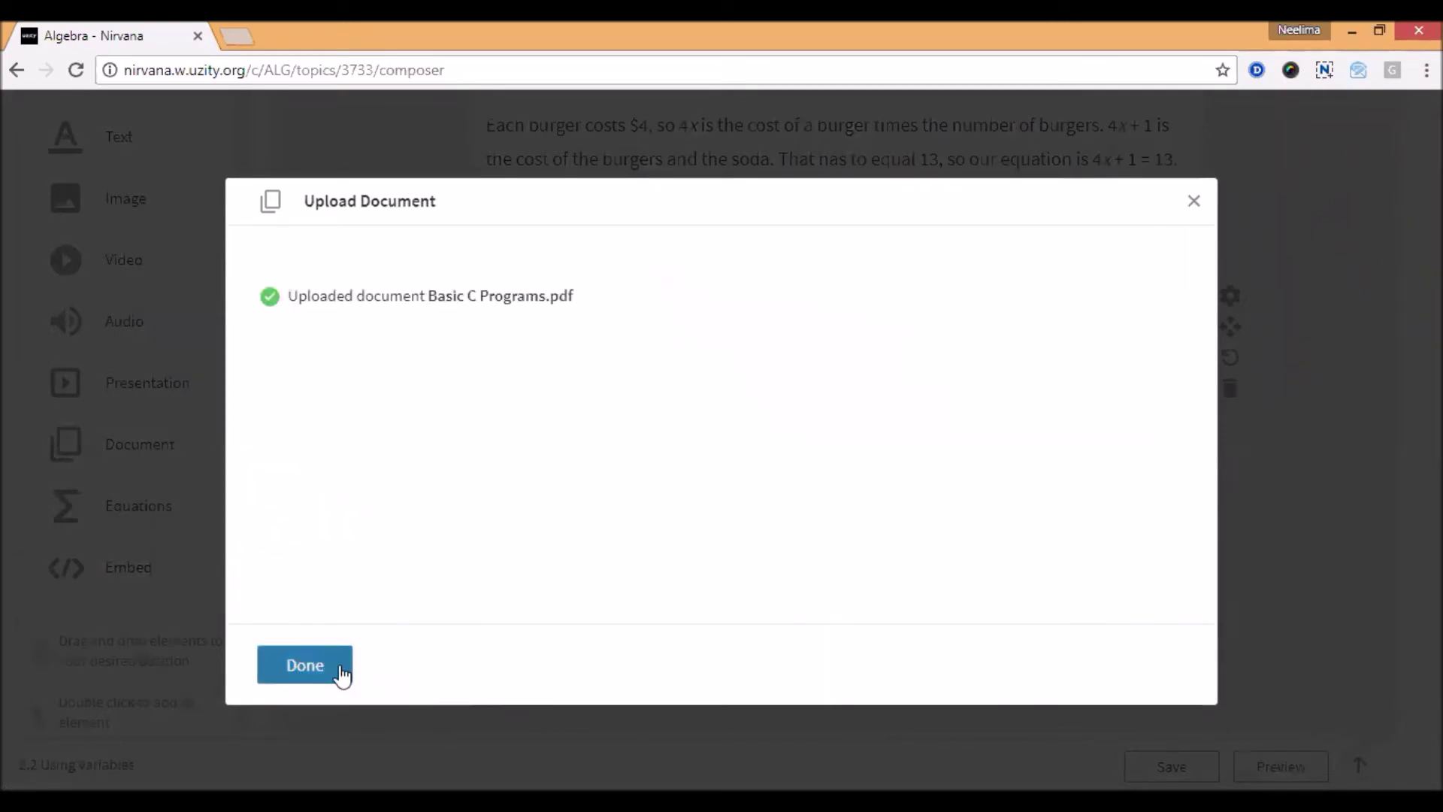
pyautogui.click(339, 669)
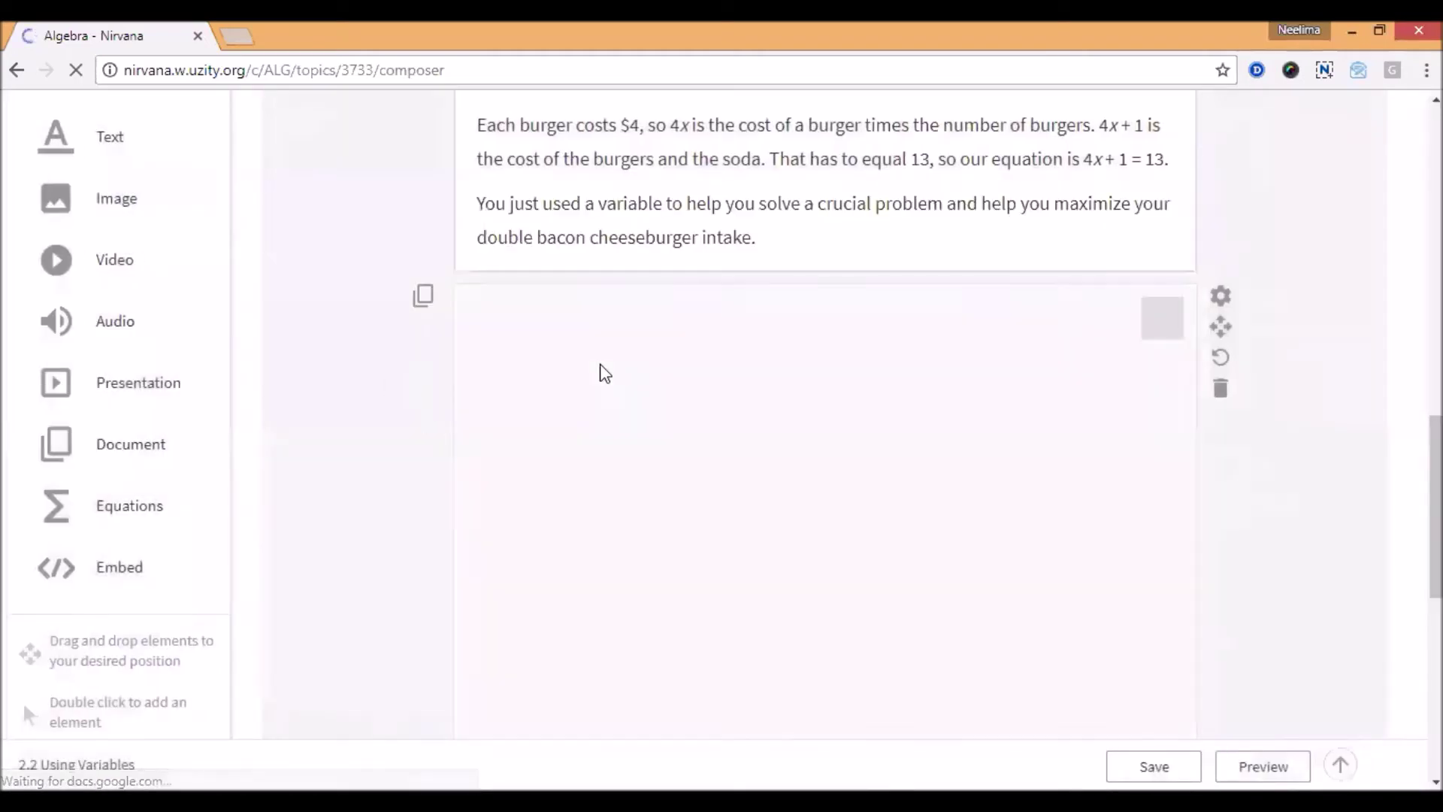
pyautogui.scroll(-3, 860, 560)
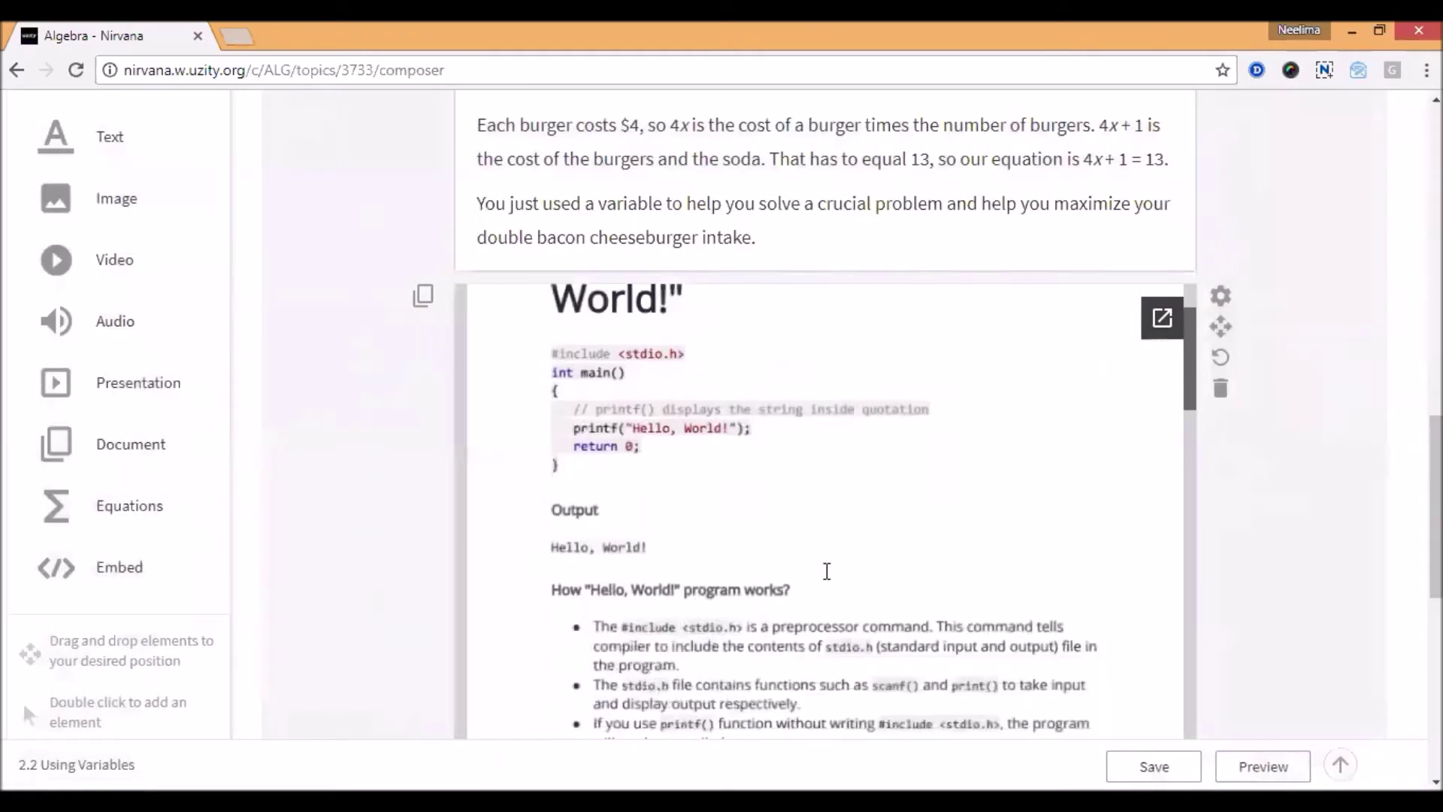
pyautogui.scroll(-15, 487, 526)
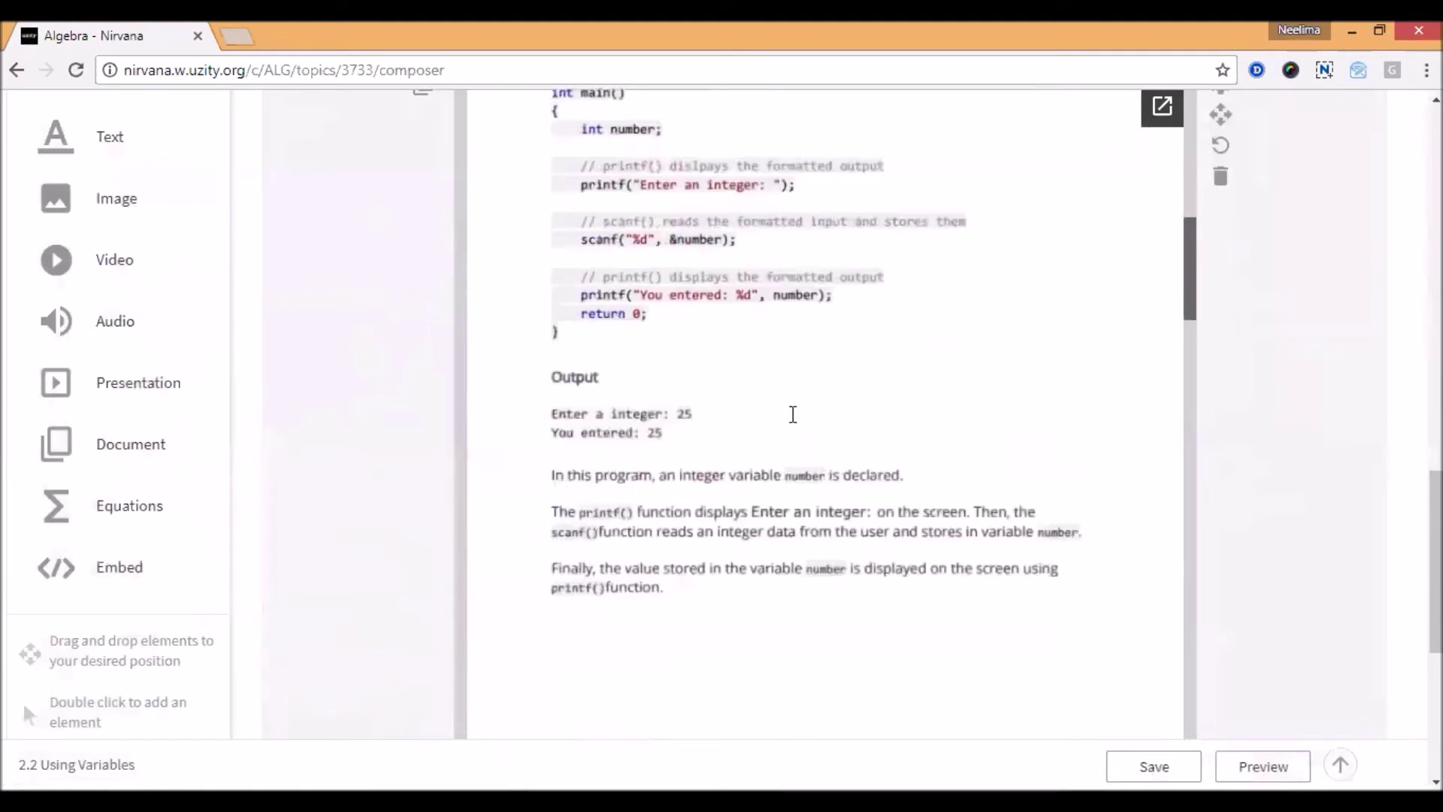
pyautogui.scroll(-15, 793, 414)
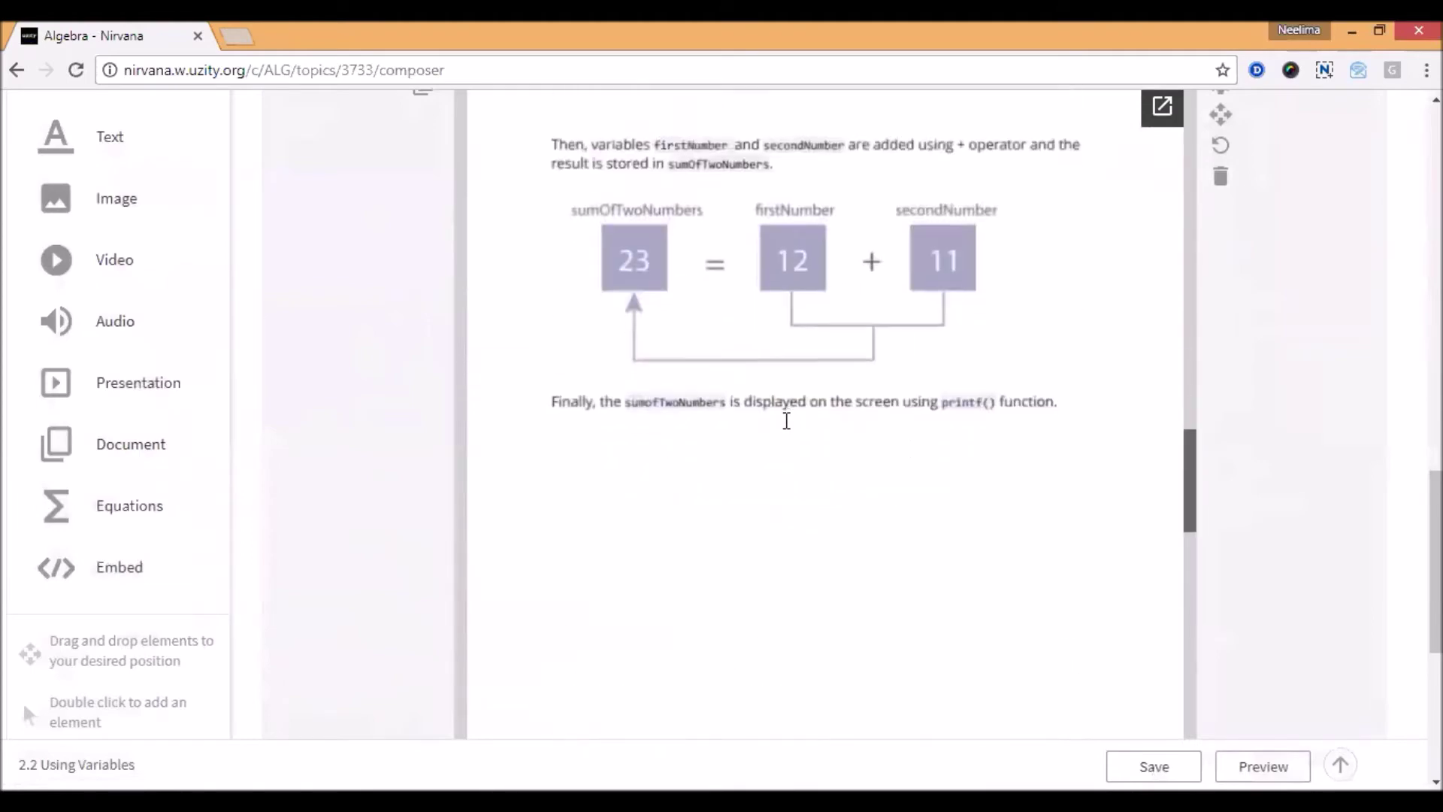
pyautogui.scroll(-15, 784, 412)
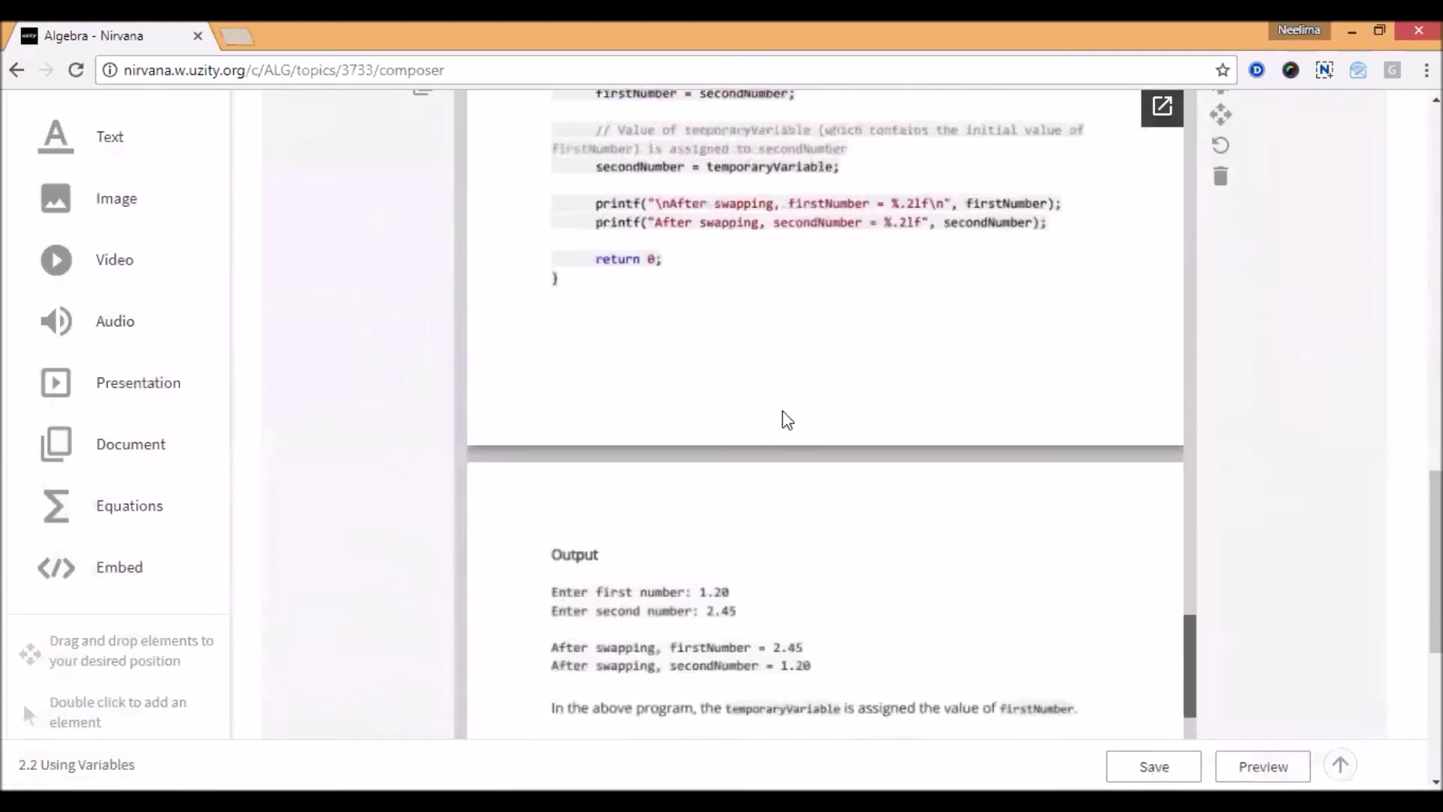
pyautogui.scroll(-5, 783, 412)
pyautogui.scroll(15, 784, 410)
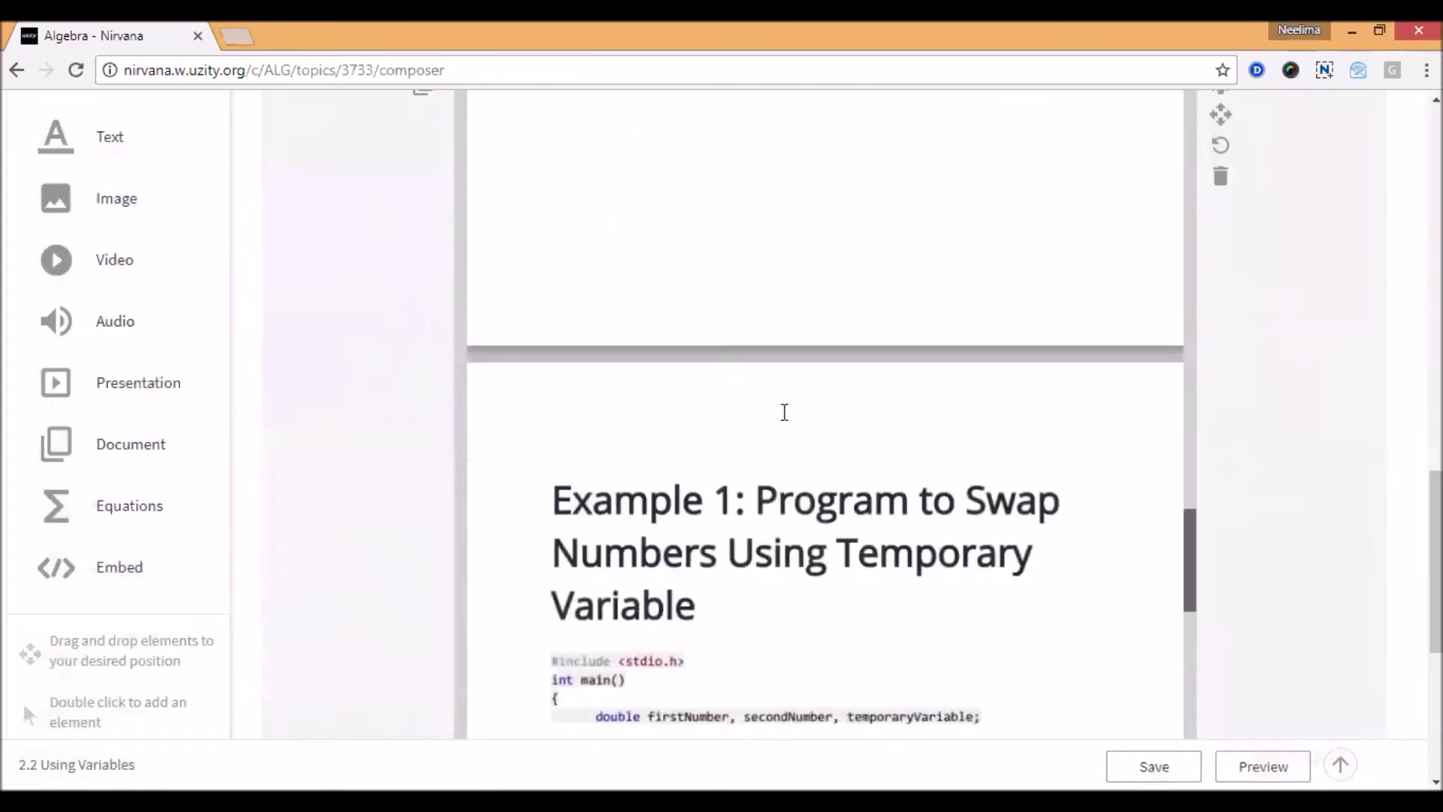
pyautogui.scroll(20, 676, 436)
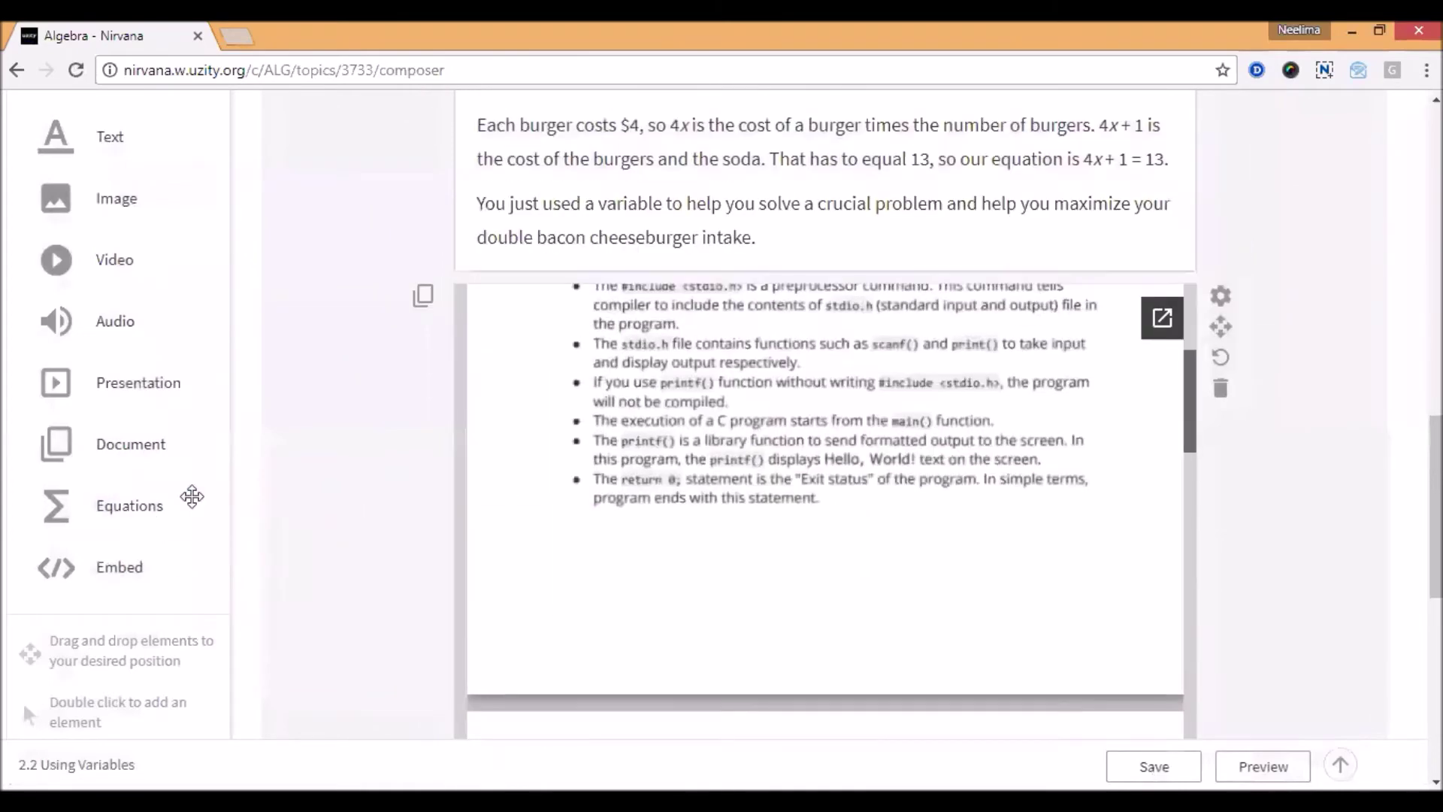
pyautogui.scroll(-5, 280, 508)
pyautogui.moveTo(142, 493); pyautogui.dragTo(831, 470)
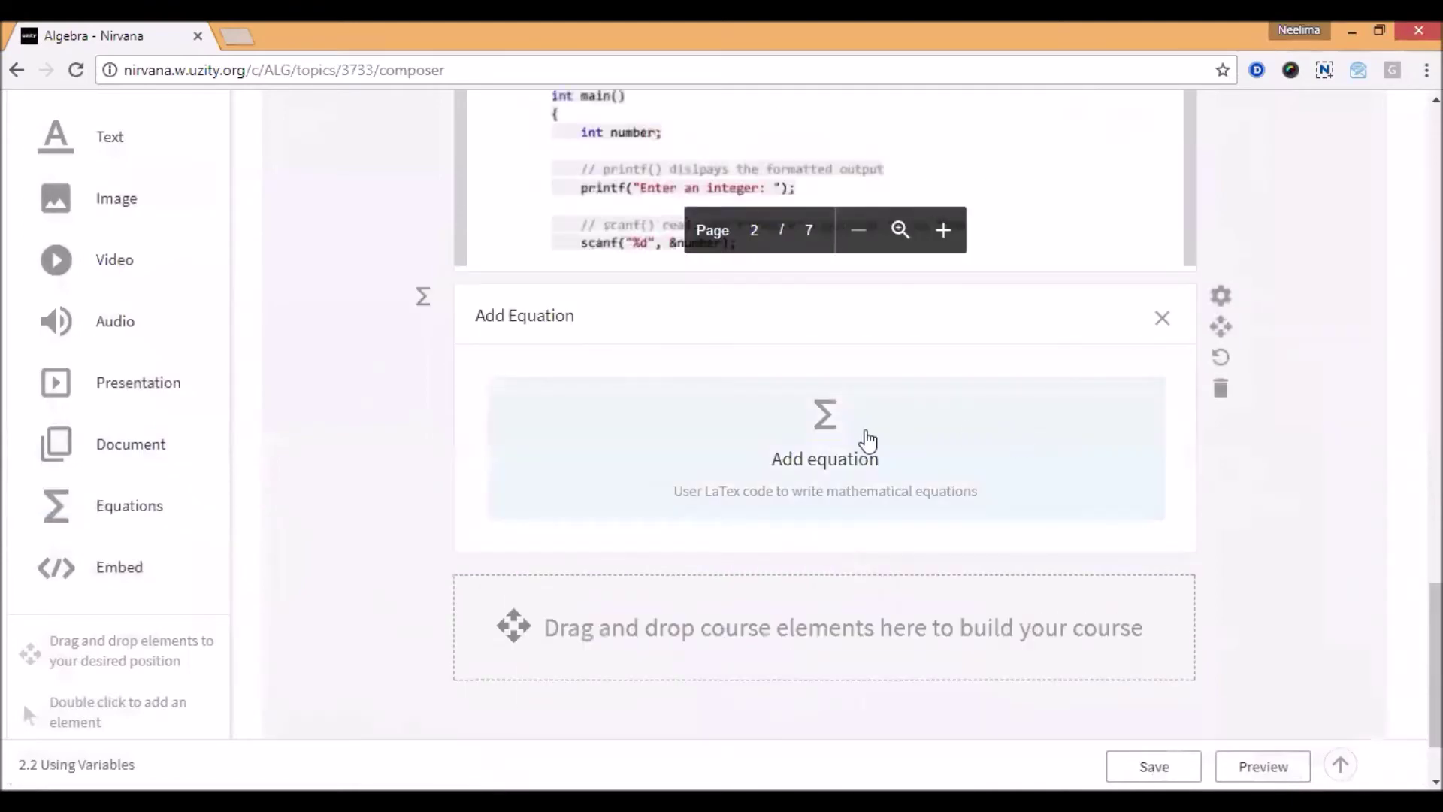
# - Open the equation editor's toolbox and try the superscript template
pyautogui.click(776, 434)
pyautogui.click(522, 427)
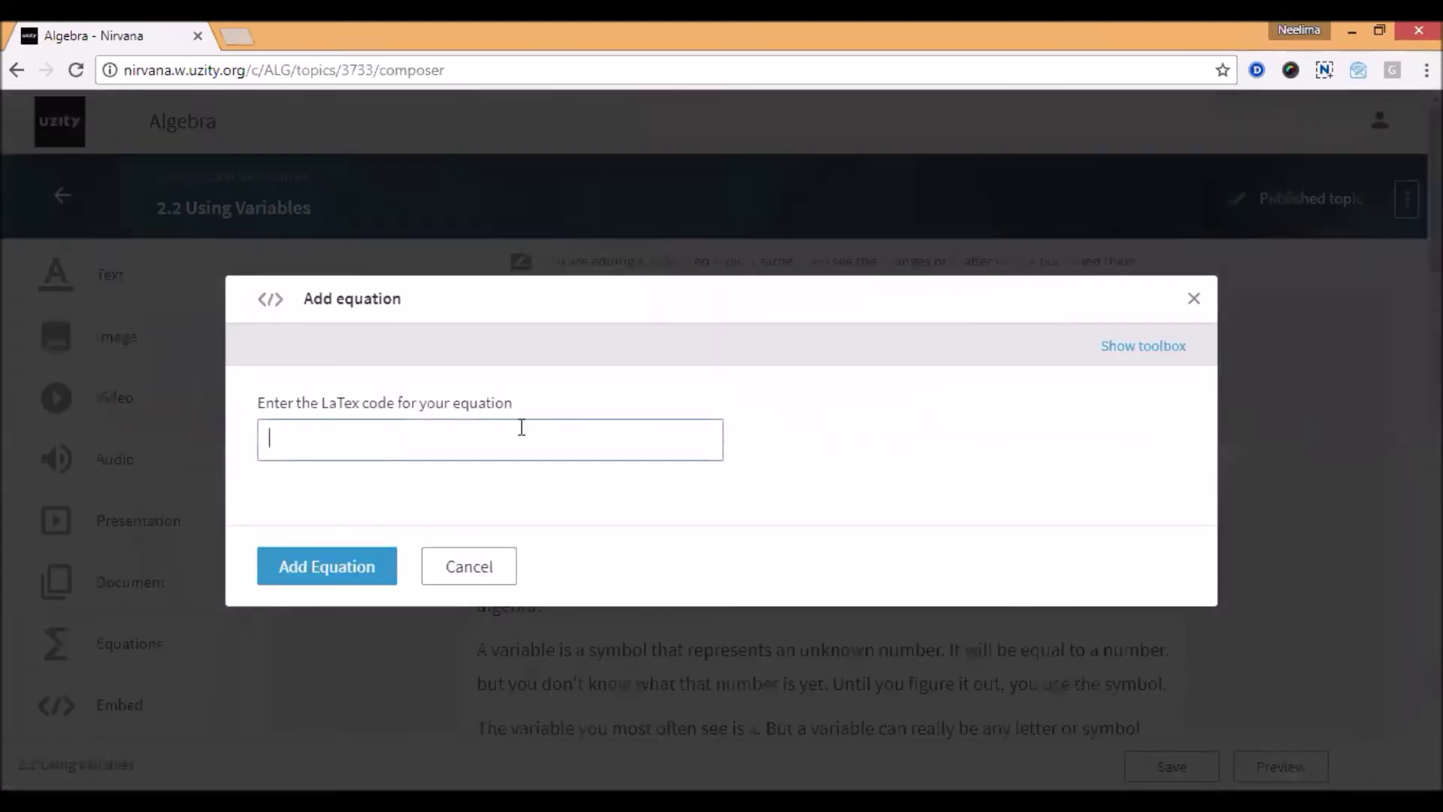
pyautogui.click(1103, 347)
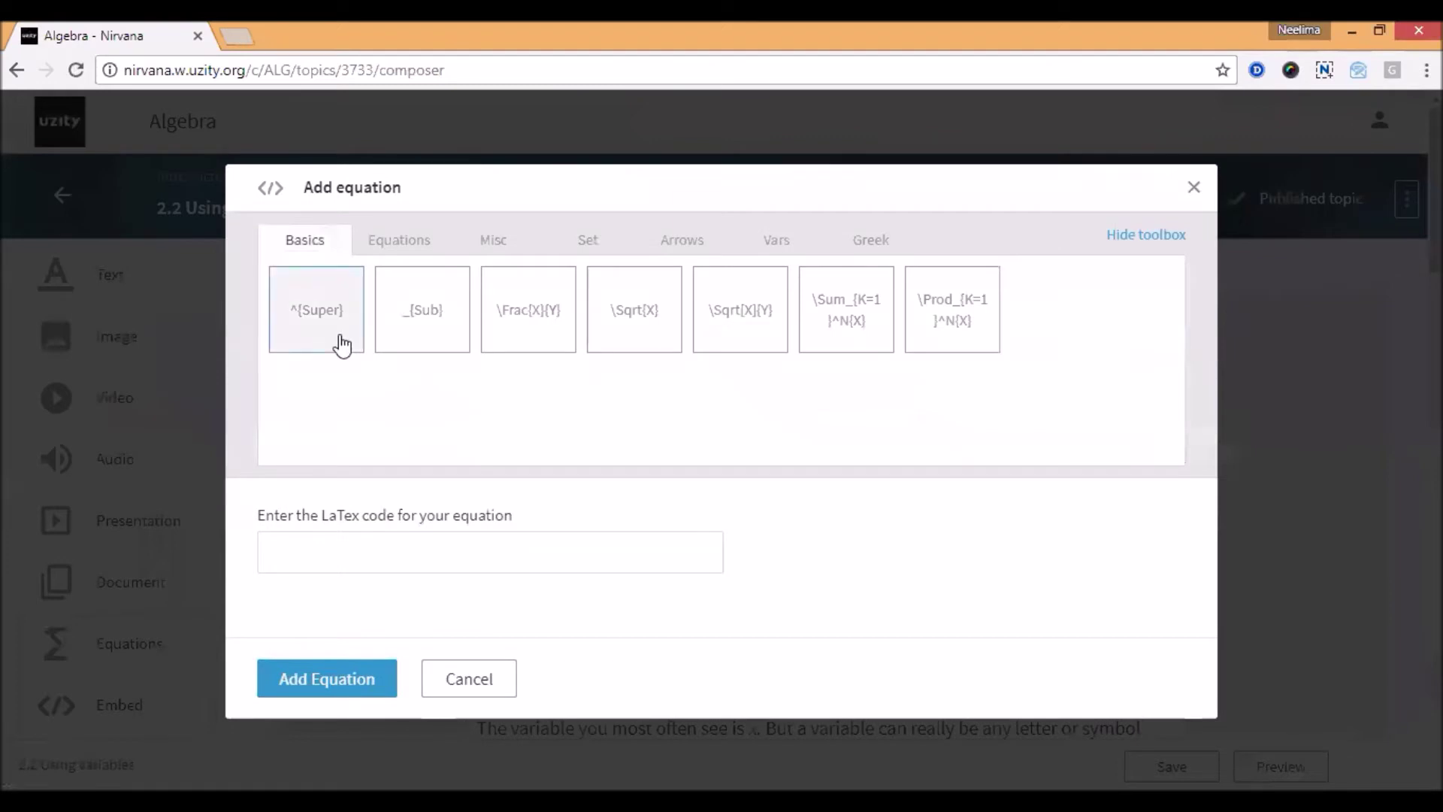
pyautogui.click(341, 344)
# - Browse the Equations, Misc, Set, Arrows and Vars groups, then close without adding and exit
pyautogui.click(435, 222)
pyautogui.click(503, 223)
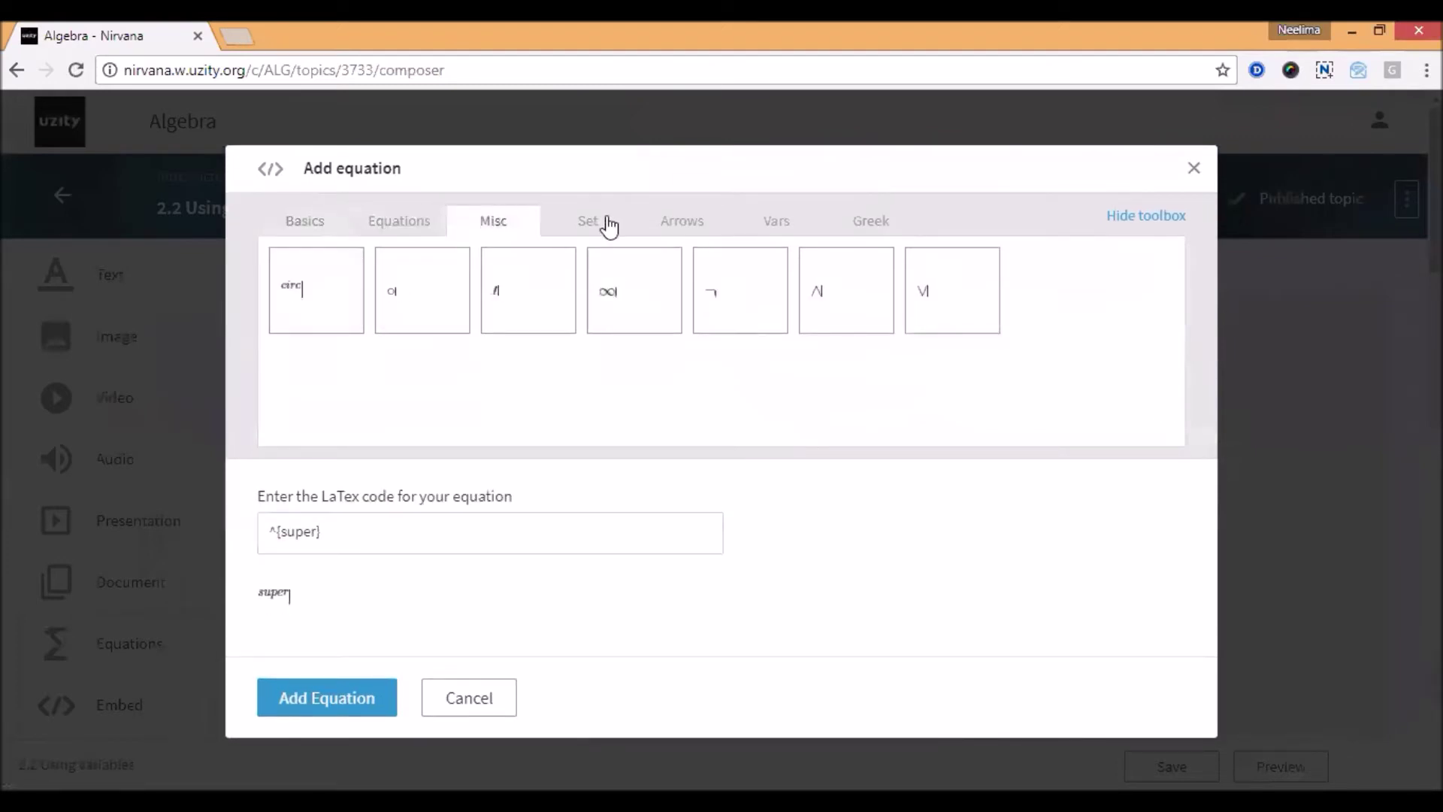
pyautogui.click(608, 226)
pyautogui.click(666, 227)
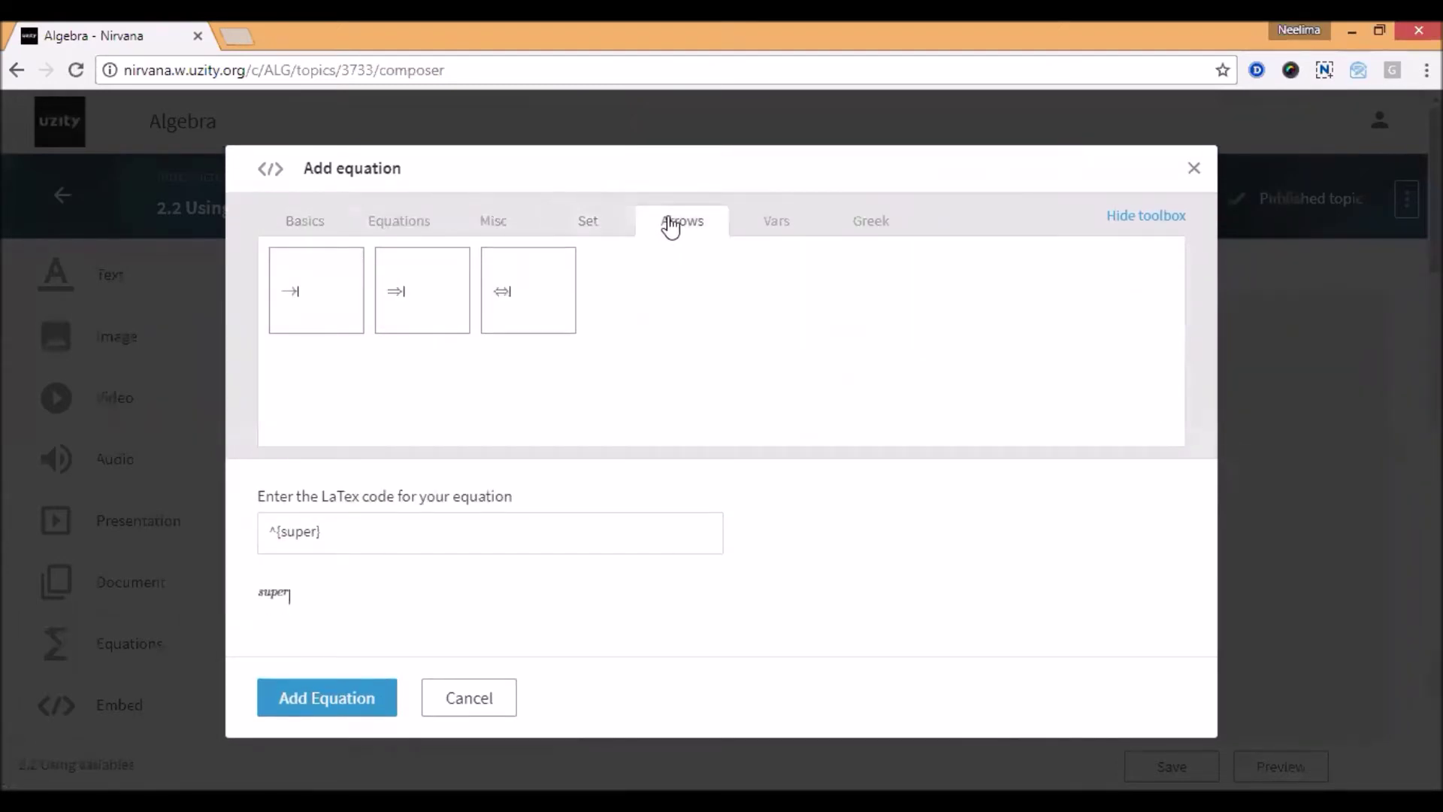
pyautogui.click(768, 225)
pyautogui.click(1194, 167)
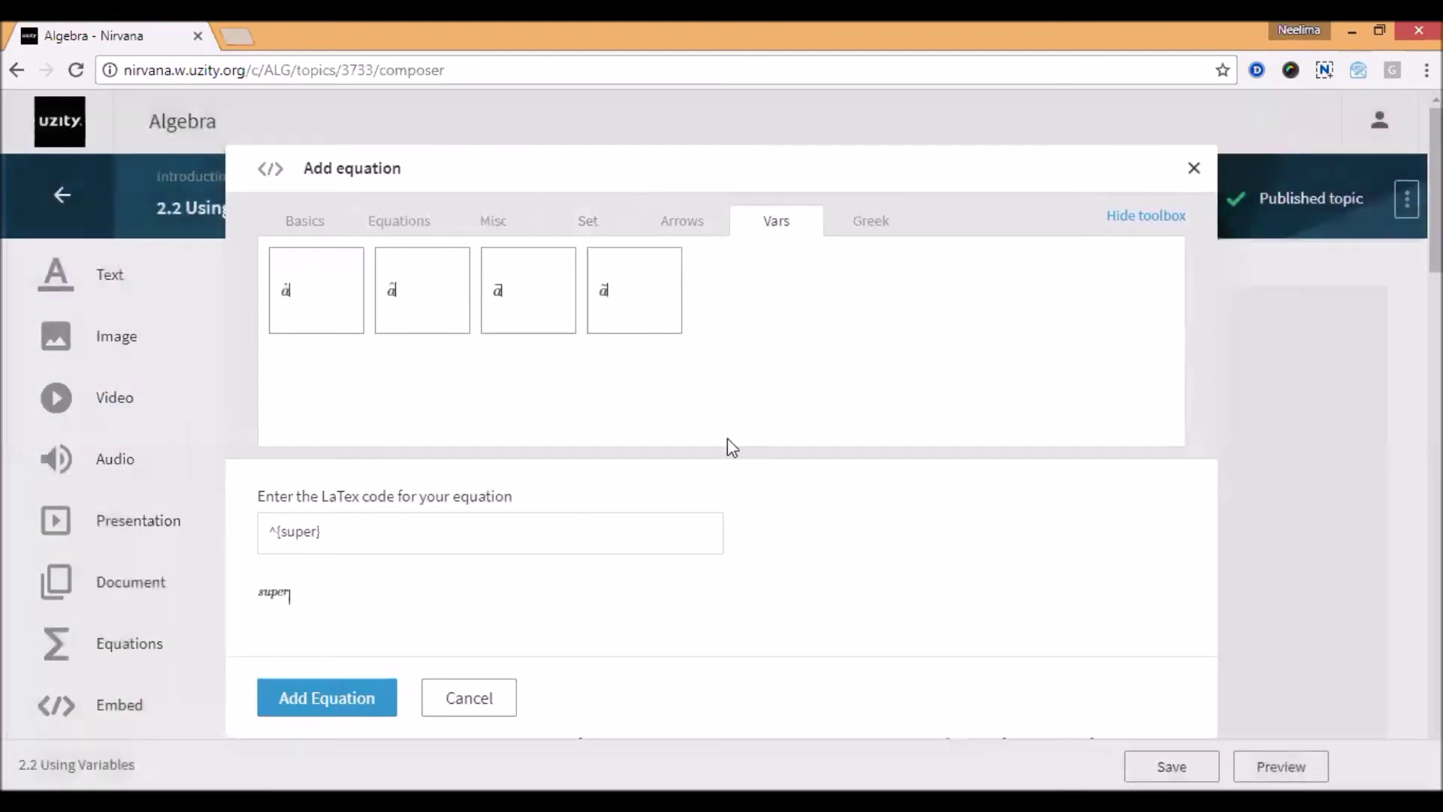
pyautogui.scroll(-15, 549, 383)
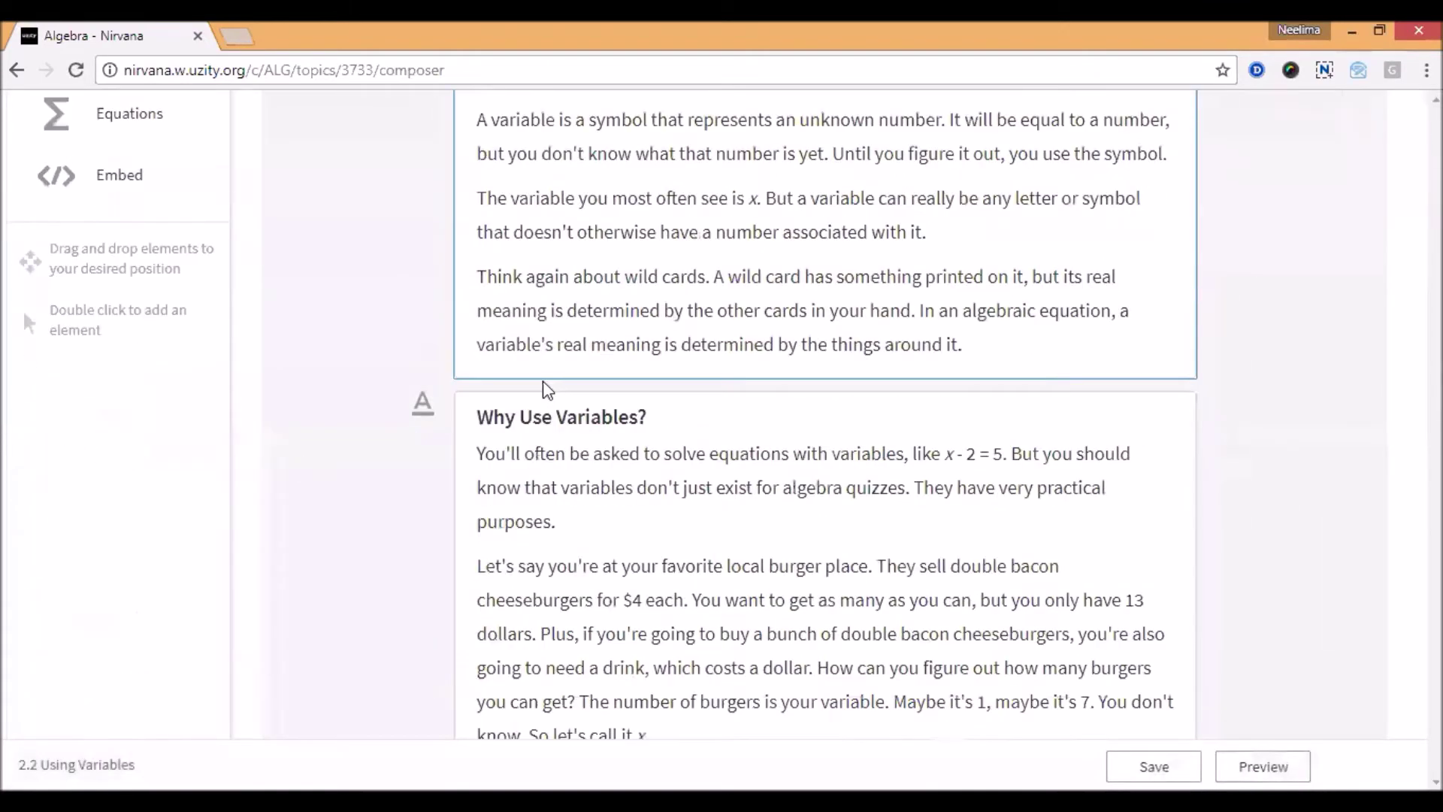
pyautogui.scroll(15, 540, 368)
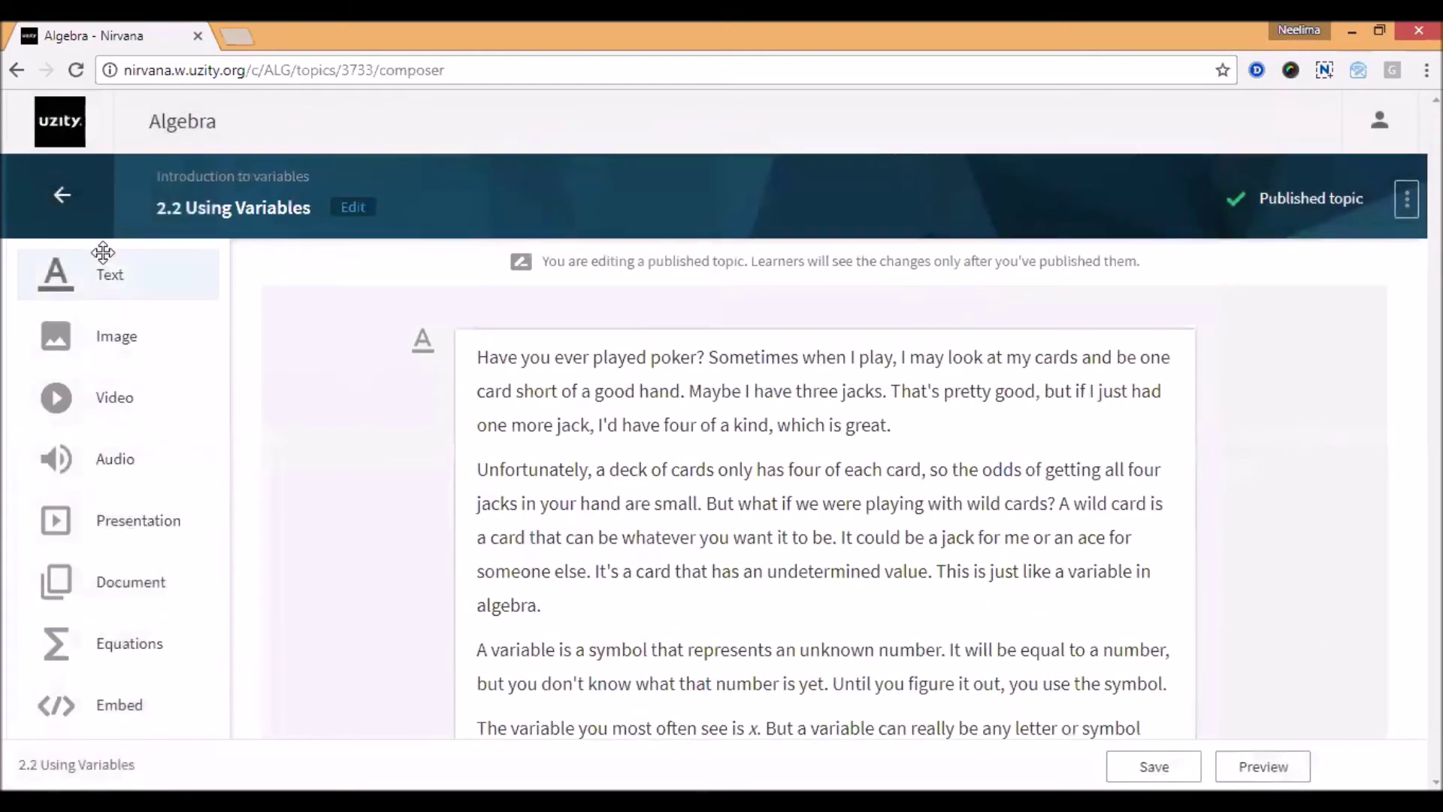
pyautogui.click(62, 195)
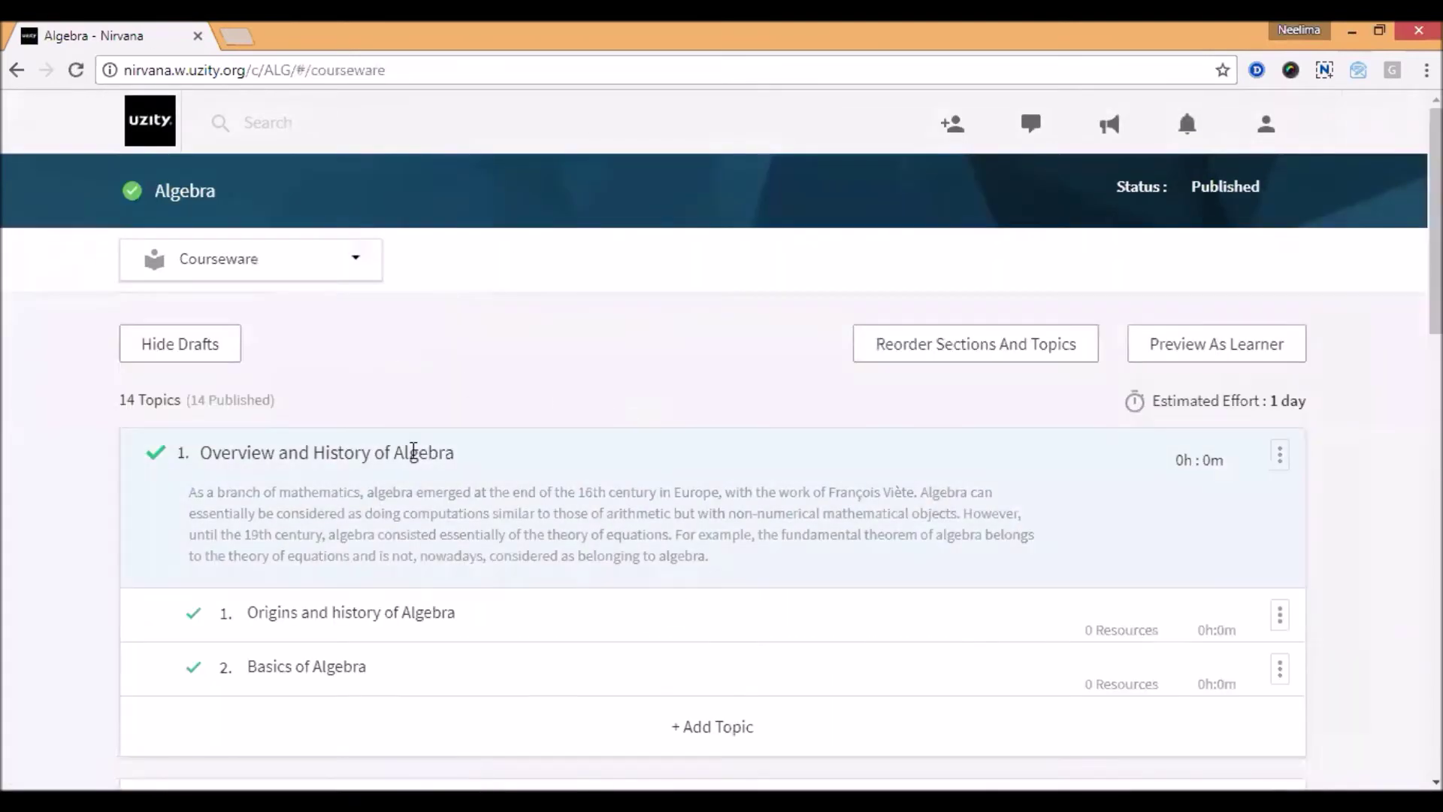
# - Open the 0 Resources manager for the Origins and history of Algebra topic
pyautogui.scroll(-2, 696, 489)
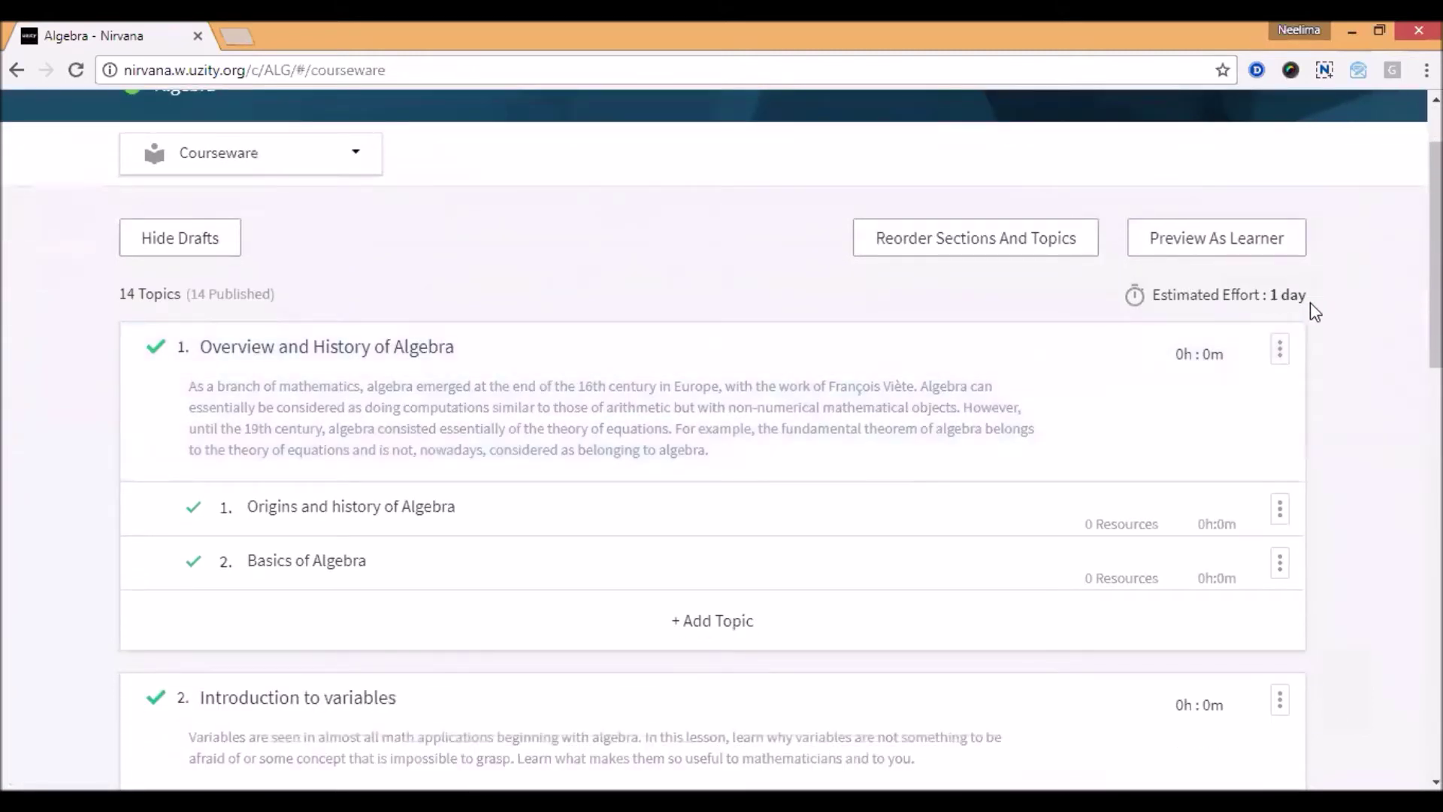
pyautogui.scroll(-3, 1307, 301)
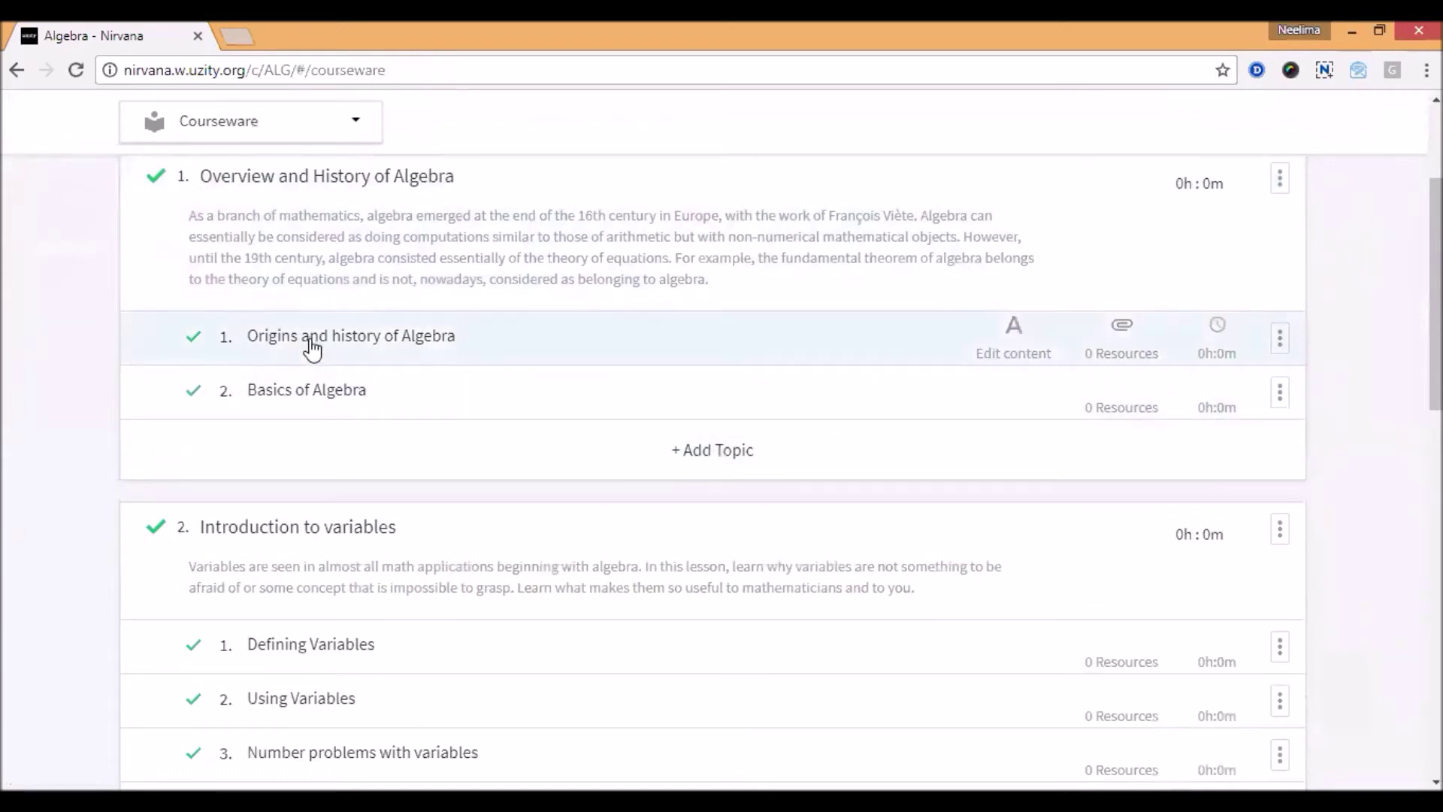
pyautogui.click(1084, 356)
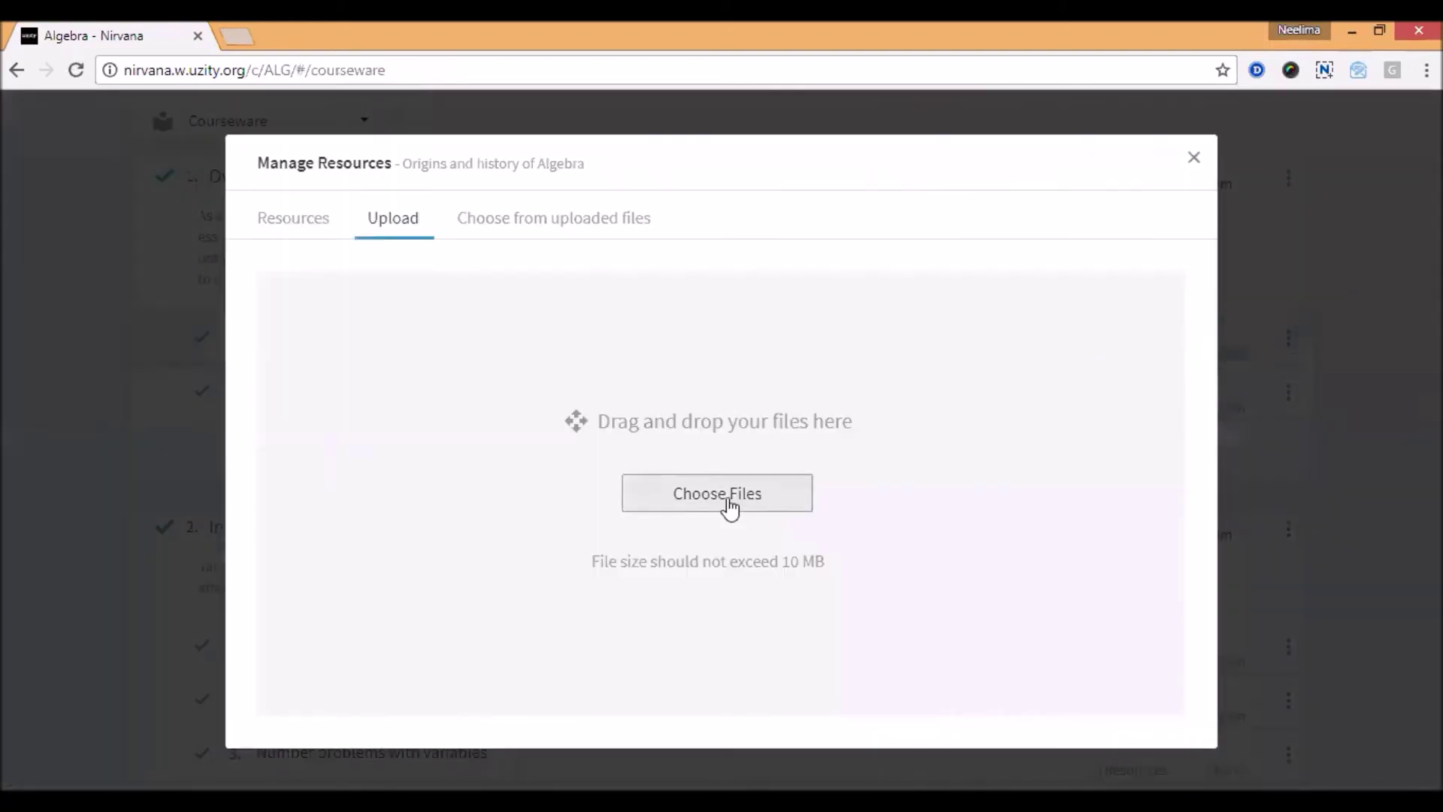
# - Attach Basic C Programs.pdf as a resource to Origins and history of Algebra
pyautogui.click(729, 507)
pyautogui.click(1084, 340)
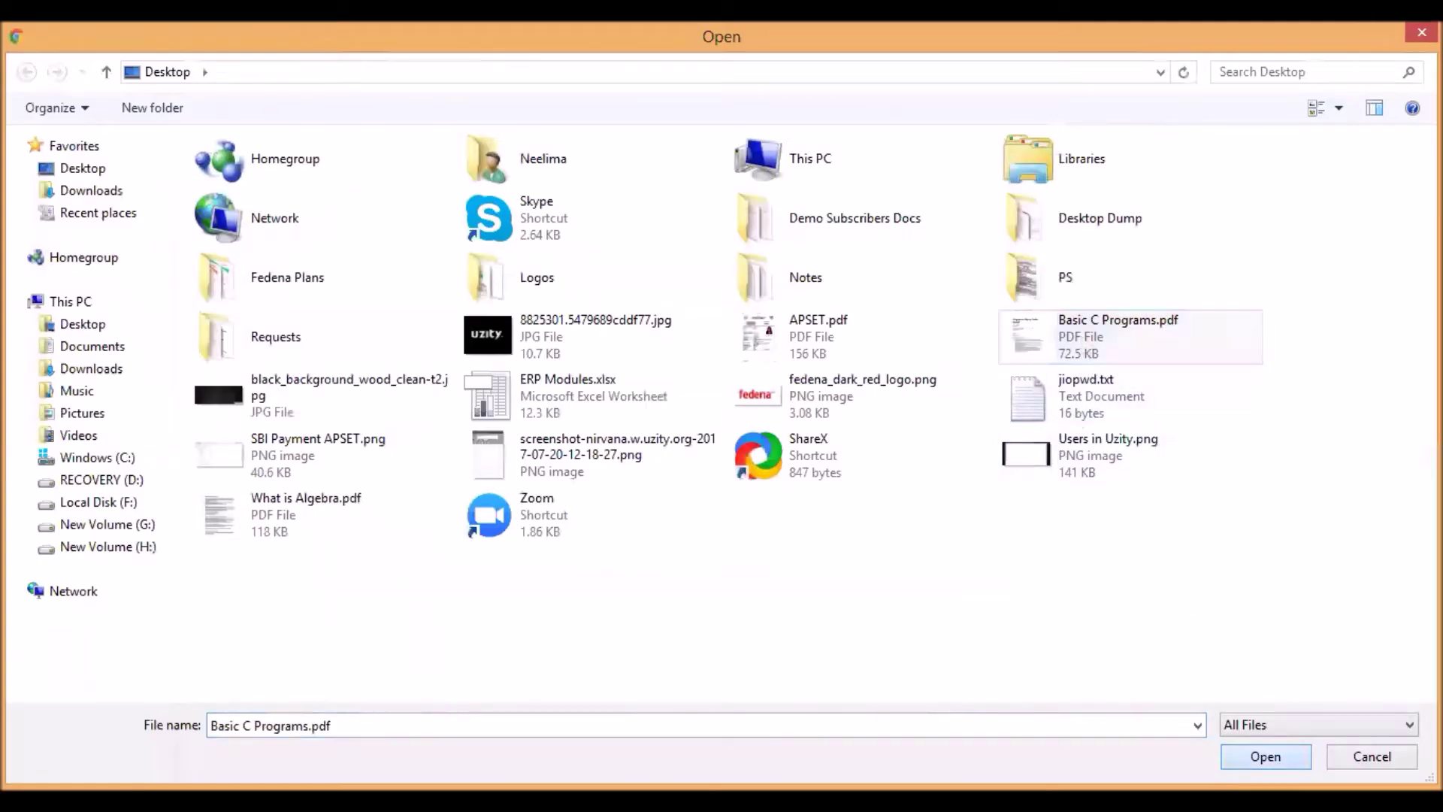
pyautogui.press('Return')
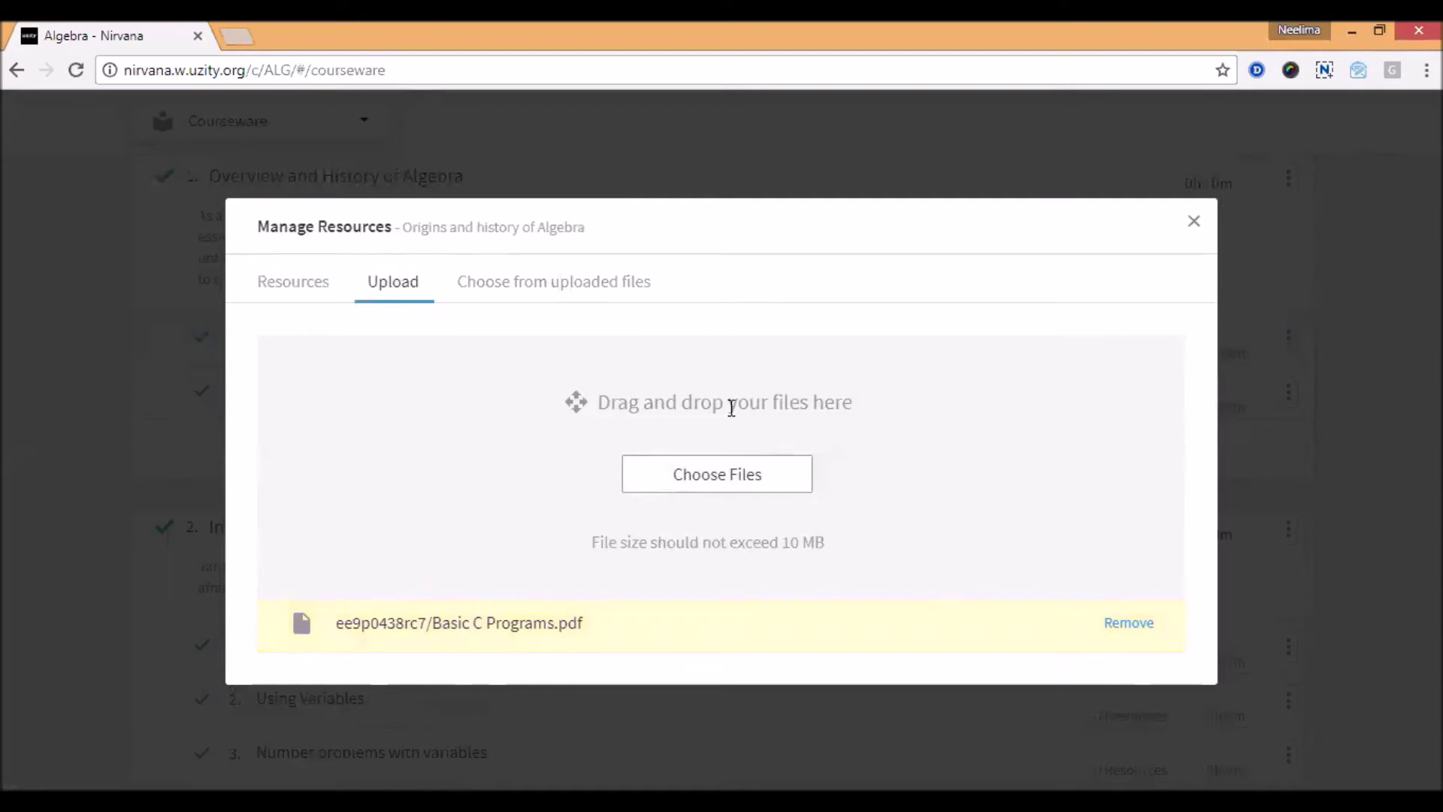
pyautogui.click(1193, 221)
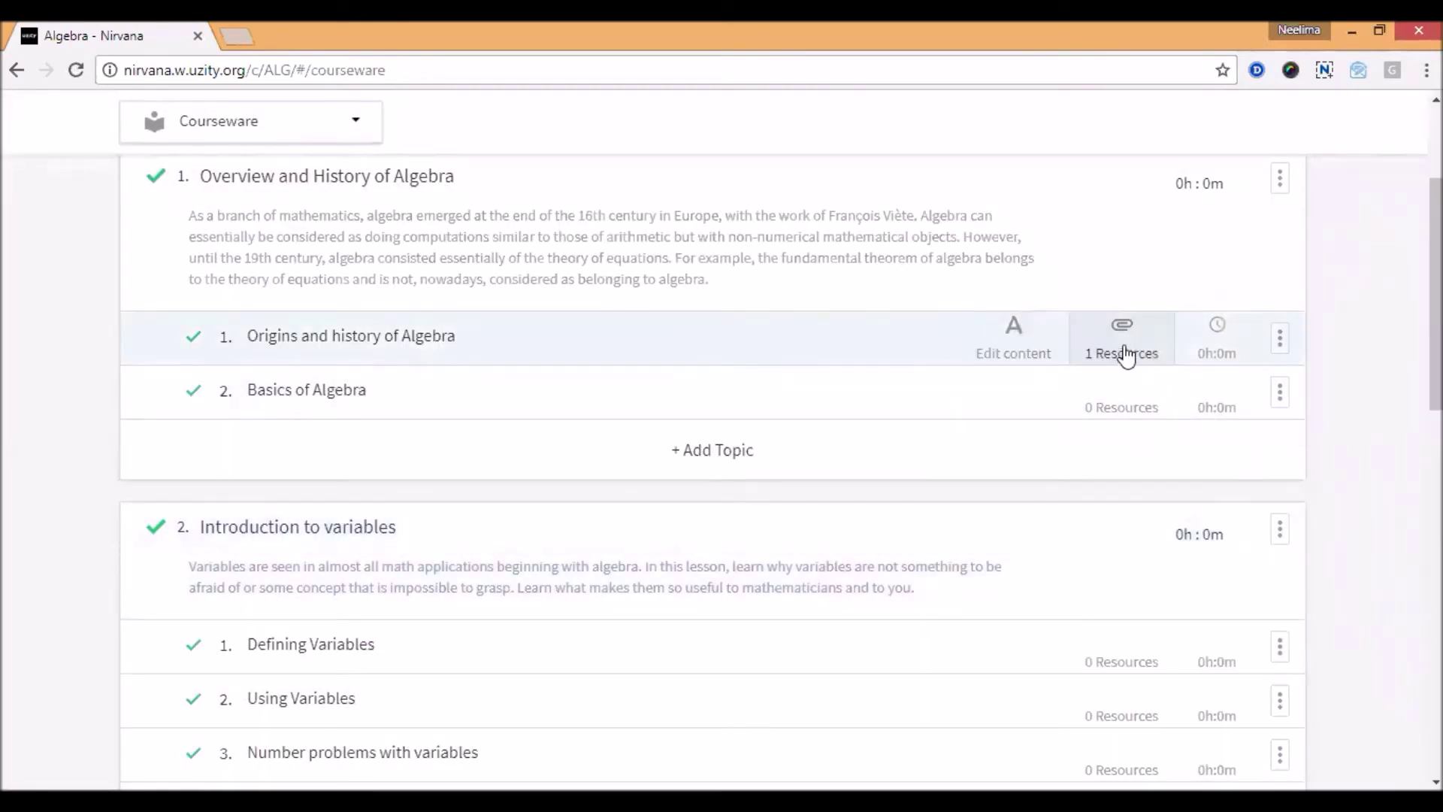
pyautogui.scroll(-14, 66, 473)
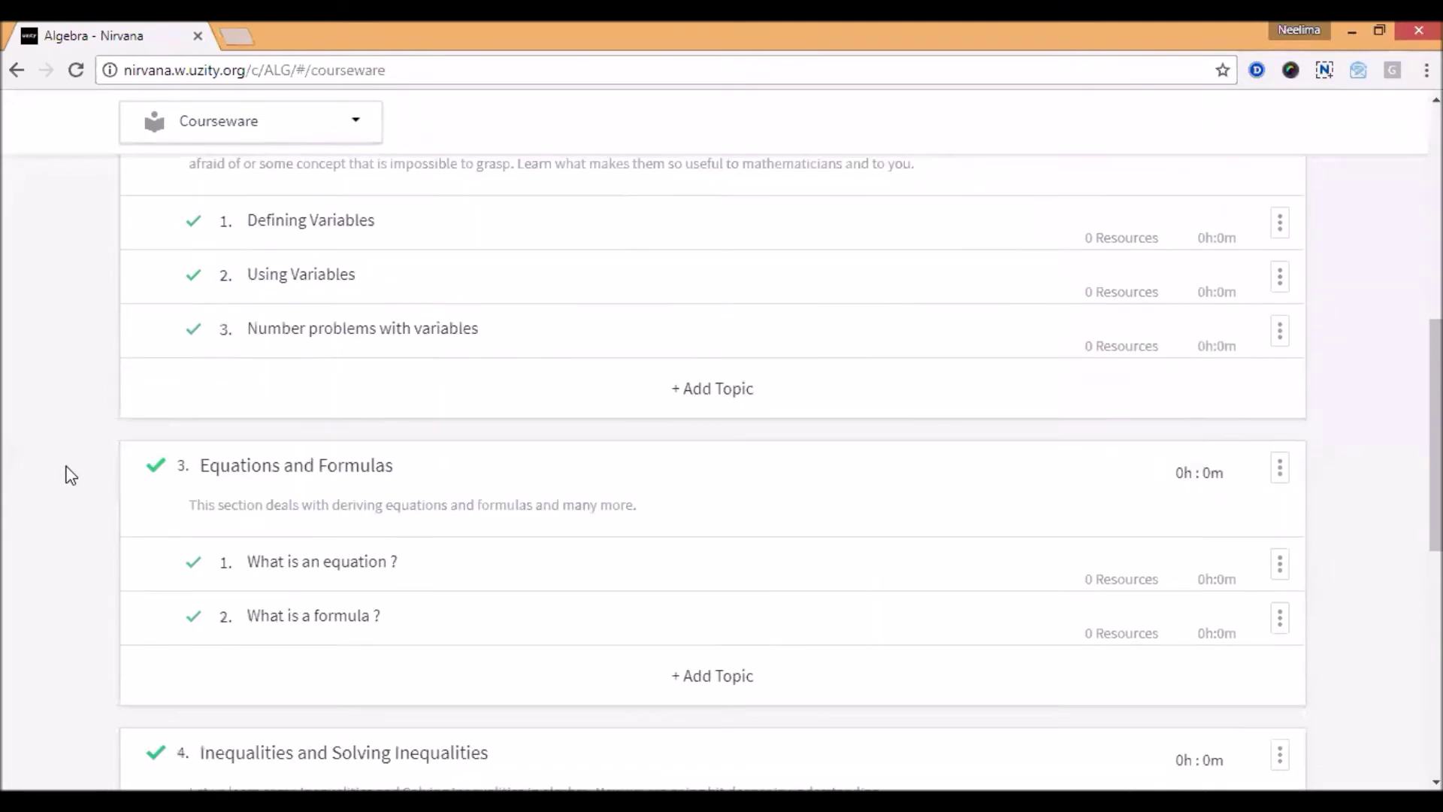
pyautogui.scroll(15, 70, 478)
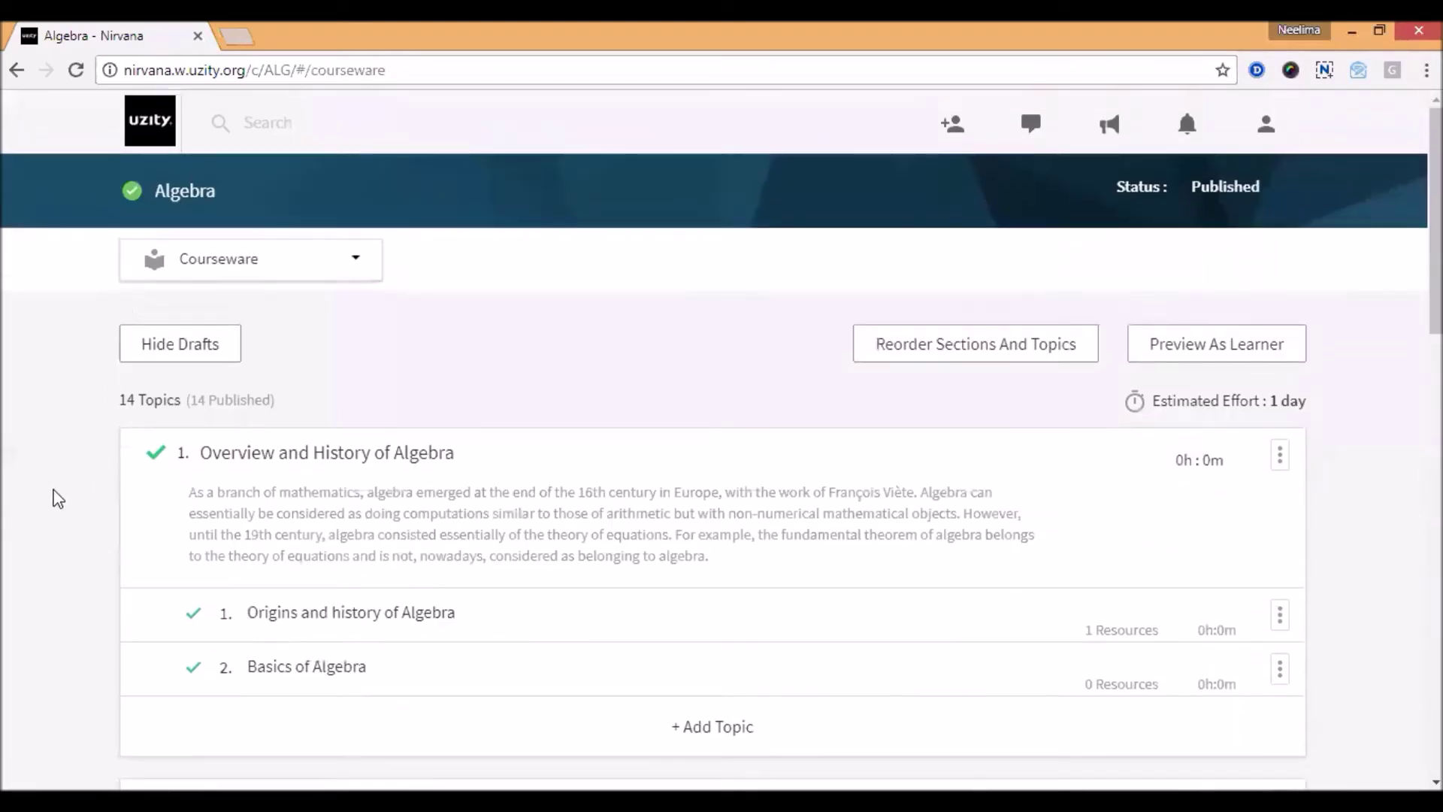
pyautogui.click(216, 272)
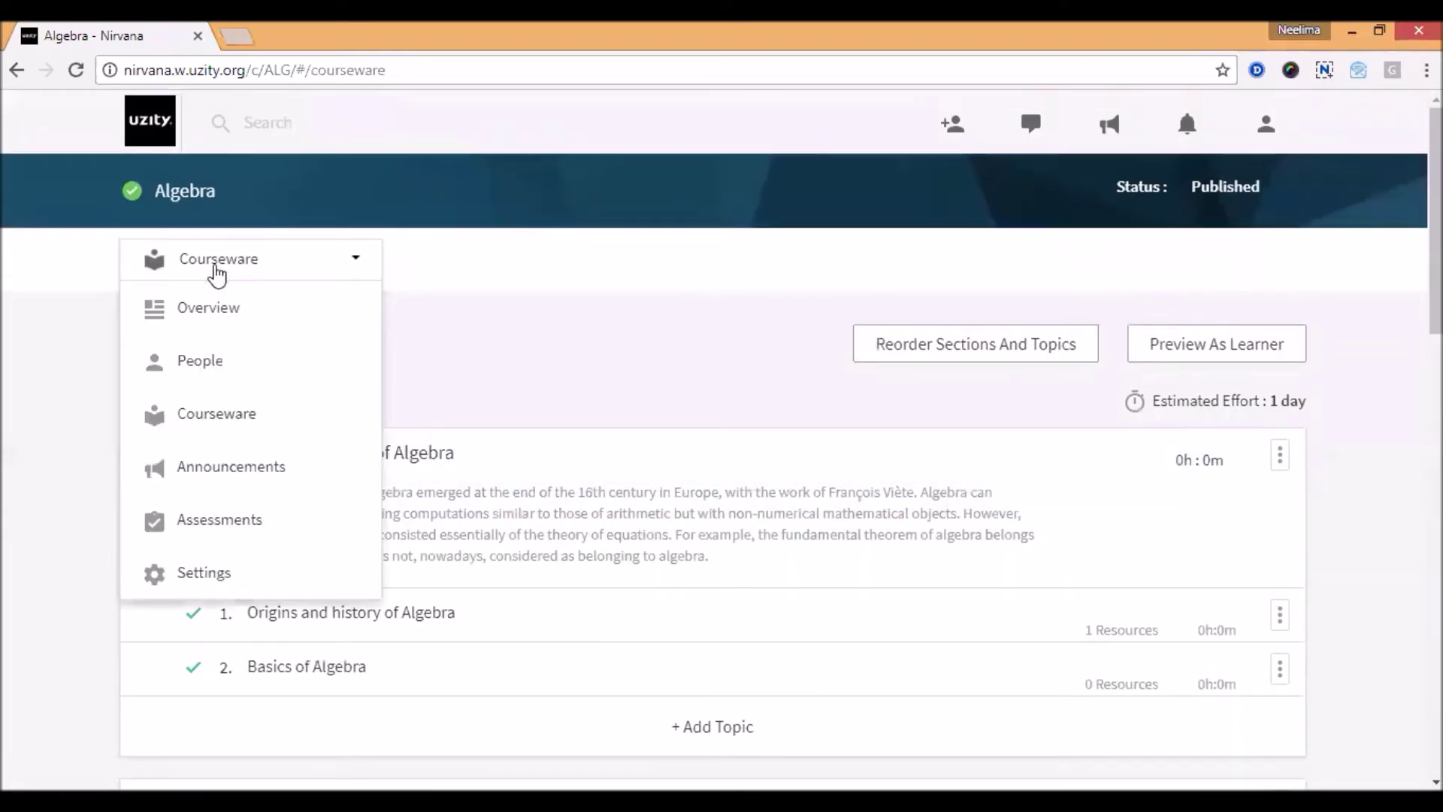
# - Go from the organisation overview to Managing Courses, showing Algebra and Computer Programming - Beginner Level
pyautogui.click(178, 408)
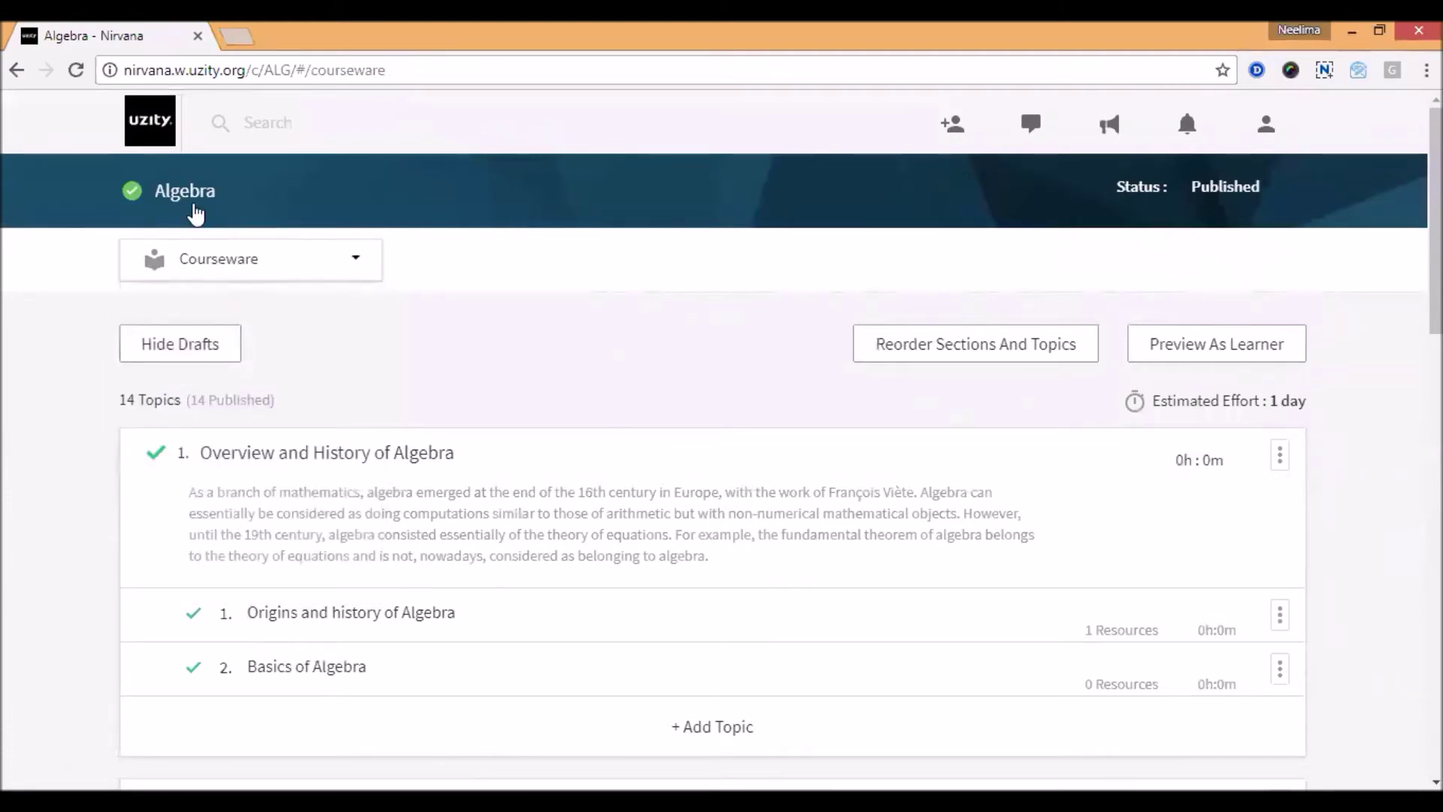
pyautogui.click(150, 137)
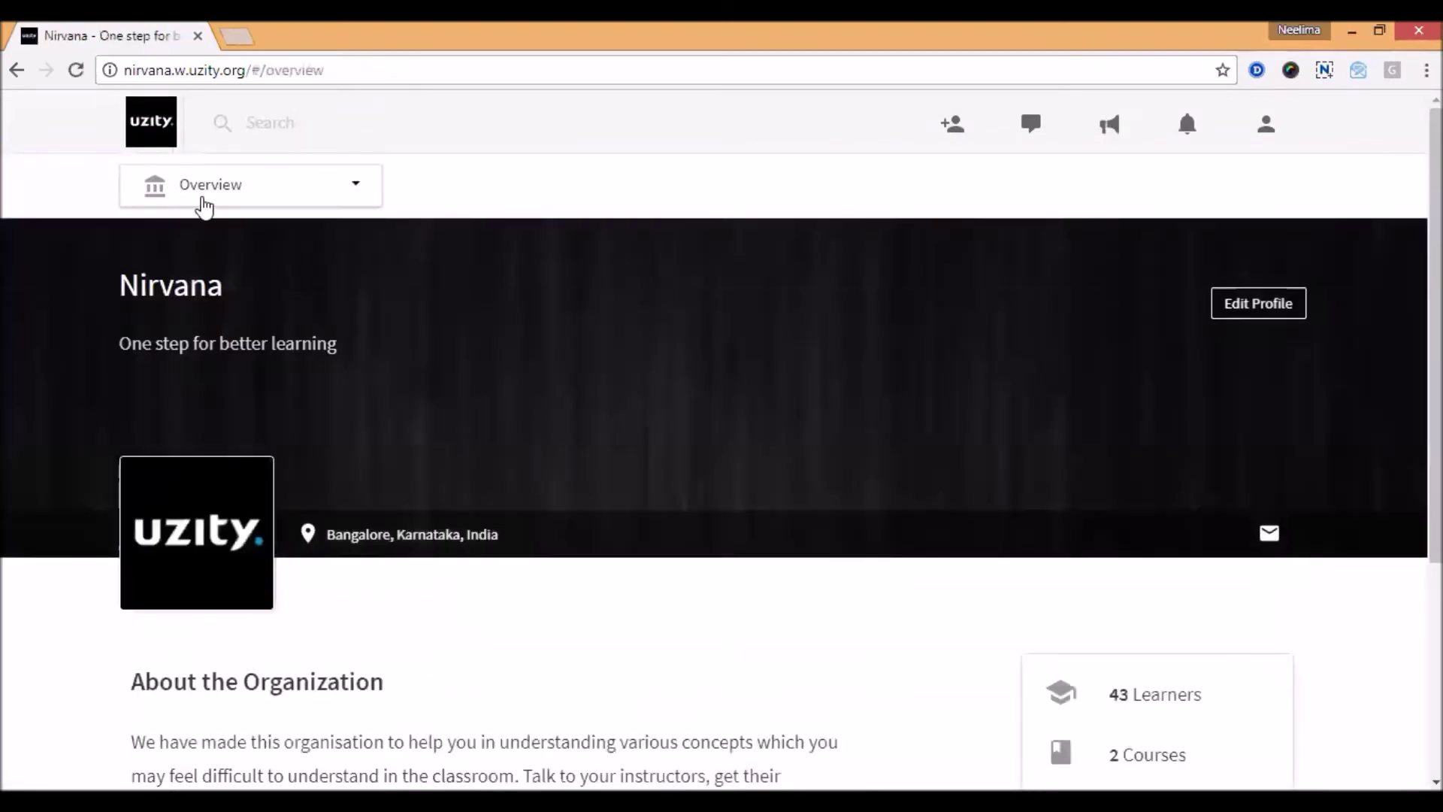
pyautogui.click(203, 197)
pyautogui.click(203, 446)
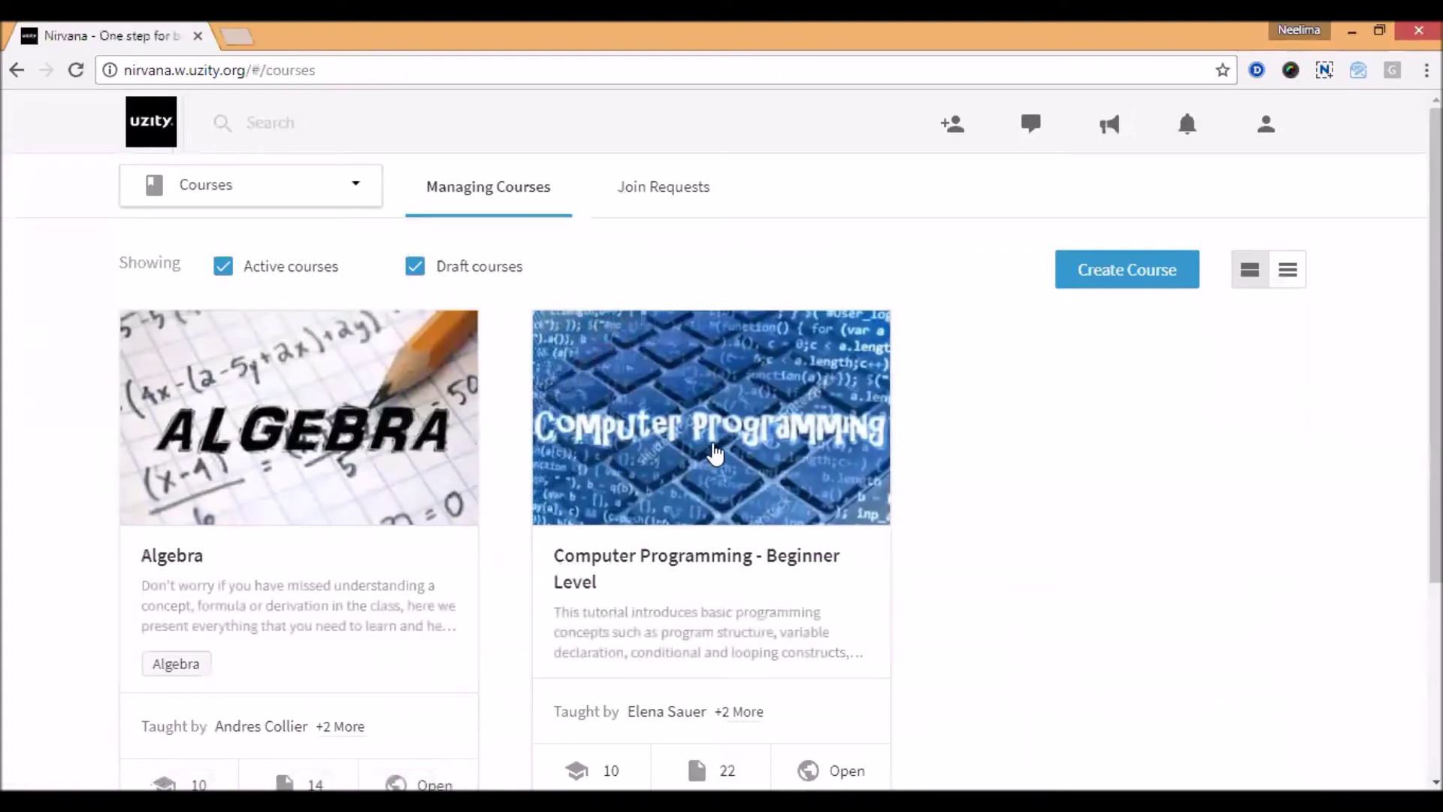
pyautogui.scroll(-4, 936, 480)
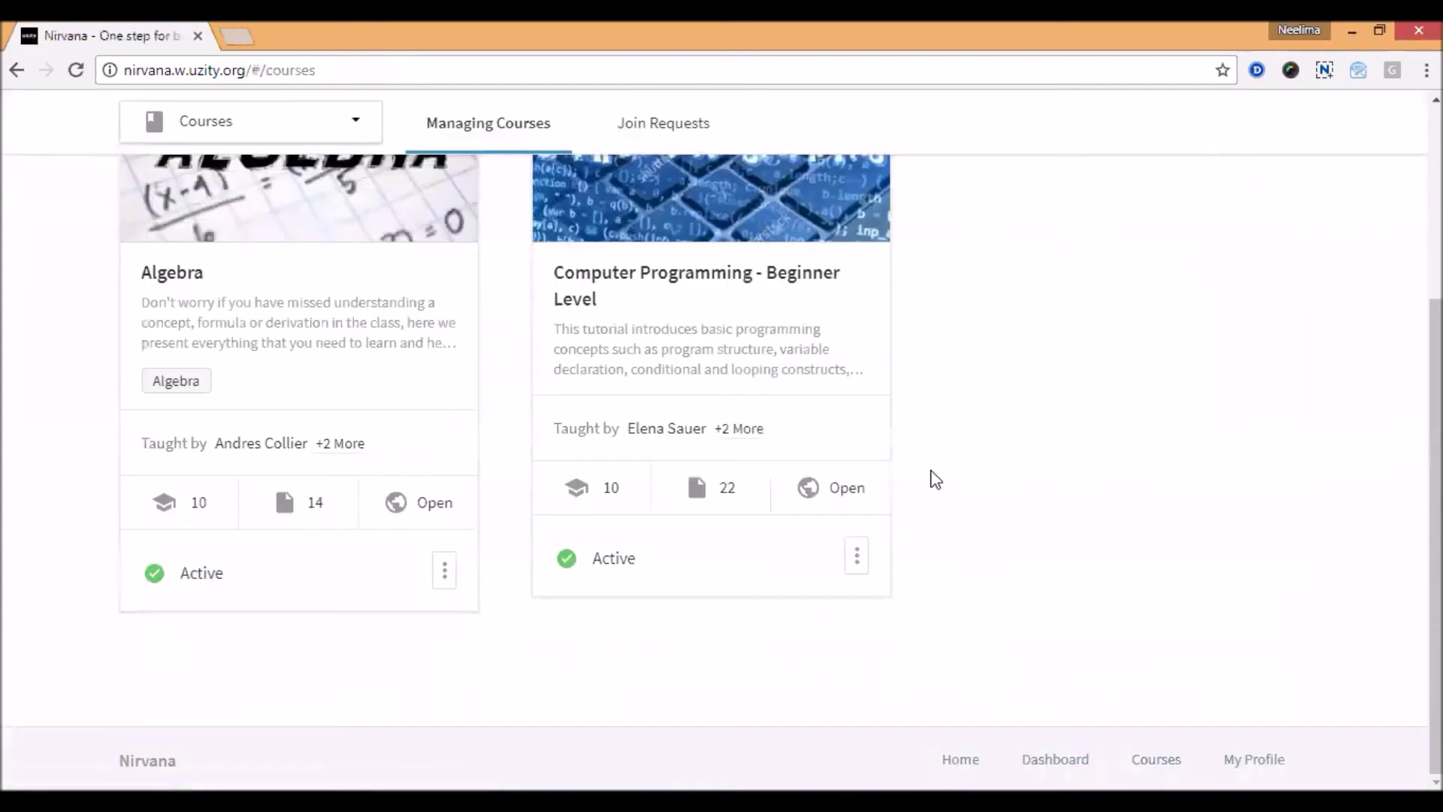
pyautogui.scroll(4, 930, 477)
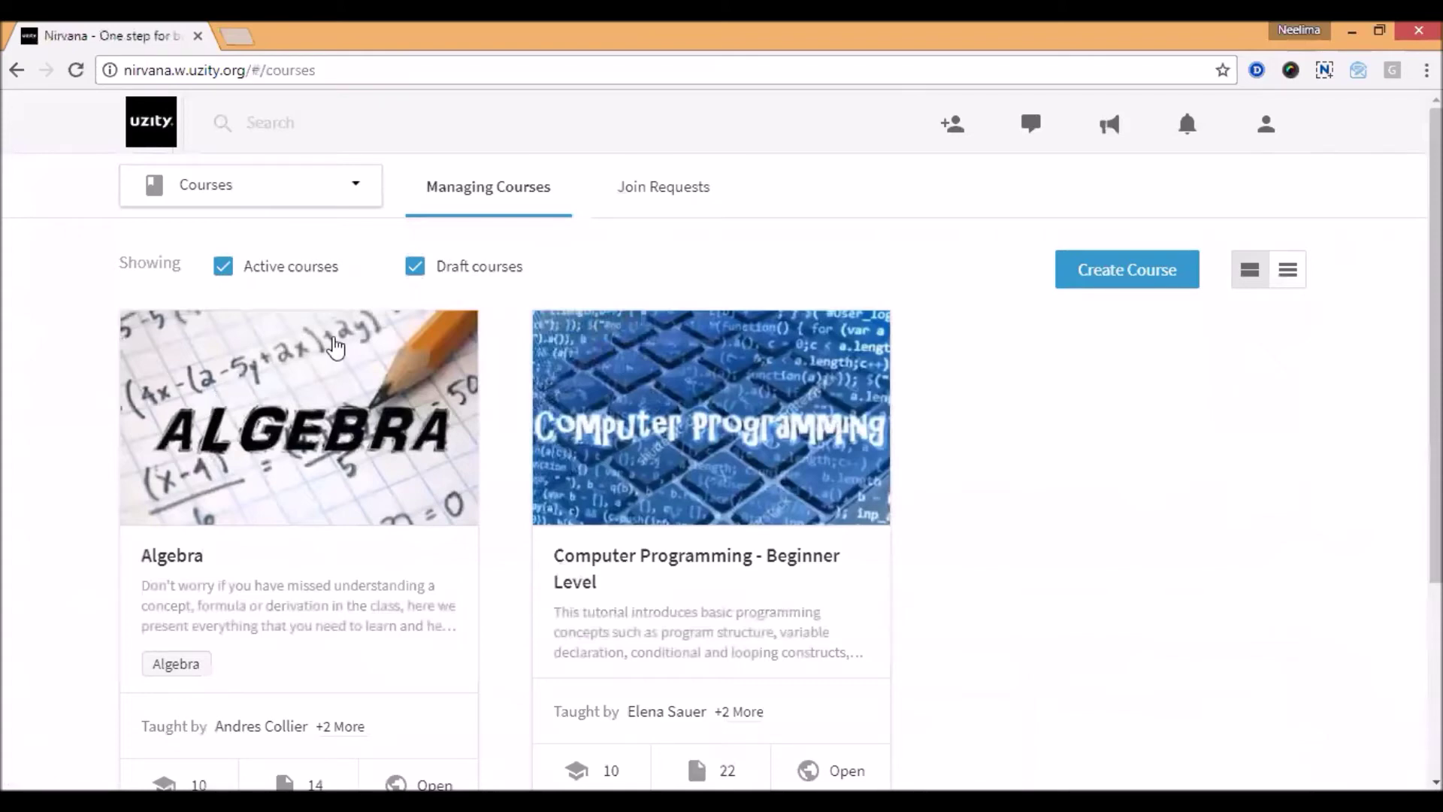
pyautogui.click(275, 198)
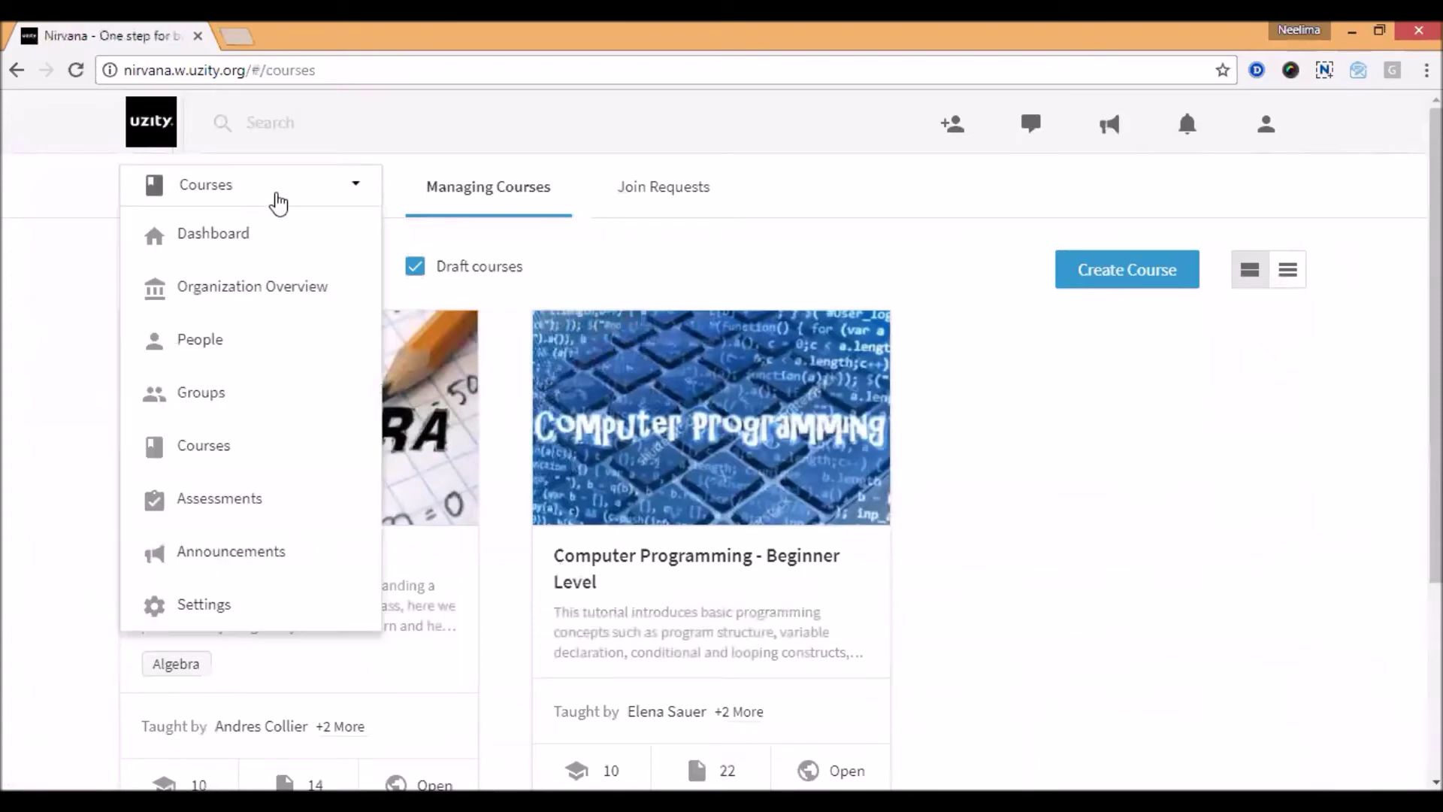
# - Switch to the People list, then preview the learner invitation form and close it unsent
pyautogui.click(215, 359)
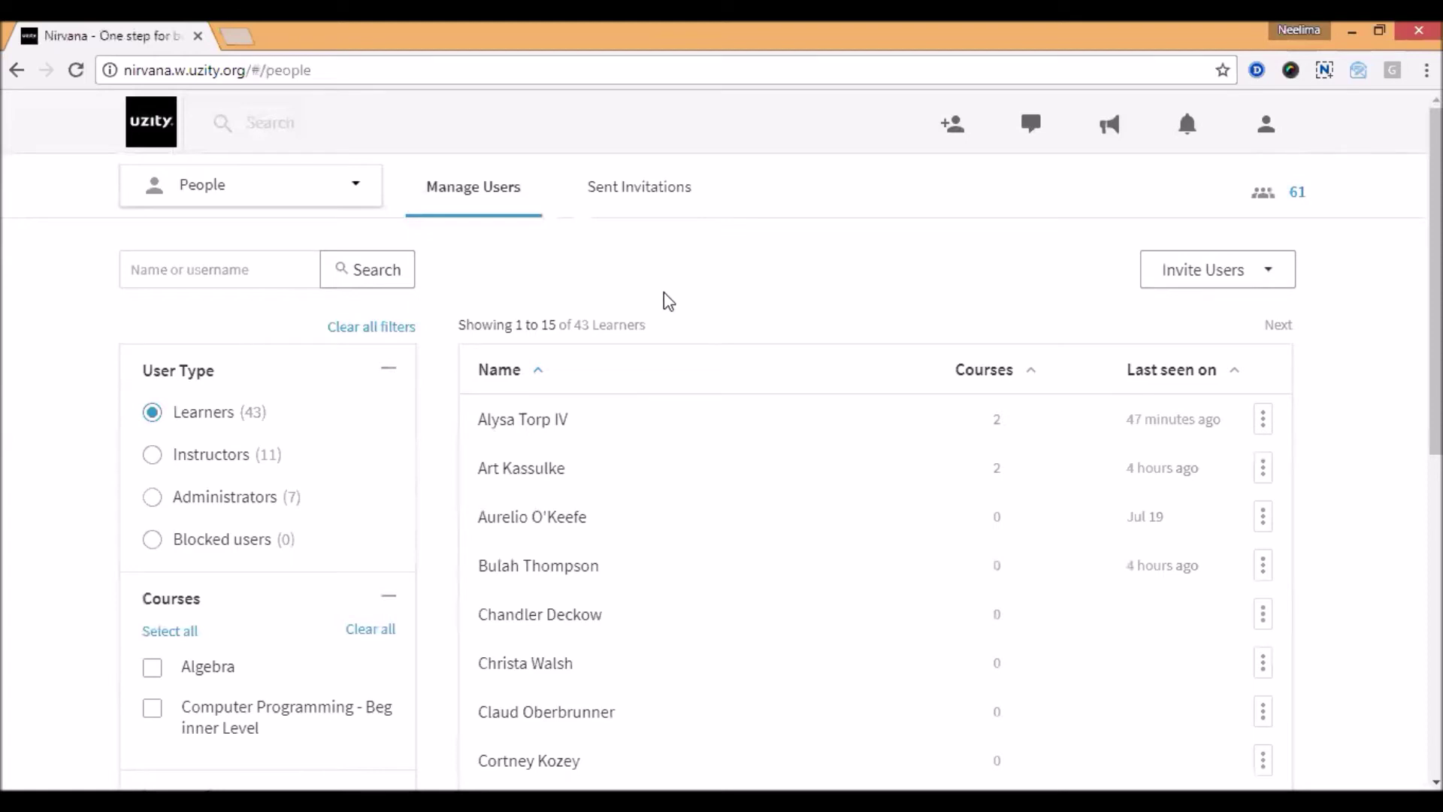
pyautogui.click(1232, 270)
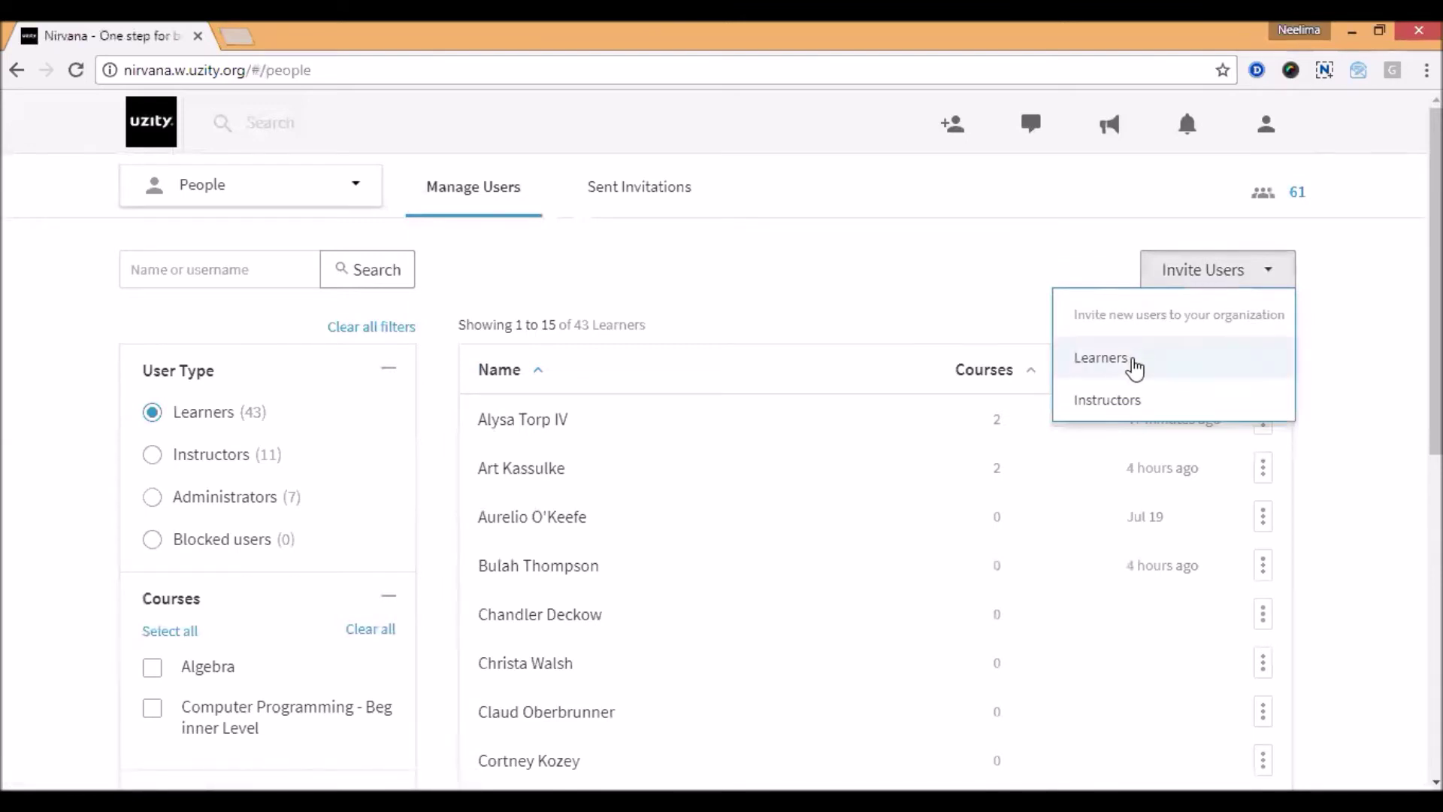
pyautogui.click(1157, 369)
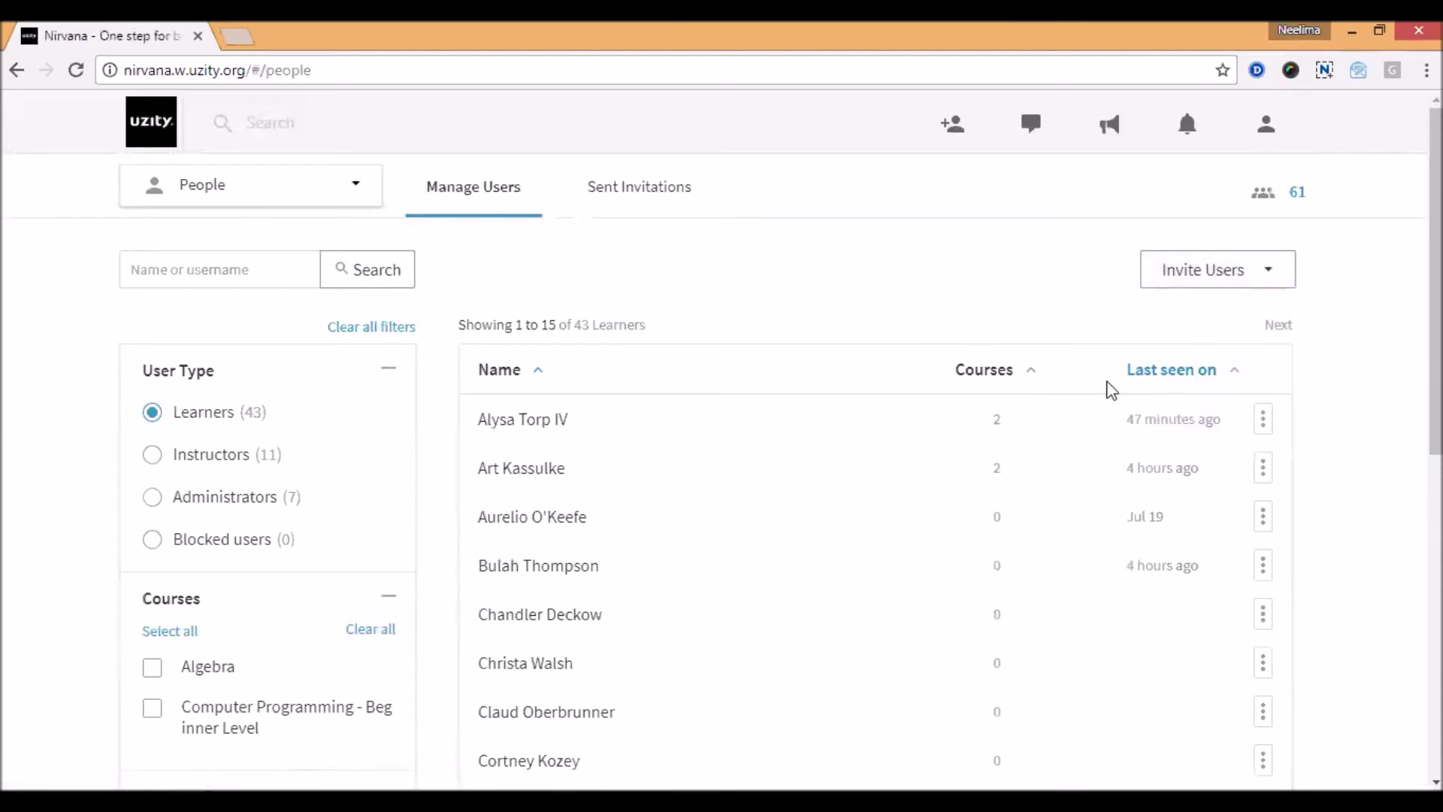
pyautogui.click(532, 379)
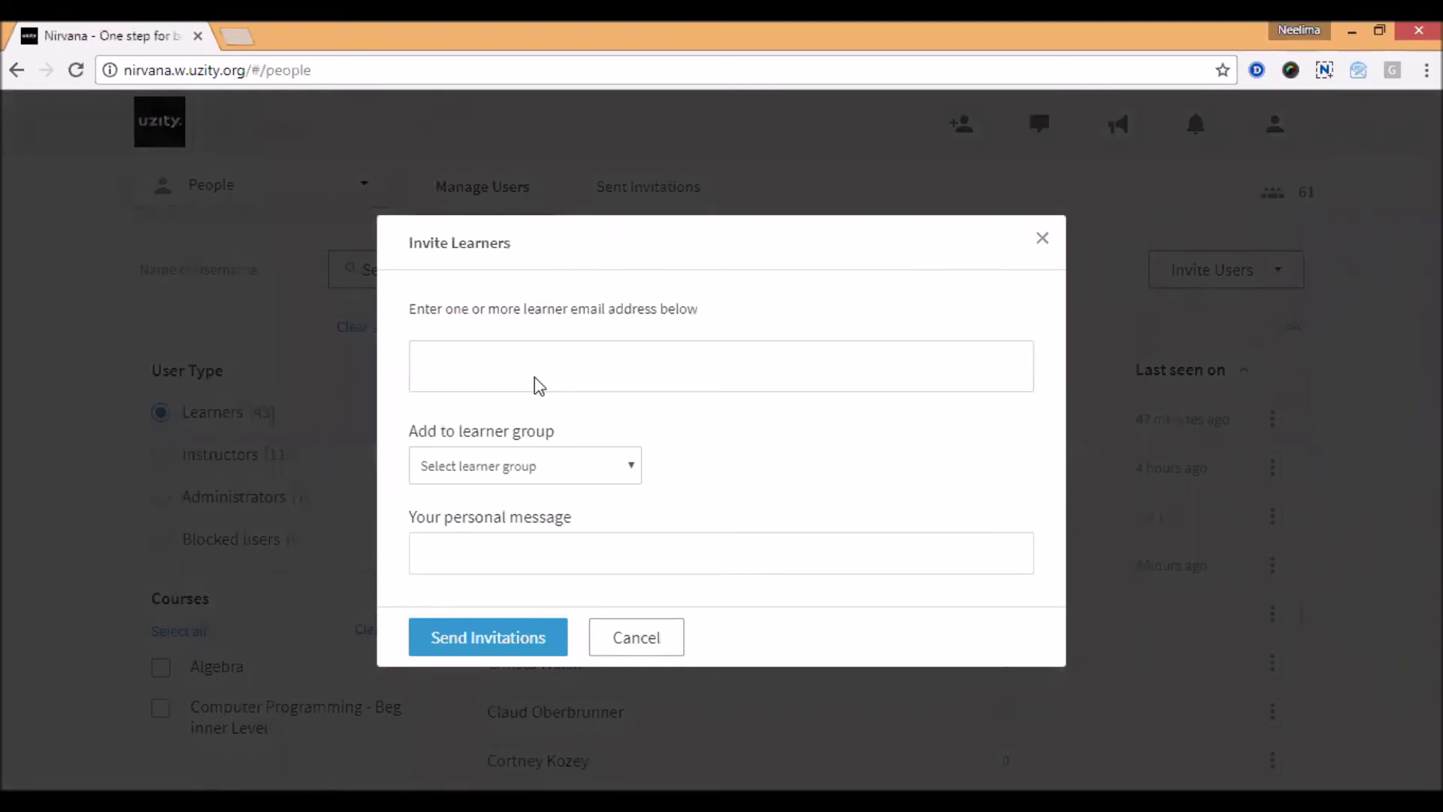
pyautogui.click(508, 552)
pyautogui.click(1041, 239)
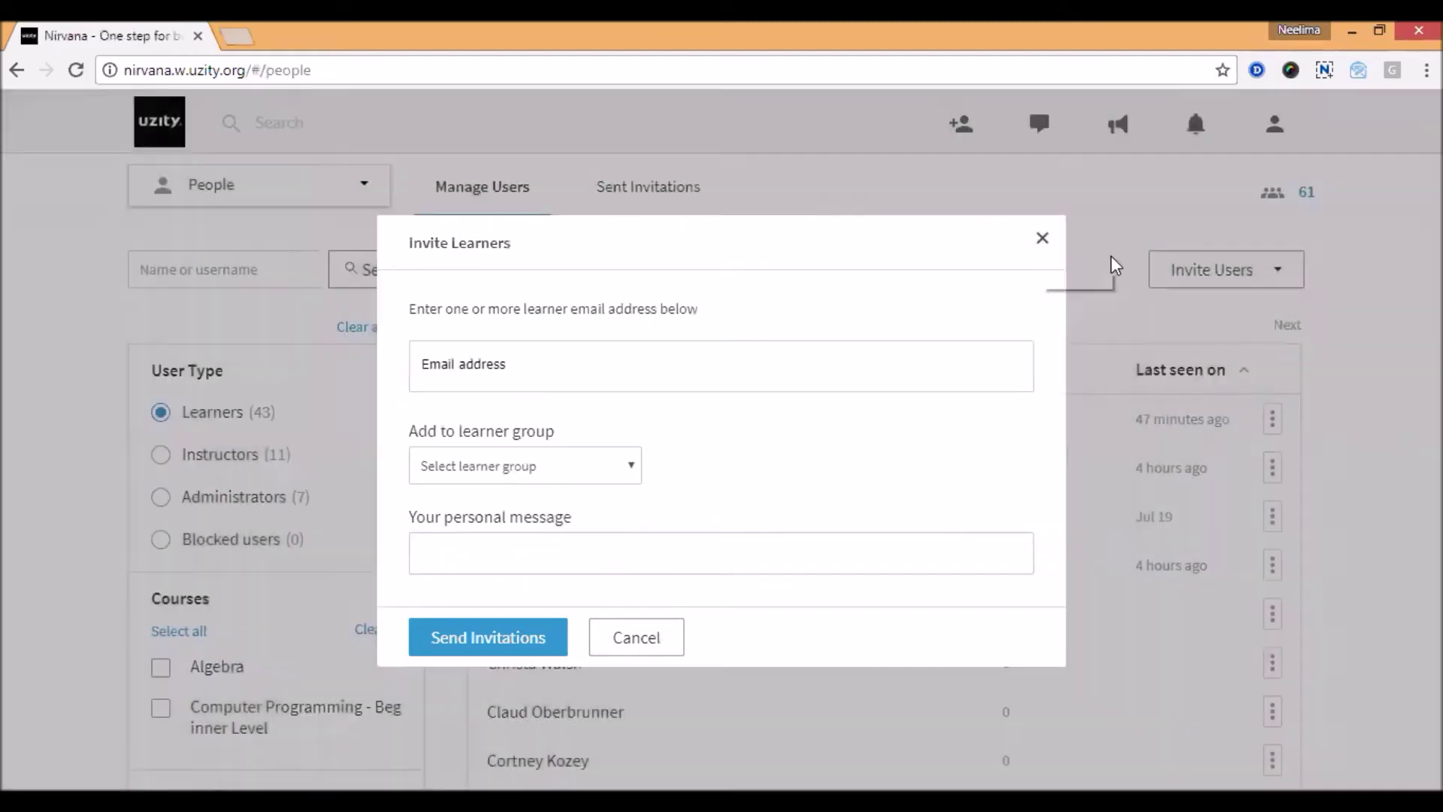
# - Preview the instructor invitation dialog and close it without sending
pyautogui.click(1227, 285)
pyautogui.click(1180, 394)
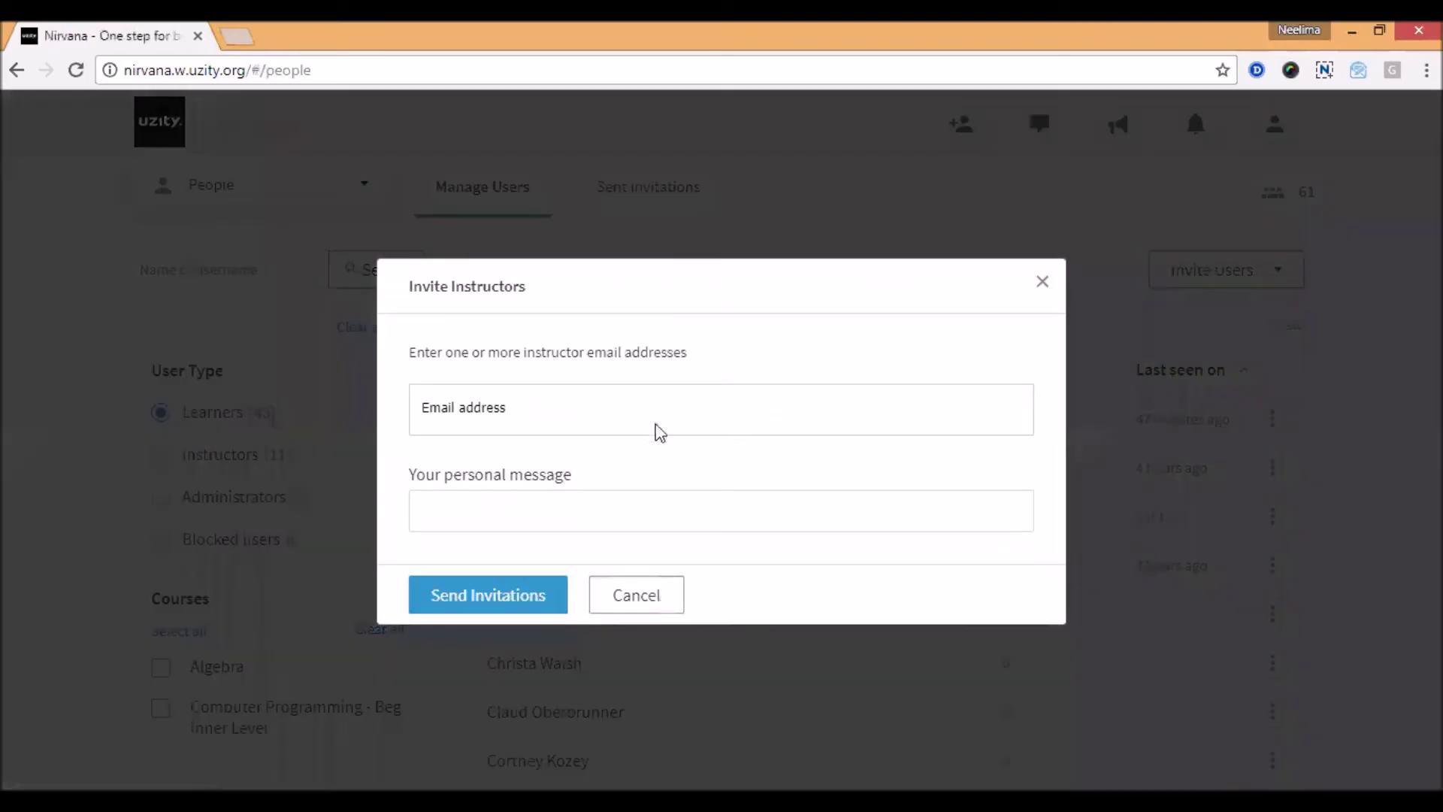
pyautogui.click(1042, 282)
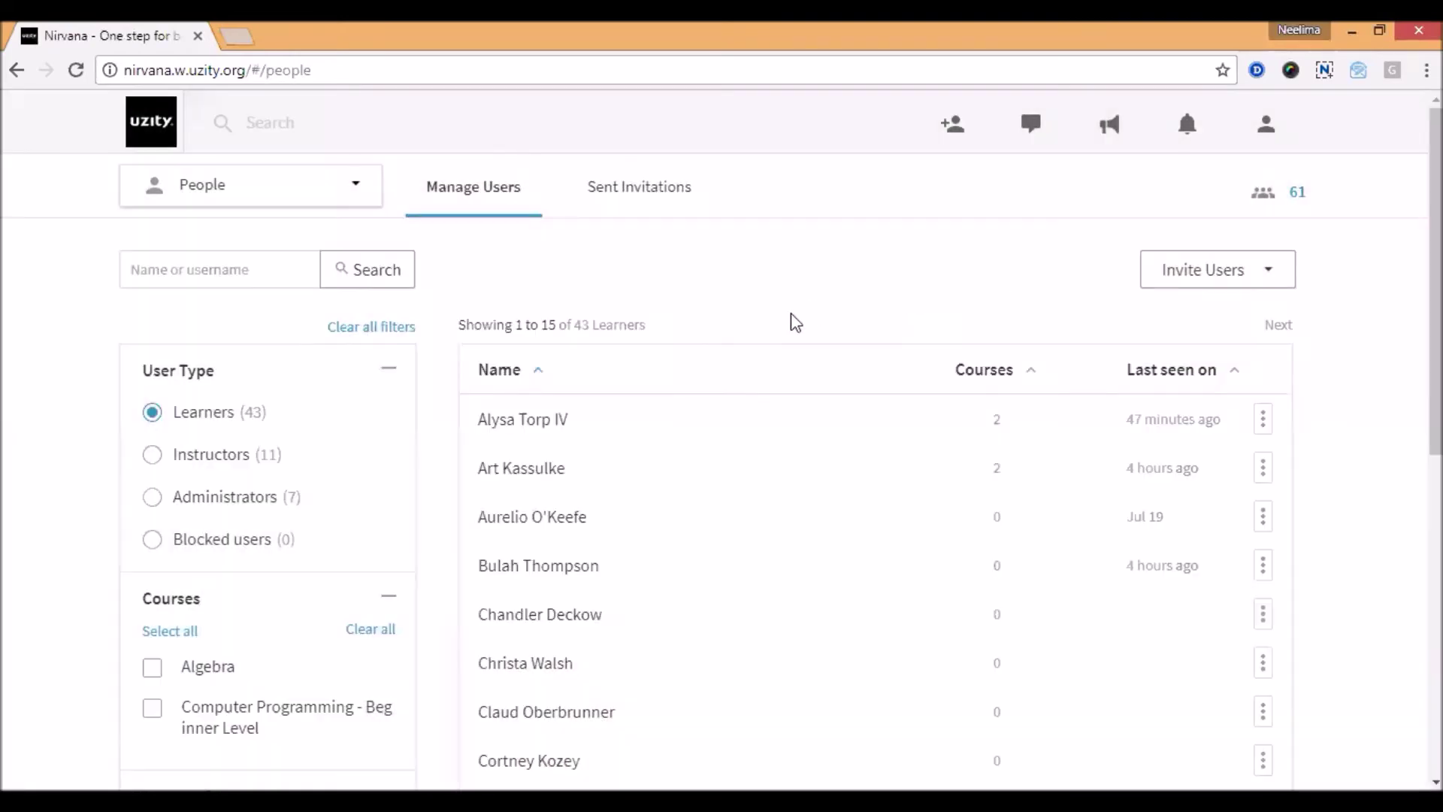
# - Filter the learner list to Computer Programming - Beginner Level instead of Algebra
pyautogui.scroll(-9, 594, 511)
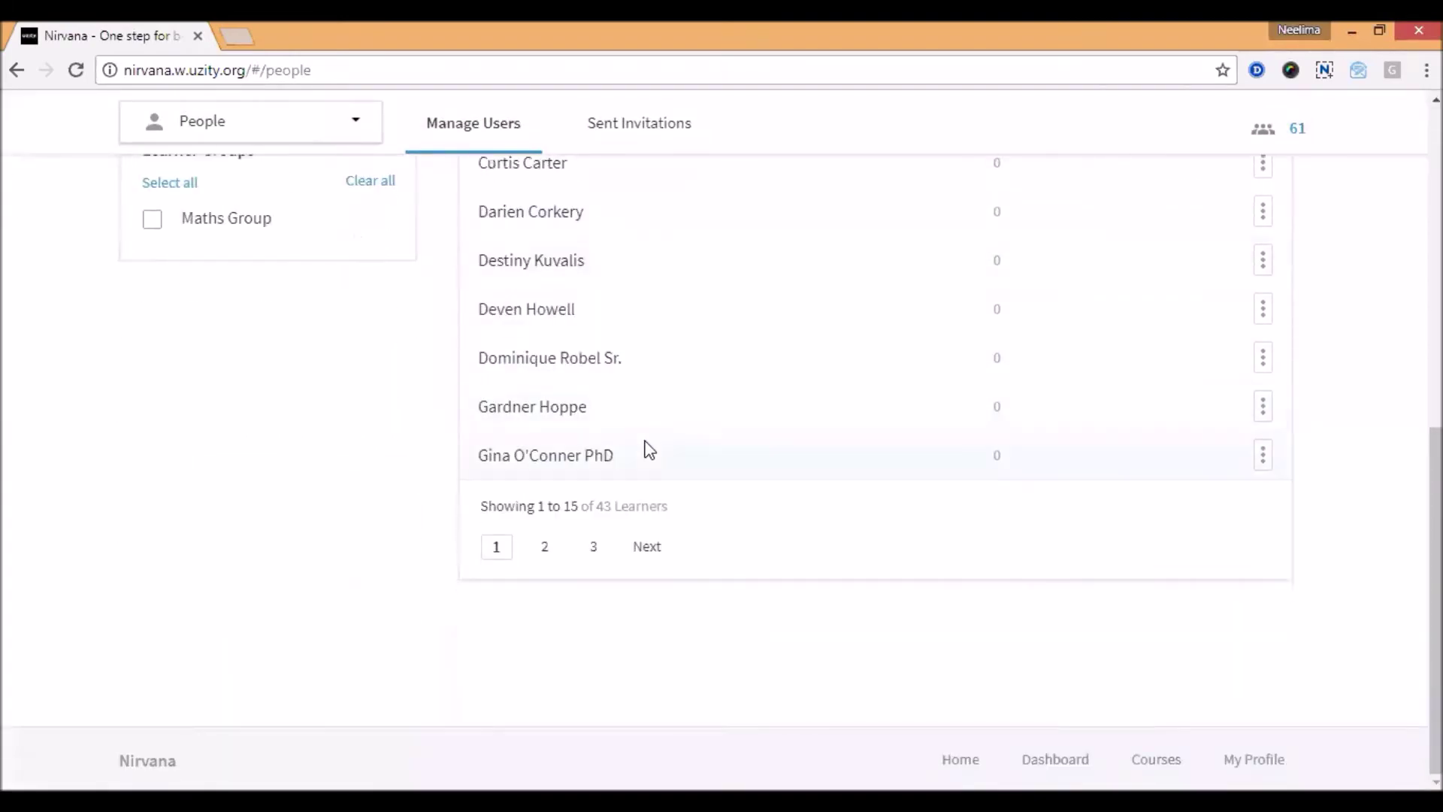
pyautogui.scroll(8, 647, 448)
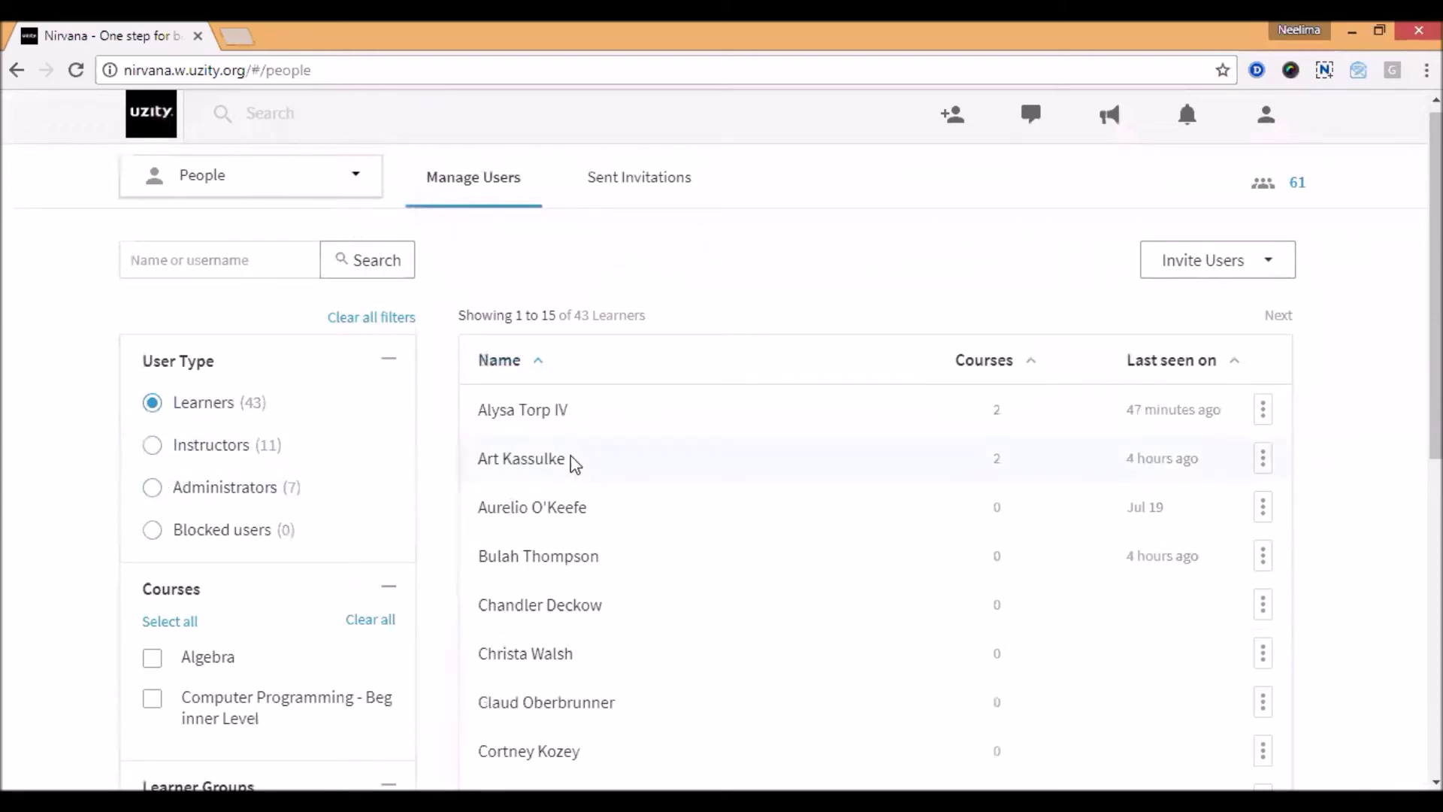
pyautogui.scroll(-8, 571, 455)
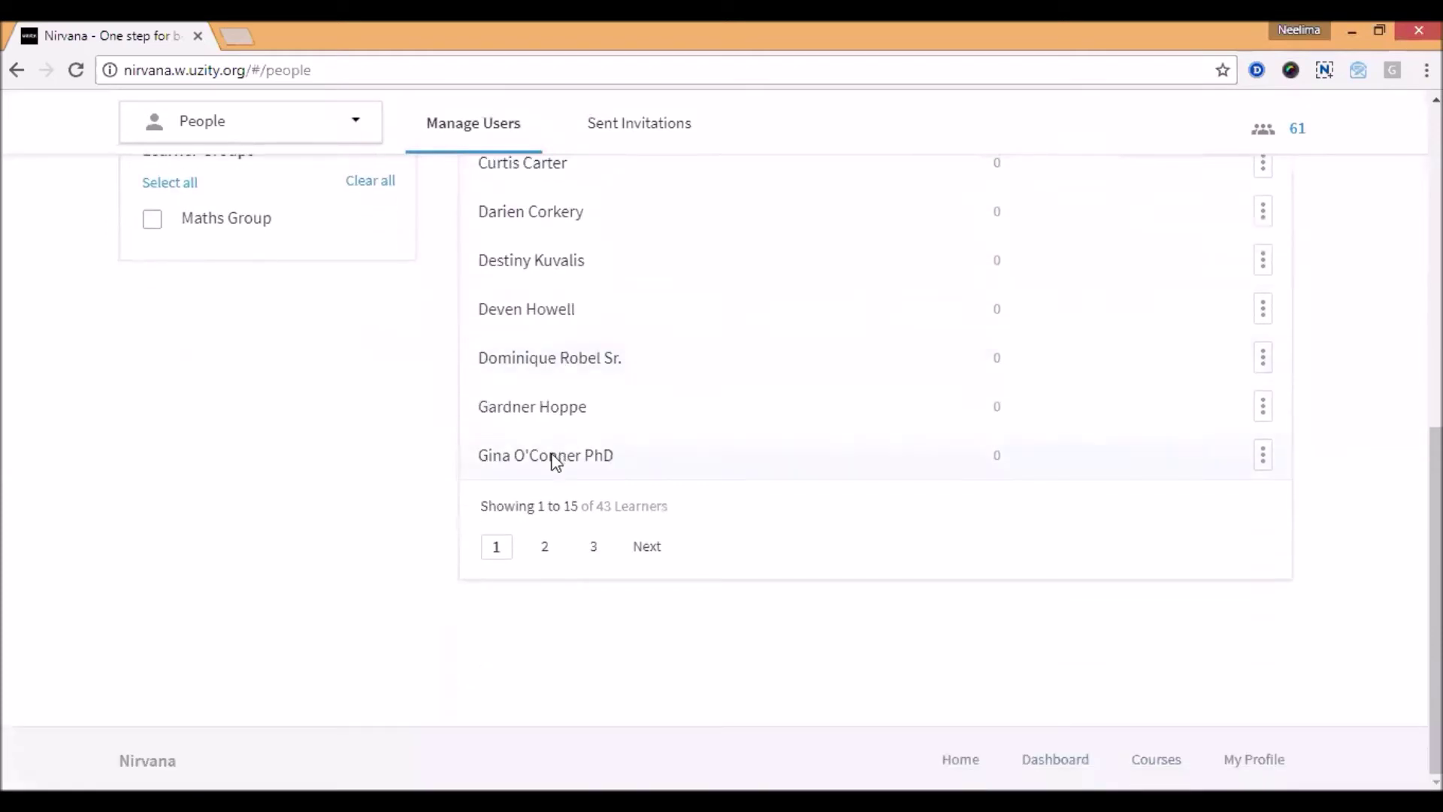
pyautogui.scroll(8, 556, 458)
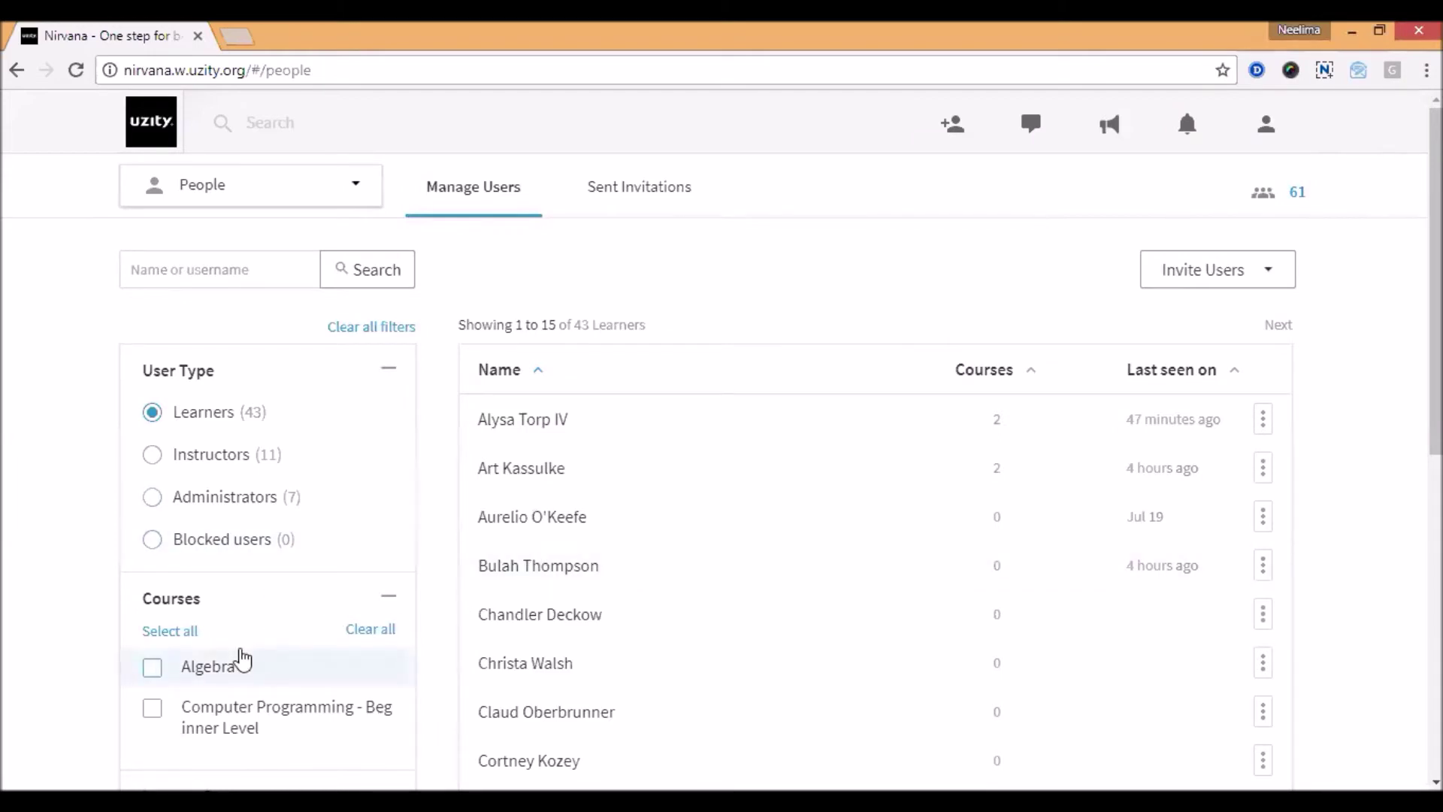
pyautogui.scroll(-2, 335, 638)
pyautogui.click(193, 557)
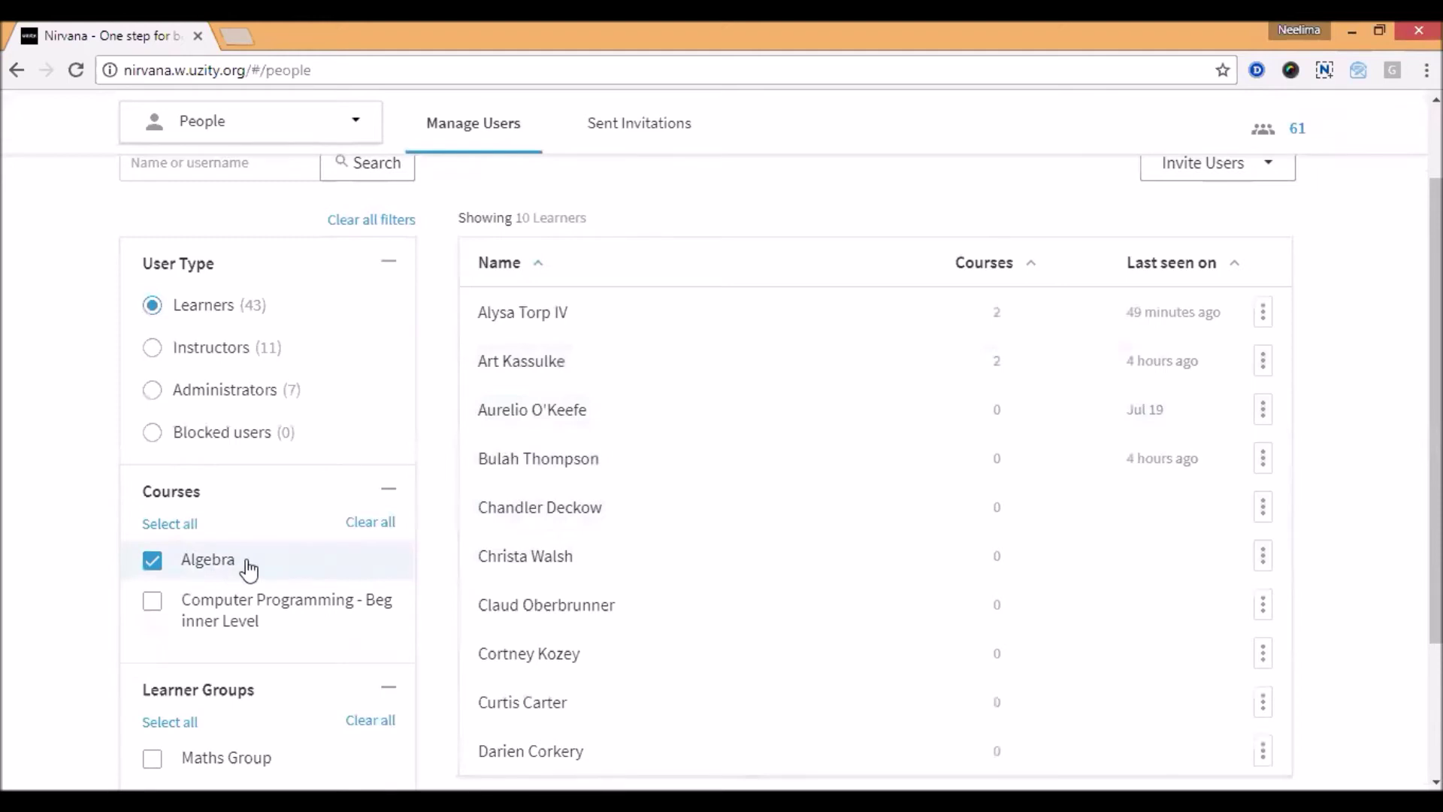
pyautogui.scroll(-2, 251, 565)
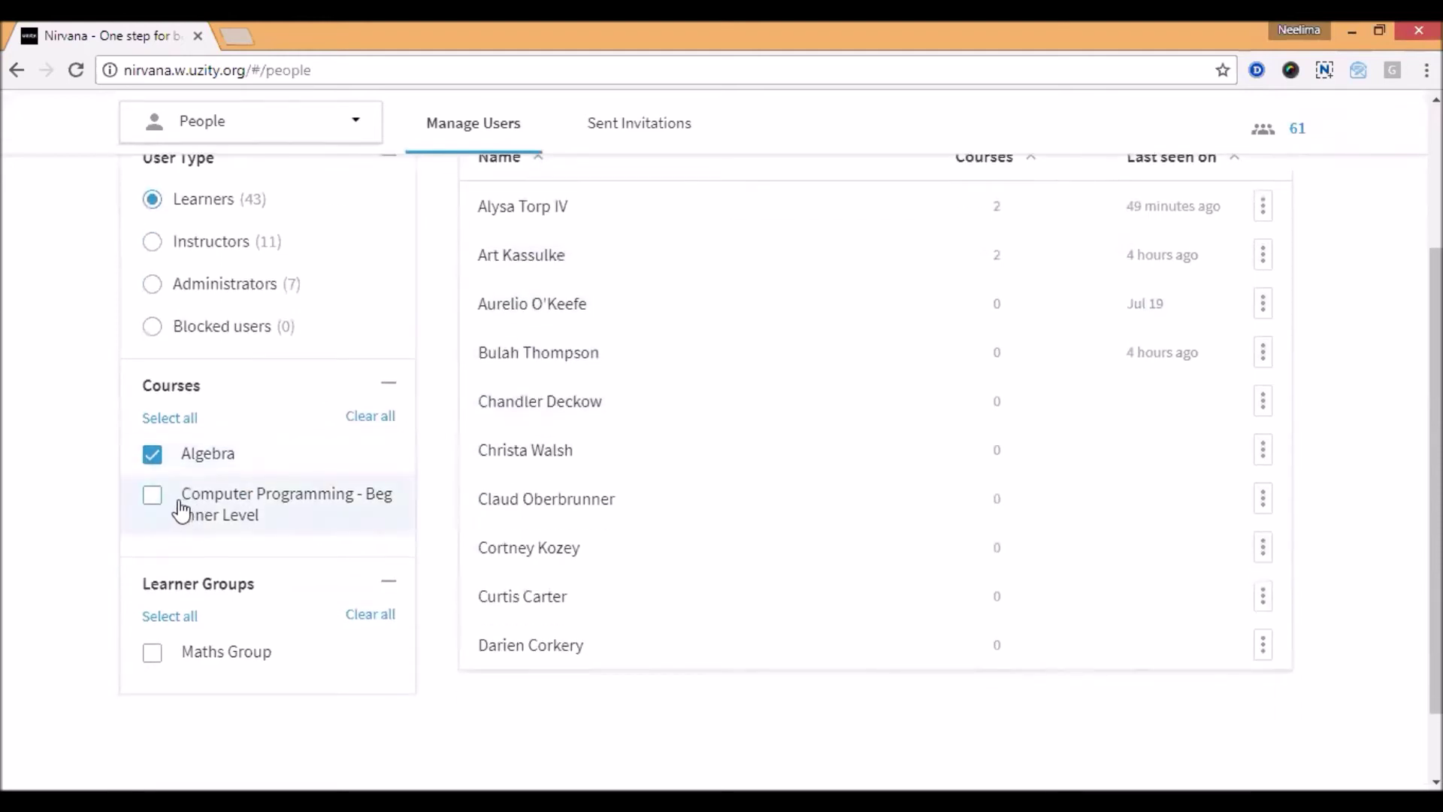
pyautogui.click(213, 505)
pyautogui.click(207, 453)
pyautogui.scroll(-2, 697, 540)
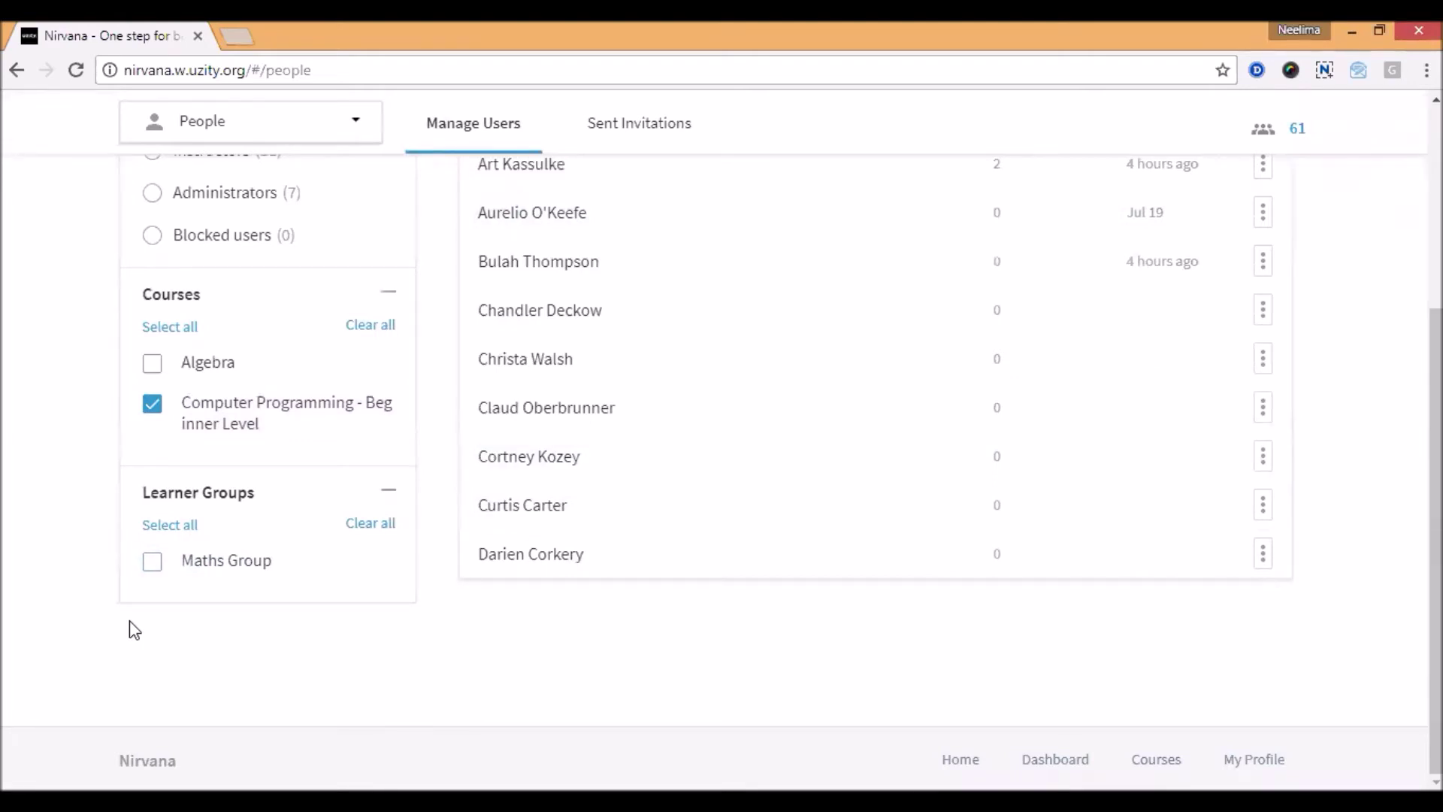
pyautogui.scroll(4, 111, 639)
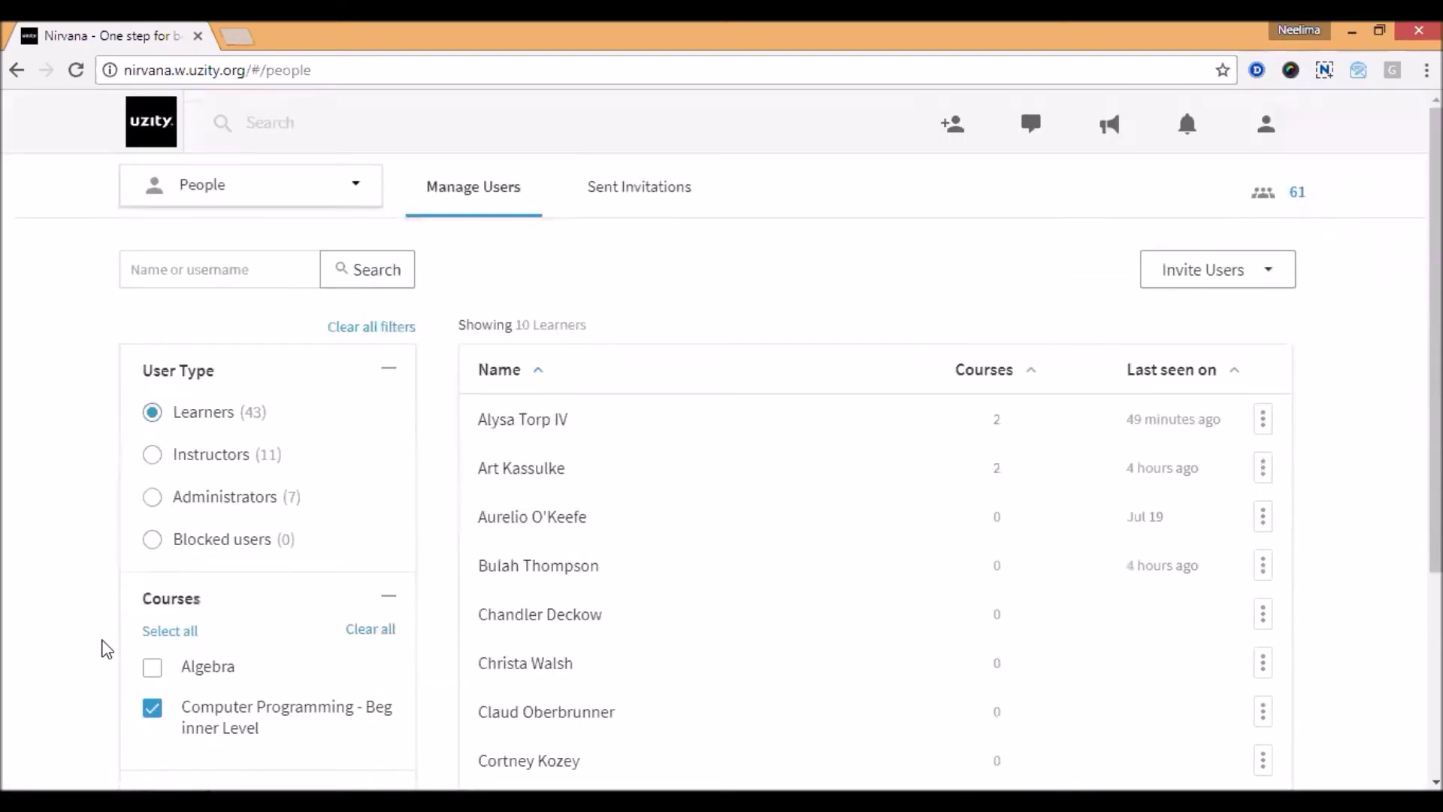
# - Look over the invitations already sent, then return to the managed users list
pyautogui.click(636, 230)
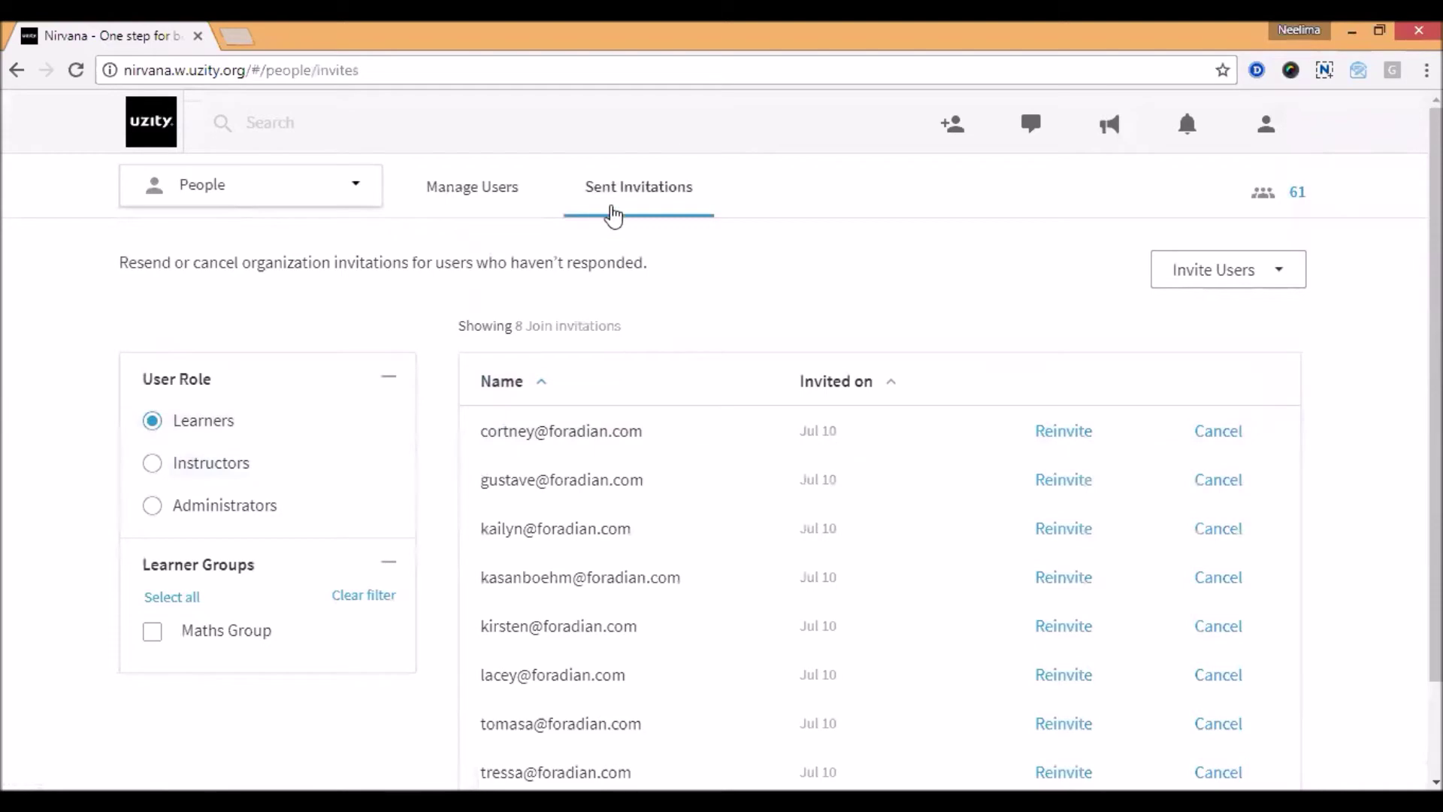
pyautogui.scroll(-2, 1008, 391)
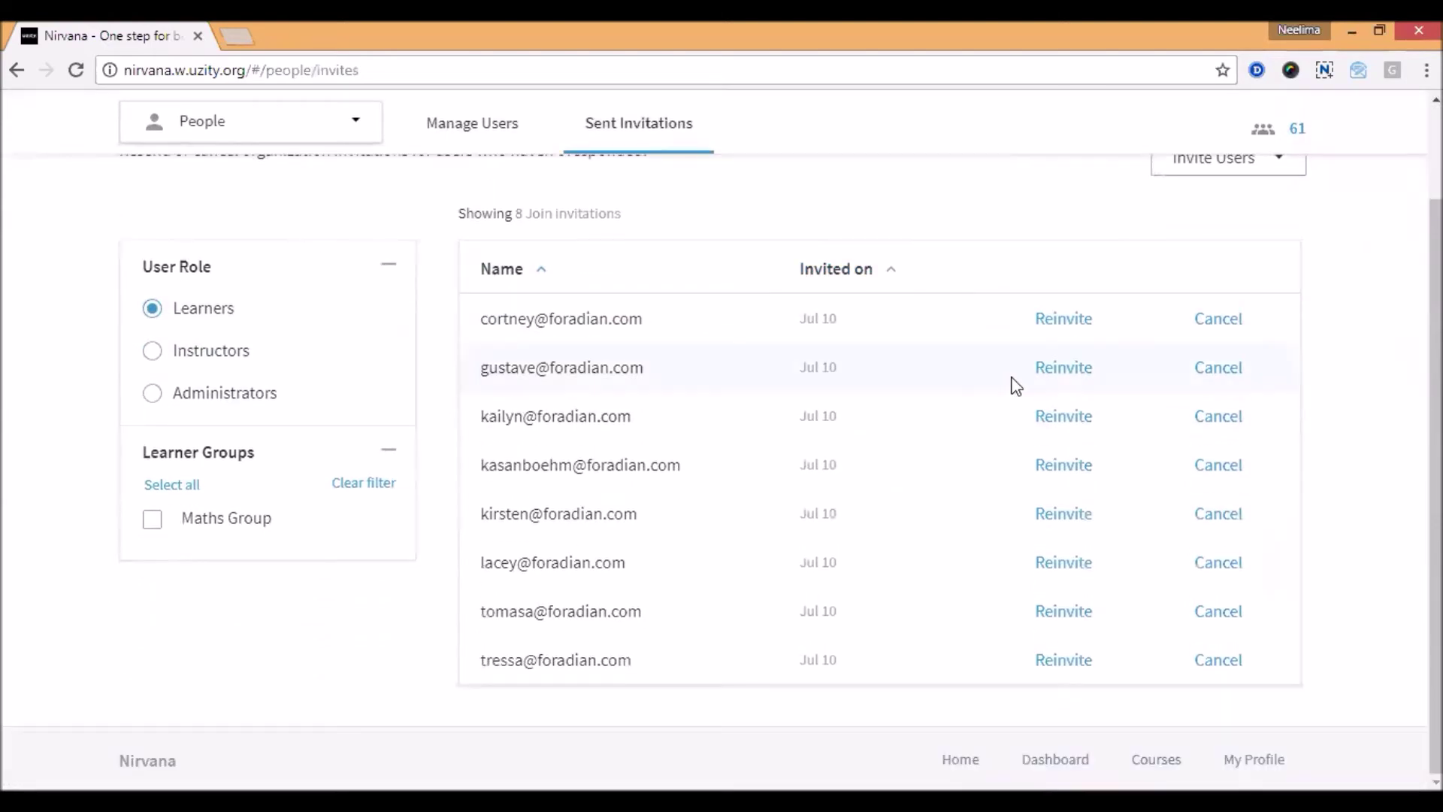
pyautogui.scroll(2, 1011, 386)
pyautogui.click(485, 213)
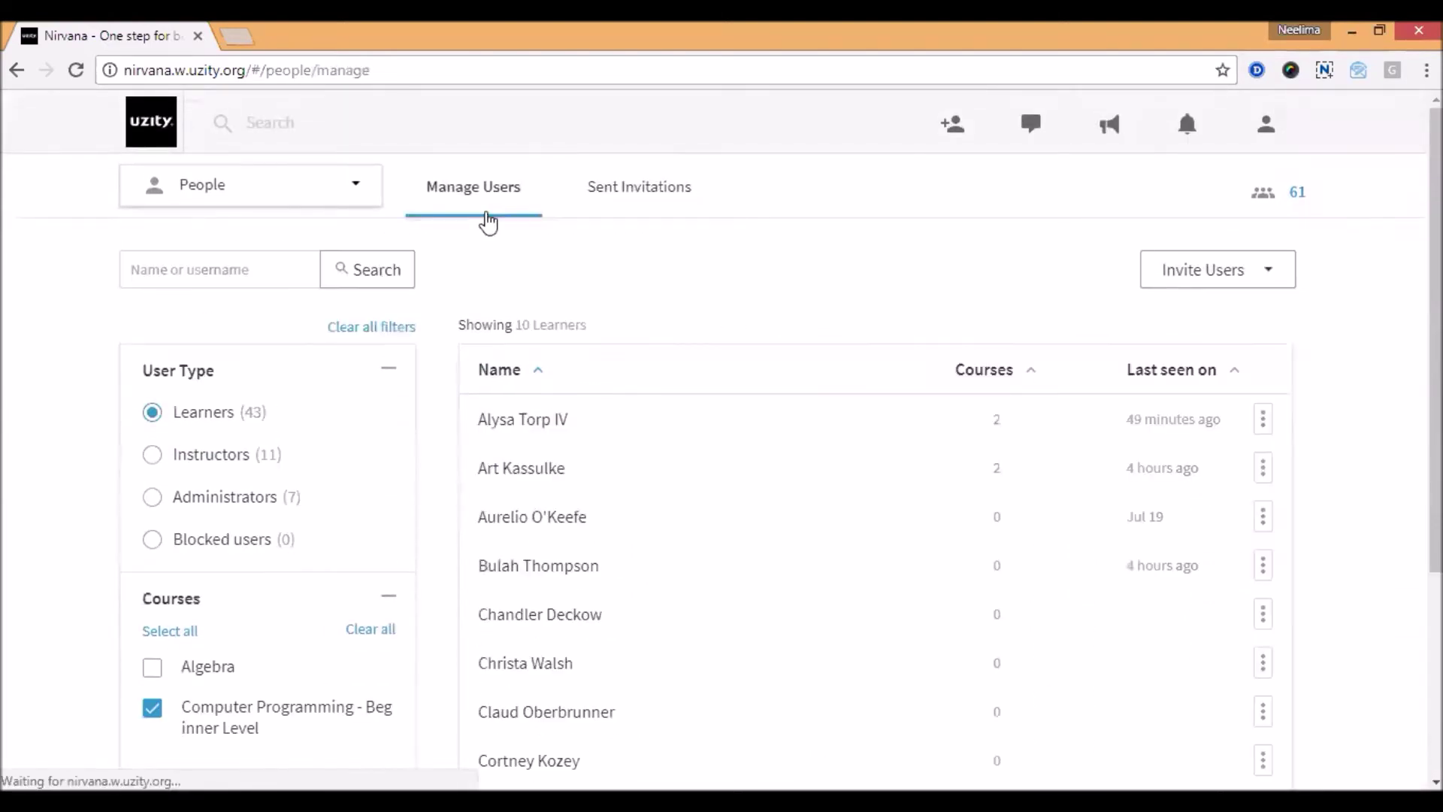
# - Go to the People section, then on to the Groups section
pyautogui.click(255, 178)
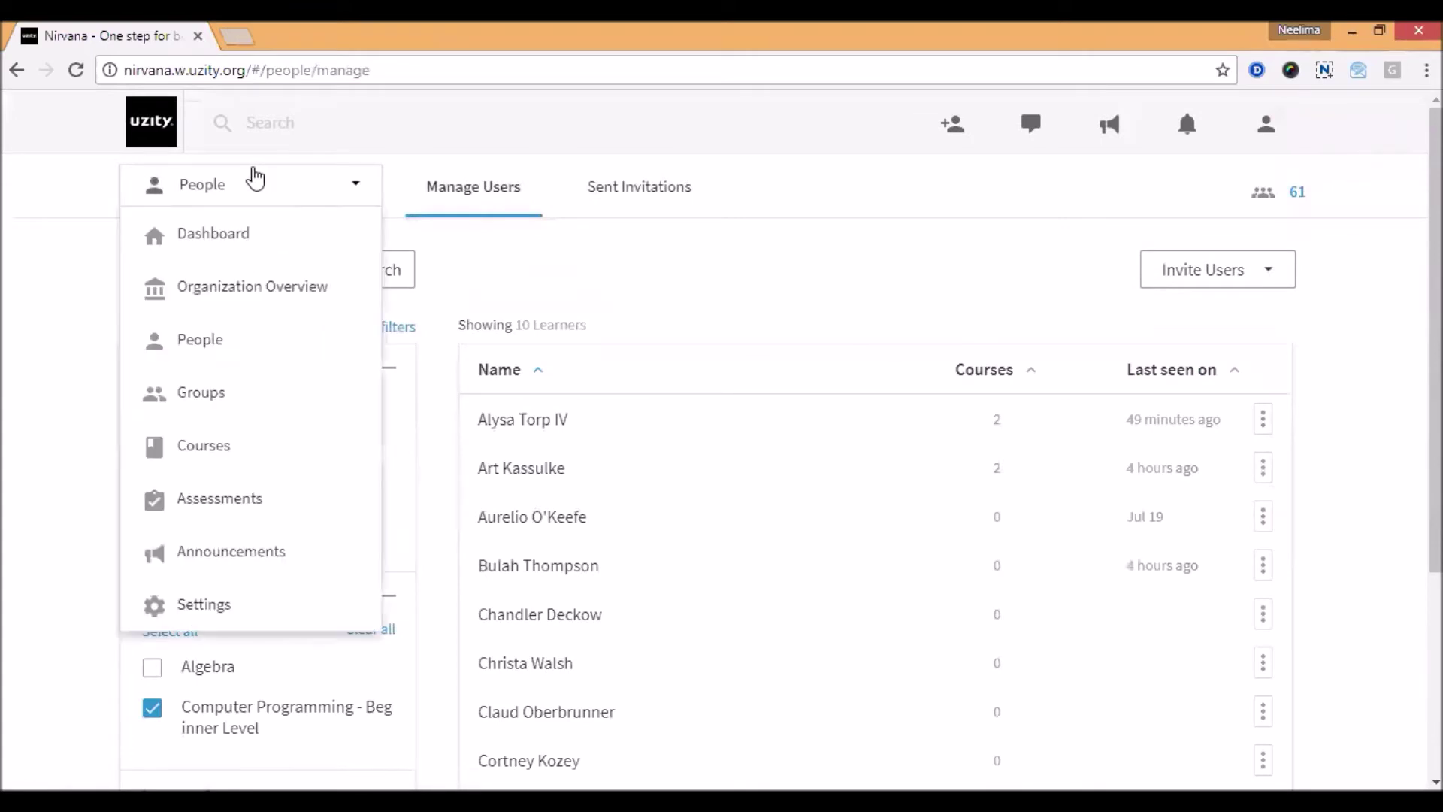
pyautogui.click(217, 345)
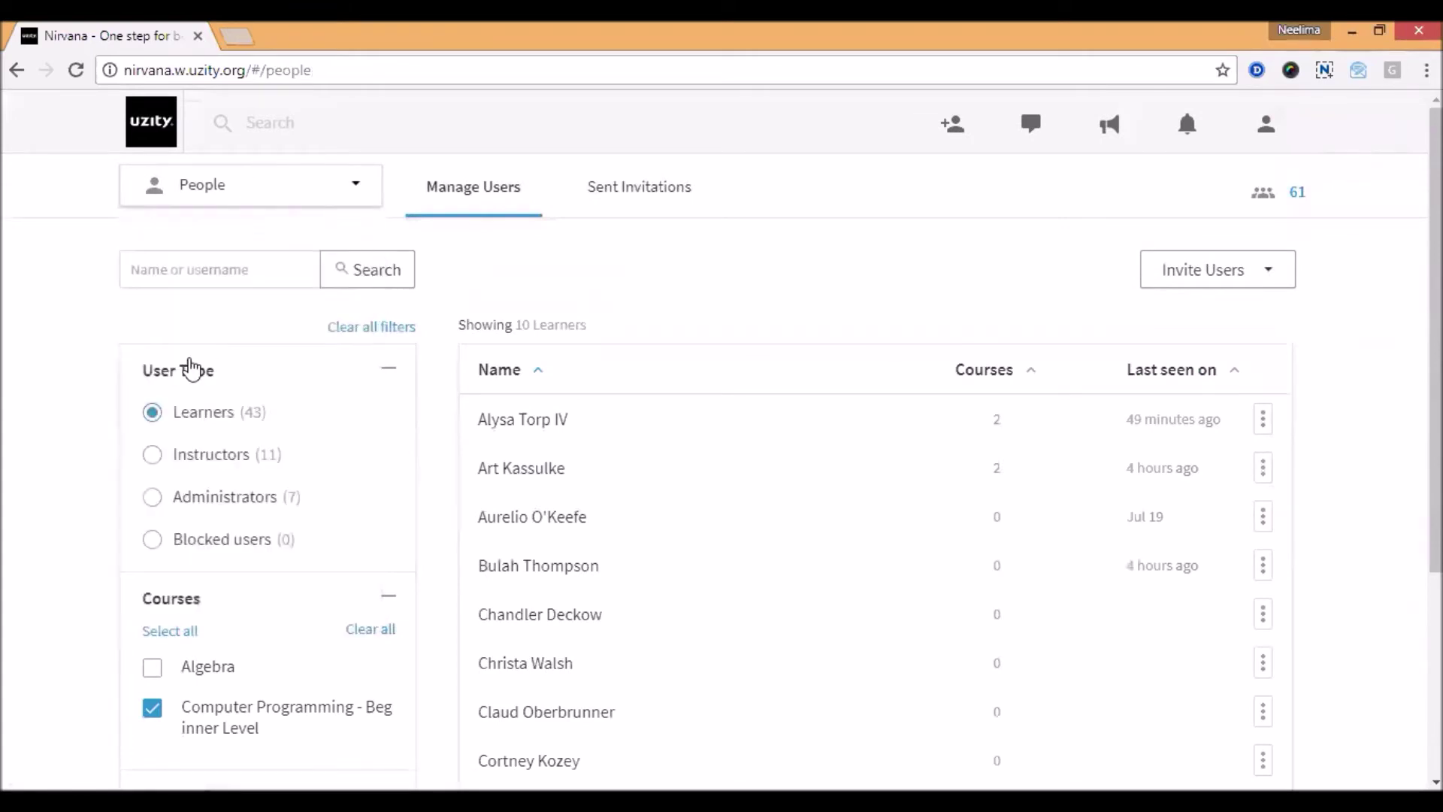
pyautogui.click(284, 202)
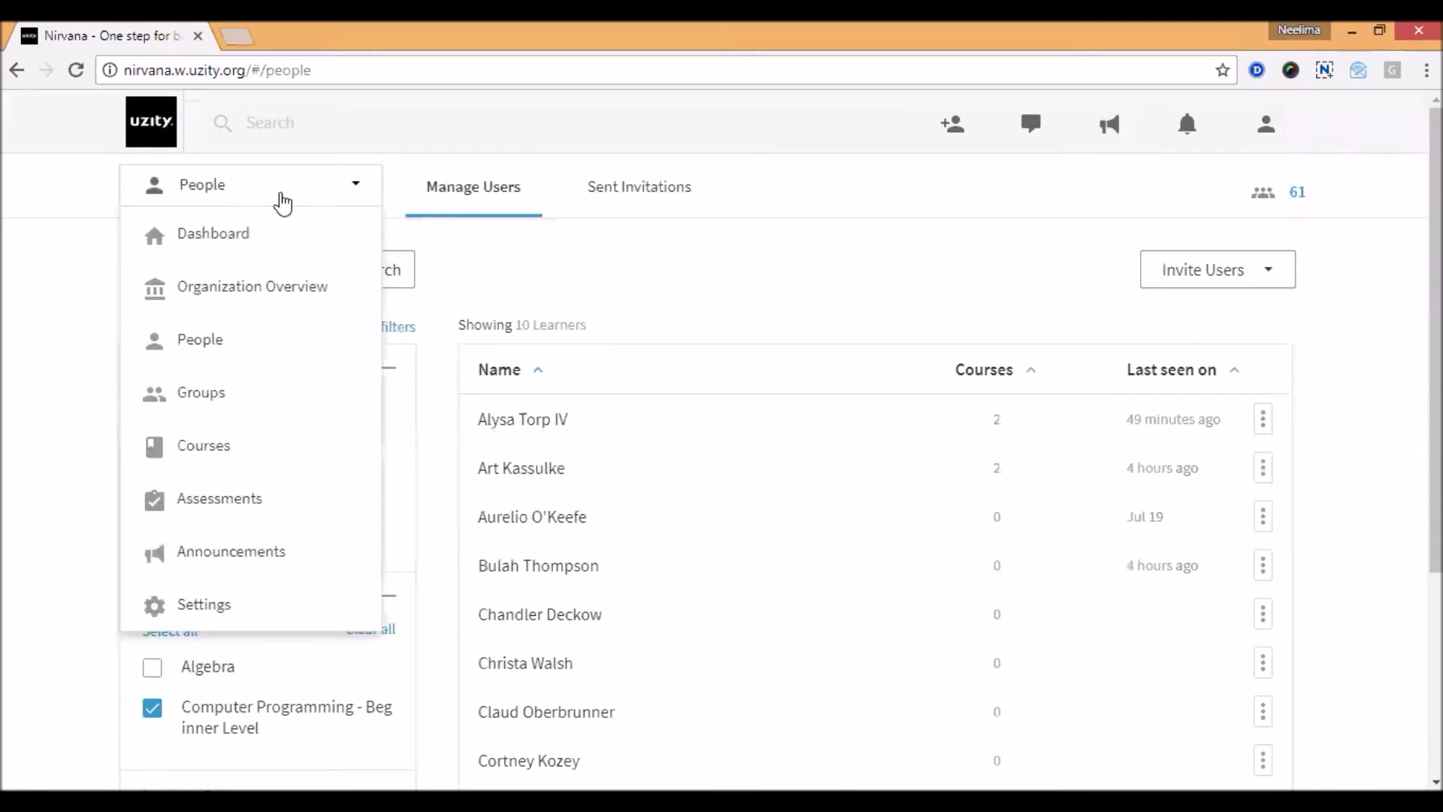
pyautogui.click(225, 395)
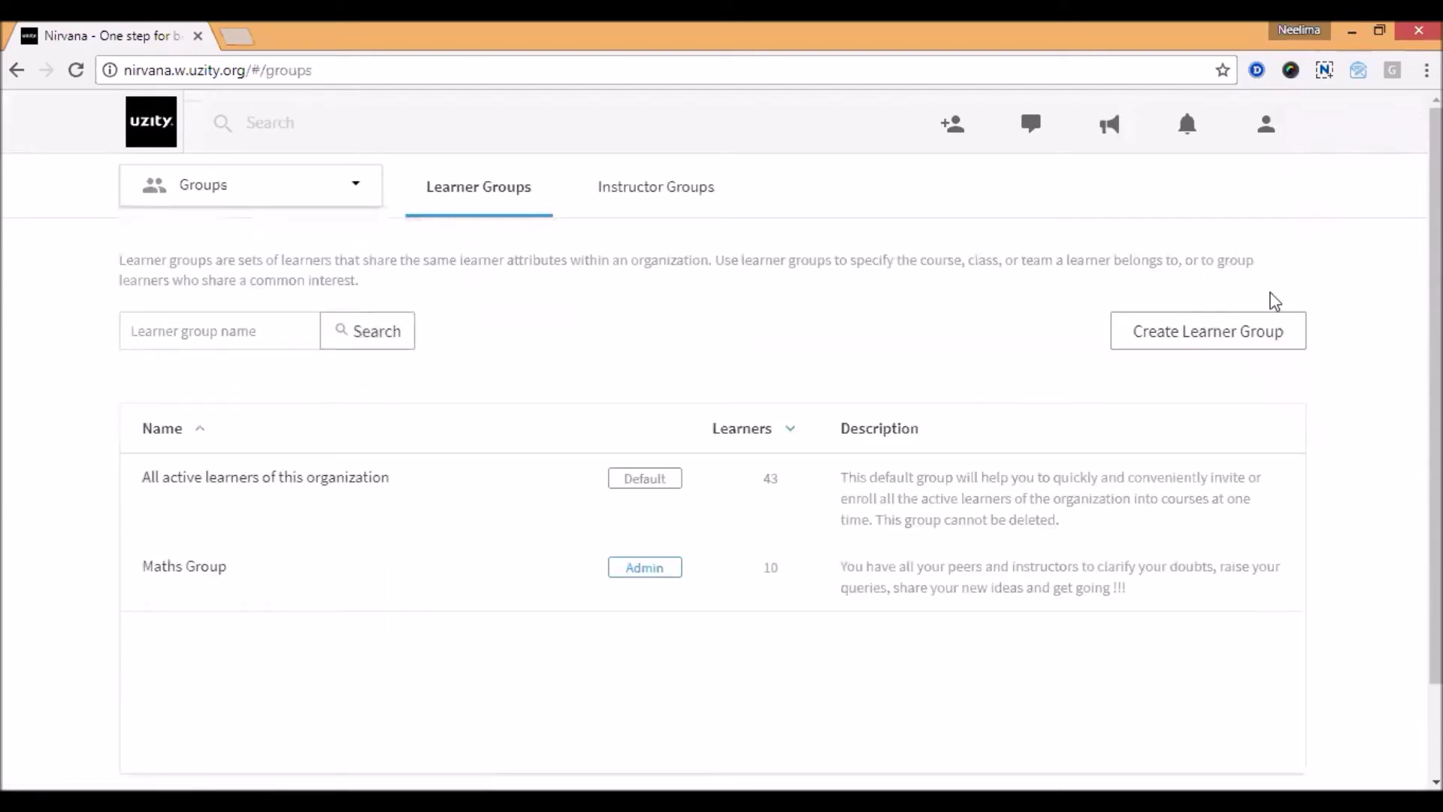
# - Cancel a new learner group form, then open the Maths Group's member list
pyautogui.click(1249, 330)
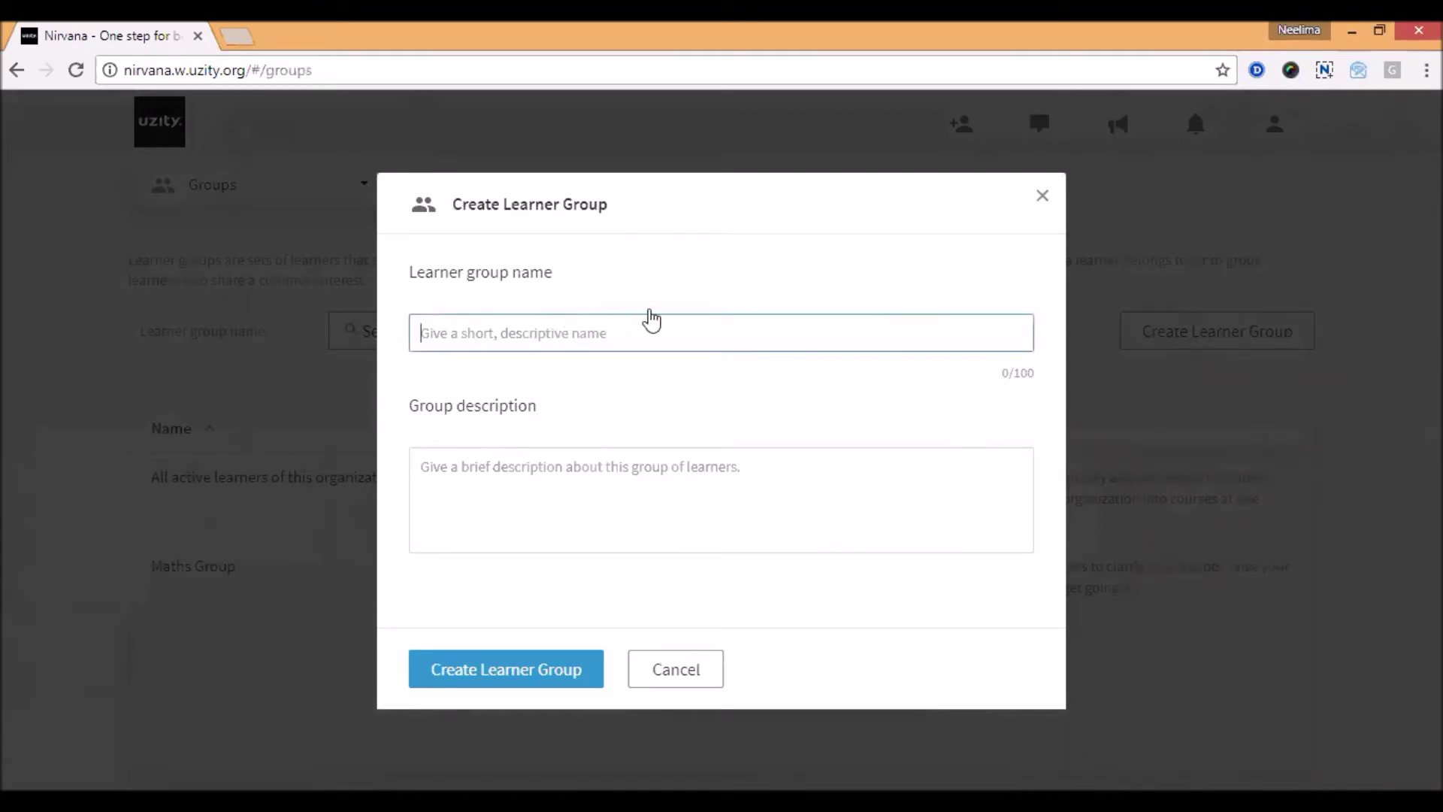
pyautogui.click(1041, 195)
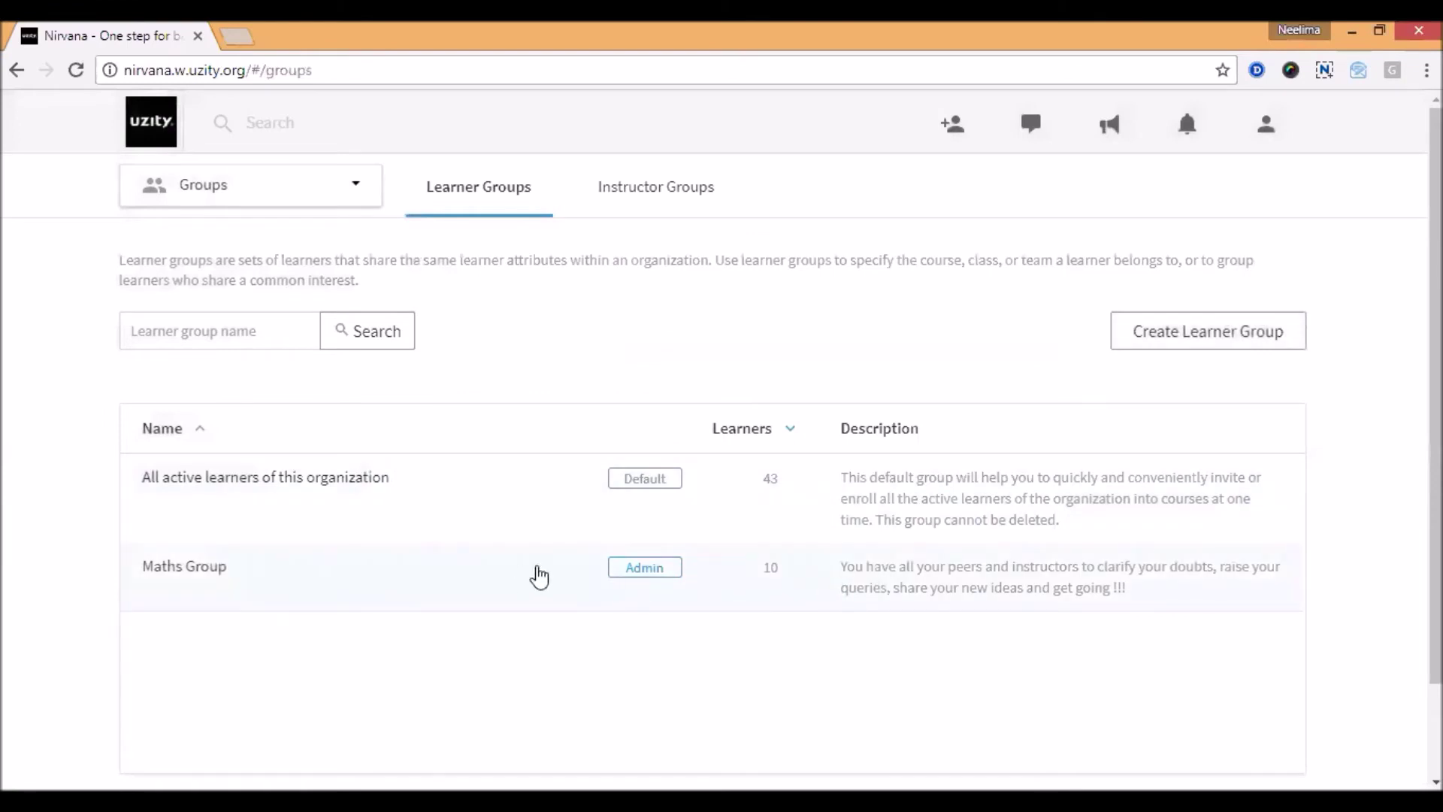
pyautogui.click(222, 566)
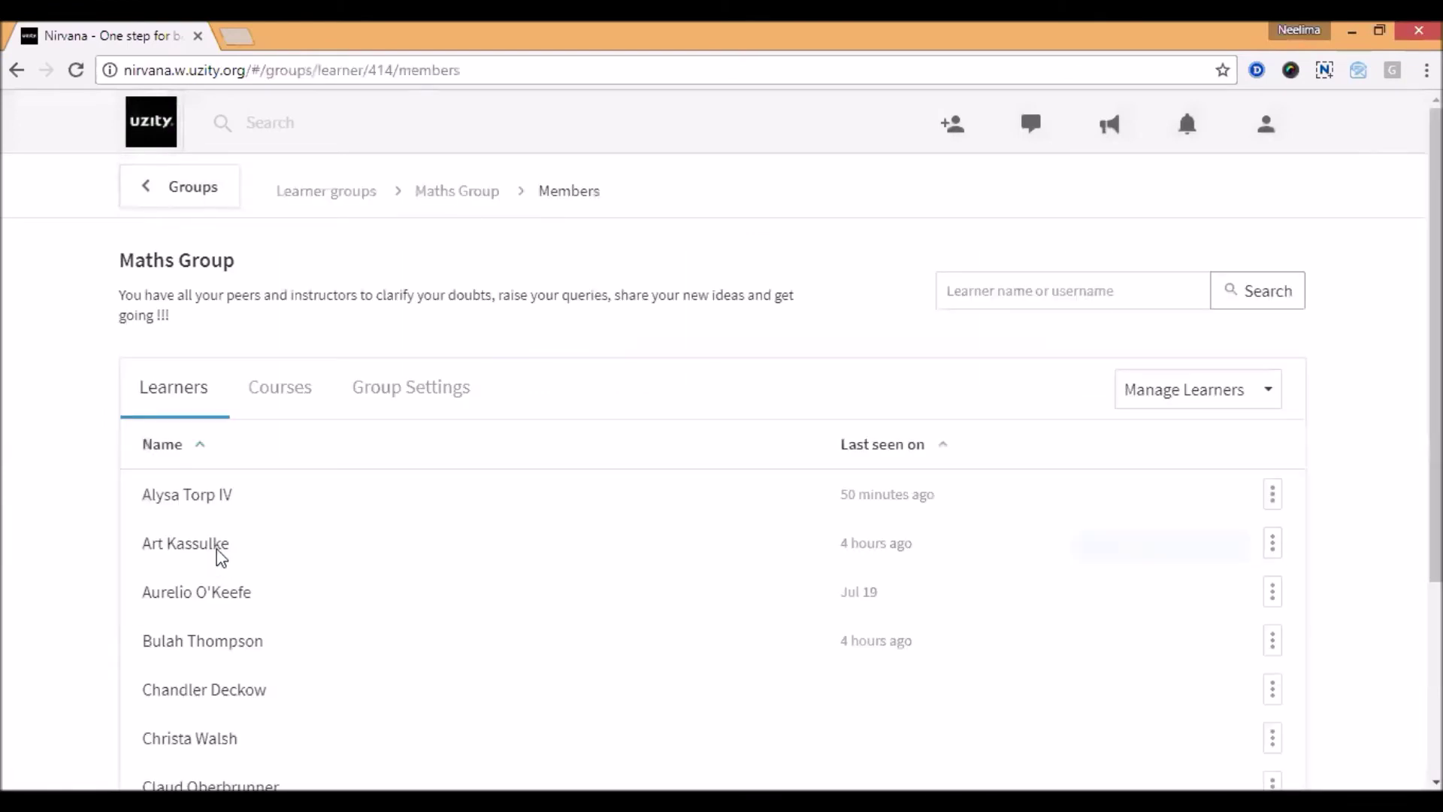
pyautogui.scroll(-2, 218, 559)
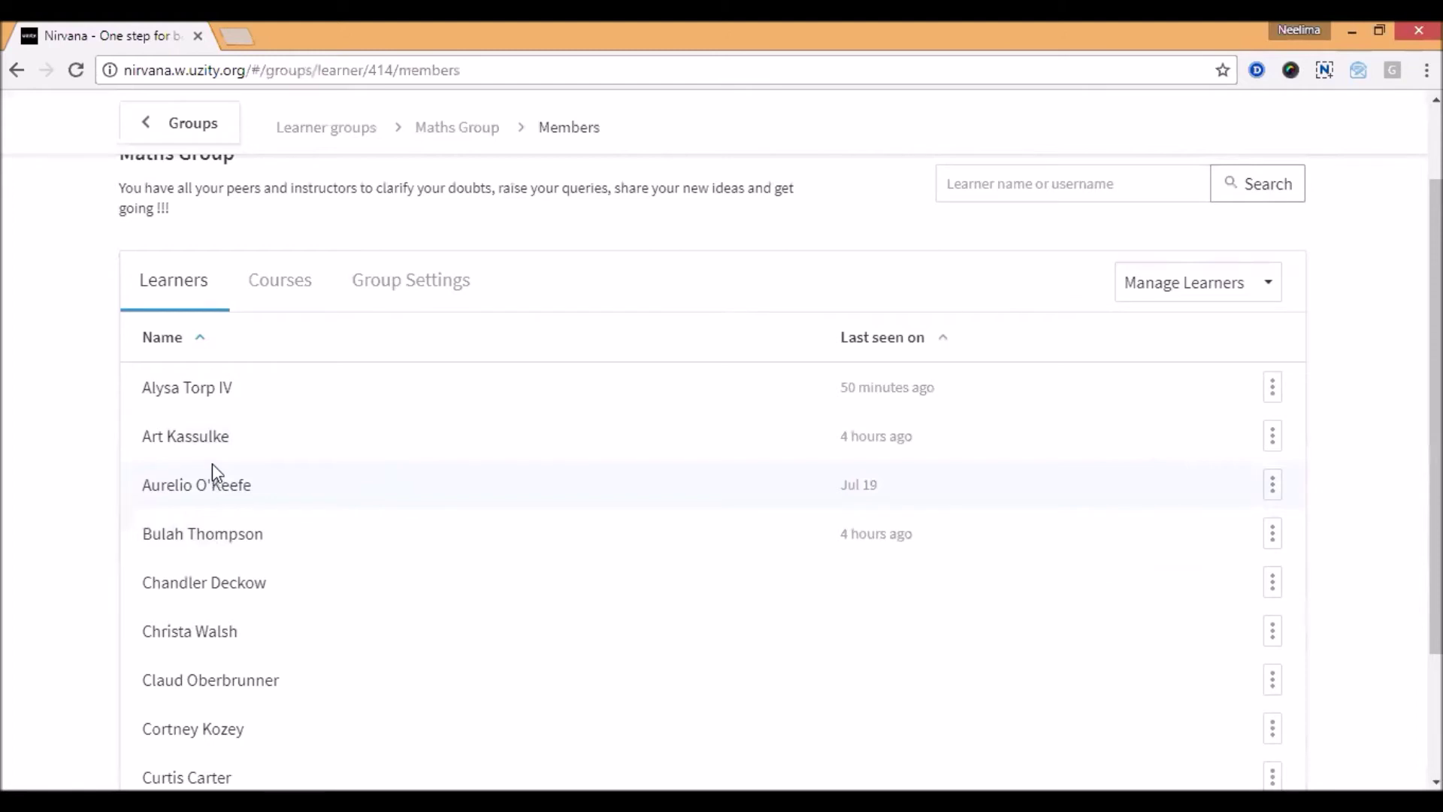
# - Review the Maths Group's courses and settings, dismissing the Add Moderator form unchanged
pyautogui.click(290, 304)
pyautogui.scroll(-3, 350, 476)
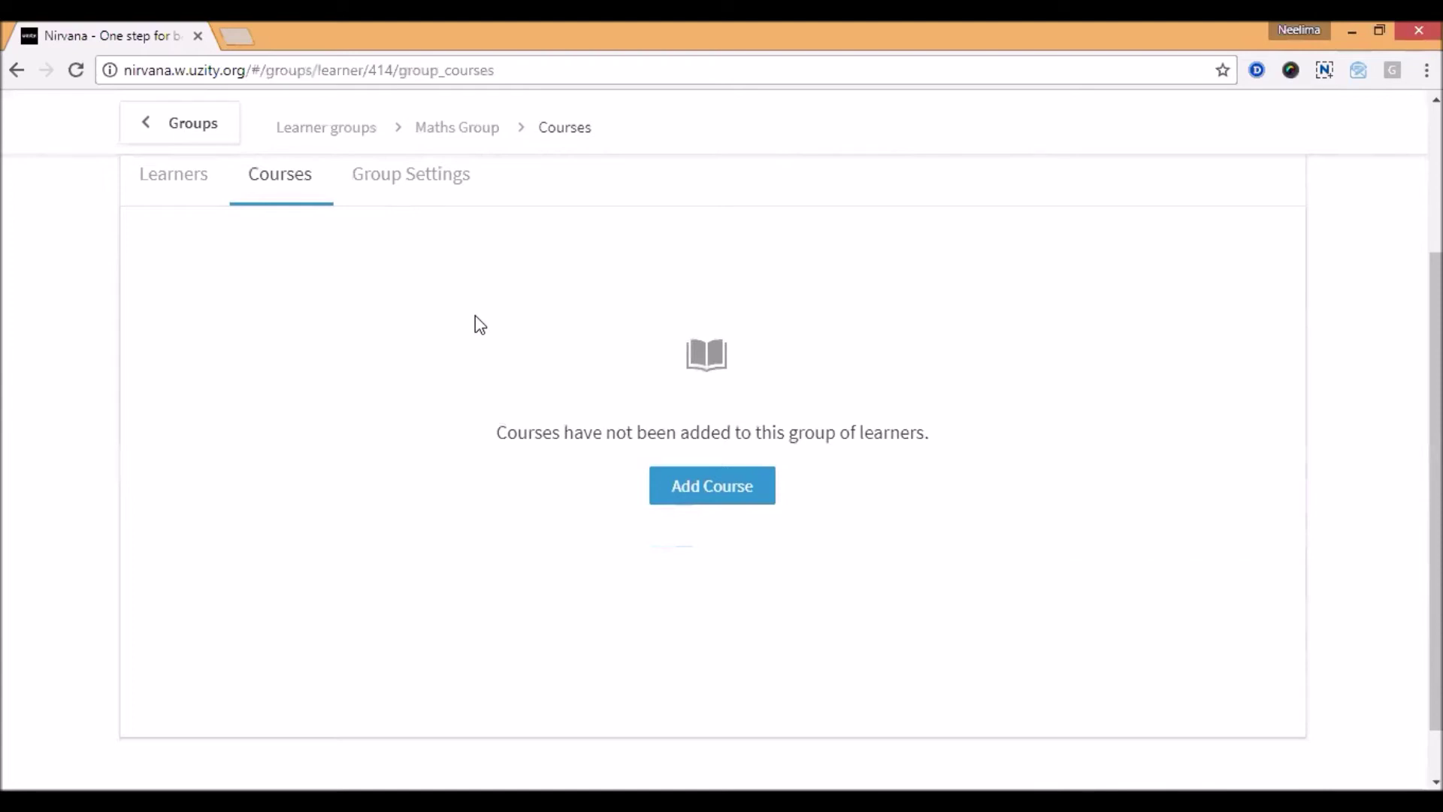
pyautogui.click(429, 180)
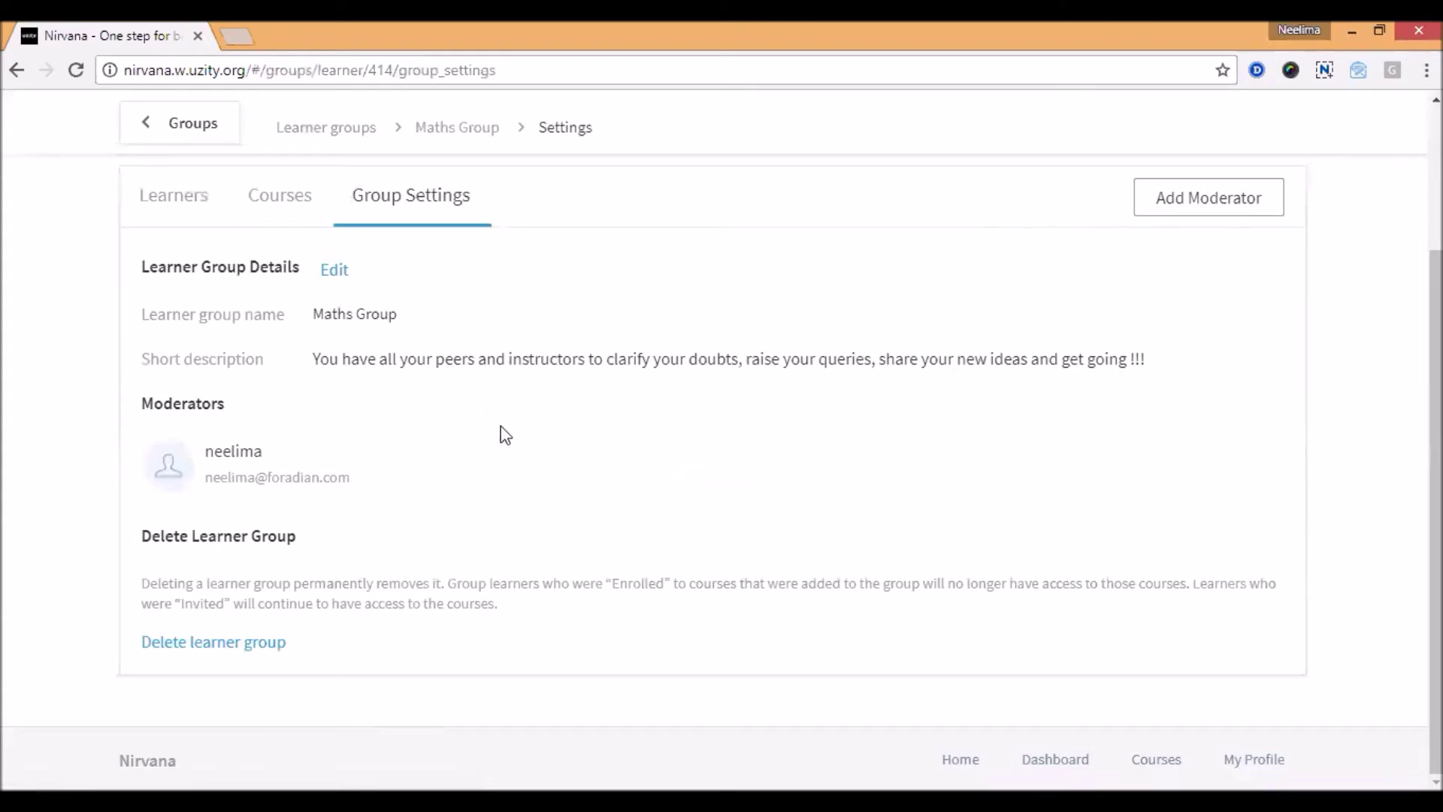
pyautogui.click(1168, 217)
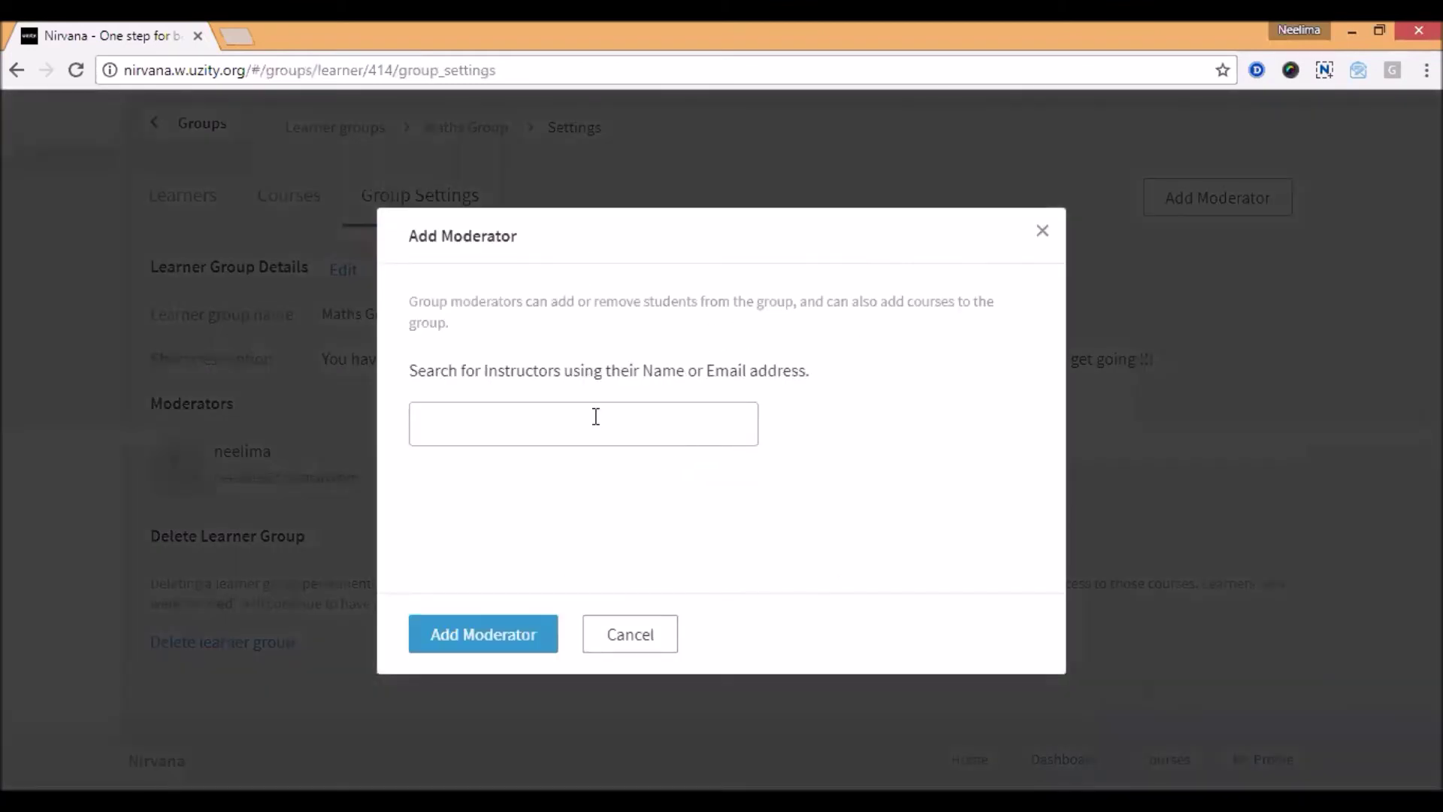
pyautogui.click(1042, 230)
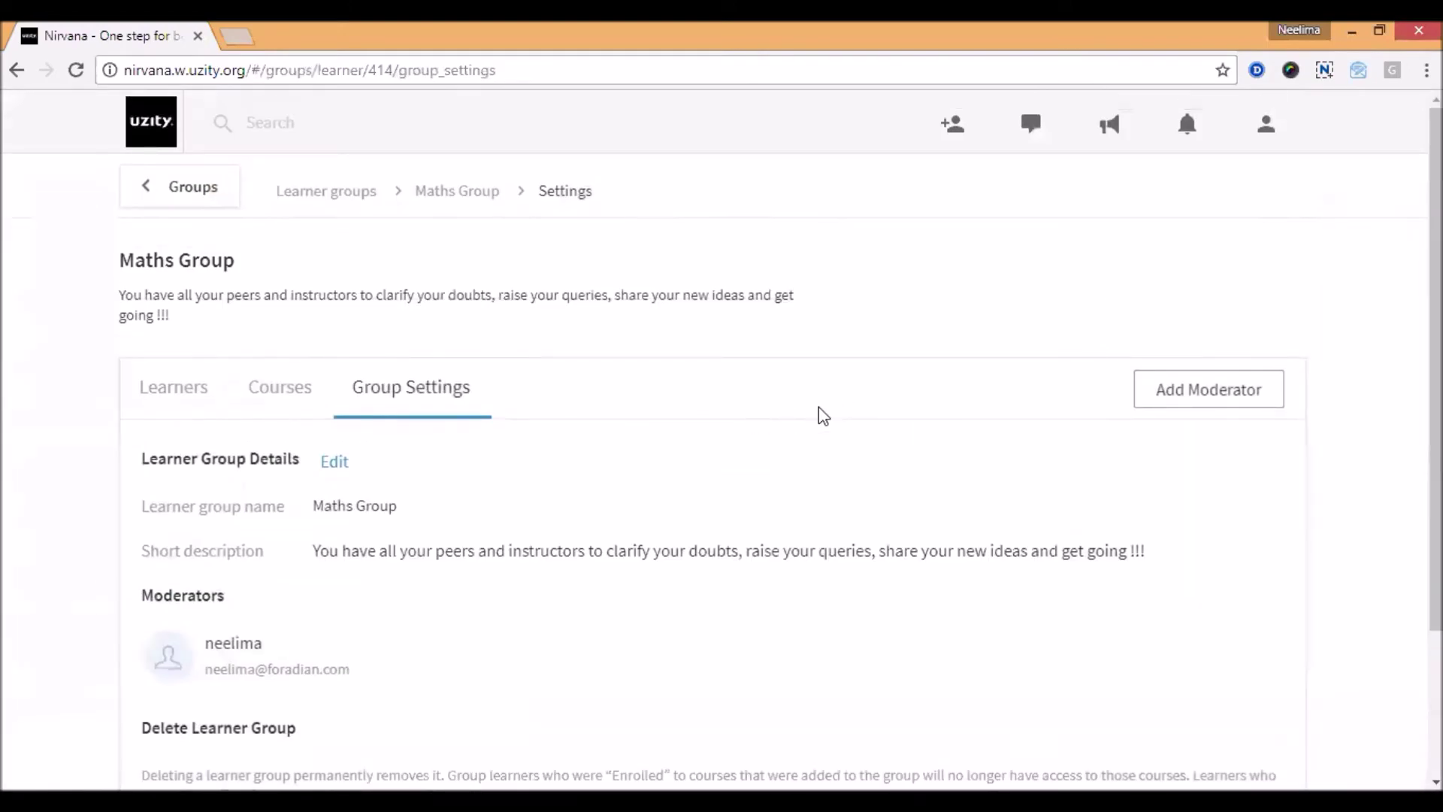
pyautogui.click(169, 199)
# - Review Instructor Groups, cancel a new instructor group, then go to Assessments
pyautogui.click(685, 193)
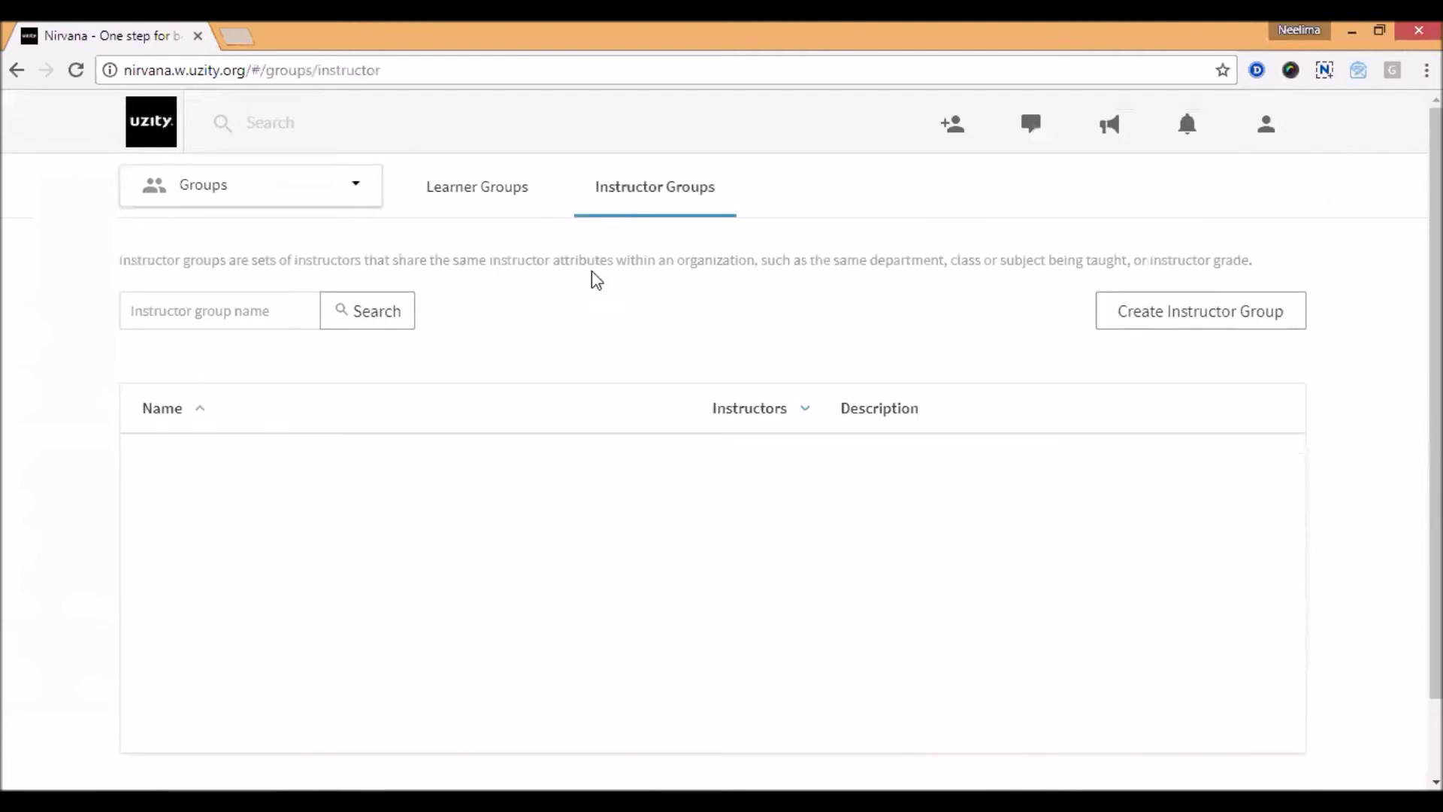
pyautogui.click(458, 199)
pyautogui.click(614, 180)
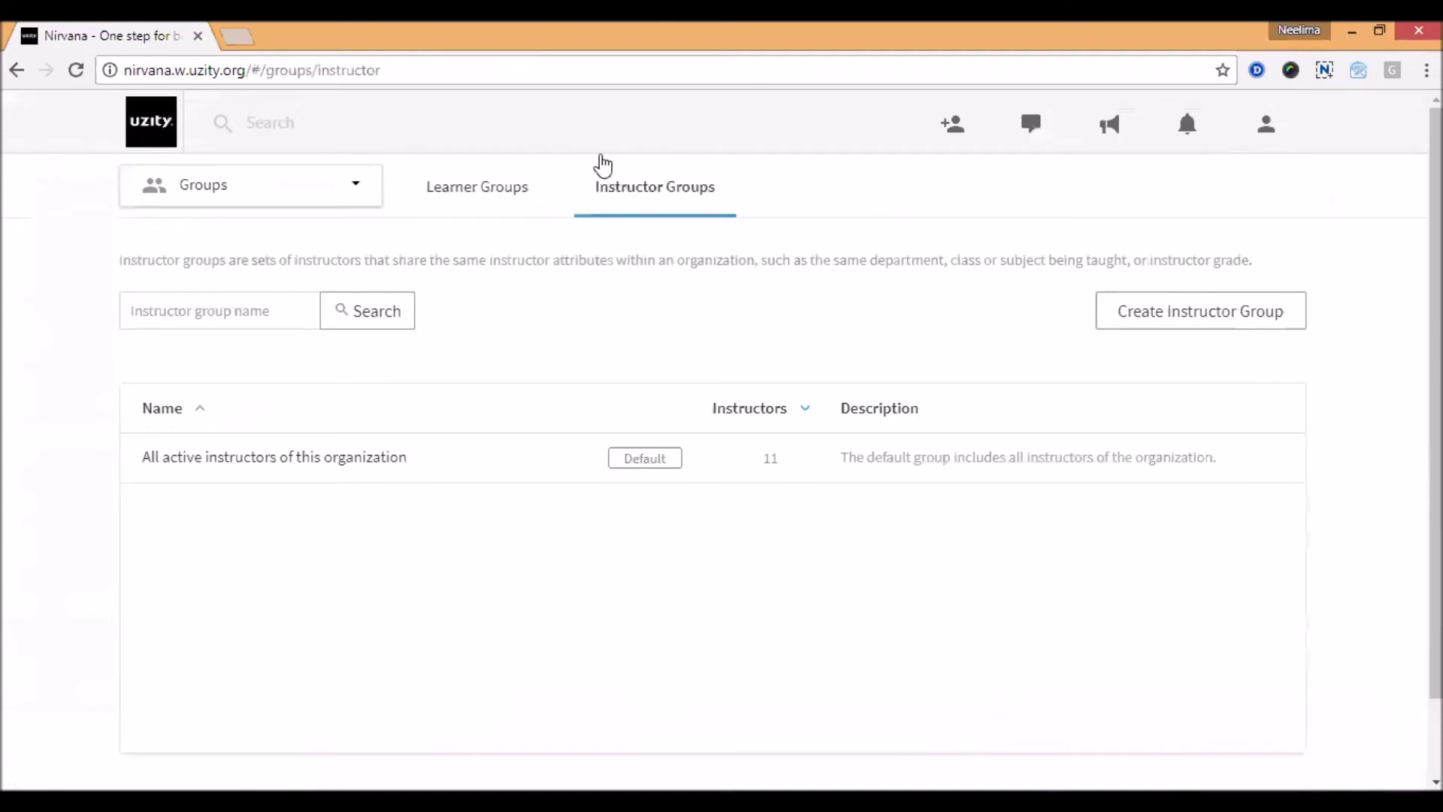
pyautogui.click(1156, 319)
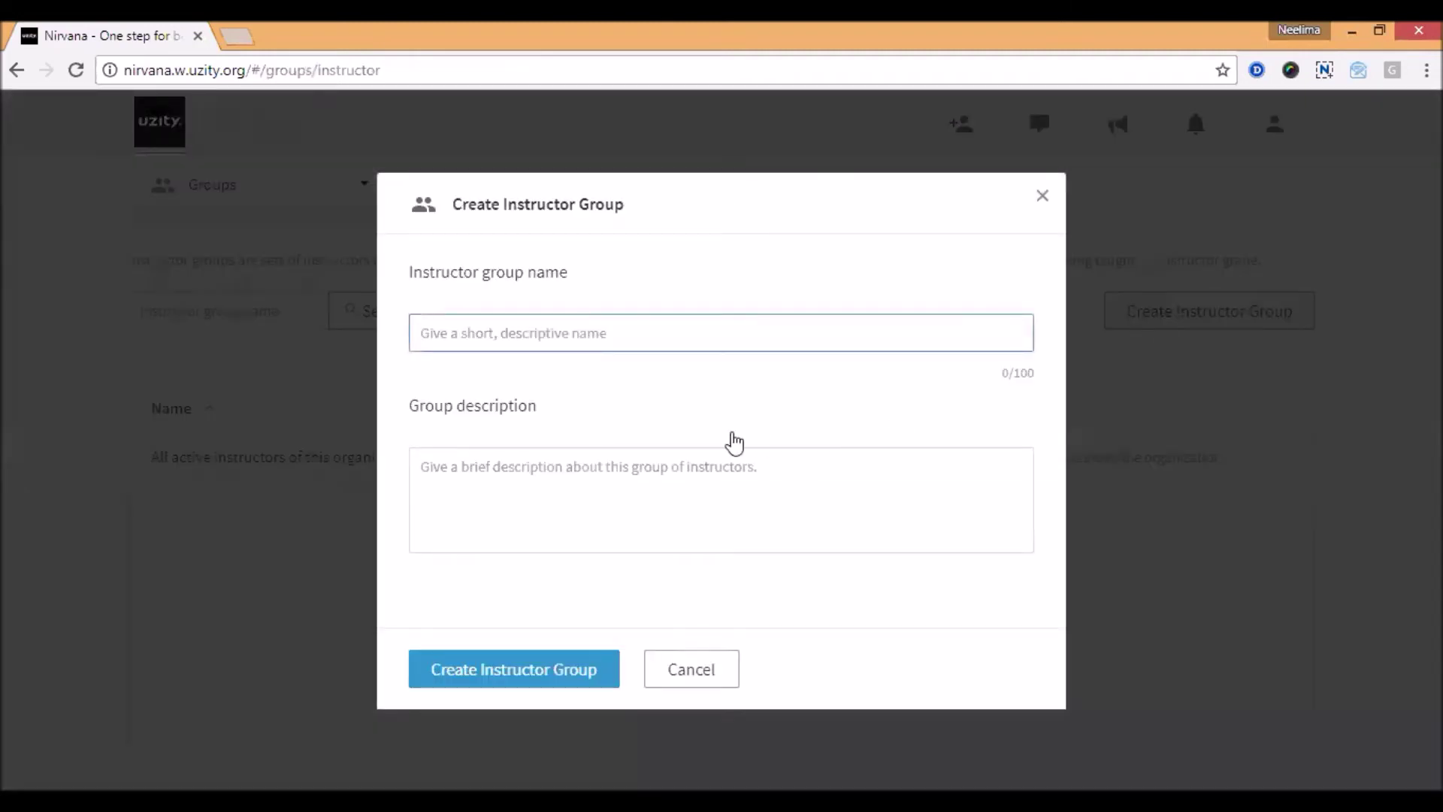
pyautogui.click(1043, 197)
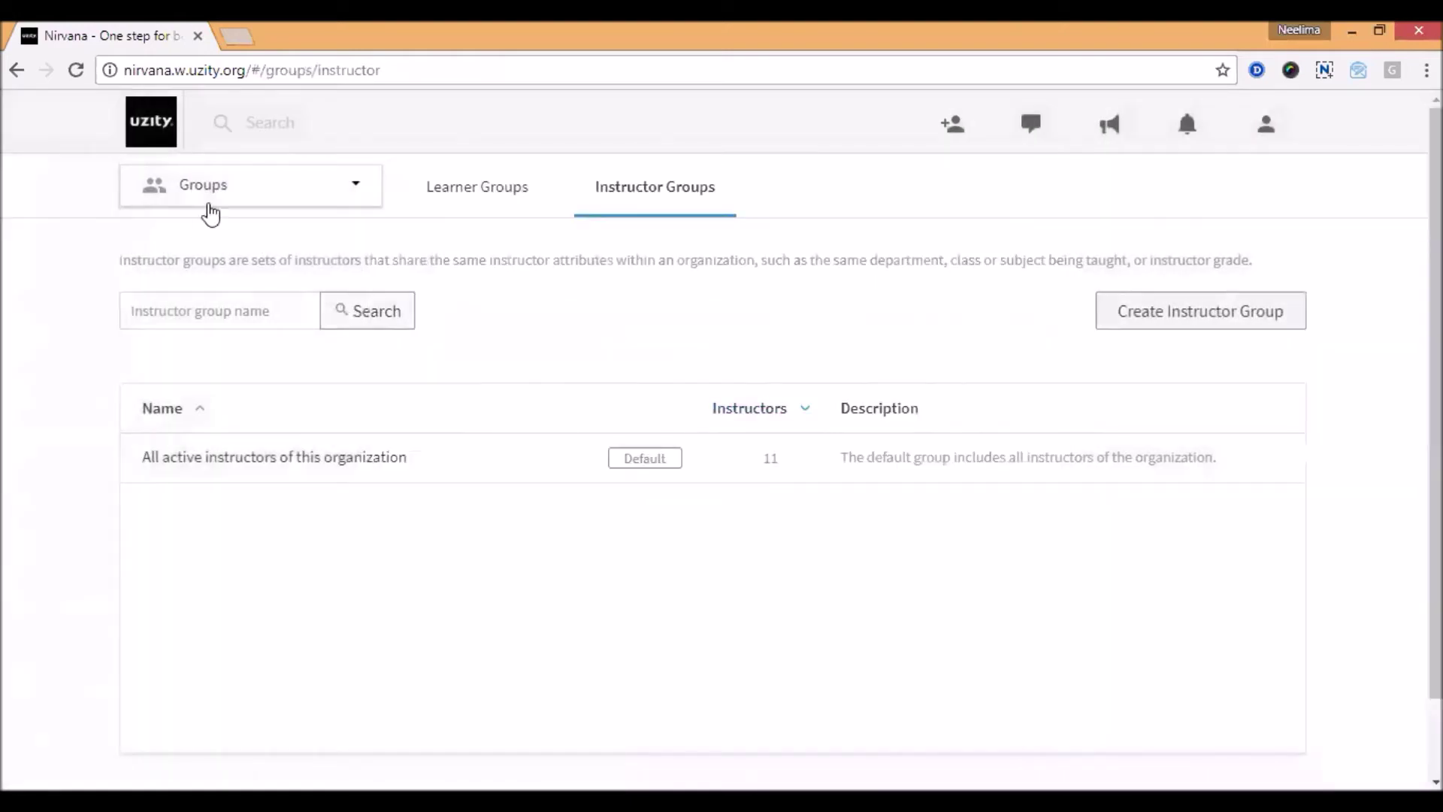
pyautogui.click(218, 194)
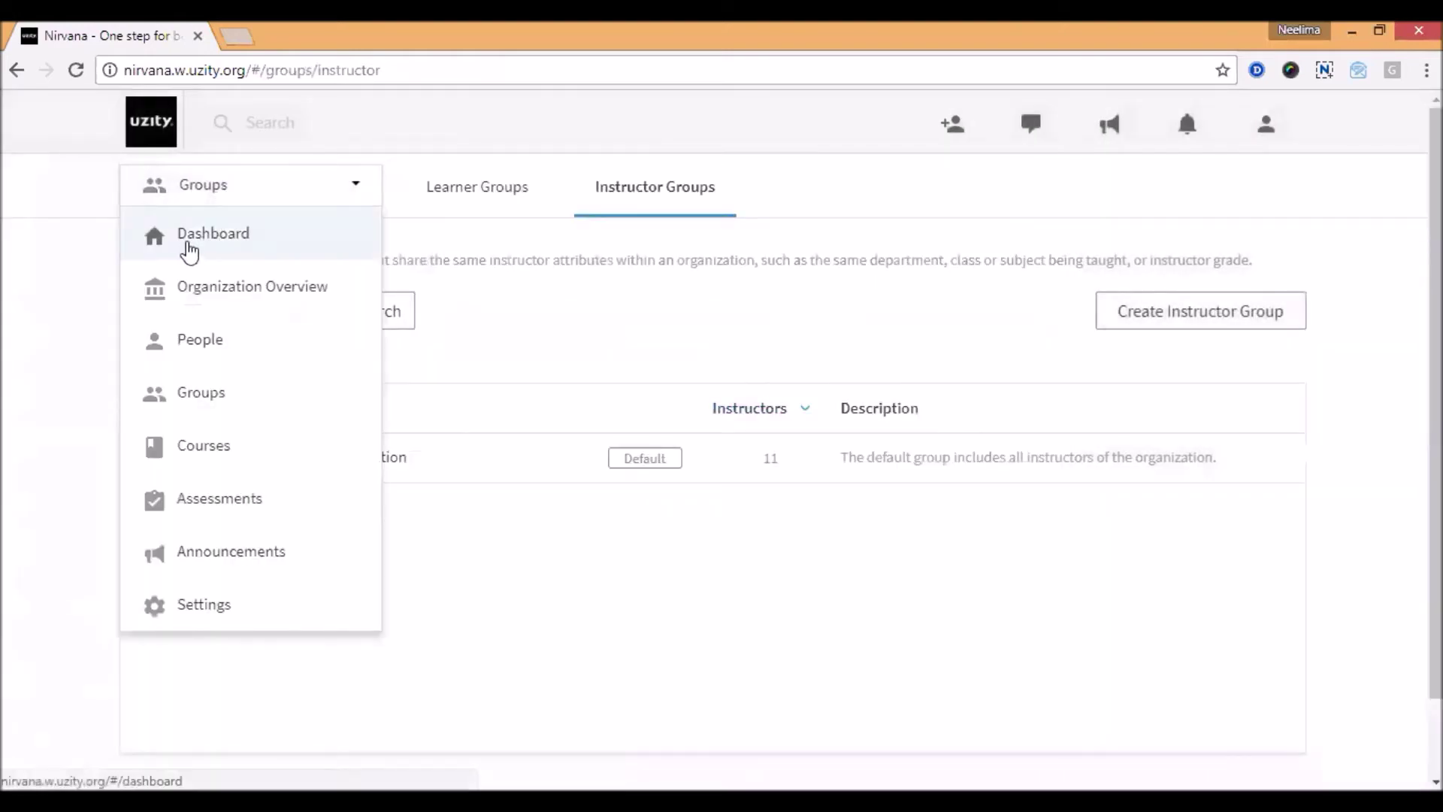
pyautogui.click(185, 497)
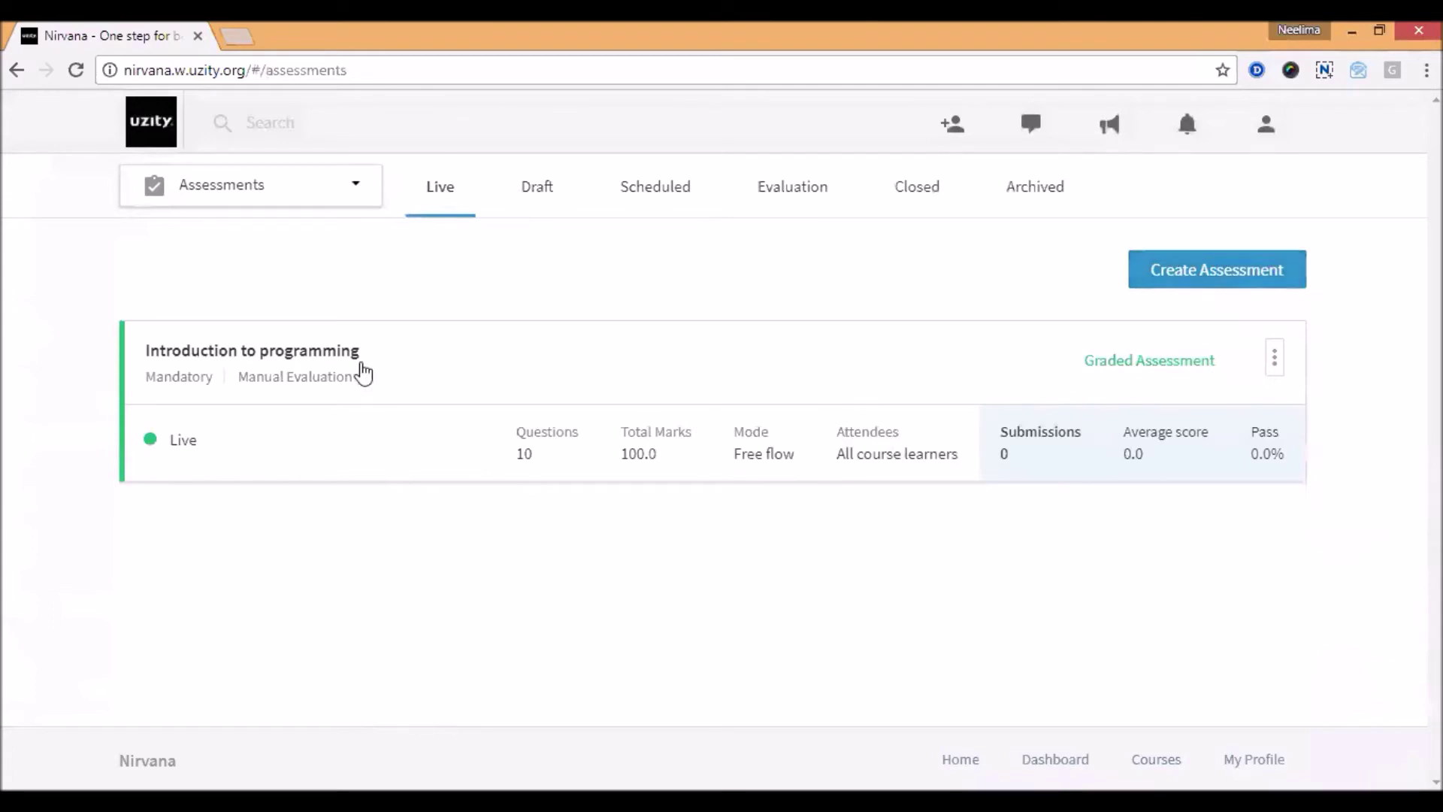
# - Cancel a new assessment form, then list the Draft assessments showing Quiz 1
pyautogui.click(1267, 289)
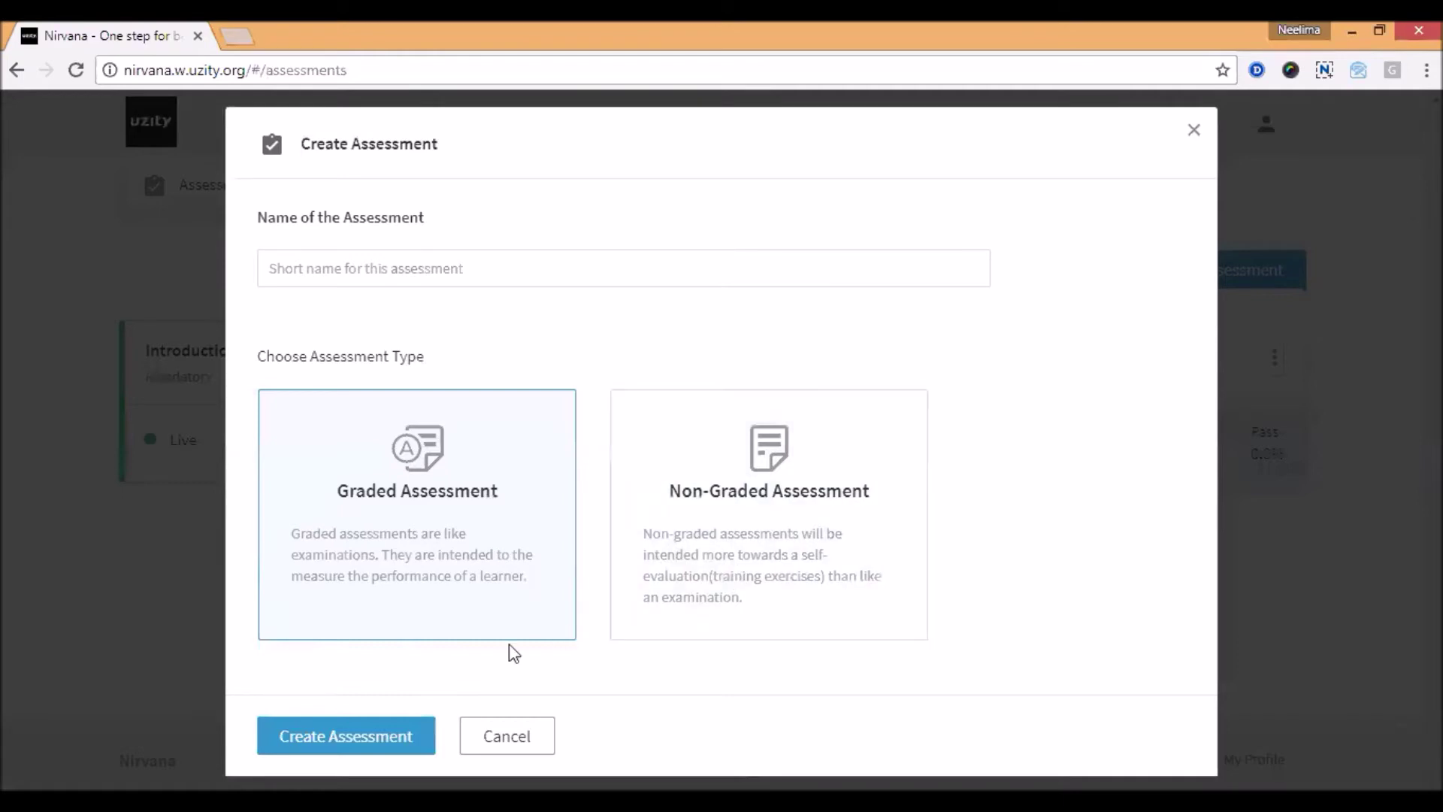
pyautogui.click(1193, 131)
pyautogui.click(510, 192)
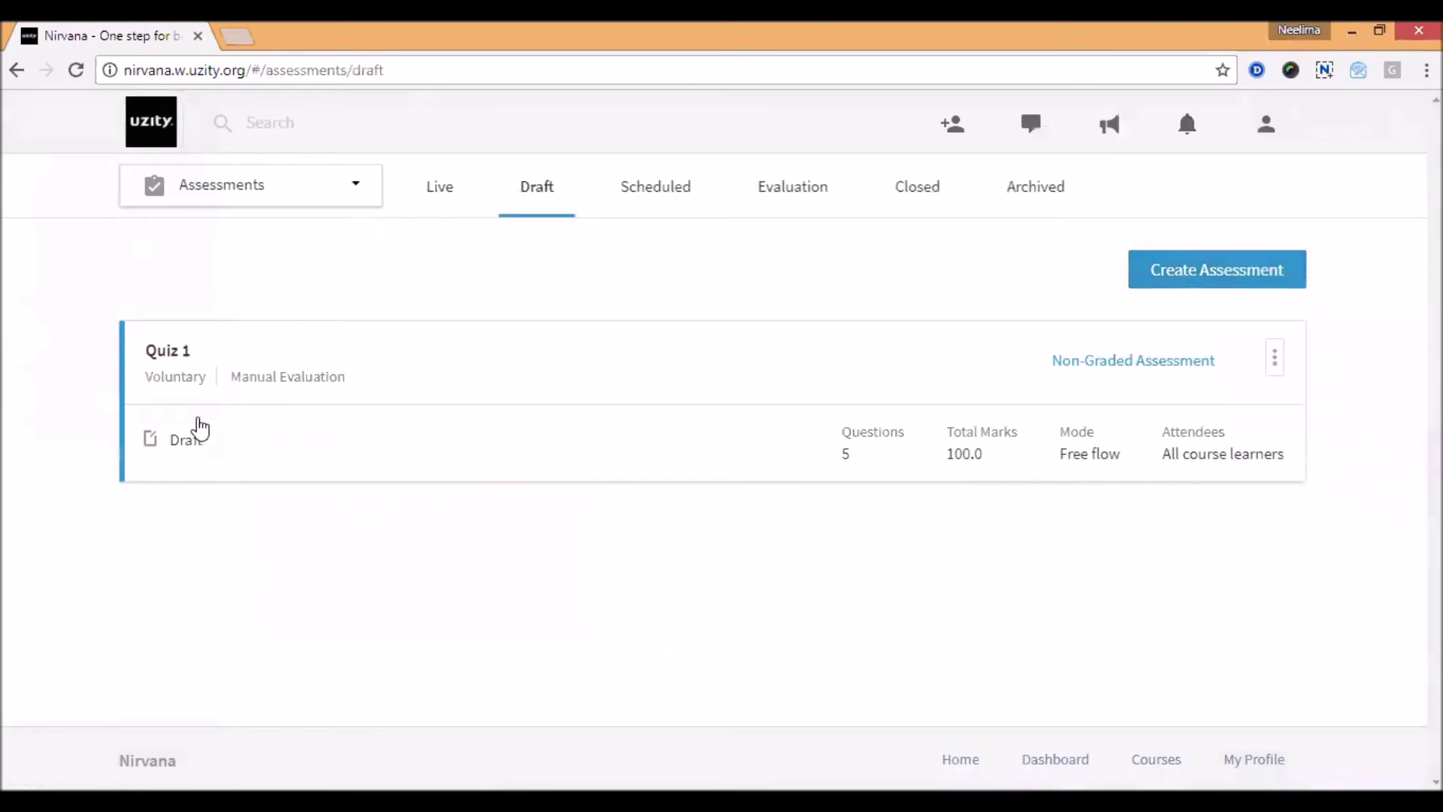
# - Open Quiz 1's overview and its Edit Details settings, scrolling through Assessment Details
pyautogui.click(184, 439)
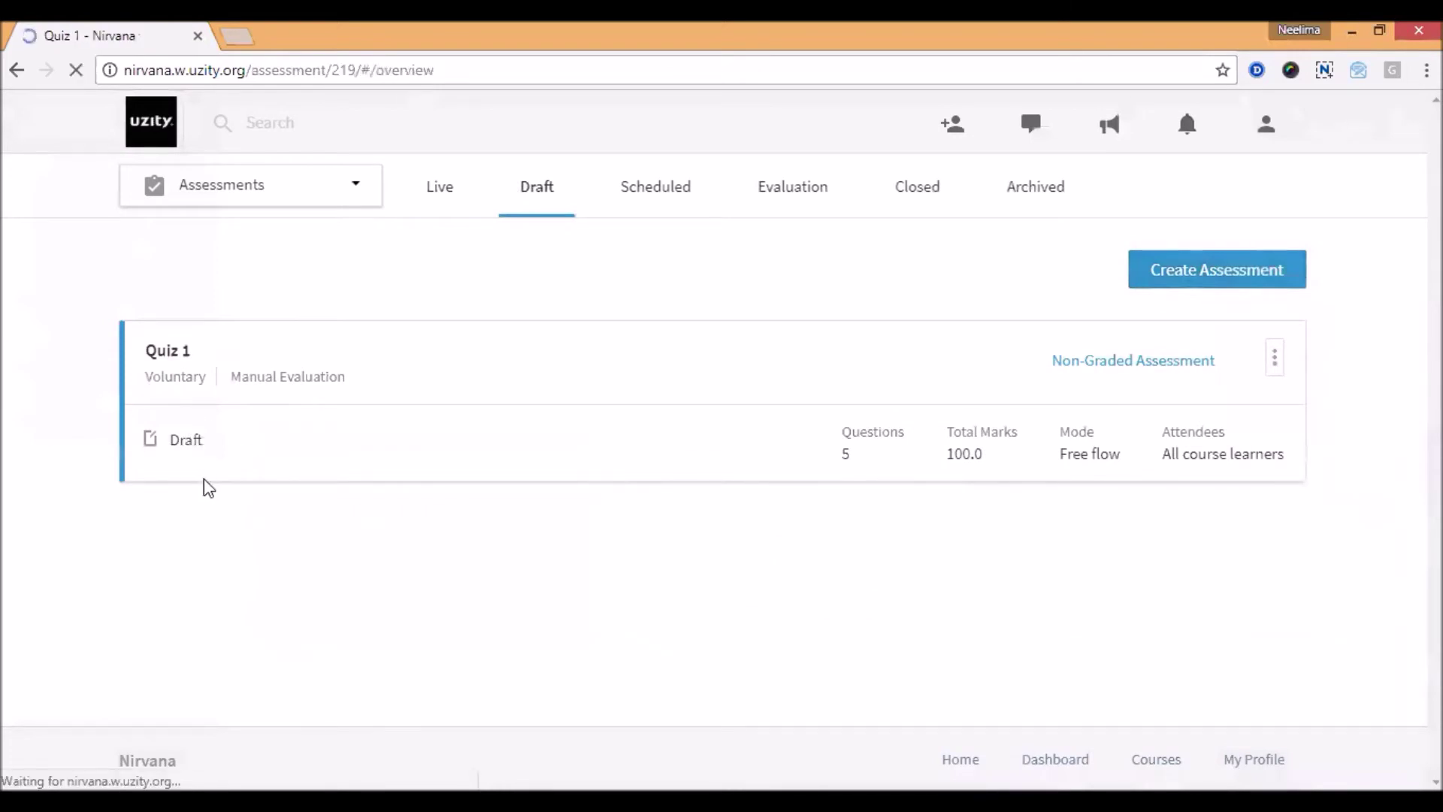
pyautogui.scroll(-5, 194, 490)
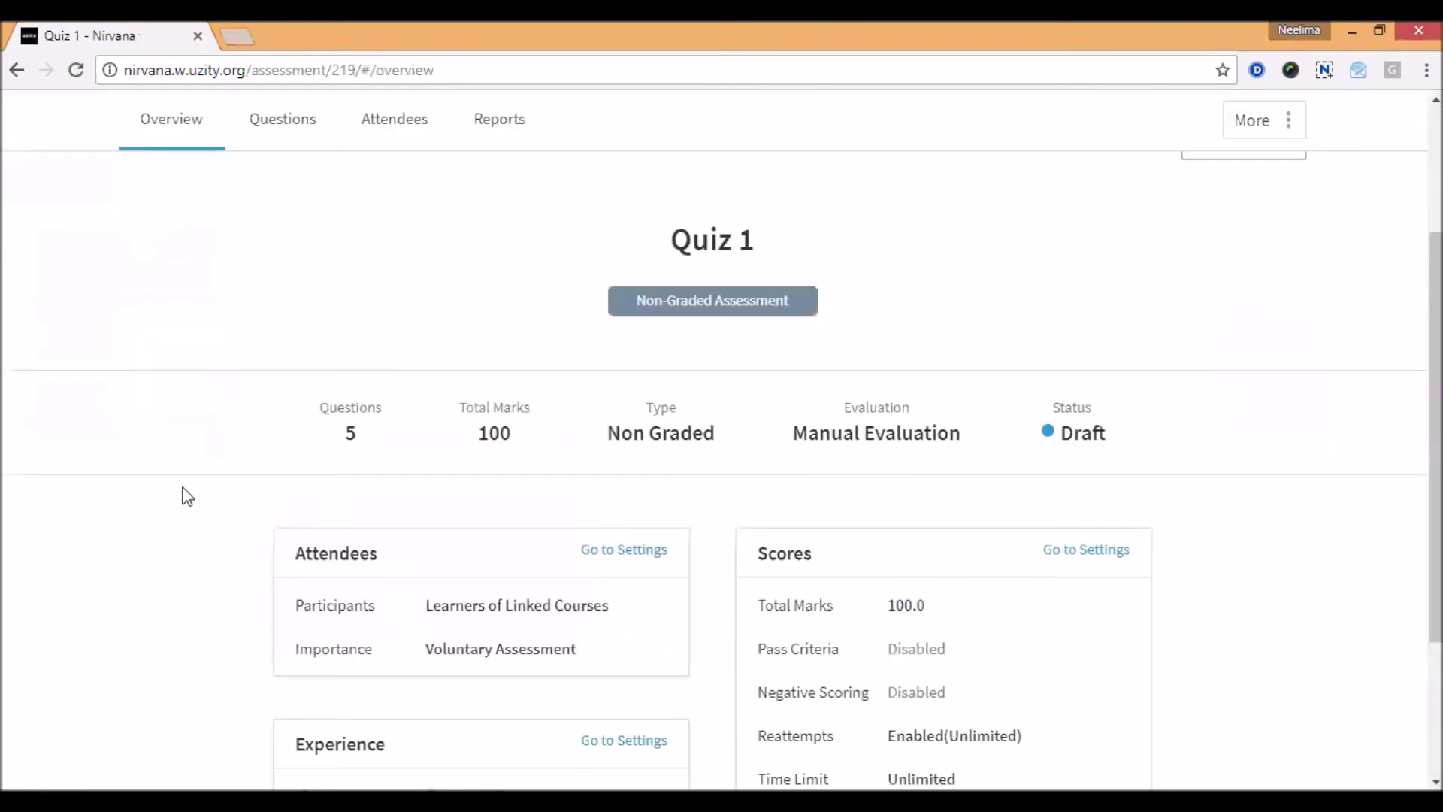
pyautogui.scroll(5, 184, 497)
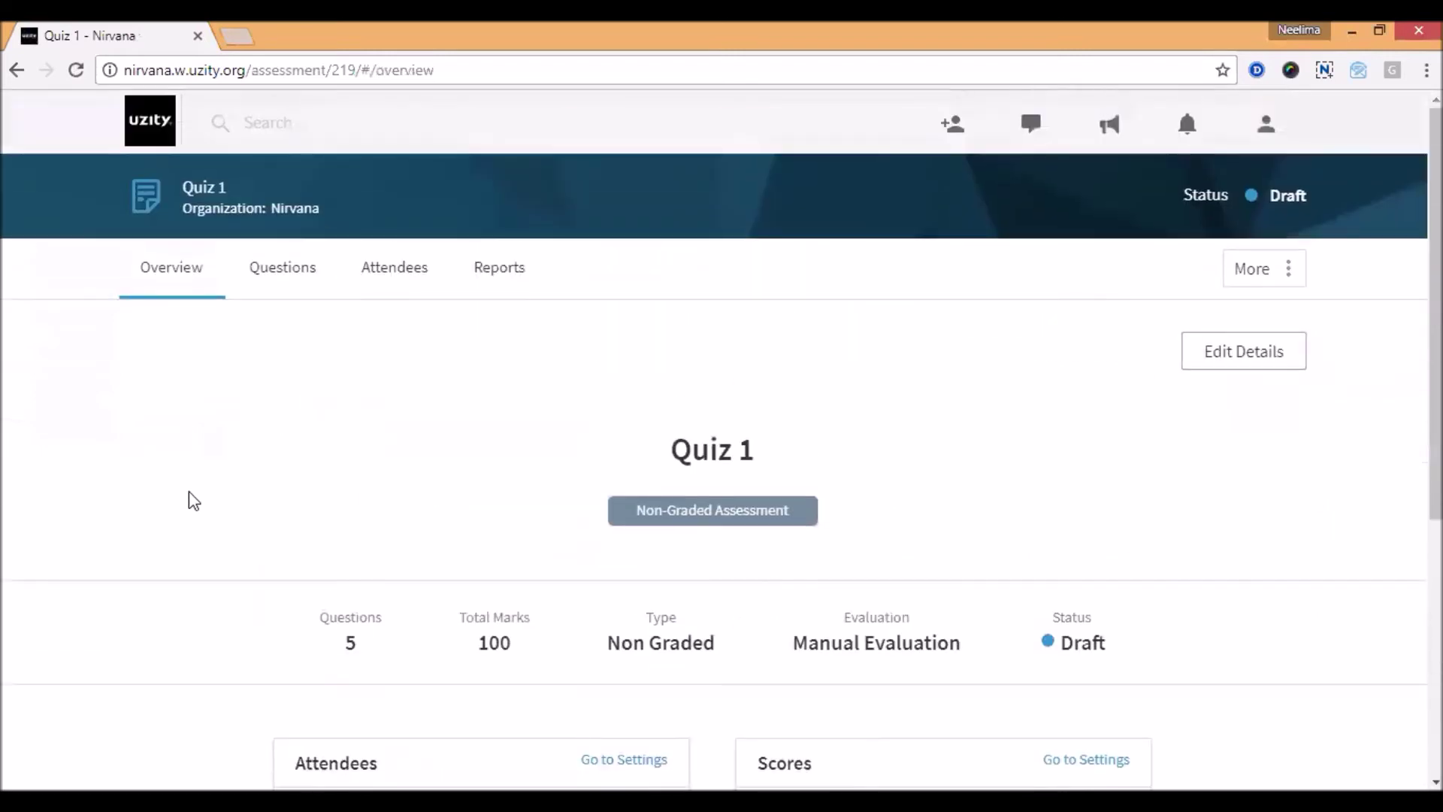
pyautogui.click(1243, 351)
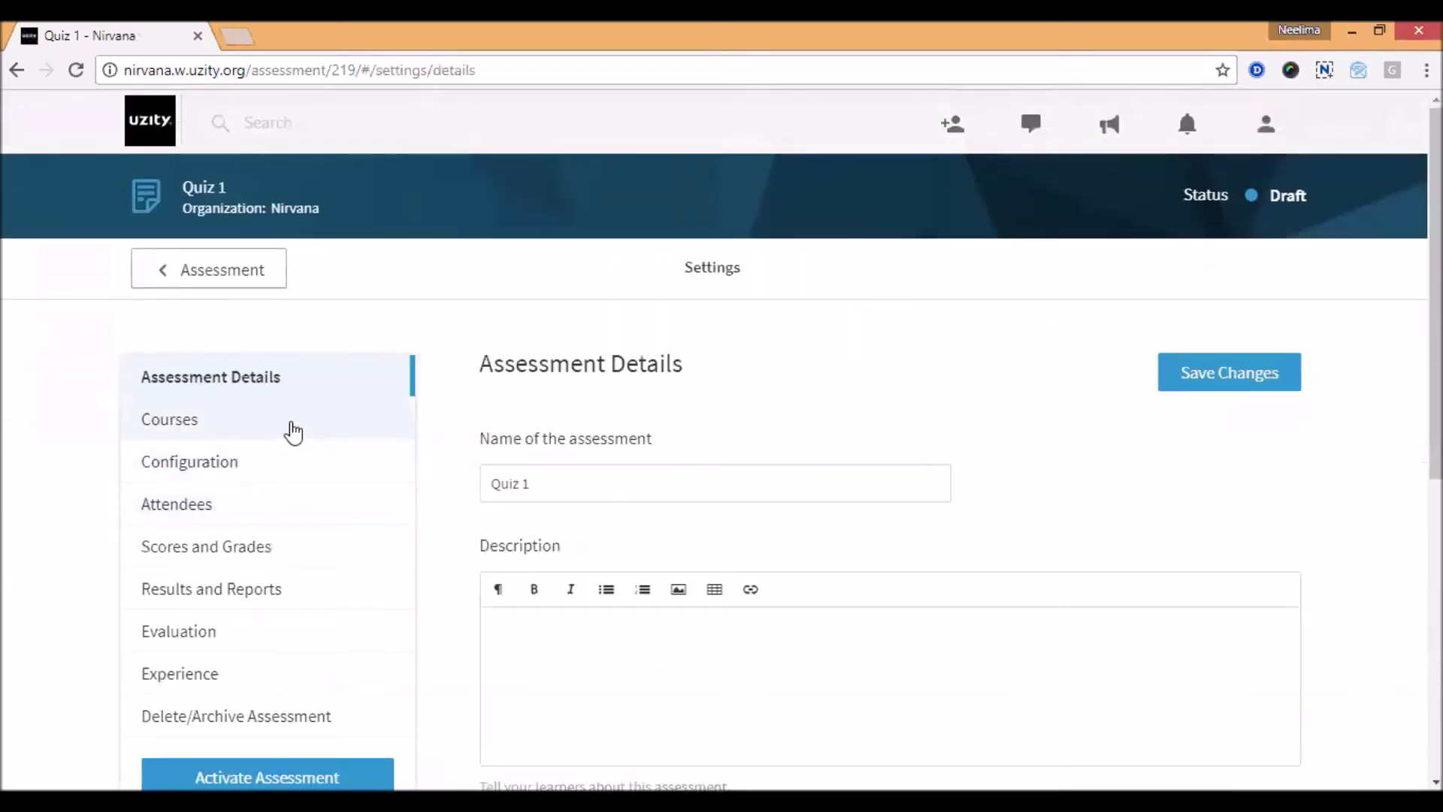
pyautogui.scroll(-3, 287, 438)
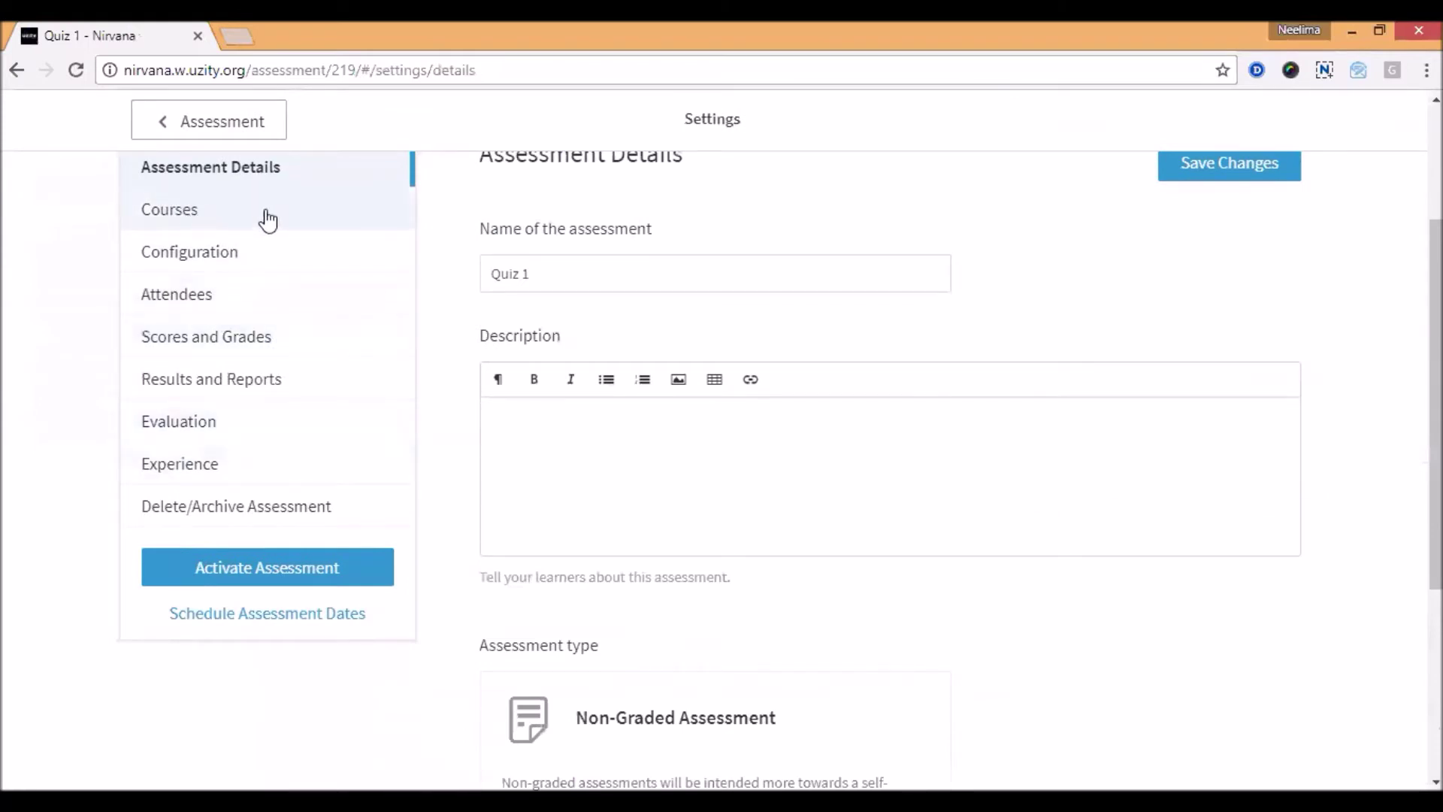
pyautogui.scroll(-4, 644, 263)
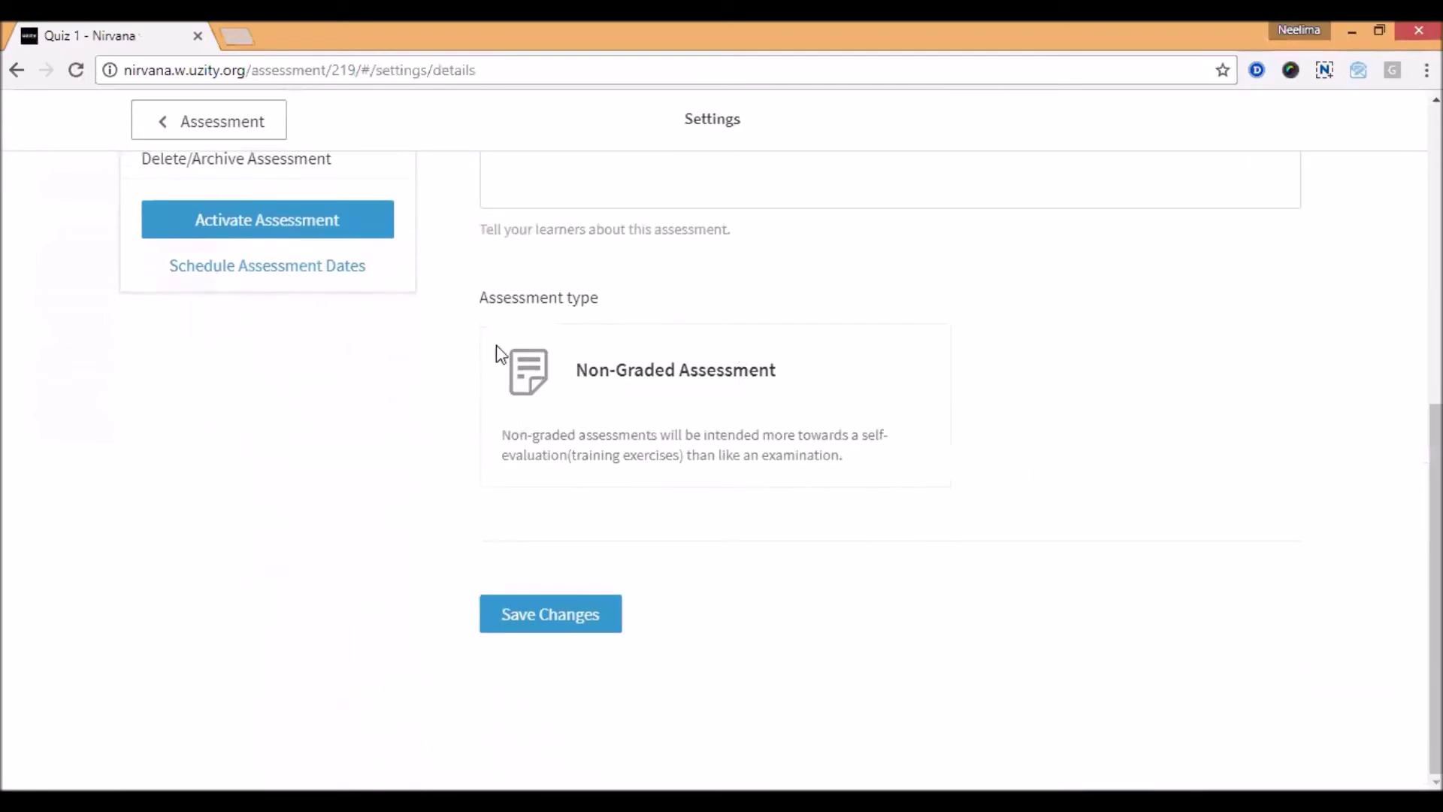
pyautogui.scroll(4, 376, 339)
# - Show Quiz 1's Courses settings, which have no course linked
pyautogui.click(225, 181)
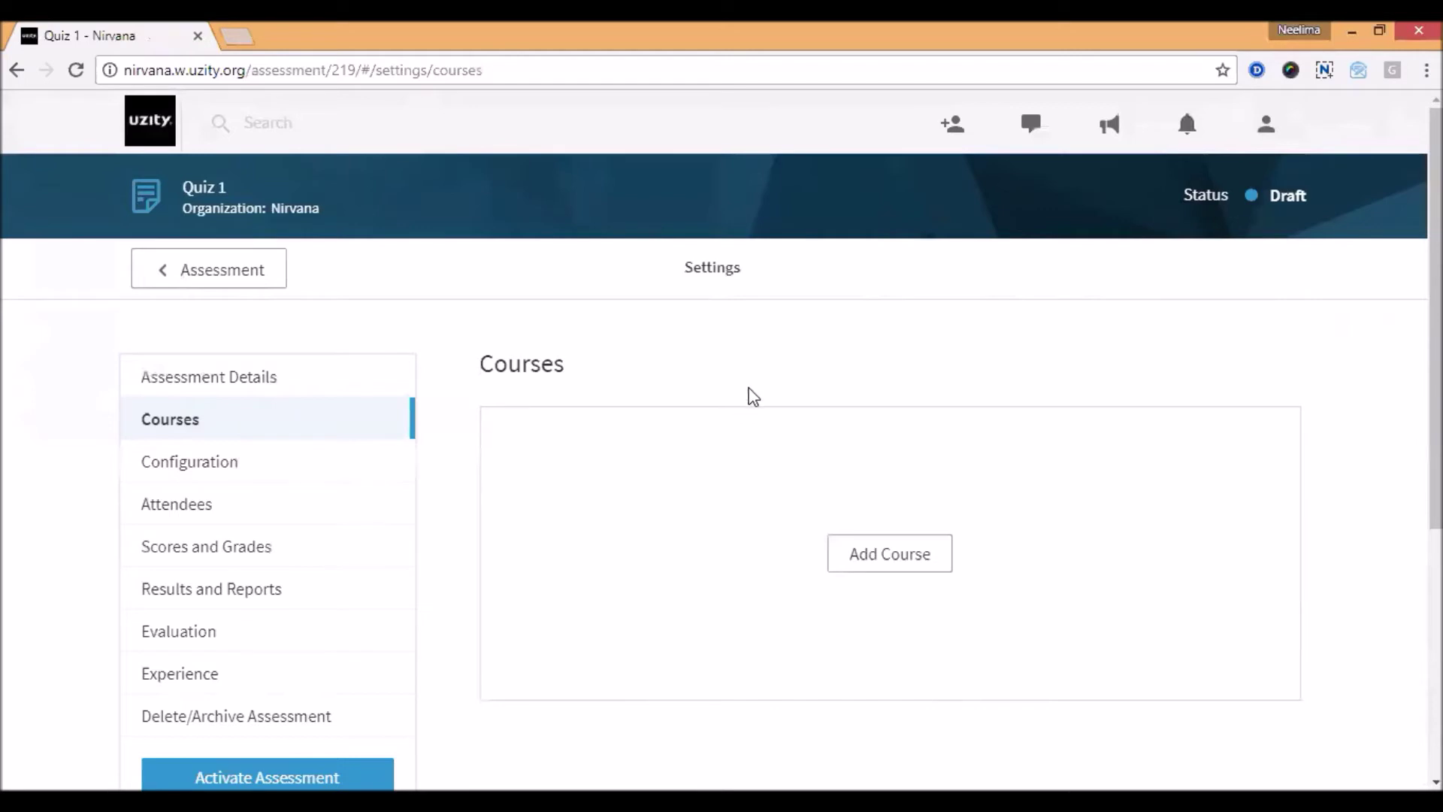
# - Give Quiz 1 Custom (Specify time) attempts and a time limit for the whole assessment
pyautogui.click(245, 474)
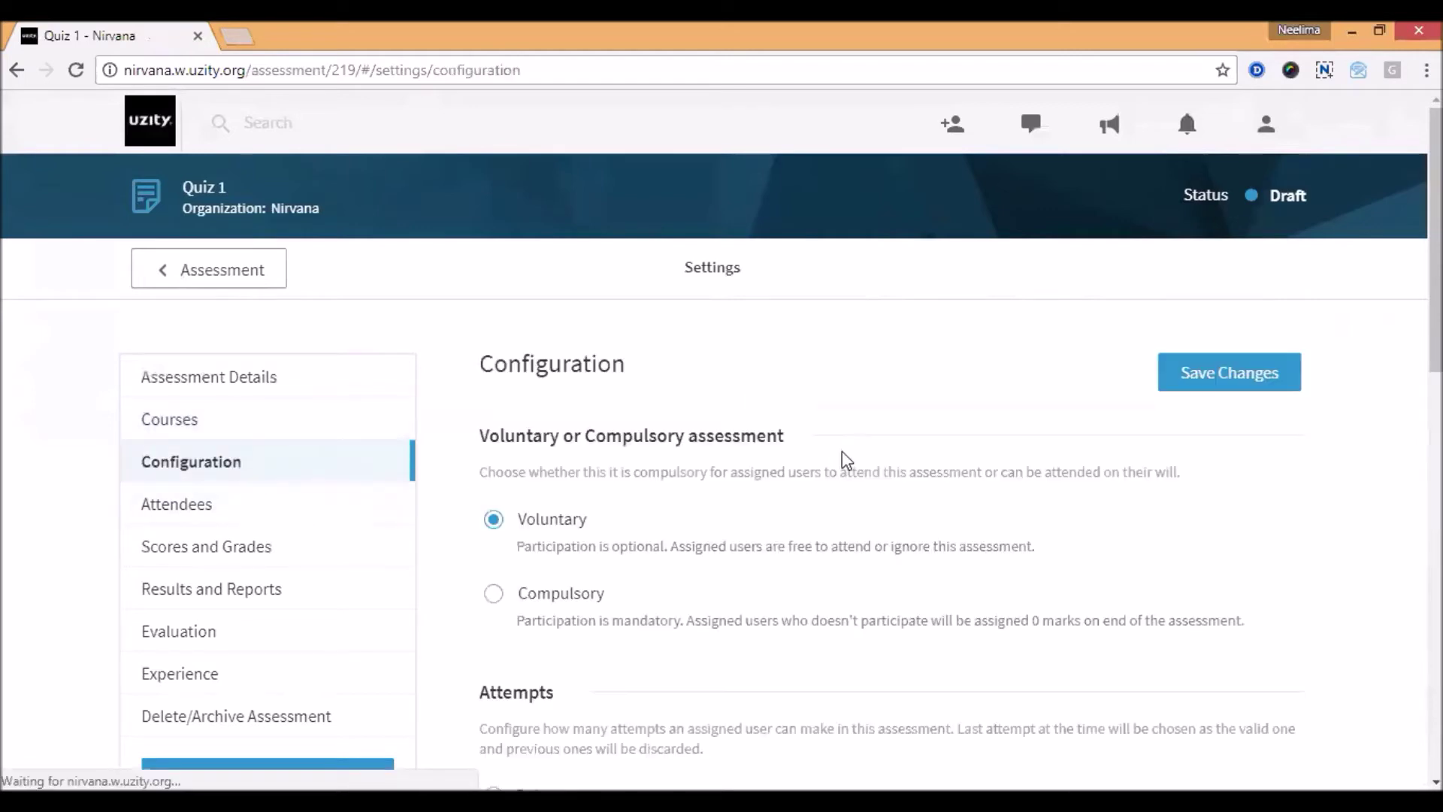
pyautogui.scroll(-2, 831, 458)
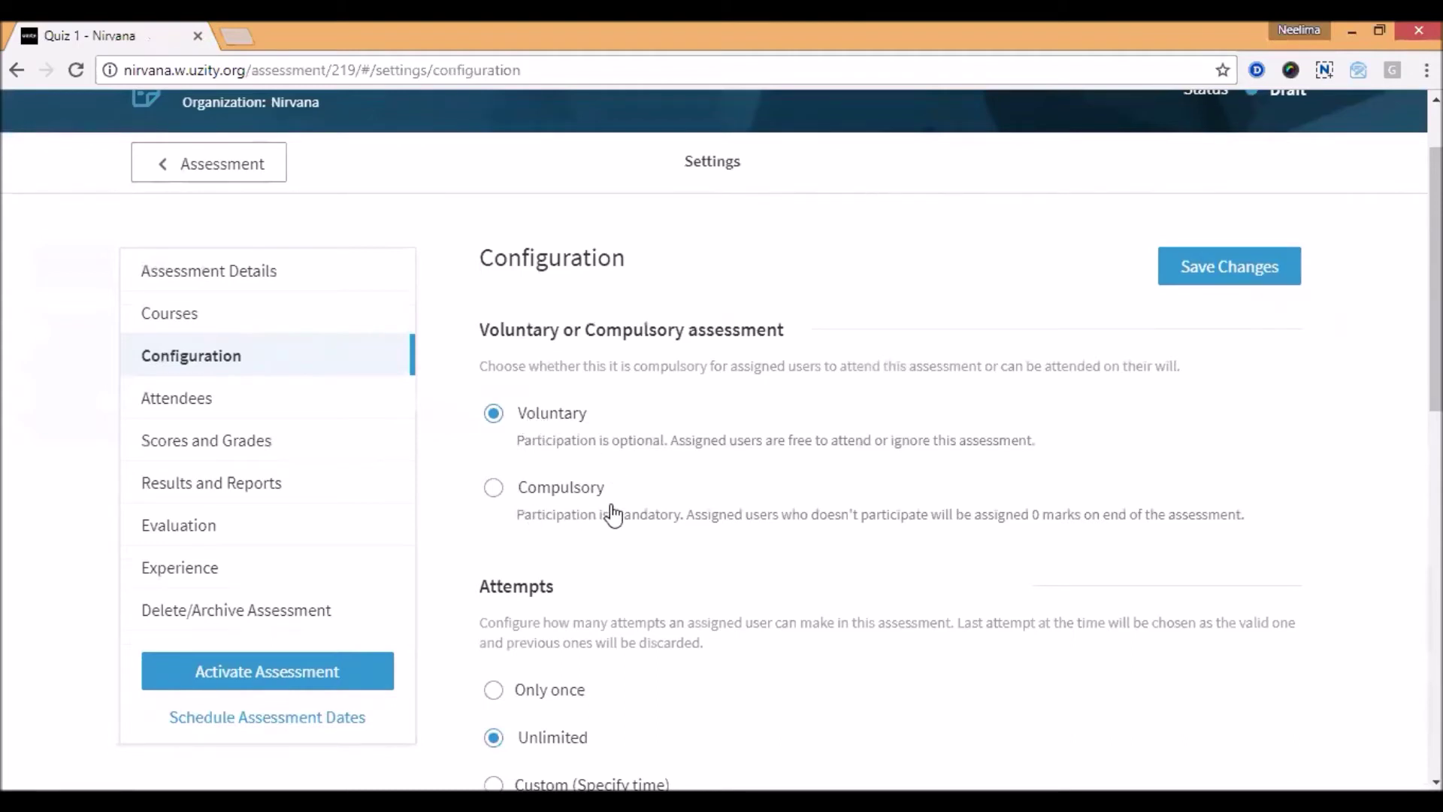
pyautogui.scroll(-1, 594, 511)
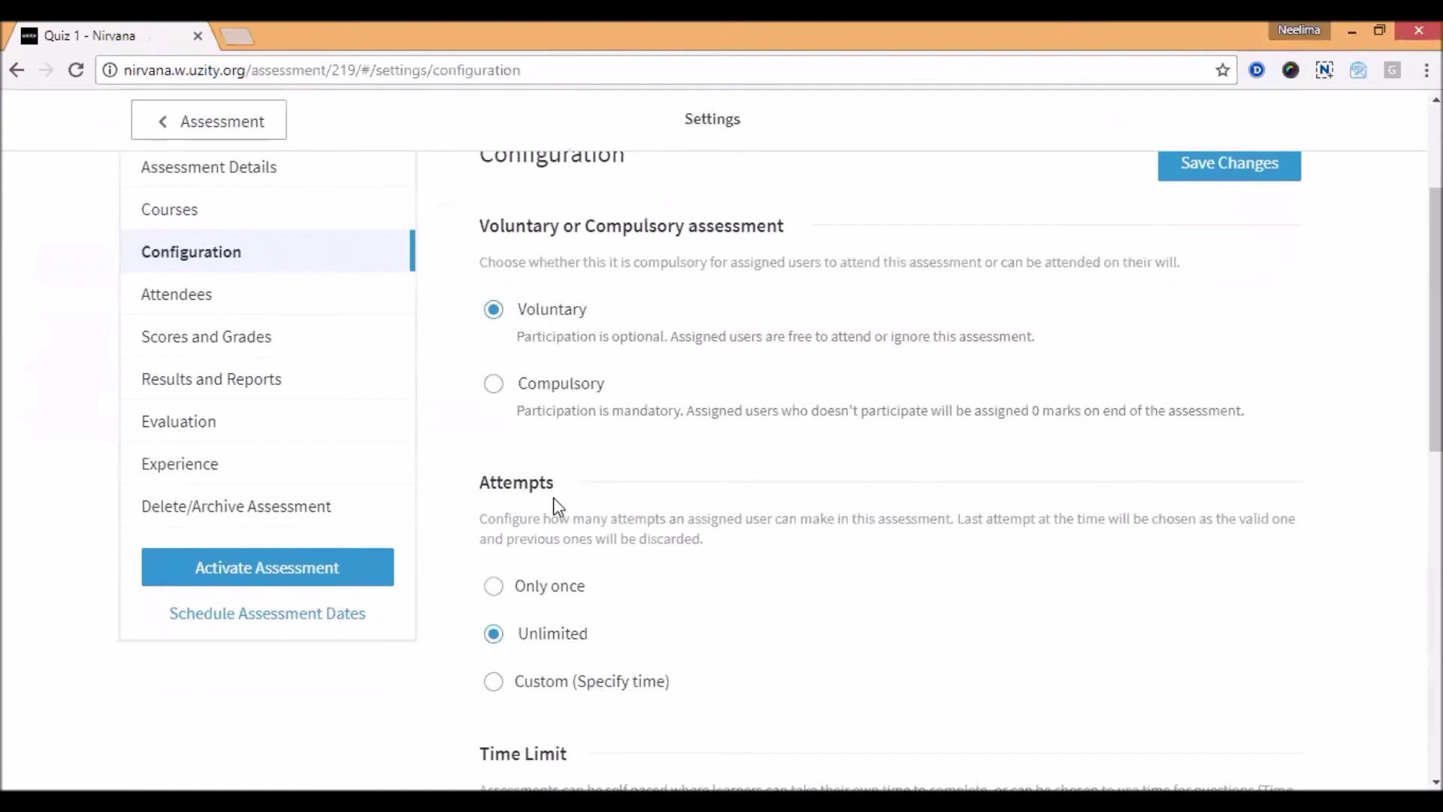
pyautogui.scroll(-2, 627, 518)
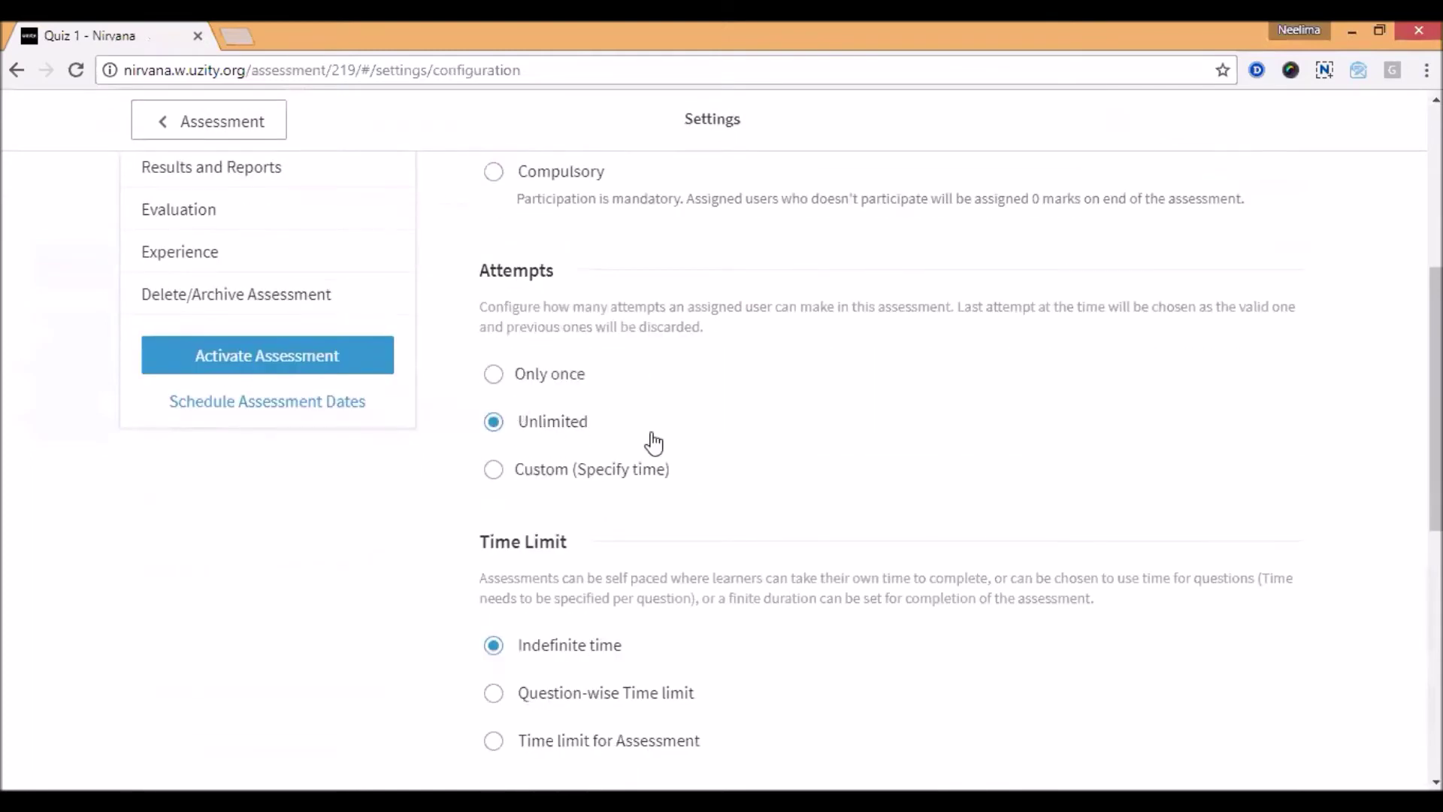
pyautogui.click(565, 473)
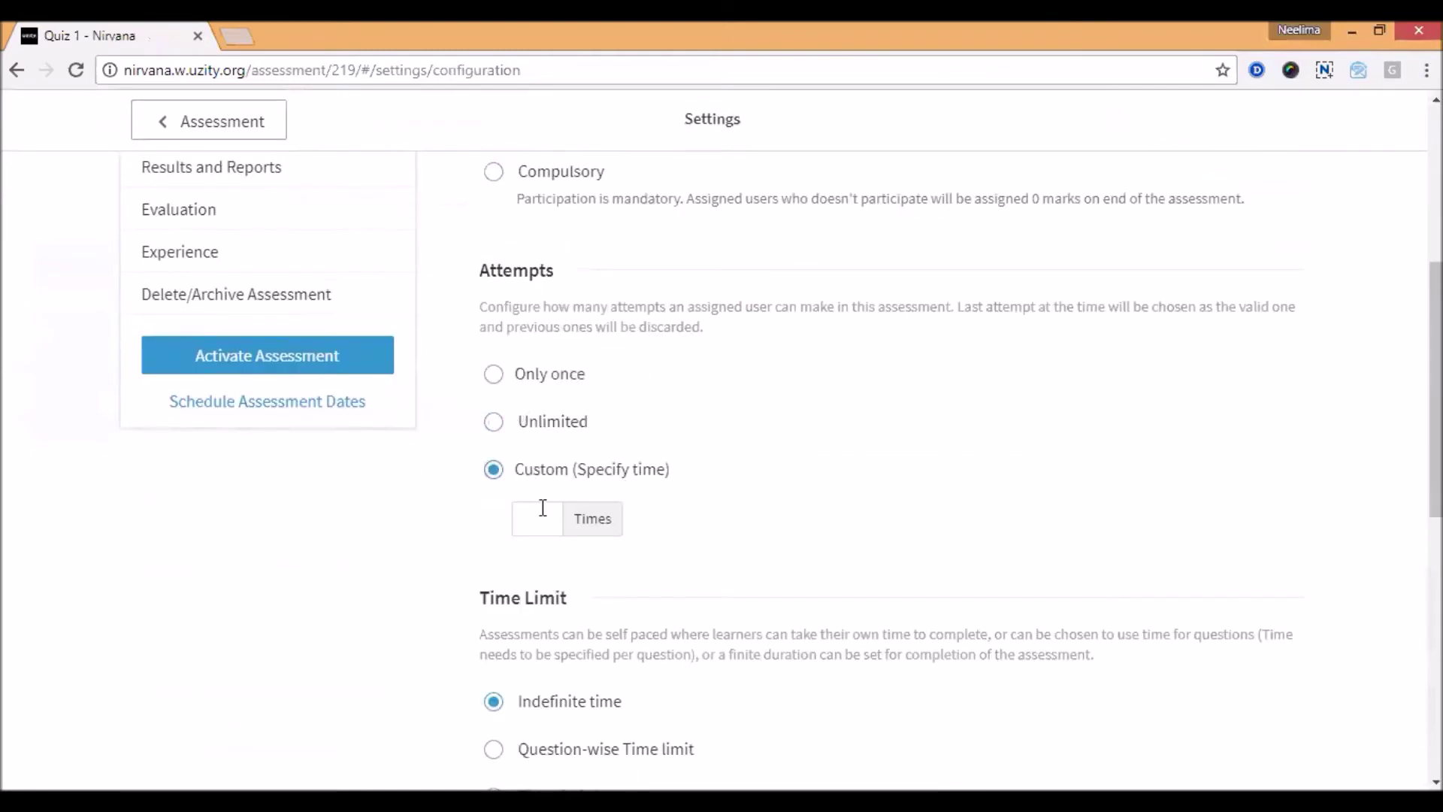
pyautogui.scroll(-2, 882, 484)
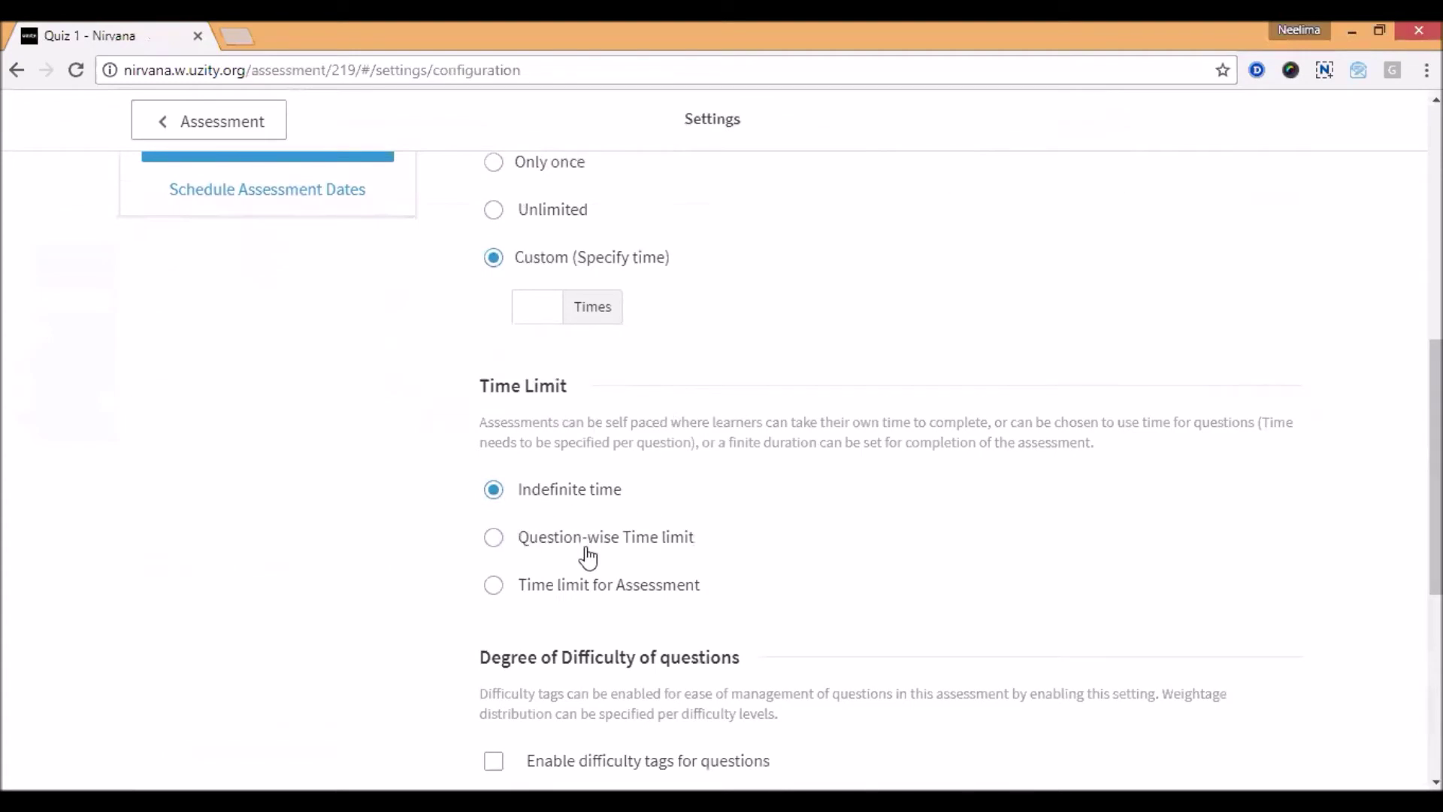
pyautogui.click(579, 591)
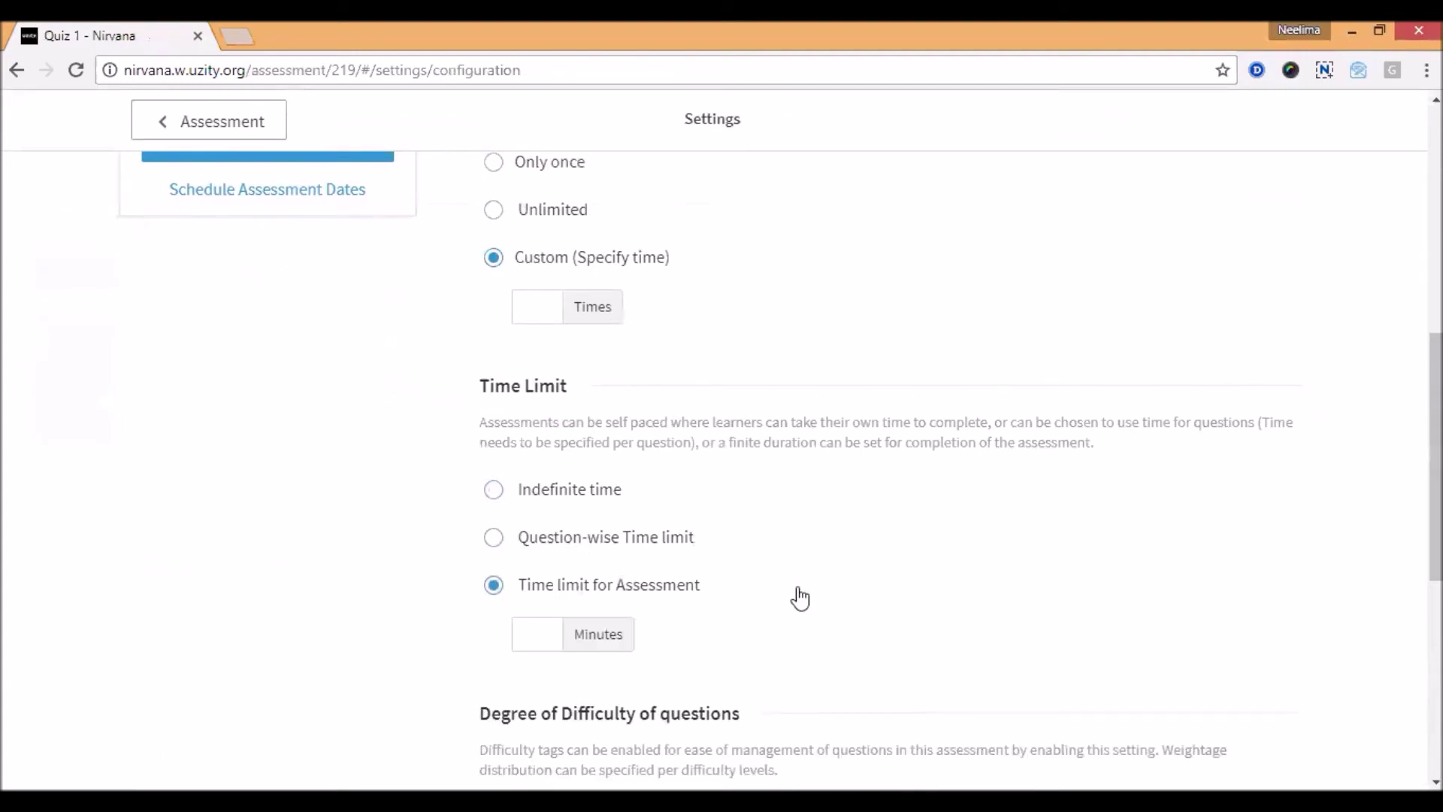
# - Enable difficulty tags for questions and review the remaining configuration options
pyautogui.scroll(-1, 800, 597)
pyautogui.scroll(-2, 801, 589)
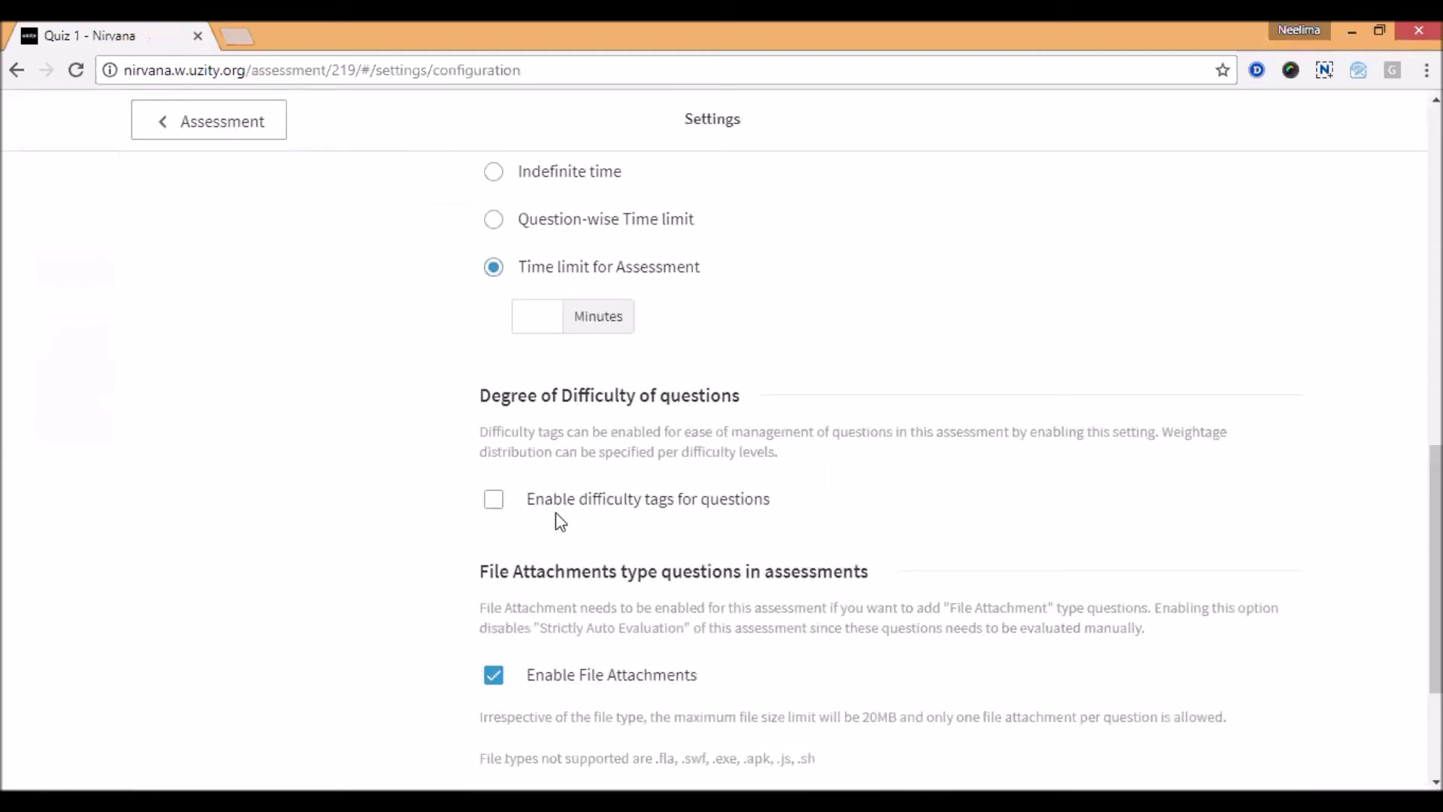
pyautogui.scroll(-1, 571, 489)
pyautogui.click(664, 398)
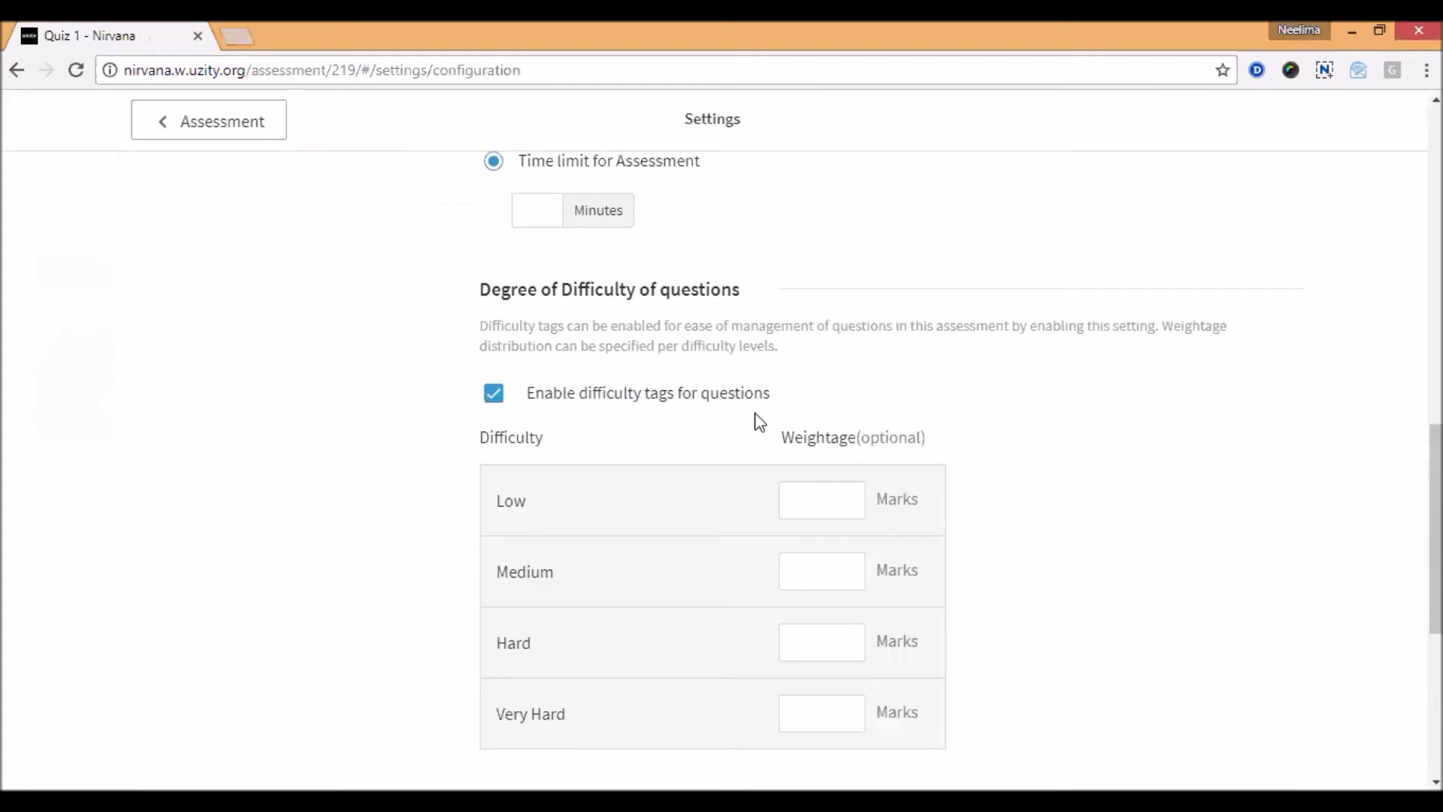
pyautogui.scroll(-1, 761, 421)
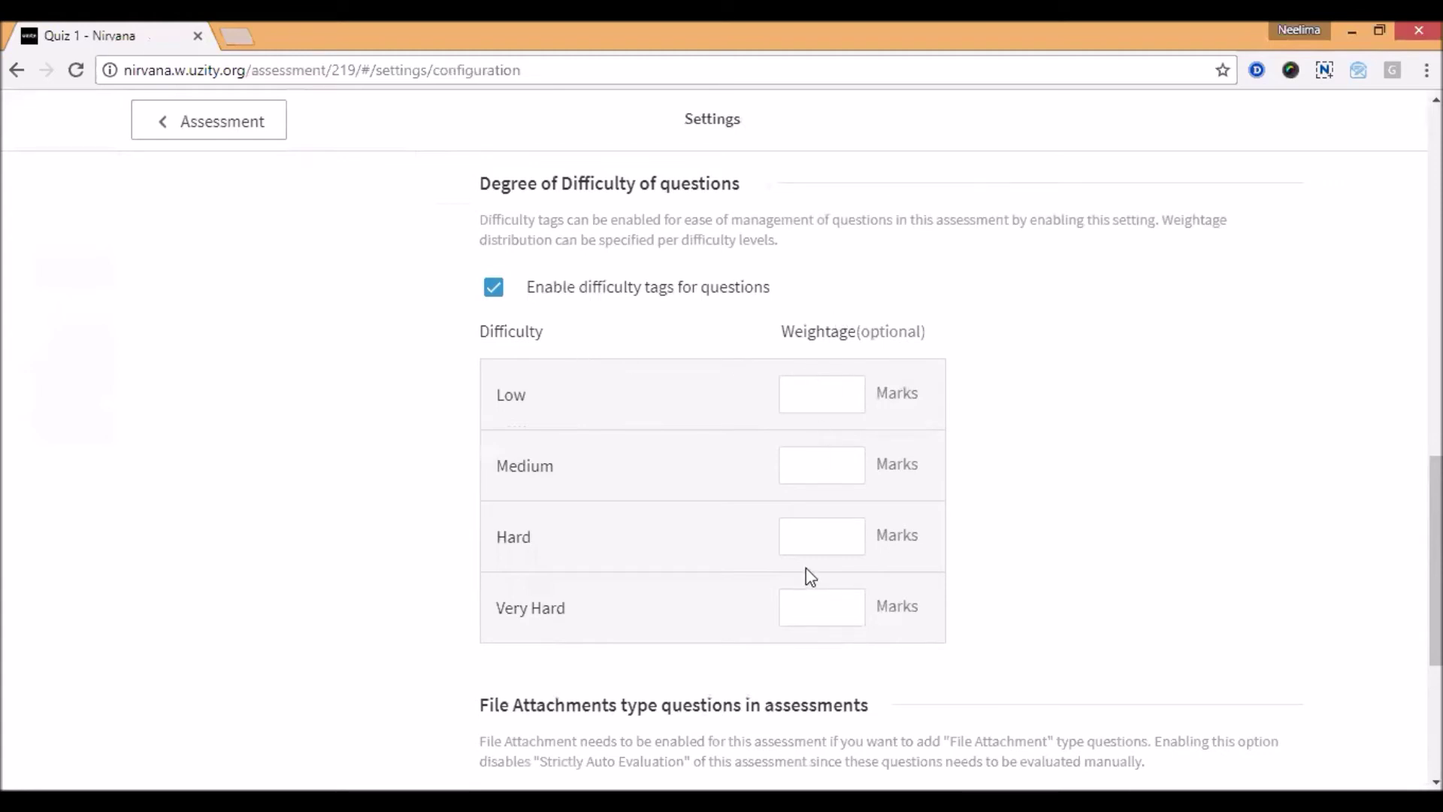
pyautogui.scroll(-1, 809, 569)
pyautogui.scroll(-2, 812, 571)
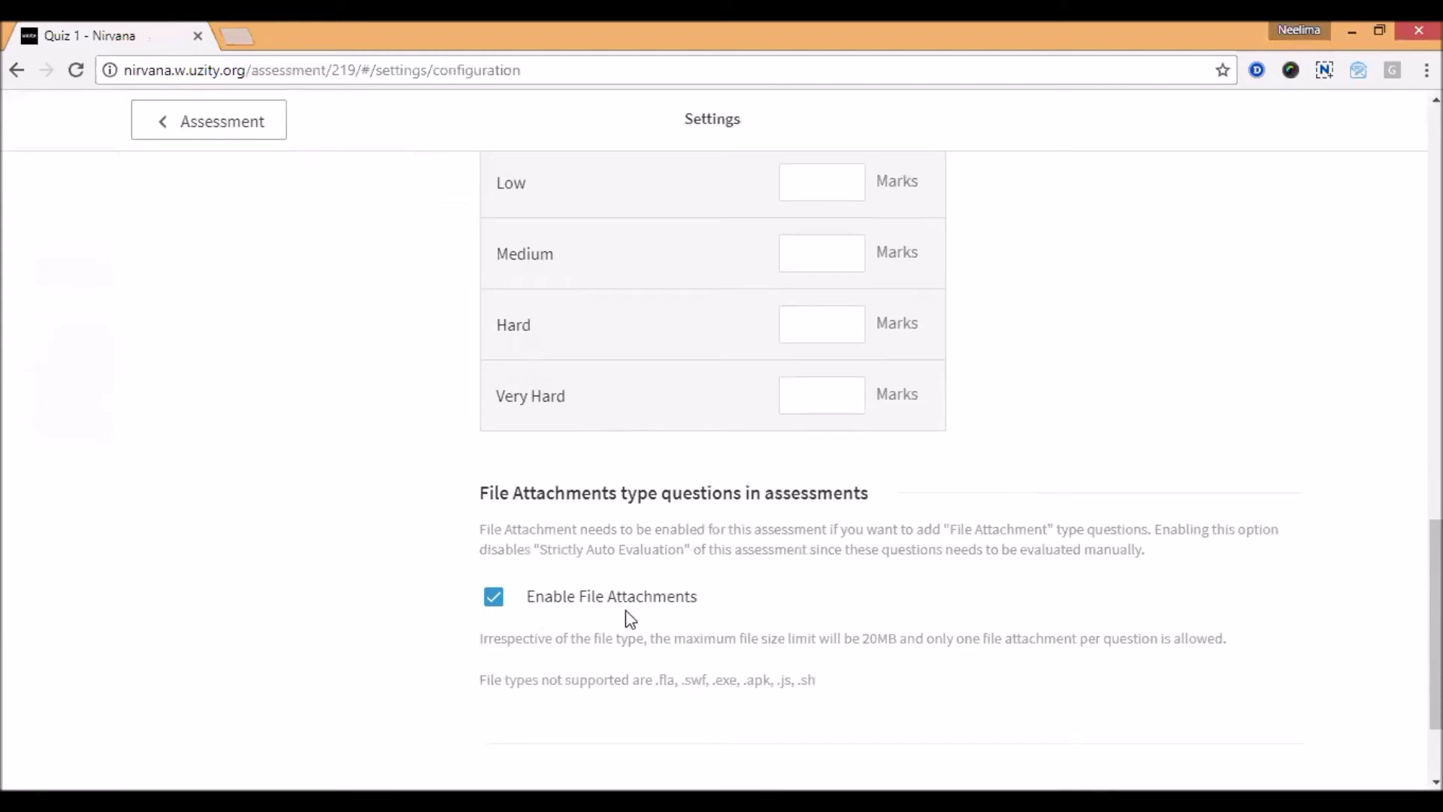
pyautogui.scroll(7, 610, 627)
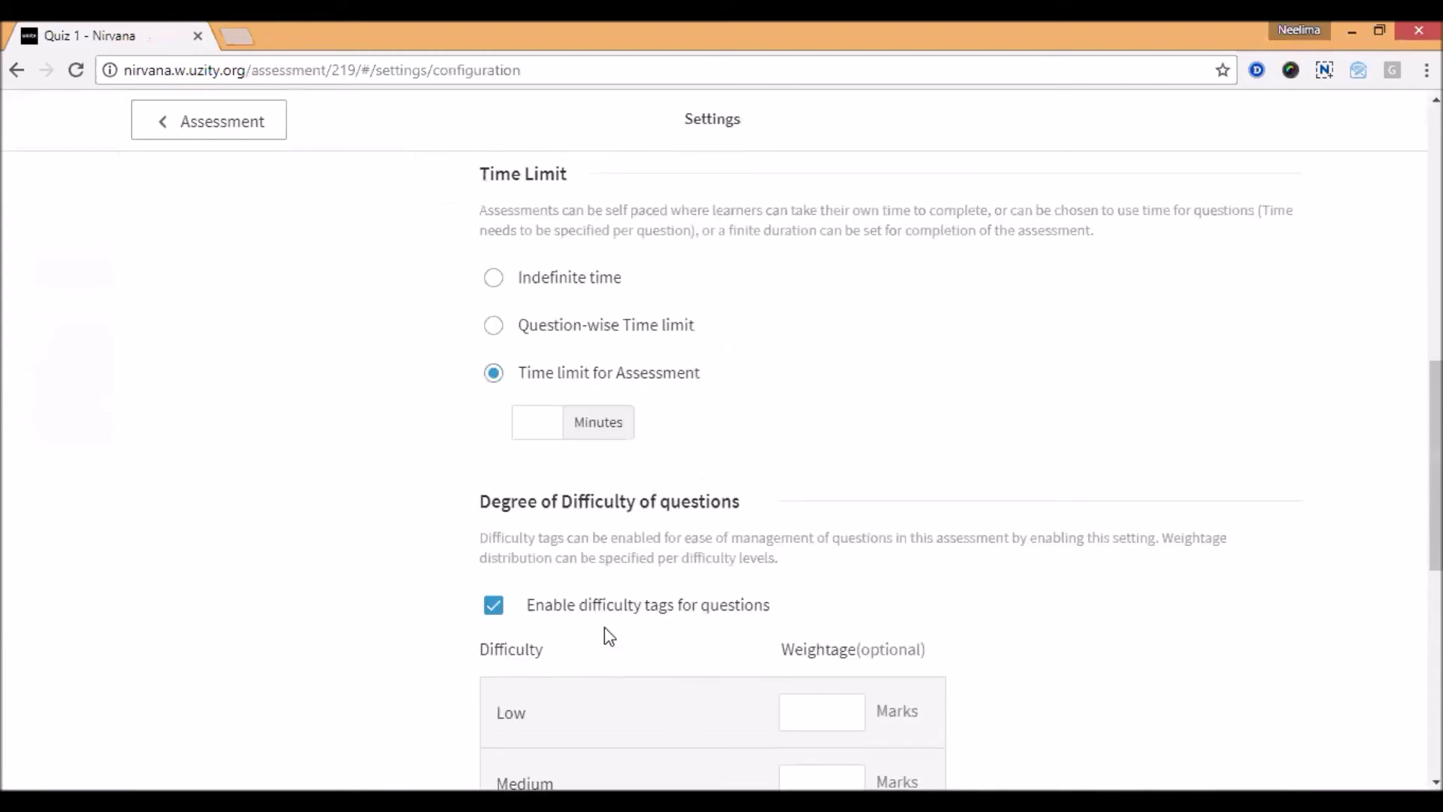
pyautogui.scroll(-9, 604, 627)
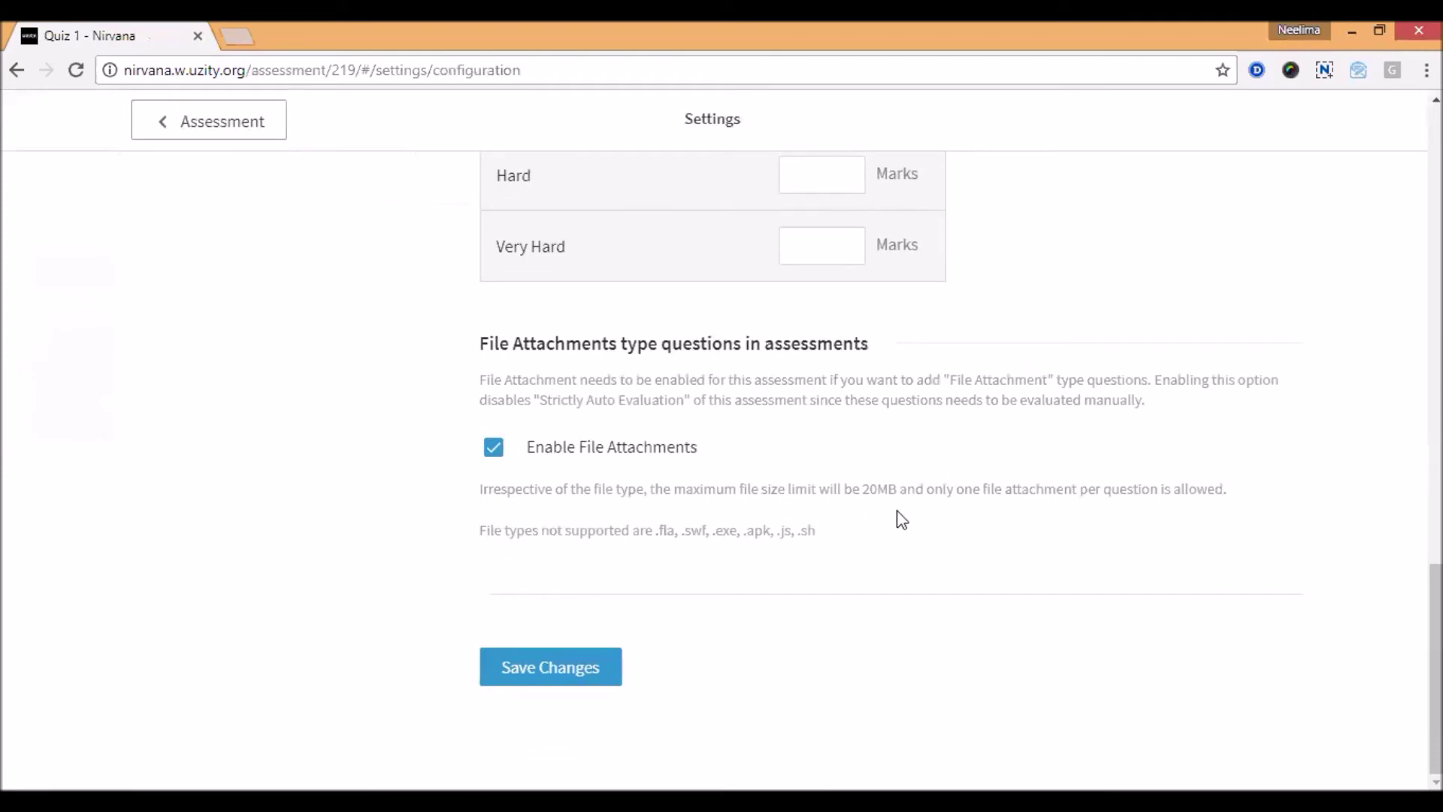
pyautogui.scroll(15, 639, 590)
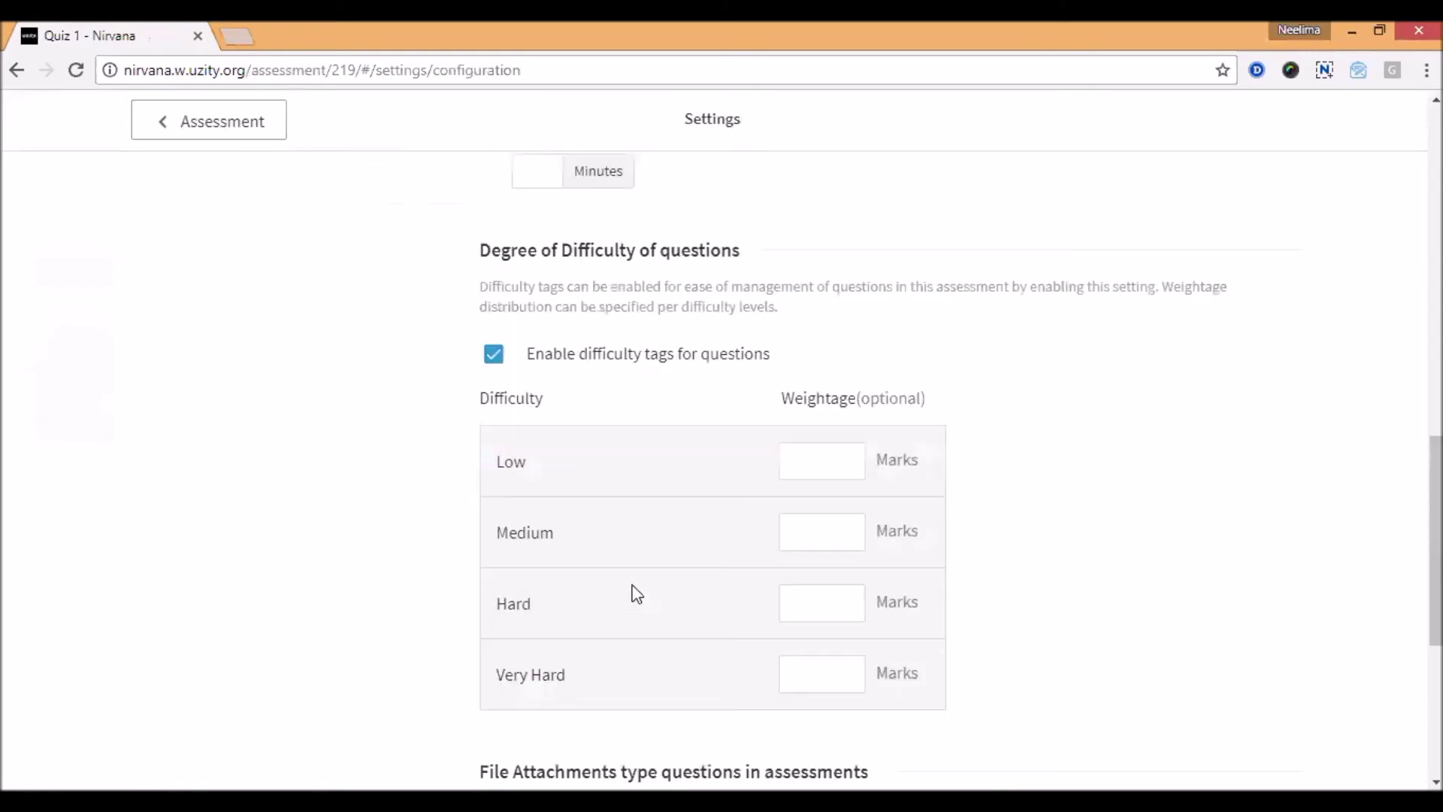
pyautogui.scroll(5, 631, 593)
# - Review Quiz 1's Attendees options, then move to Scores and Grades
pyautogui.click(216, 502)
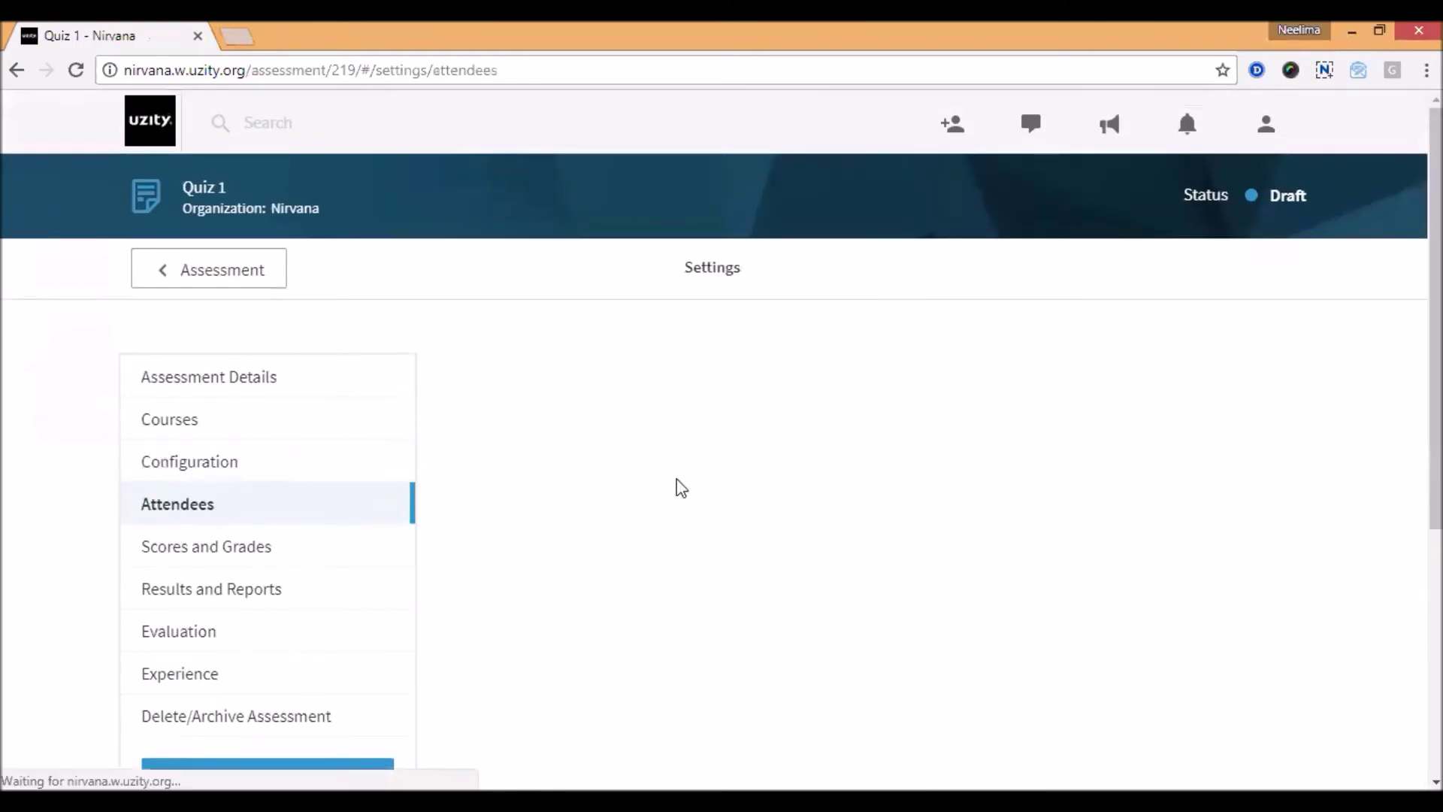
pyautogui.scroll(-3, 848, 515)
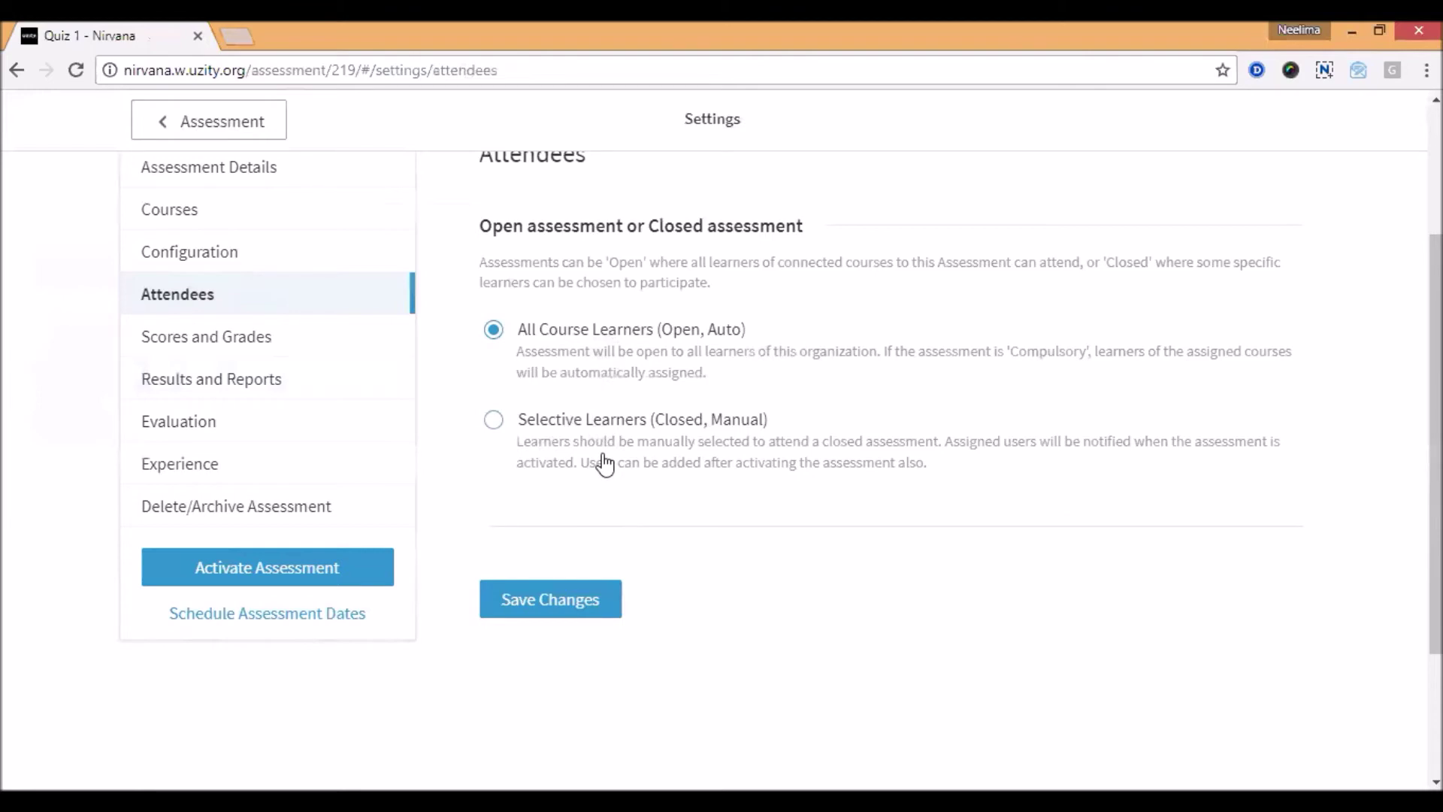
pyautogui.click(251, 338)
# - Keep the maximum score at 100 and enable grading based on scores
pyautogui.scroll(-1, 676, 488)
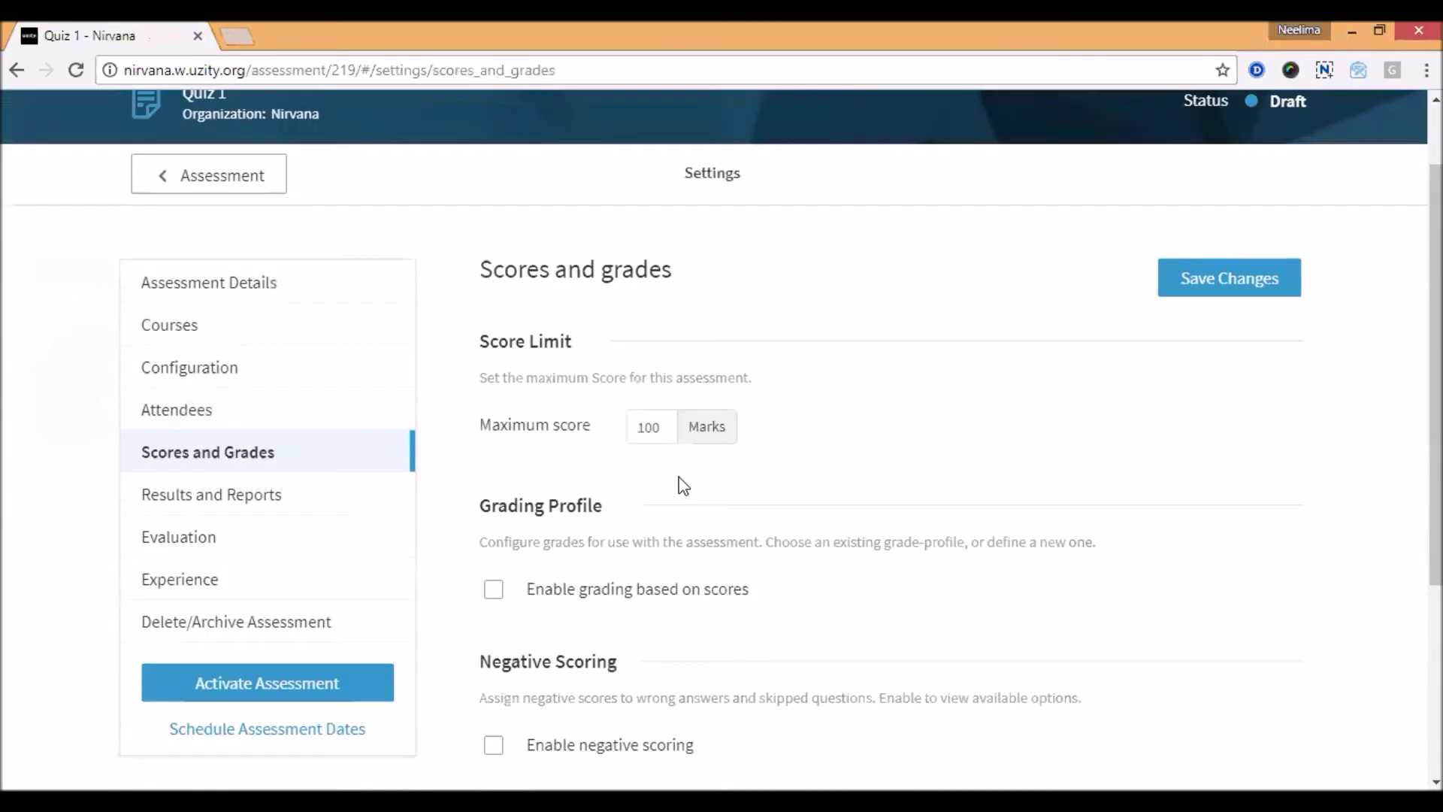
pyautogui.scroll(-2, 683, 484)
pyautogui.doubleClick(651, 311)
pyautogui.click(650, 411)
pyautogui.scroll(-2, 481, 418)
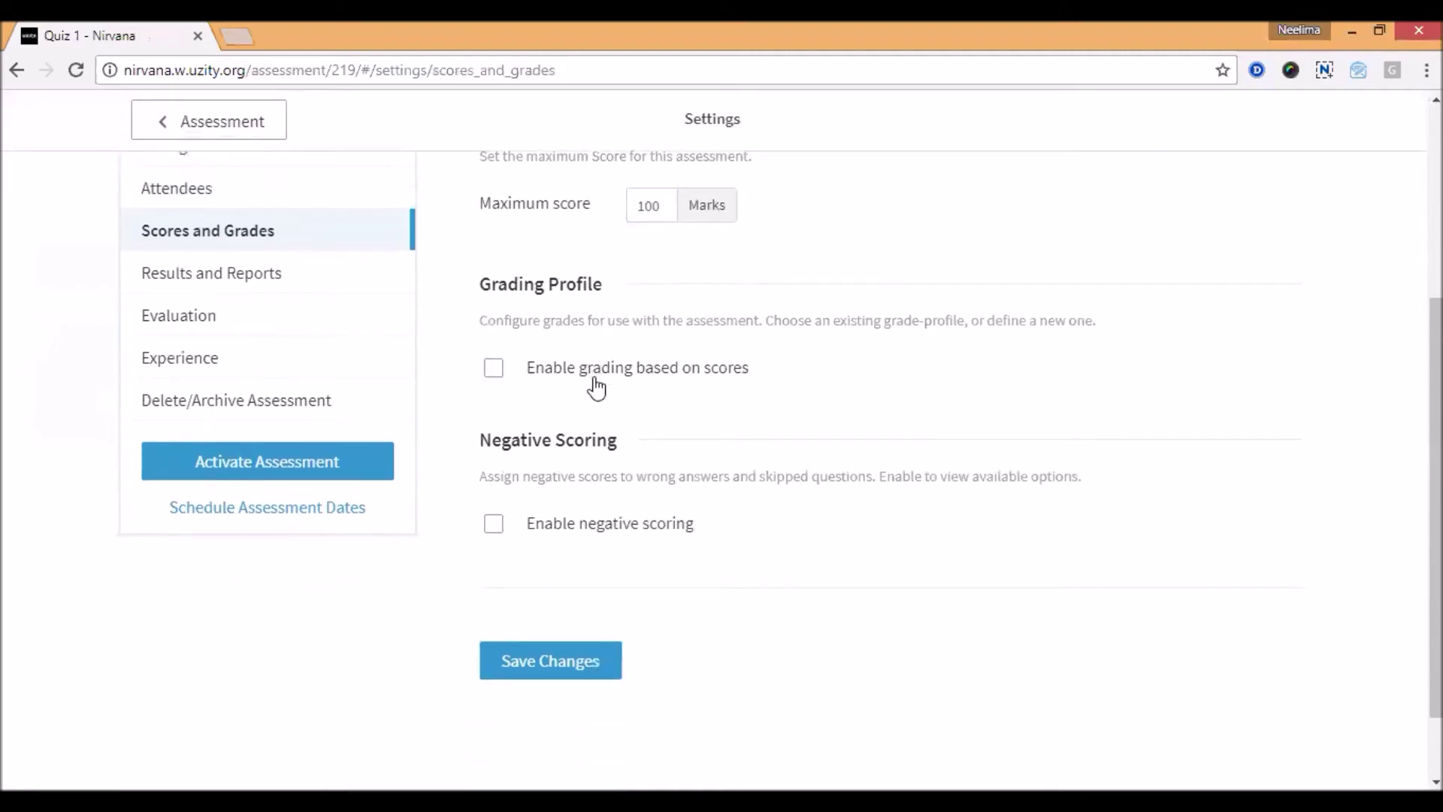
pyautogui.click(593, 377)
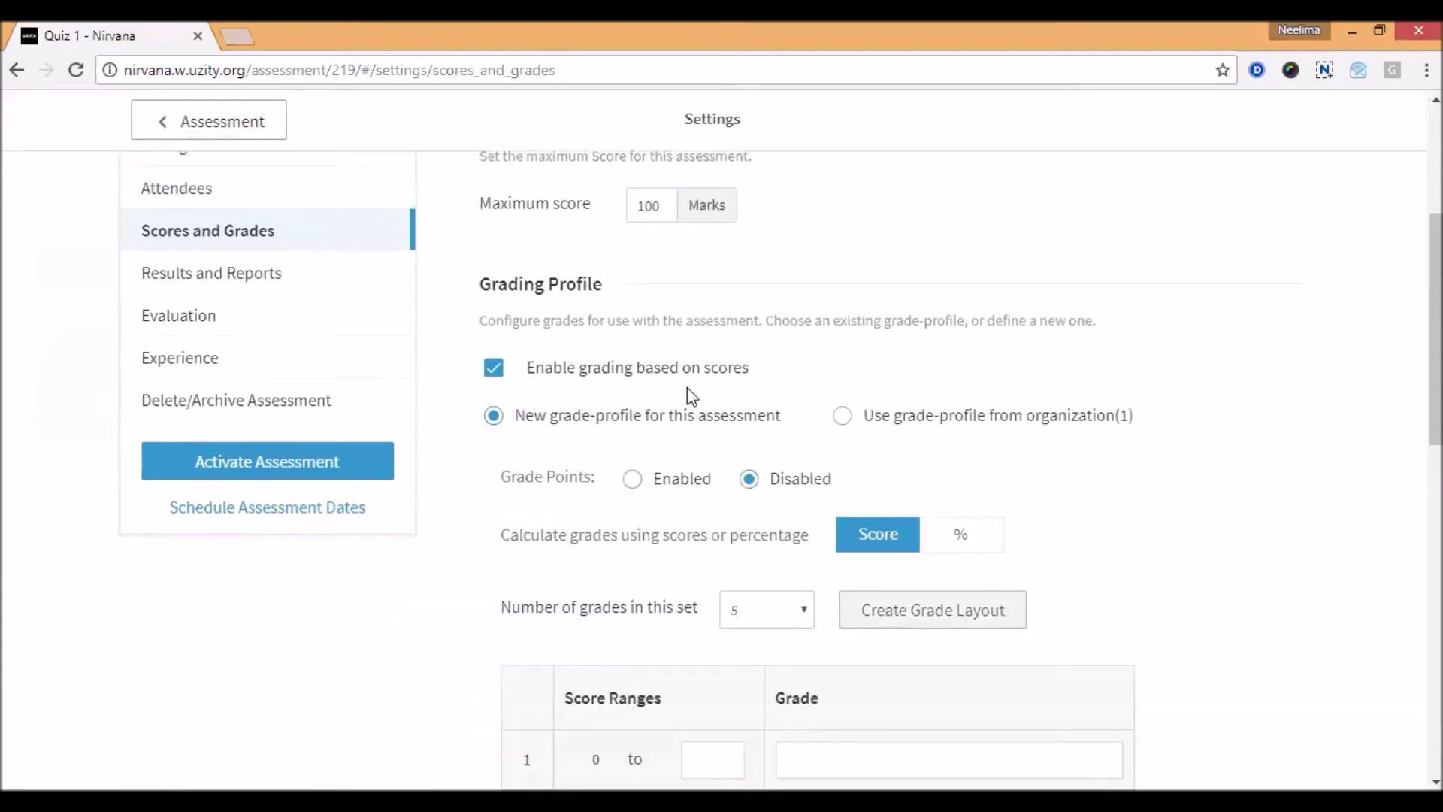
# - Turn on grade points, calculate grades by percentage, and keep 5 grades
pyautogui.scroll(-2, 590, 368)
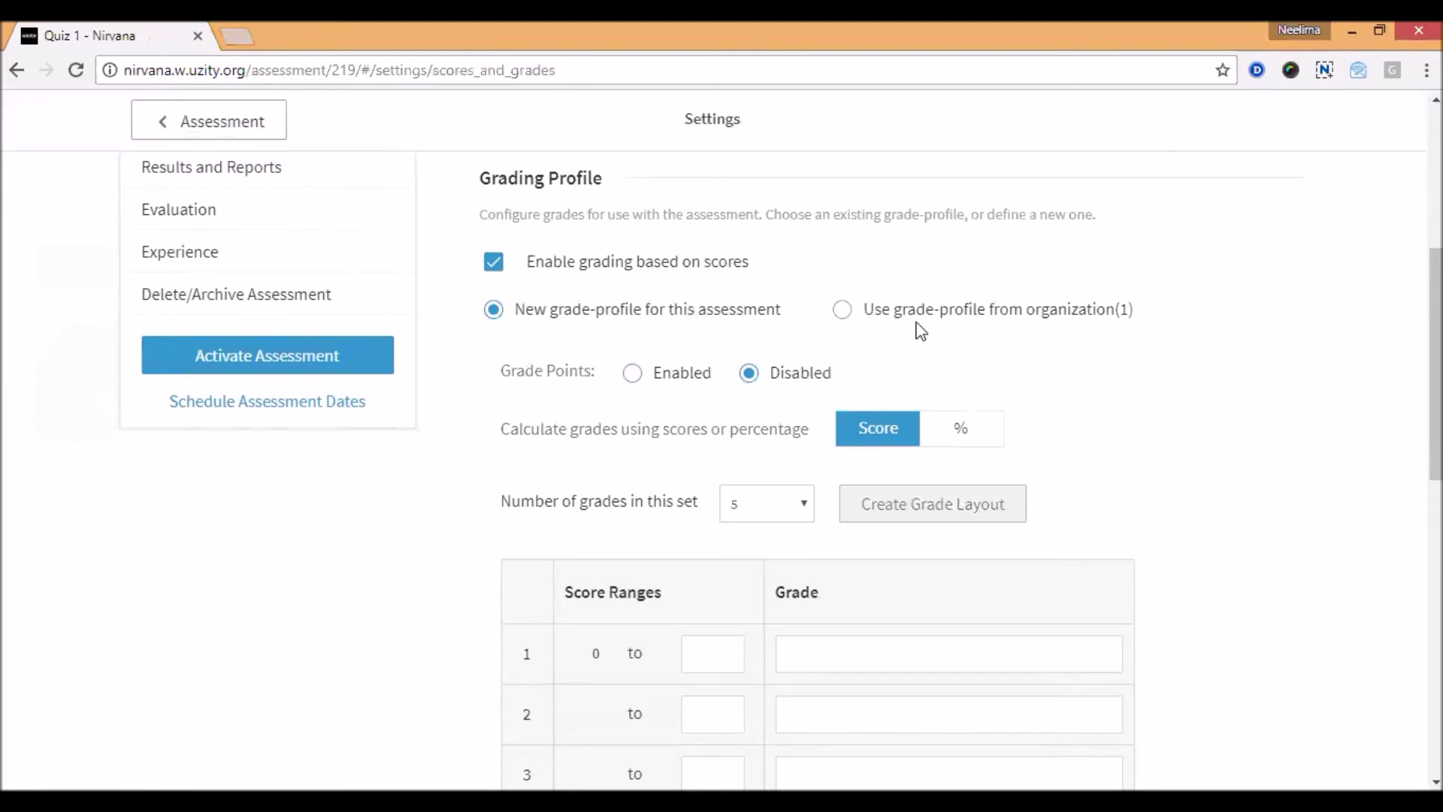
pyautogui.click(663, 380)
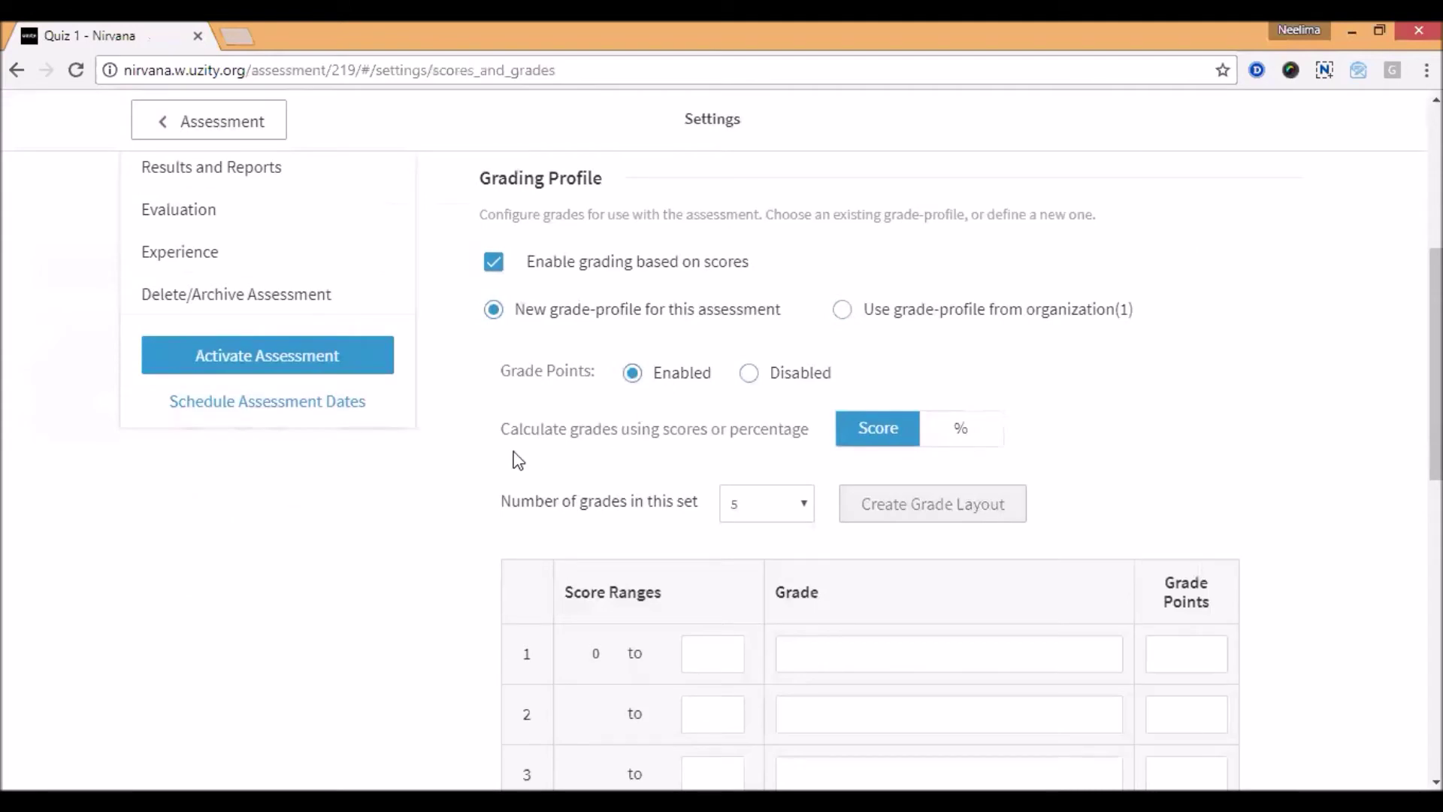
pyautogui.scroll(-1, 676, 451)
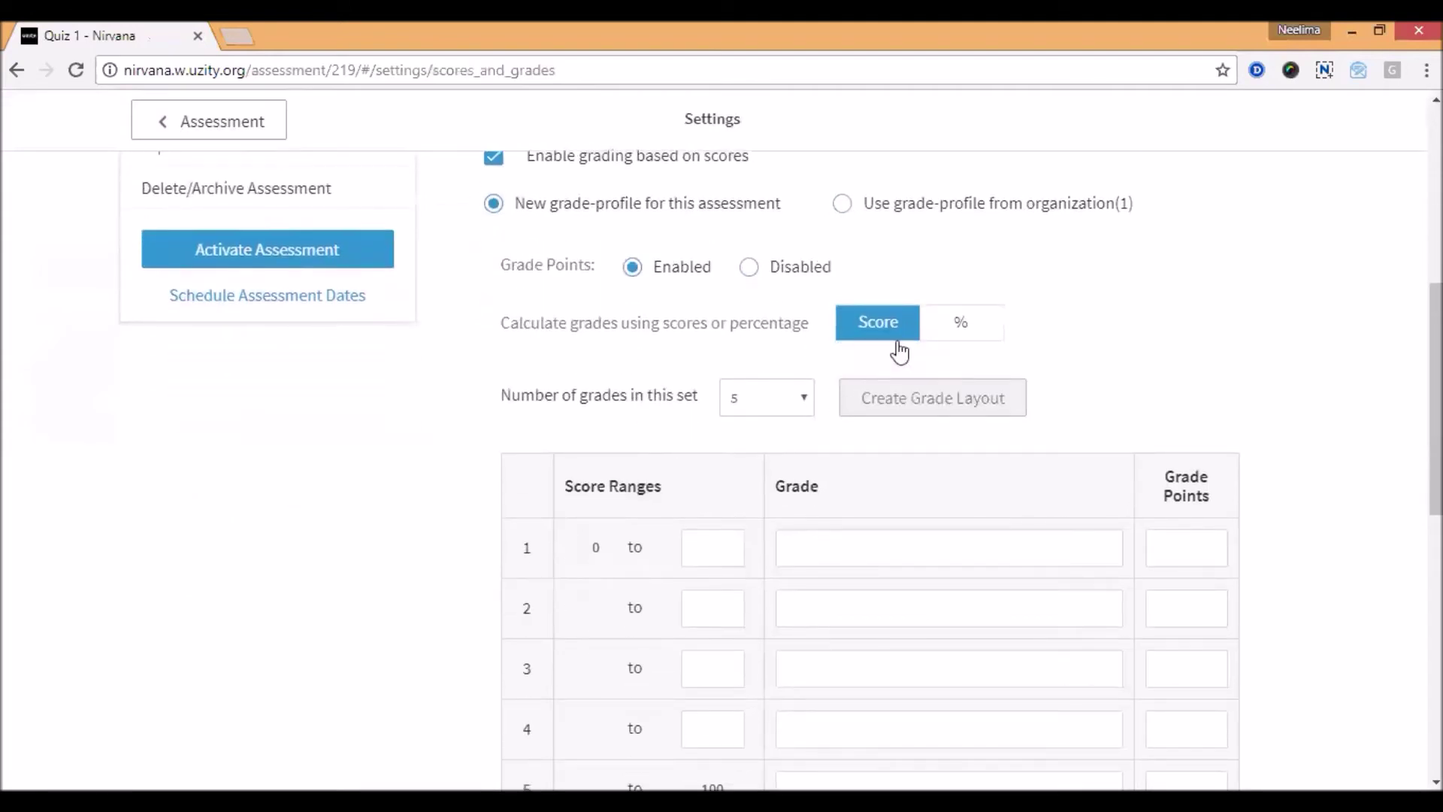
pyautogui.click(931, 333)
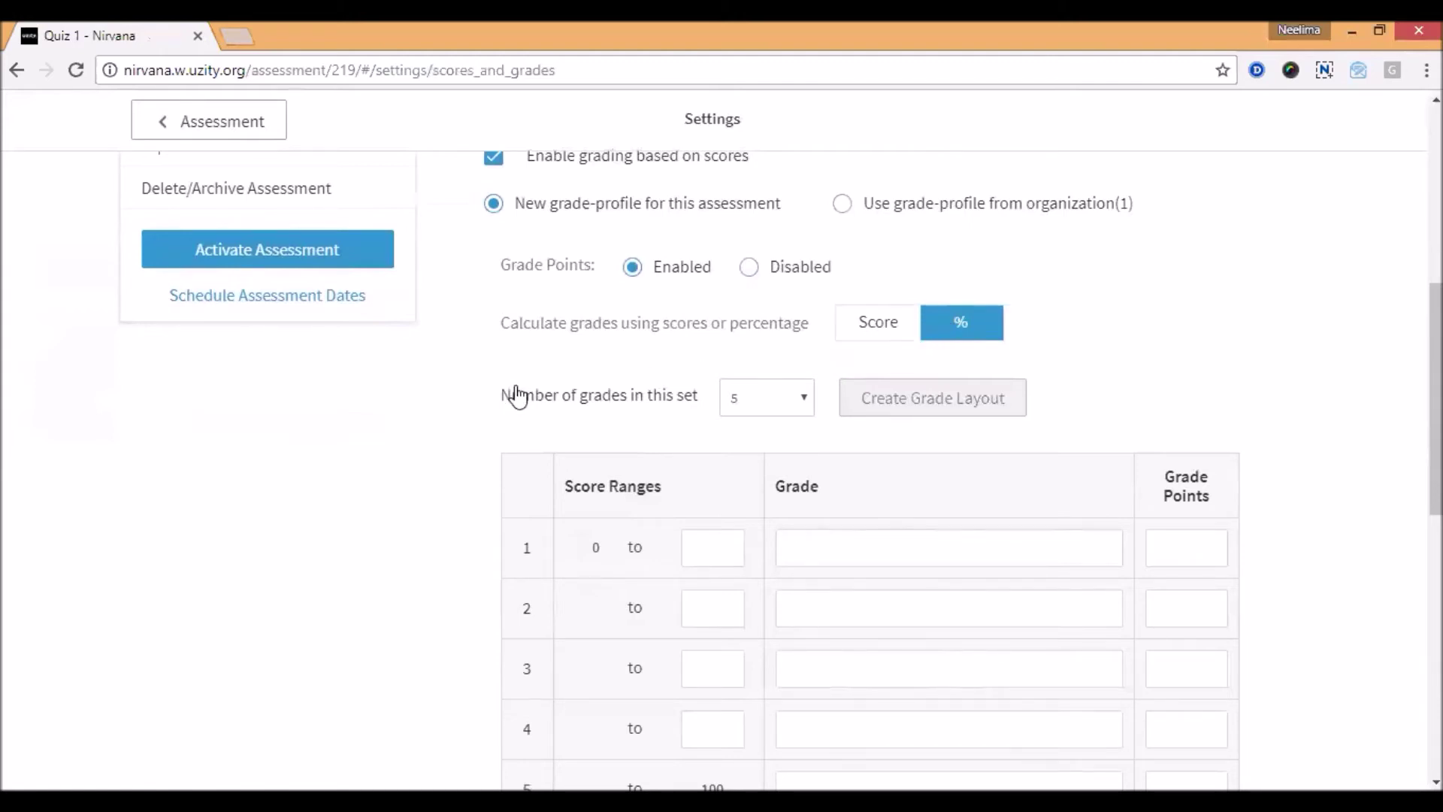
pyautogui.scroll(-1, 518, 394)
pyautogui.click(778, 298)
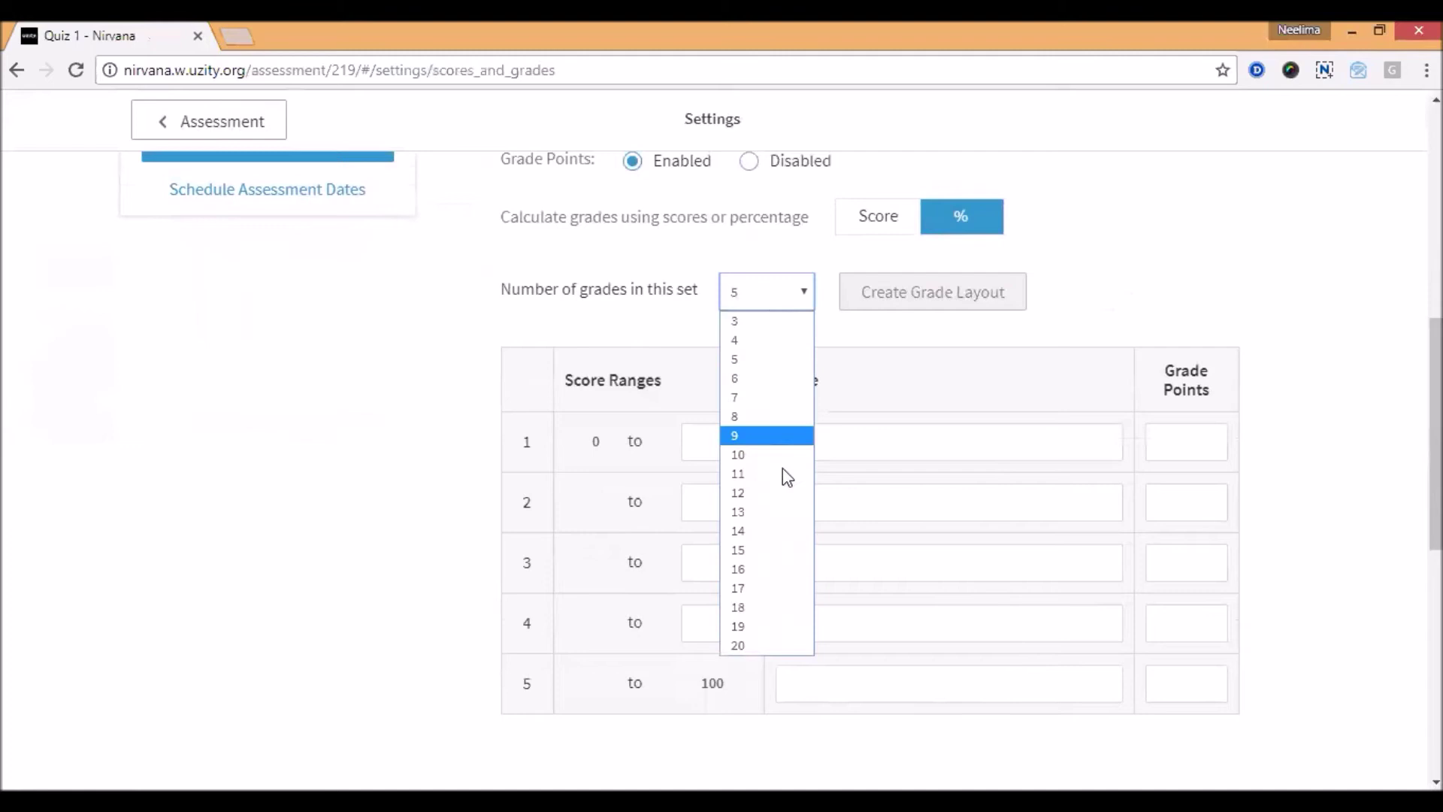
pyautogui.click(917, 334)
pyautogui.scroll(-4, 831, 549)
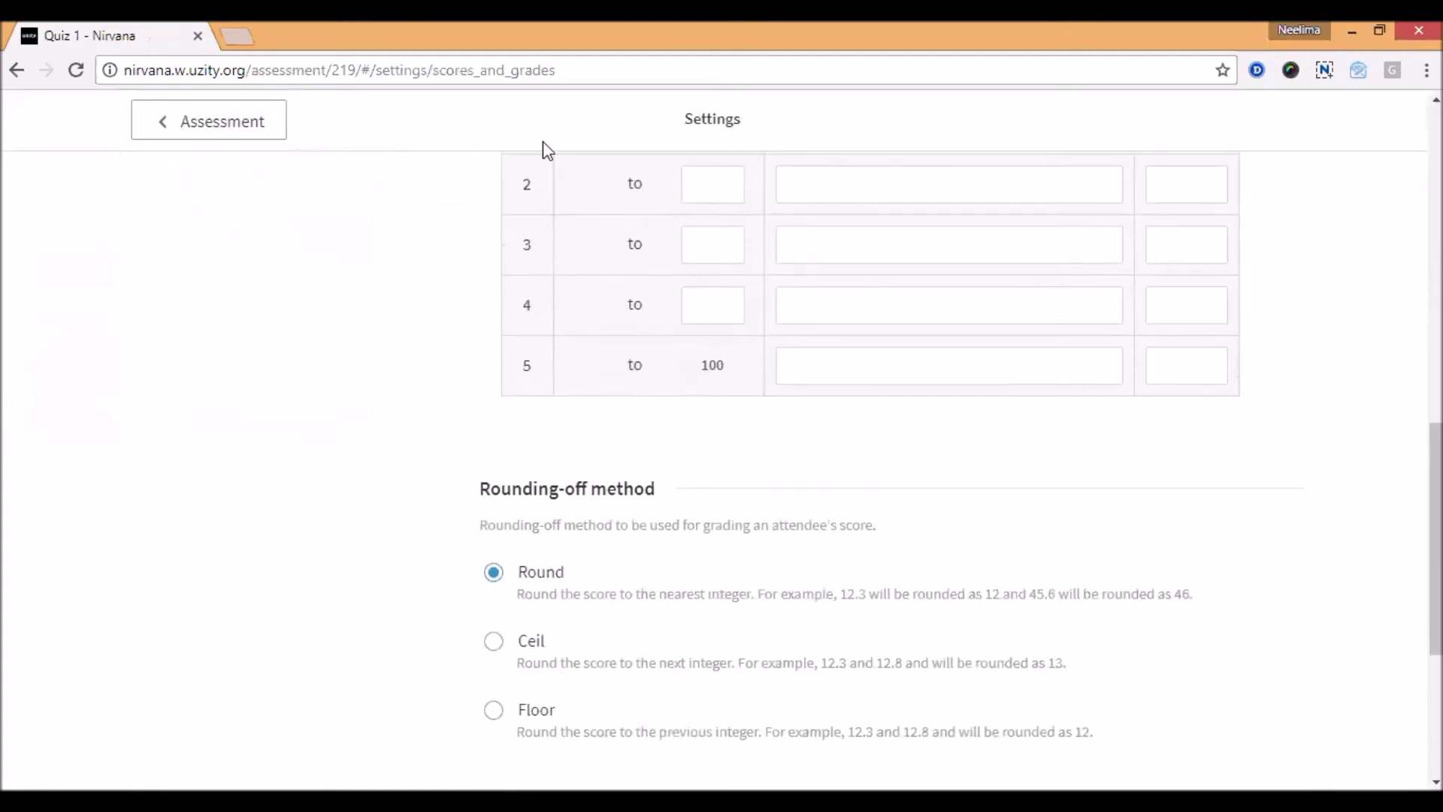
pyautogui.scroll(5, 628, 400)
pyautogui.scroll(3, 804, 302)
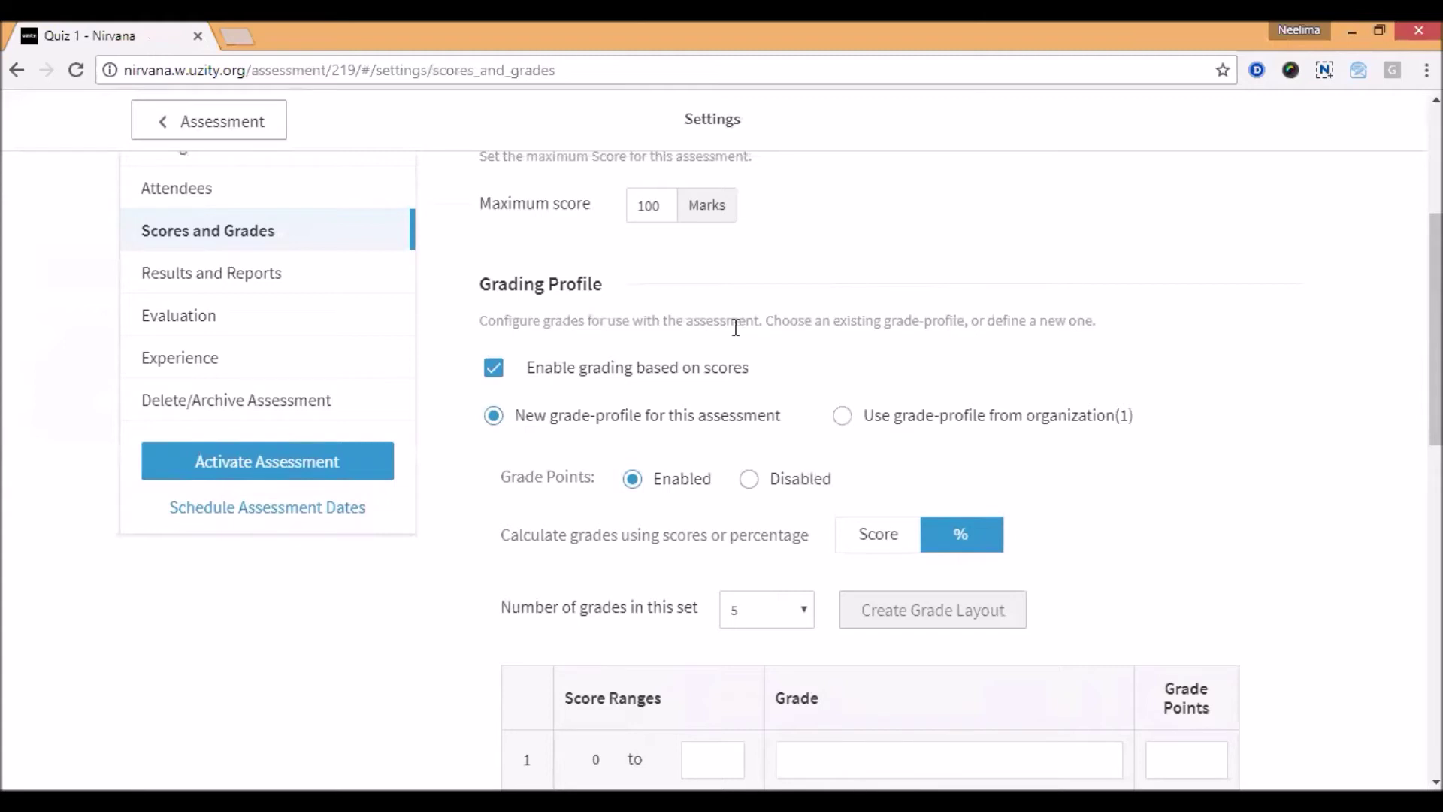
pyautogui.scroll(-12, 718, 329)
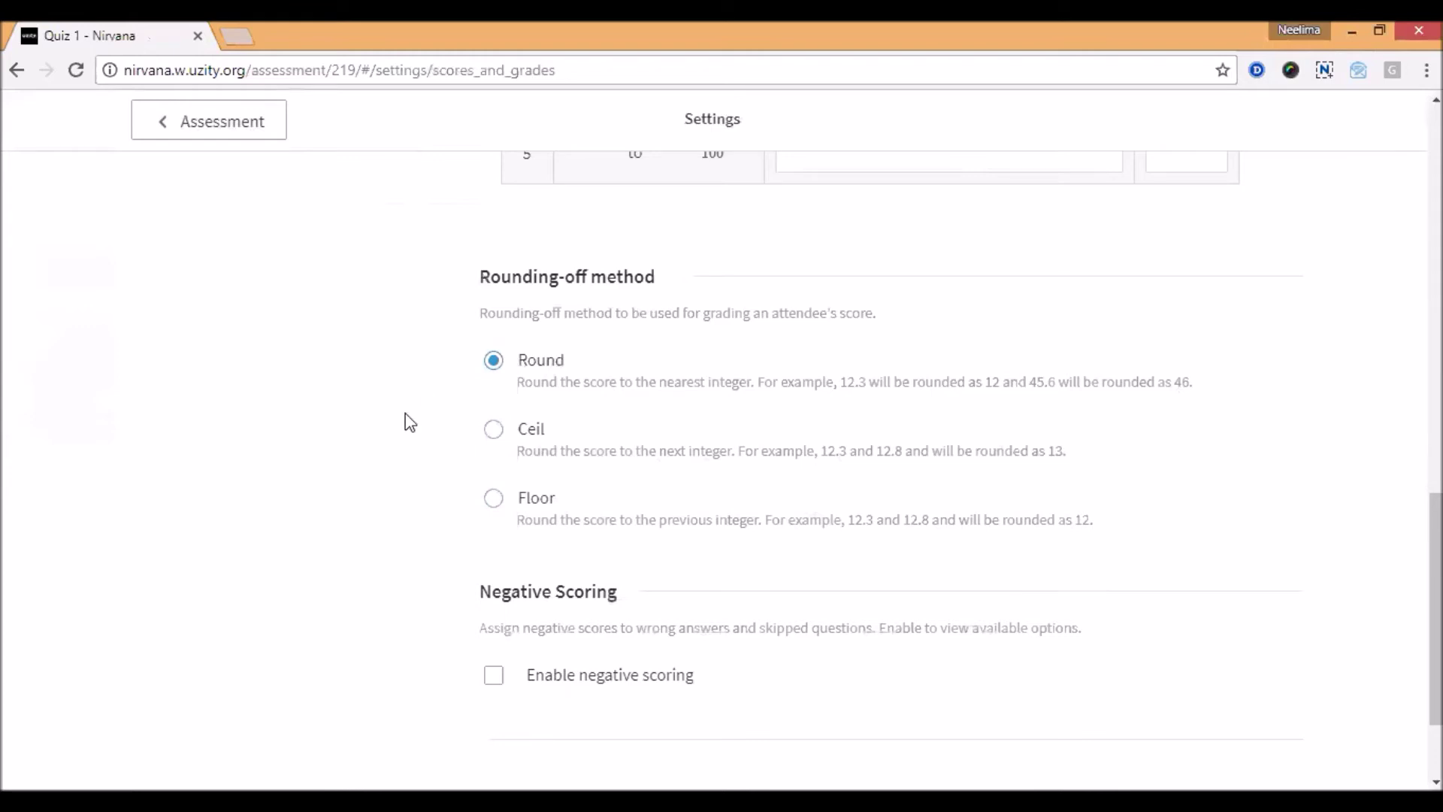
# - Enable negative scoring for Quiz 1 by Negative mark percentage and select the % box
pyautogui.scroll(-2, 408, 420)
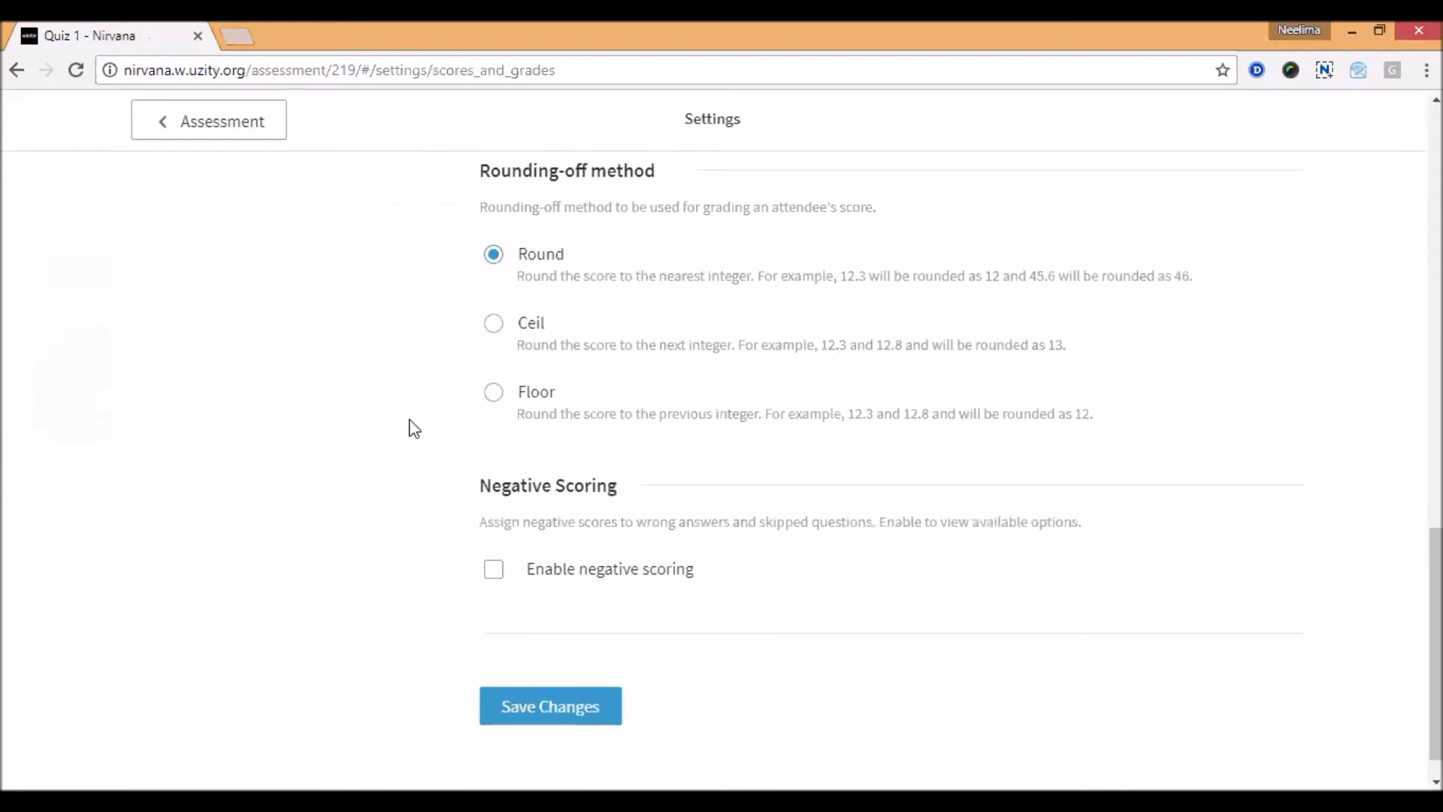
pyautogui.click(566, 573)
pyautogui.scroll(-1, 419, 594)
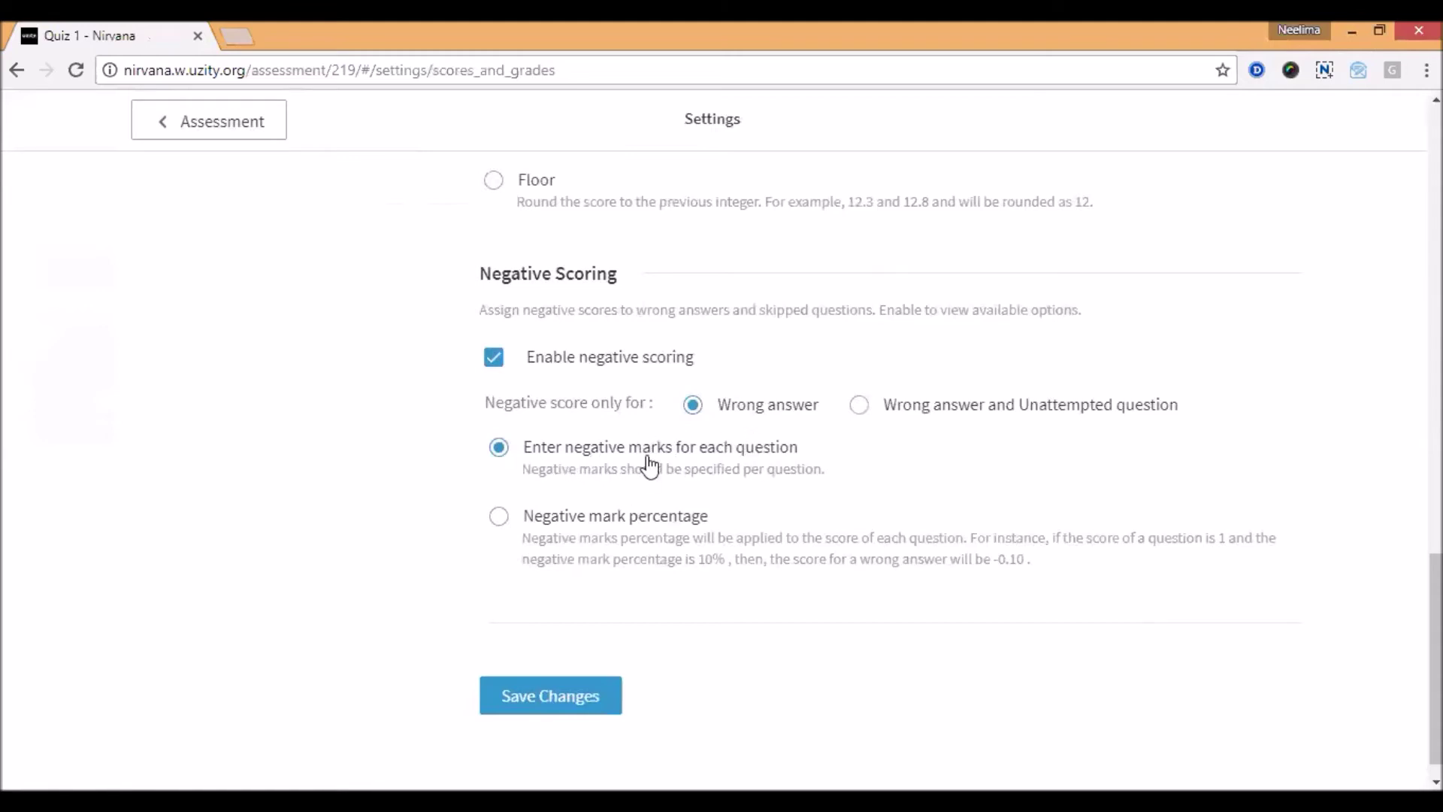
pyautogui.click(613, 522)
pyautogui.scroll(-1, 546, 522)
pyautogui.click(546, 522)
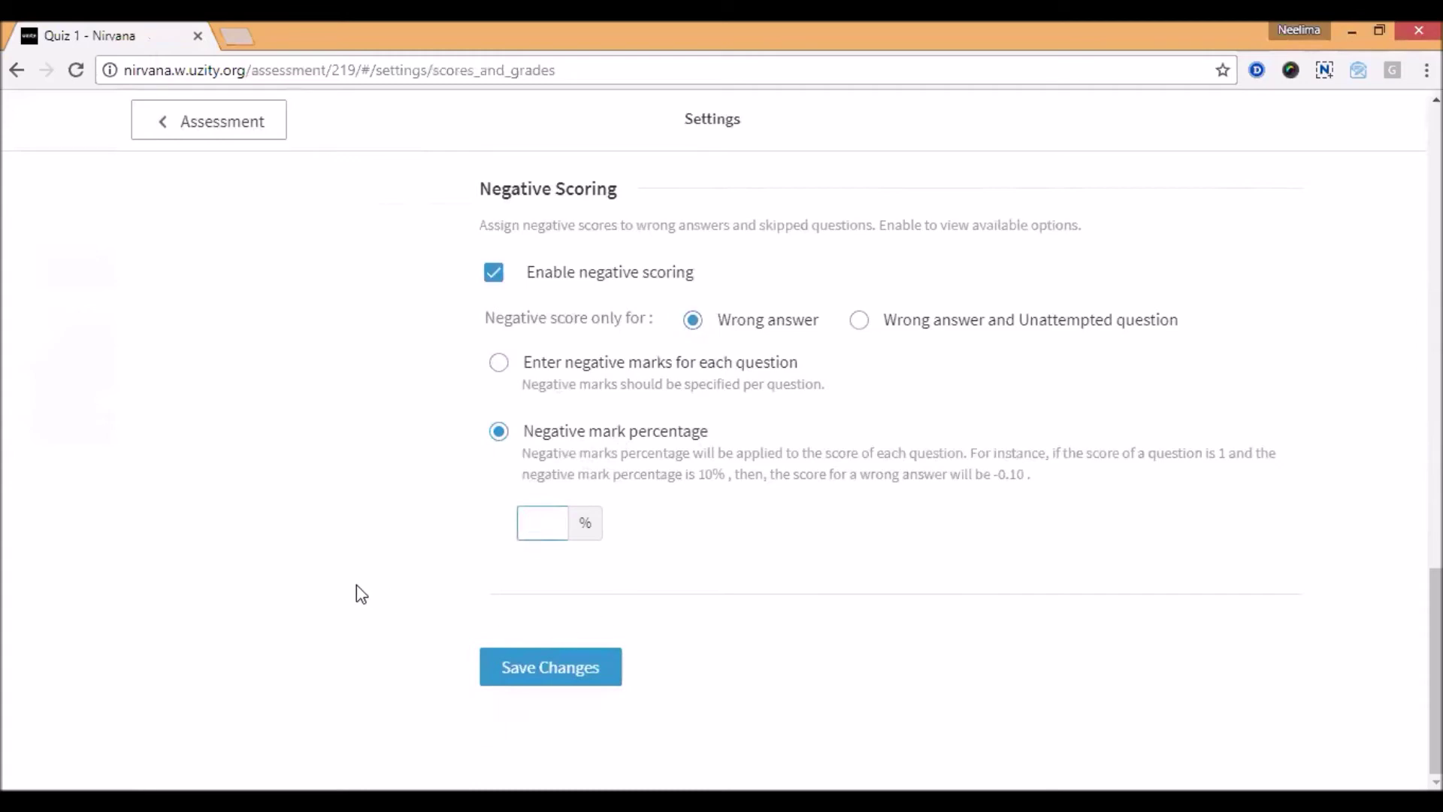
pyautogui.scroll(10, 354, 595)
pyautogui.scroll(5, 357, 599)
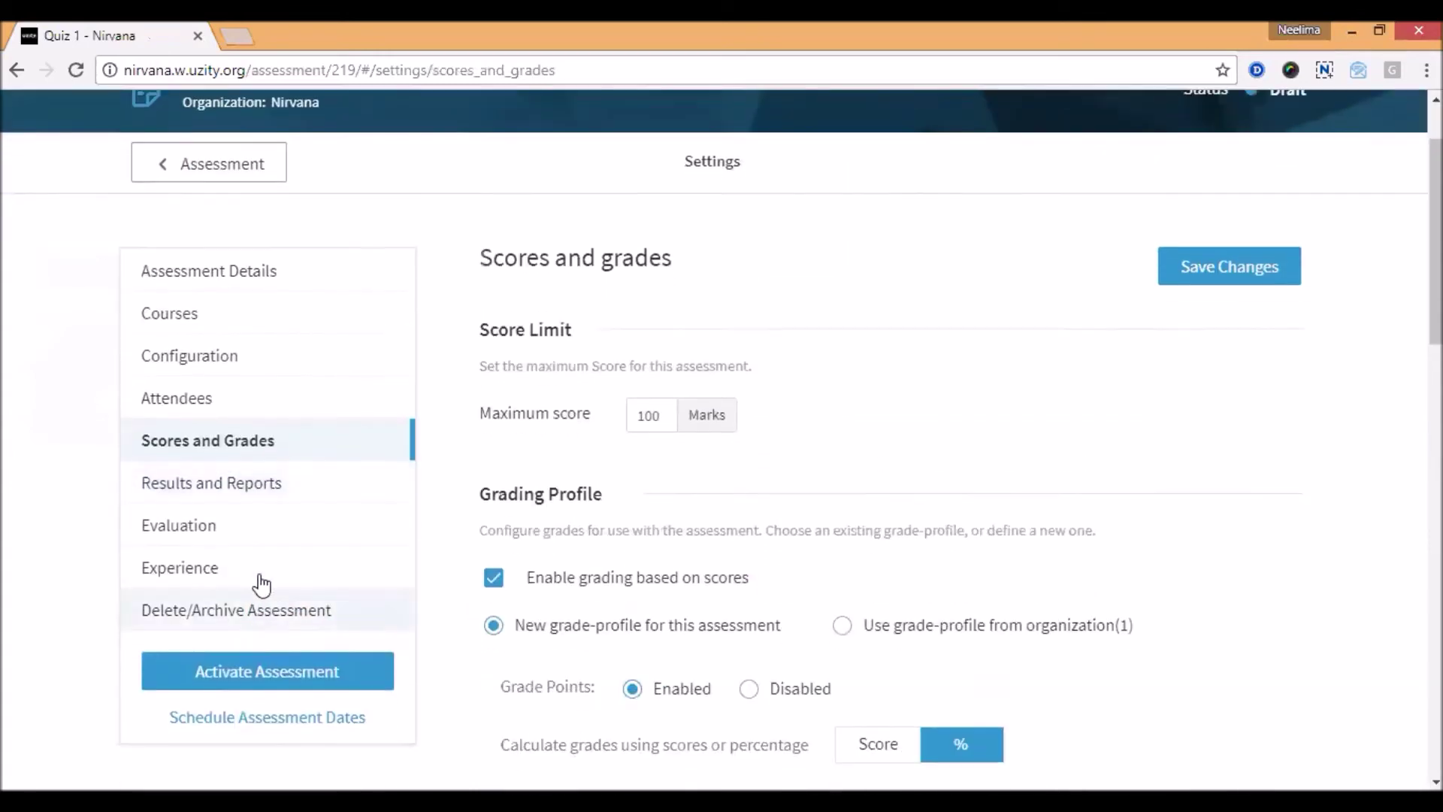
# - Under Results and Reports, enable Pass/Fail for Quiz 1 and select the passing Score field
pyautogui.click(251, 484)
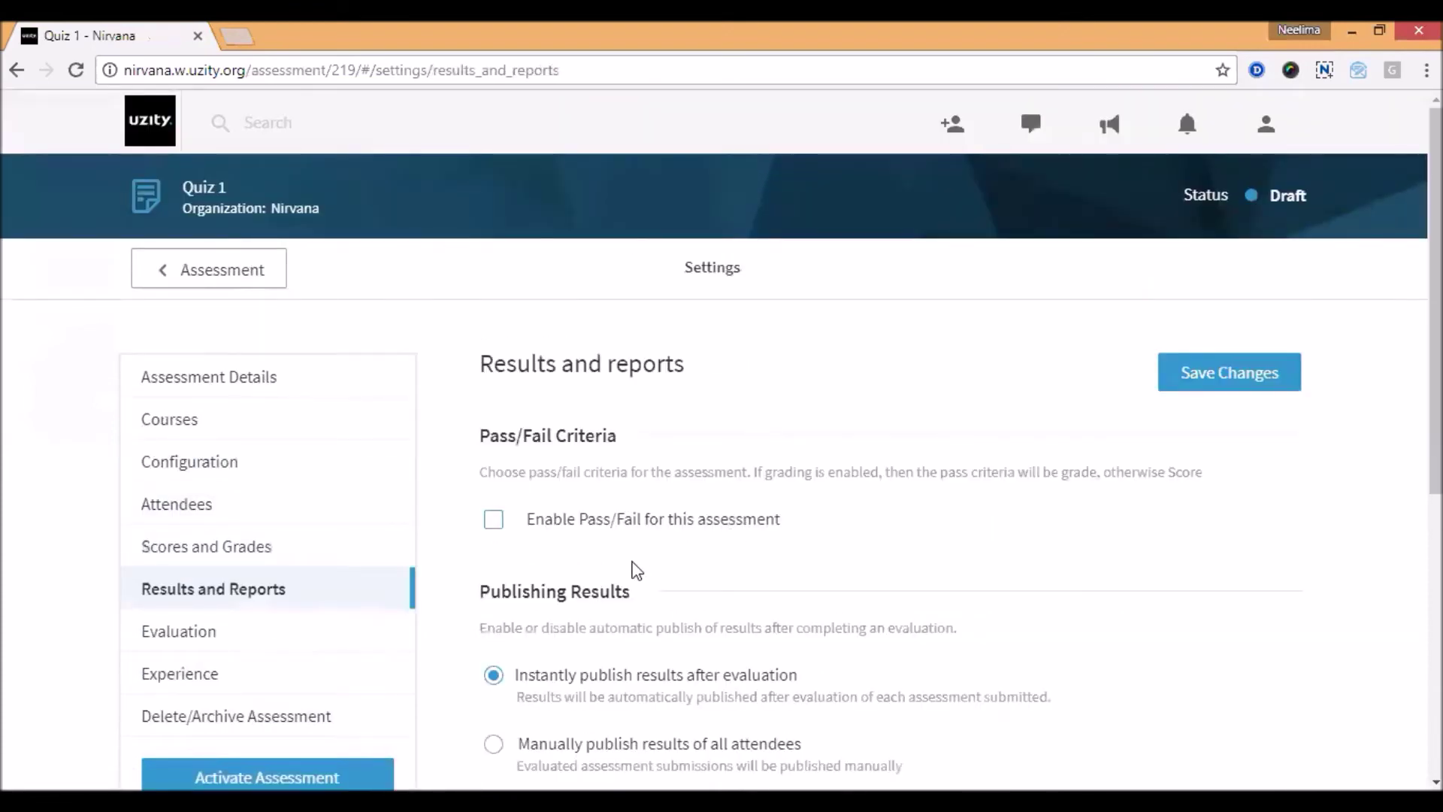
pyautogui.scroll(-1, 638, 571)
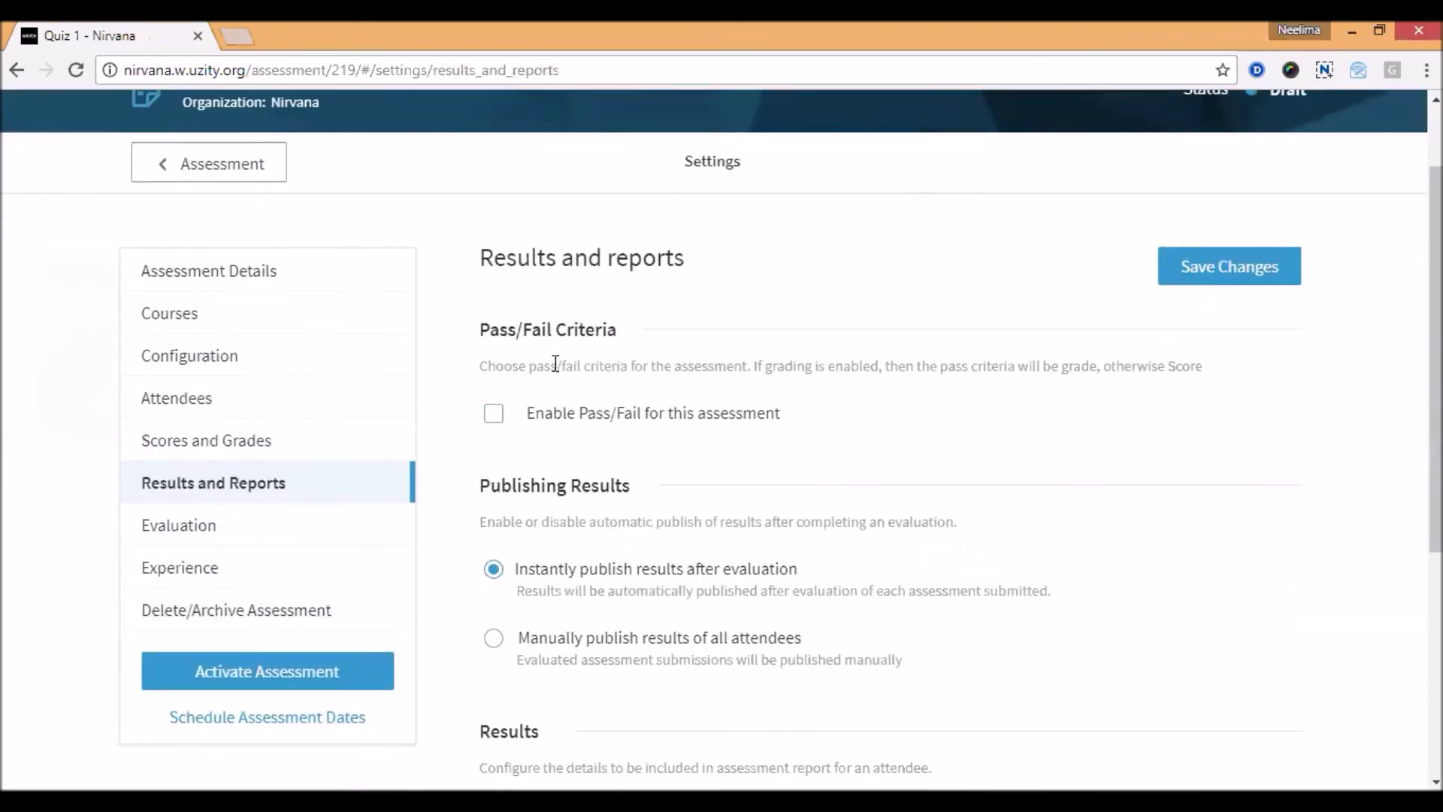
pyautogui.click(622, 414)
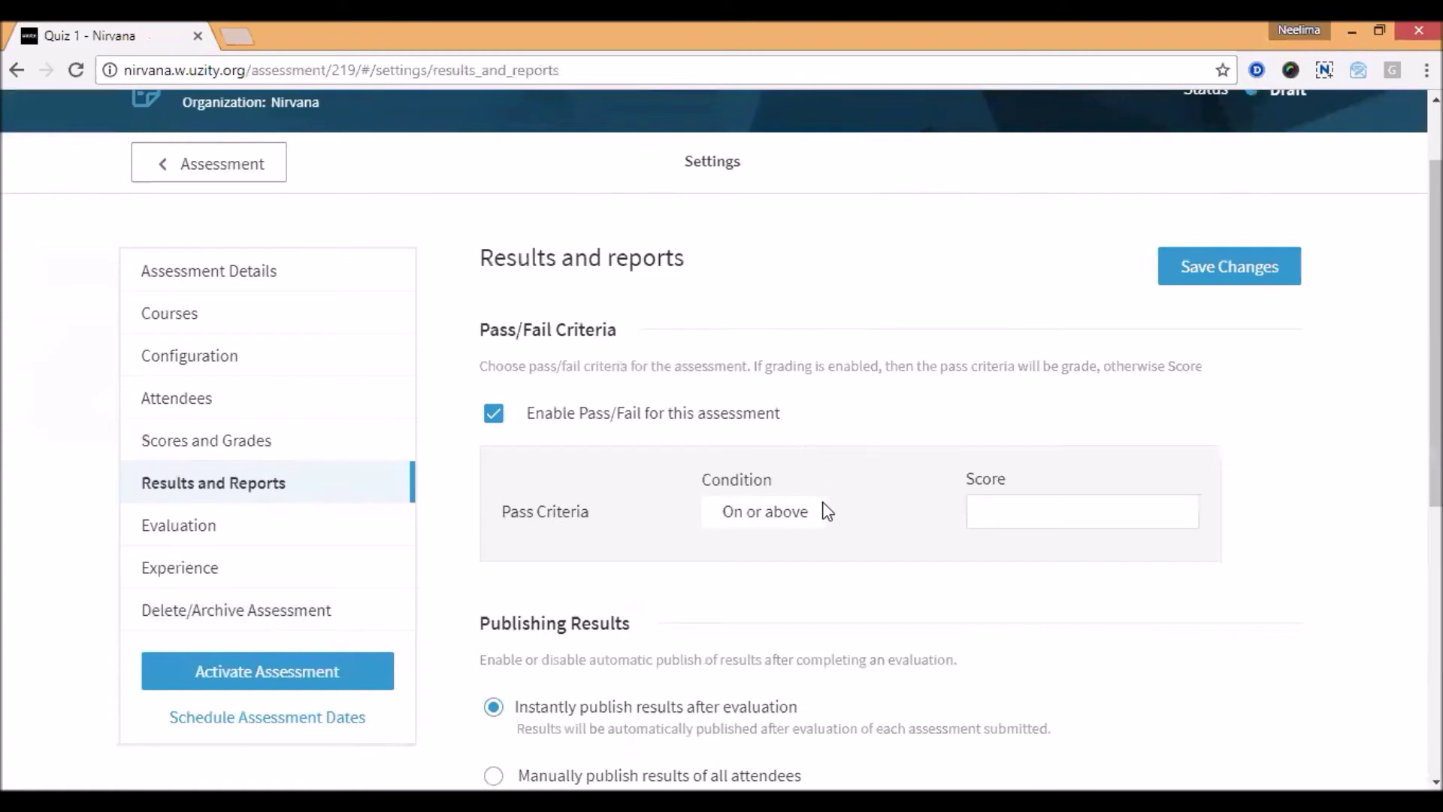
pyautogui.scroll(-1, 828, 511)
pyautogui.click(975, 511)
pyautogui.click(720, 524)
pyautogui.click(977, 406)
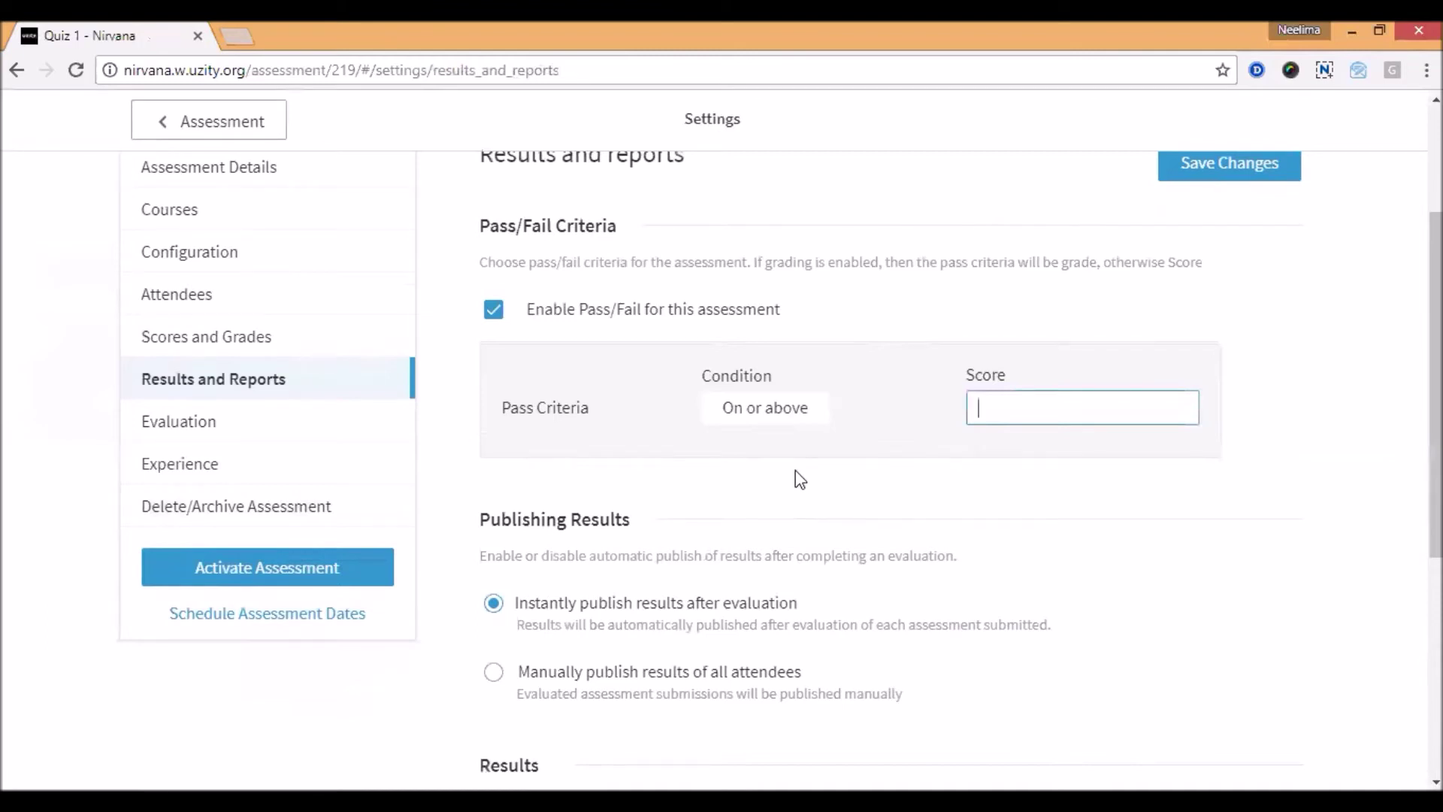
pyautogui.scroll(-1, 548, 499)
pyautogui.scroll(-1, 496, 432)
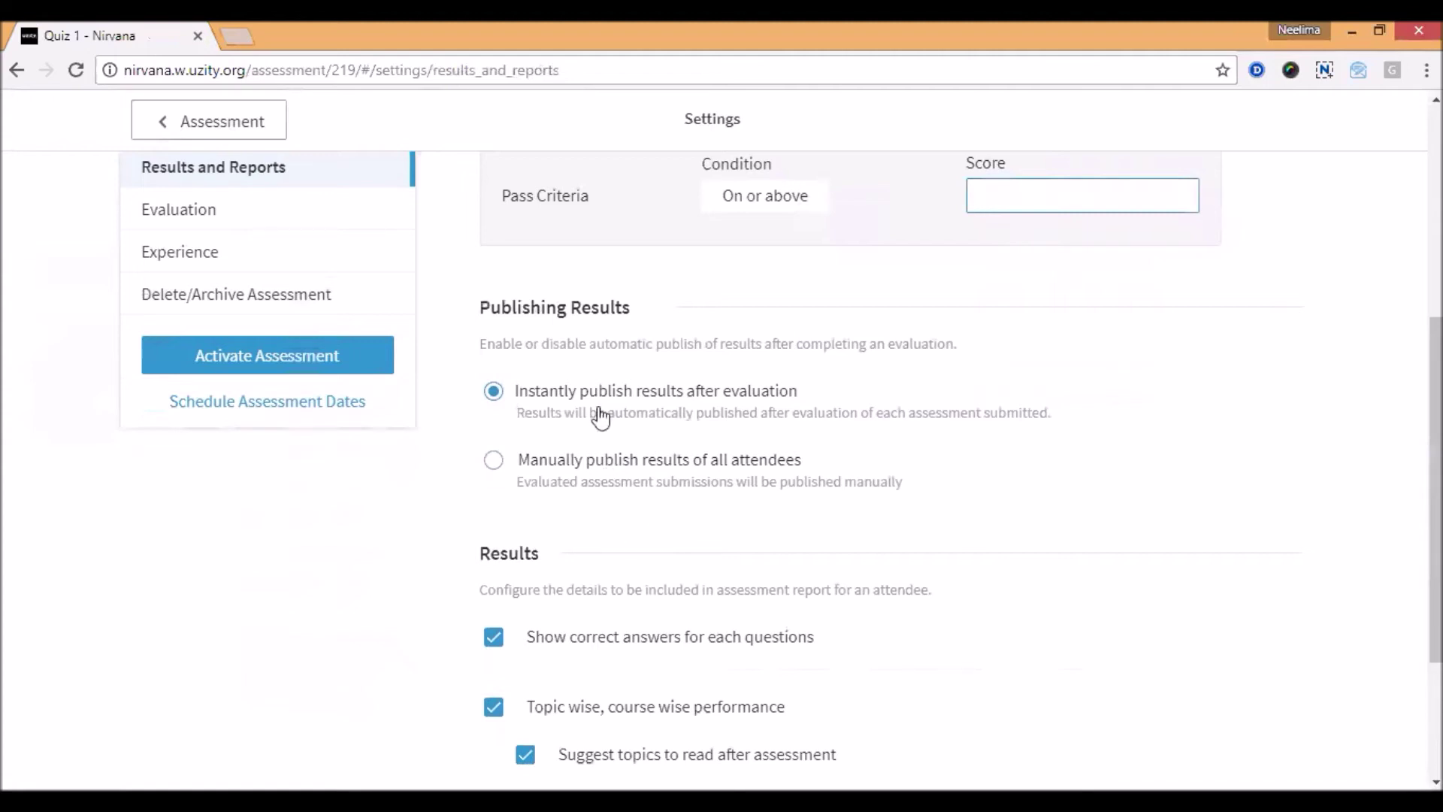
pyautogui.scroll(-3, 422, 468)
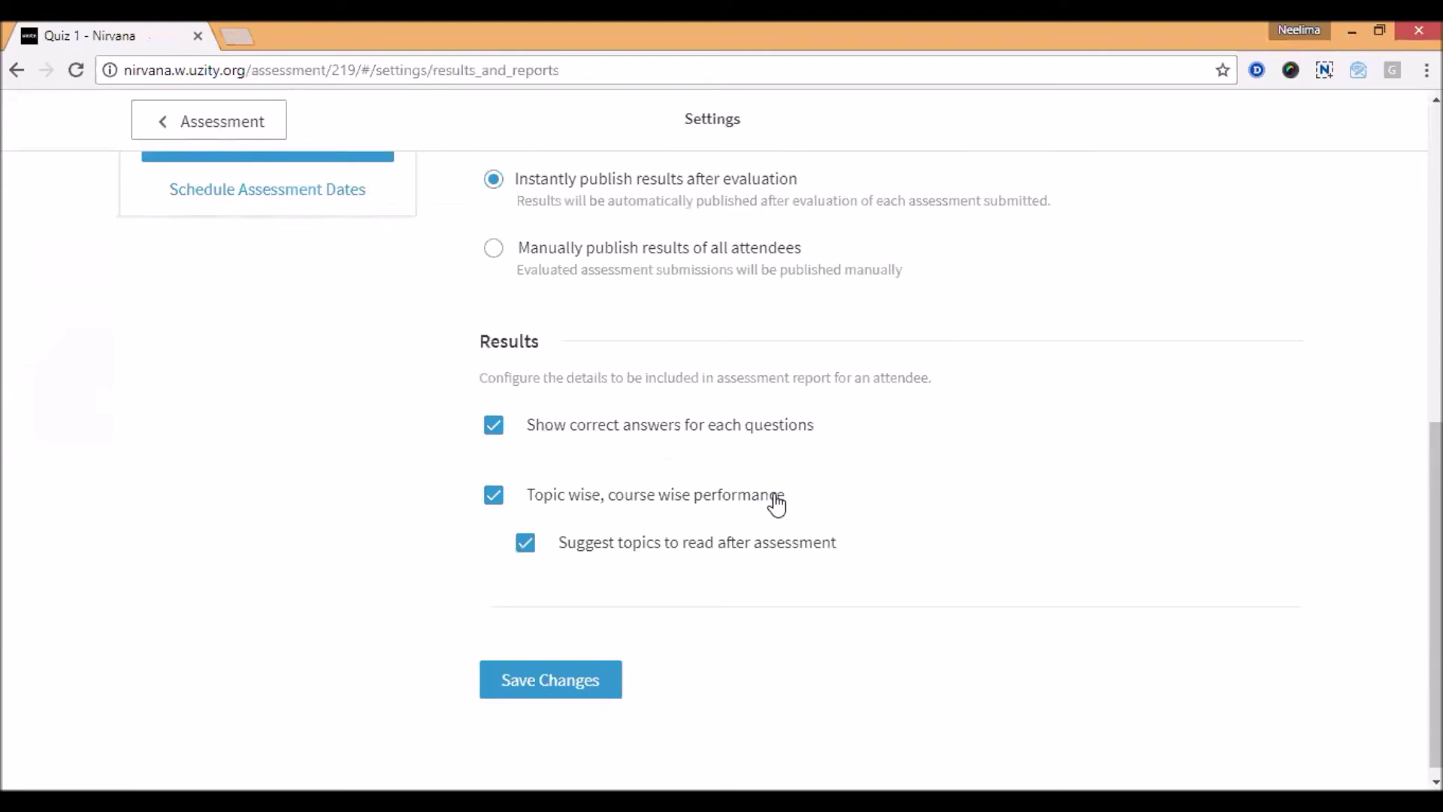
pyautogui.scroll(4, 228, 560)
# - Review Quiz 1's Evaluation settings, from evaluation mode down to the organization-administrator evaluators list
pyautogui.click(200, 316)
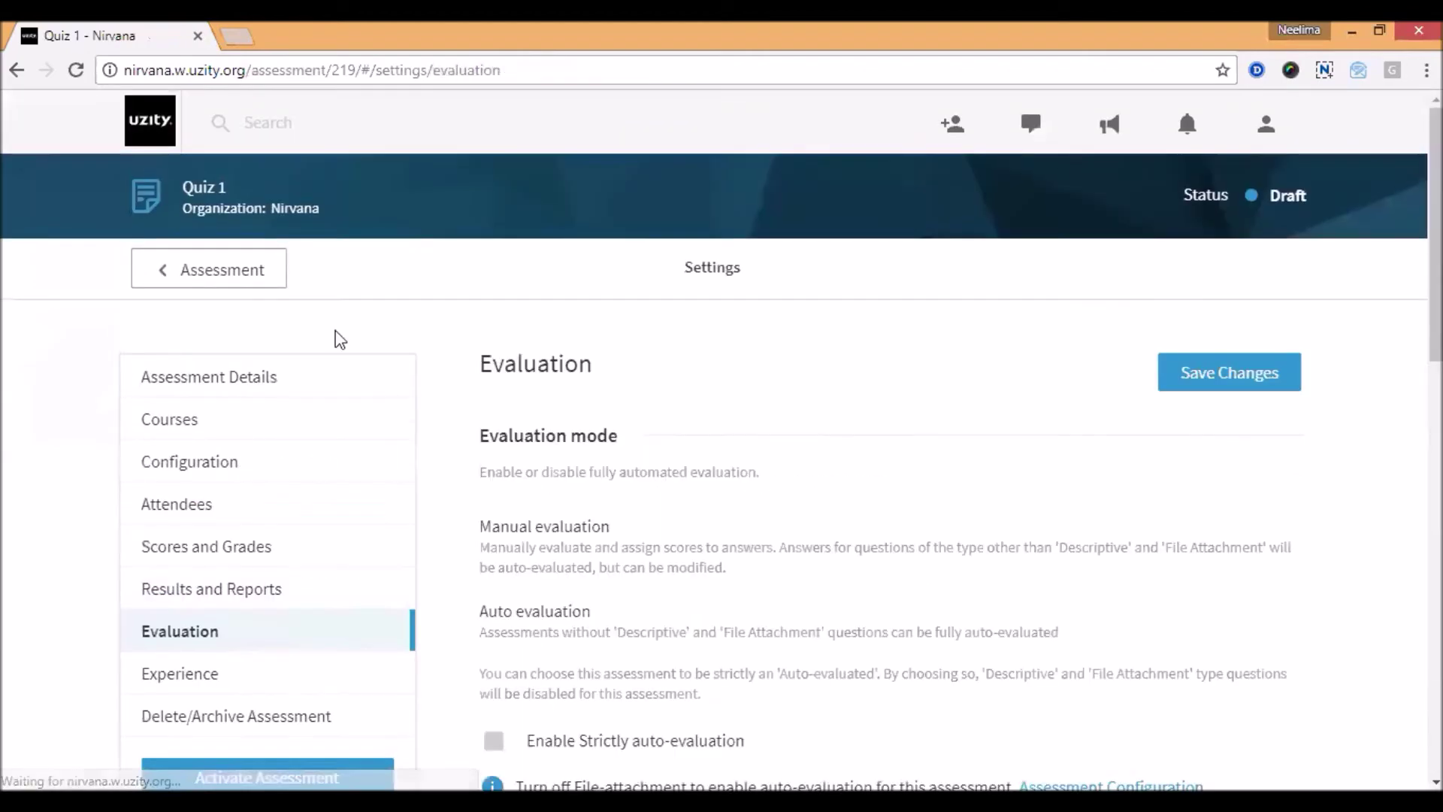
pyautogui.scroll(-1, 594, 505)
pyautogui.scroll(-2, 579, 513)
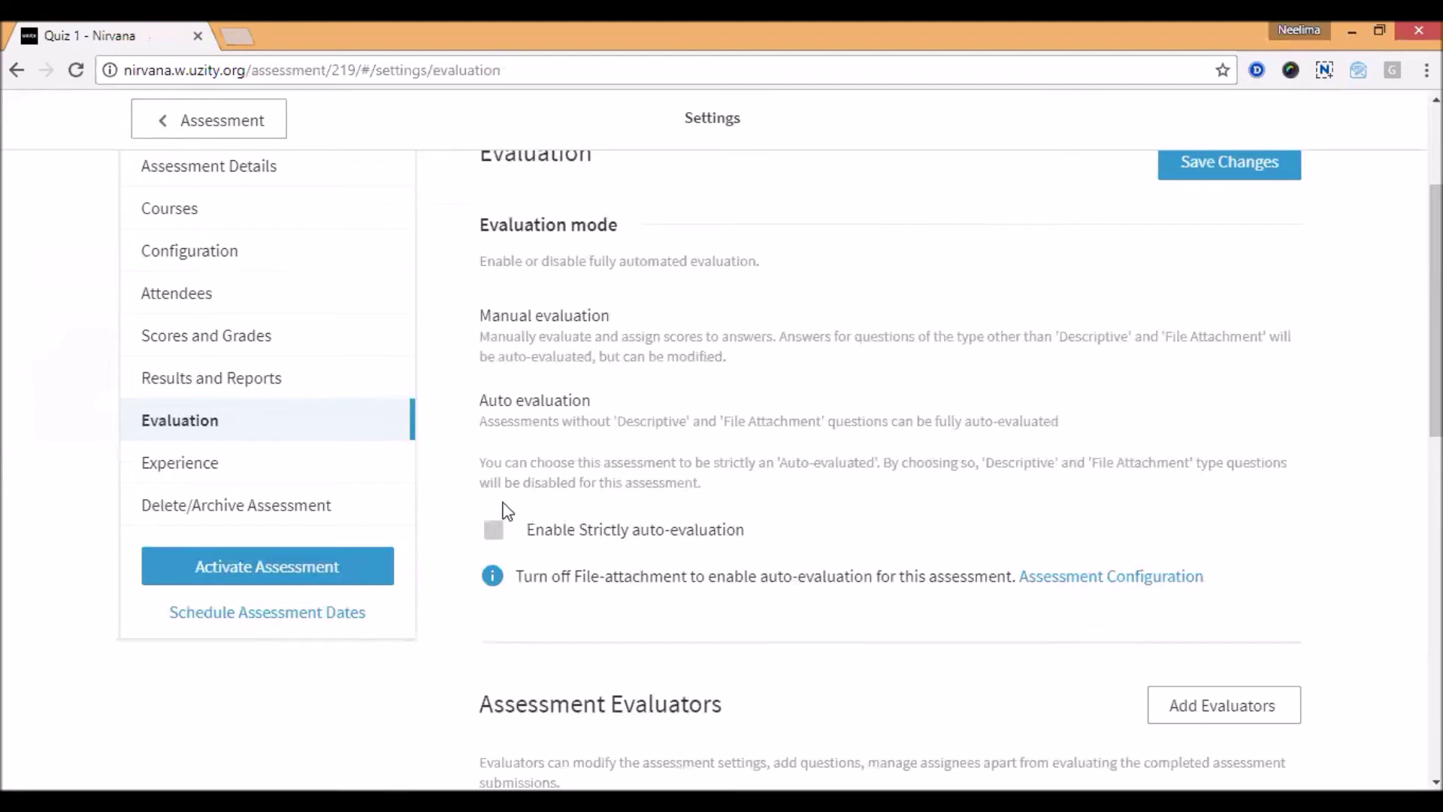
pyautogui.scroll(-2, 496, 509)
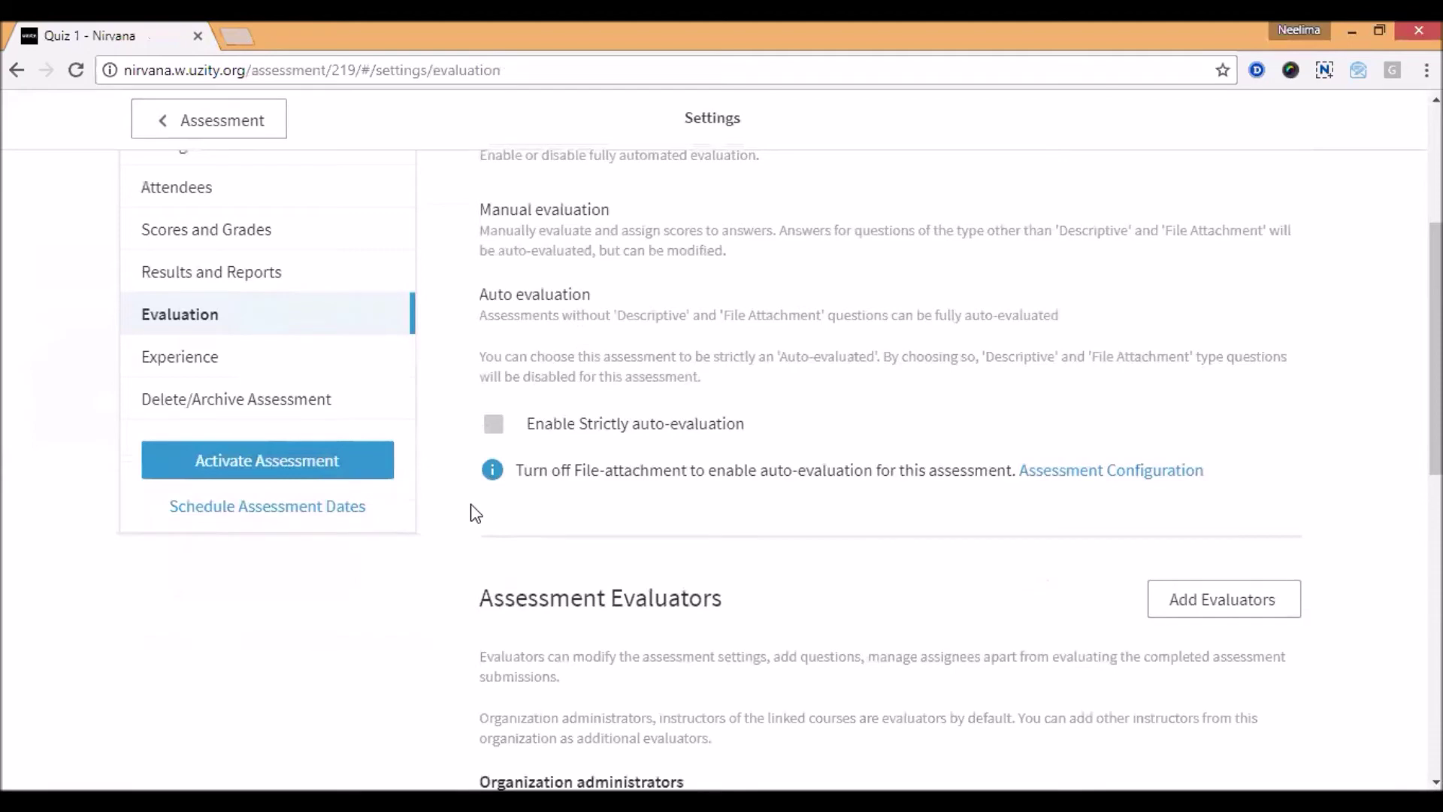
pyautogui.scroll(-5, 462, 508)
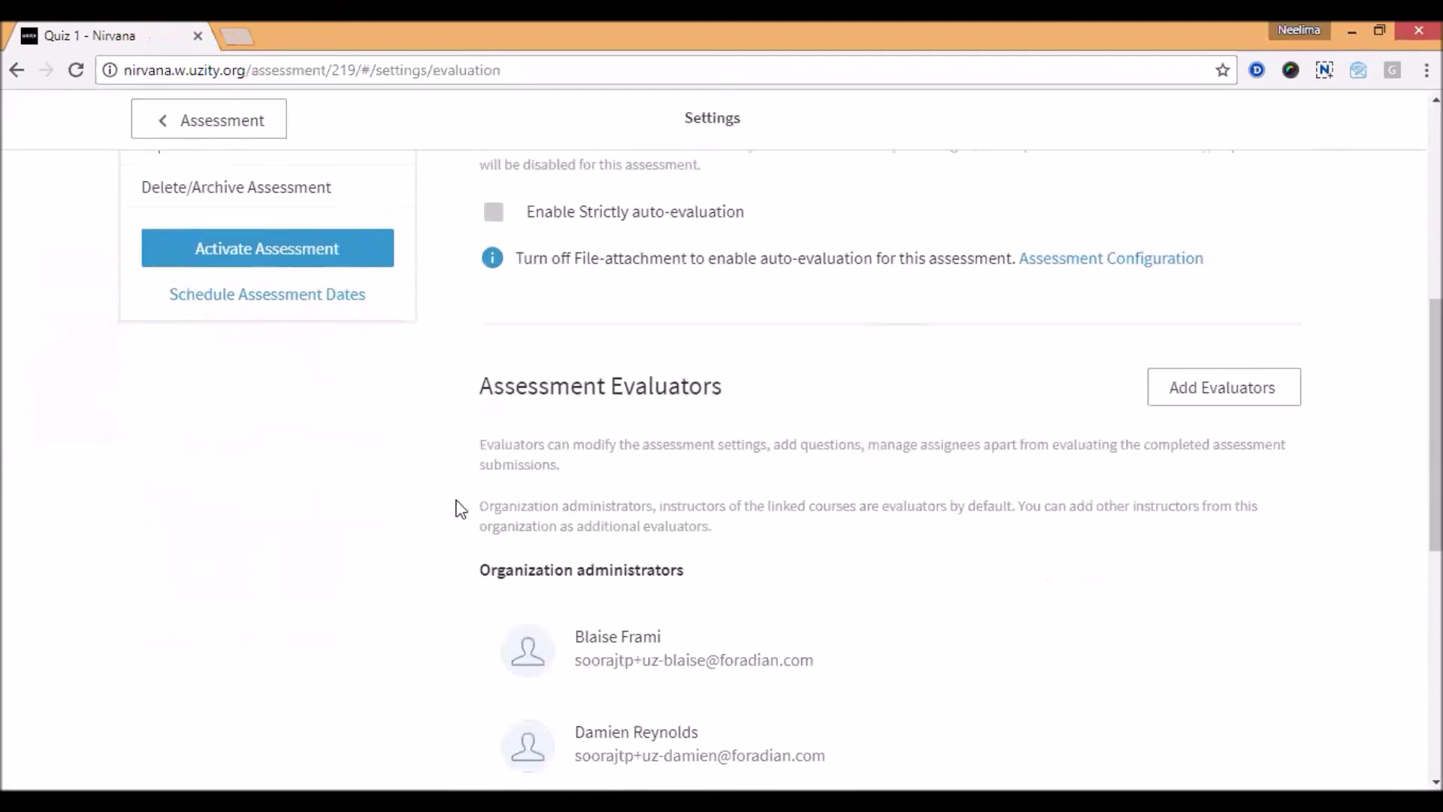
pyautogui.scroll(-5, 404, 520)
pyautogui.scroll(5, 406, 518)
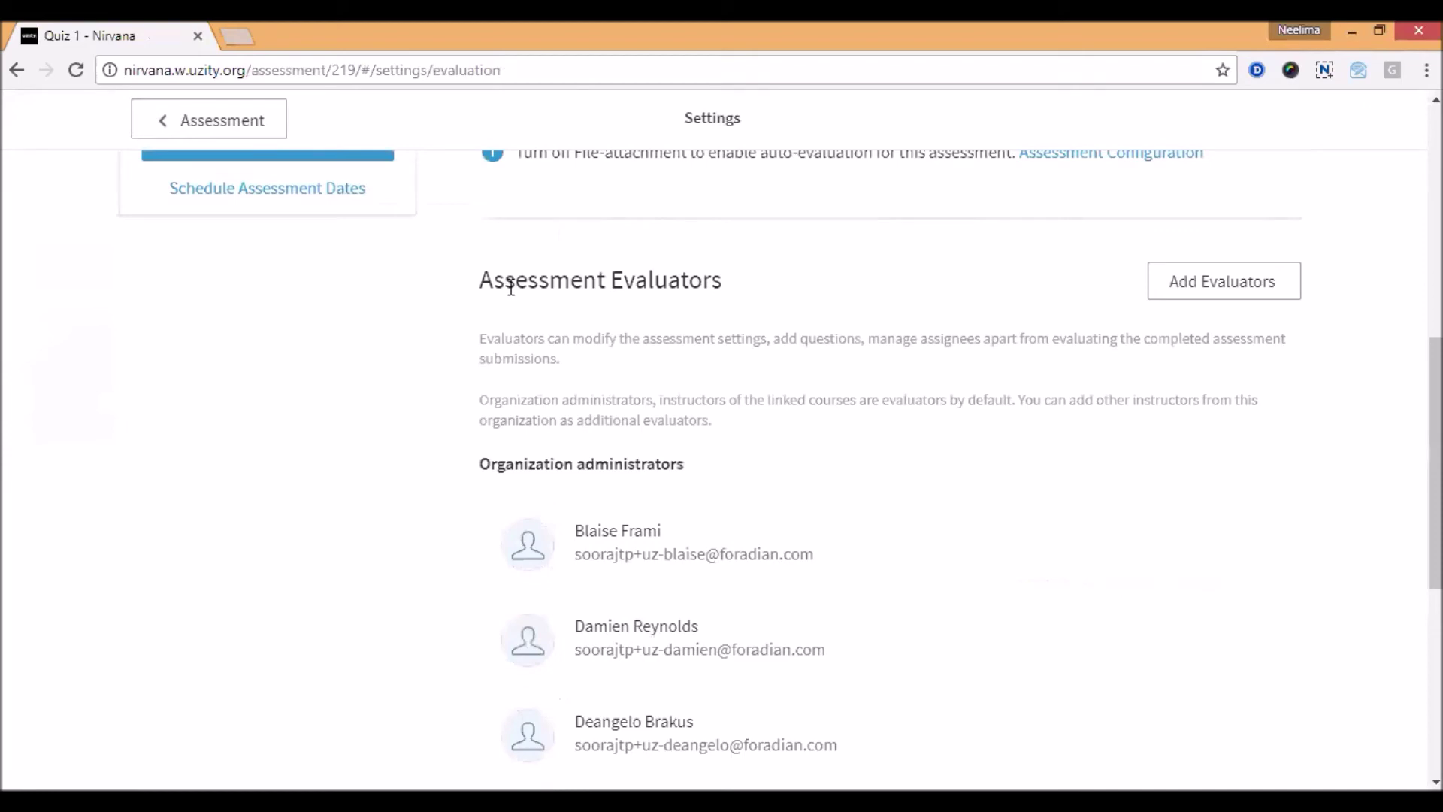
pyautogui.scroll(3, 461, 361)
# - Scroll through Quiz 1's attendee Experience settings
pyautogui.click(241, 252)
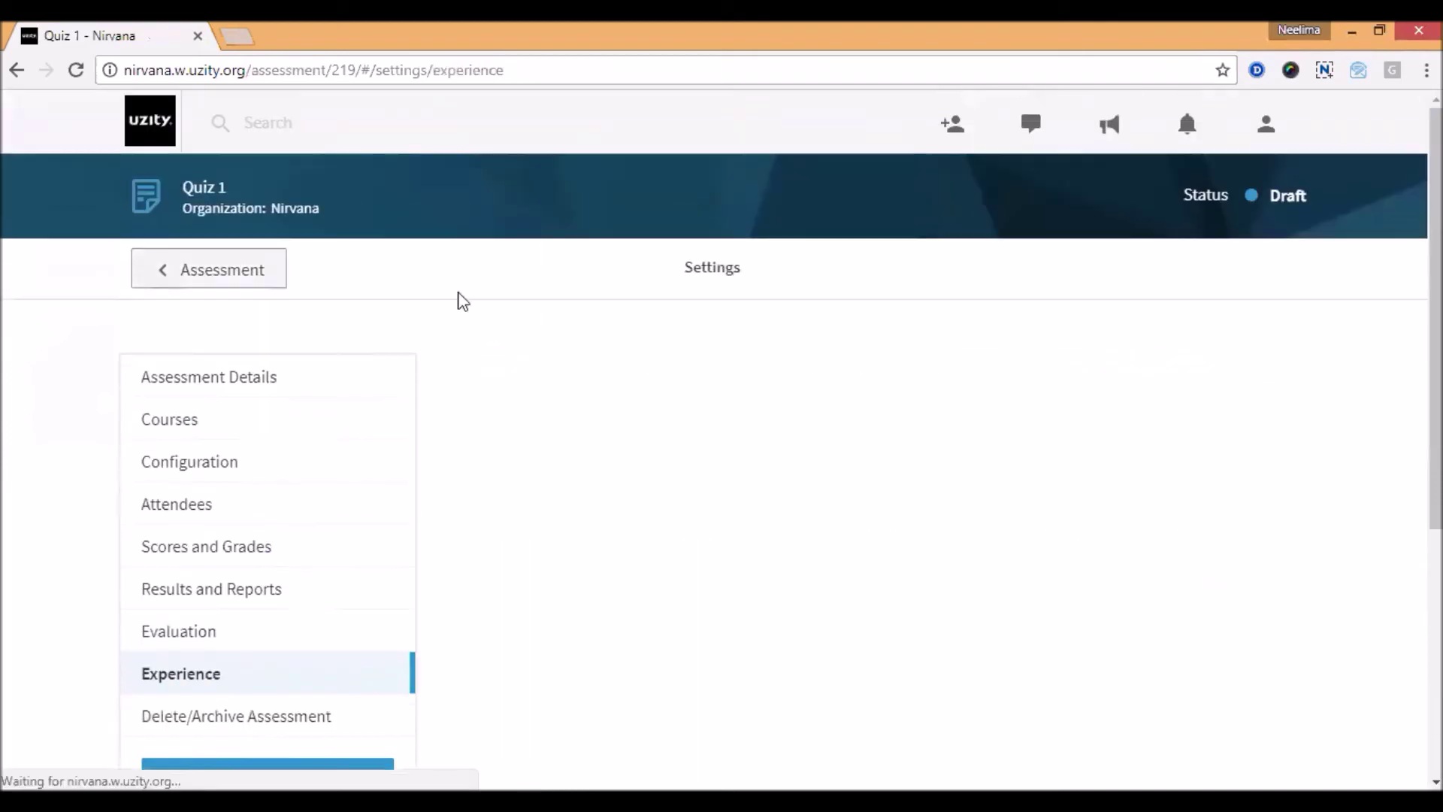
pyautogui.scroll(-2, 918, 389)
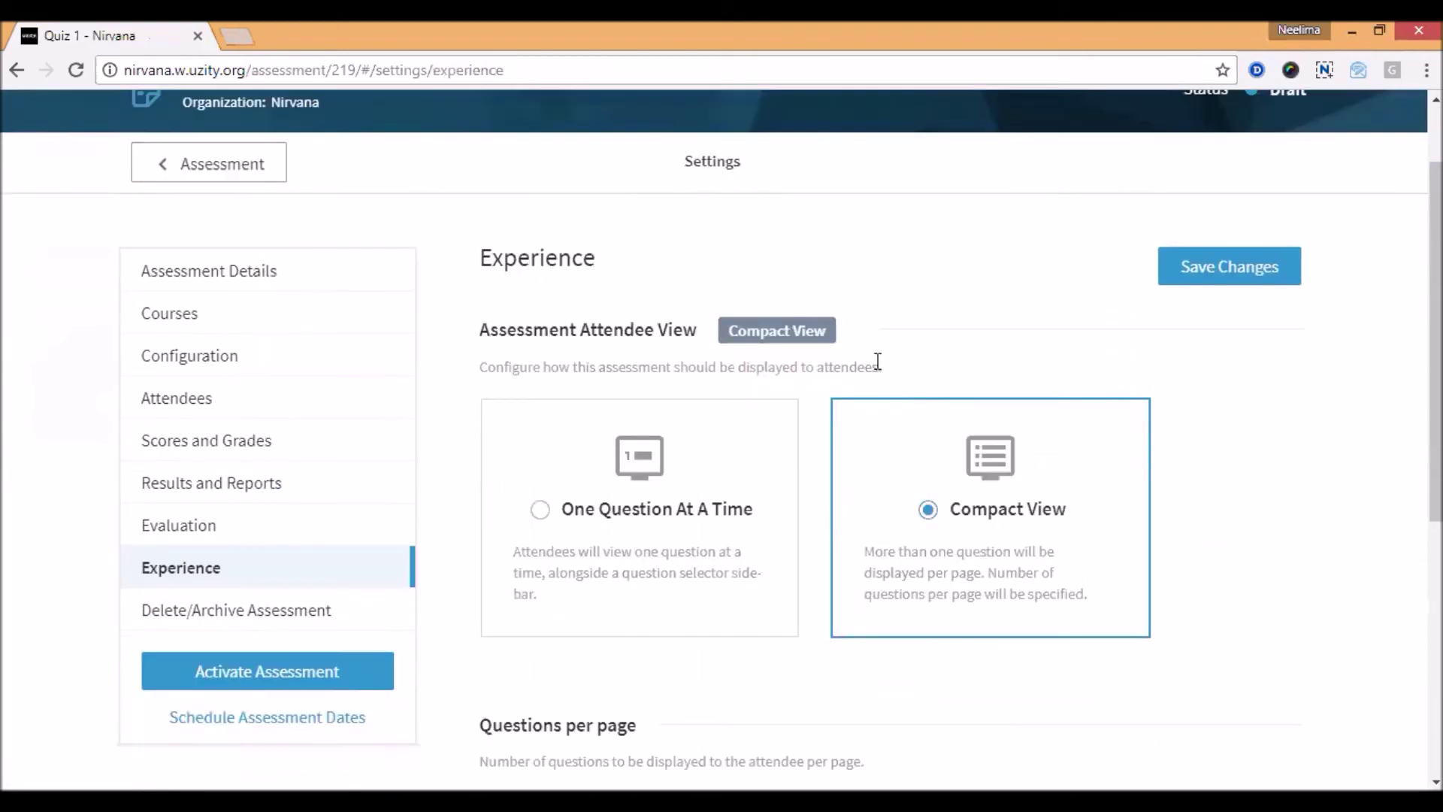
pyautogui.scroll(-2, 861, 367)
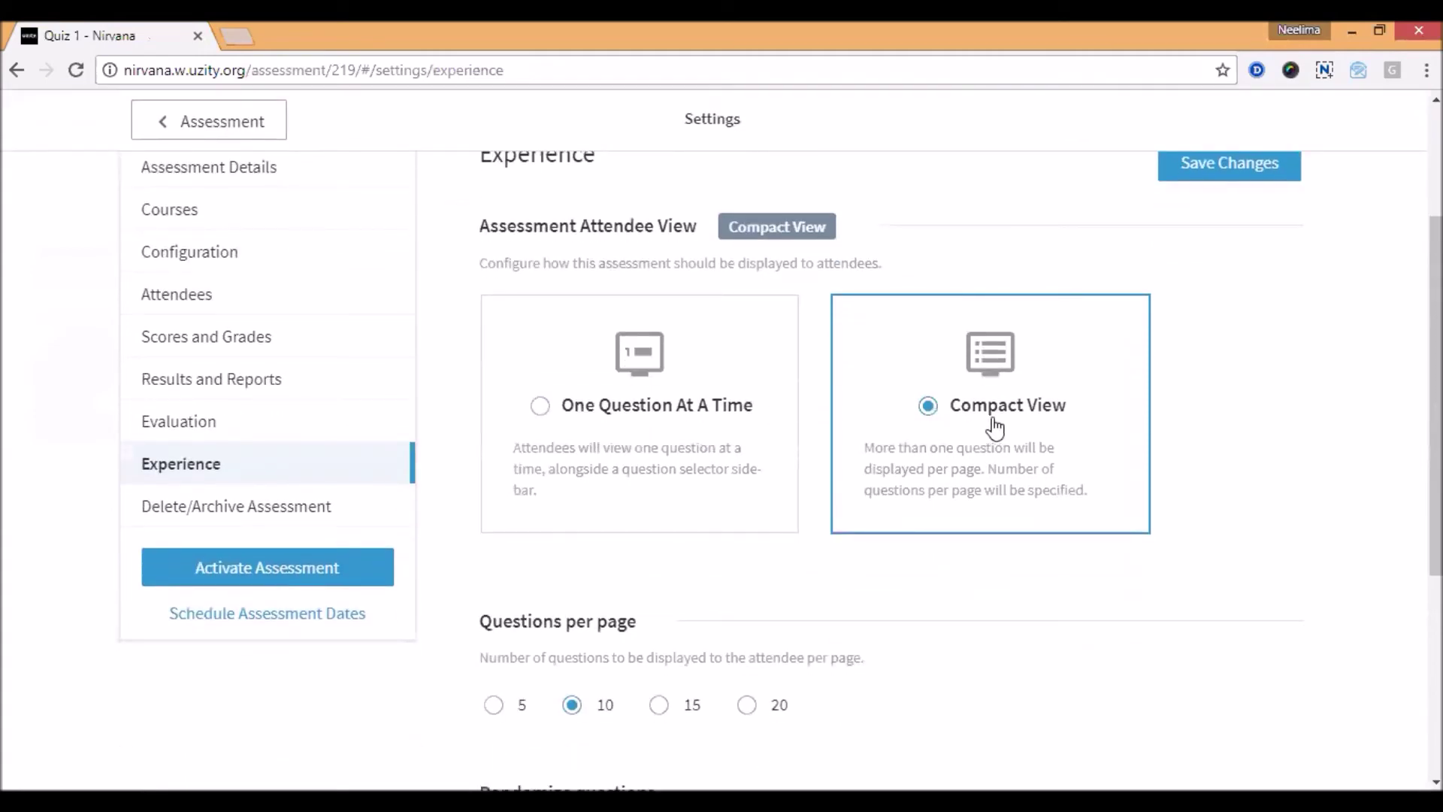
pyautogui.scroll(-2, 992, 429)
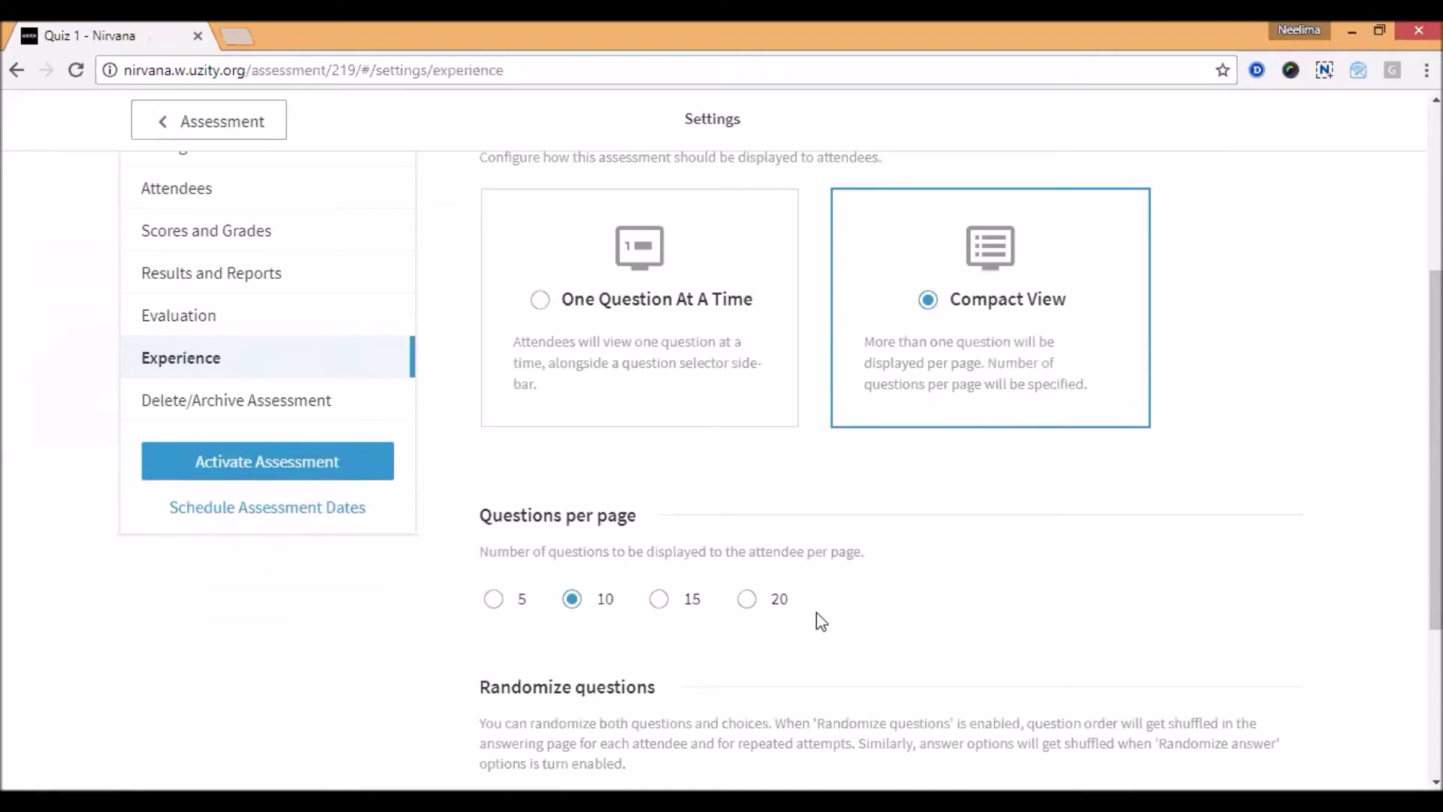
pyautogui.scroll(-2, 819, 615)
pyautogui.scroll(-3, 824, 615)
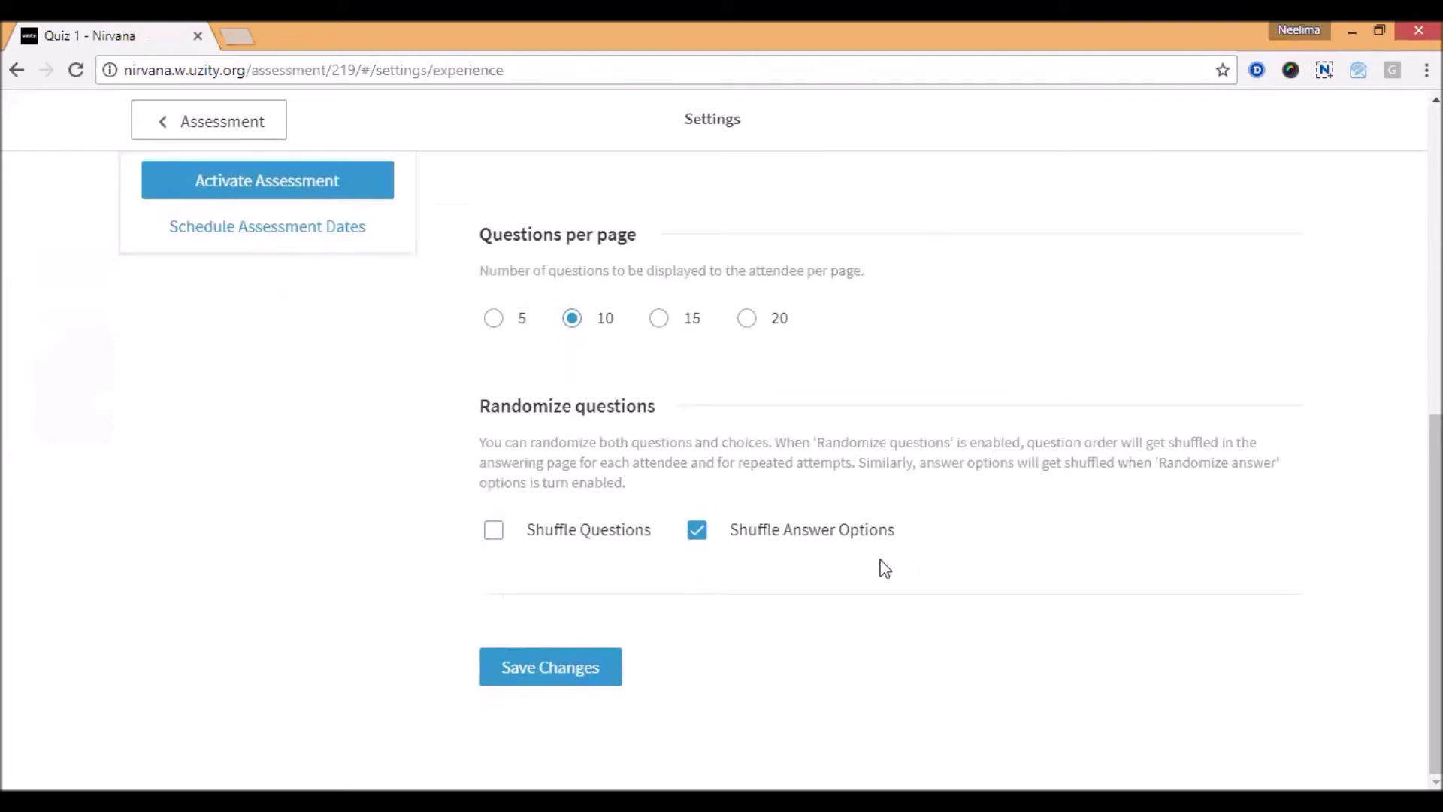
# - Bring up Quiz 1's Delete/Archive Assessment options
pyautogui.scroll(5, 850, 547)
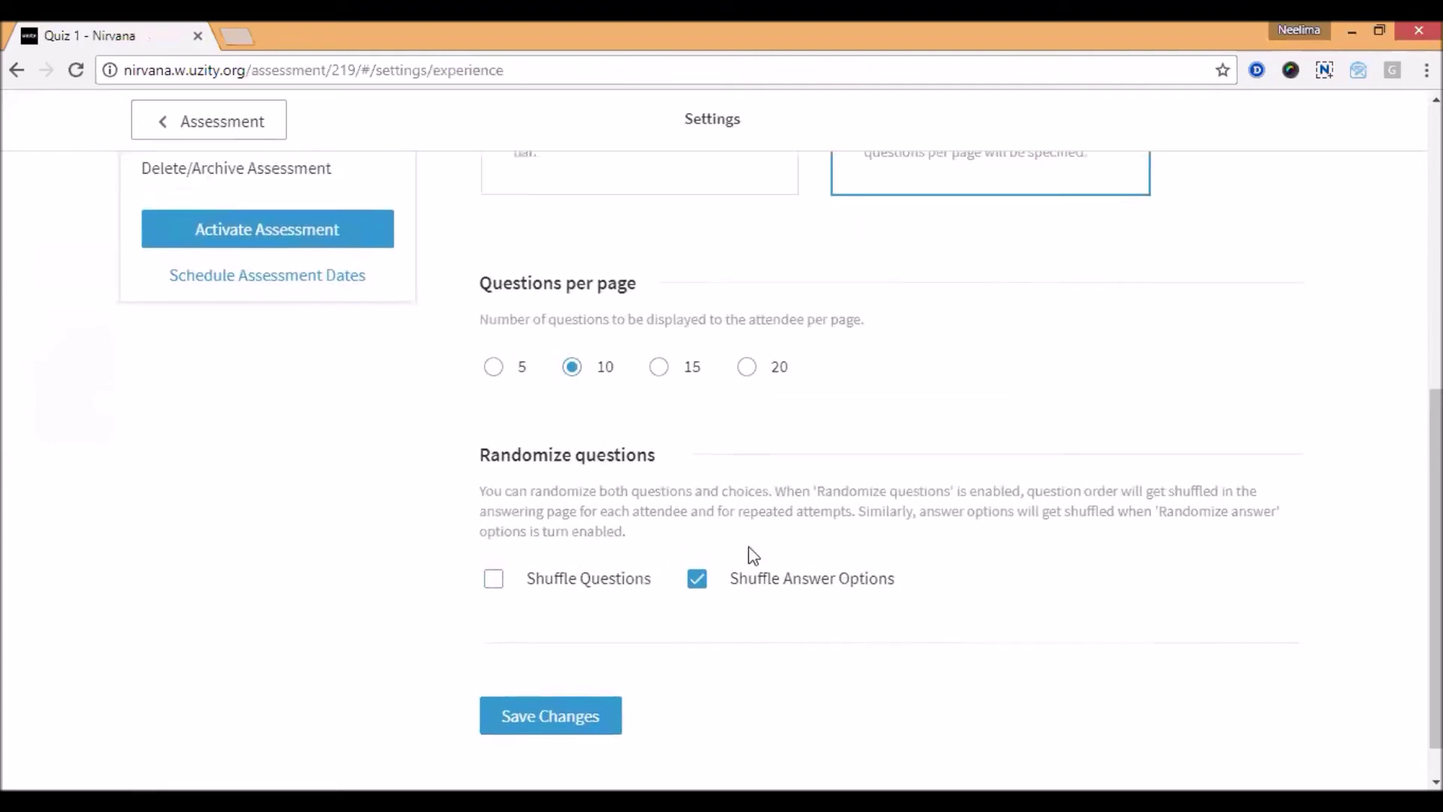
pyautogui.click(300, 442)
pyautogui.scroll(-5, 873, 548)
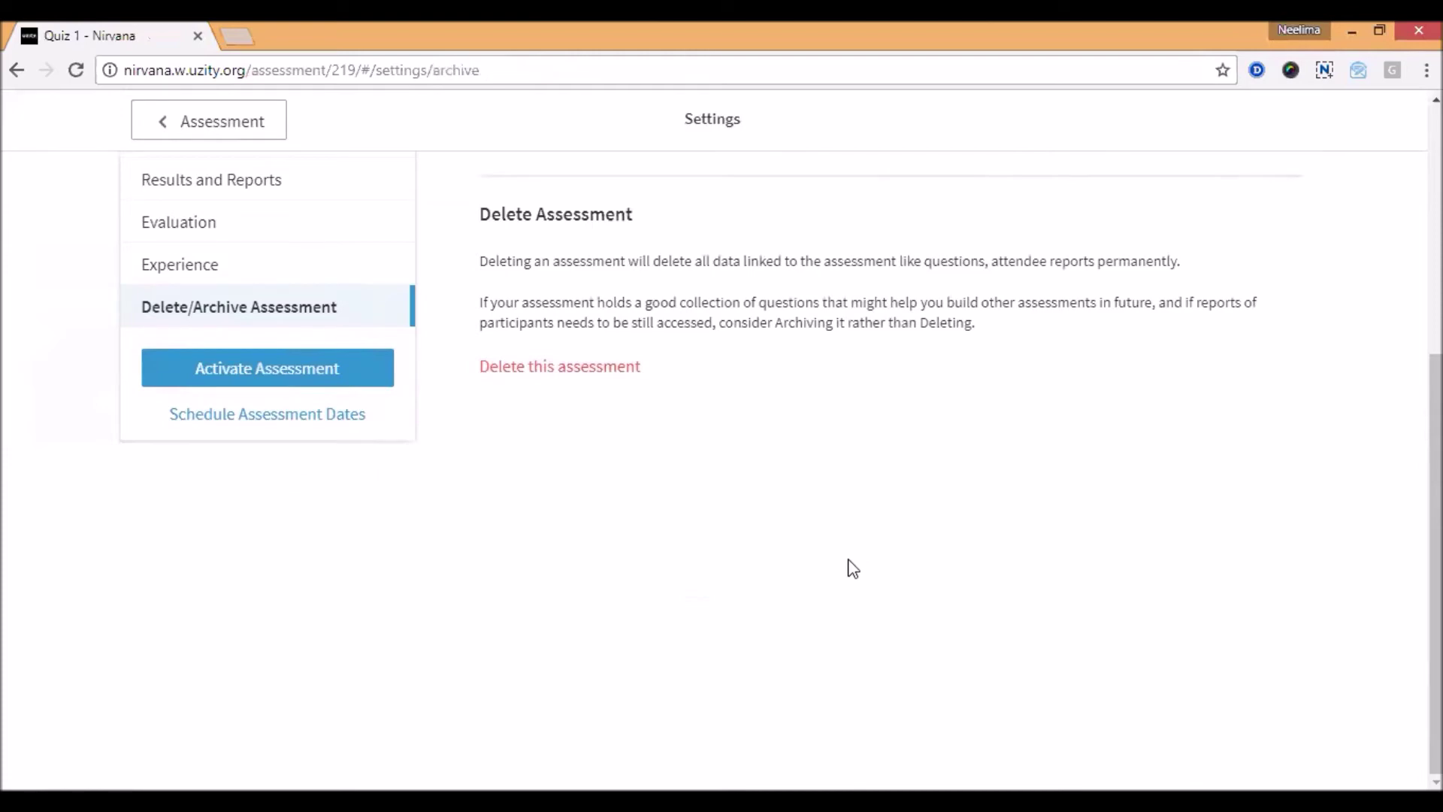
pyautogui.scroll(3, 868, 579)
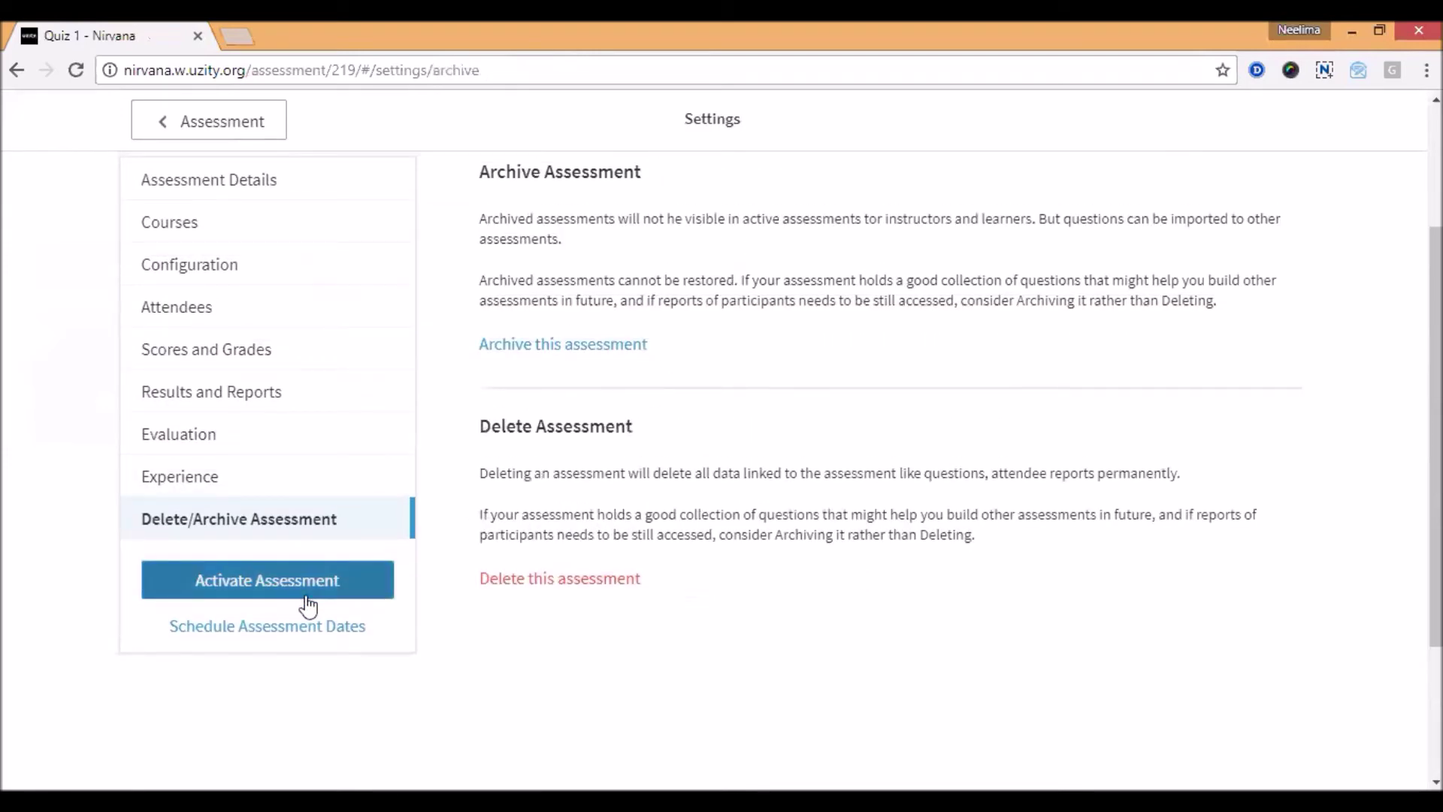
pyautogui.click(314, 627)
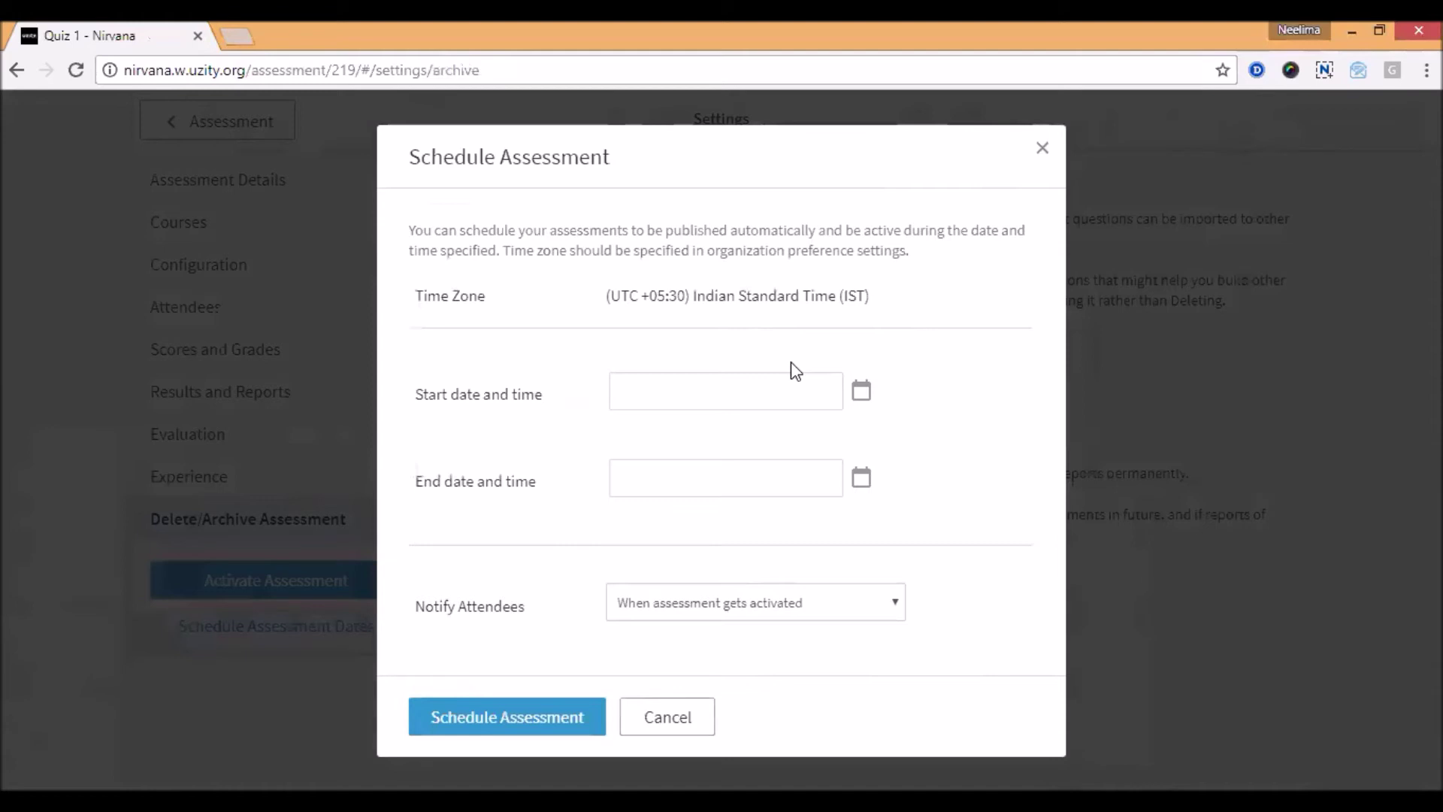
pyautogui.click(711, 597)
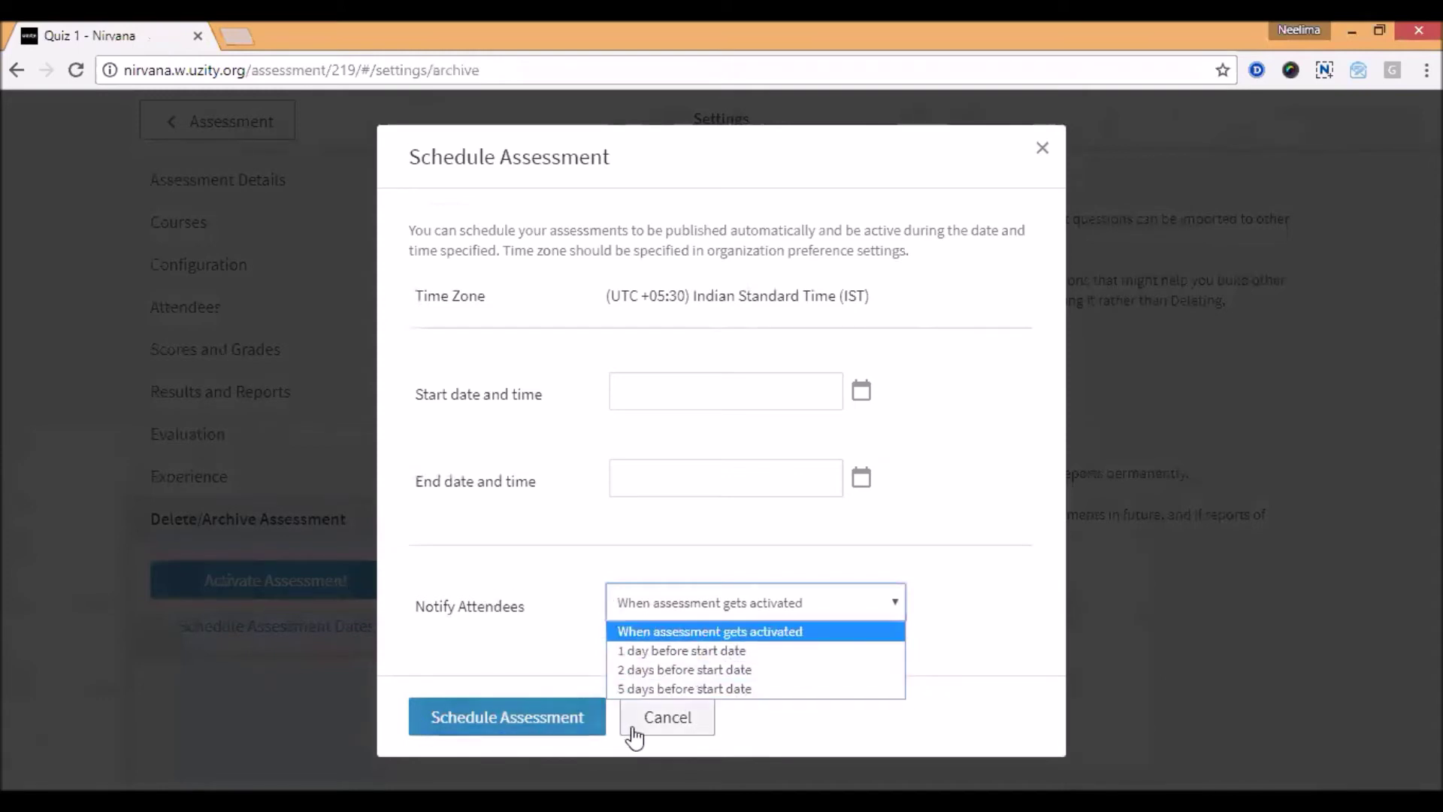
pyautogui.click(210, 708)
pyautogui.scroll(2, 552, 631)
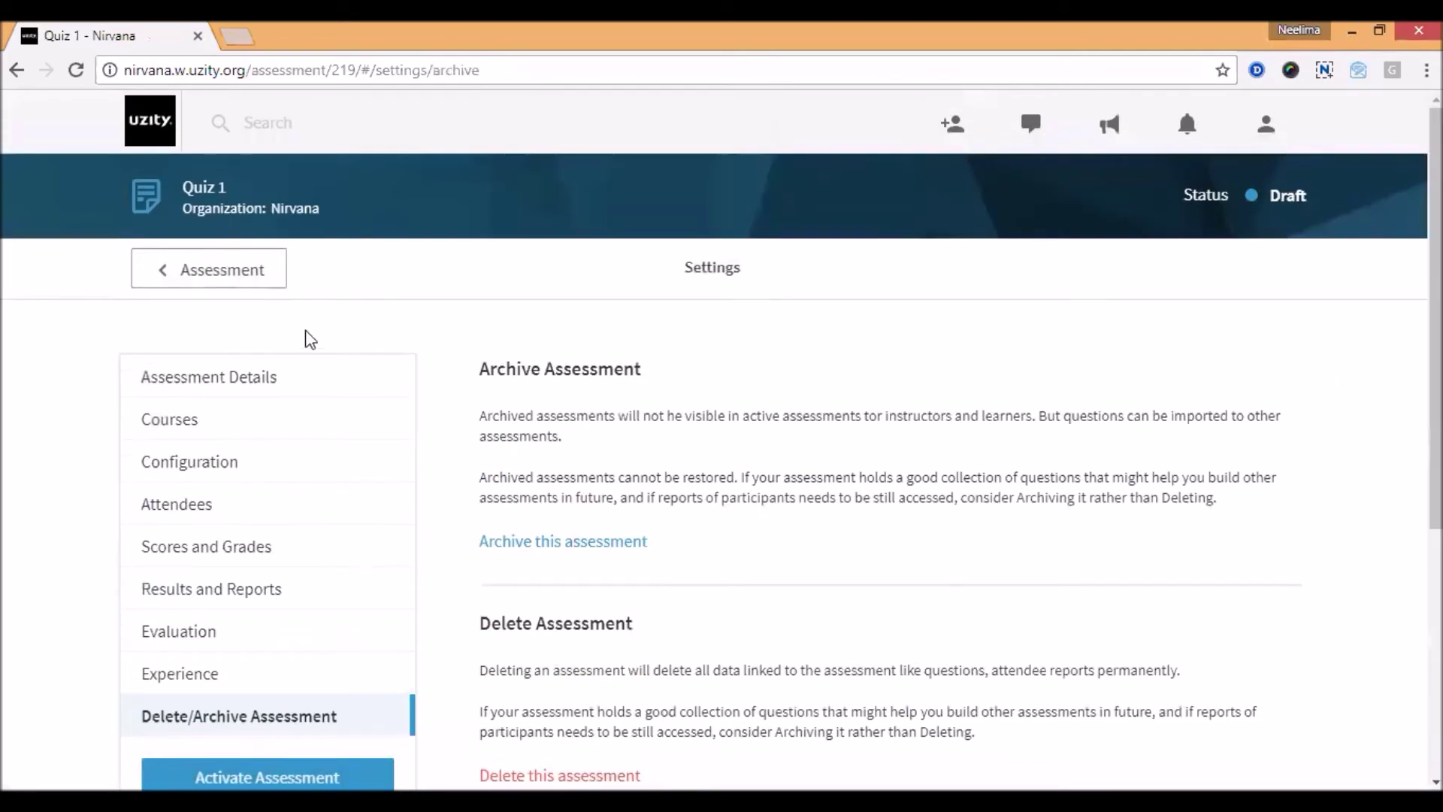
# - Return to Quiz 1's overview and reach its Questions list
pyautogui.click(244, 276)
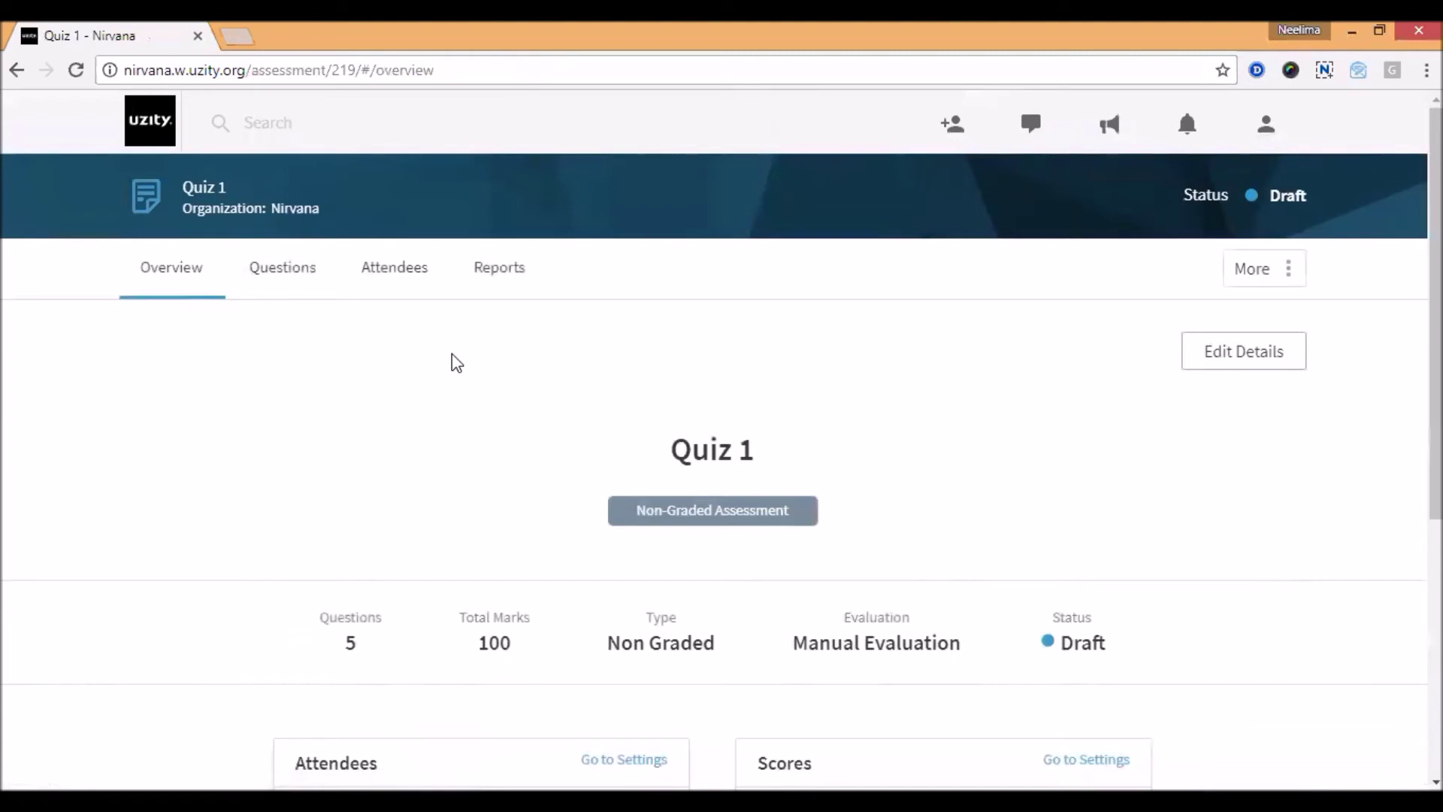
pyautogui.click(1288, 272)
pyautogui.click(1201, 315)
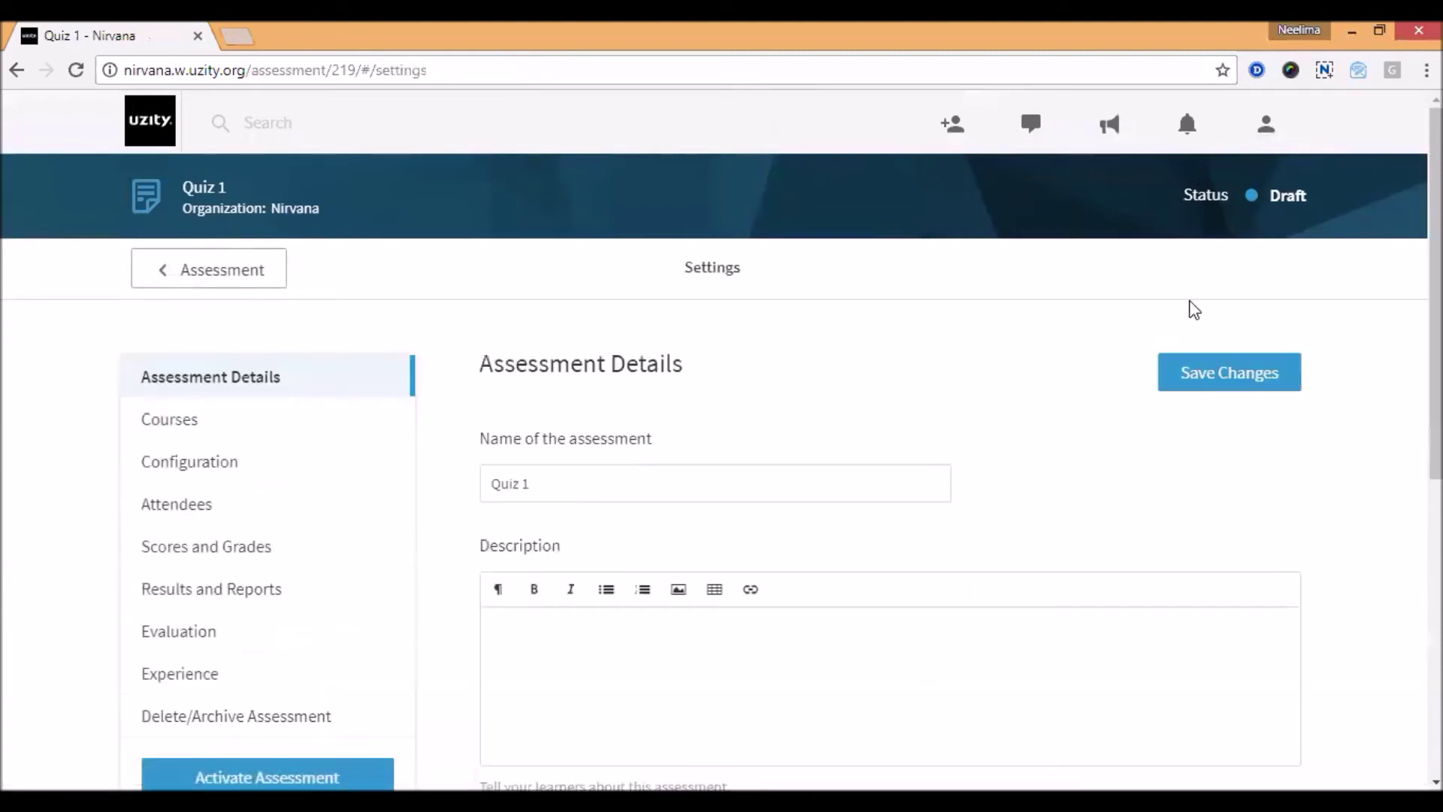
pyautogui.click(158, 284)
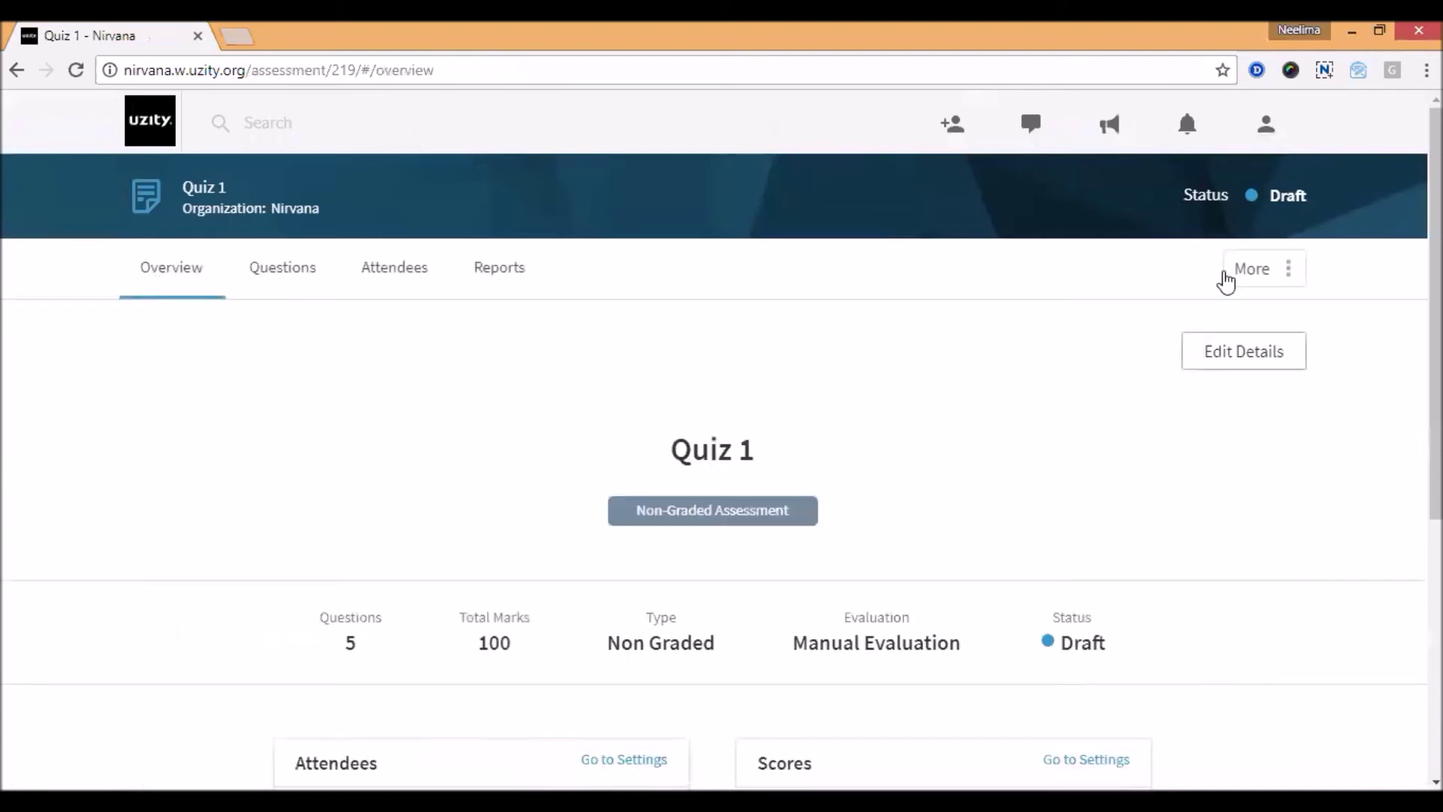
pyautogui.click(1262, 270)
pyautogui.click(293, 285)
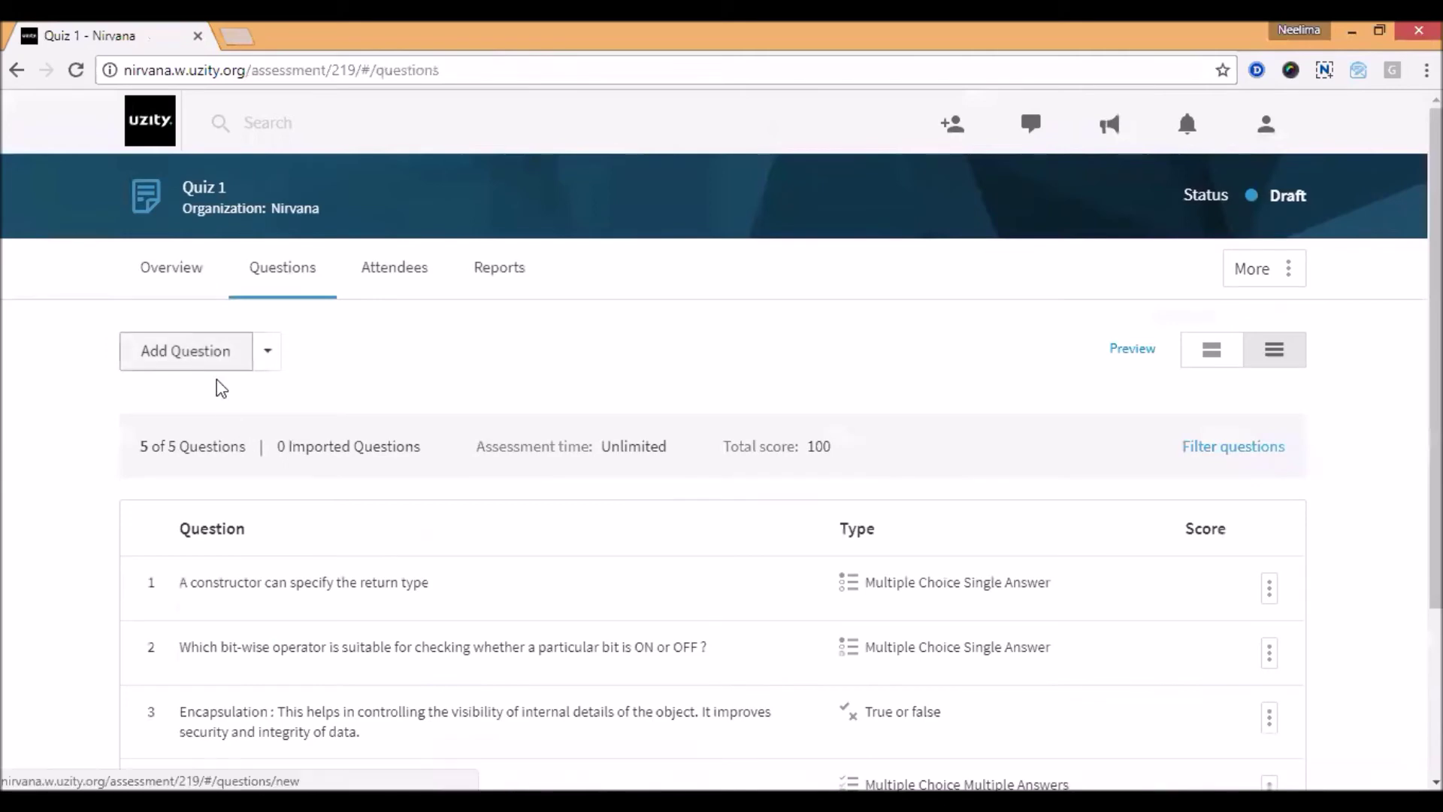
# - Add a new question and choose the Multiple Choice Single Answer type
pyautogui.scroll(-1, 195, 493)
pyautogui.scroll(-1, 195, 492)
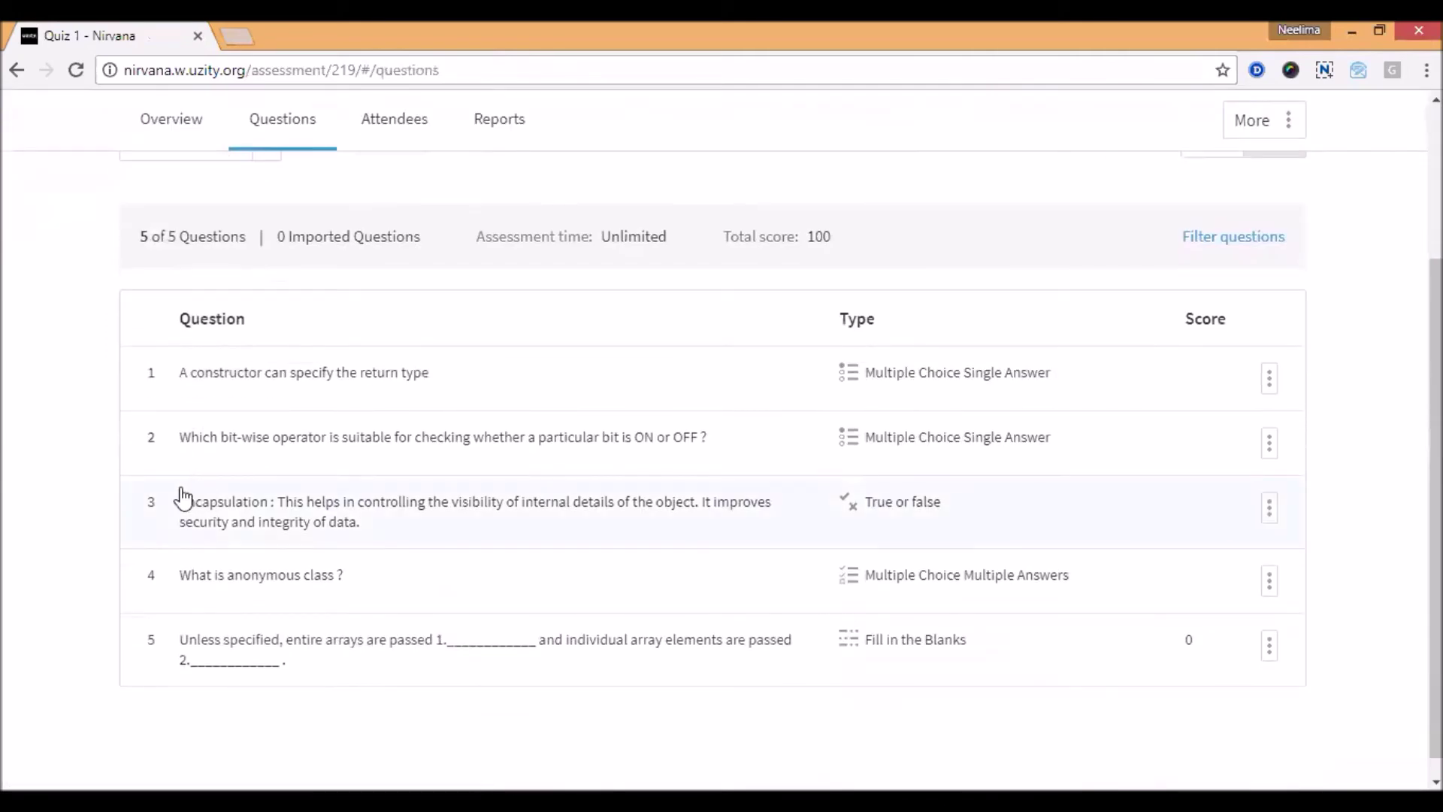
pyautogui.scroll(2, 187, 451)
pyautogui.click(186, 359)
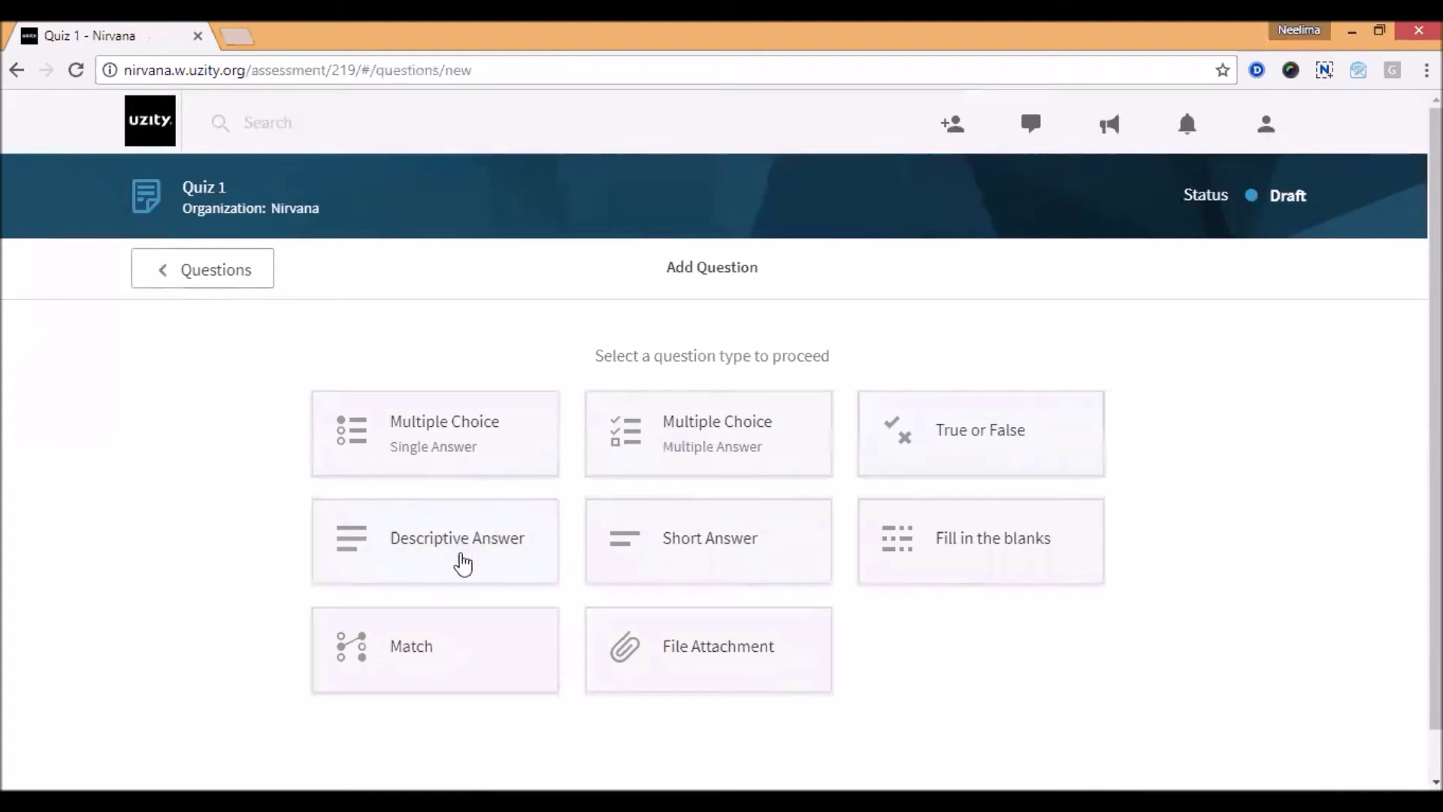
pyautogui.scroll(-1, 455, 564)
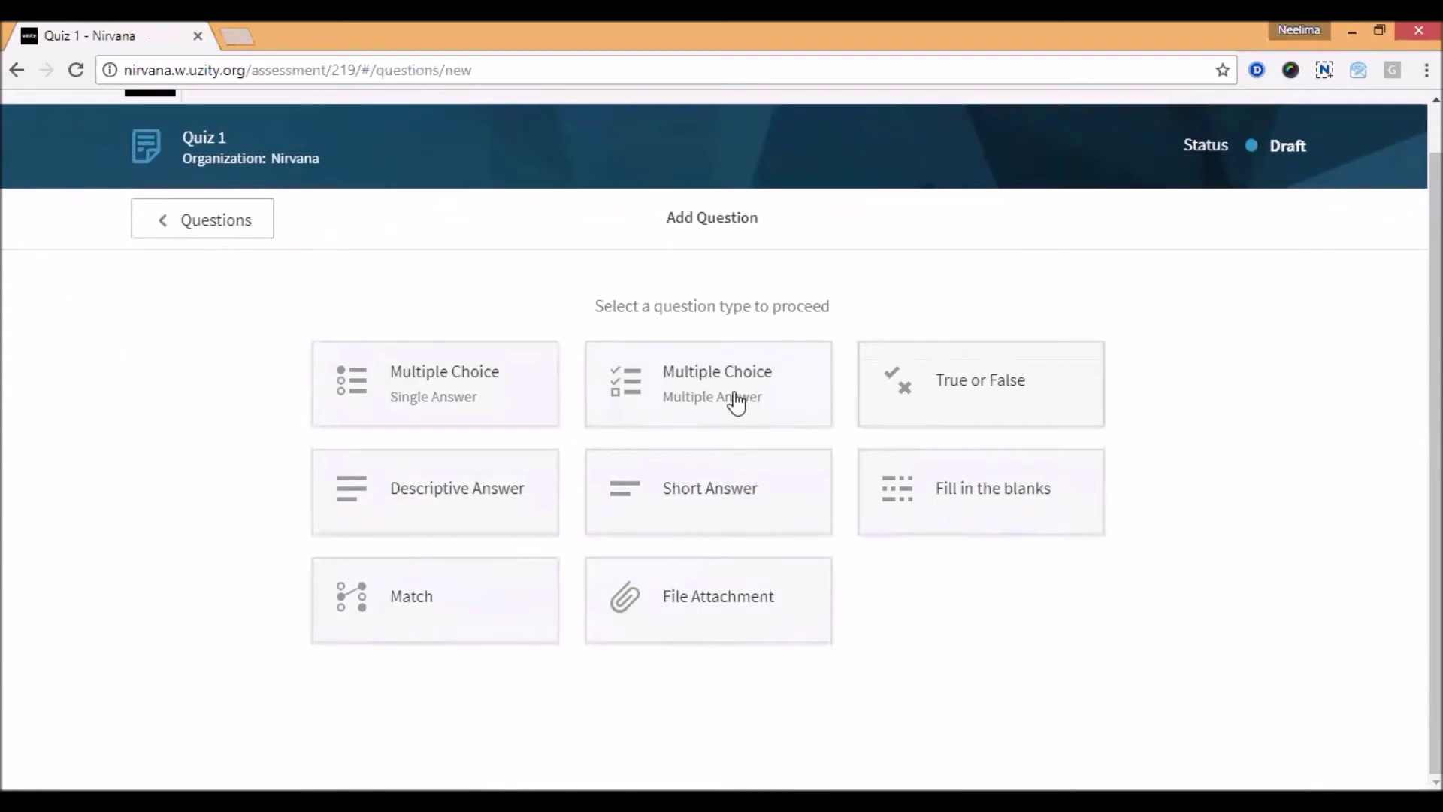
pyautogui.click(449, 415)
# - Look over the new question form, trying the Answer Explanation box and the Marks field
pyautogui.scroll(-5, 751, 455)
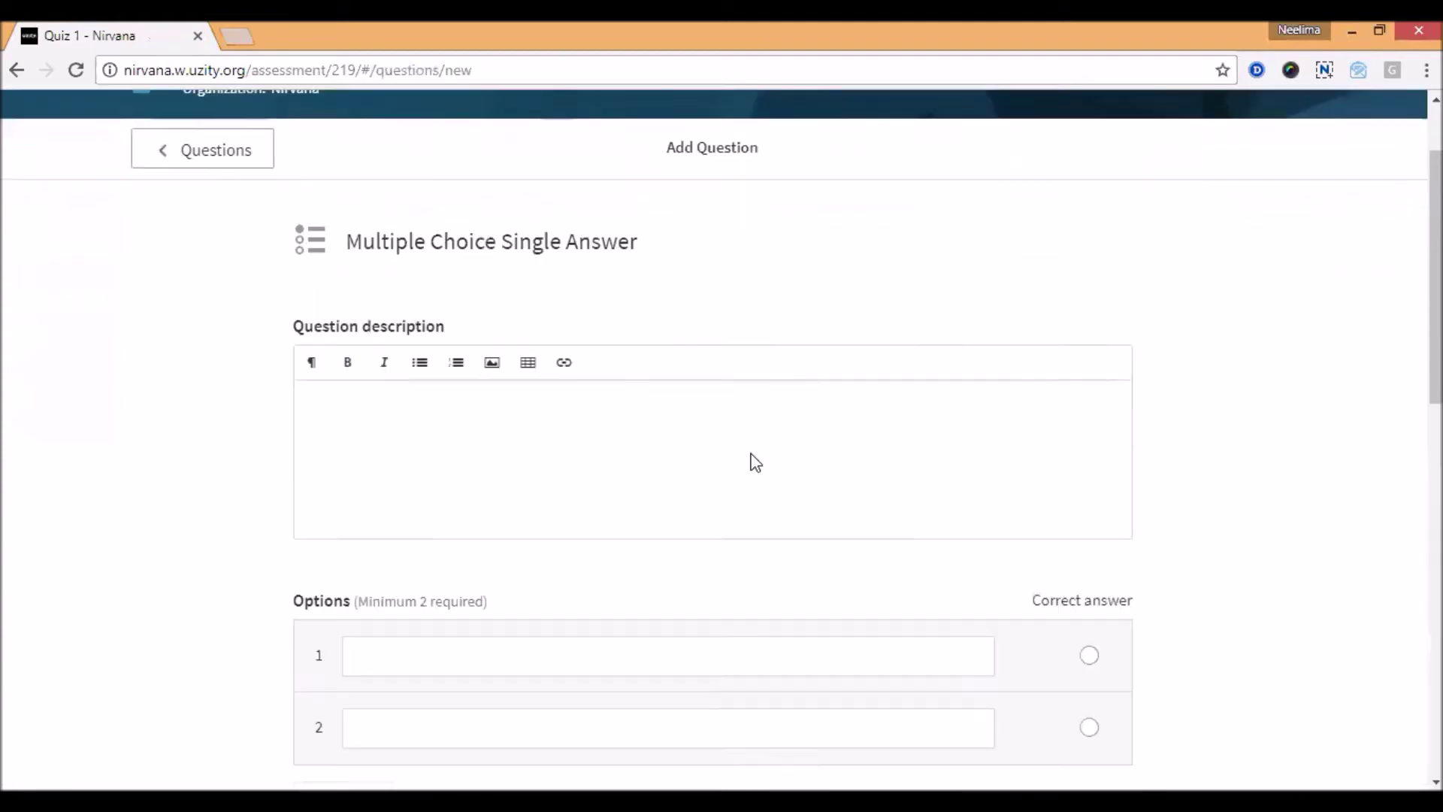
pyautogui.scroll(-2, 334, 474)
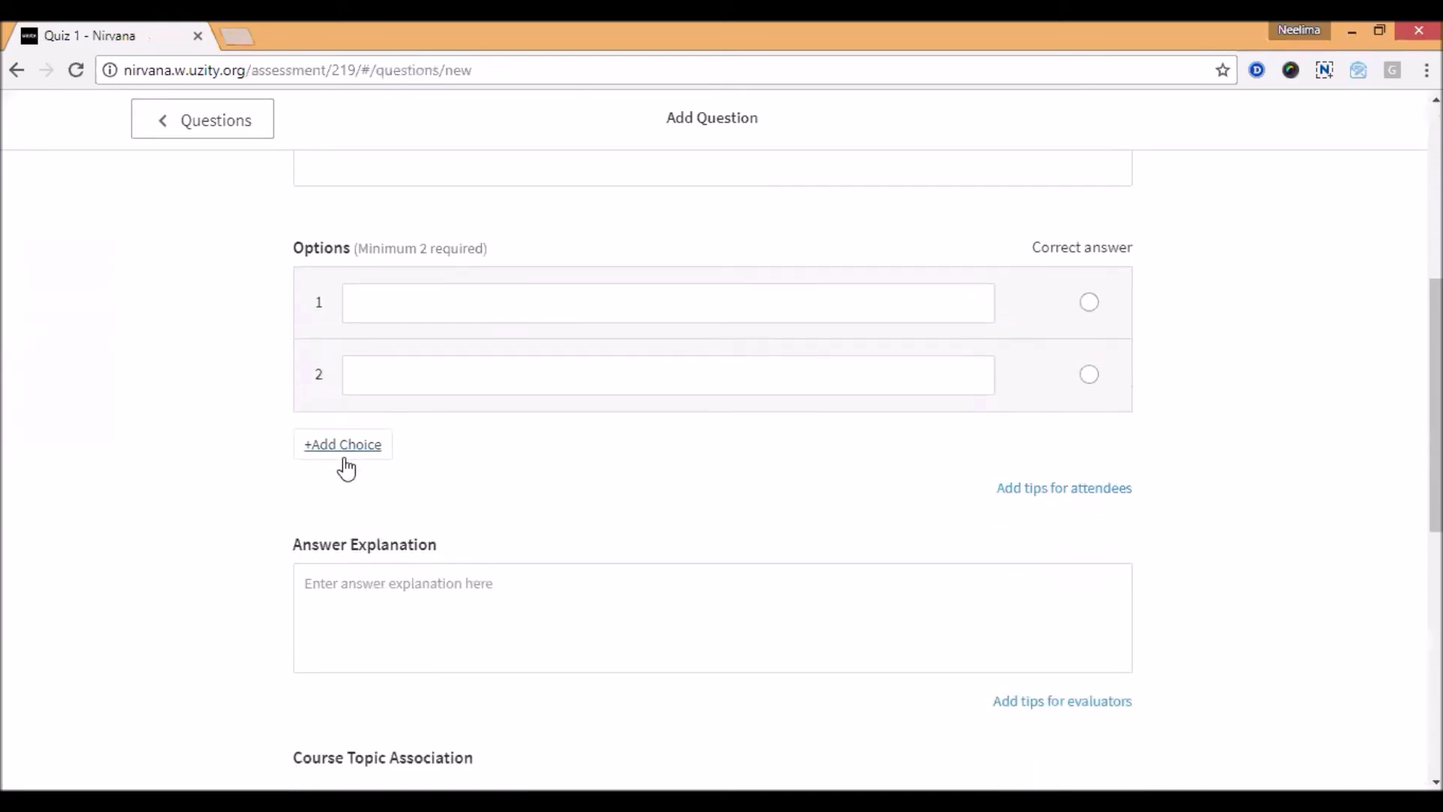
pyautogui.scroll(3, 380, 518)
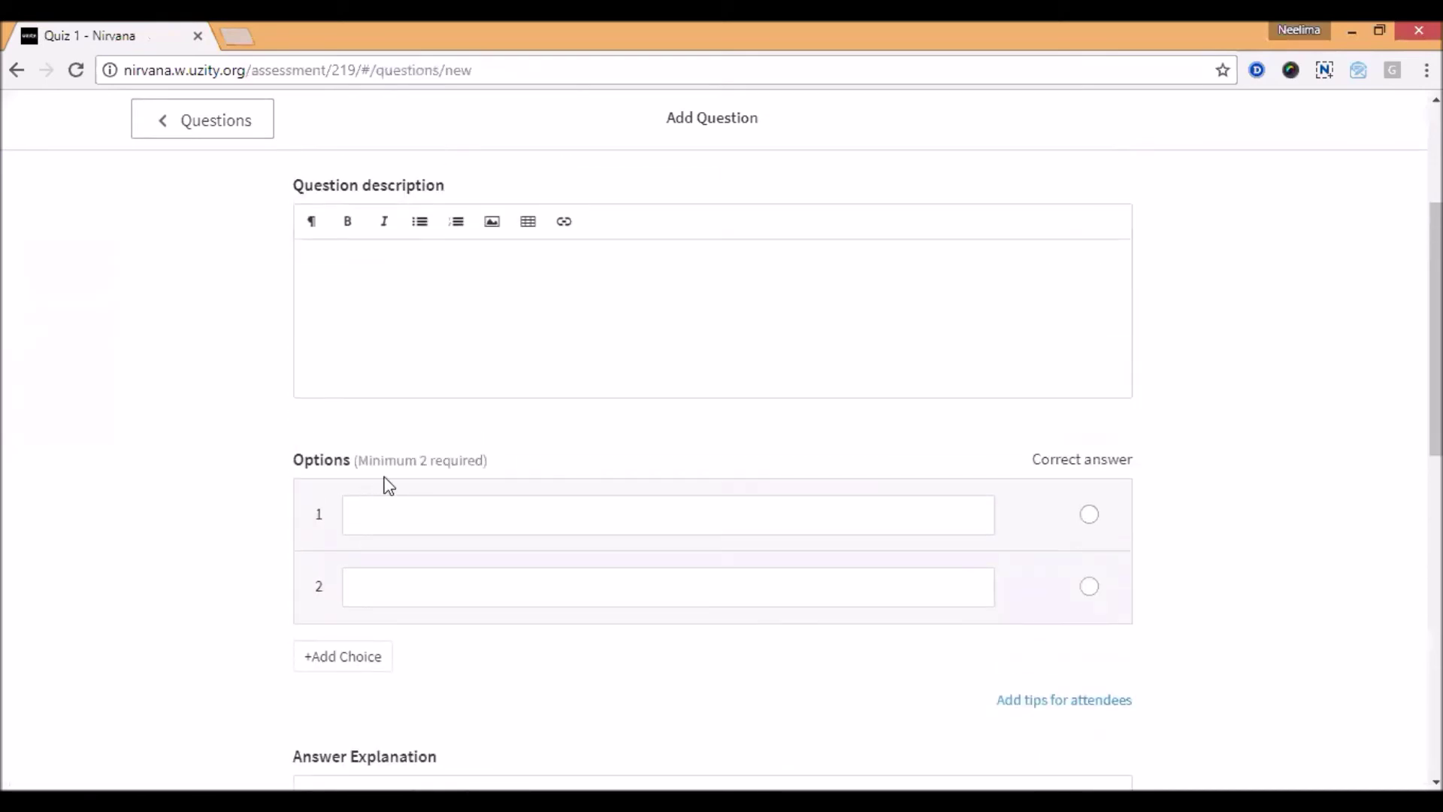
pyautogui.scroll(-2, 383, 483)
pyautogui.scroll(-2, 386, 477)
pyautogui.scroll(-2, 406, 496)
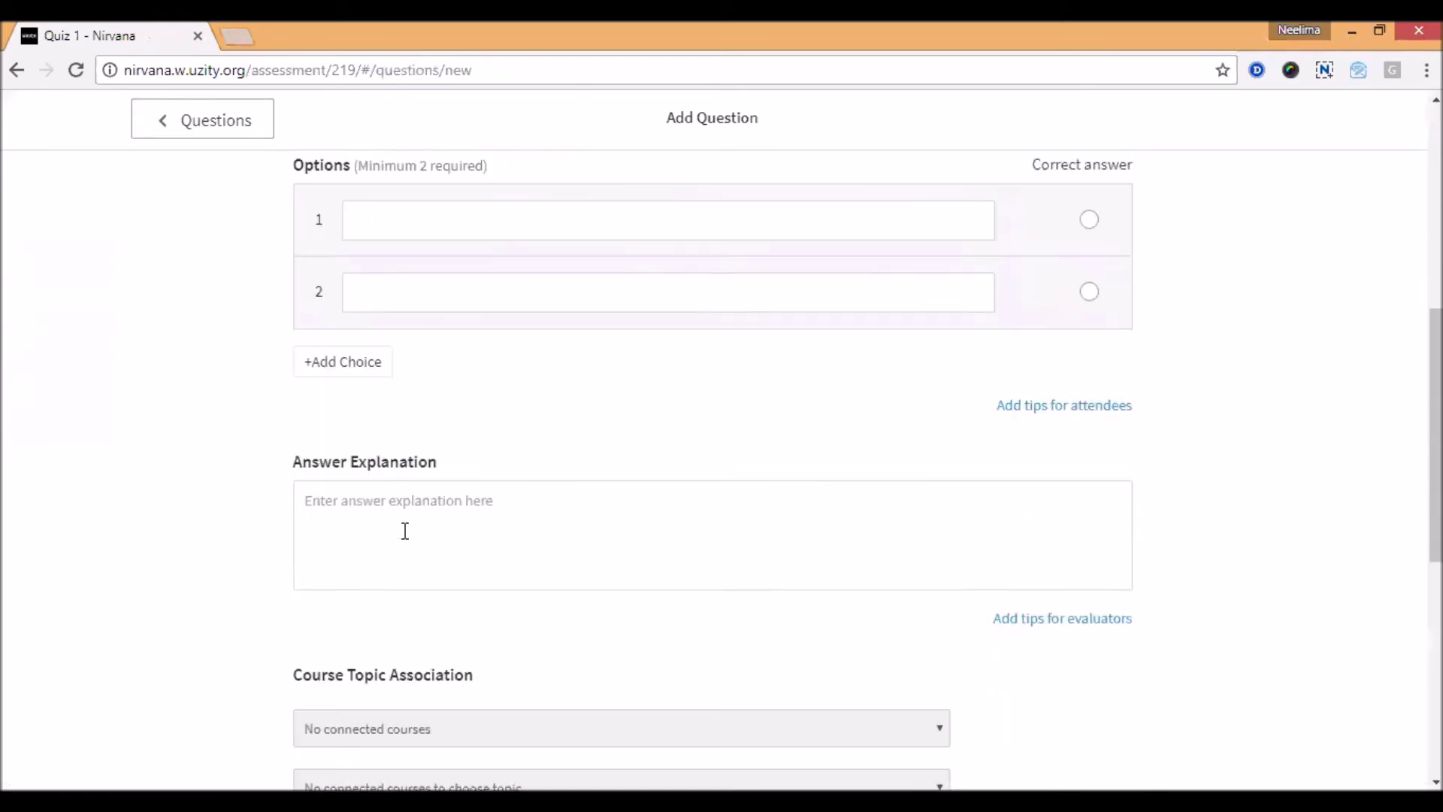
pyautogui.click(523, 536)
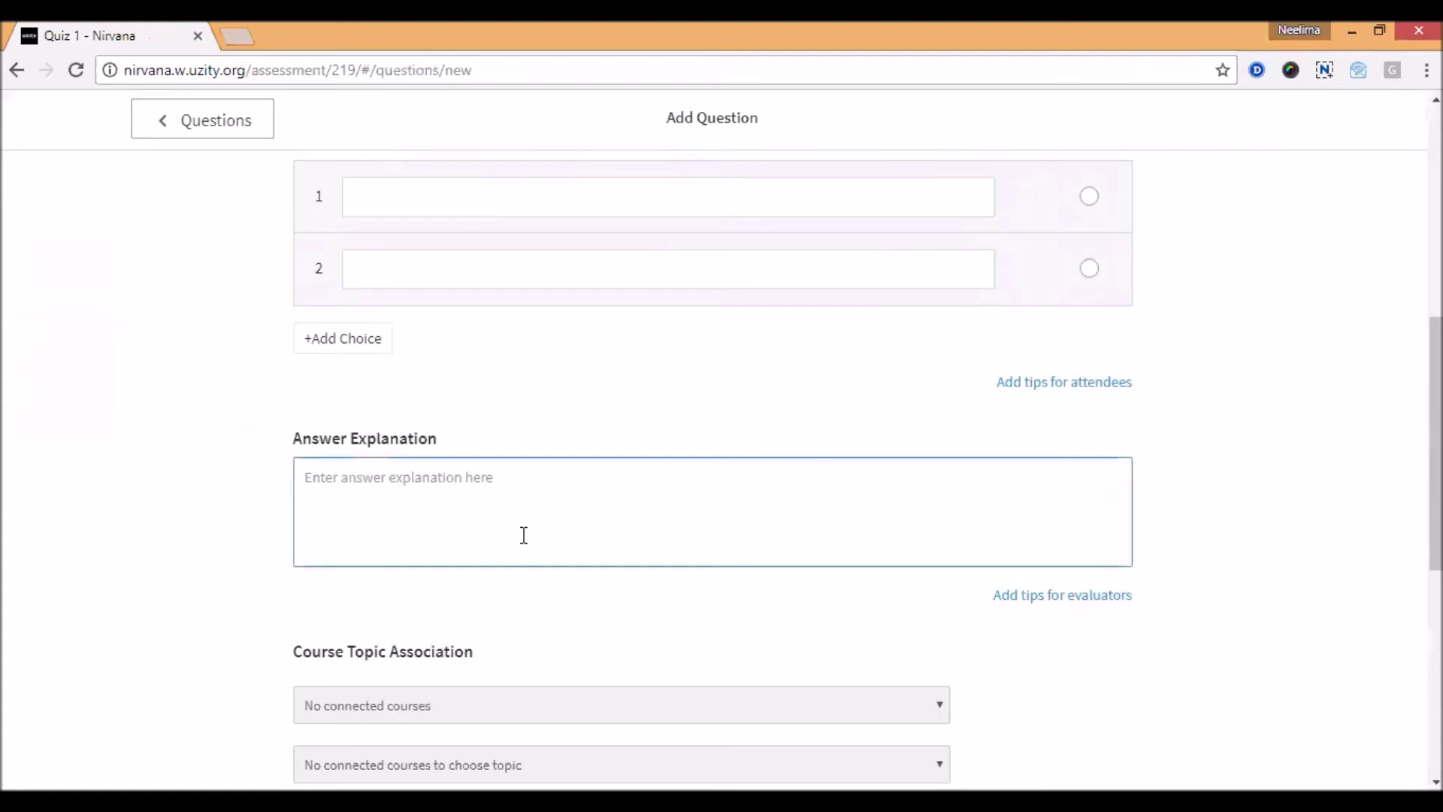
pyautogui.scroll(-6, 518, 526)
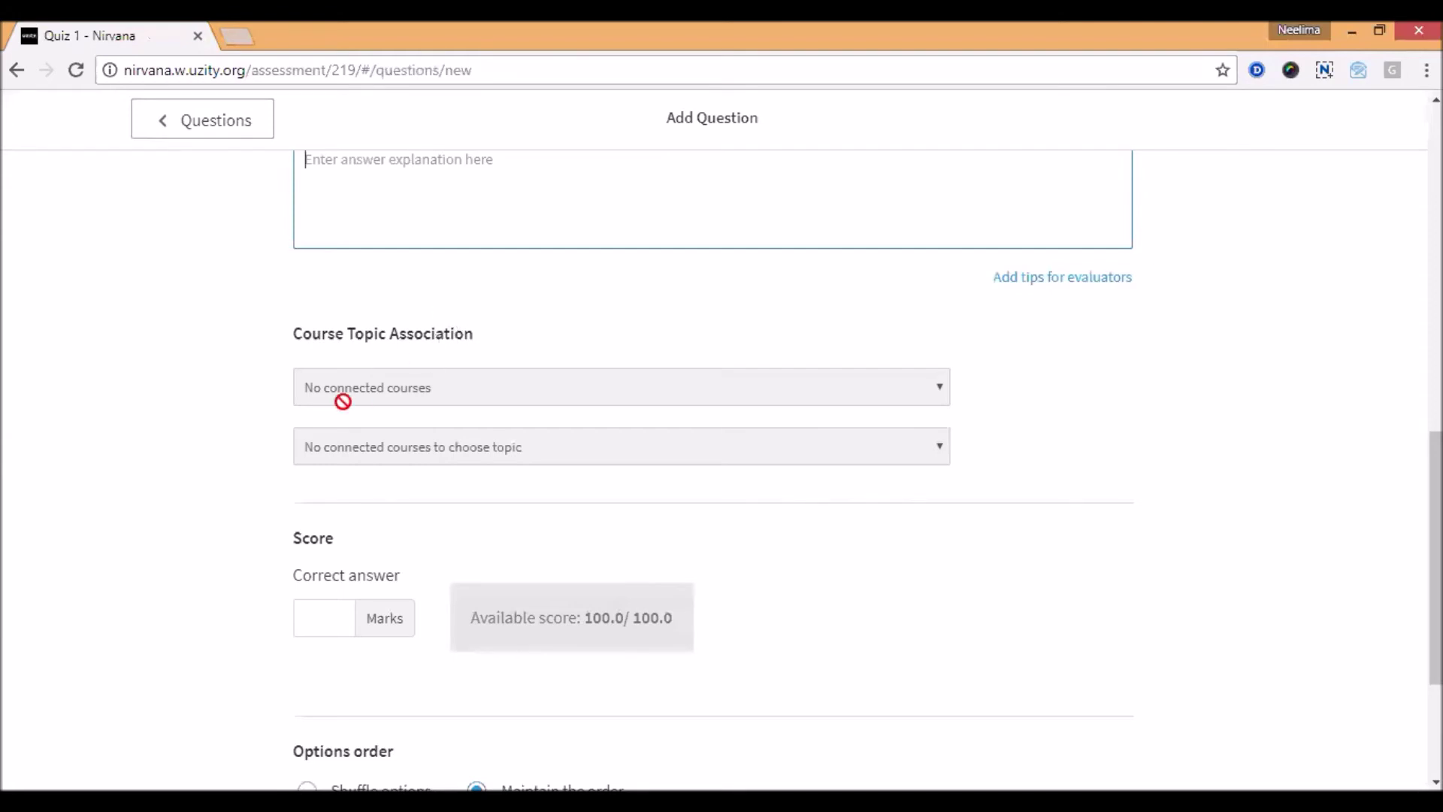
pyautogui.scroll(-1, 251, 470)
pyautogui.scroll(-1, 251, 470)
pyautogui.click(323, 515)
pyautogui.scroll(-2, 218, 602)
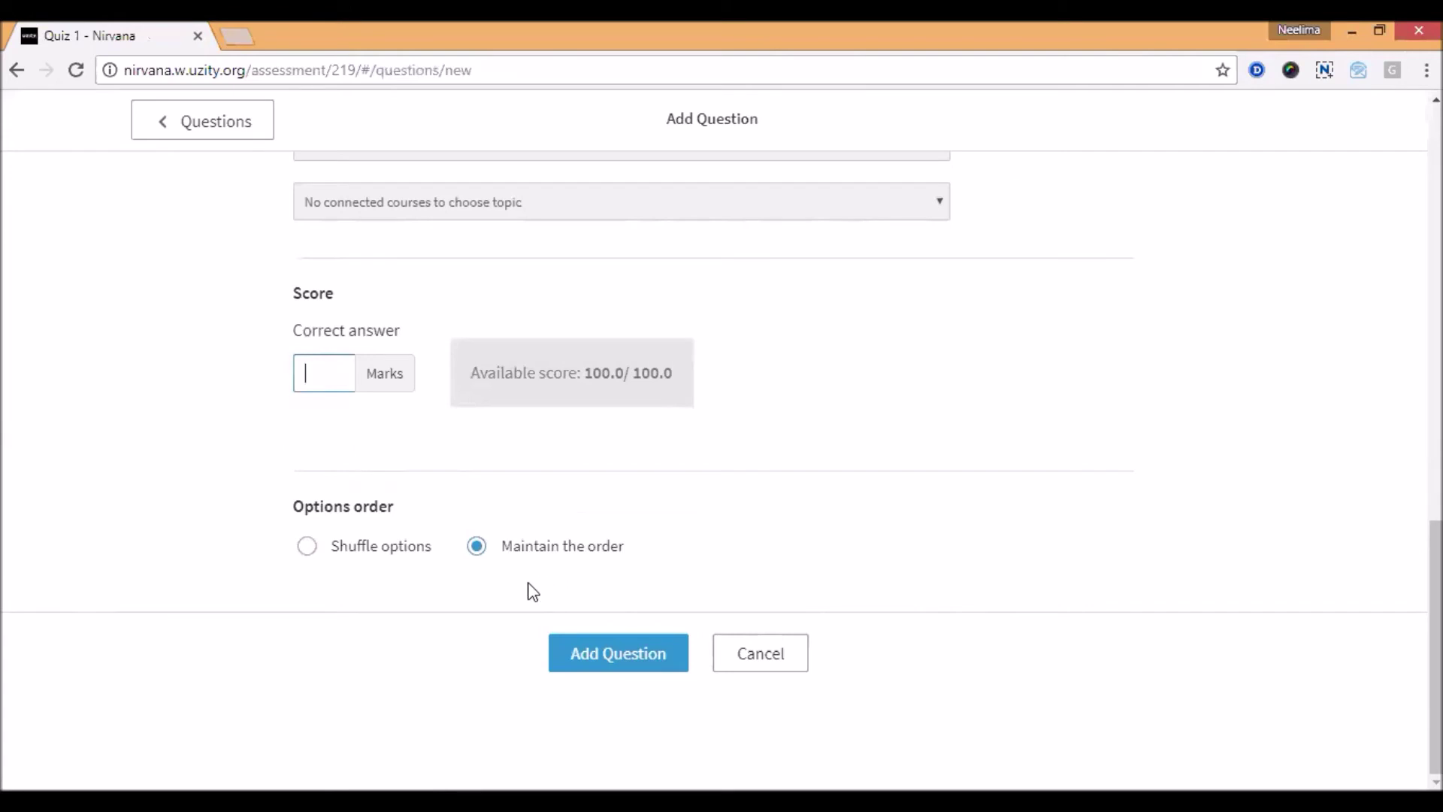
pyautogui.scroll(3, 526, 590)
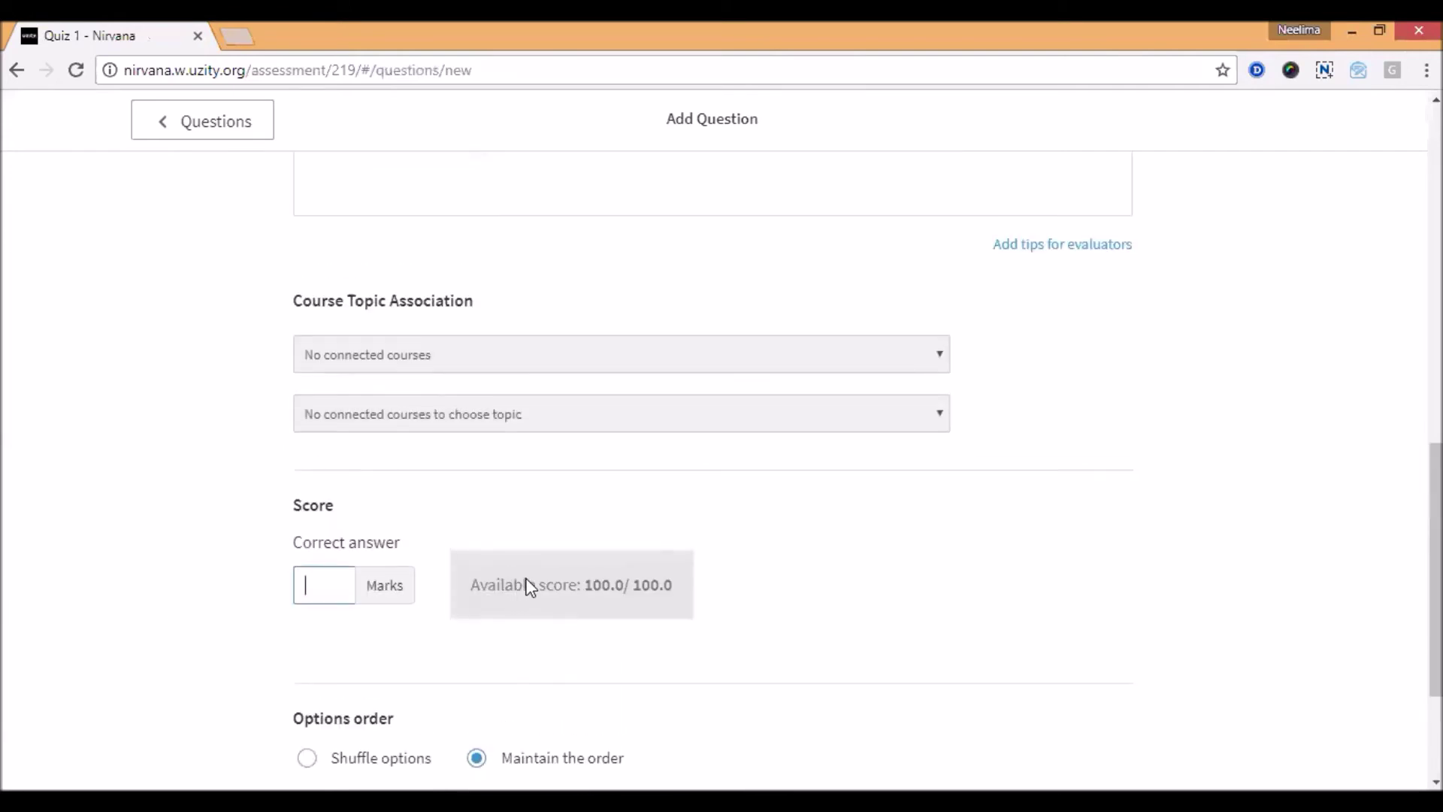
pyautogui.scroll(1, 541, 571)
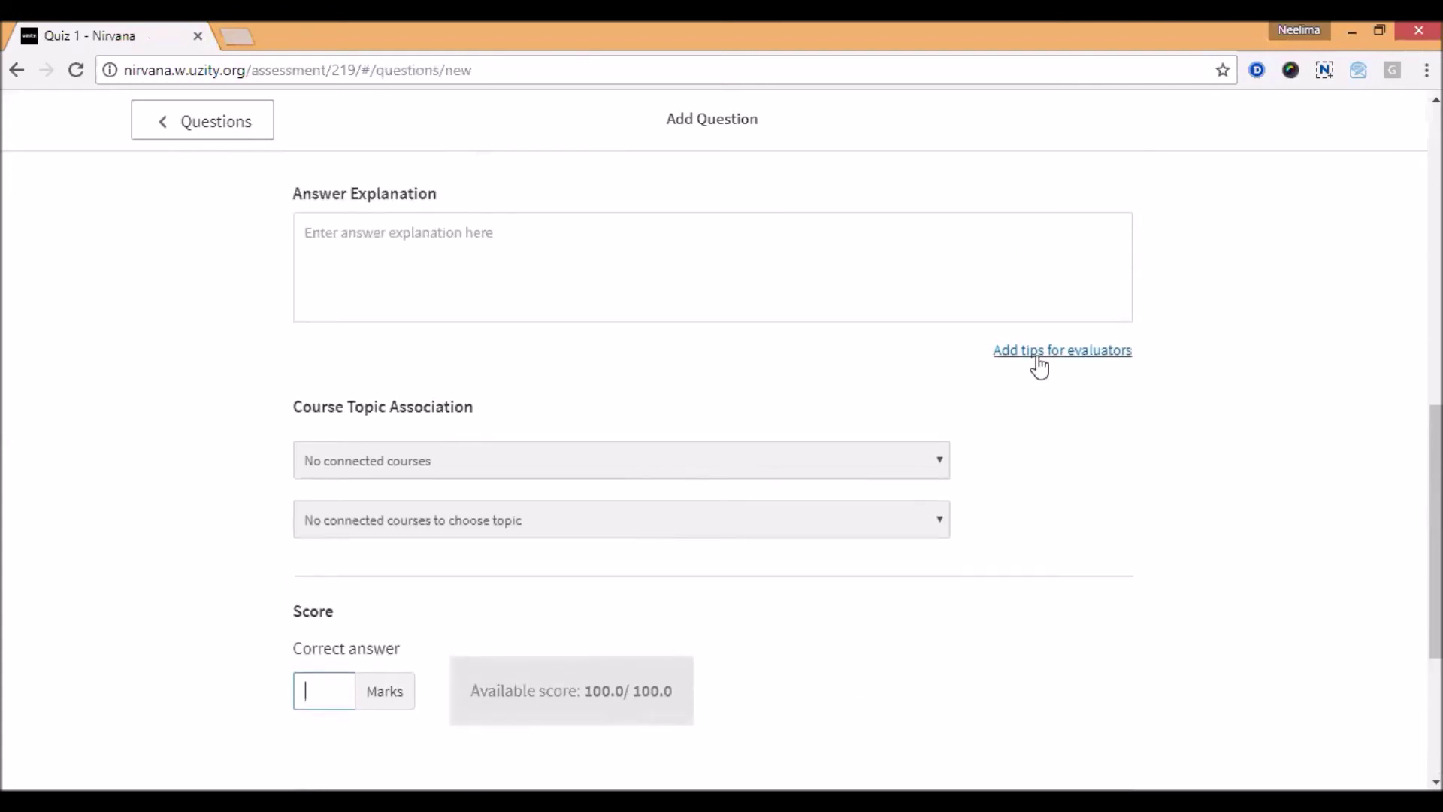
pyautogui.scroll(2, 1026, 421)
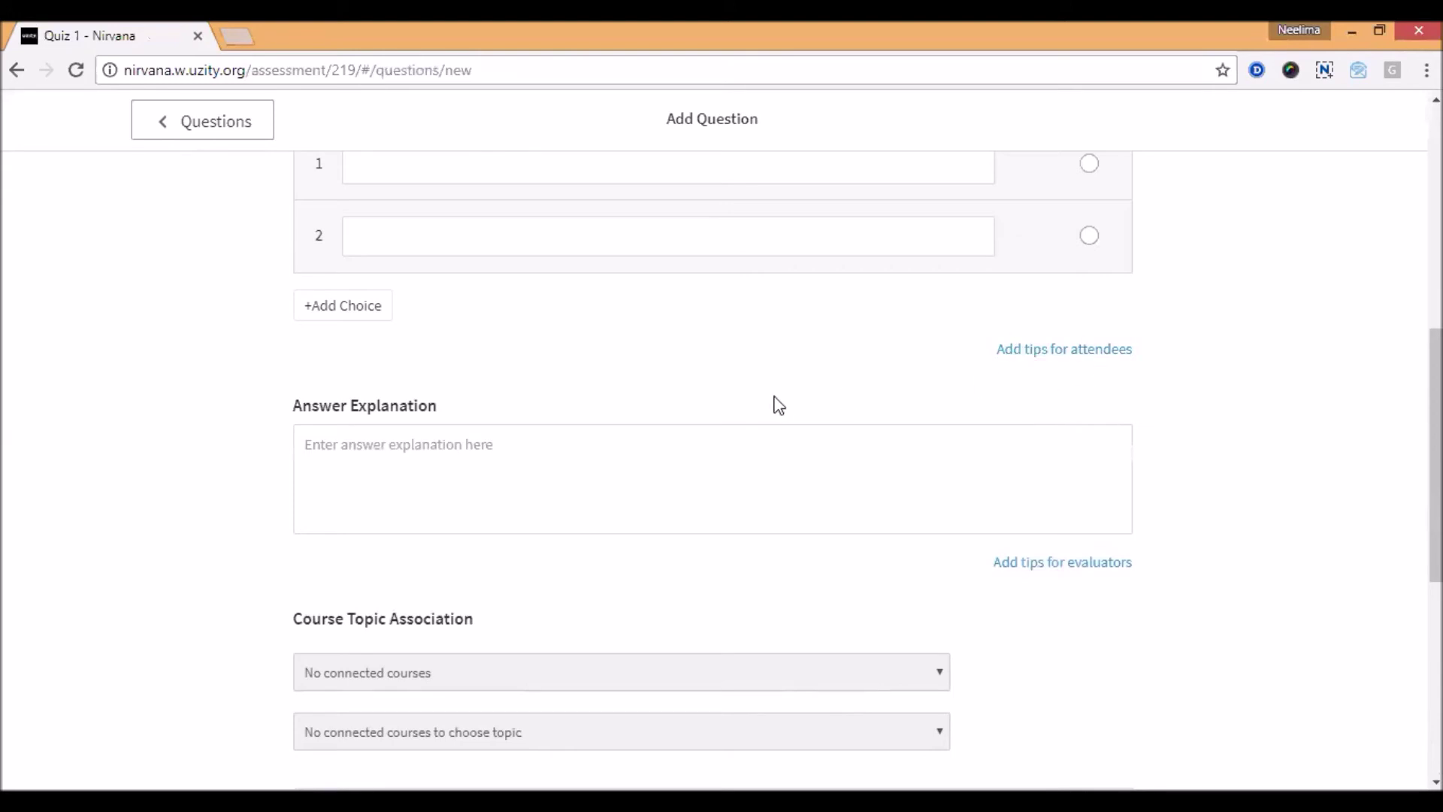
pyautogui.scroll(6, 769, 408)
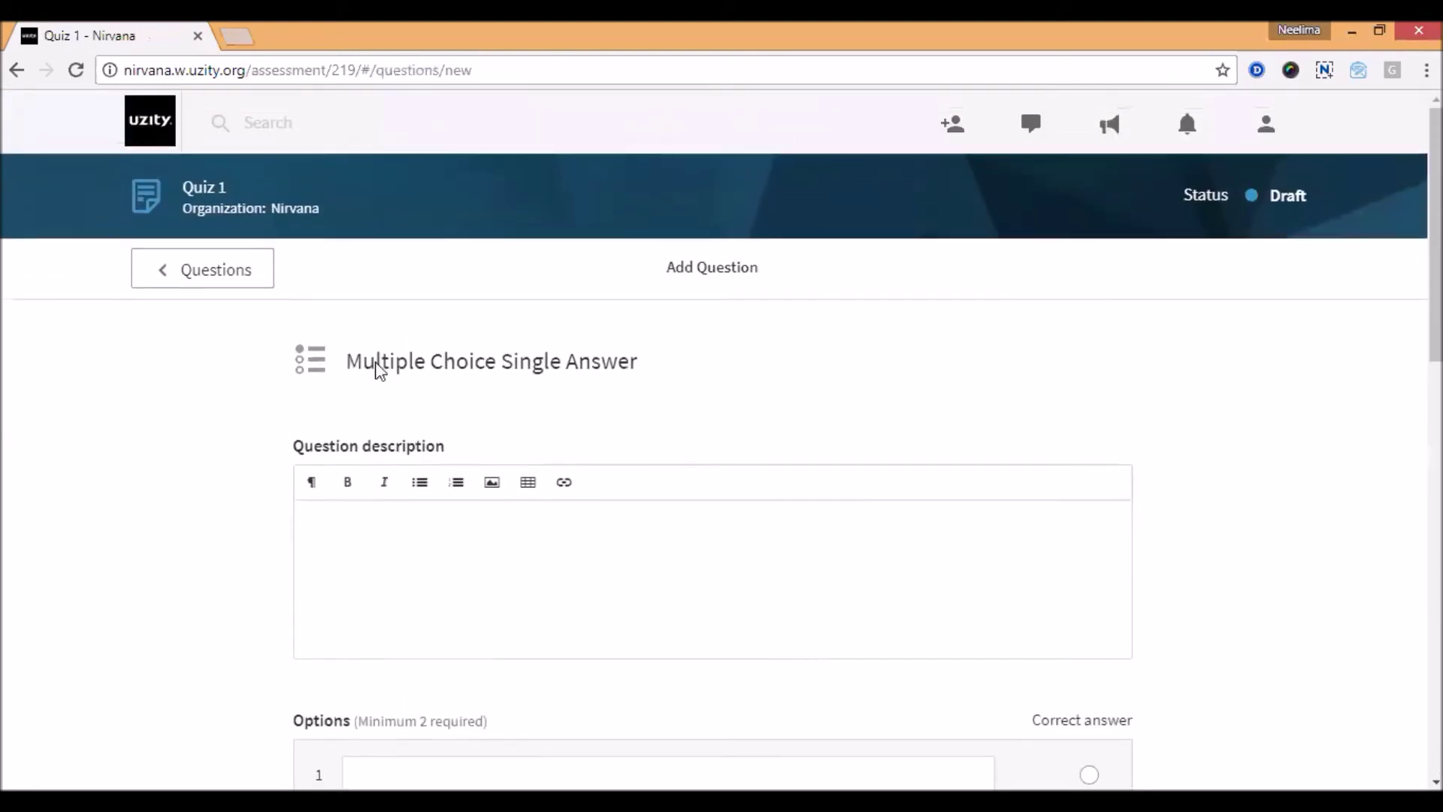
# - Leave the form unsaved, briefly reopen Add Question, and return to the five-question list
pyautogui.click(203, 272)
pyautogui.scroll(-2, 146, 607)
pyautogui.scroll(-3, 135, 599)
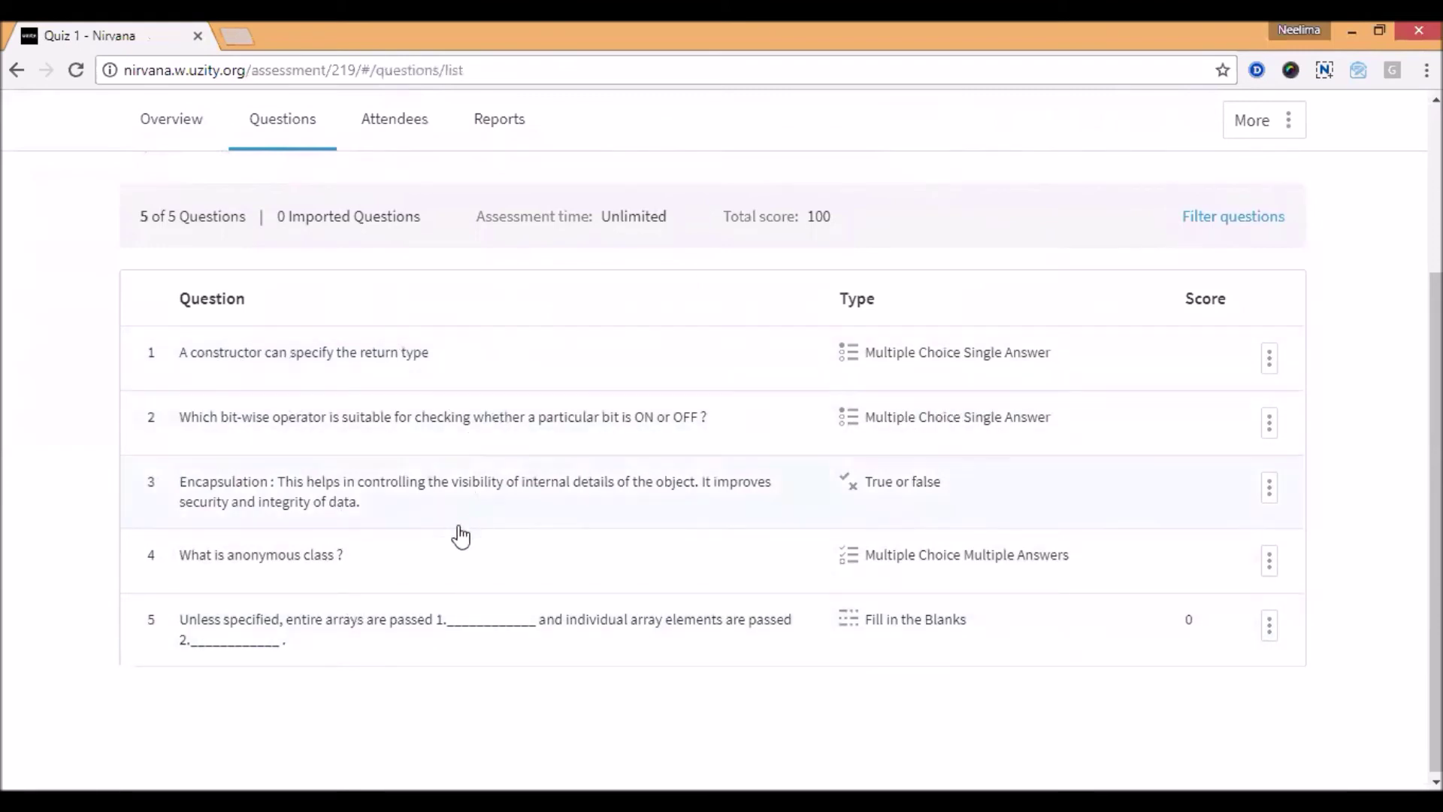
pyautogui.scroll(3, 451, 541)
pyautogui.click(217, 348)
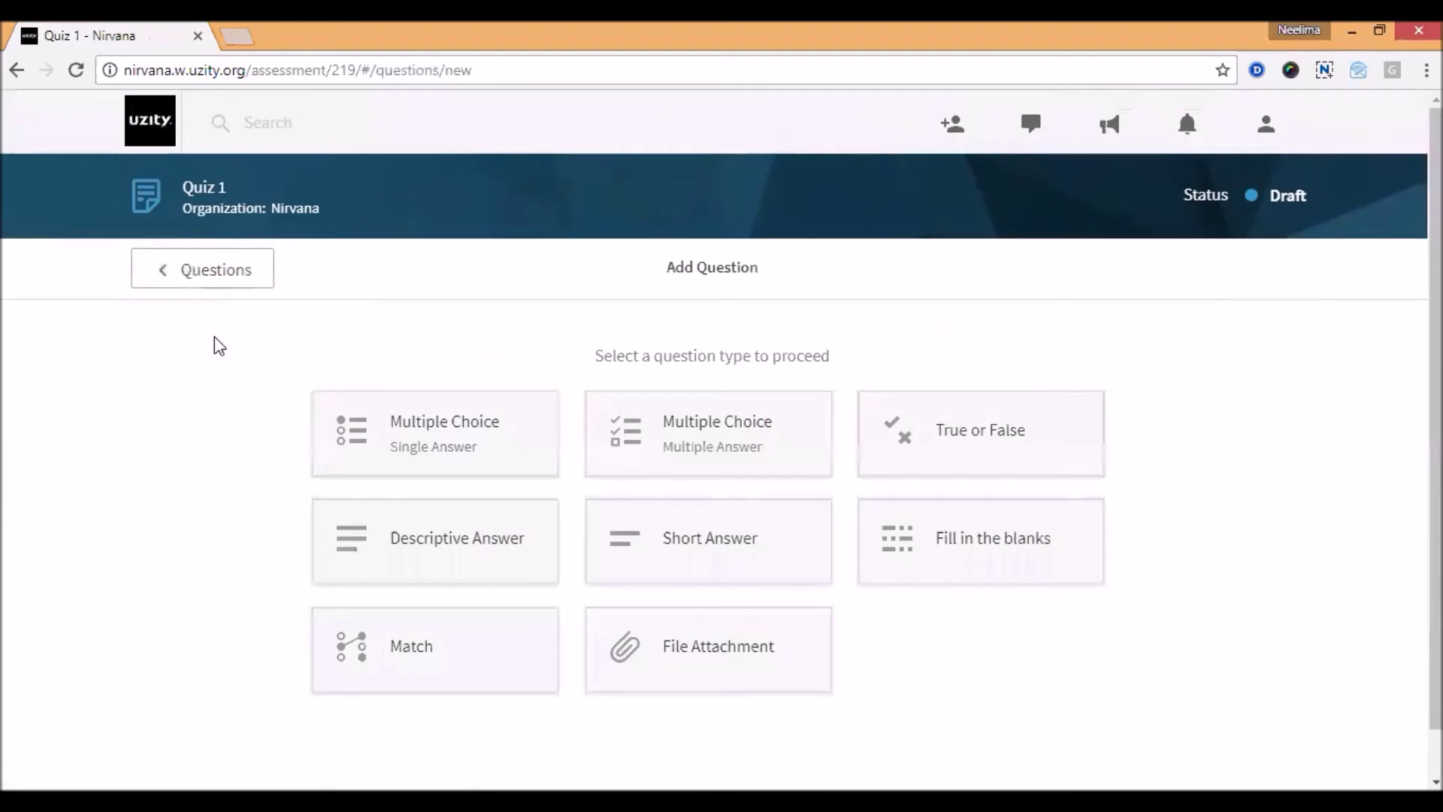
pyautogui.click(203, 274)
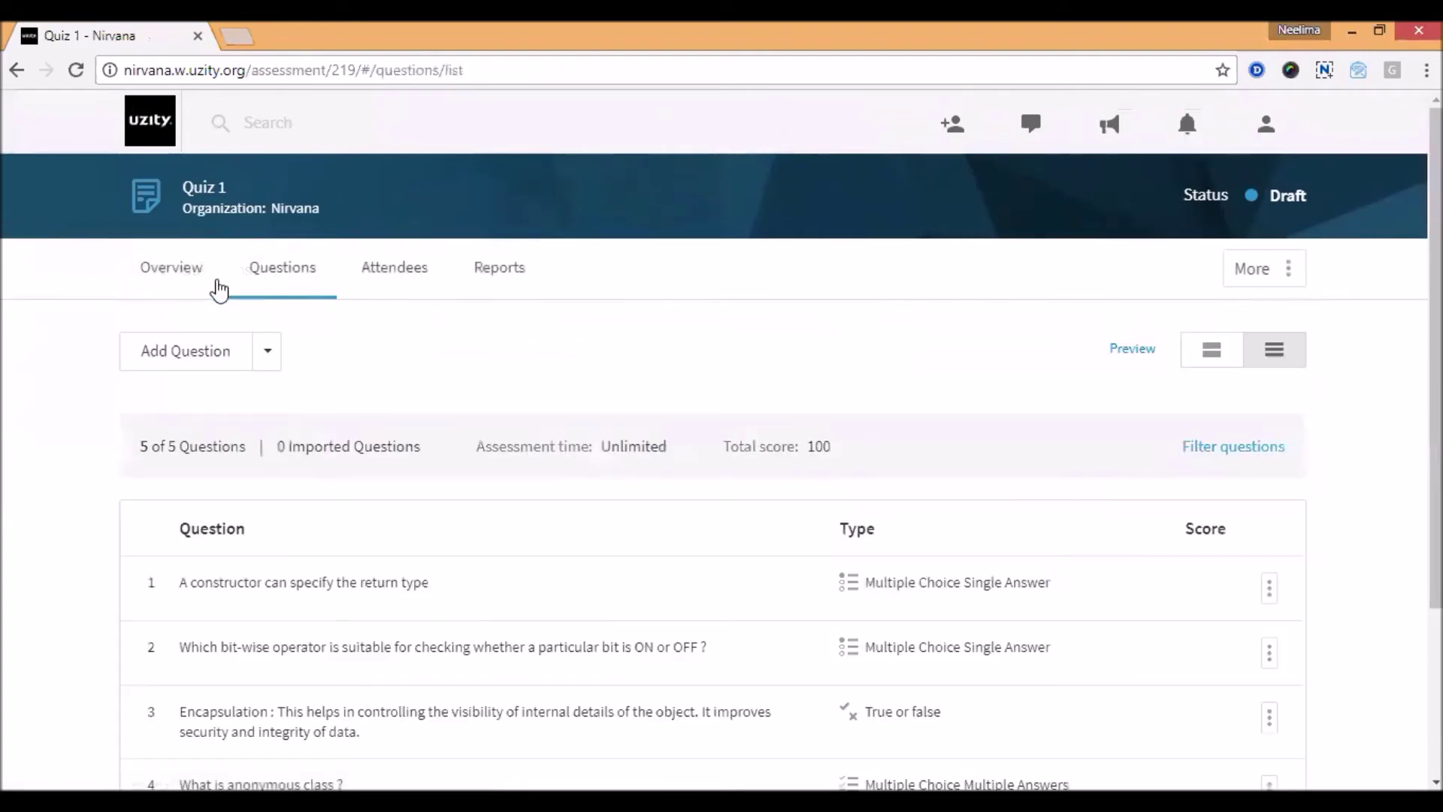
# - Look at Quiz 1's Attendees and Reports, then return to its Overview
pyautogui.click(385, 280)
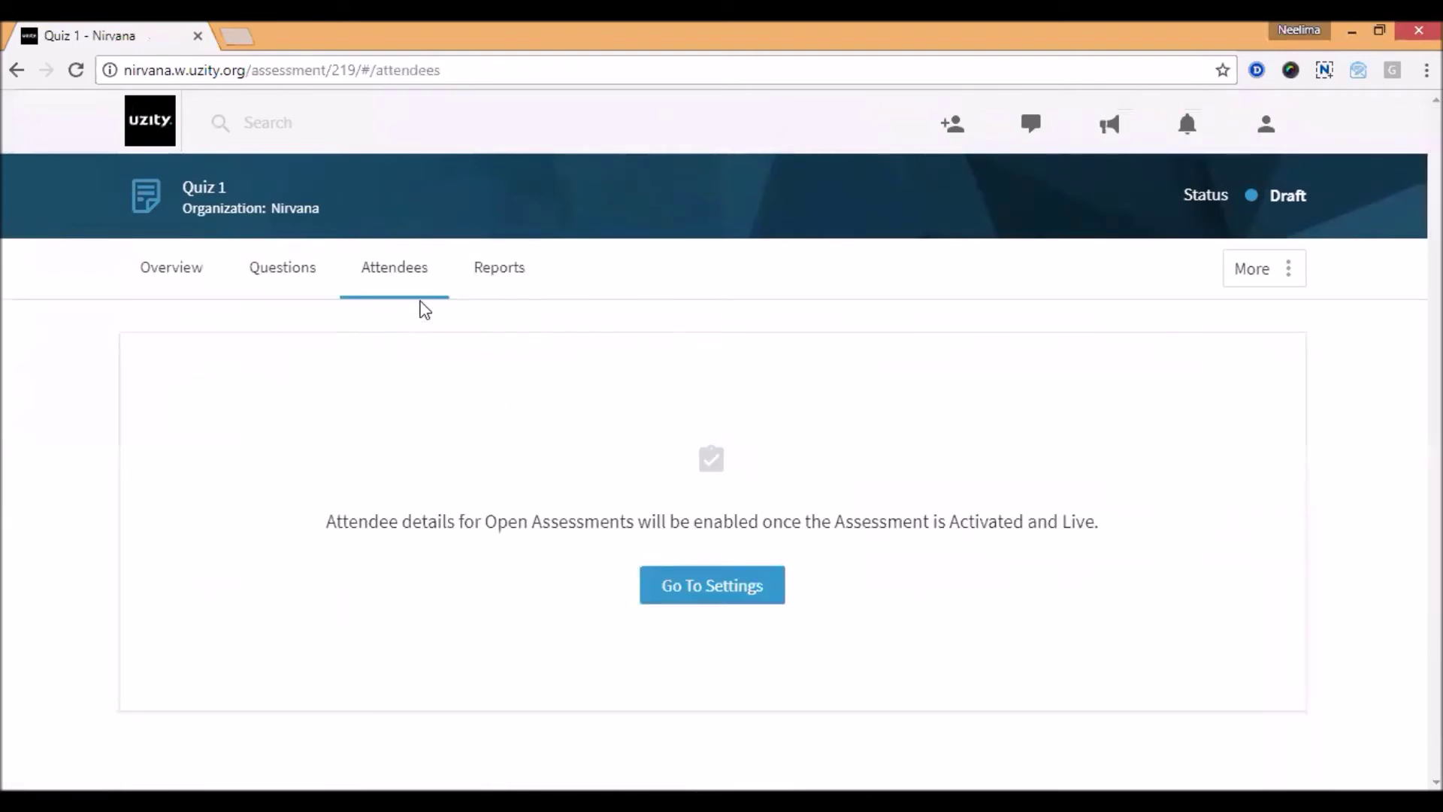
pyautogui.click(505, 289)
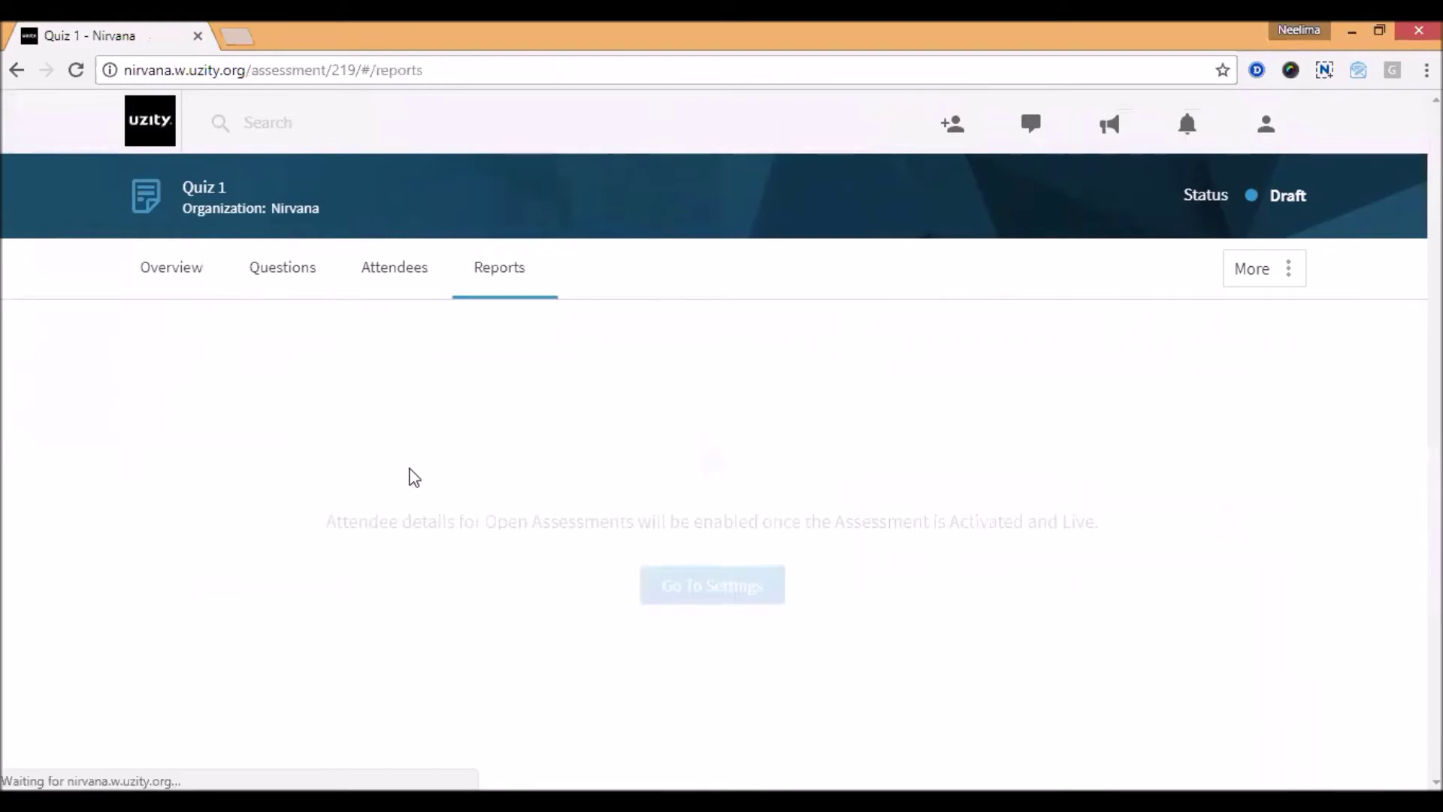
pyautogui.click(174, 279)
pyautogui.scroll(-3, 74, 496)
pyautogui.scroll(3, 74, 502)
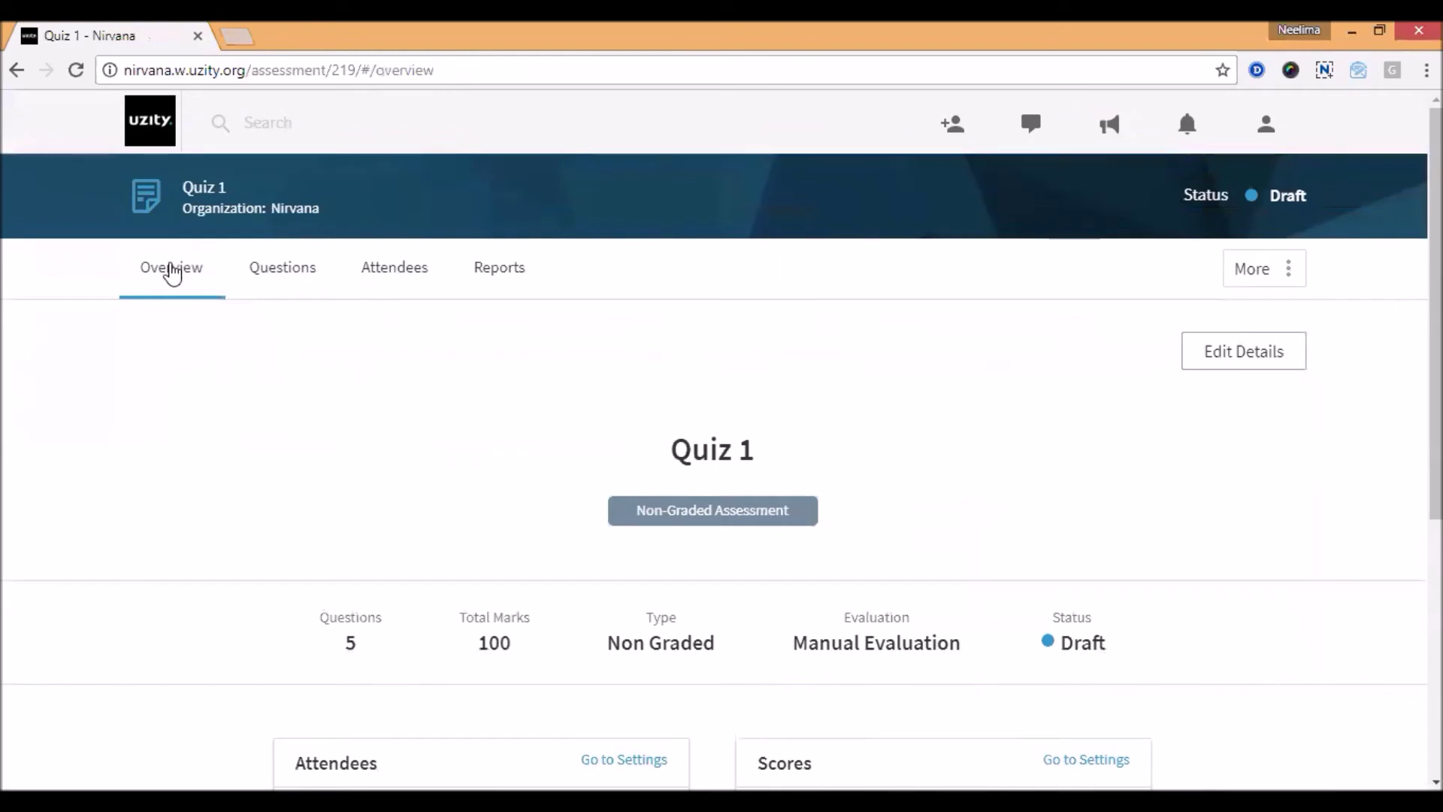
# - From the organization home, visit Assessments, then Courses, and open the Algebra course
pyautogui.click(145, 113)
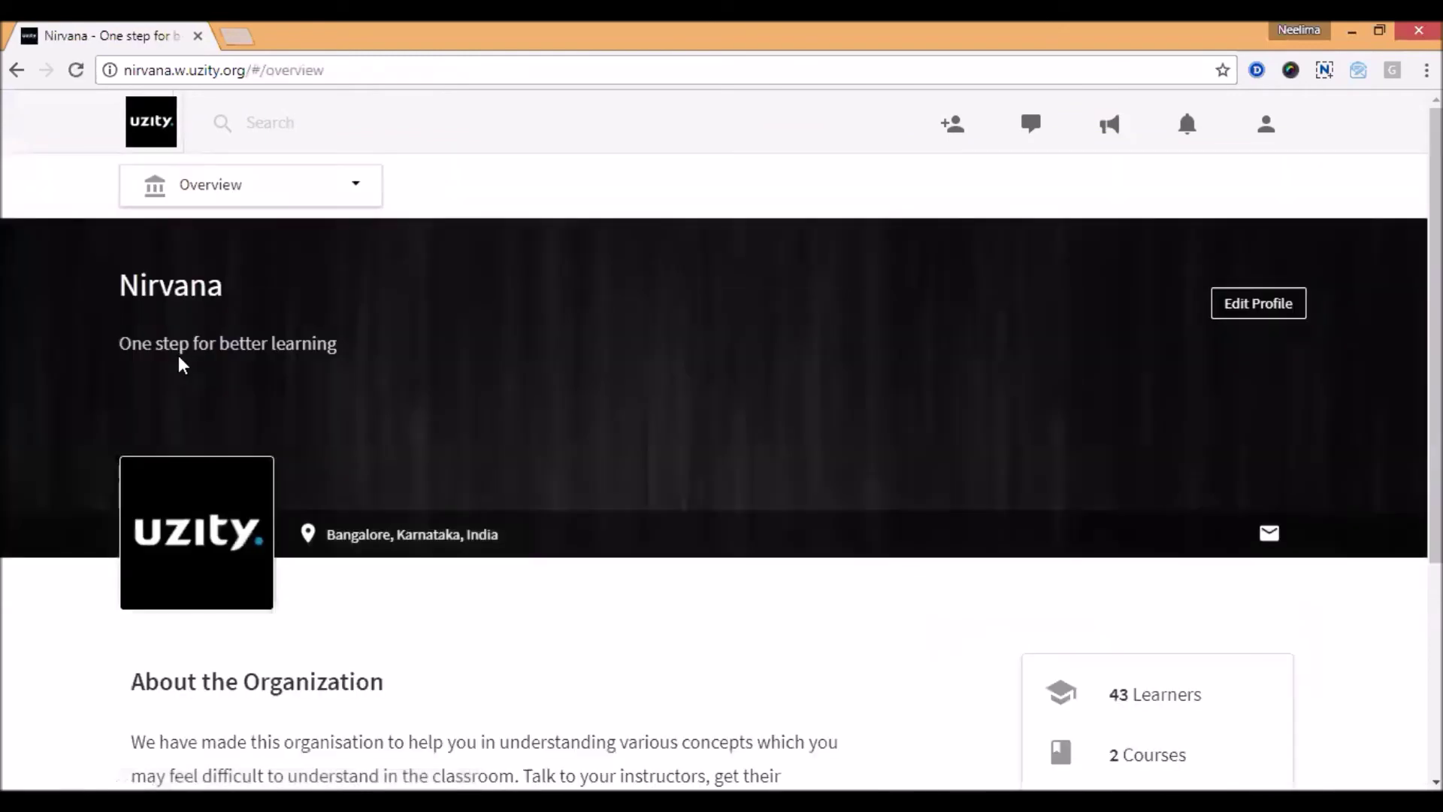
pyautogui.click(215, 197)
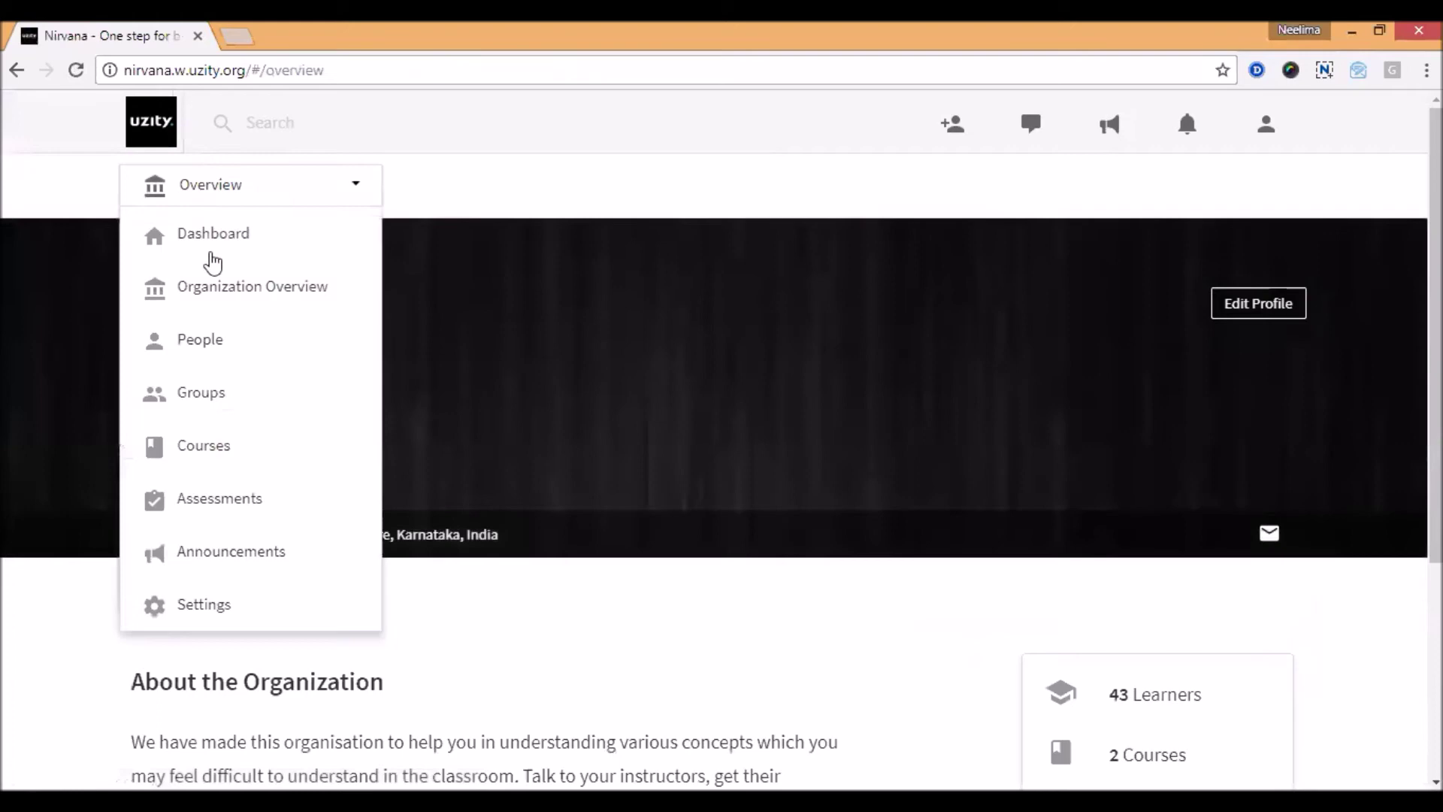
pyautogui.click(209, 498)
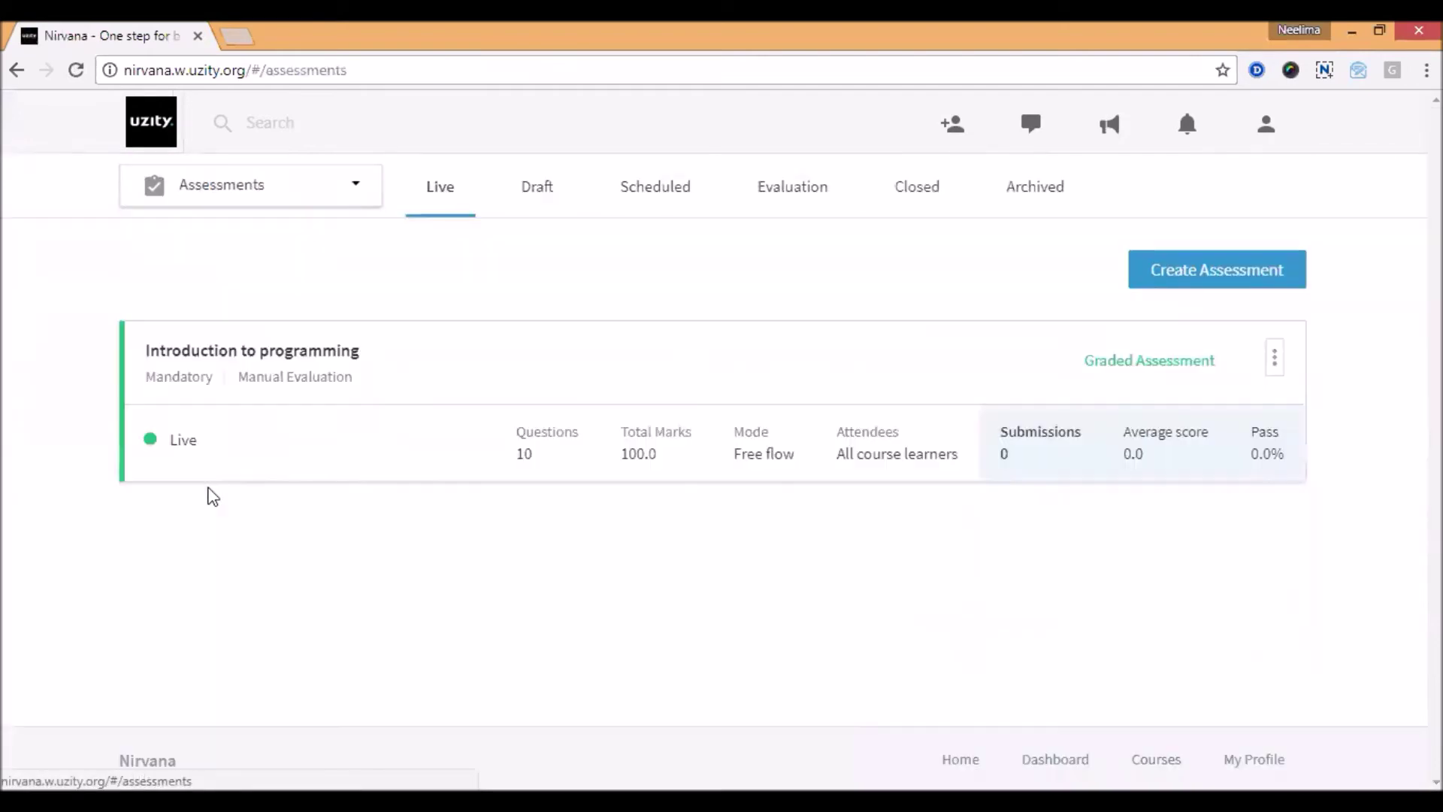
pyautogui.click(159, 141)
pyautogui.click(187, 197)
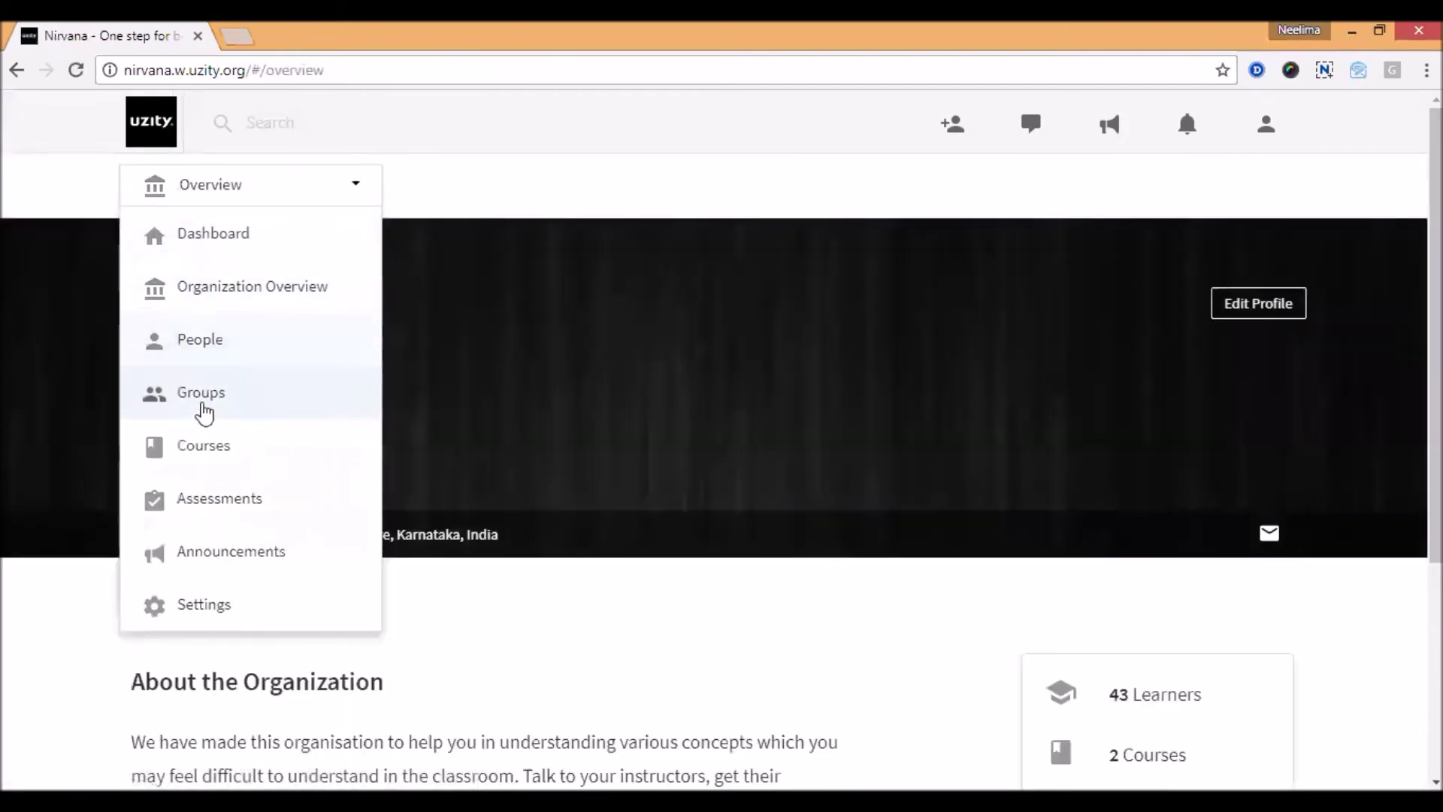
pyautogui.click(202, 445)
pyautogui.click(337, 406)
# - Go via Algebra's Courseware to its Assessments and open the live Quiz 1_Beginner
pyautogui.scroll(-2, 313, 404)
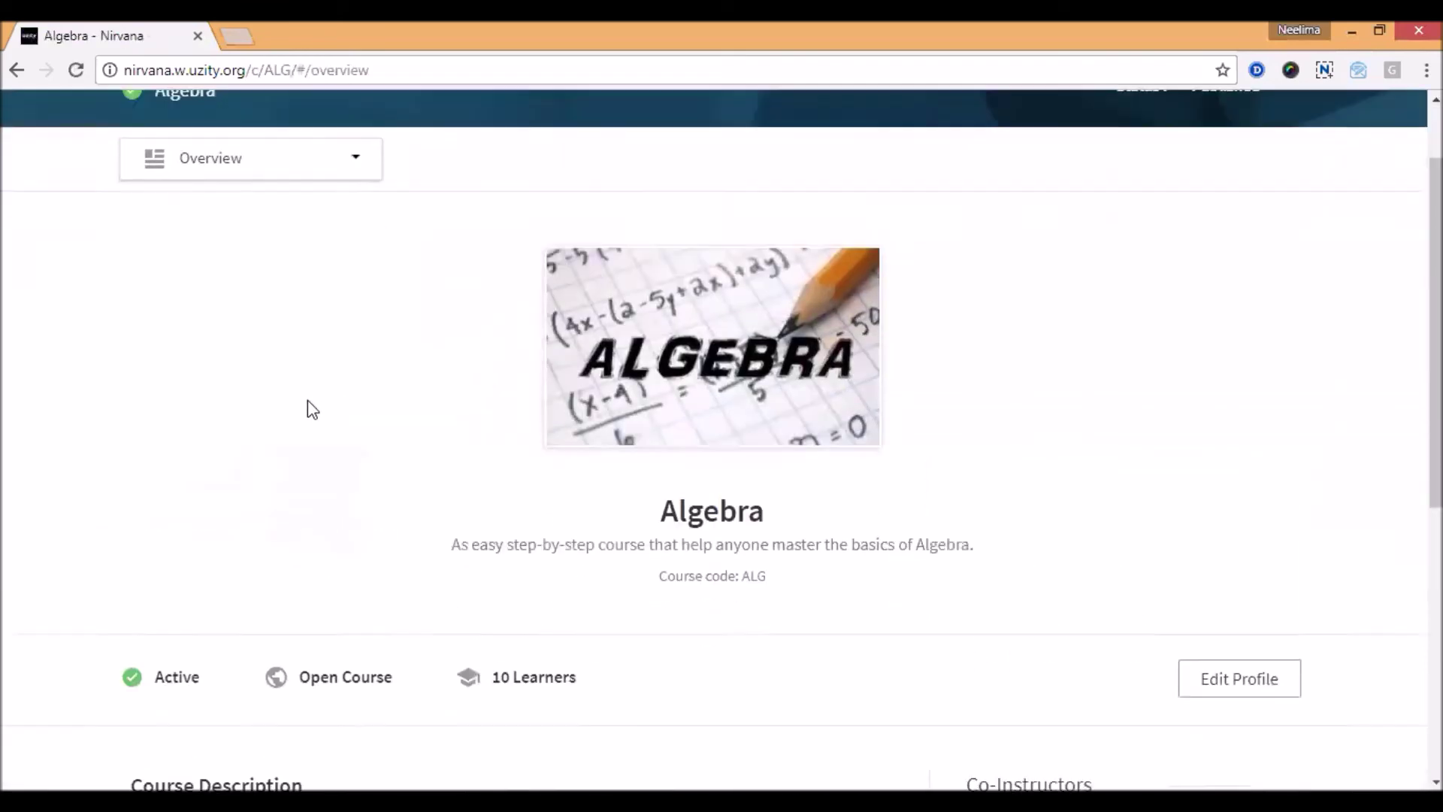
pyautogui.scroll(2, 303, 394)
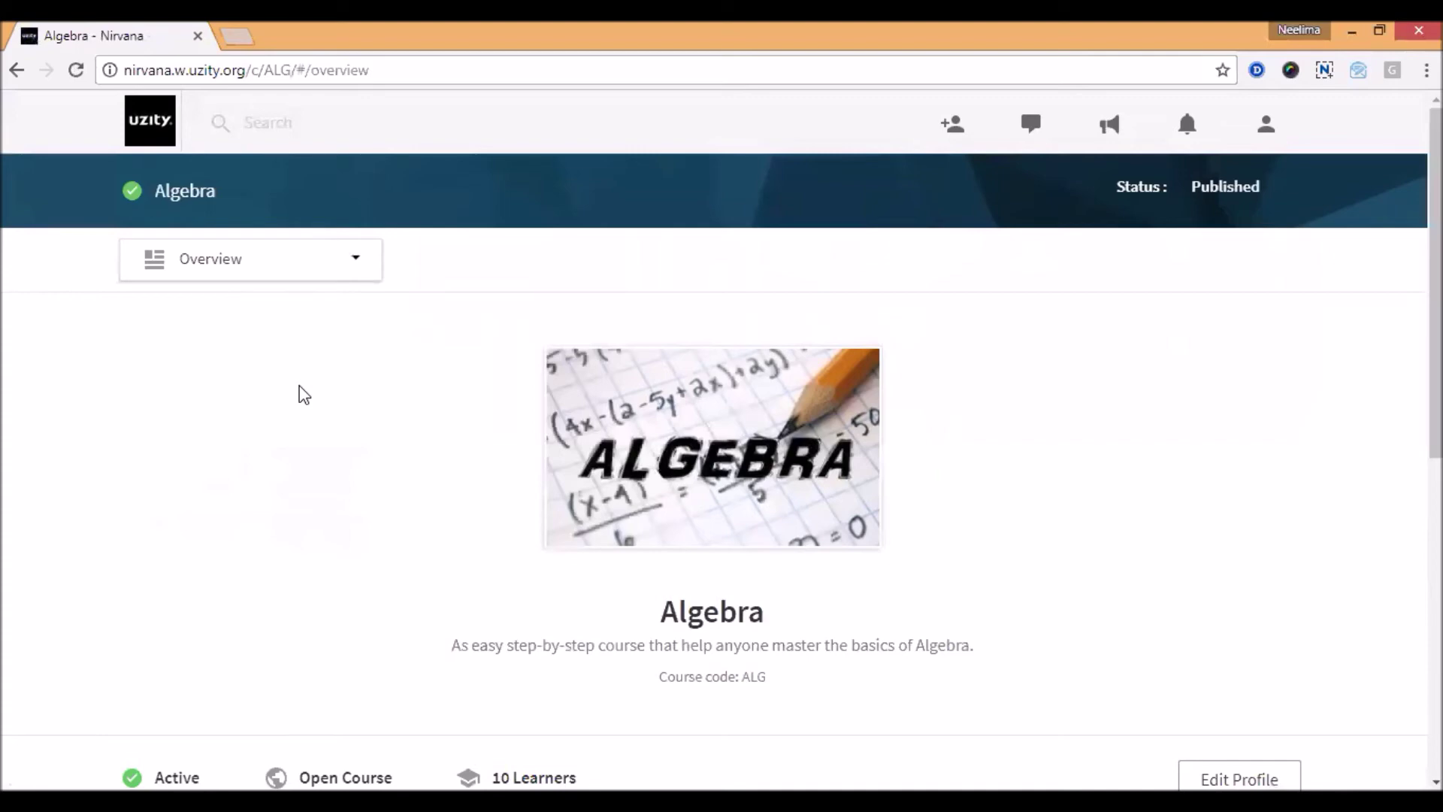
pyautogui.click(321, 259)
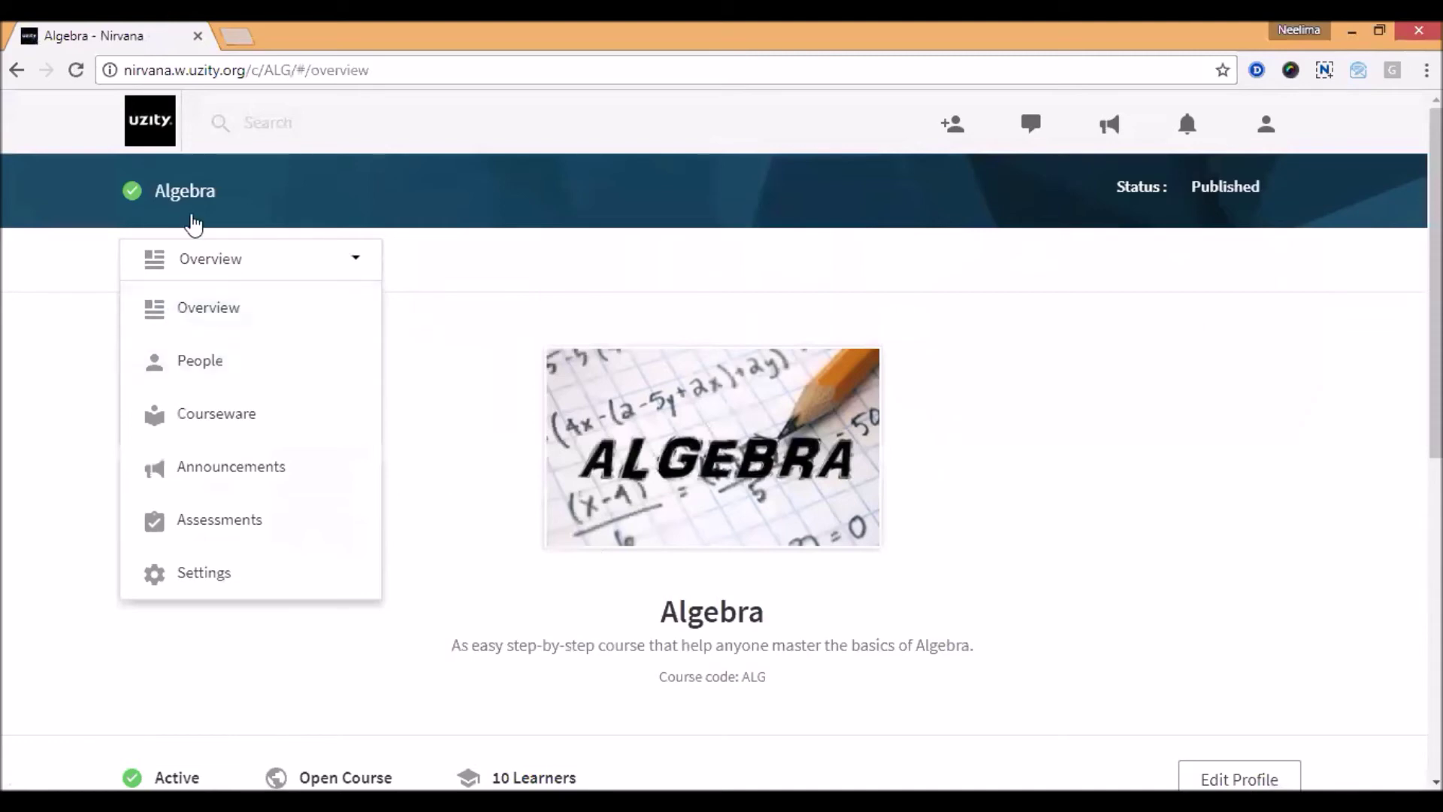
pyautogui.click(214, 418)
pyautogui.click(220, 262)
pyautogui.click(214, 526)
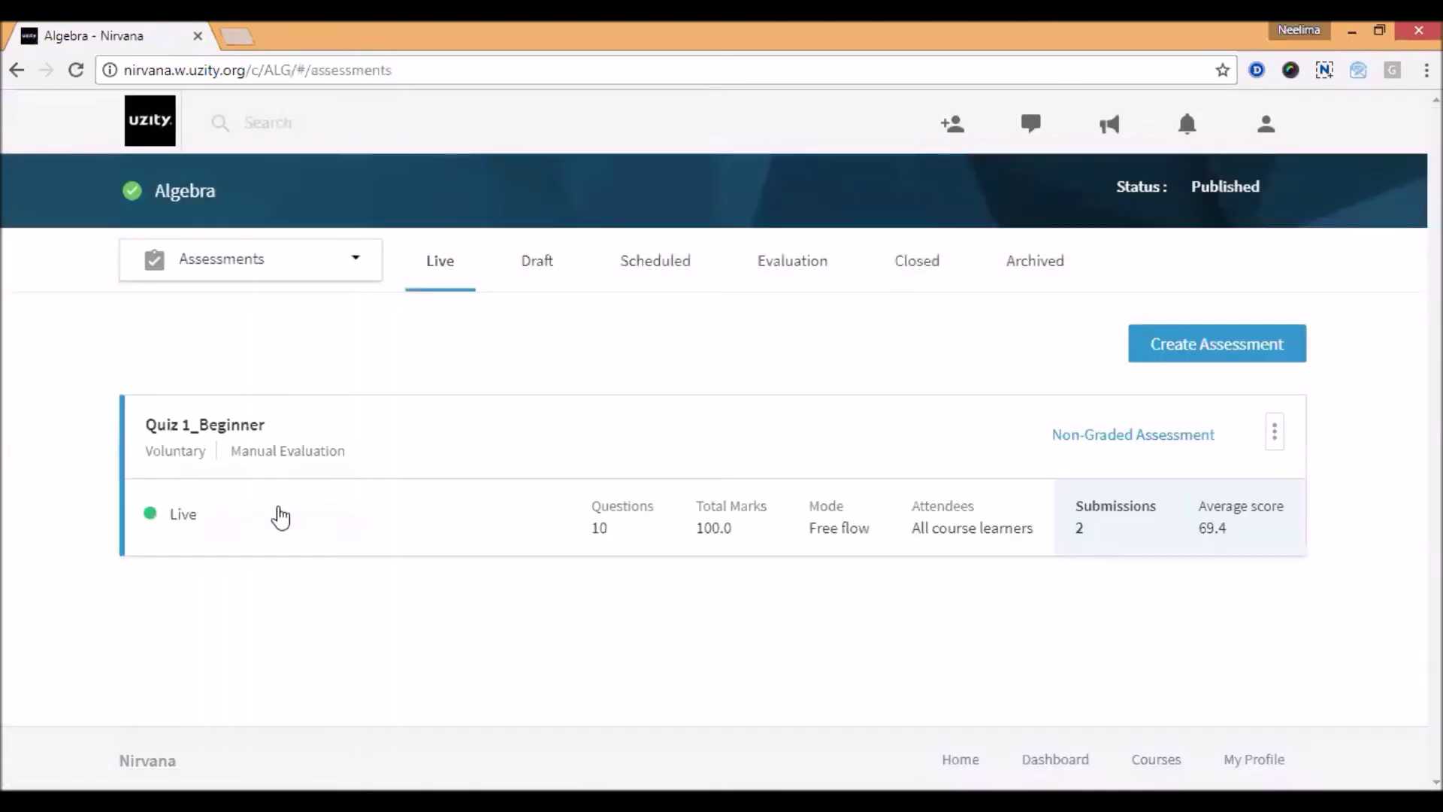
pyautogui.click(179, 527)
pyautogui.scroll(-2, 466, 430)
pyautogui.scroll(-4, 467, 432)
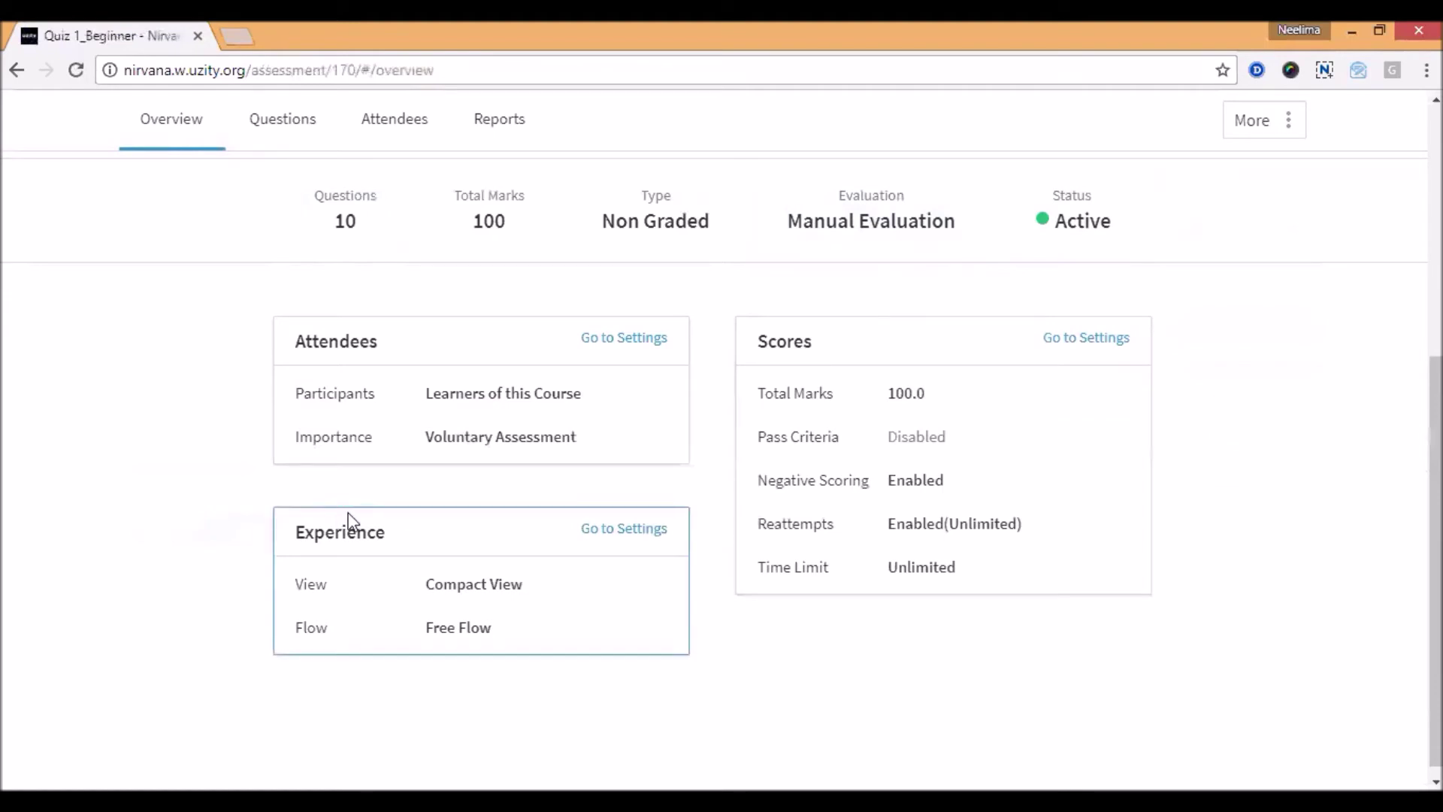
# - Scroll Quiz 1_Beginner's ten questions, then view its Attendees list of submissions
pyautogui.scroll(5, 345, 515)
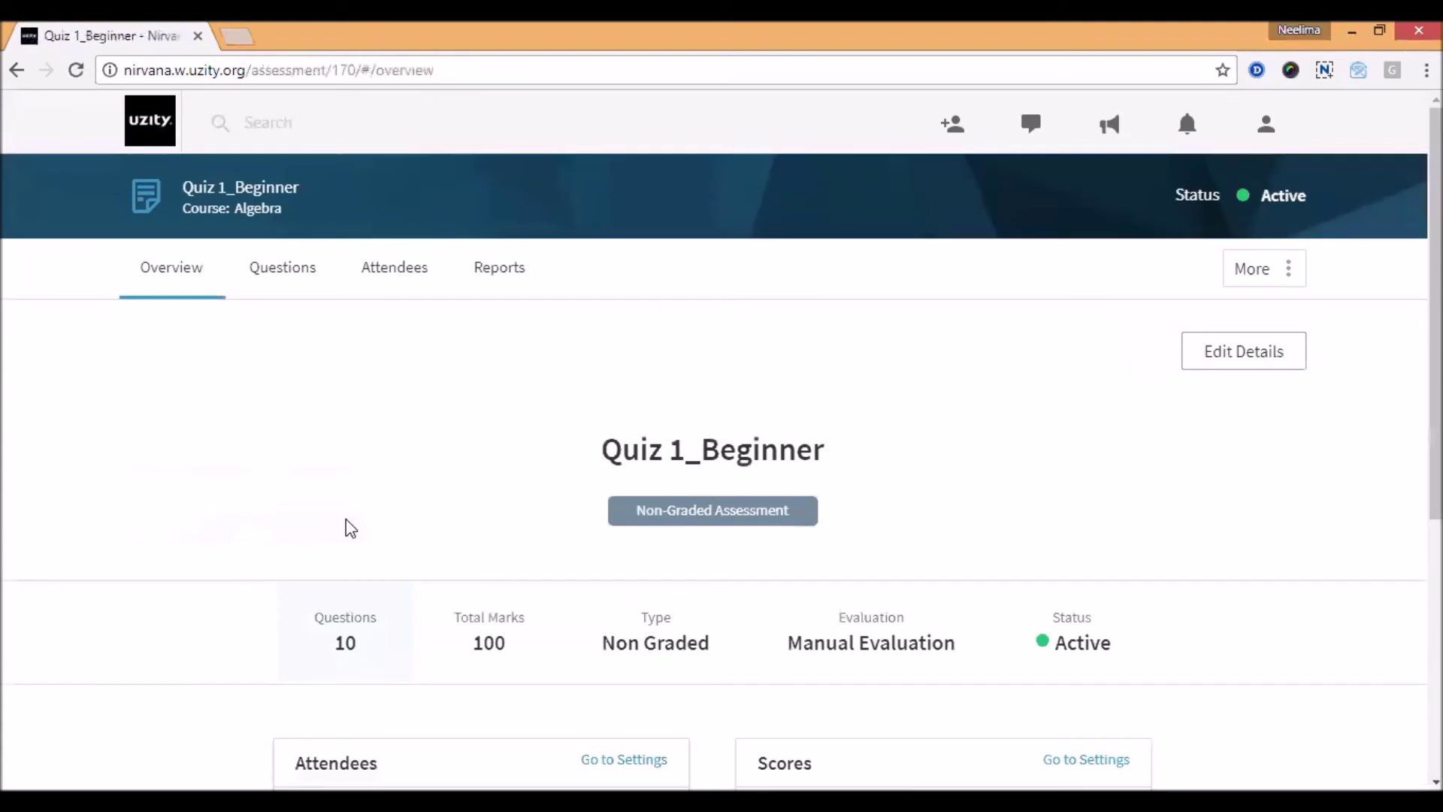
pyautogui.click(313, 290)
pyautogui.scroll(-6, 148, 476)
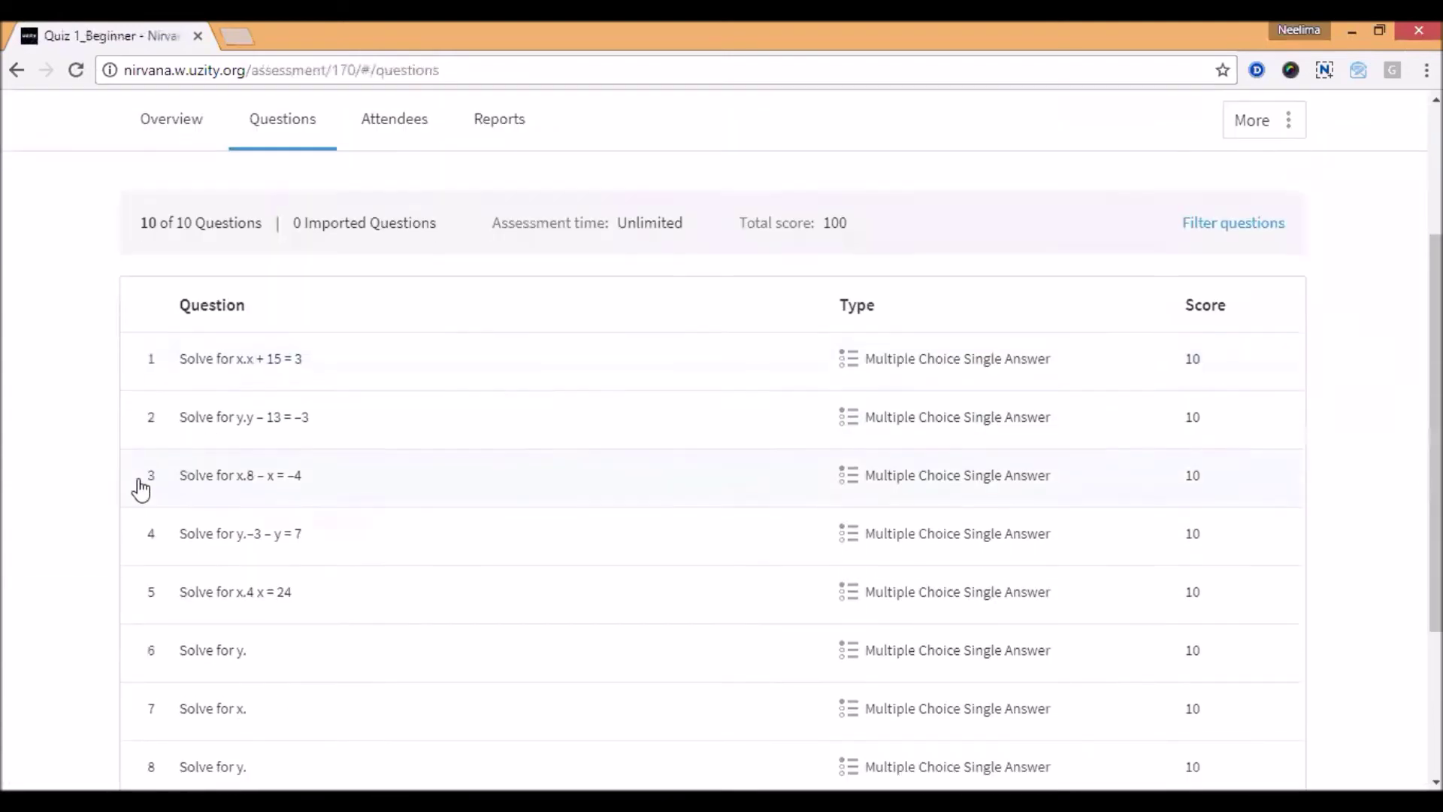
pyautogui.scroll(5, 139, 487)
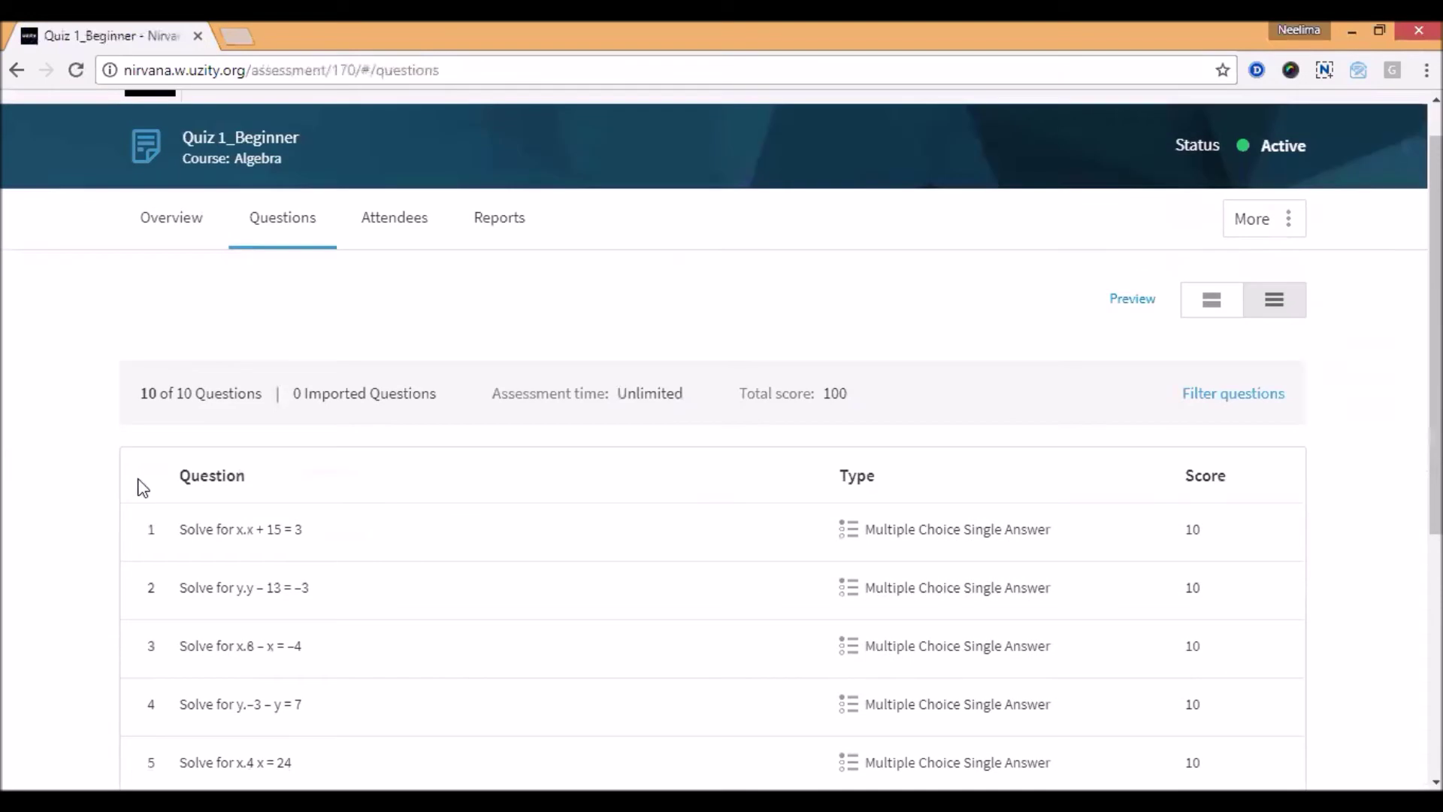
pyautogui.click(405, 226)
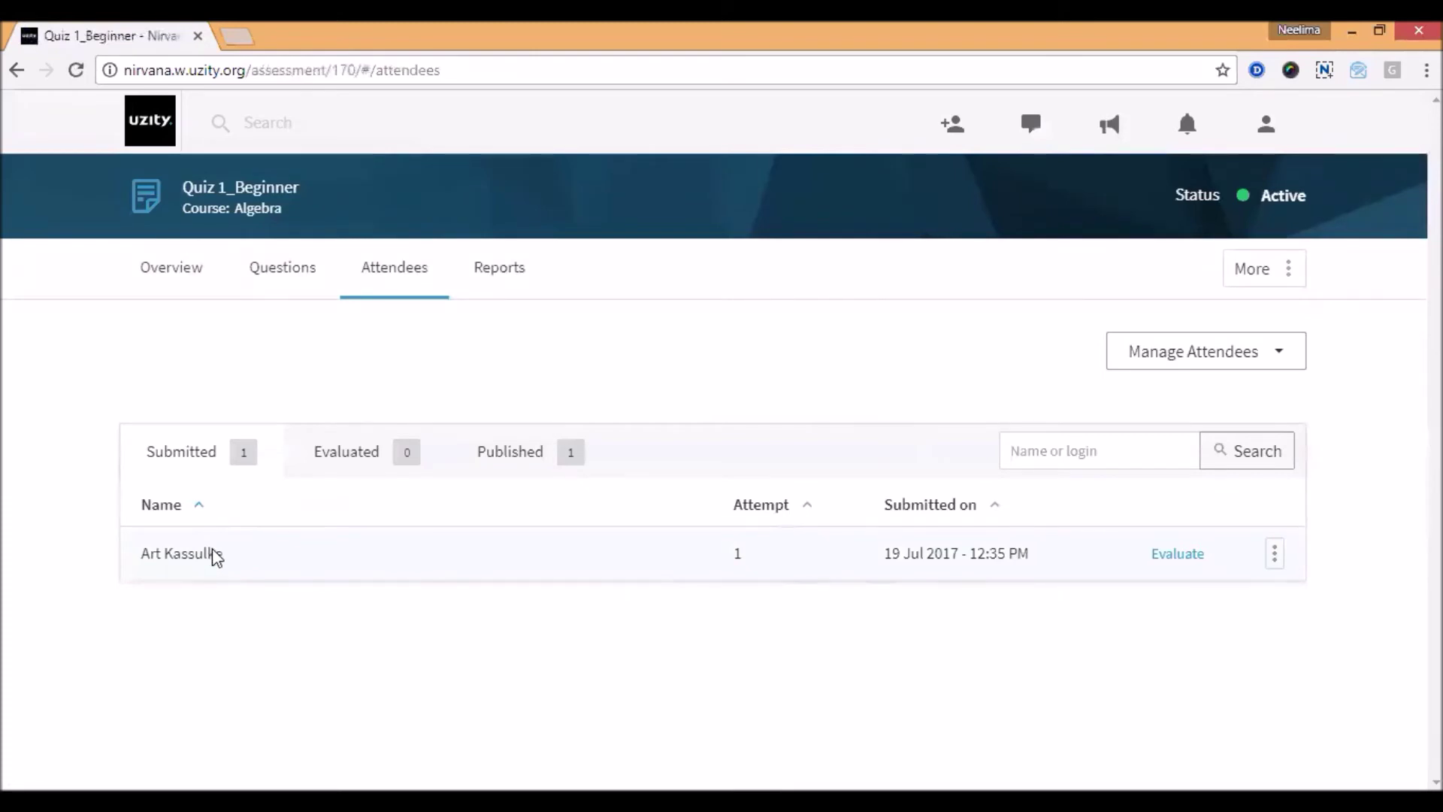
# - Open the learner's Quiz 1_Beginner attempt for evaluation, showing 10 questions answered in 1:45 Mins
pyautogui.click(1161, 555)
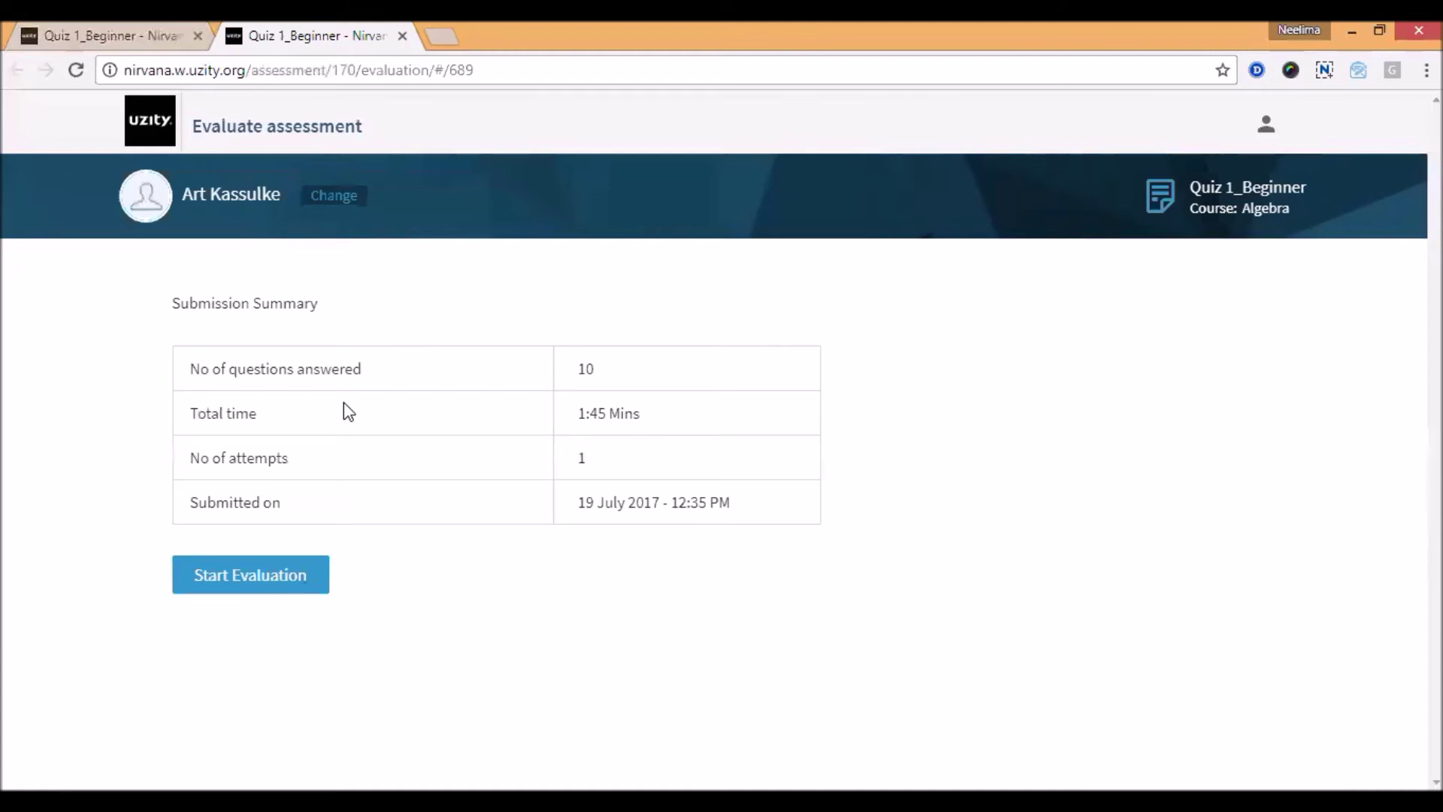
pyautogui.click(280, 591)
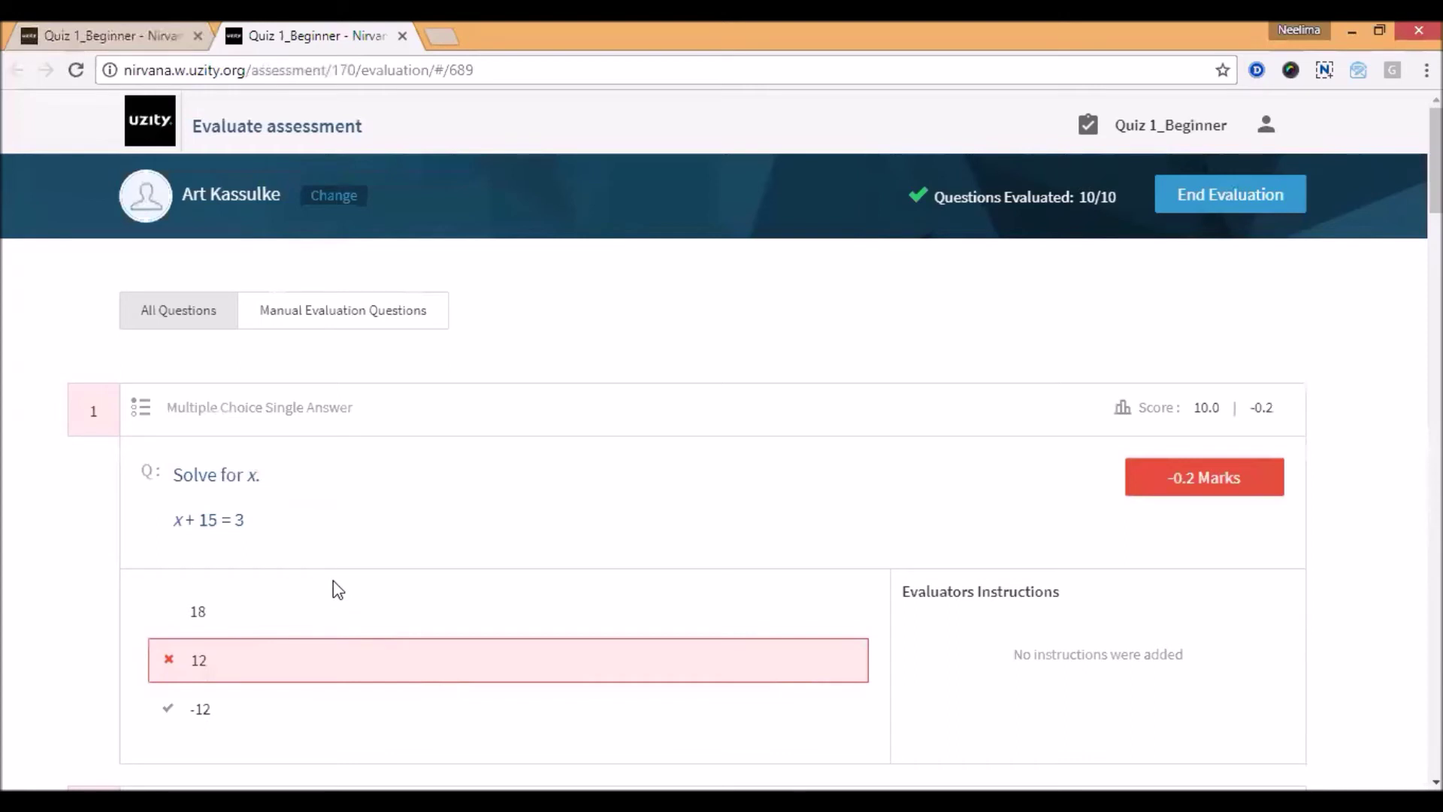
# - Scroll through all ten auto-marked answers and end the evaluation to see grade D, 28.6/100
pyautogui.scroll(-1, 351, 586)
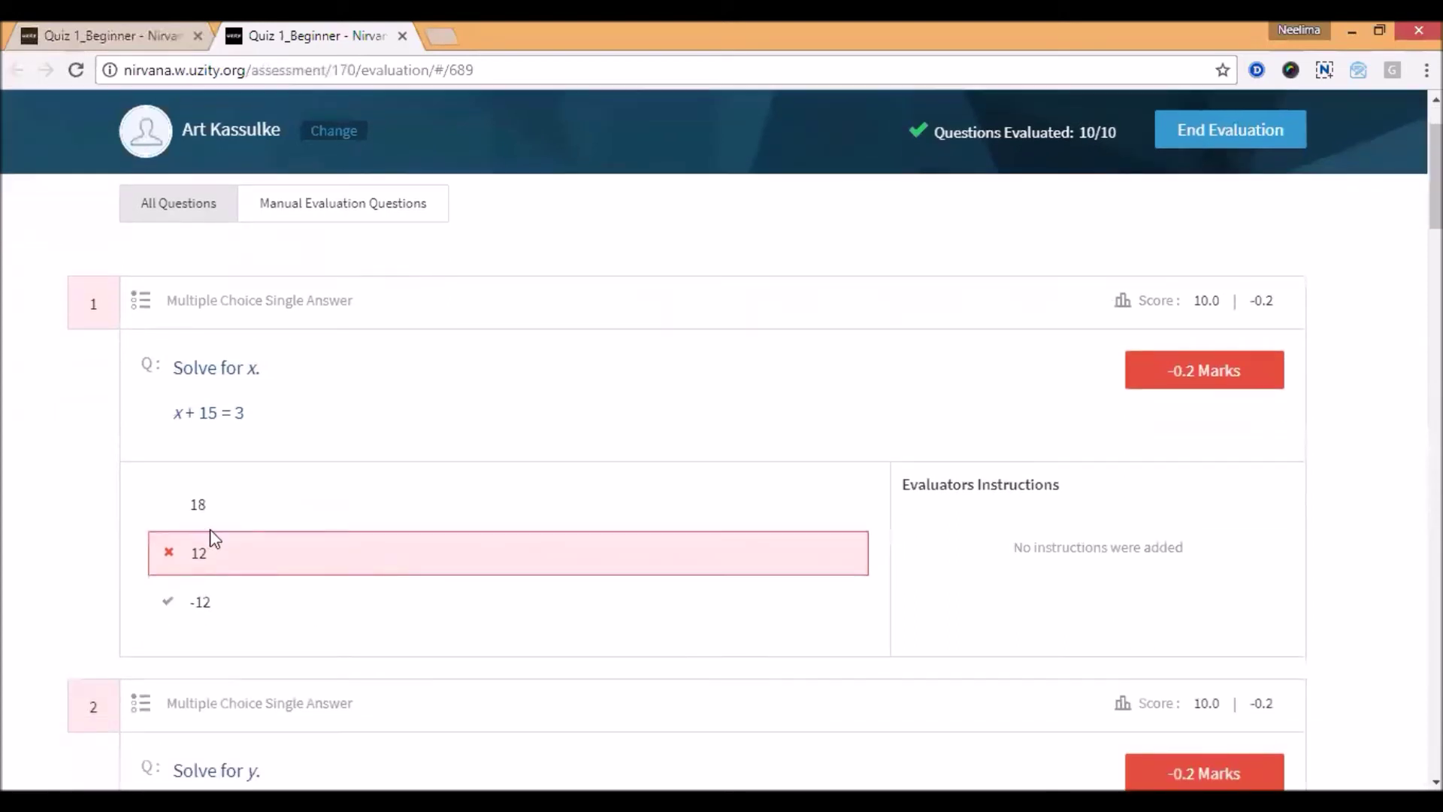
pyautogui.scroll(-3, 255, 547)
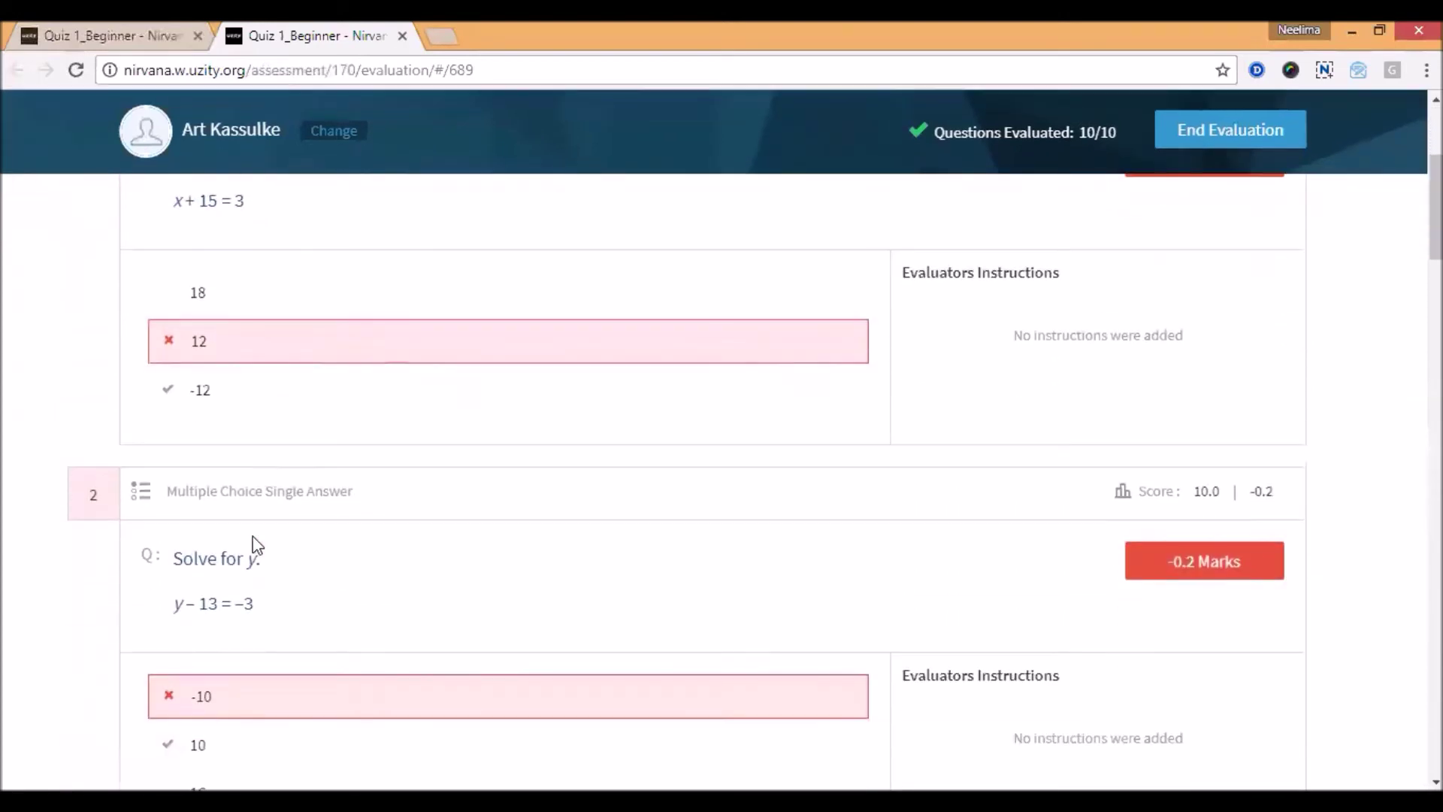
pyautogui.scroll(-2, 254, 544)
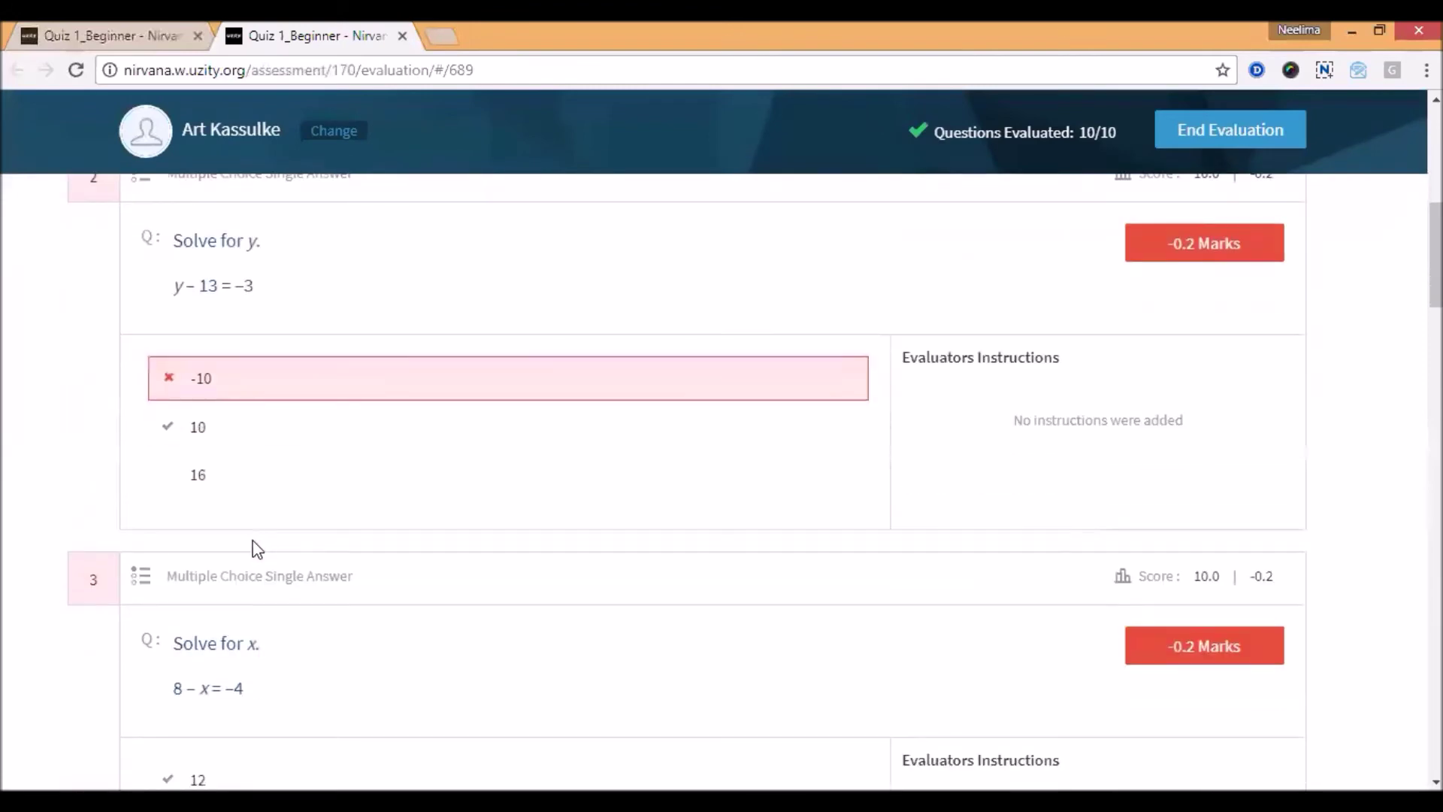
pyautogui.scroll(-1, 255, 547)
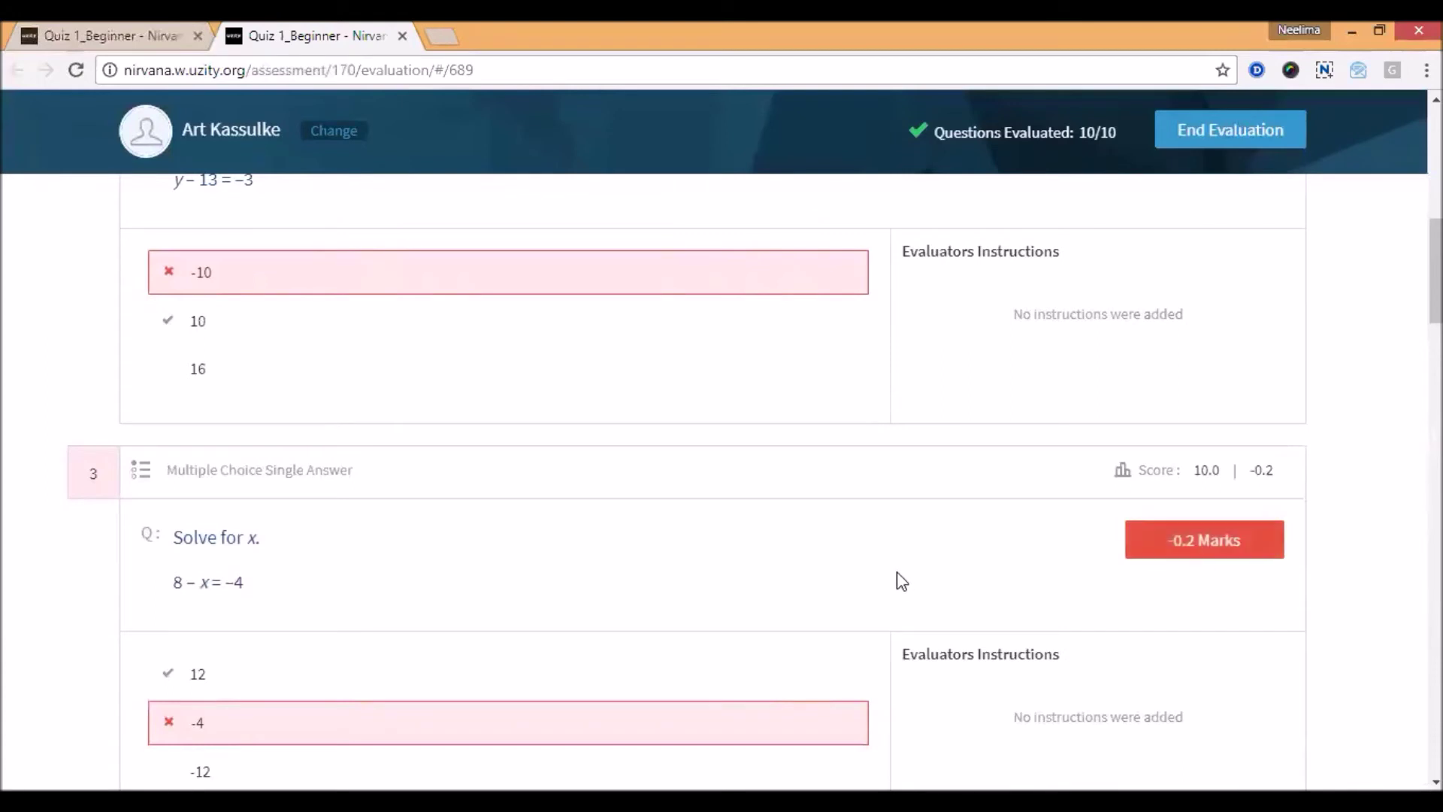
pyautogui.scroll(-3, 898, 588)
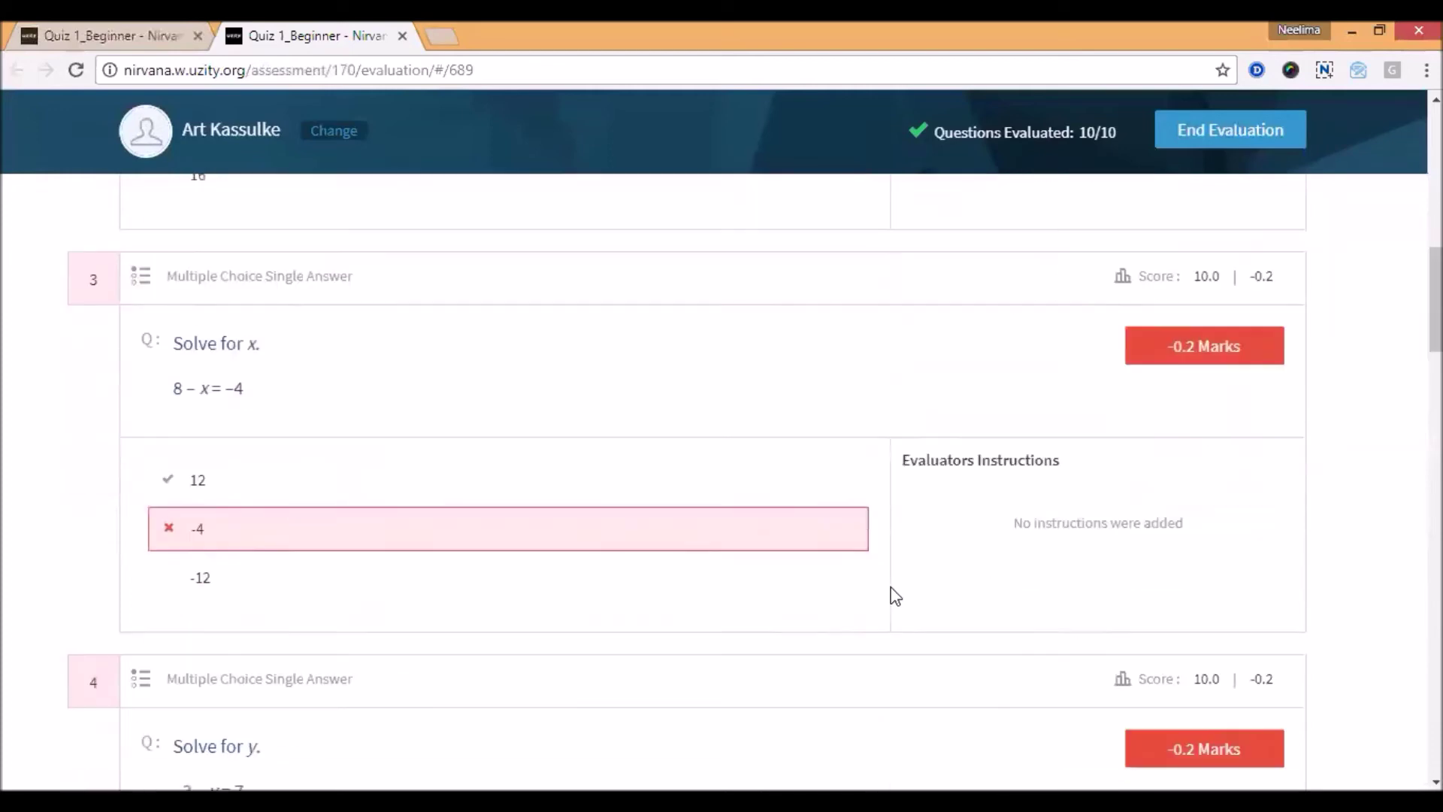
pyautogui.scroll(-17, 895, 594)
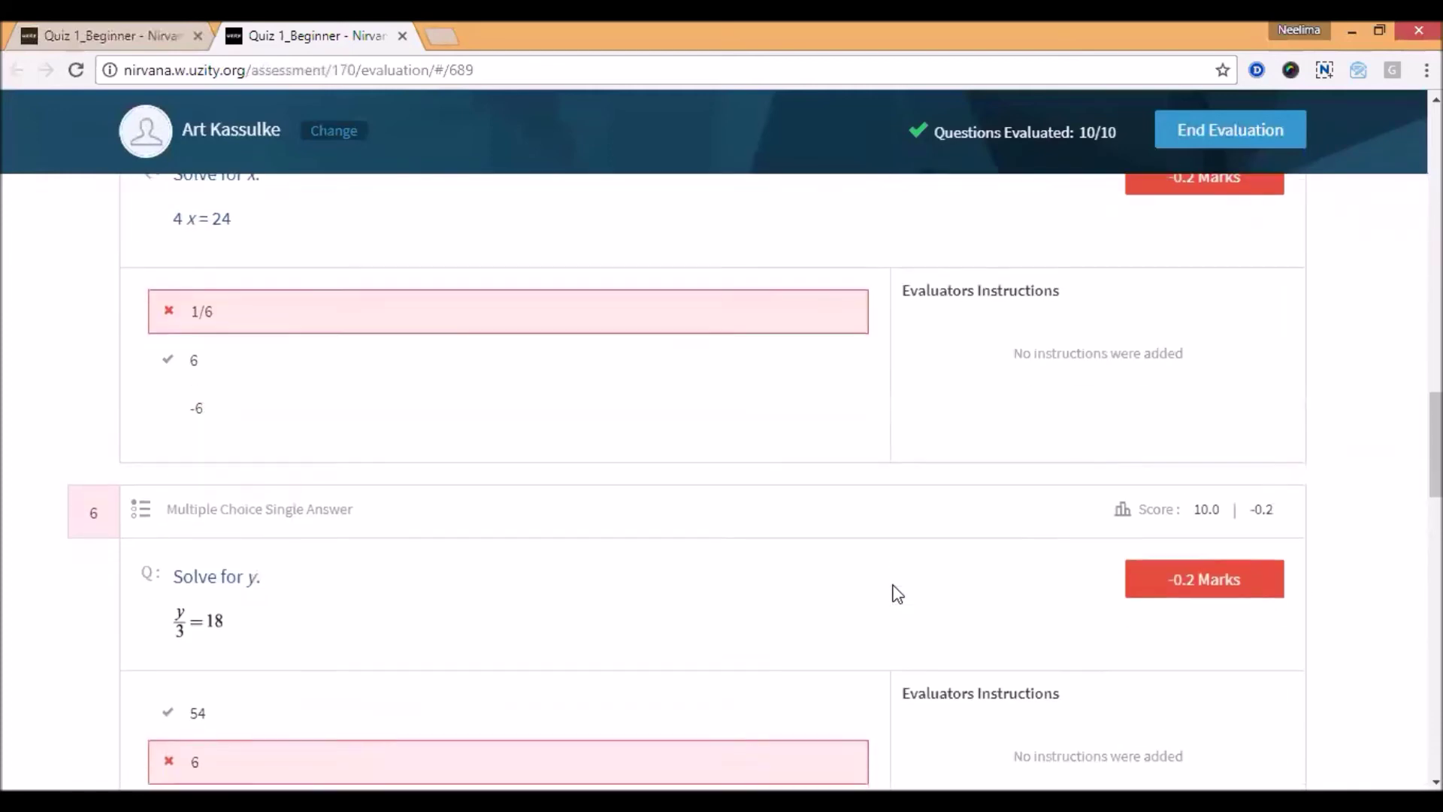
pyautogui.scroll(-18, 896, 593)
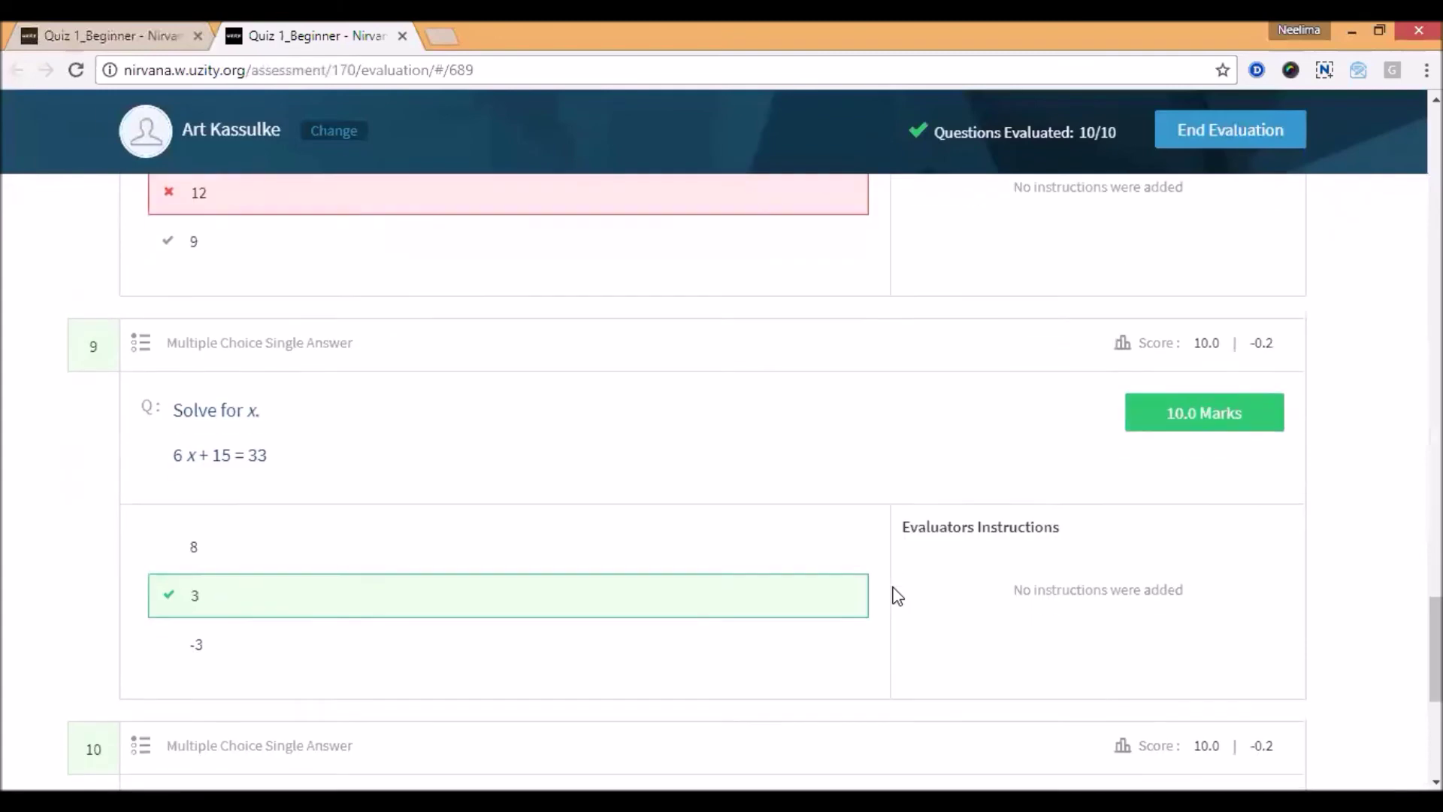
pyautogui.scroll(-2, 894, 593)
pyautogui.click(219, 669)
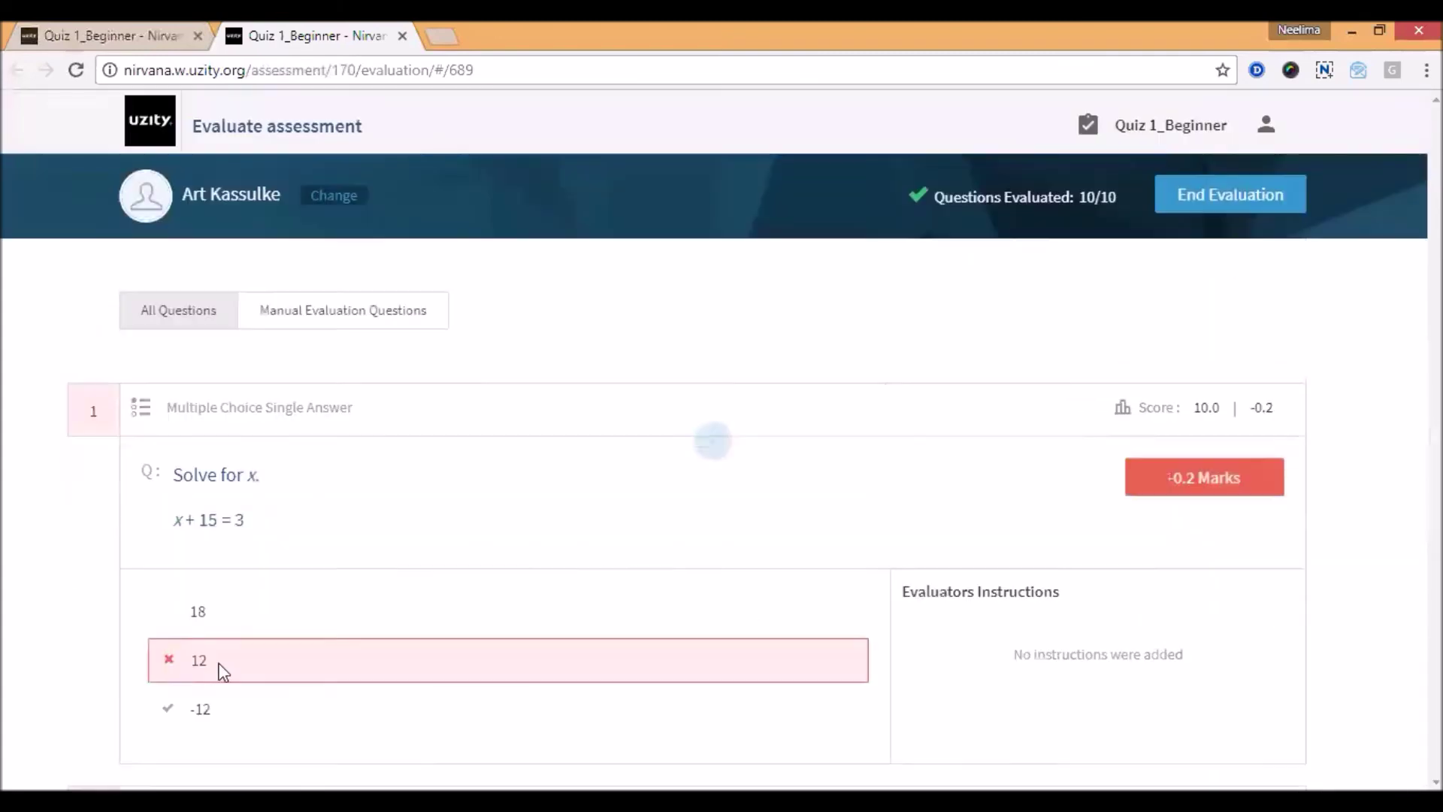
pyautogui.scroll(-2, 583, 619)
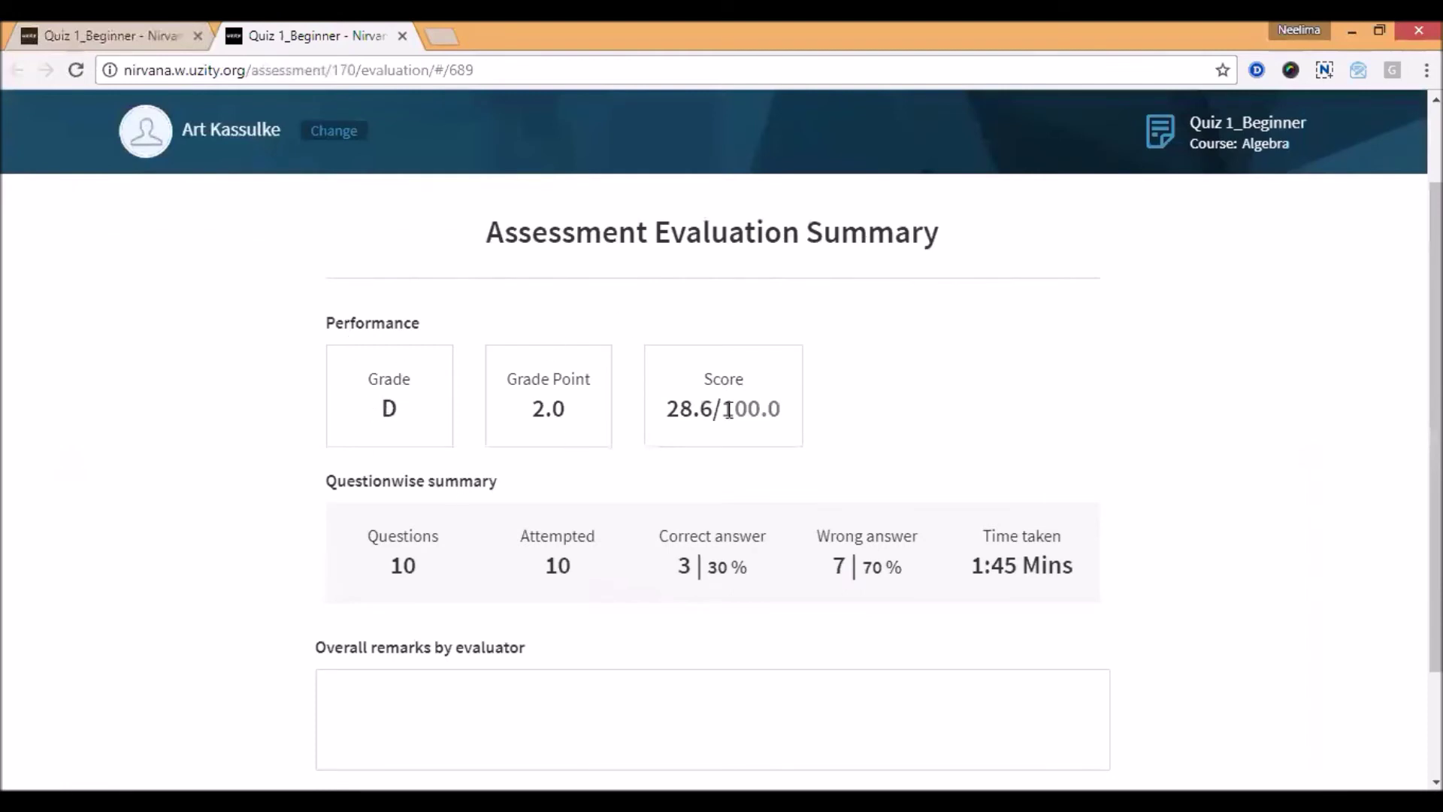
# - Enter the overall remark 'Can do better in the next exam.' and submit the evaluation
pyautogui.scroll(-2, 731, 398)
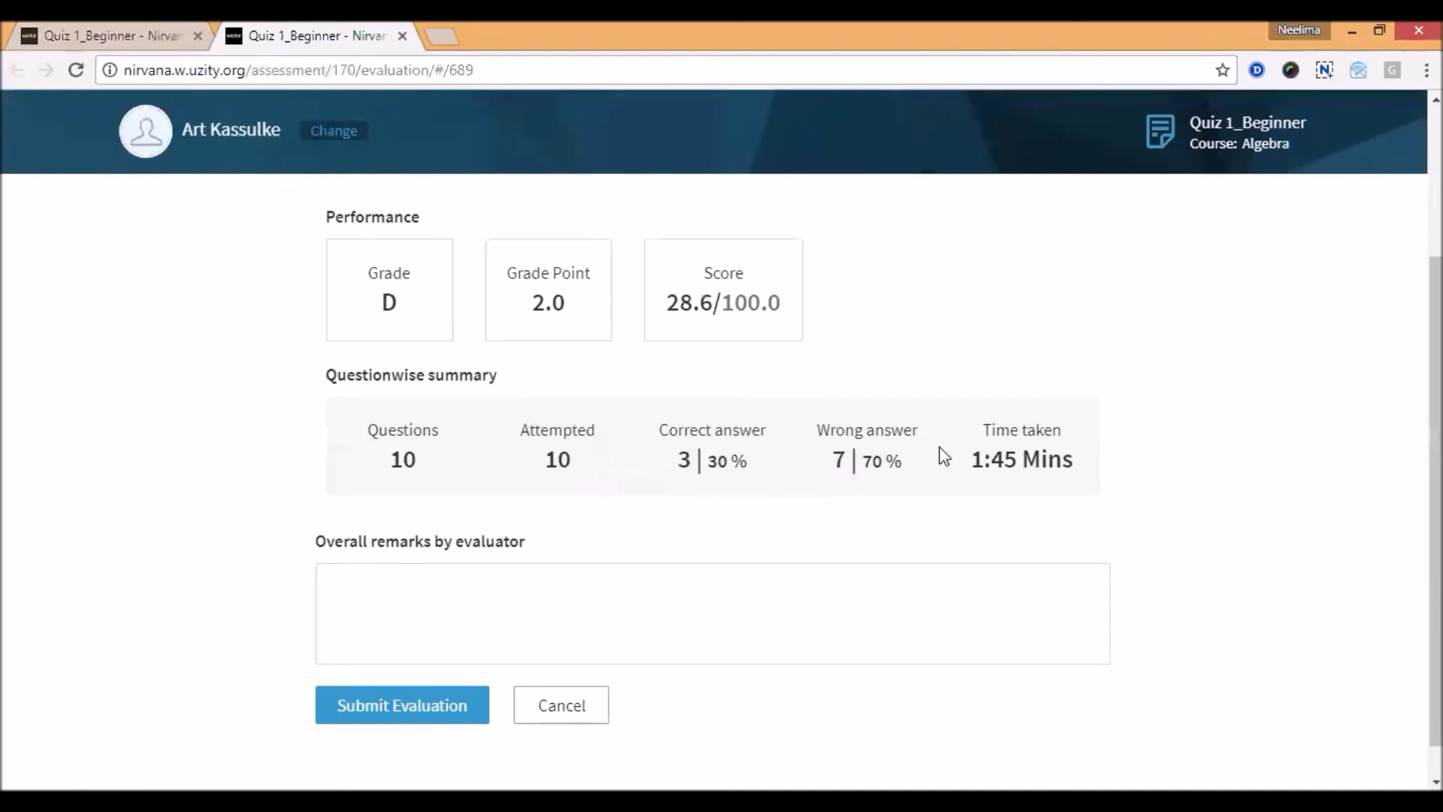
pyautogui.scroll(-1, 853, 474)
pyautogui.click(511, 563)
pyautogui.write('Can do better in the next exam')
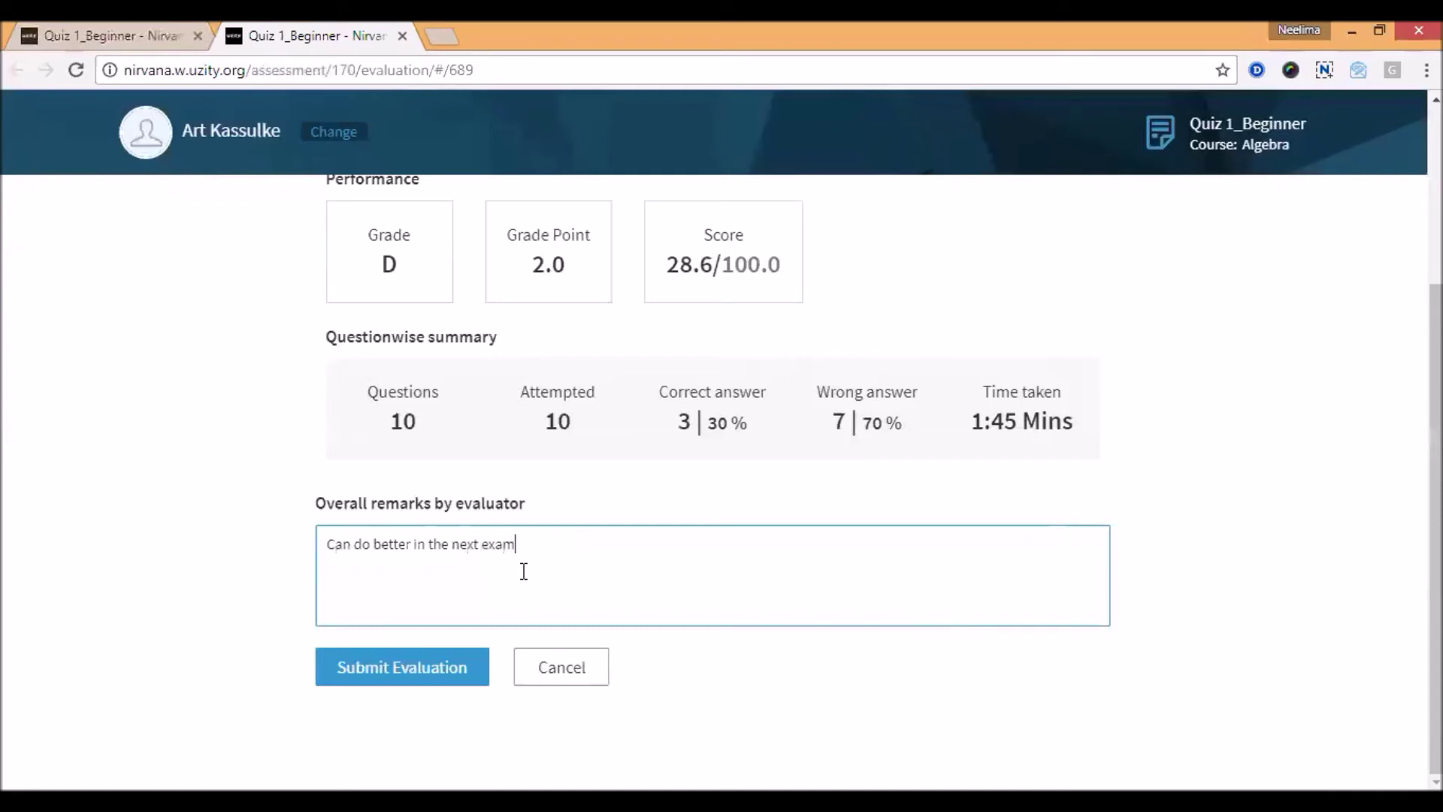
pyautogui.write('.')
pyautogui.click(402, 667)
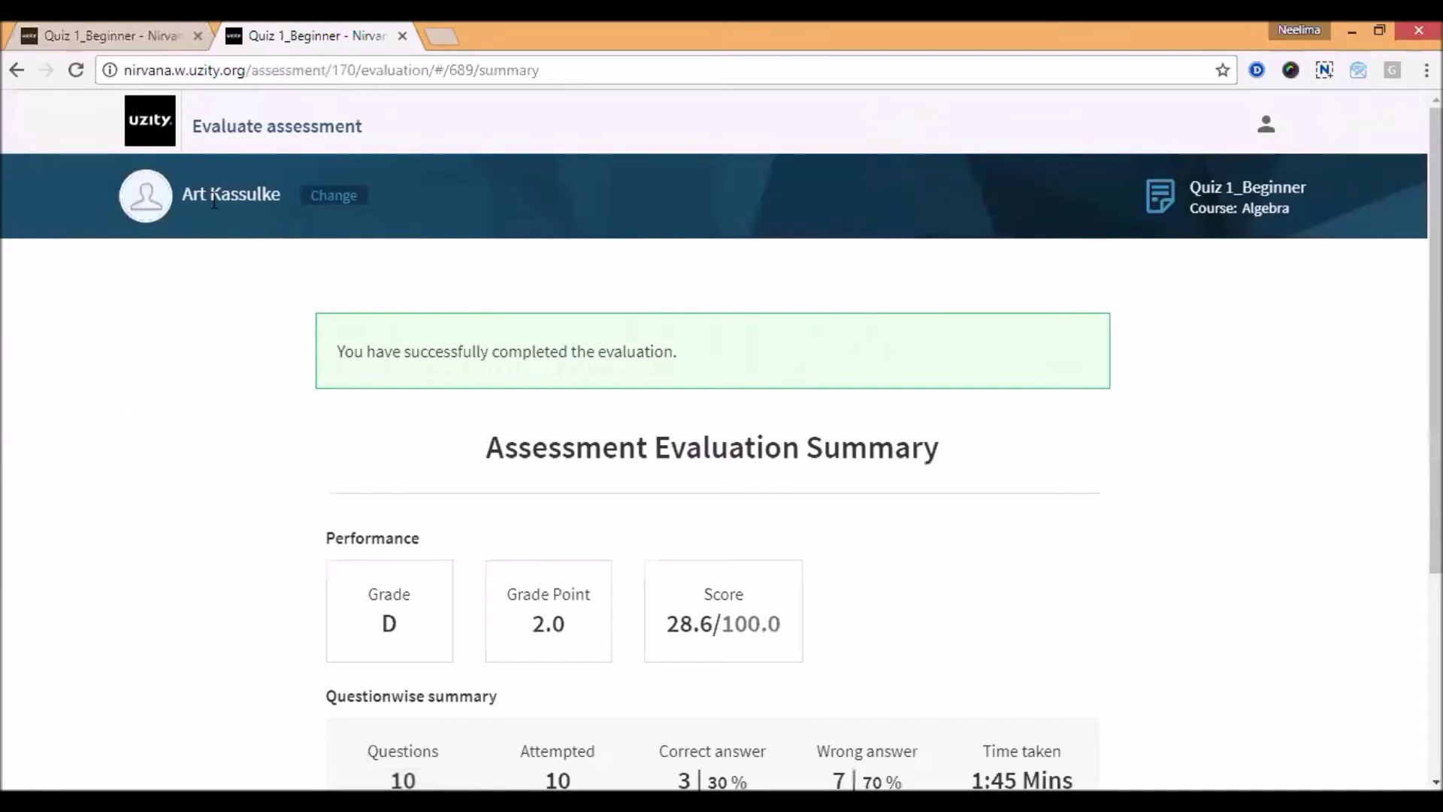
pyautogui.scroll(-4, 199, 455)
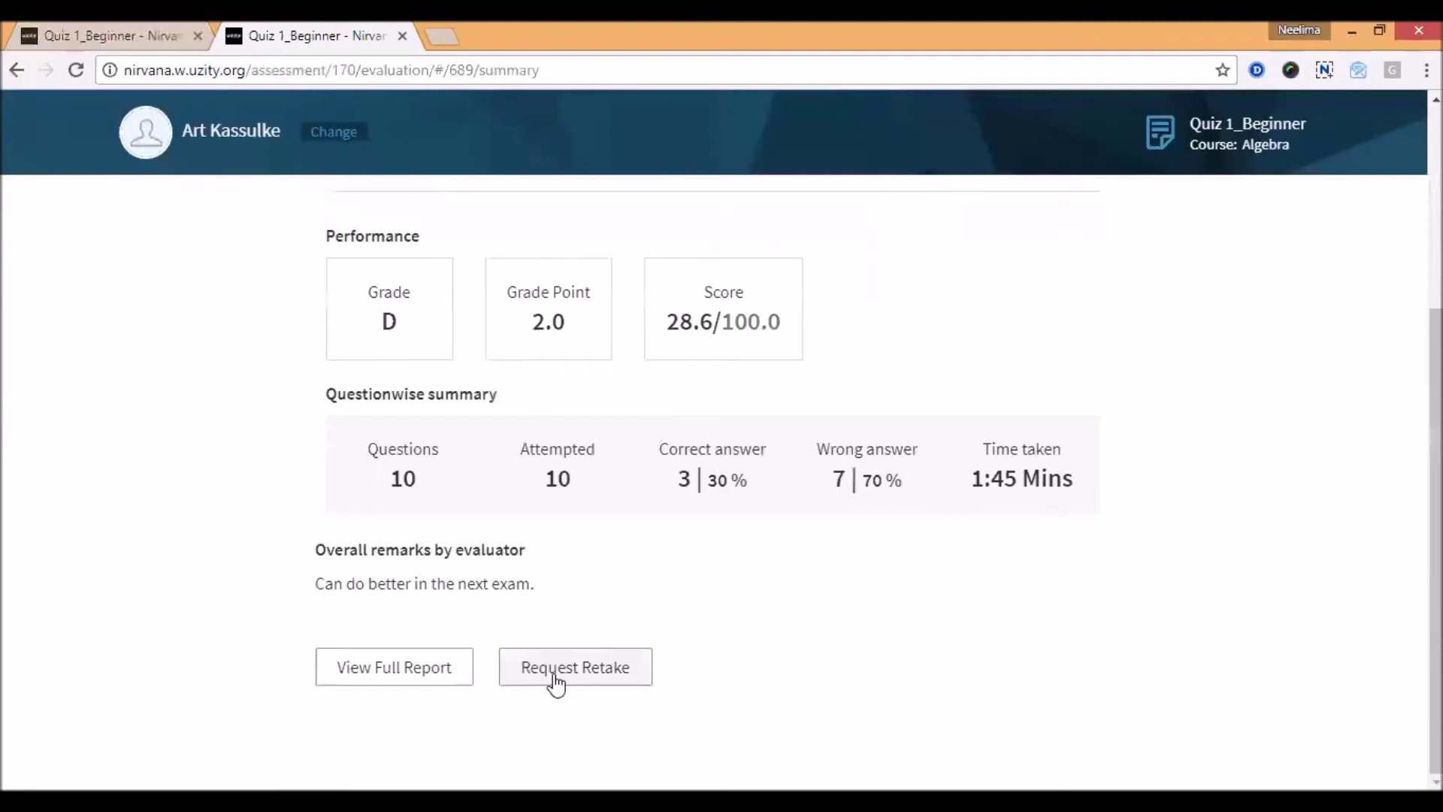
# - Open the attempt's full report and review the question-by-question results
pyautogui.click(432, 670)
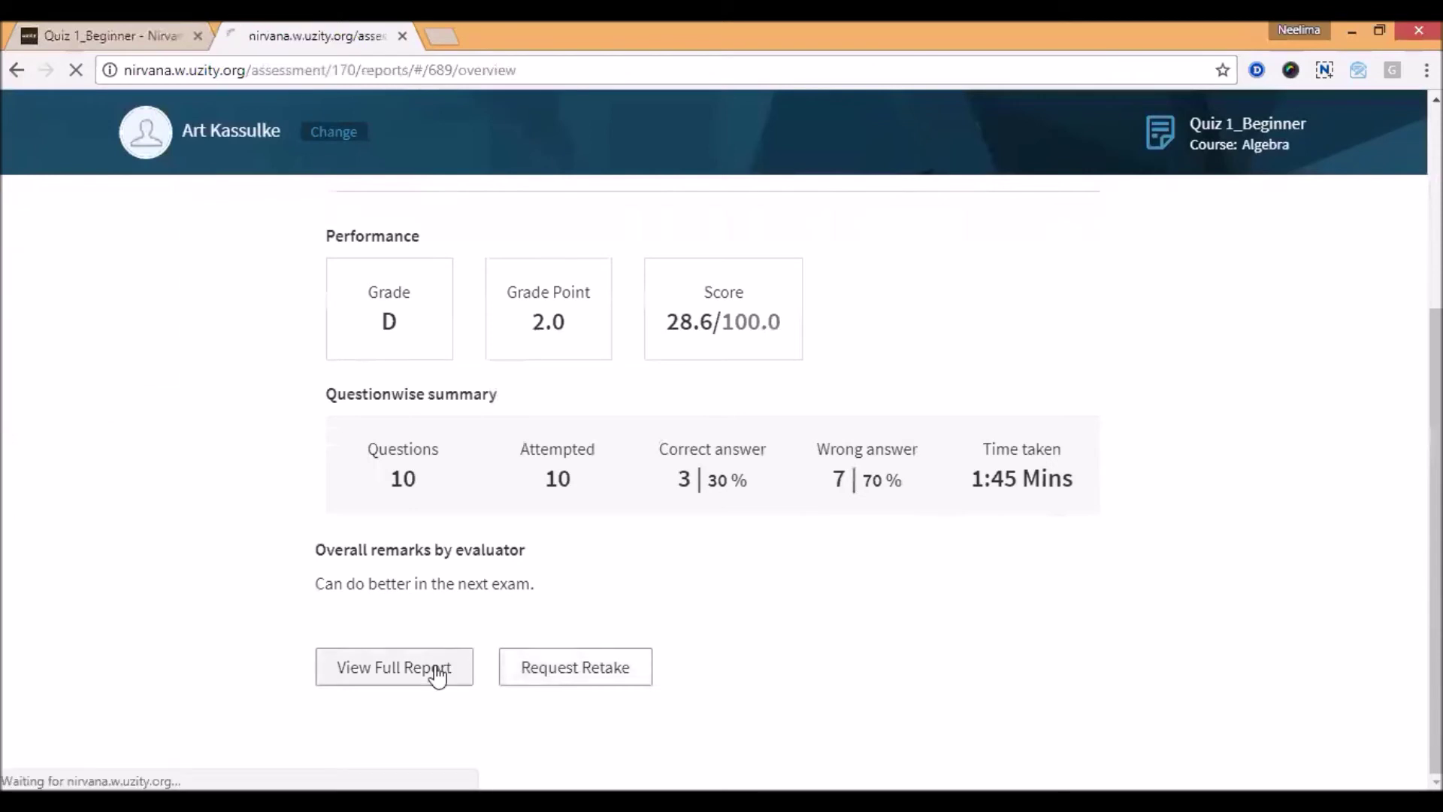
pyautogui.scroll(-2, 129, 596)
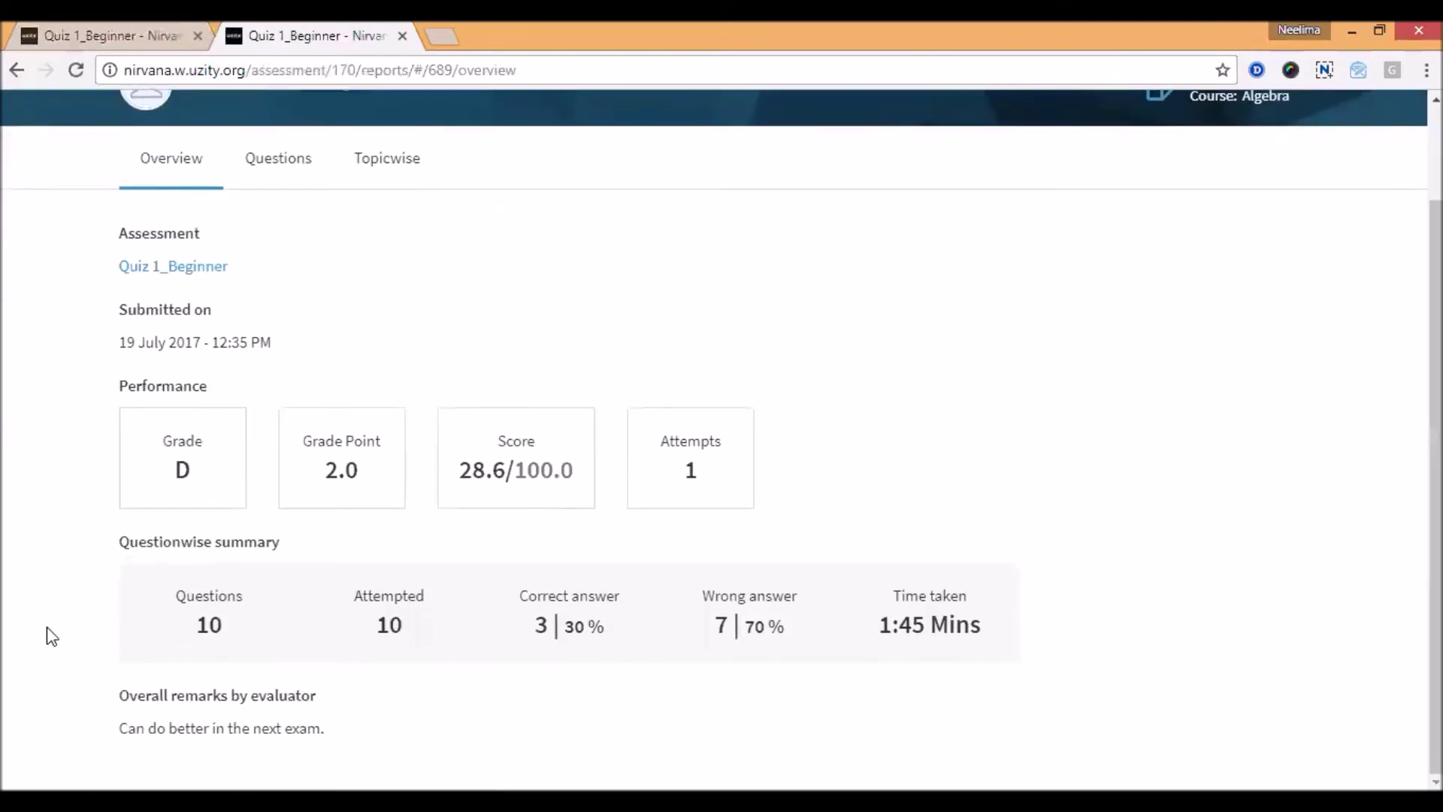
pyautogui.scroll(2, 48, 635)
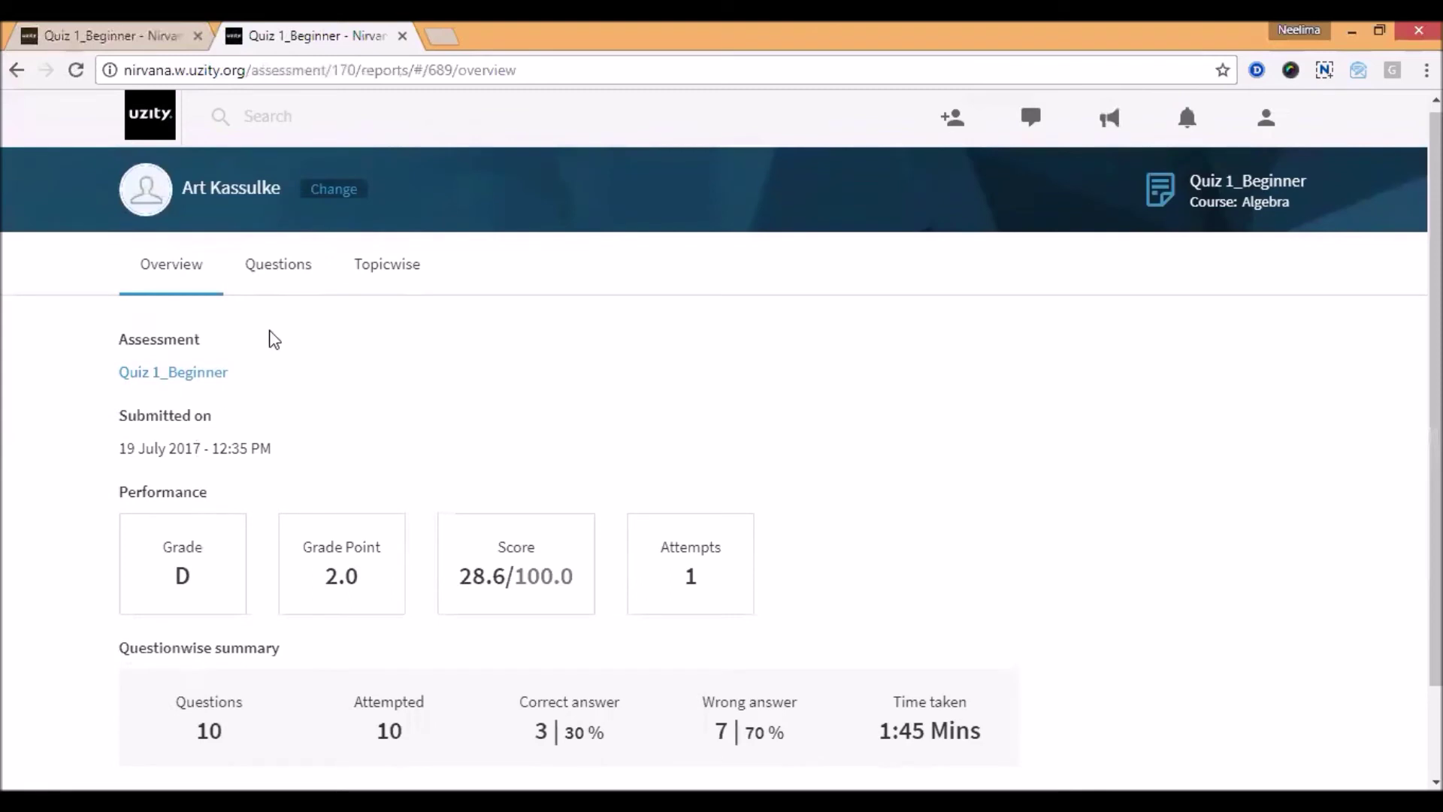
pyautogui.click(278, 263)
pyautogui.scroll(-2, 306, 621)
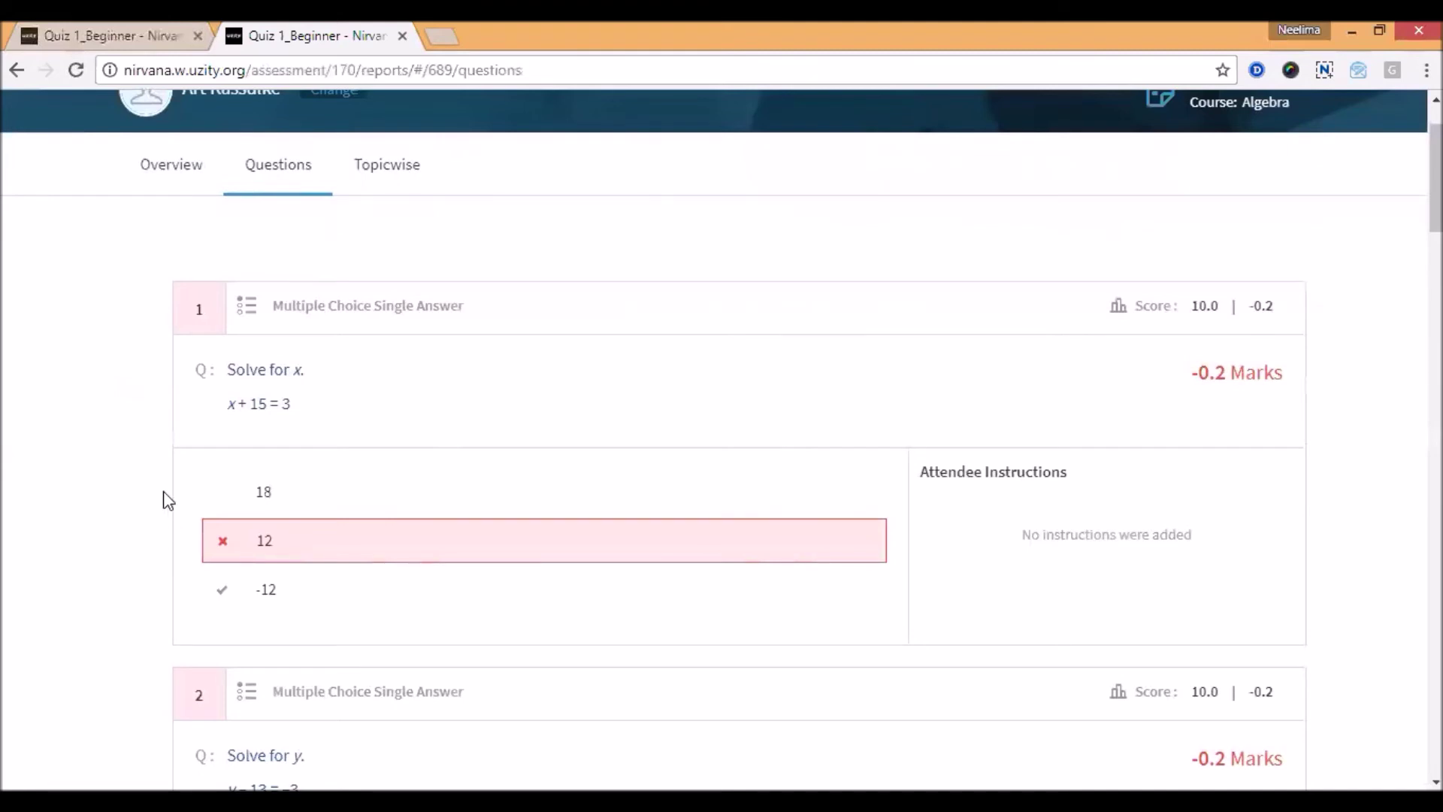
pyautogui.scroll(-18, 203, 505)
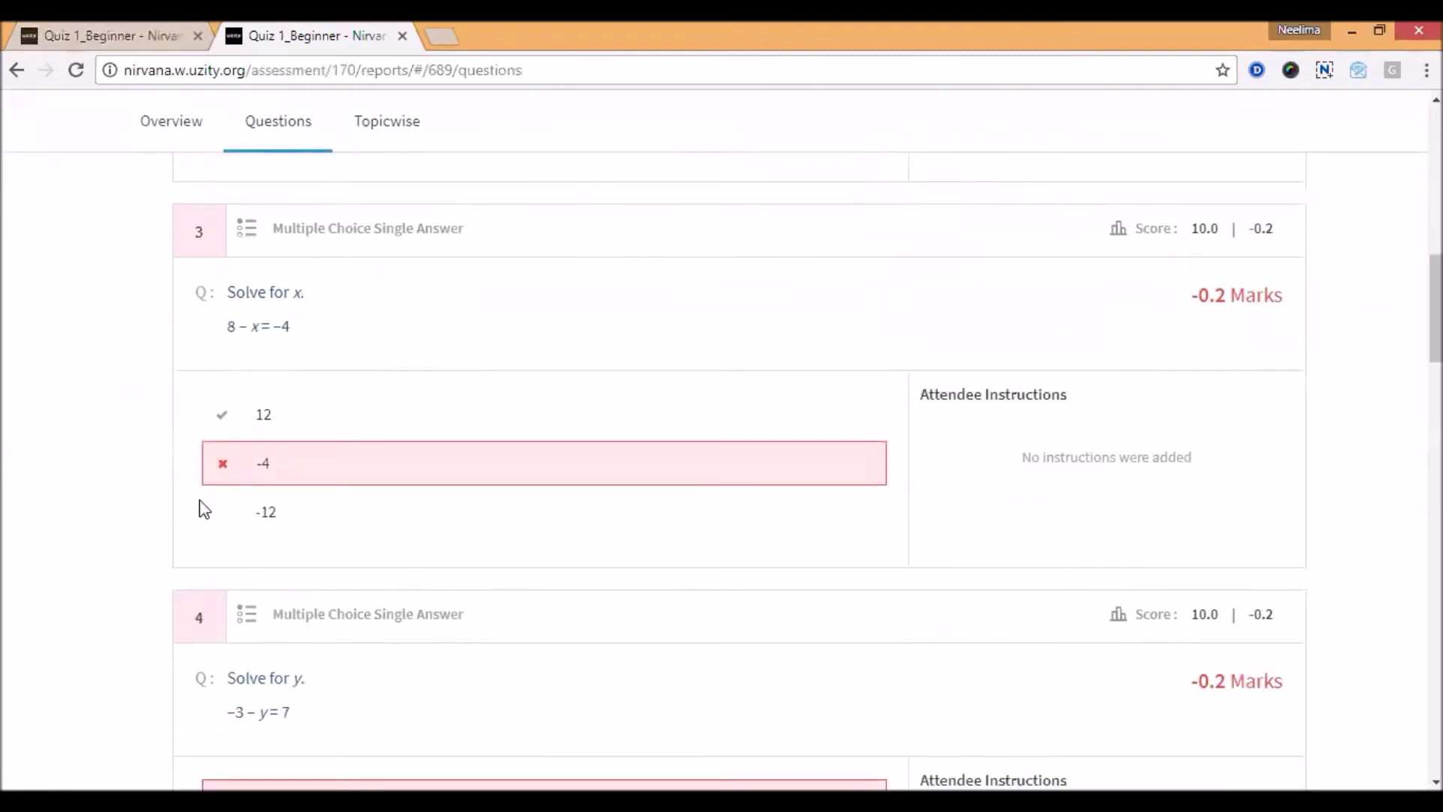
pyautogui.scroll(-7, 200, 514)
pyautogui.scroll(-4, 200, 514)
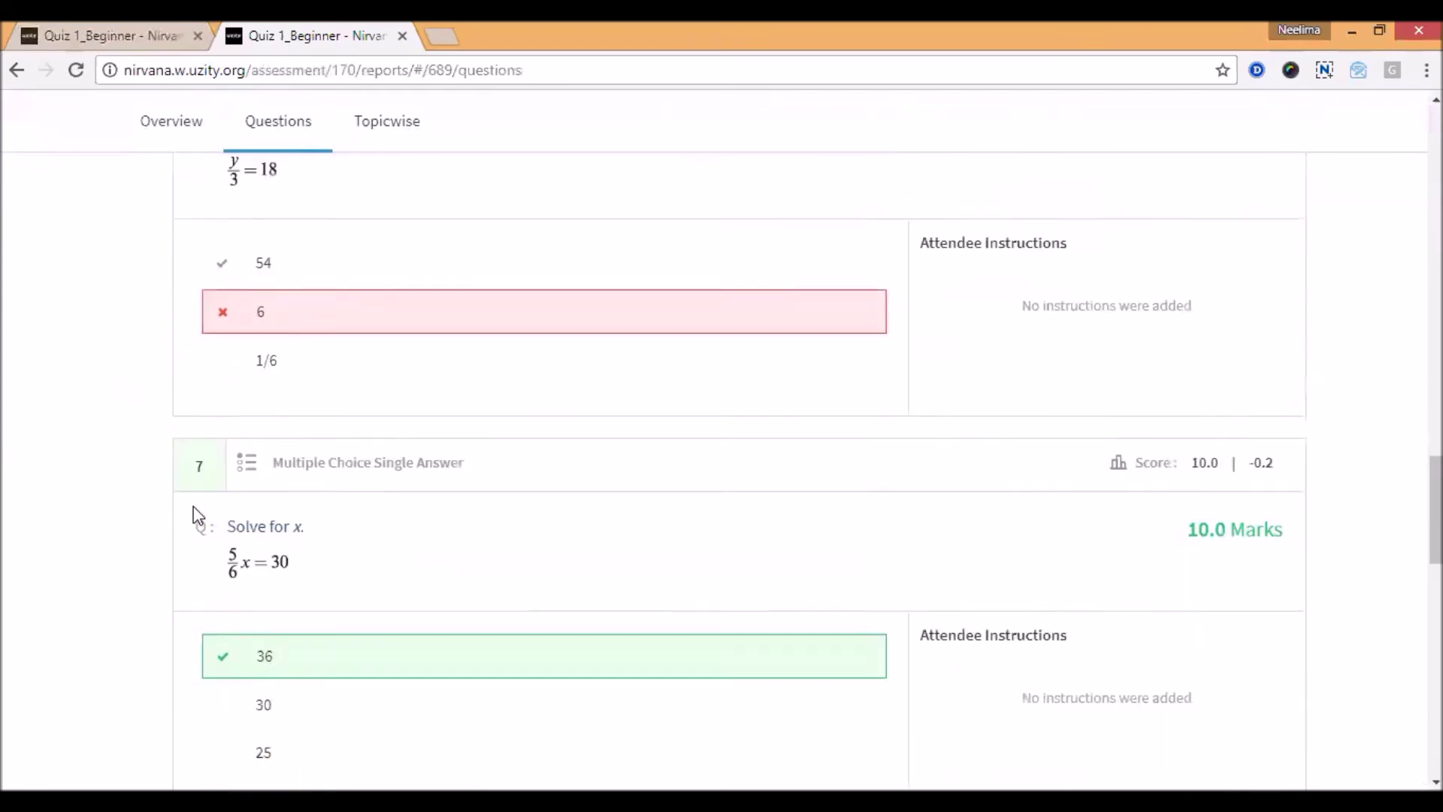
pyautogui.scroll(-1, 689, 445)
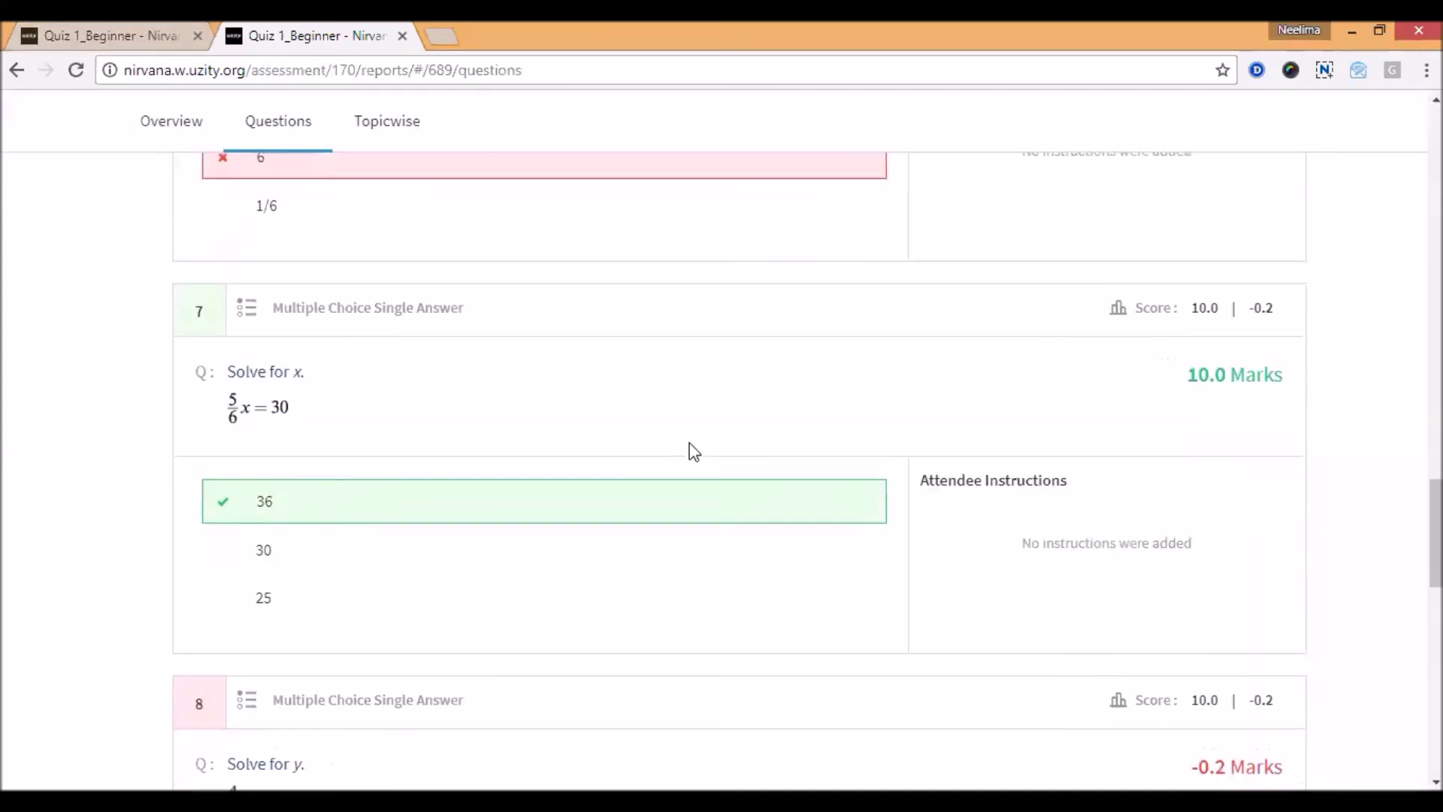
pyautogui.scroll(-2, 674, 462)
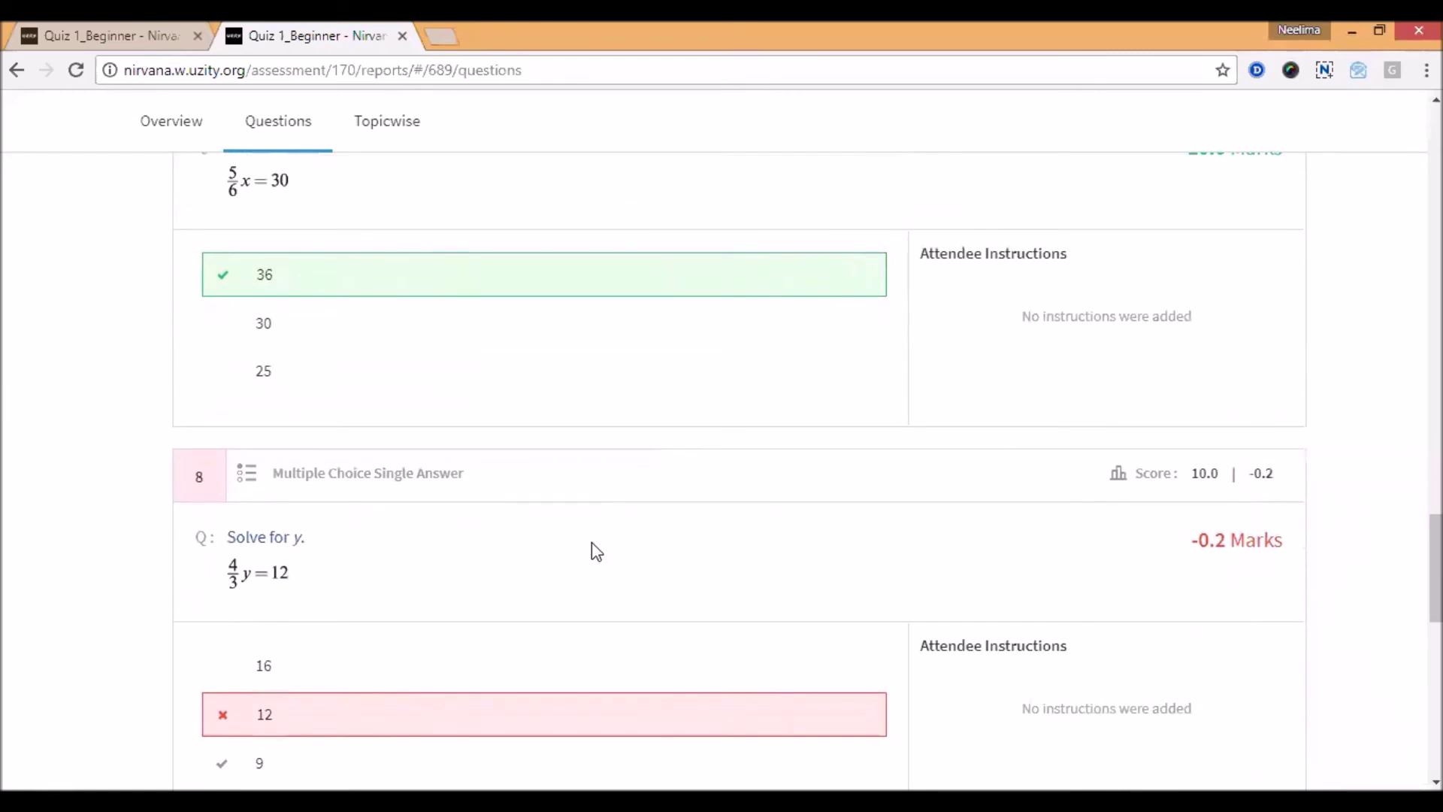
pyautogui.scroll(20, 597, 550)
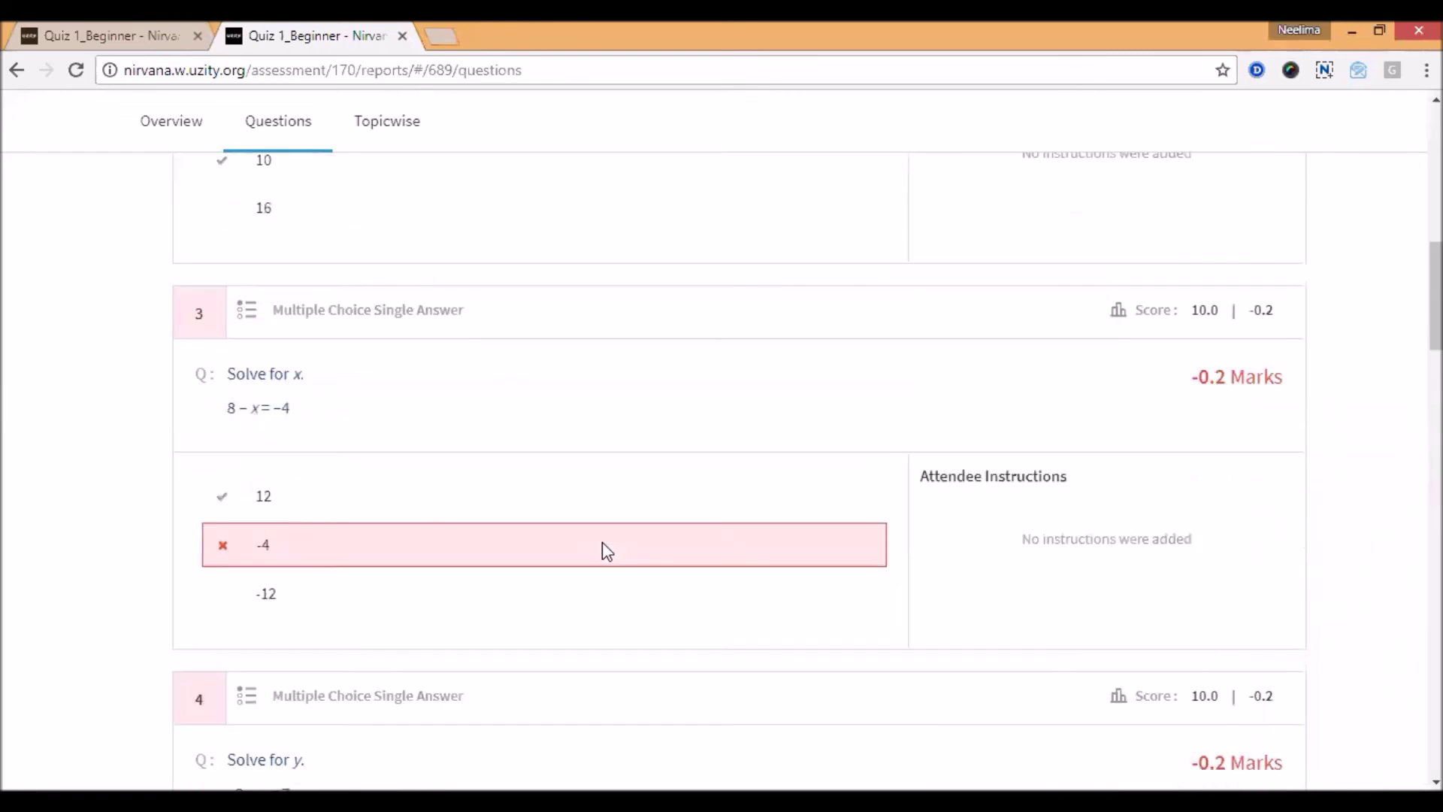
# - Review the Quiz 1_Beginner results broken down by topic
pyautogui.click(387, 121)
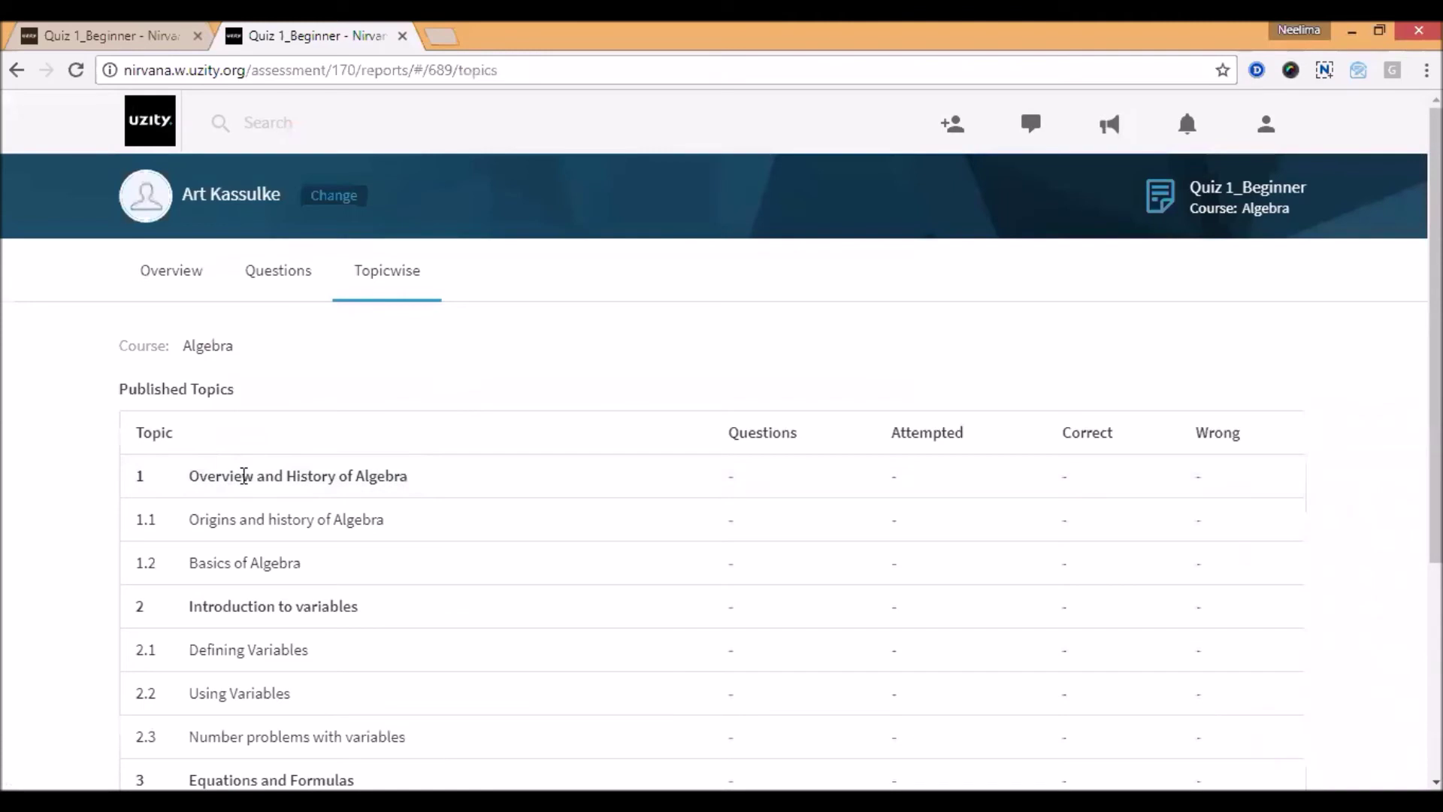
pyautogui.scroll(-1, 4, 474)
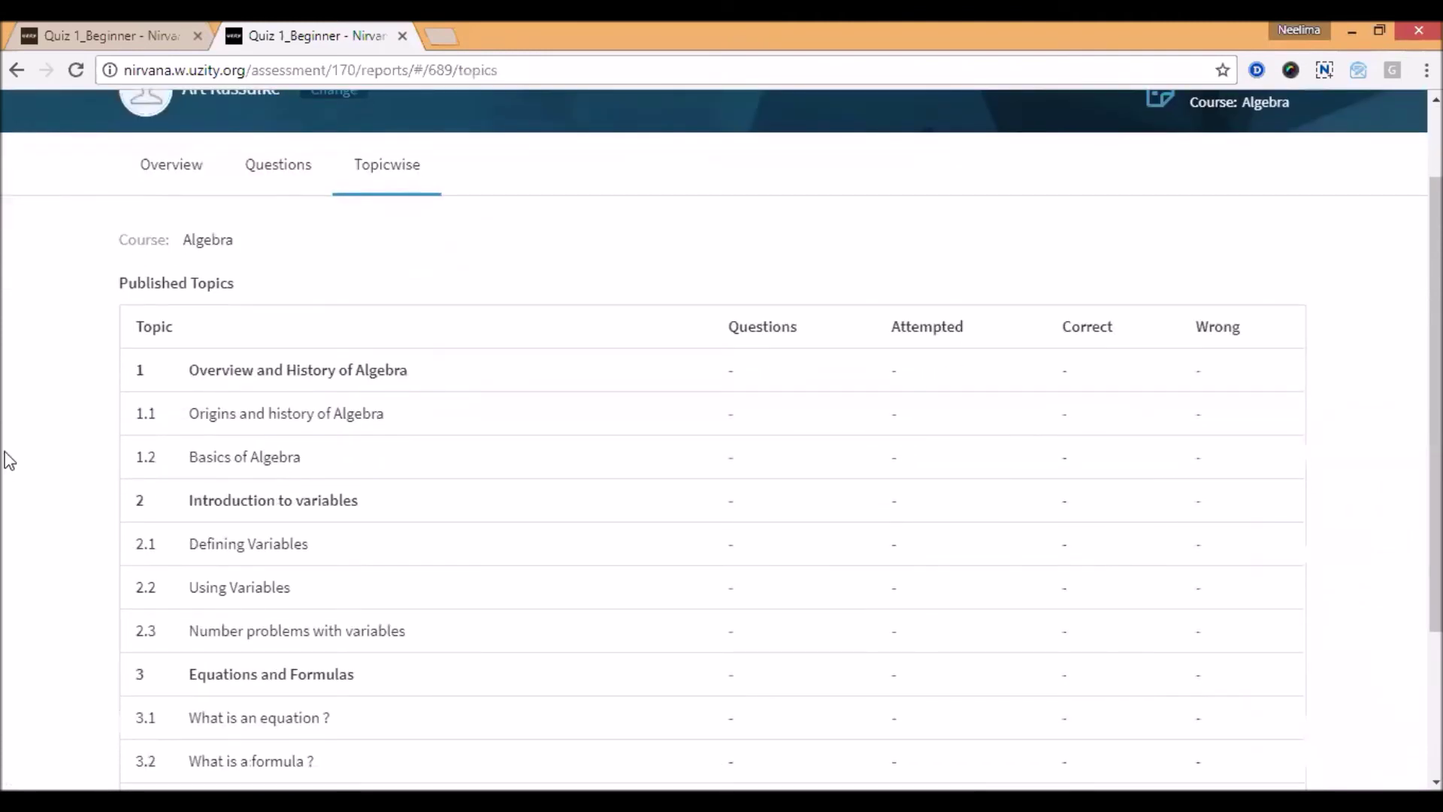
pyautogui.scroll(-3, 22, 474)
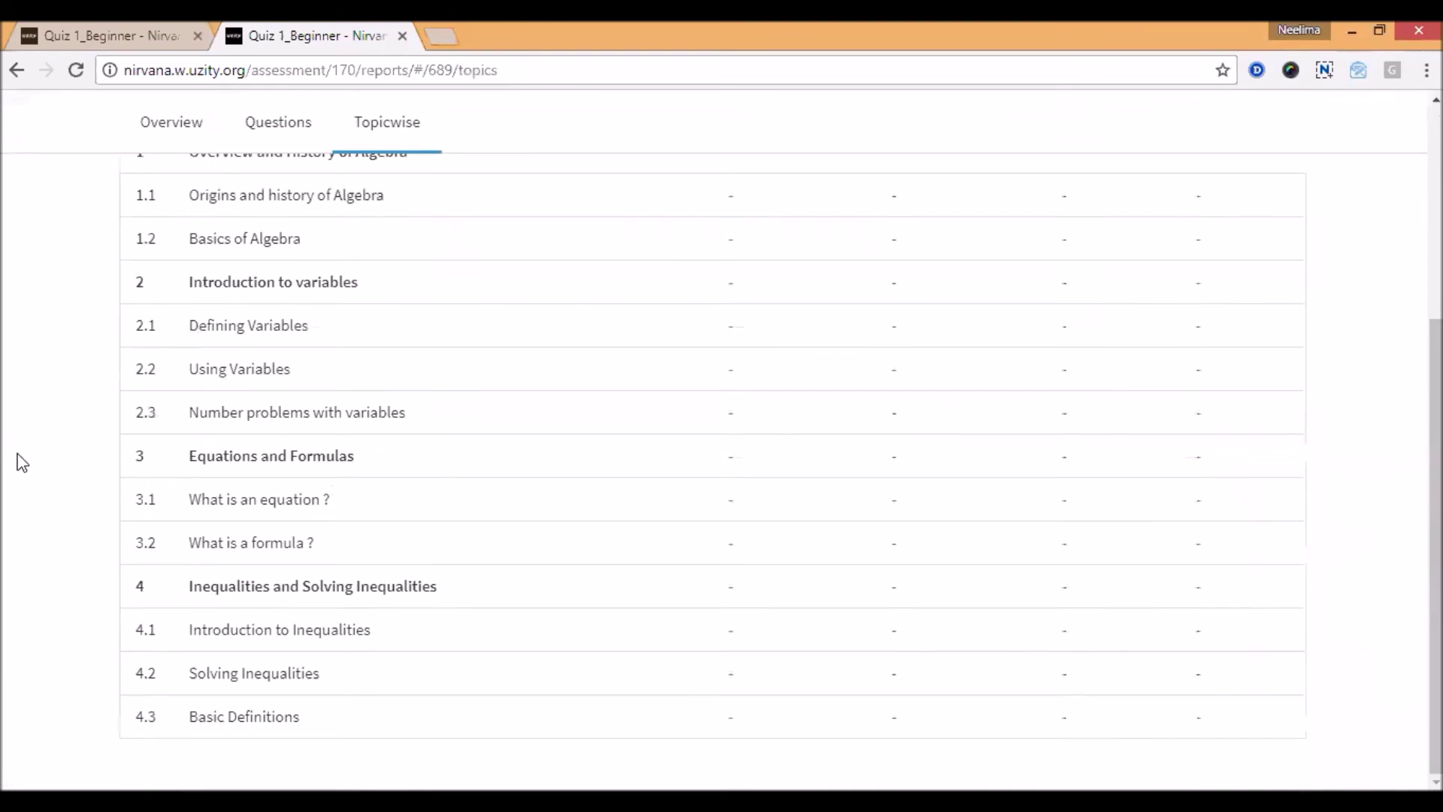
pyautogui.scroll(4, 22, 466)
pyautogui.scroll(1, 24, 461)
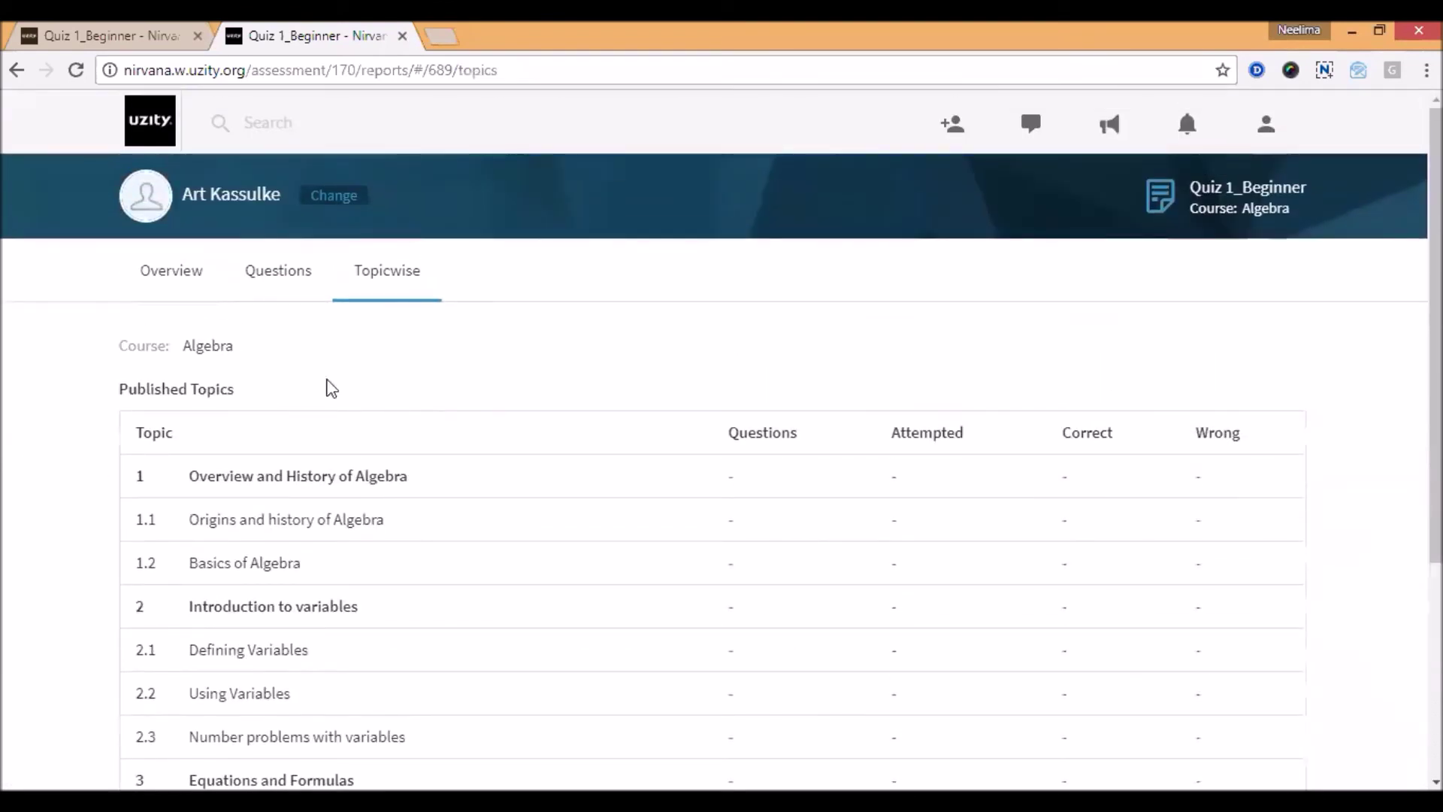
# - Return to the organisation home and open the Algebra course from the Courses list
pyautogui.click(170, 129)
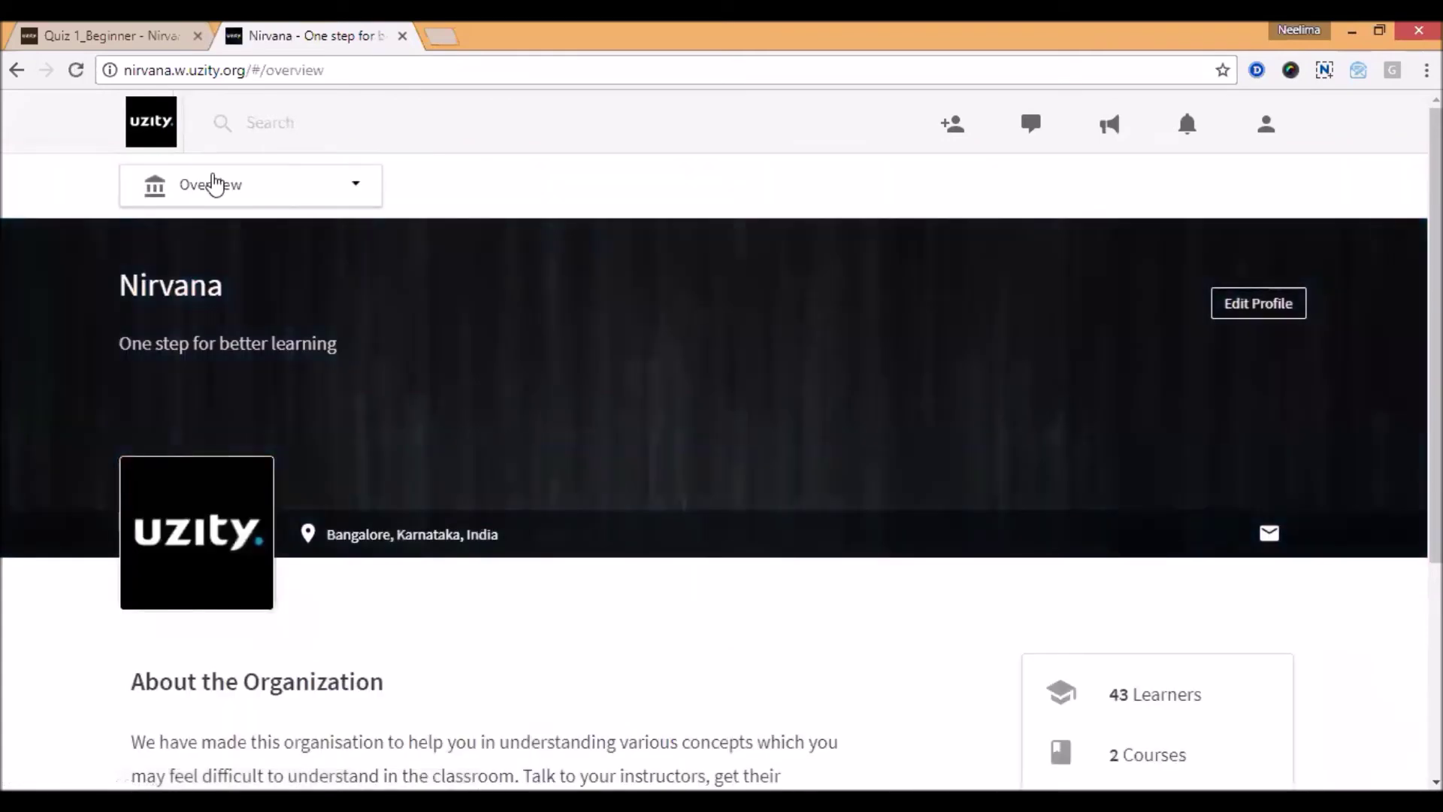
pyautogui.click(214, 184)
pyautogui.click(216, 449)
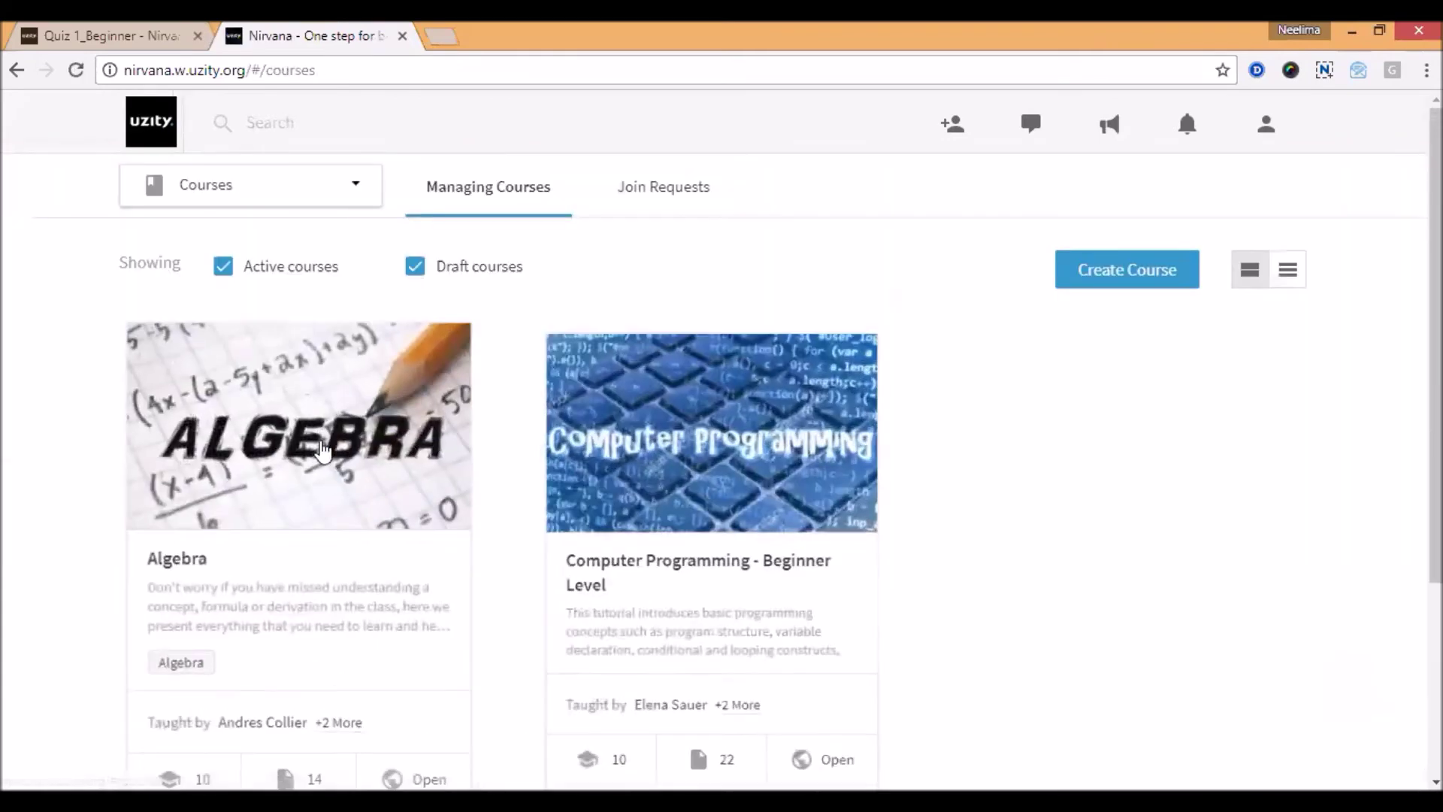
pyautogui.click(319, 430)
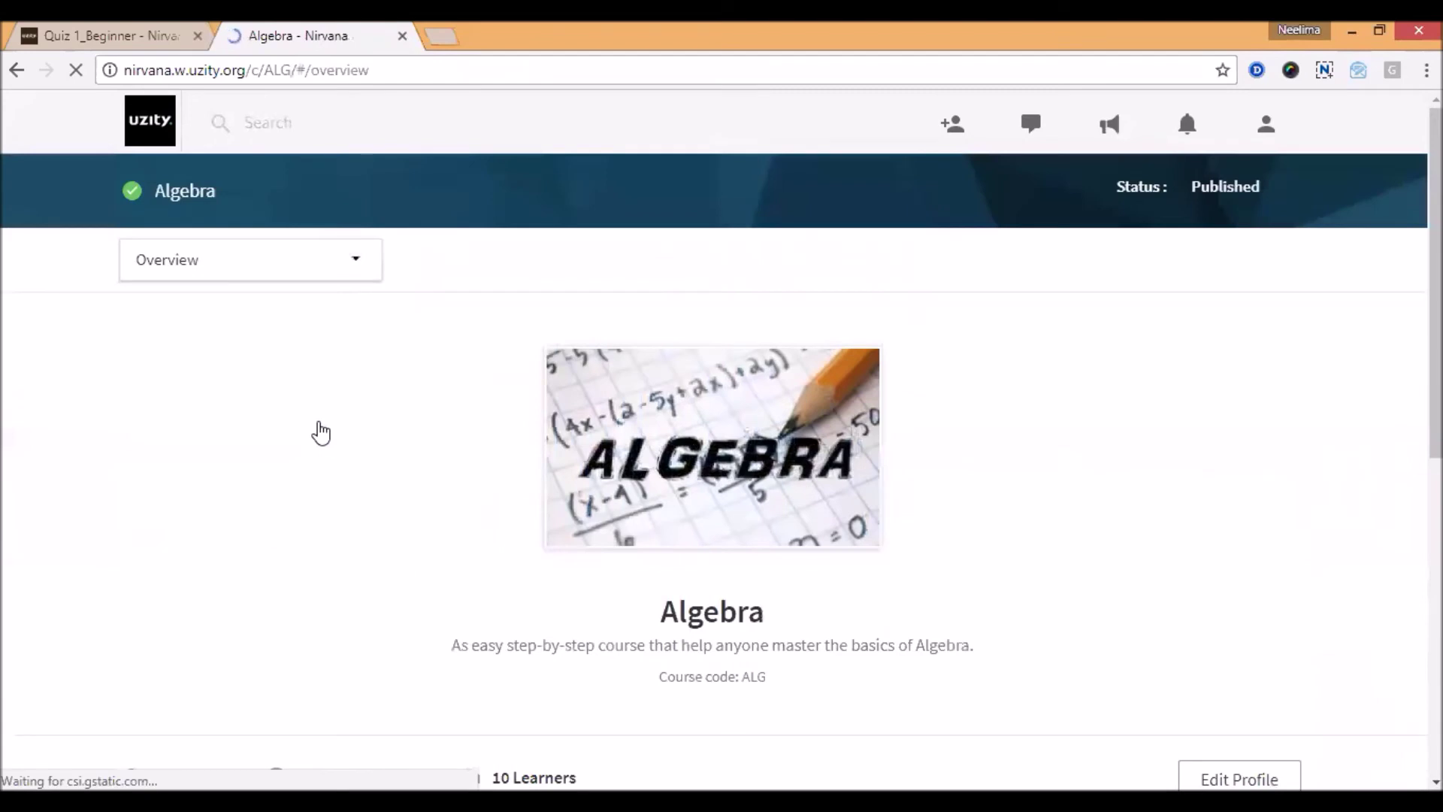
# - Go to Algebra's assessments and view Draft, Scheduled, Evaluation, Closed and Archived before returning to Live
pyautogui.click(251, 258)
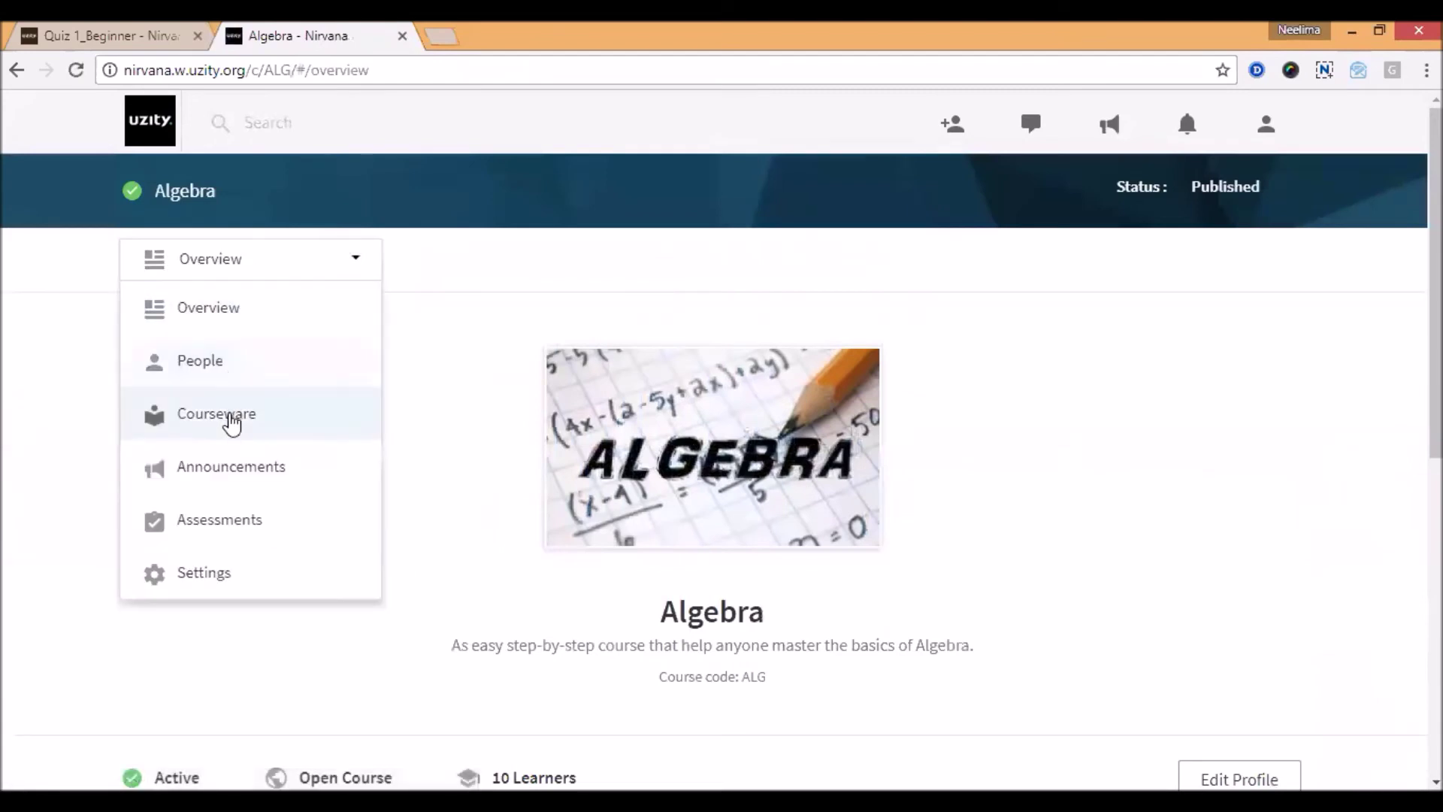
pyautogui.click(234, 519)
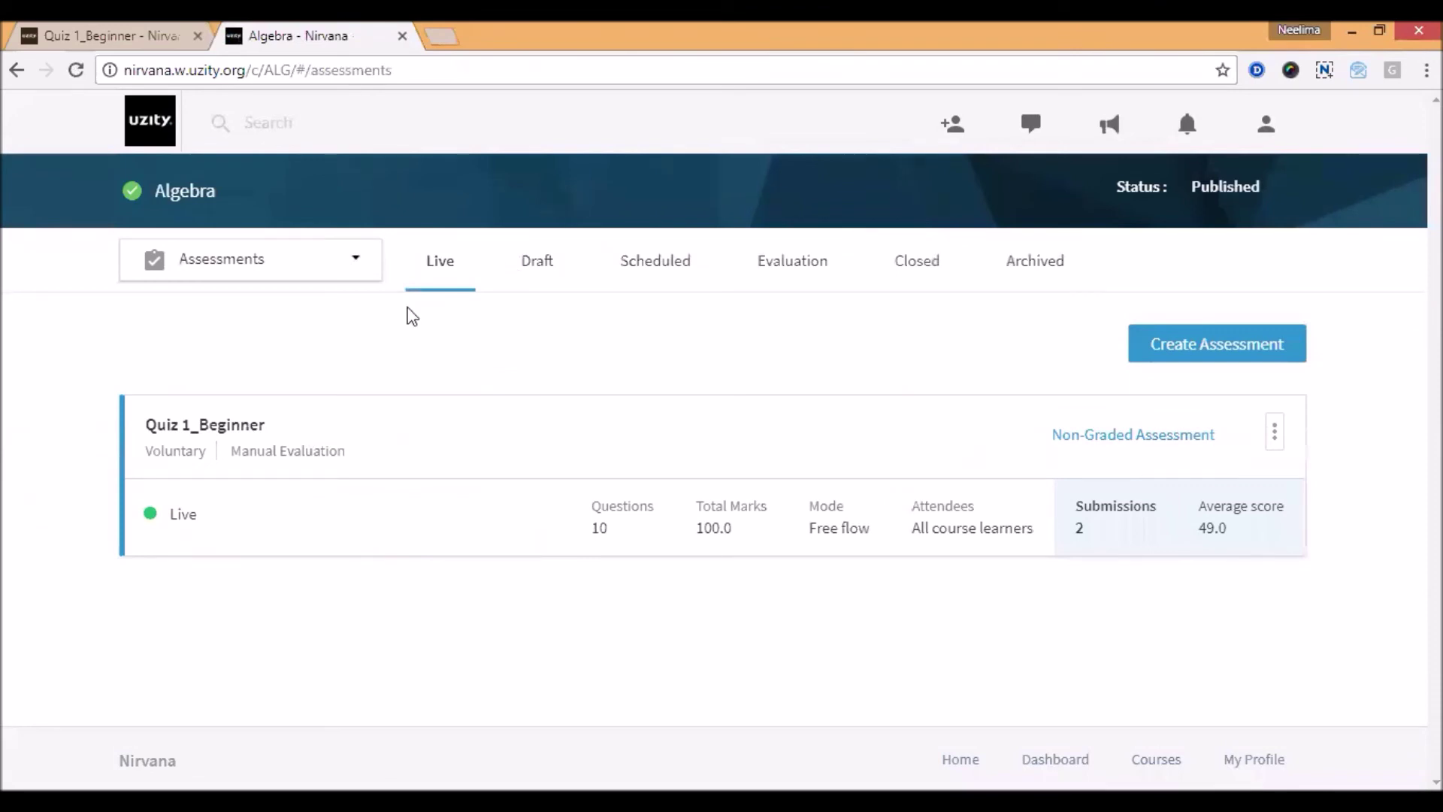
pyautogui.click(540, 272)
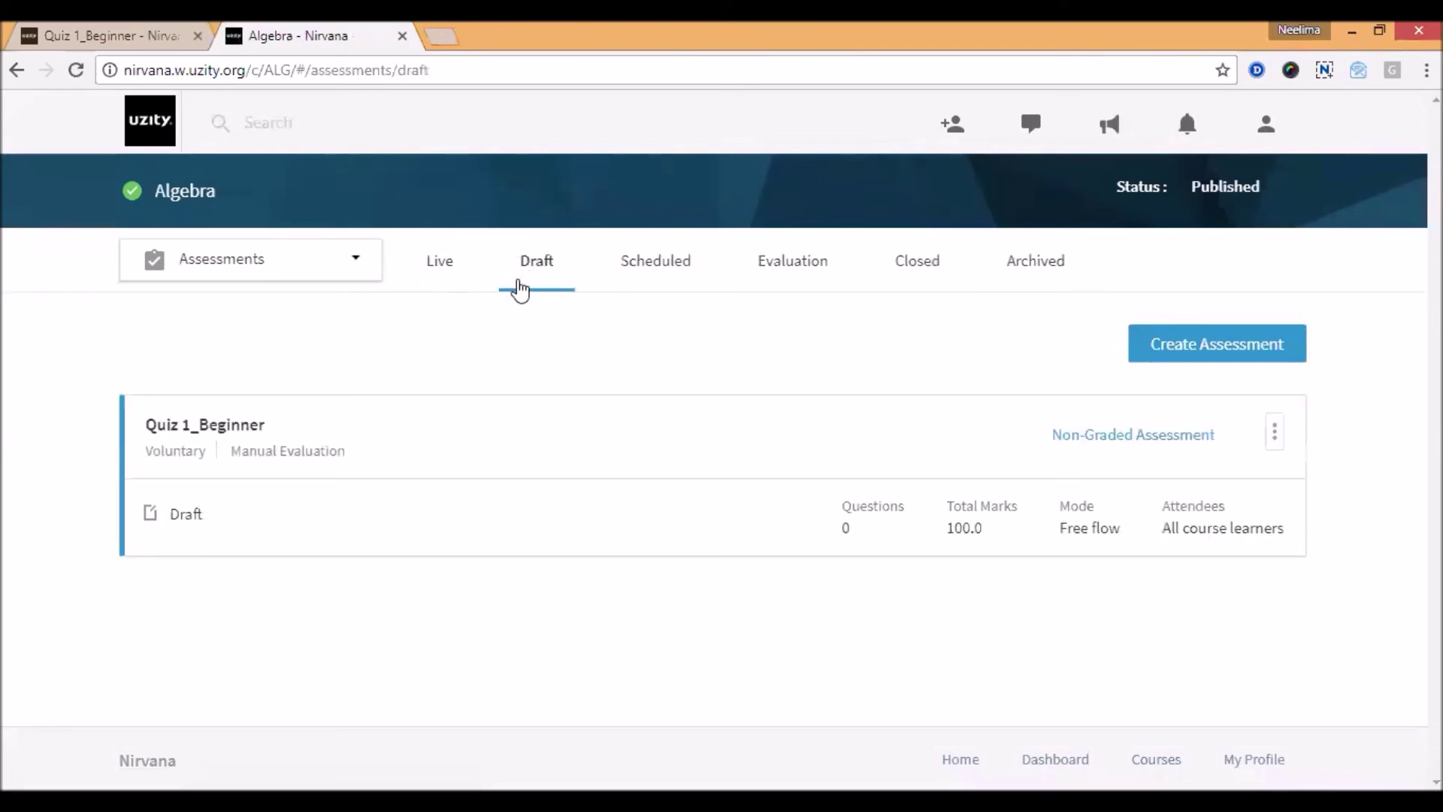
pyautogui.moveTo(691, 270); pyautogui.dragTo(682, 271)
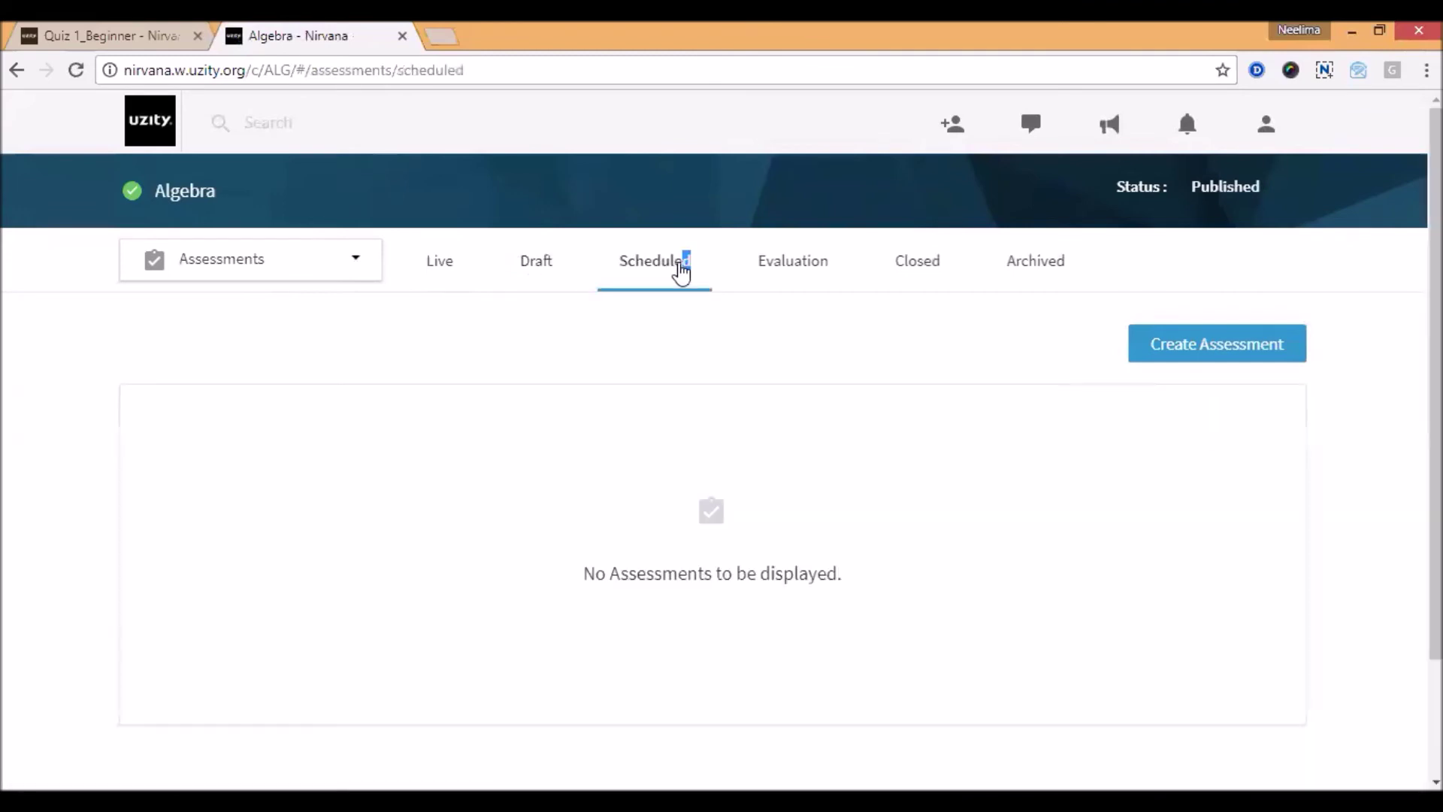
pyautogui.click(658, 368)
pyautogui.click(824, 271)
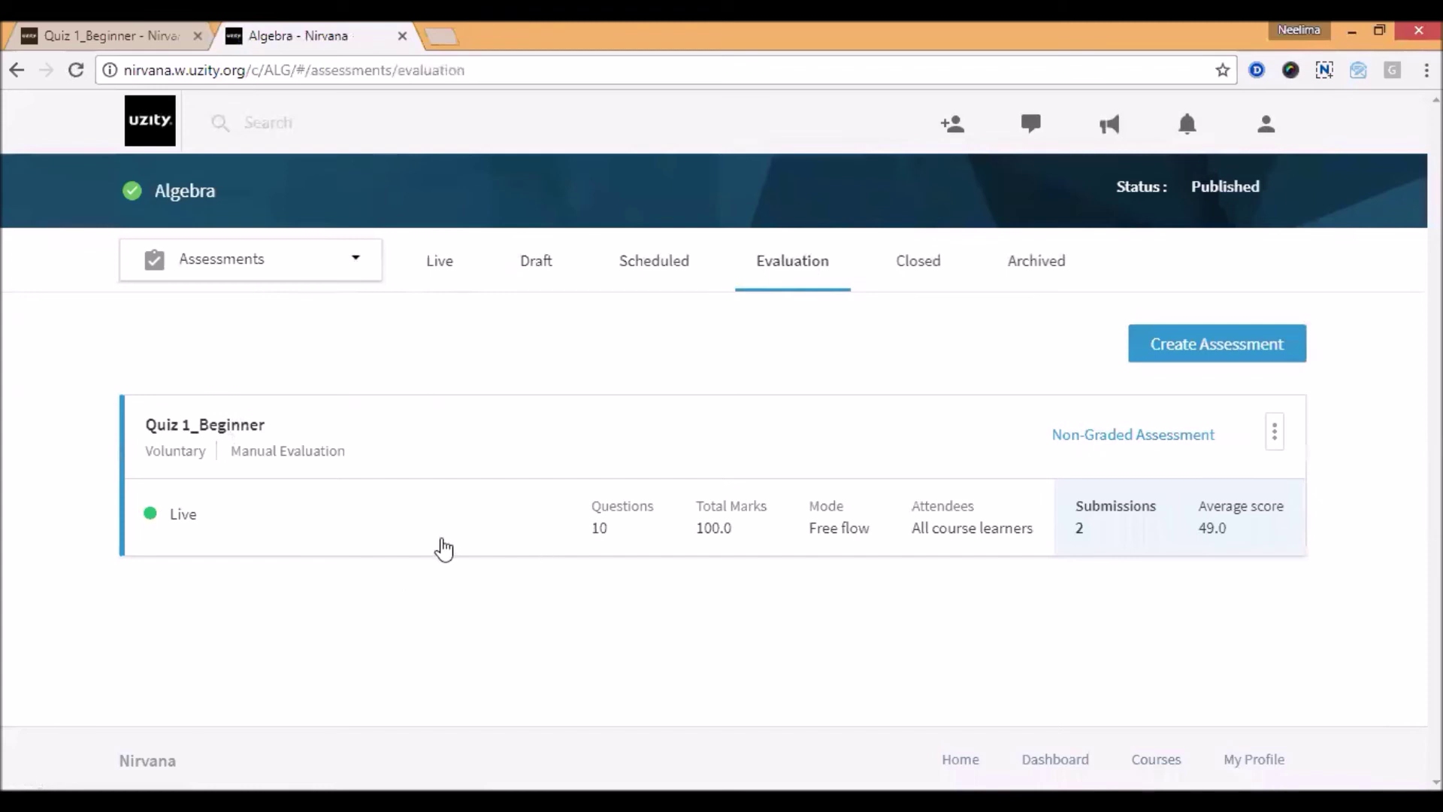
pyautogui.click(894, 286)
pyautogui.click(1035, 285)
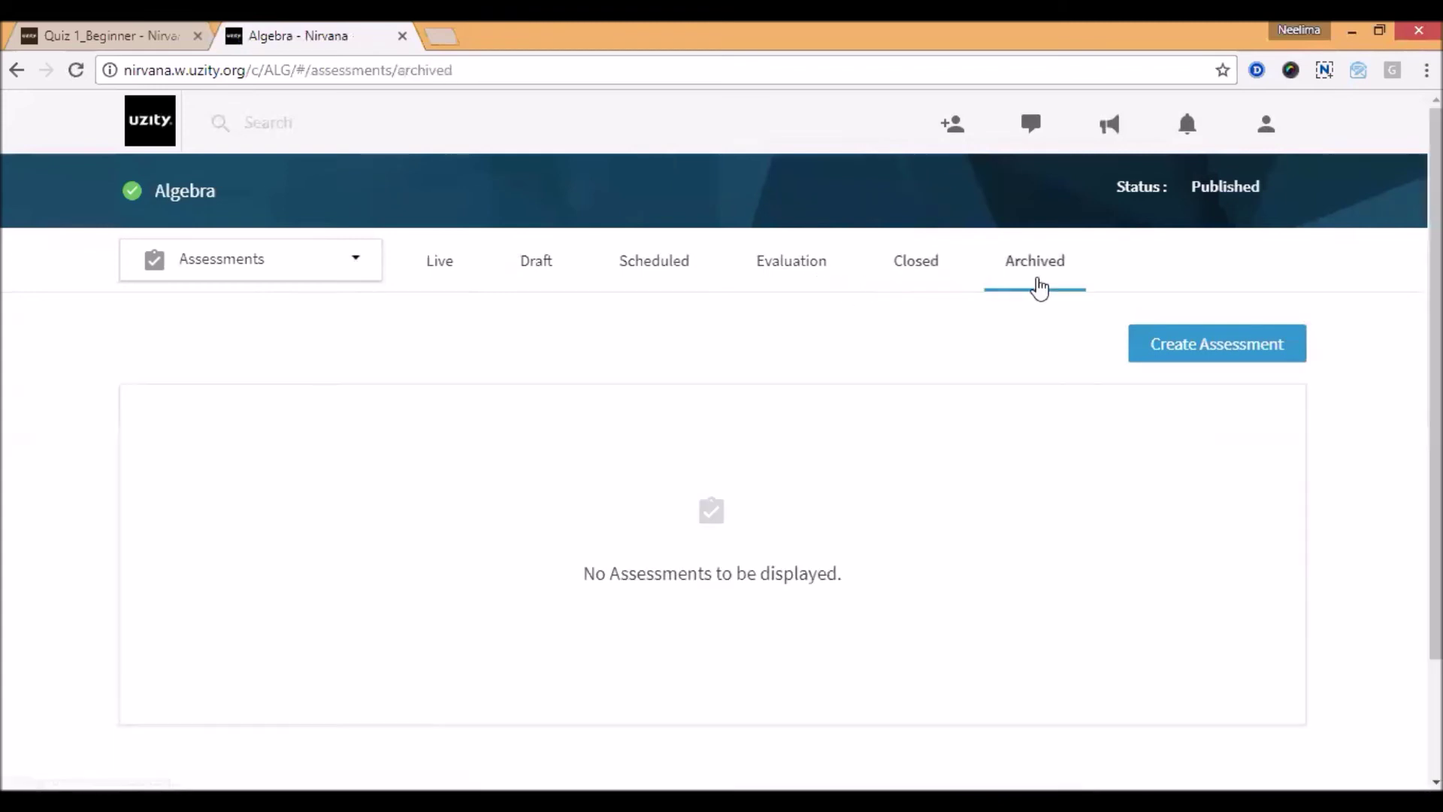
pyautogui.click(412, 278)
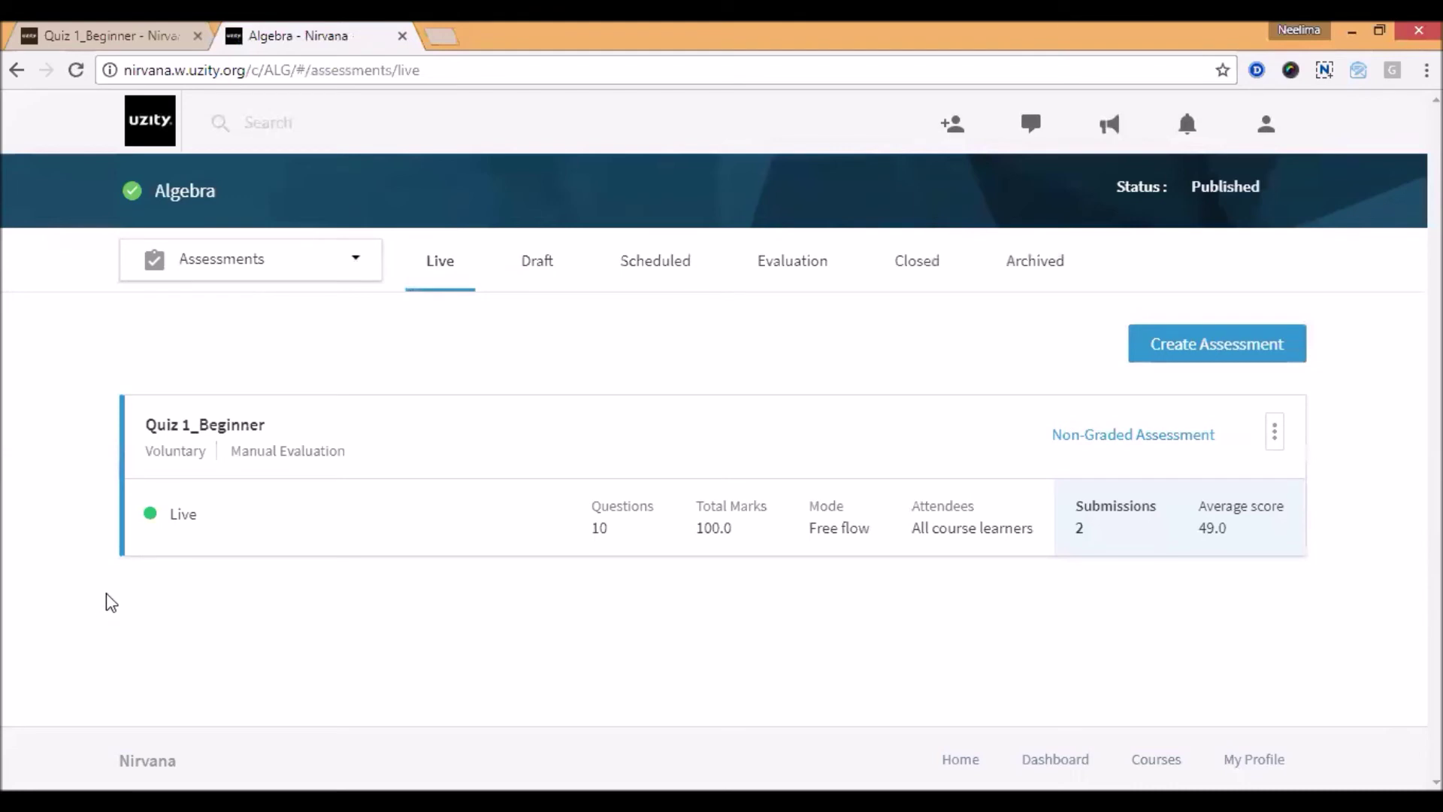
pyautogui.click(272, 265)
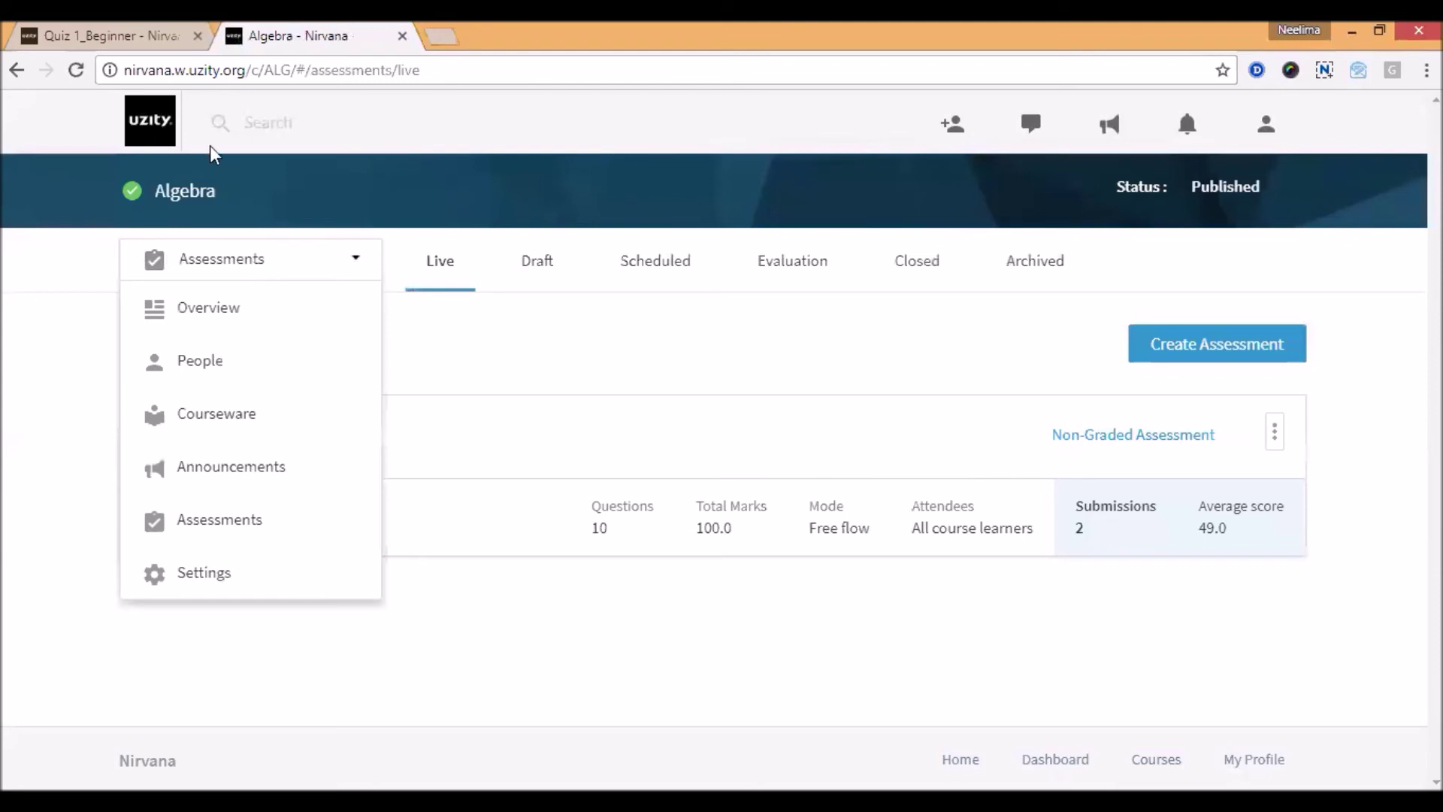
# - Open the organization's announcements and read the announcement to the admins
pyautogui.click(160, 146)
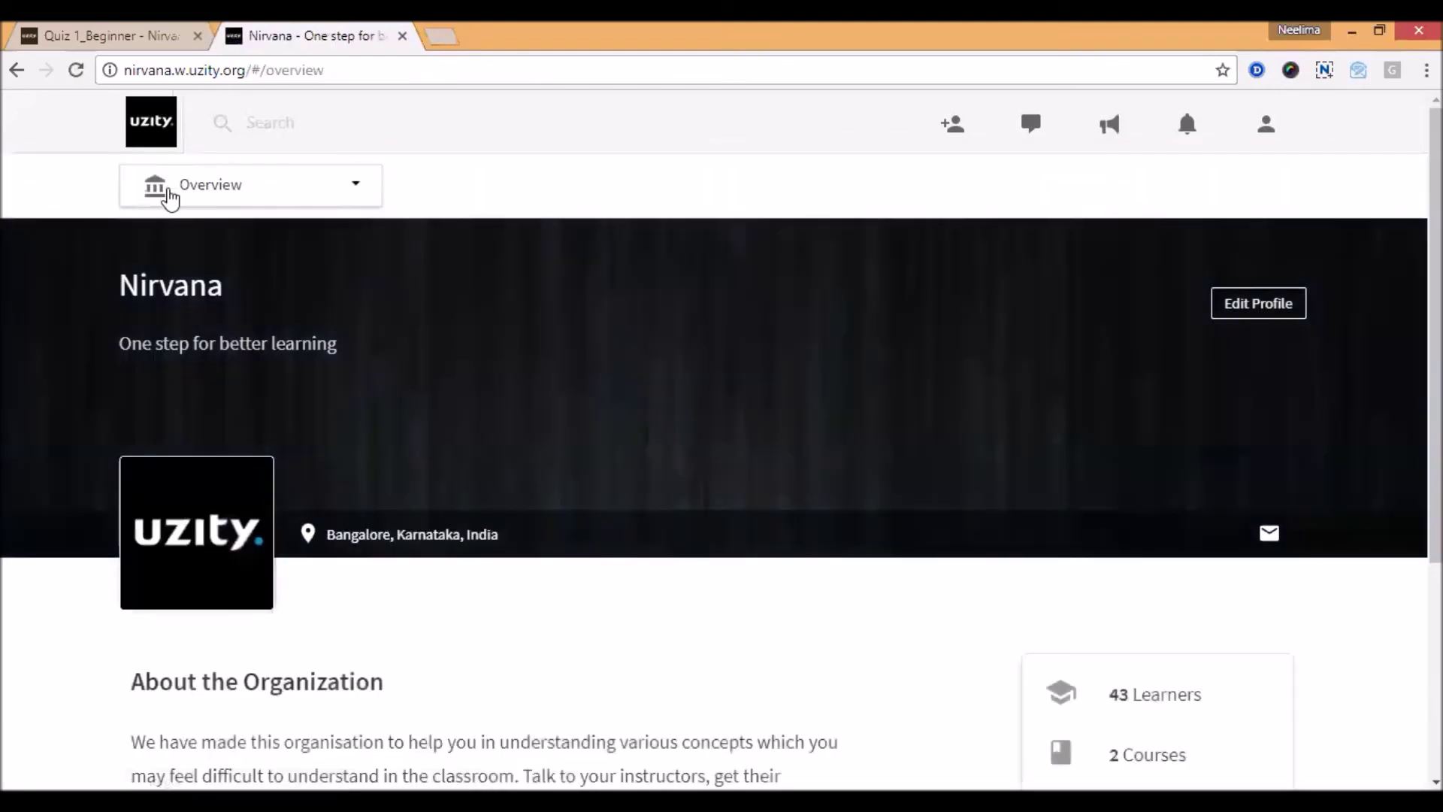
pyautogui.click(169, 192)
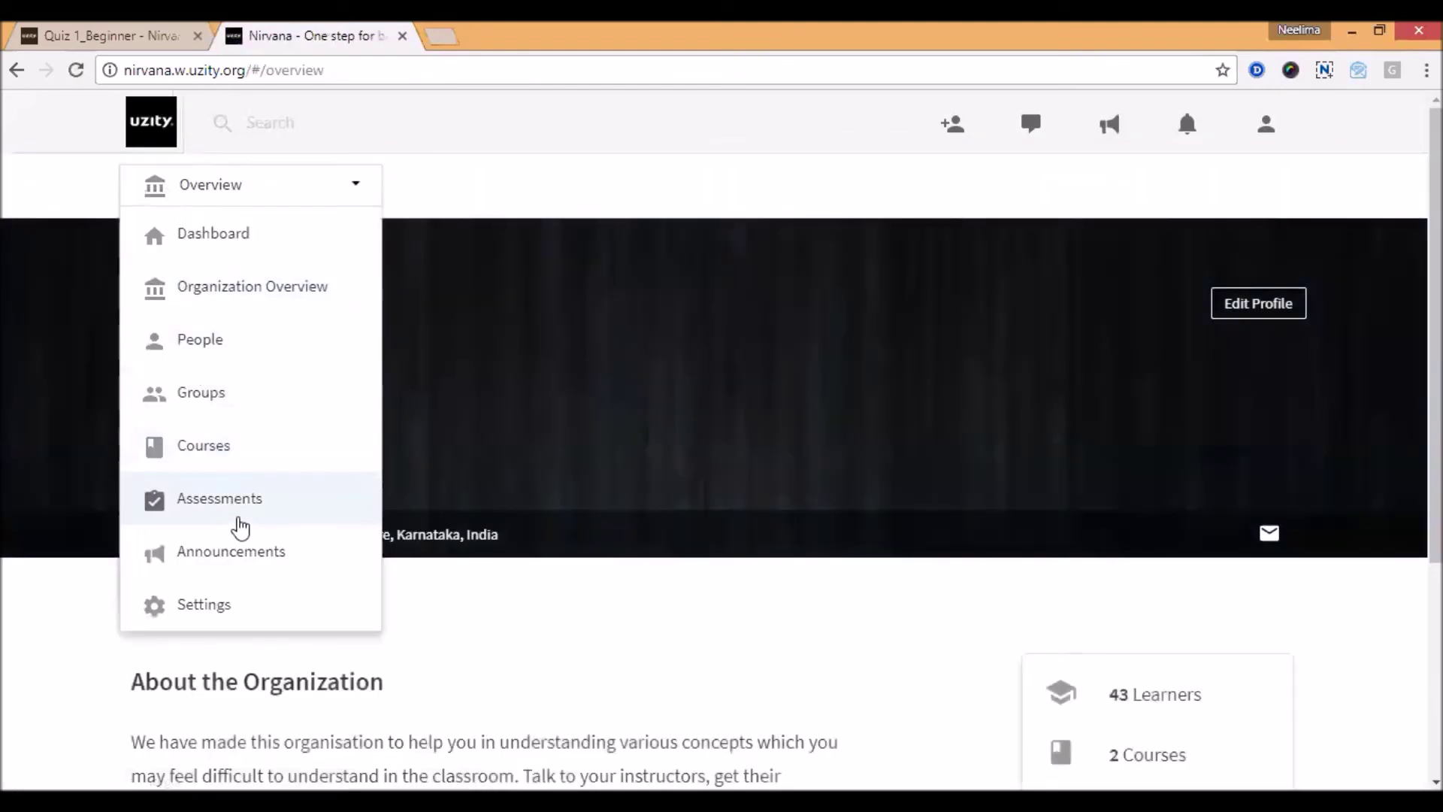
pyautogui.click(250, 552)
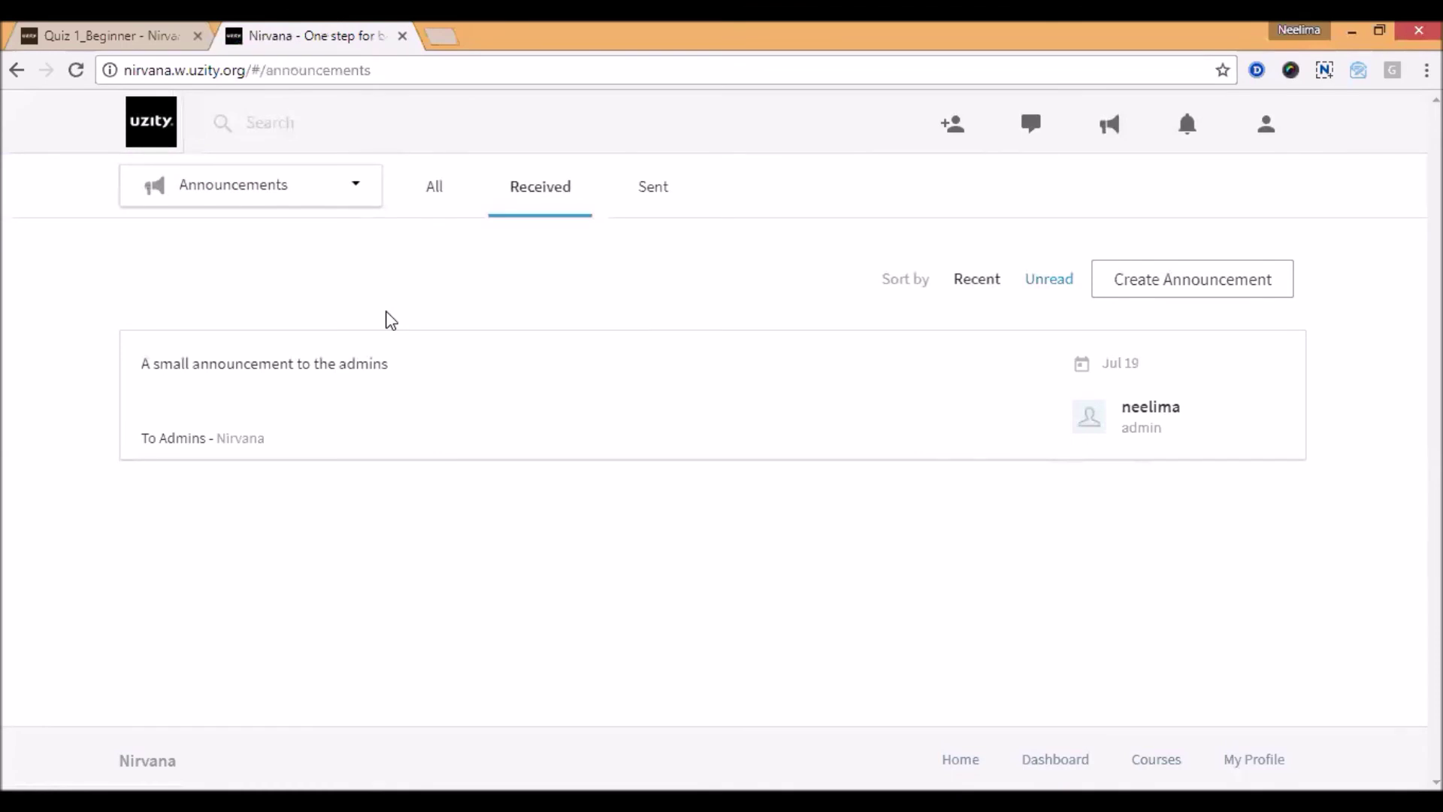
pyautogui.click(322, 380)
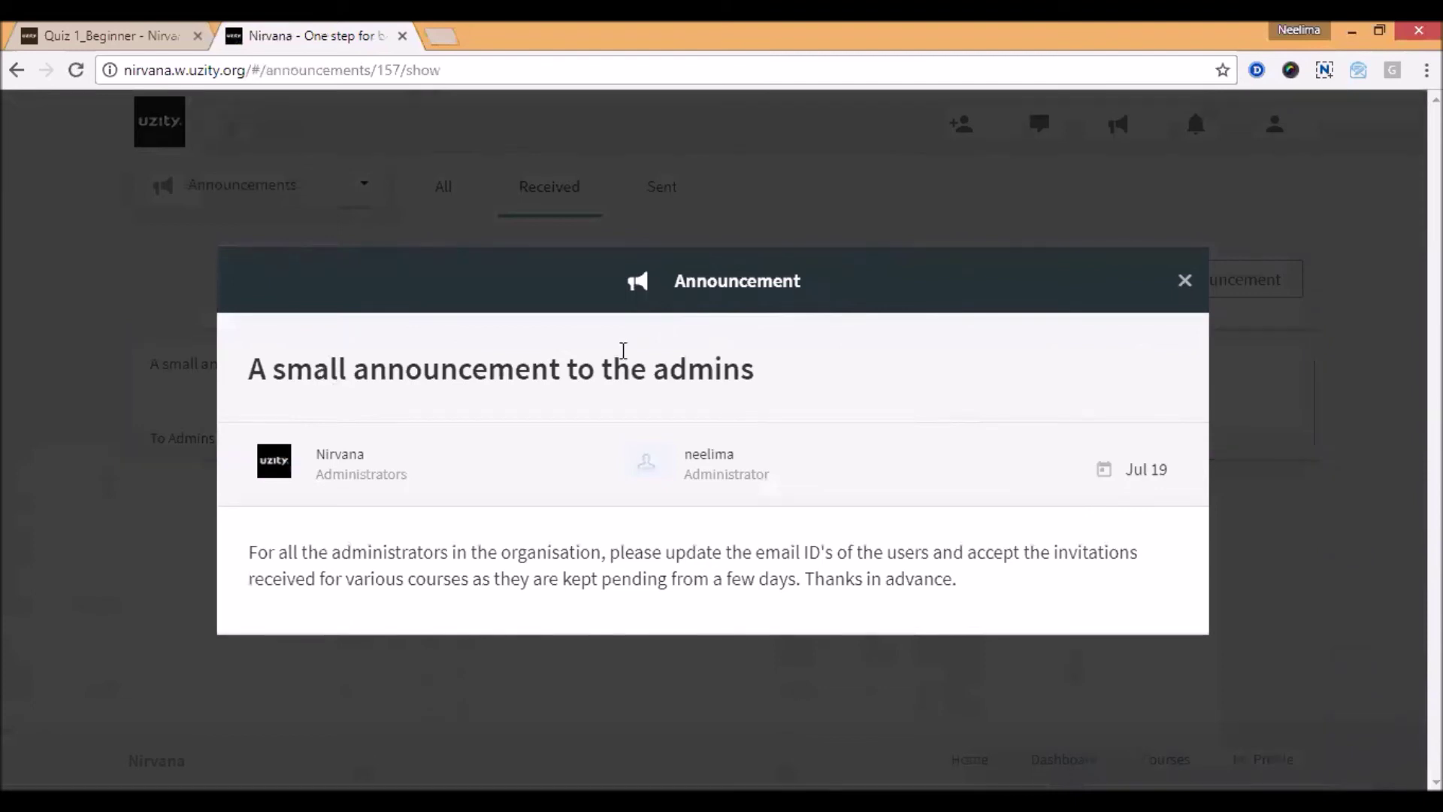
pyautogui.click(1184, 281)
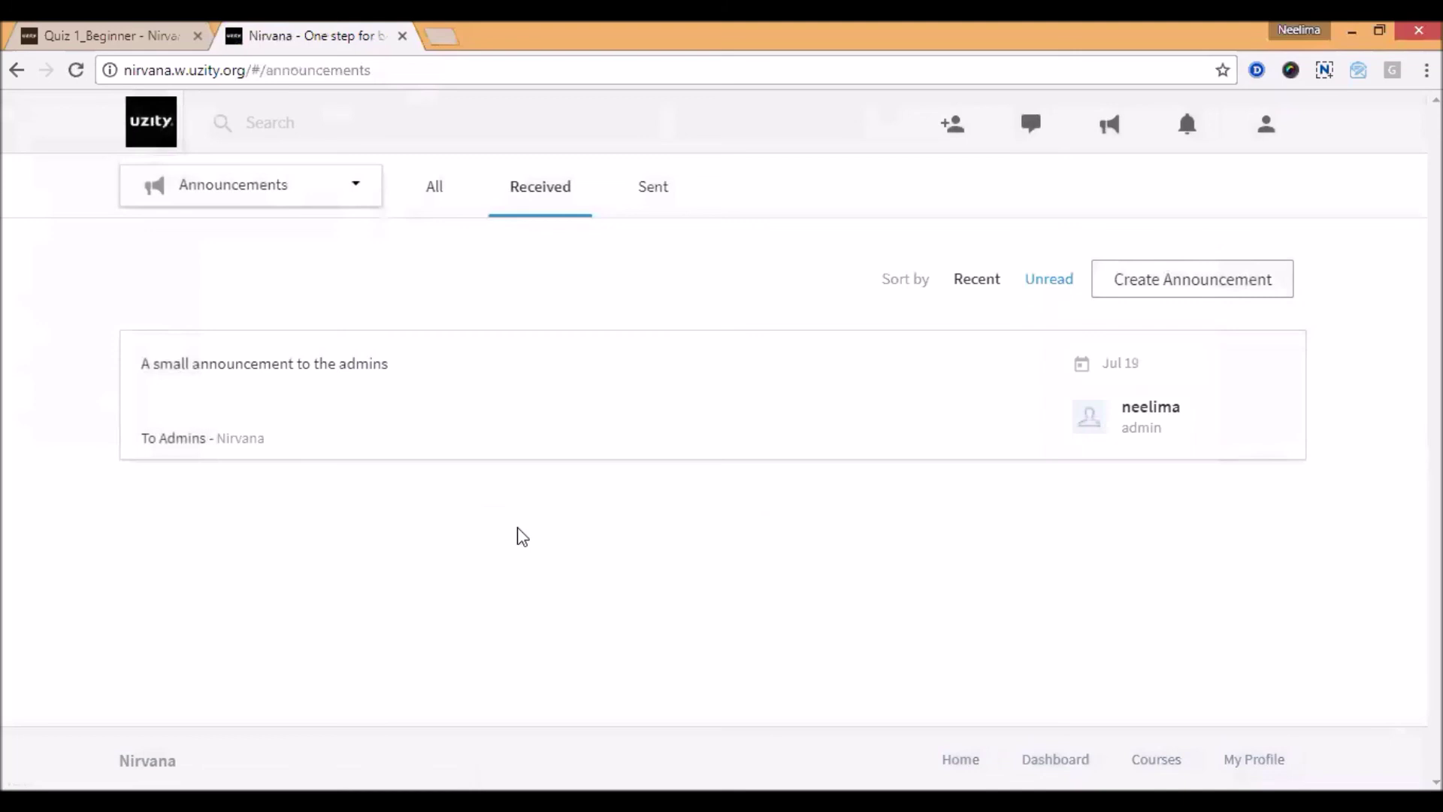
# - Check the Sent announcements, then go back to the Nirvana organization overview
pyautogui.click(648, 203)
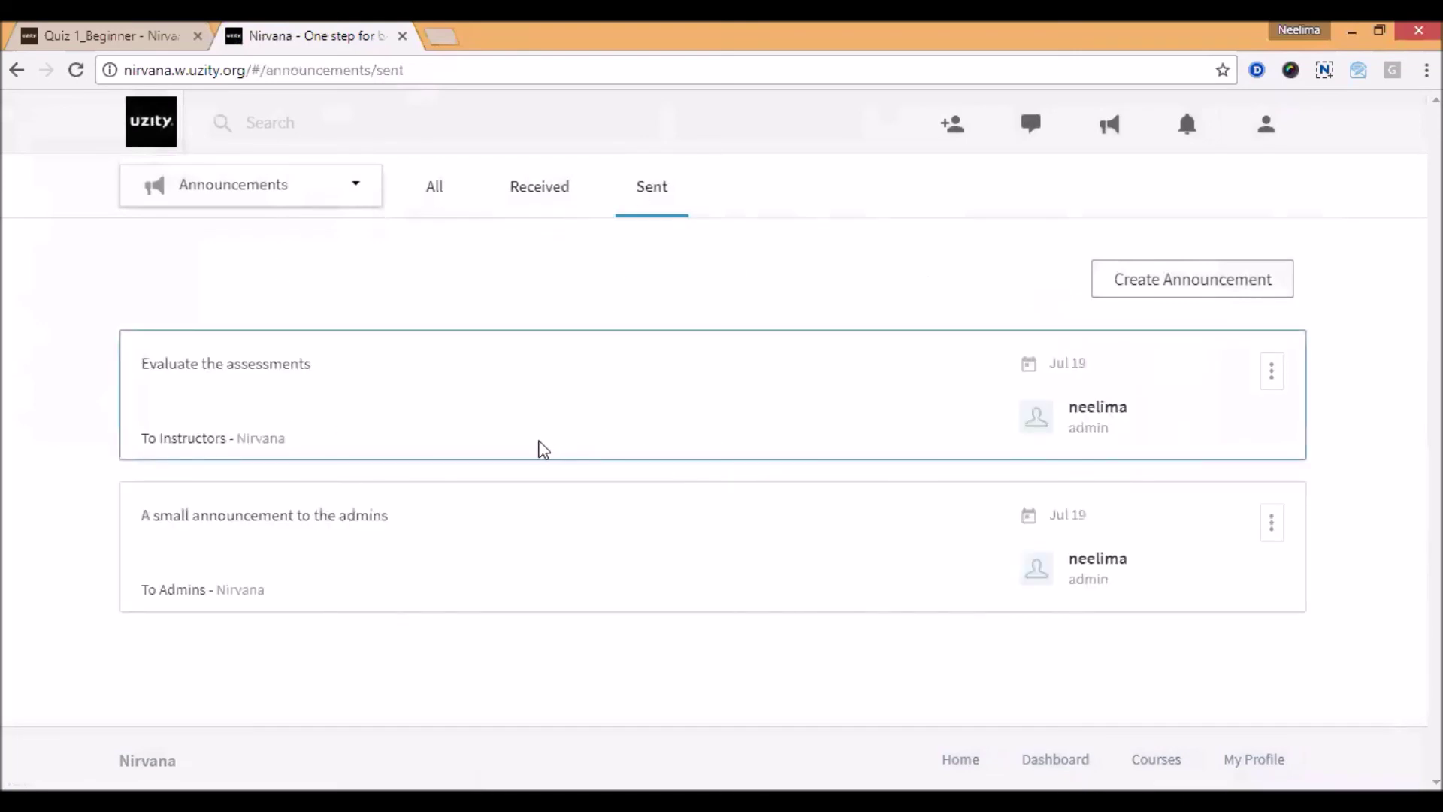
pyautogui.click(150, 132)
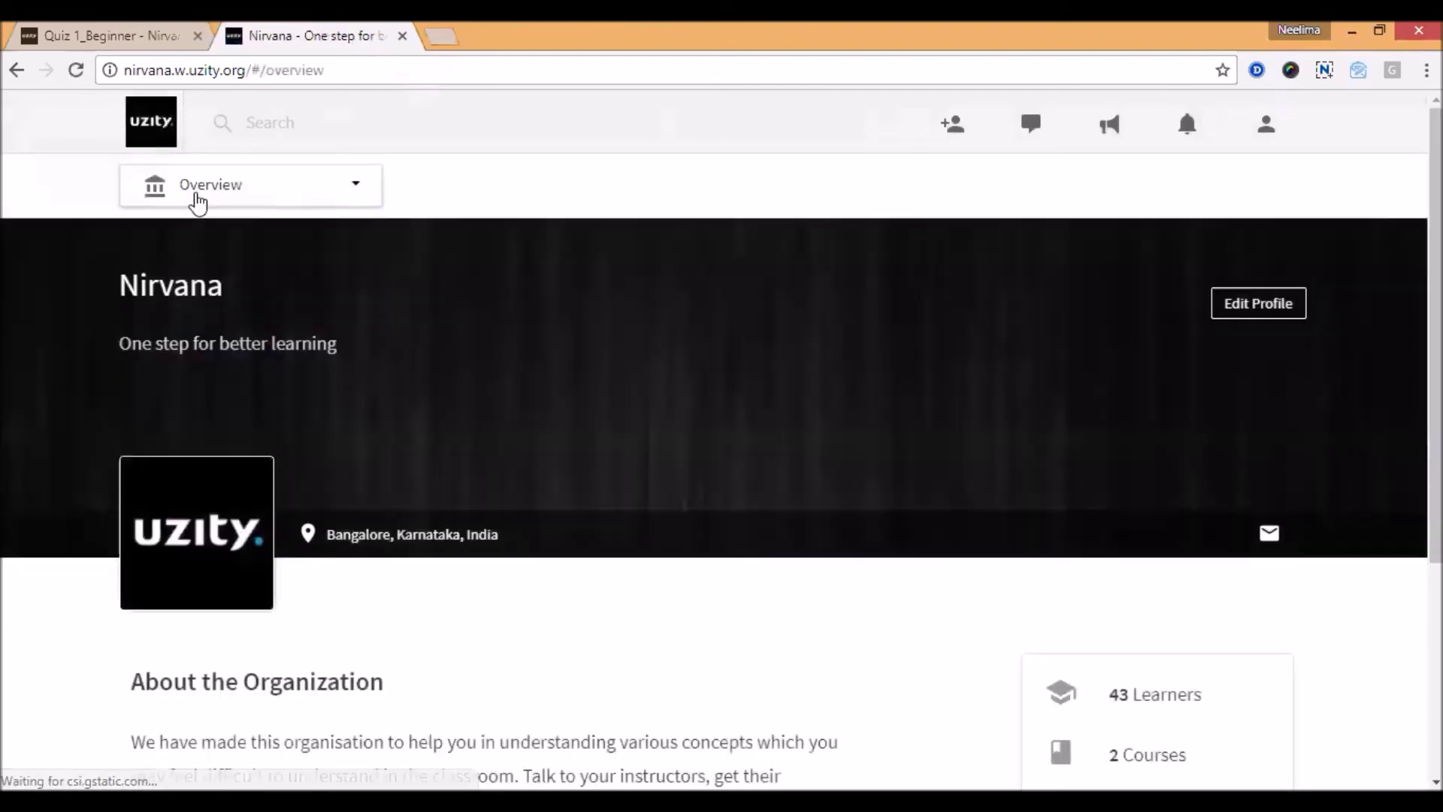
pyautogui.click(197, 197)
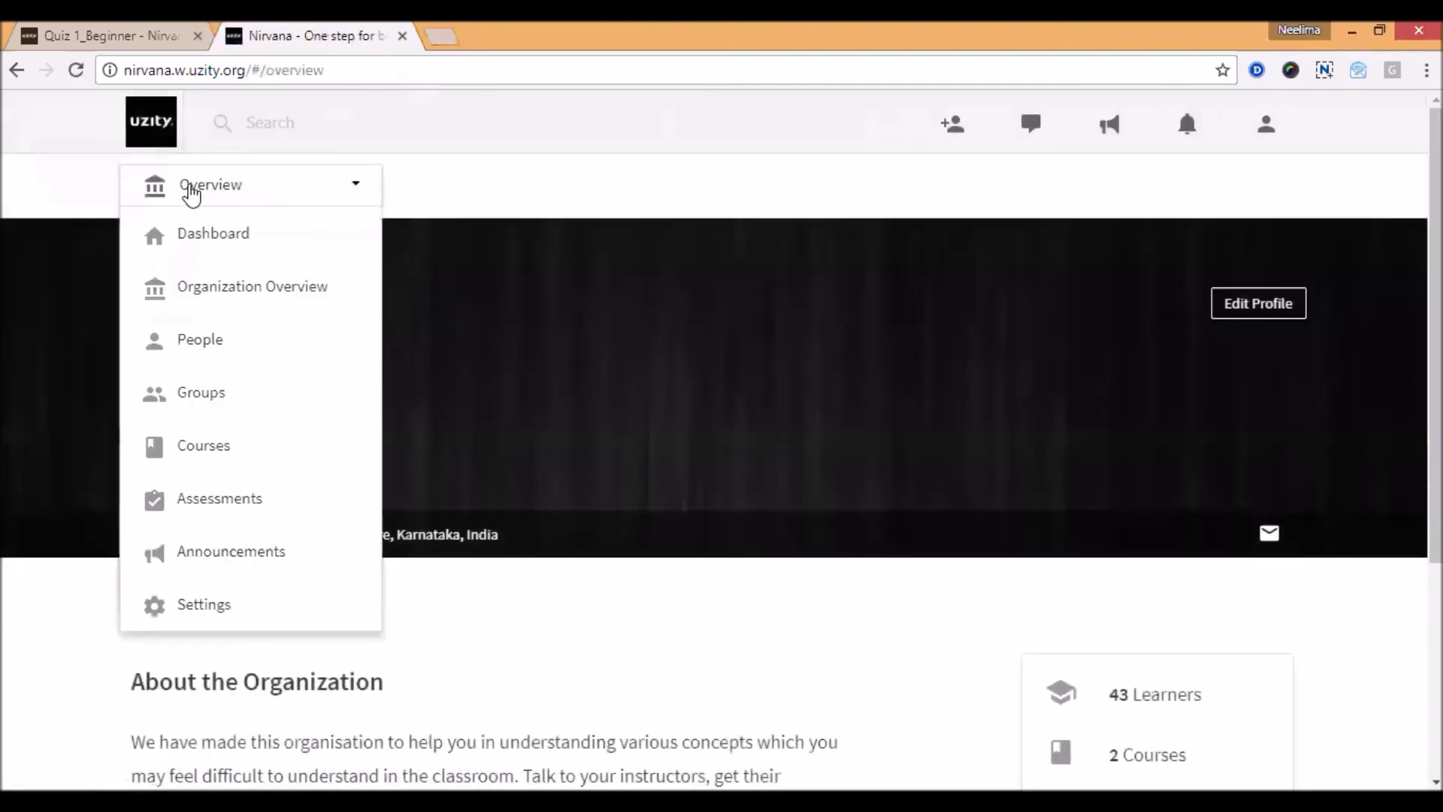
# - Close the organization sections menu, scroll the overview, and open the profile menu
pyautogui.click(8, 642)
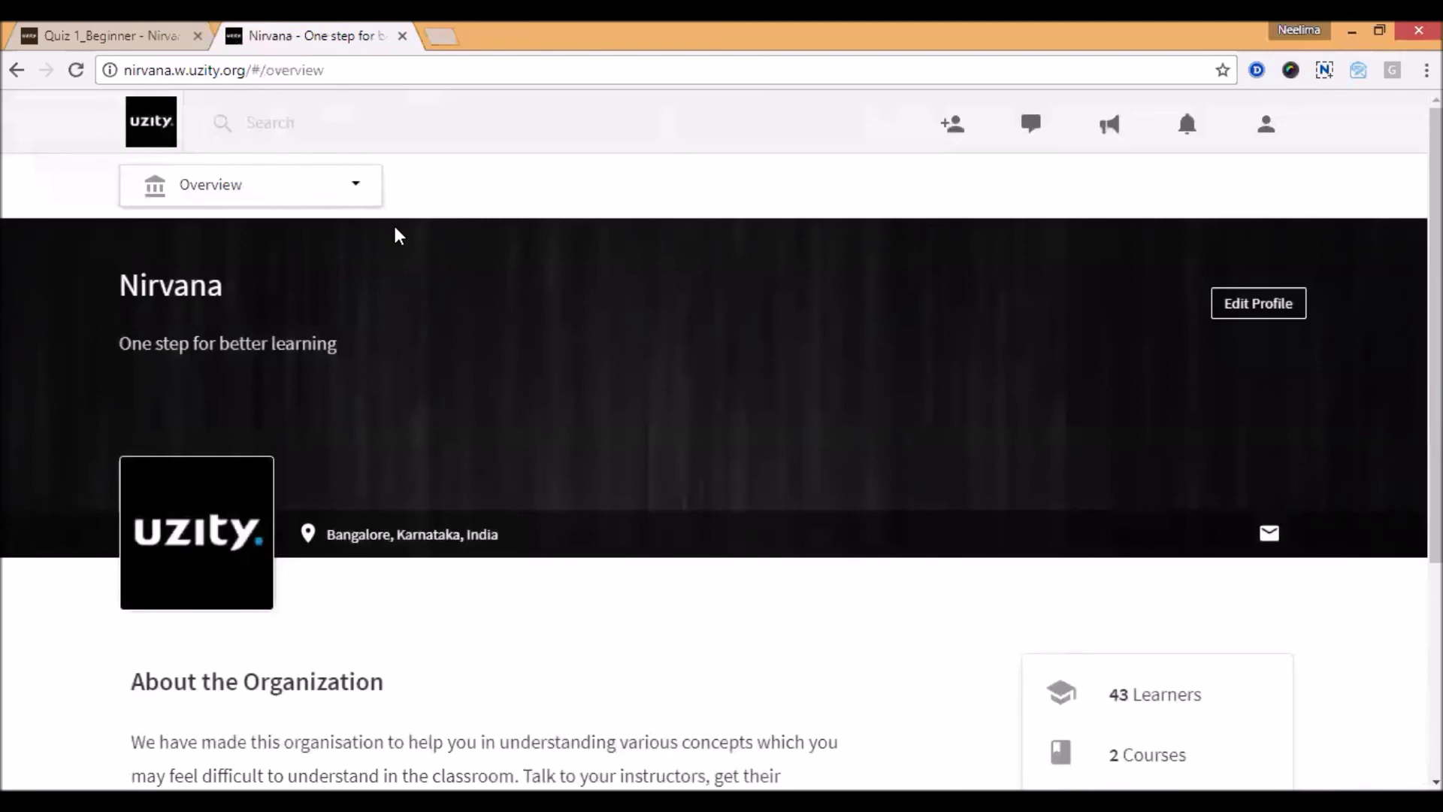
pyautogui.scroll(-1, 109, 579)
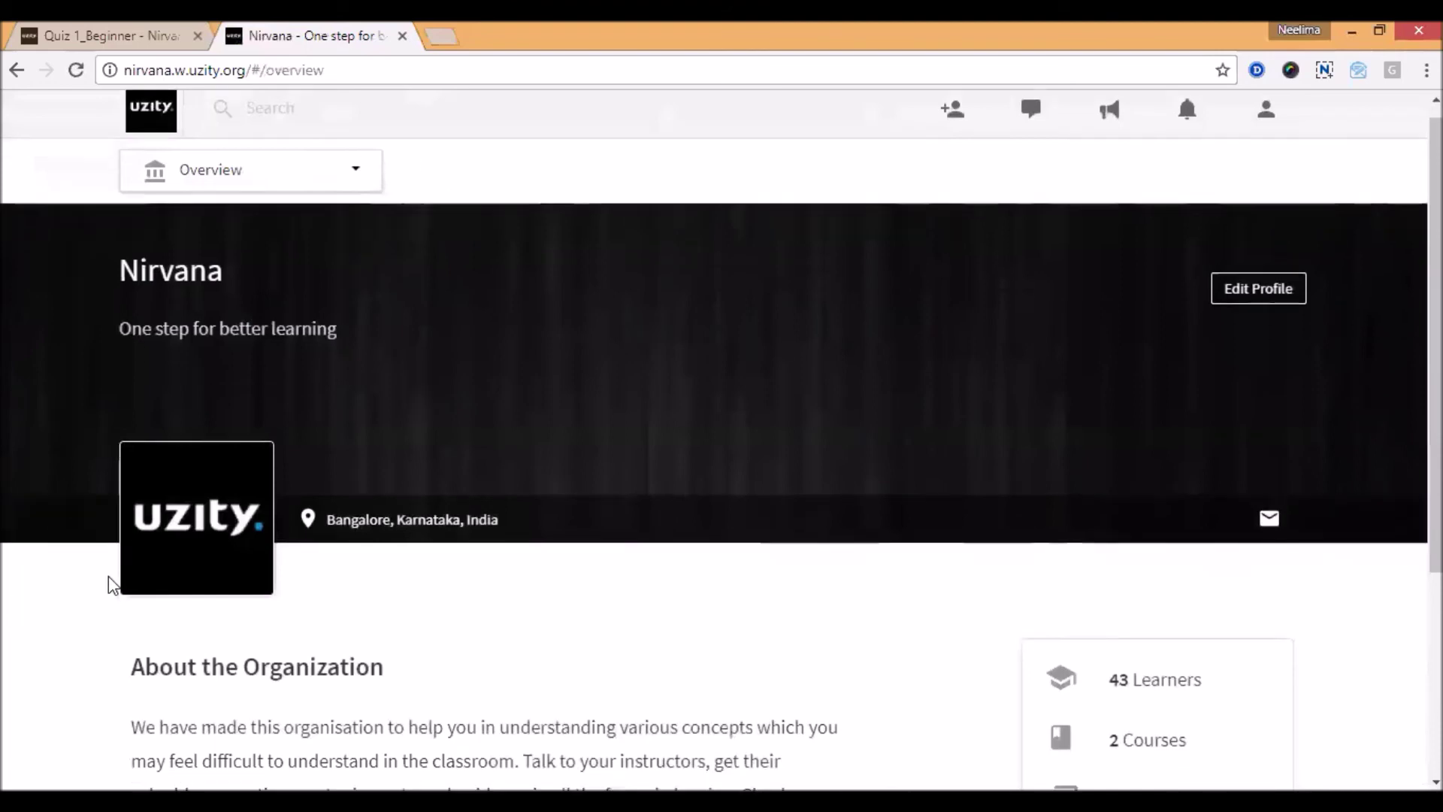
pyautogui.scroll(-4, 108, 576)
pyautogui.scroll(5, 98, 570)
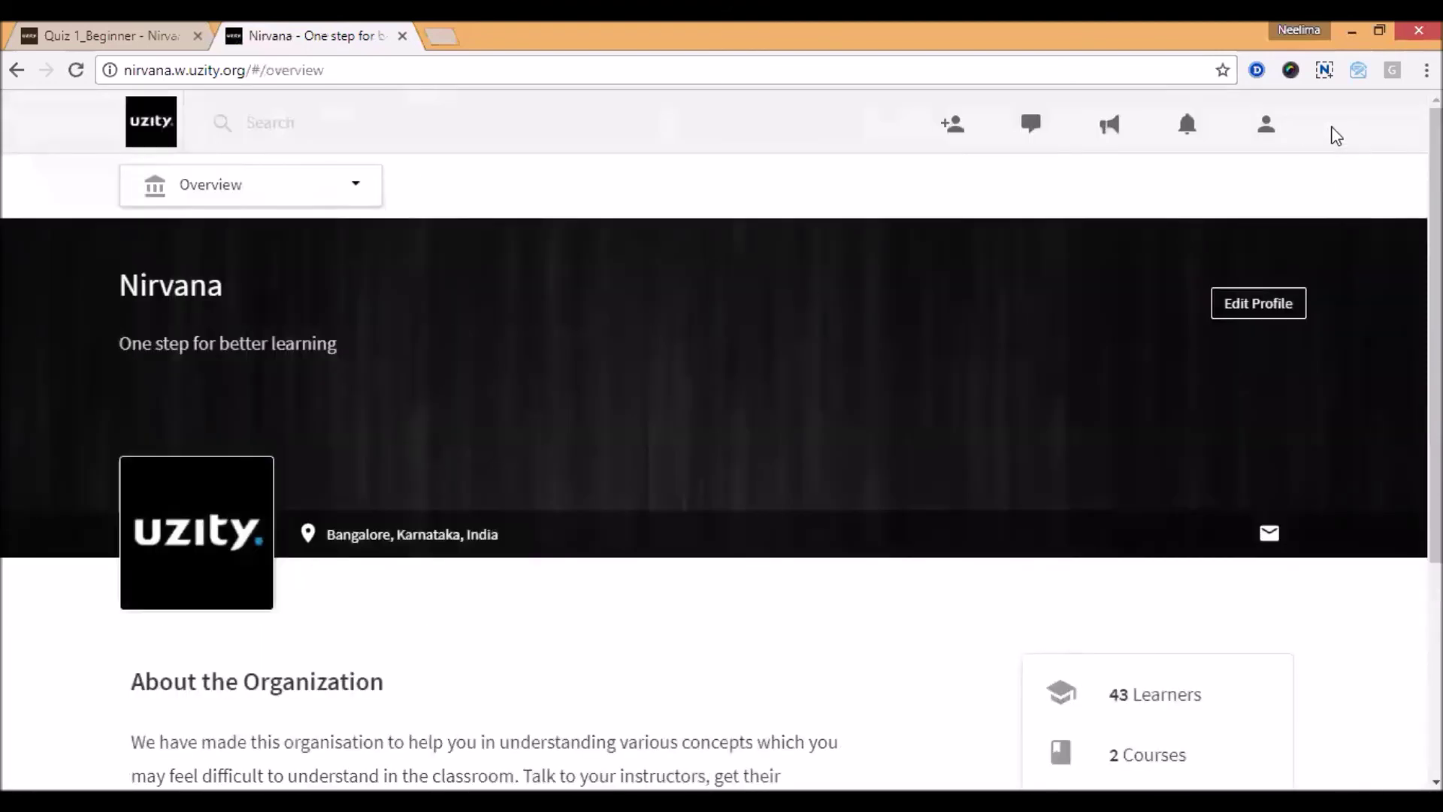
pyautogui.click(1279, 123)
# - Log out, sign back in with the instructor's username and password, and save the password in Chrome
pyautogui.click(1121, 263)
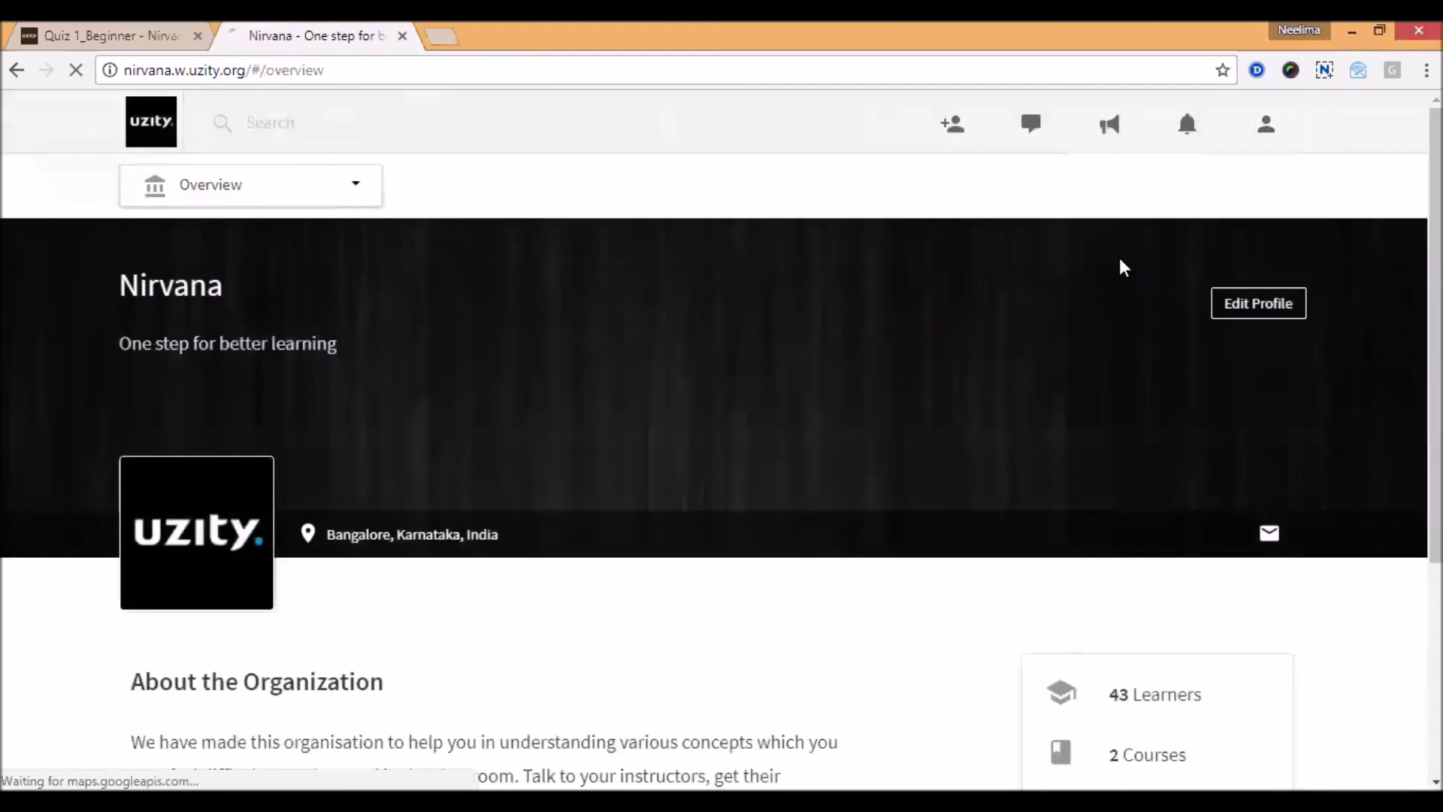
pyautogui.scroll(-3, 676, 271)
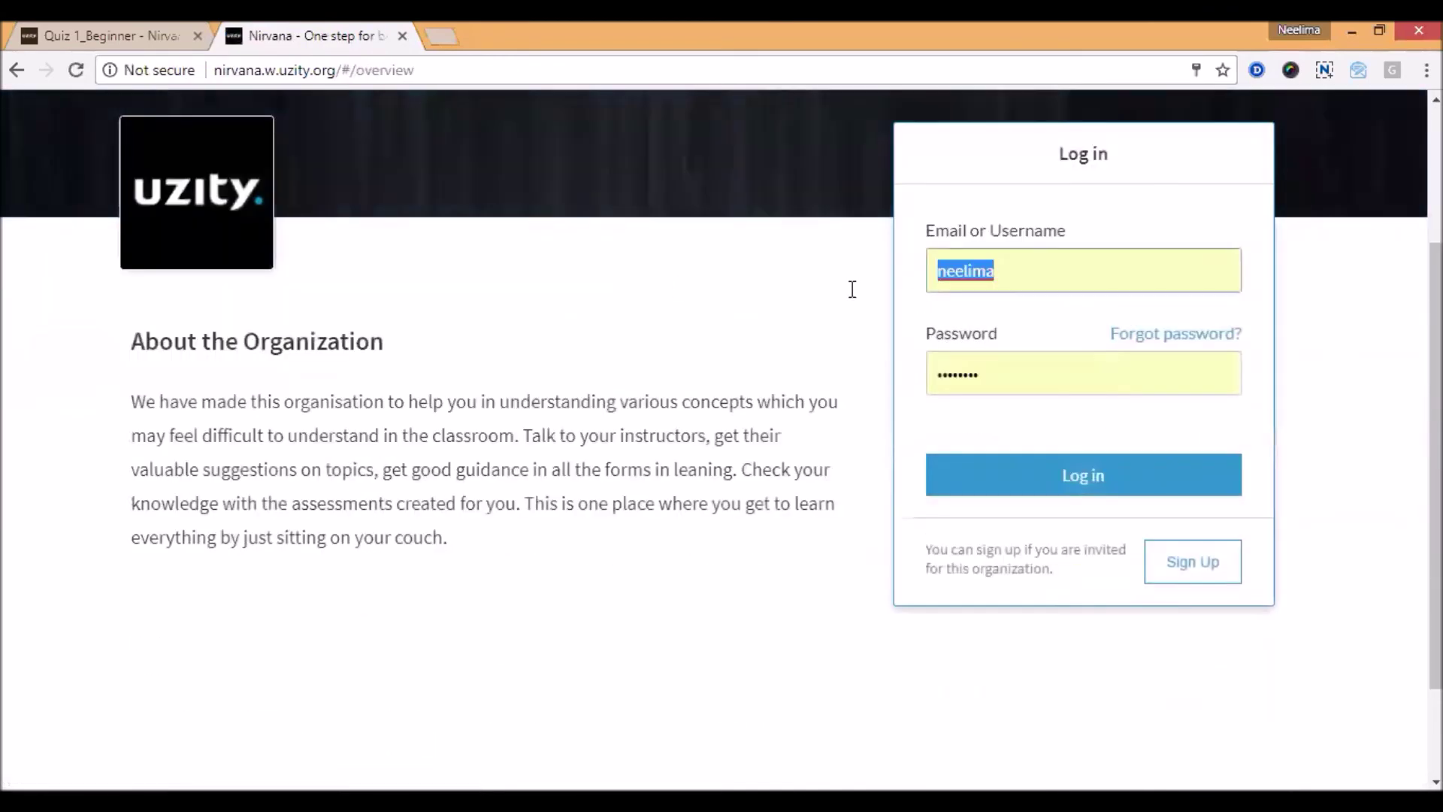
pyautogui.press('BackSpace')
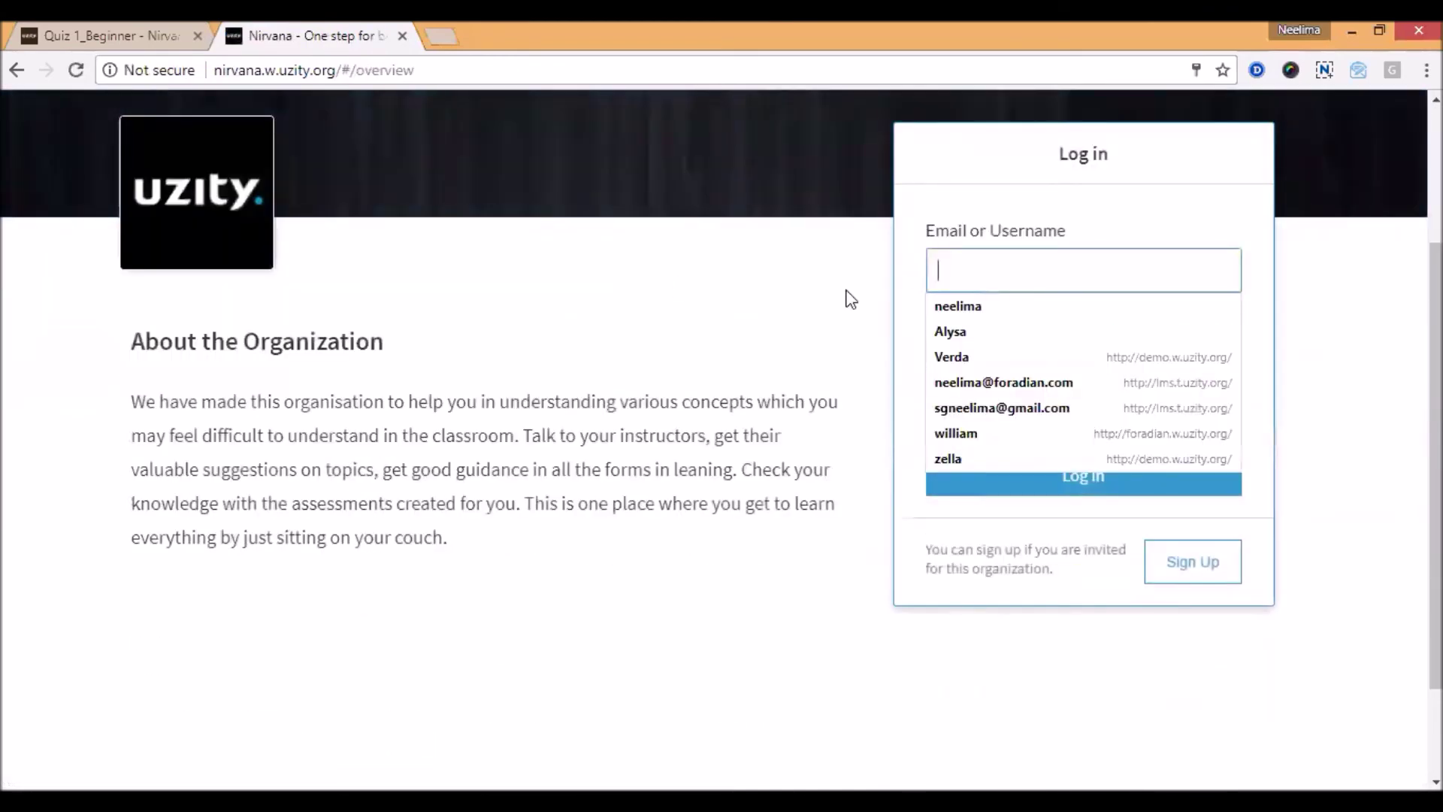
pyautogui.write('andres')
pyautogui.press('Tab')
pyautogui.write('********')
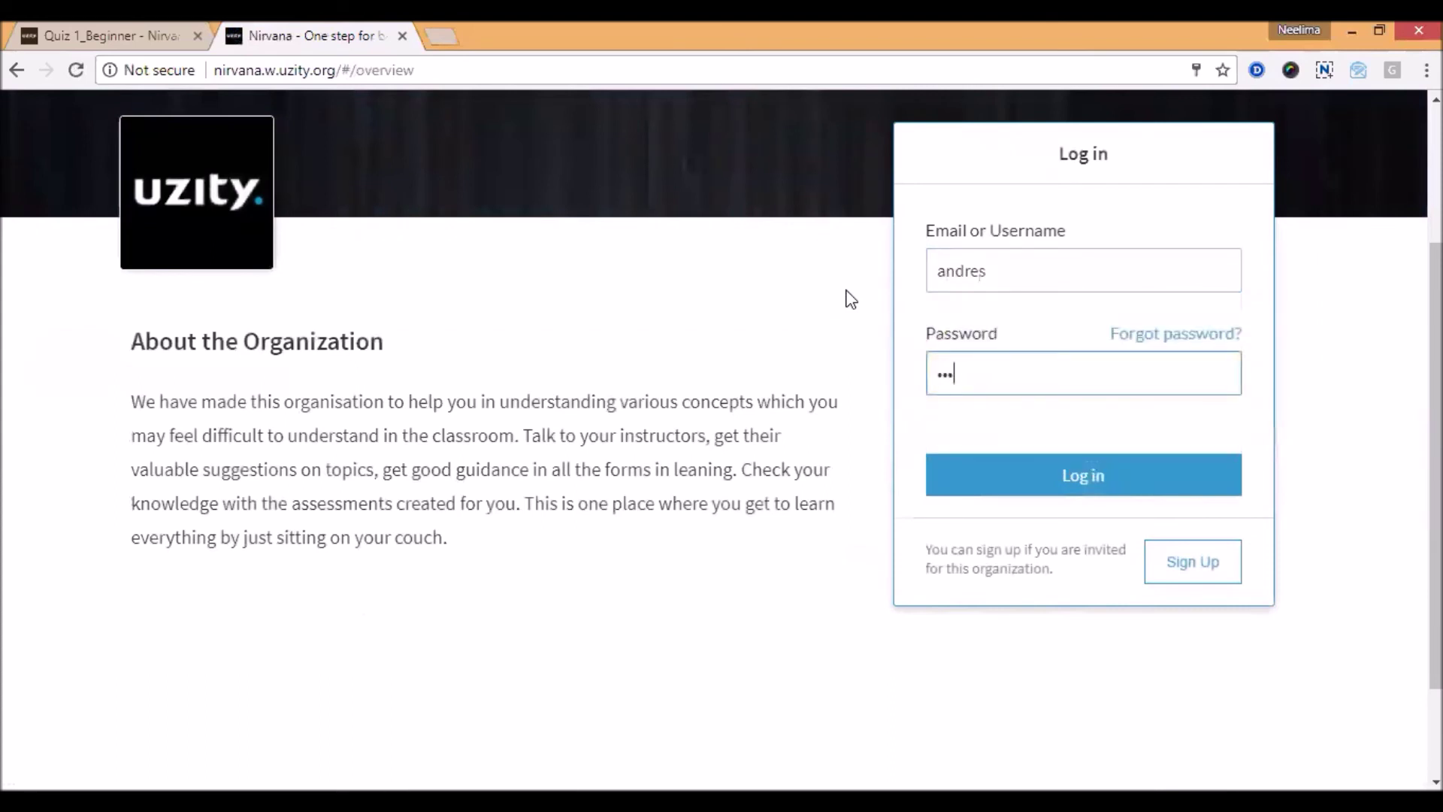
pyautogui.press('Return')
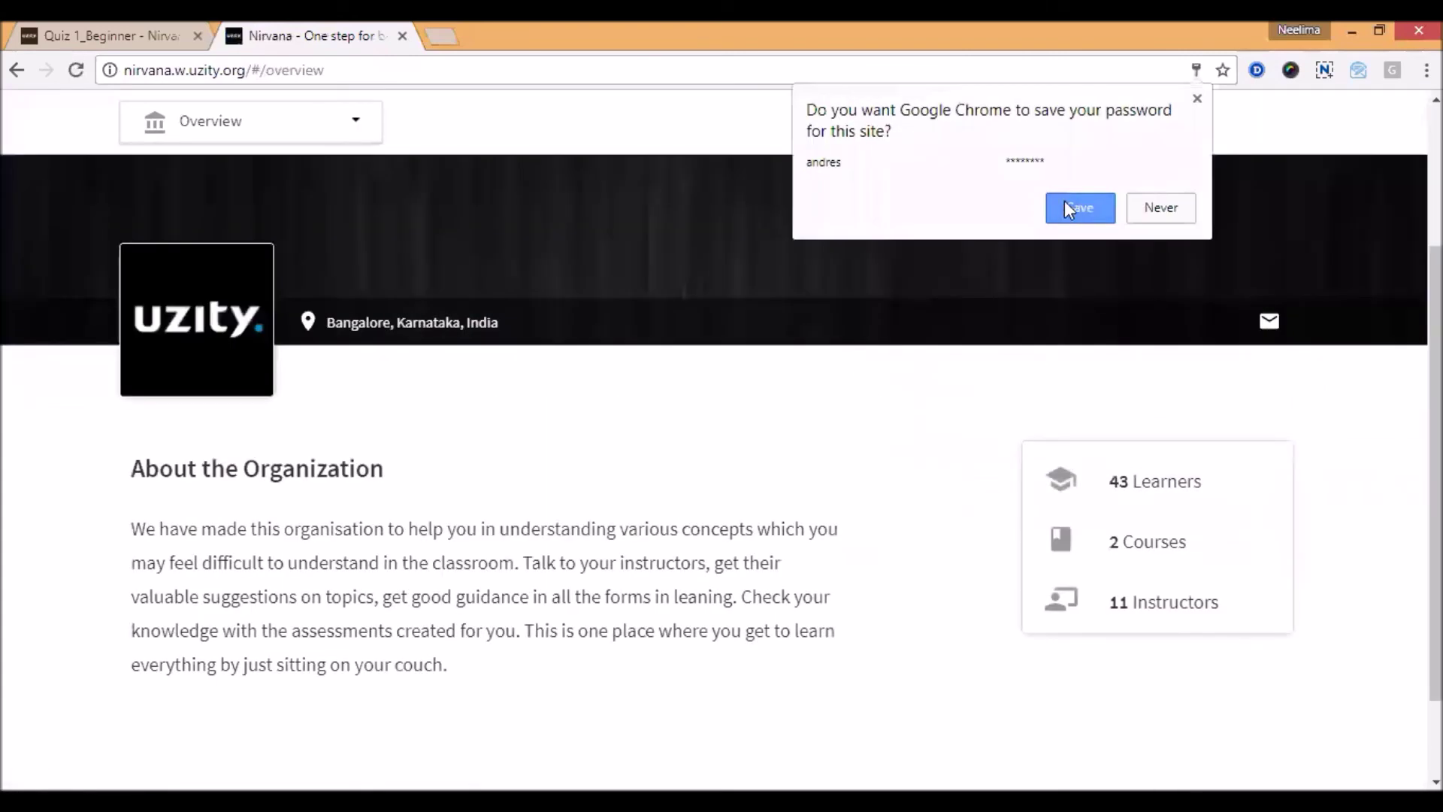
pyautogui.click(1064, 208)
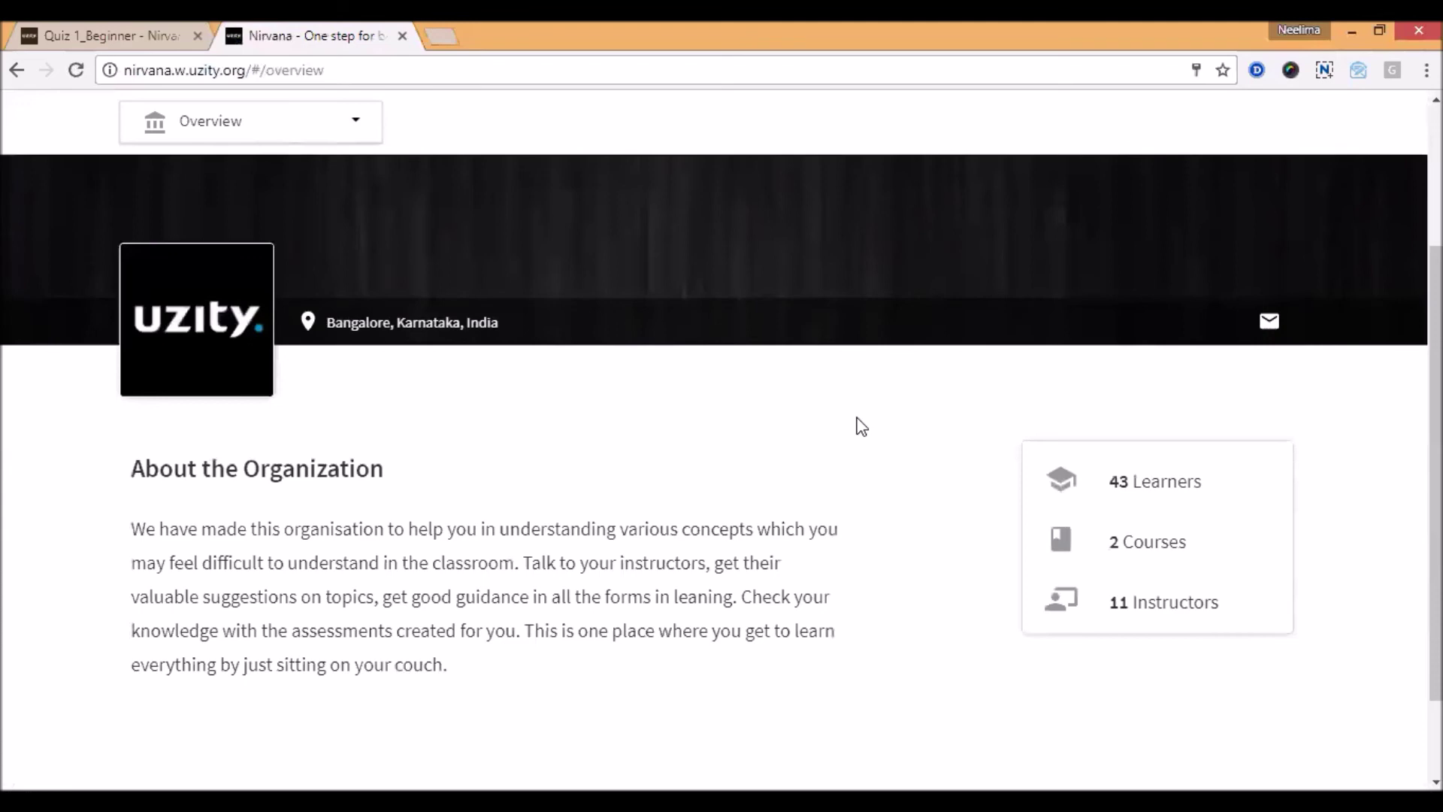
pyautogui.scroll(3, 834, 451)
# - Open the Algebra course from the Courses list and go to its courseware
pyautogui.click(334, 186)
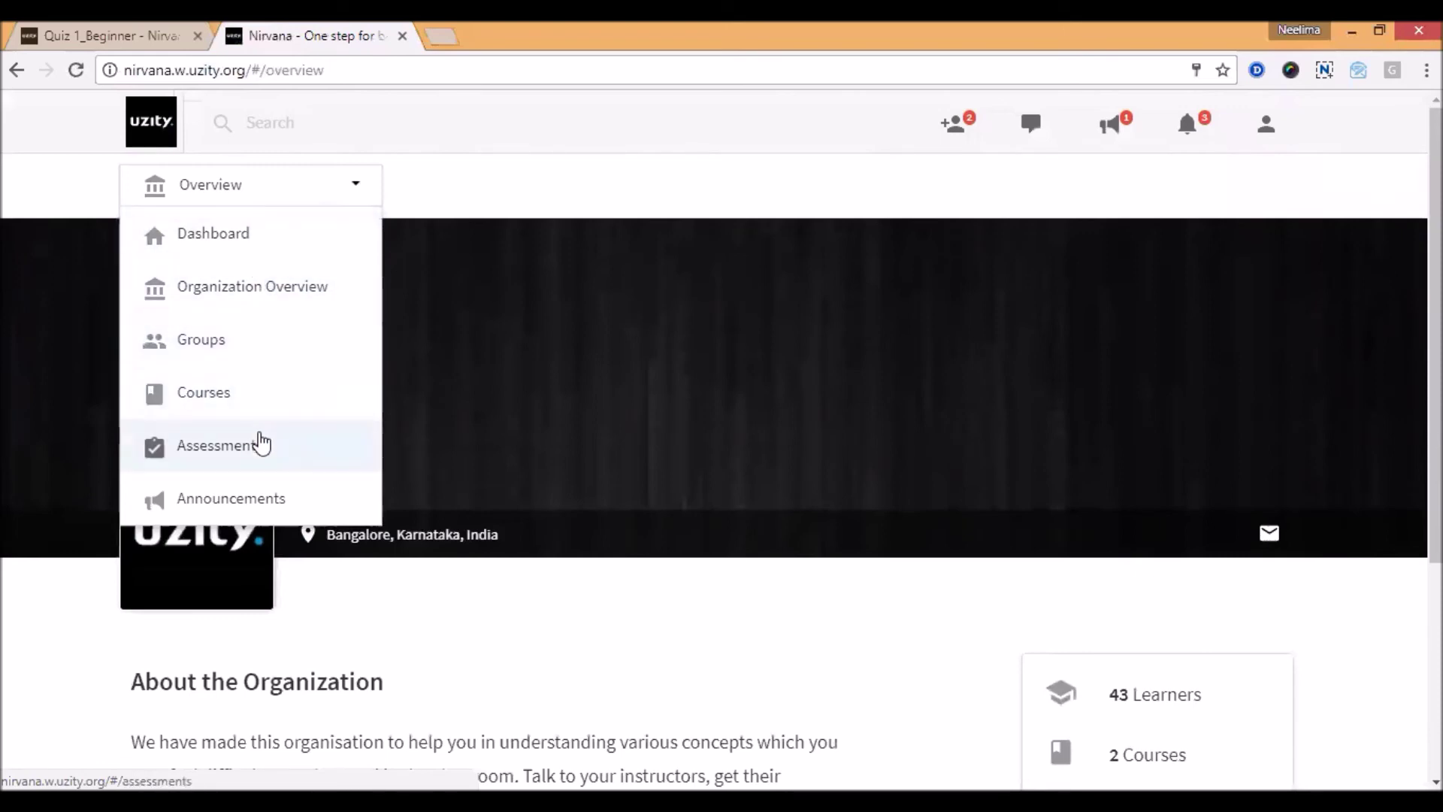
pyautogui.click(239, 398)
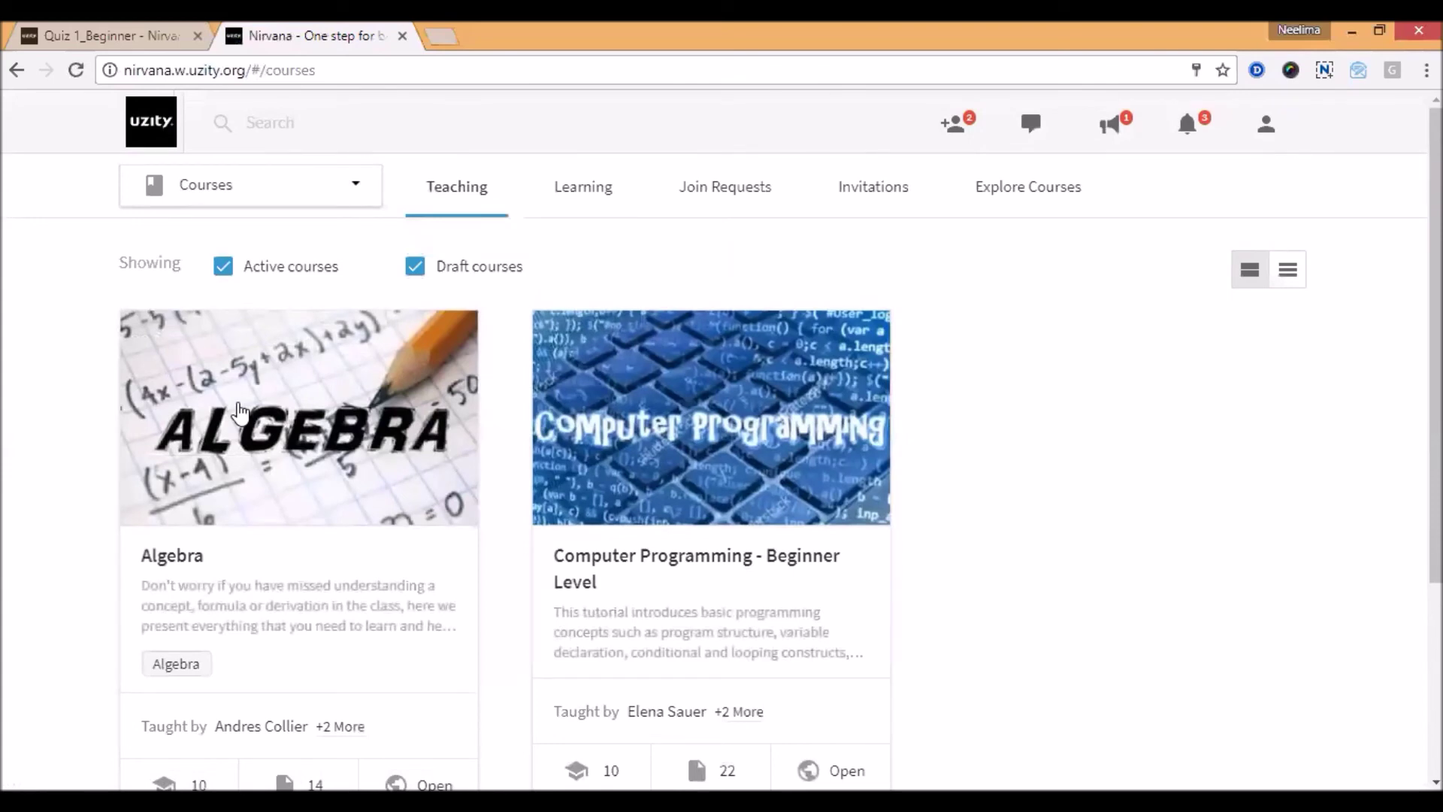
pyautogui.click(238, 412)
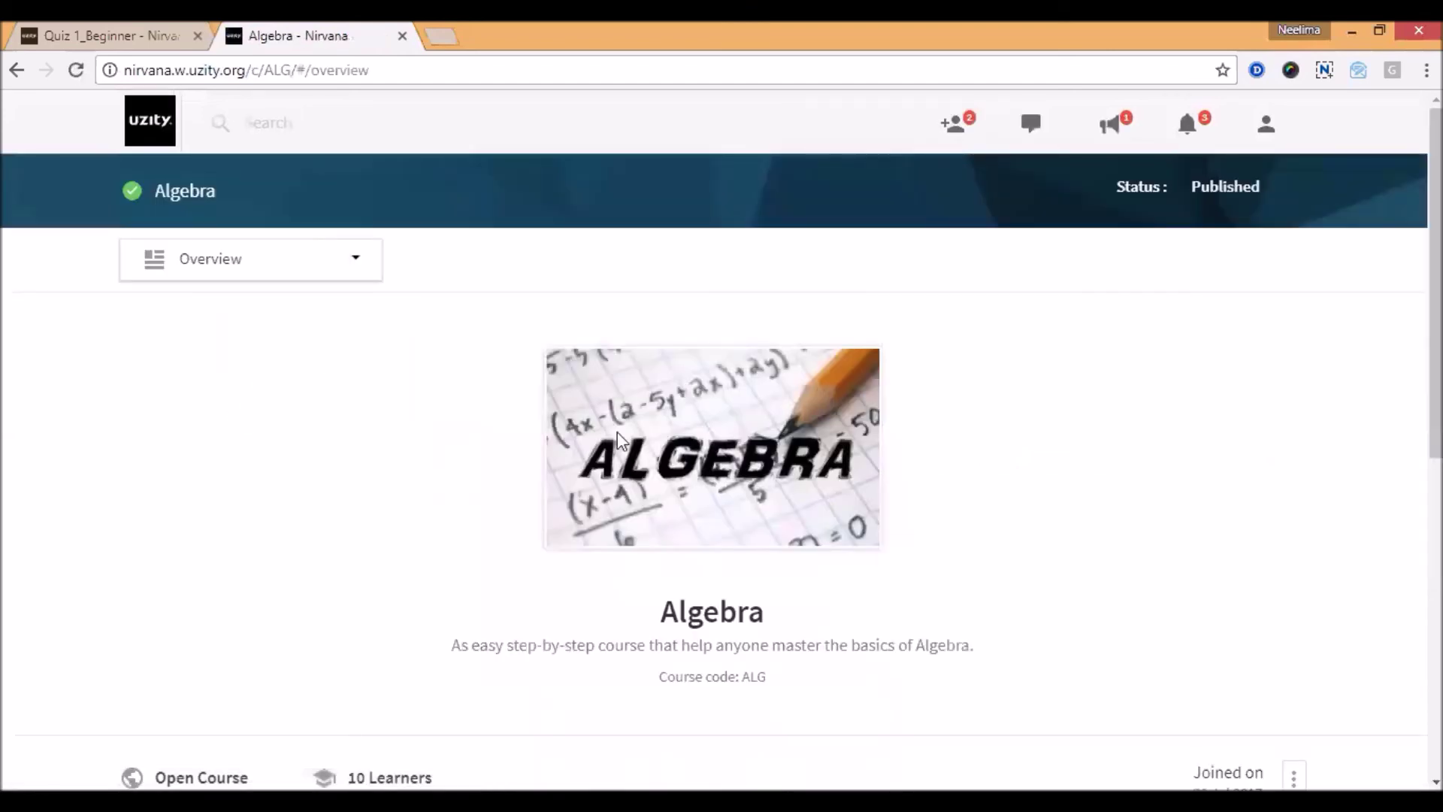
pyautogui.click(347, 275)
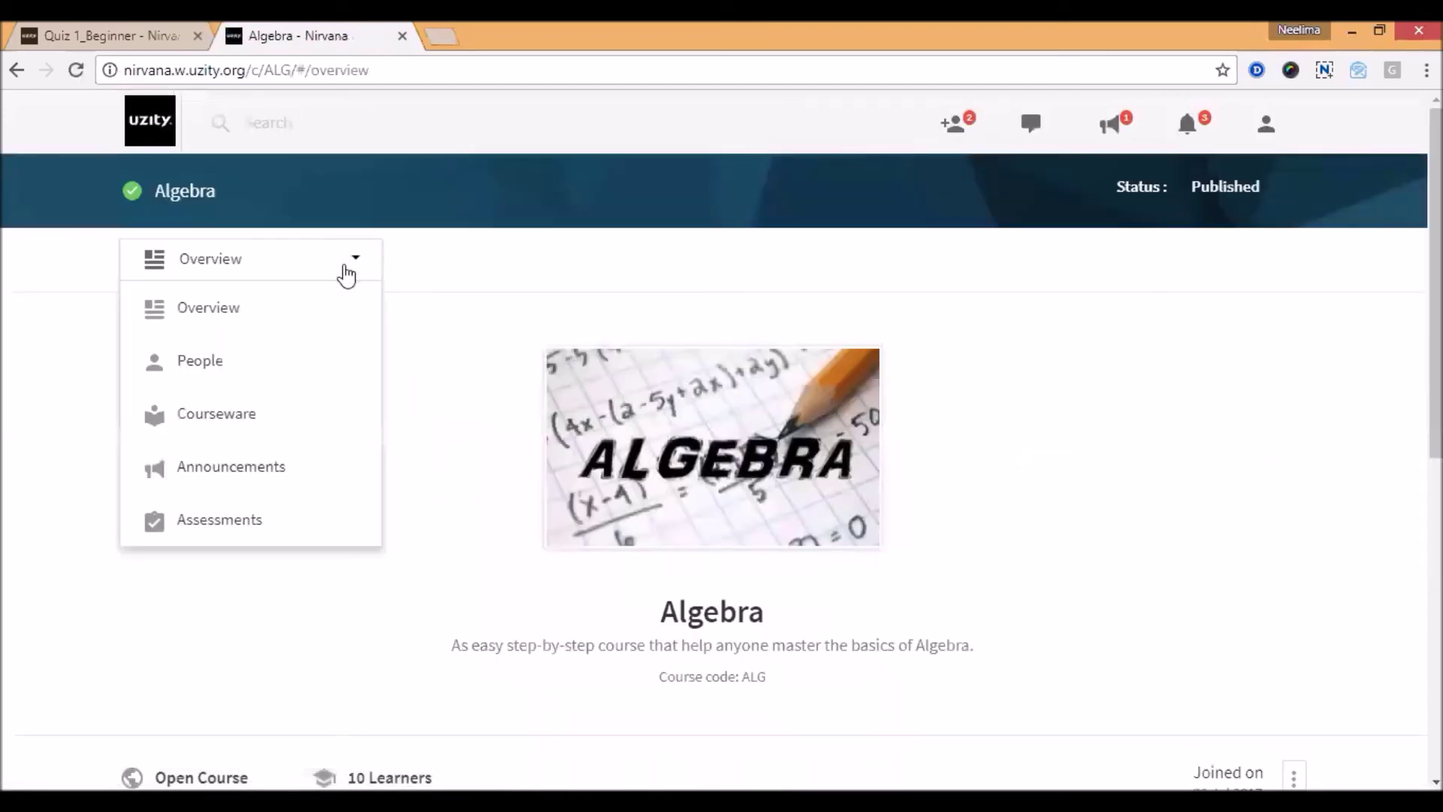
pyautogui.click(283, 415)
# - Open the Using Variables topic in reader mode and show its discussions
pyautogui.scroll(-3, 1266, 361)
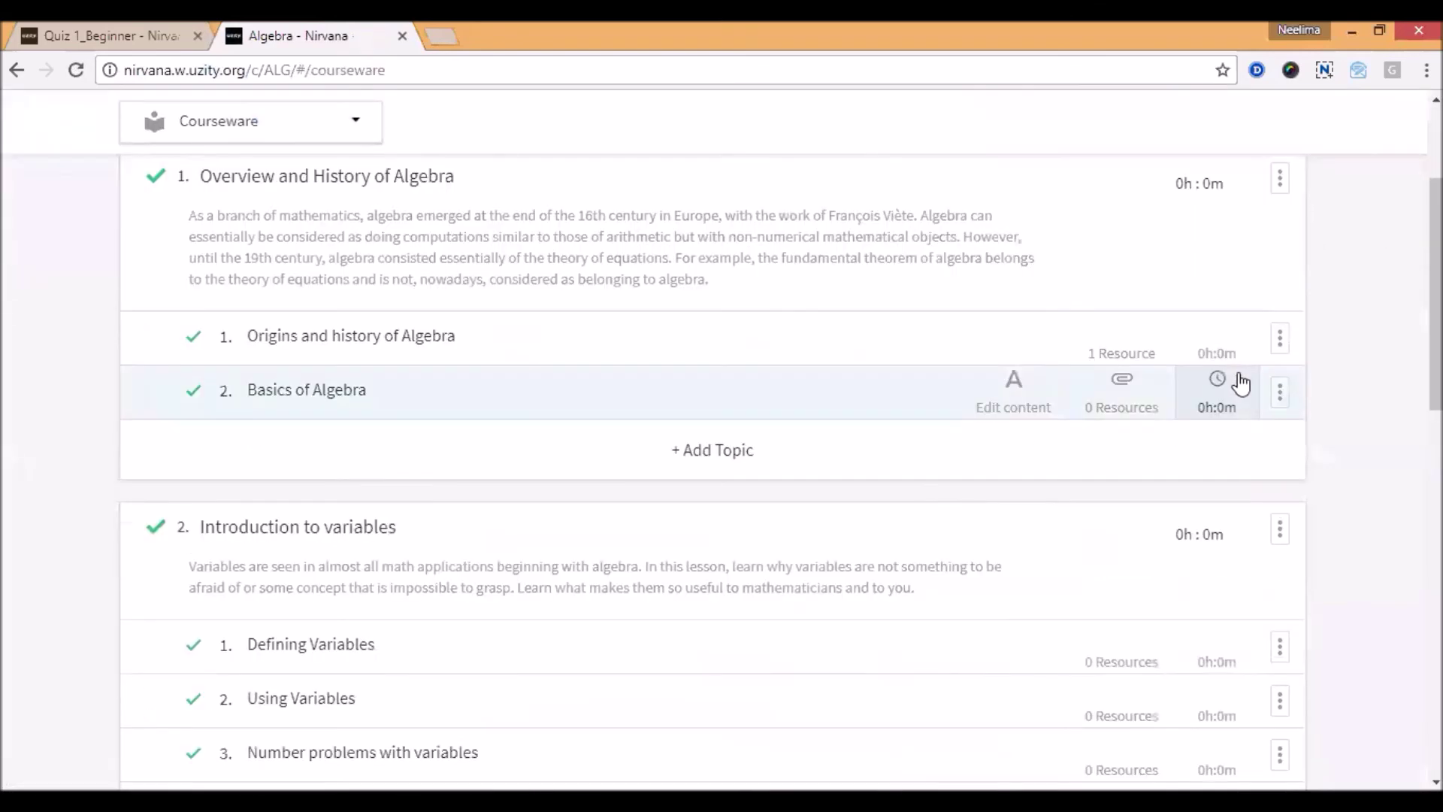
pyautogui.scroll(-4, 1008, 409)
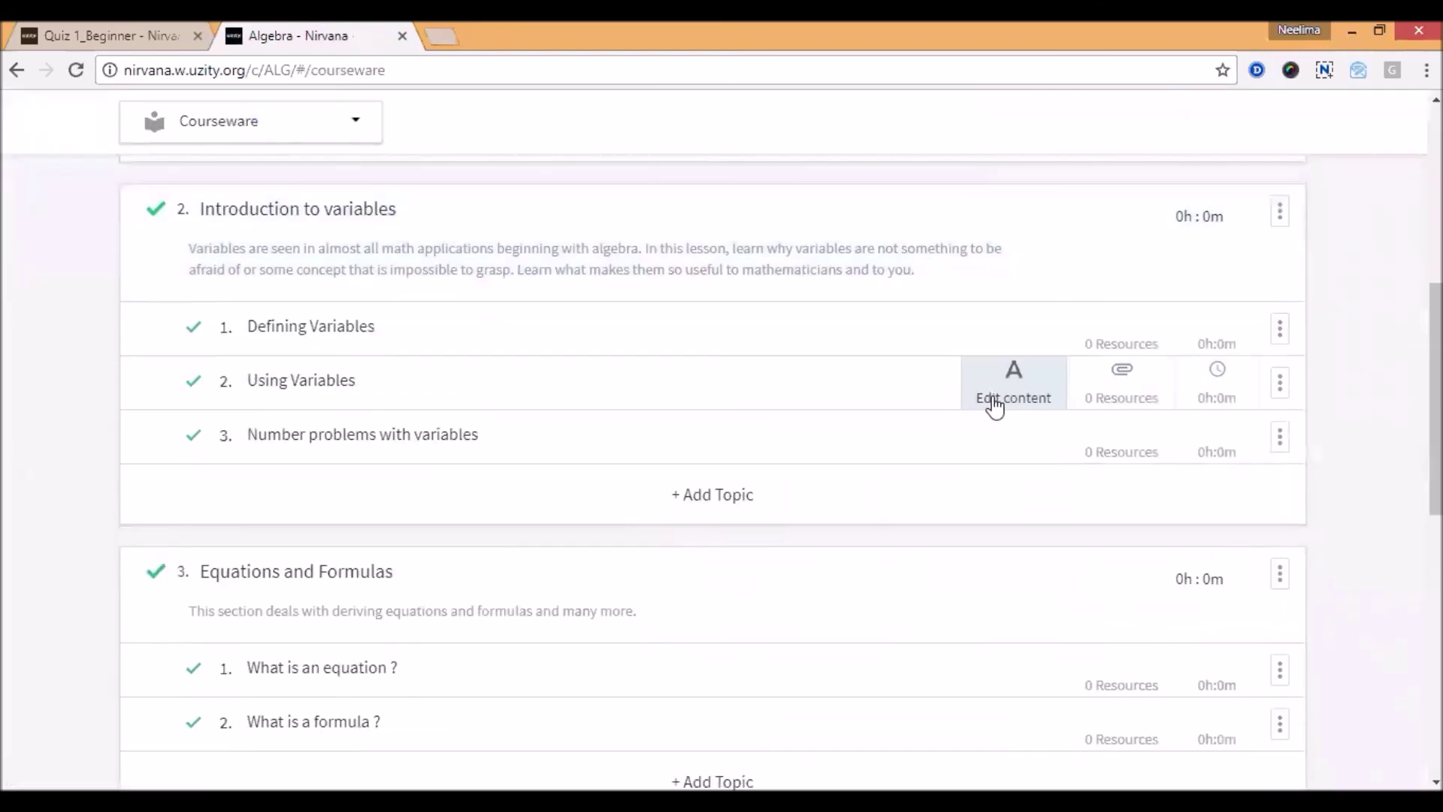
pyautogui.click(924, 394)
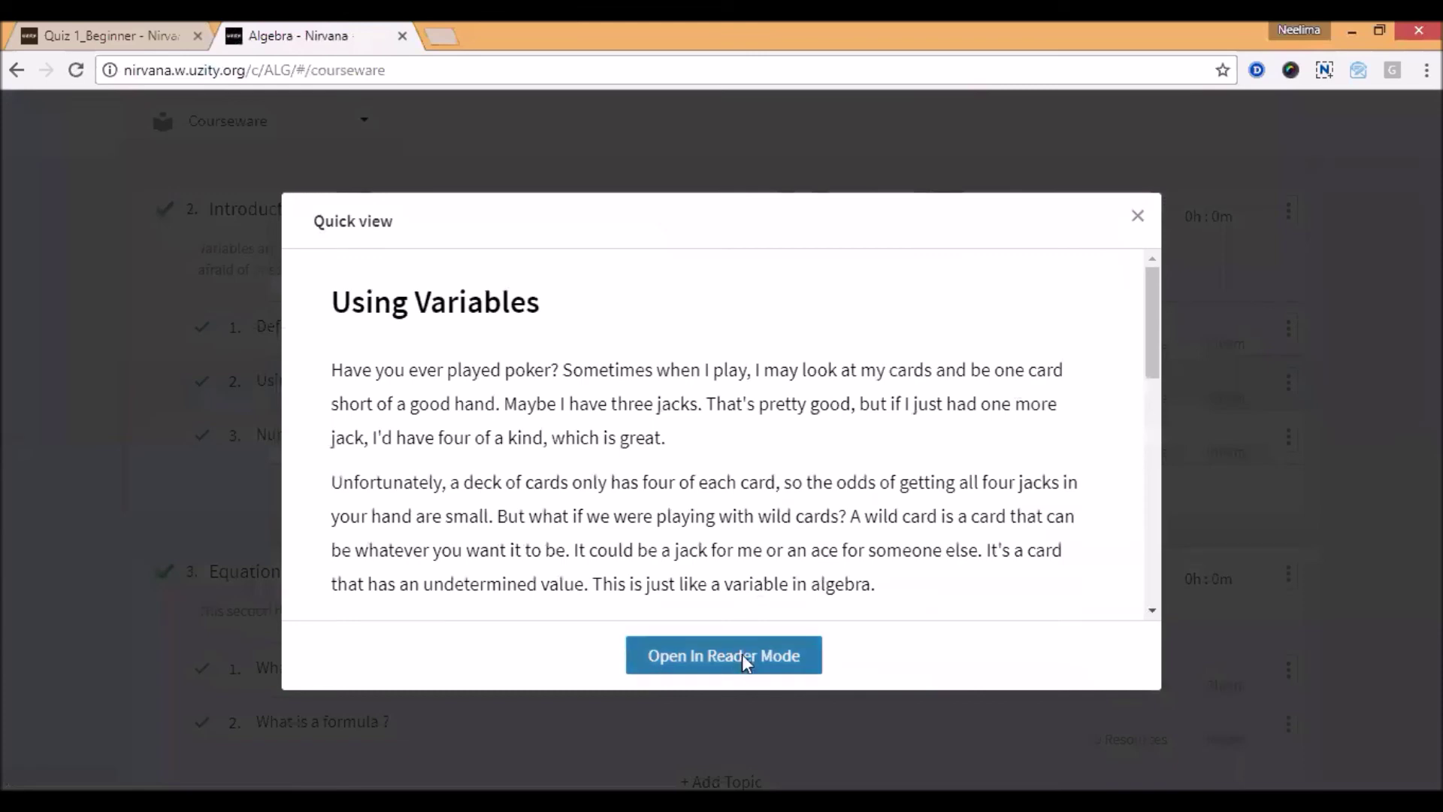
pyautogui.click(742, 654)
pyautogui.click(1178, 229)
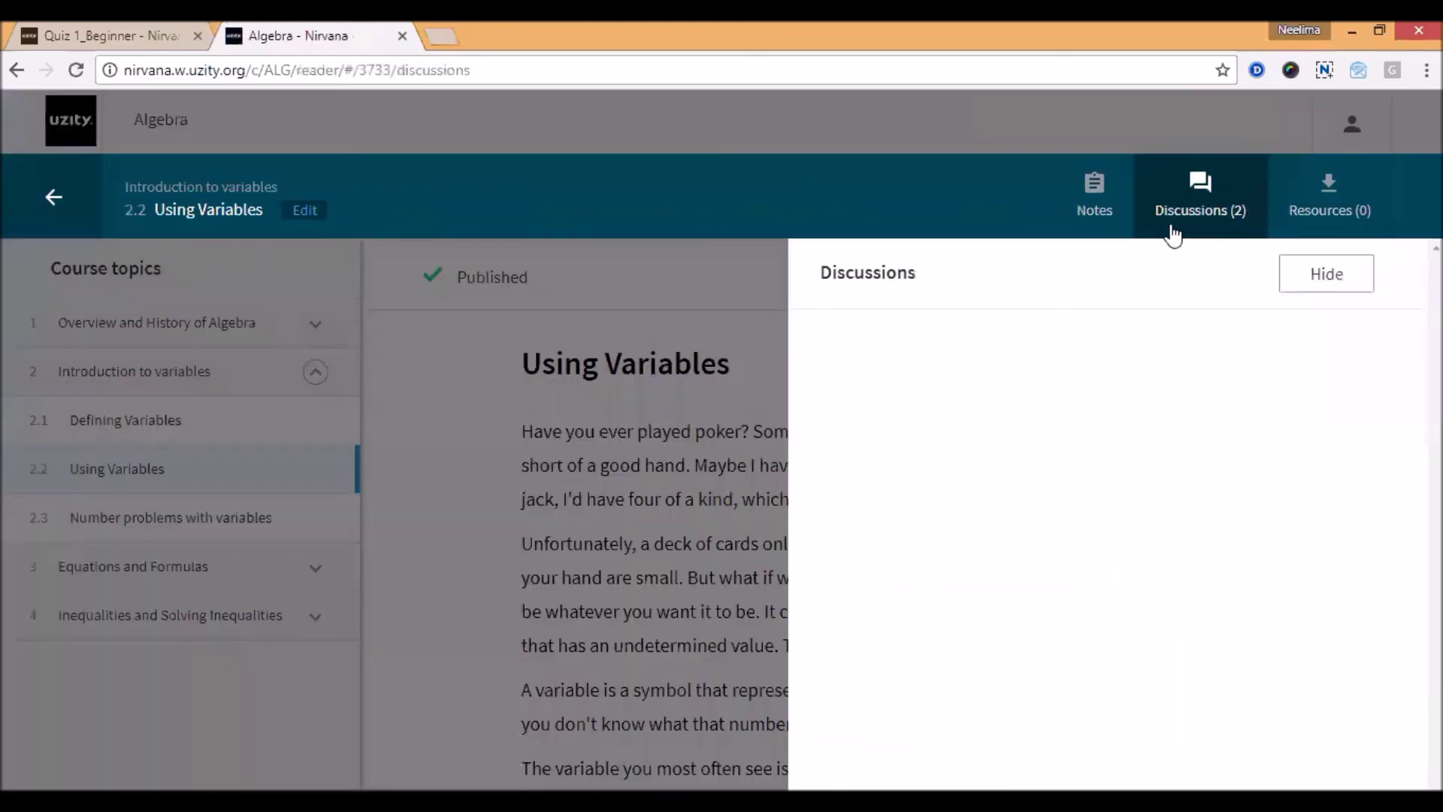
# - Read the two discussion posts, close the discussions, and return to the organization overview
pyautogui.scroll(-1, 1105, 436)
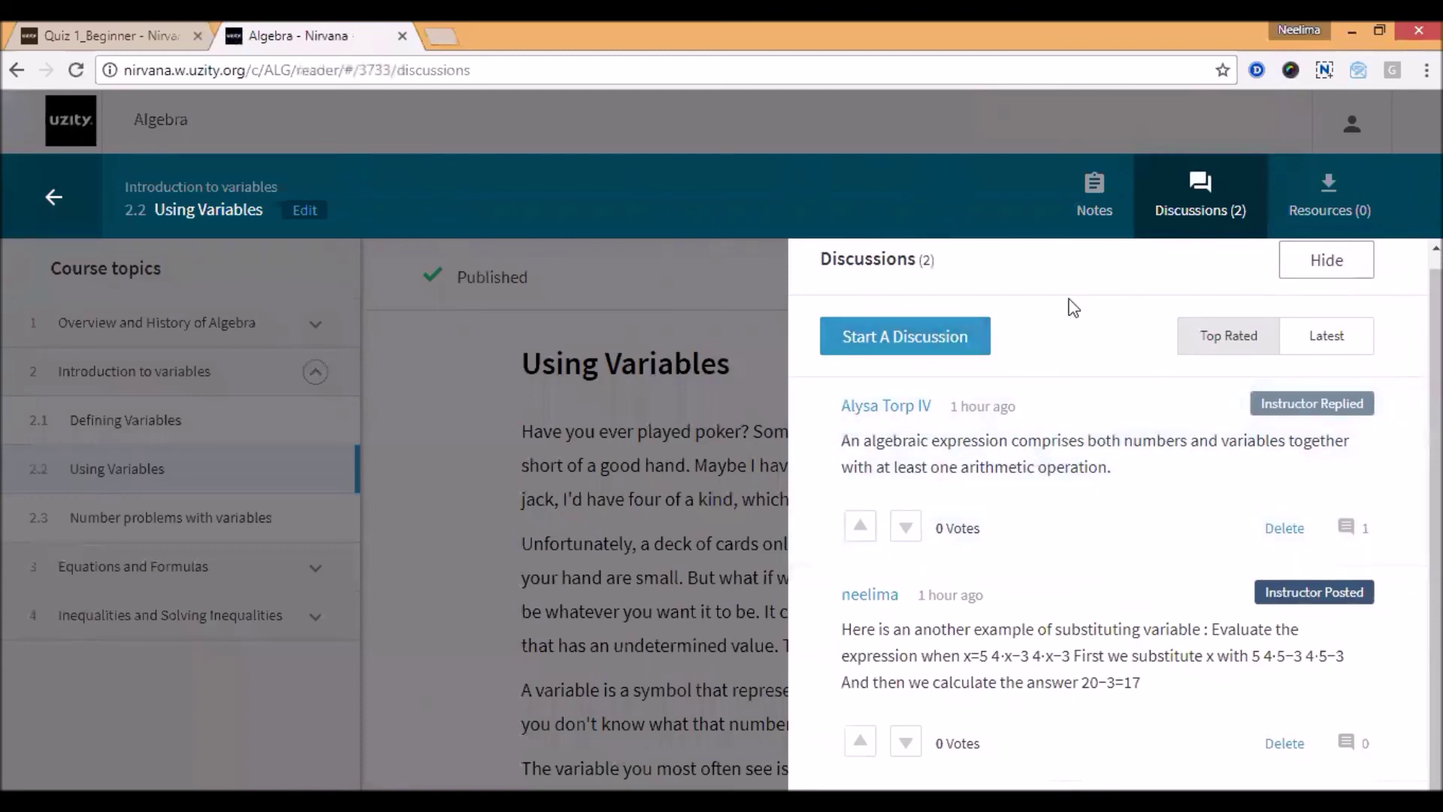
pyautogui.scroll(1, 1090, 376)
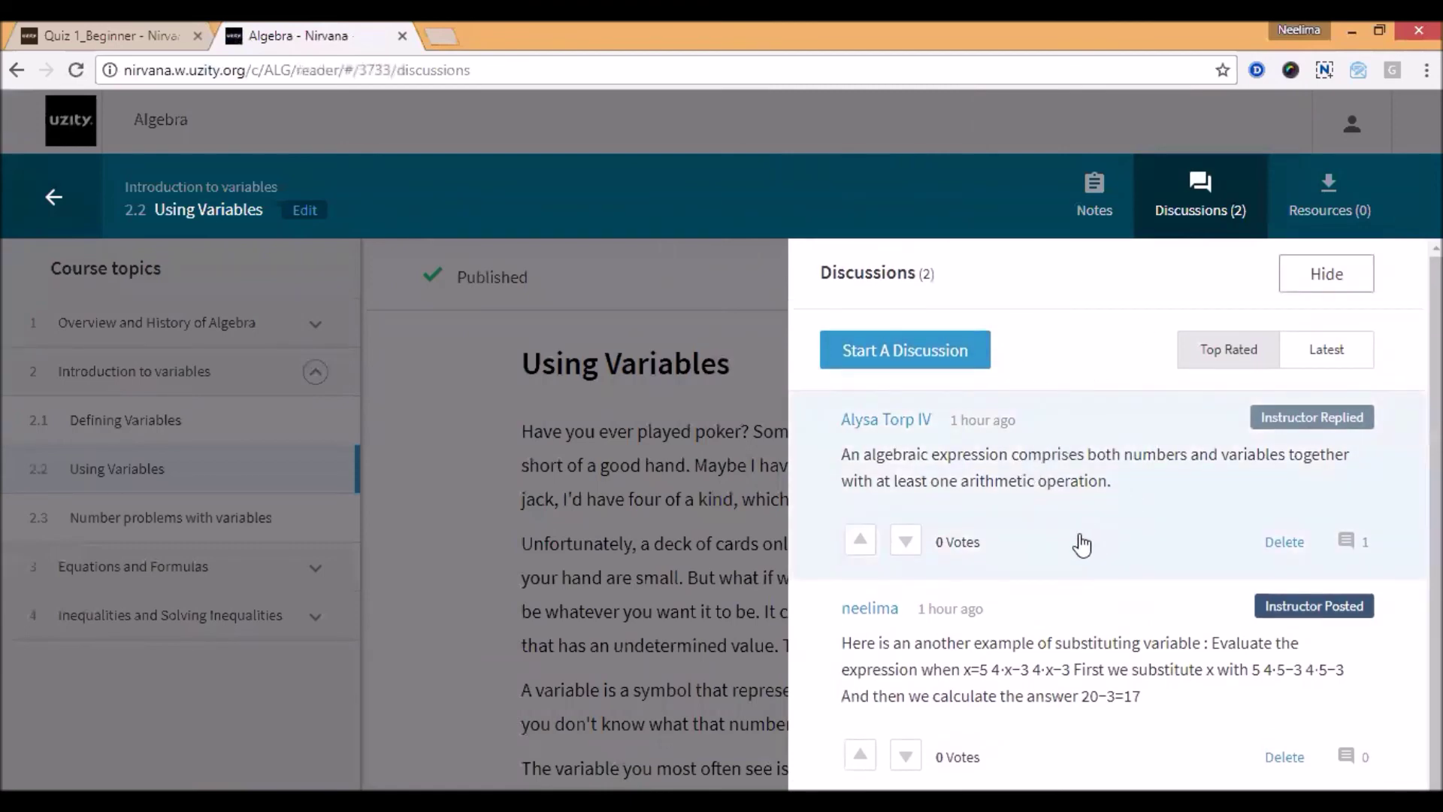
pyautogui.scroll(-1, 1085, 541)
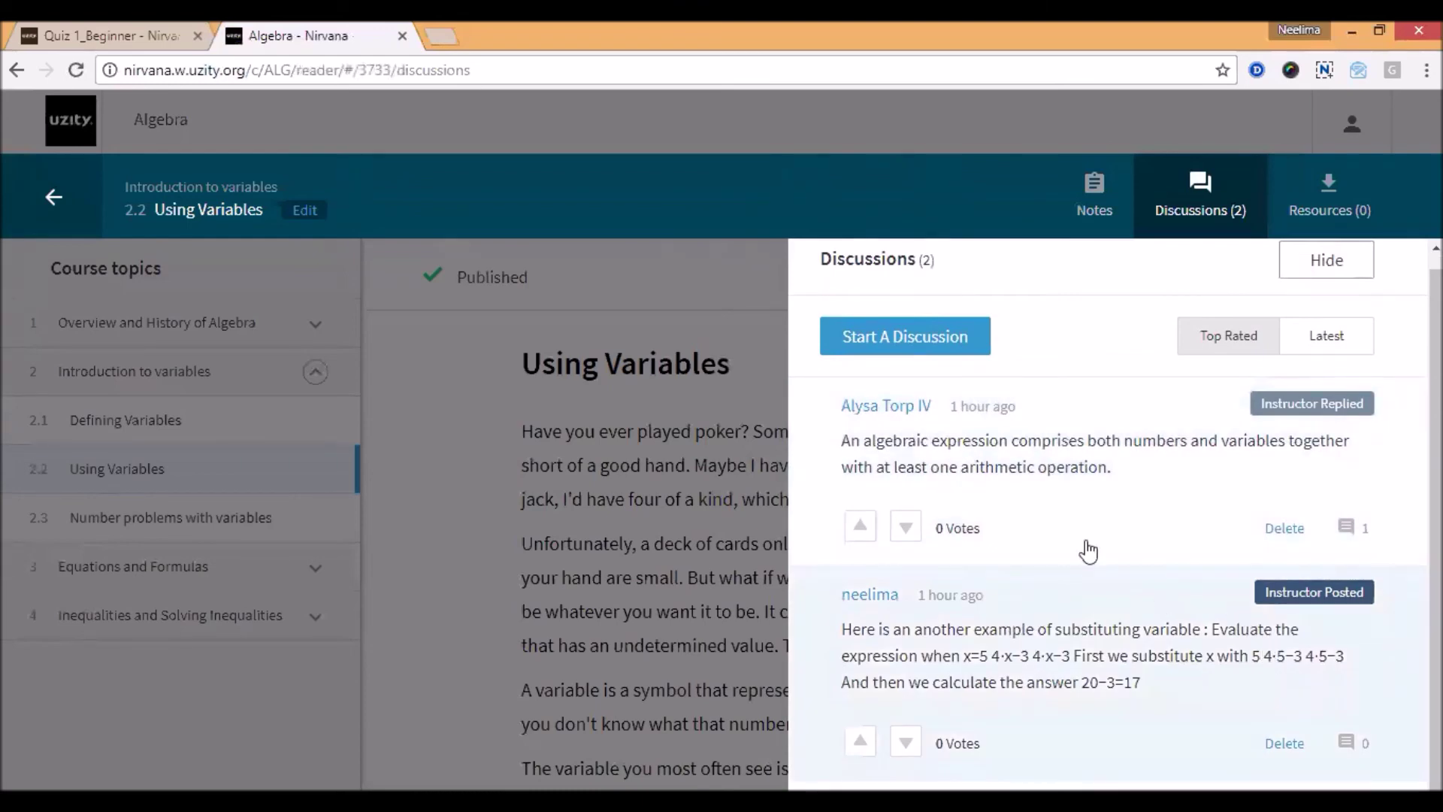
pyautogui.click(1221, 229)
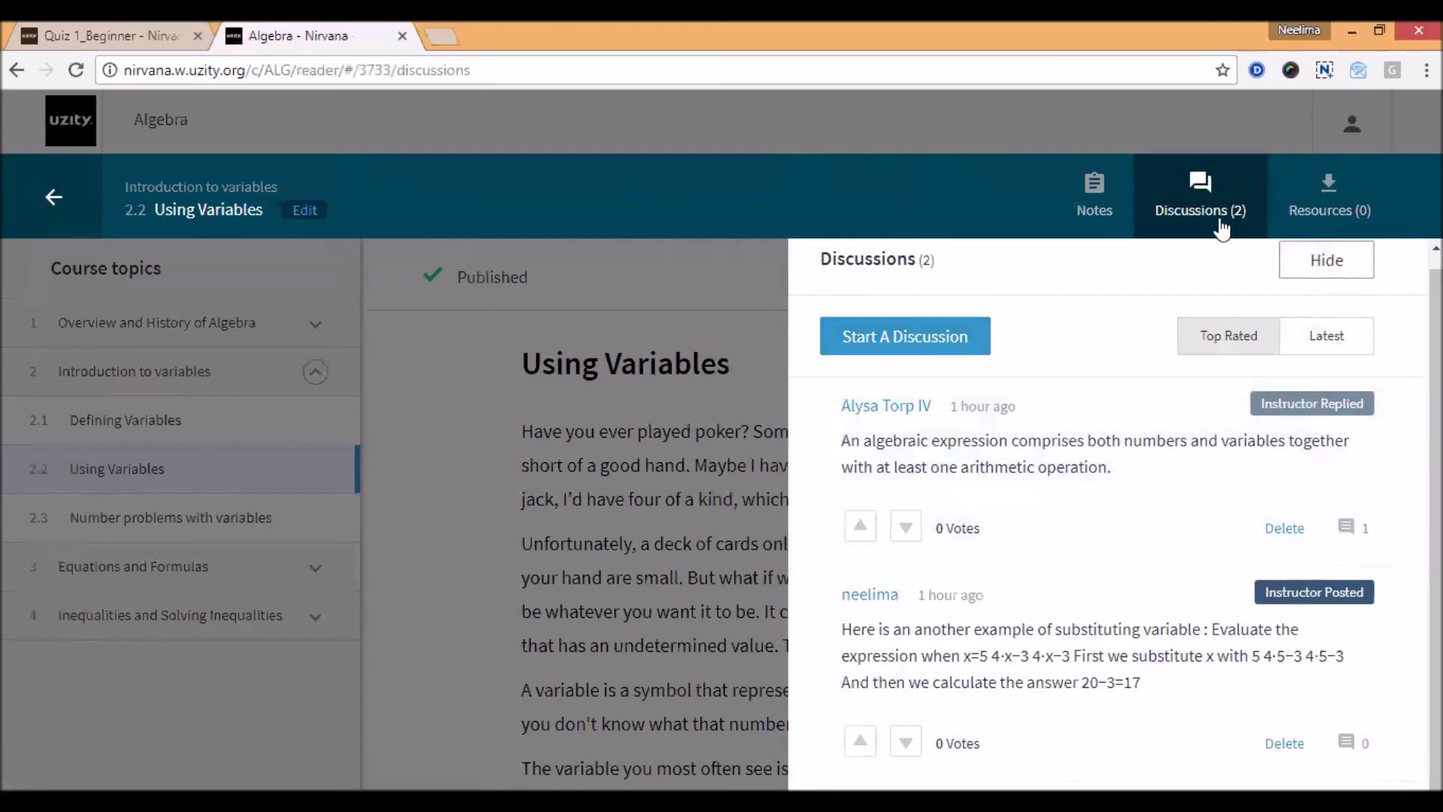
pyautogui.click(640, 259)
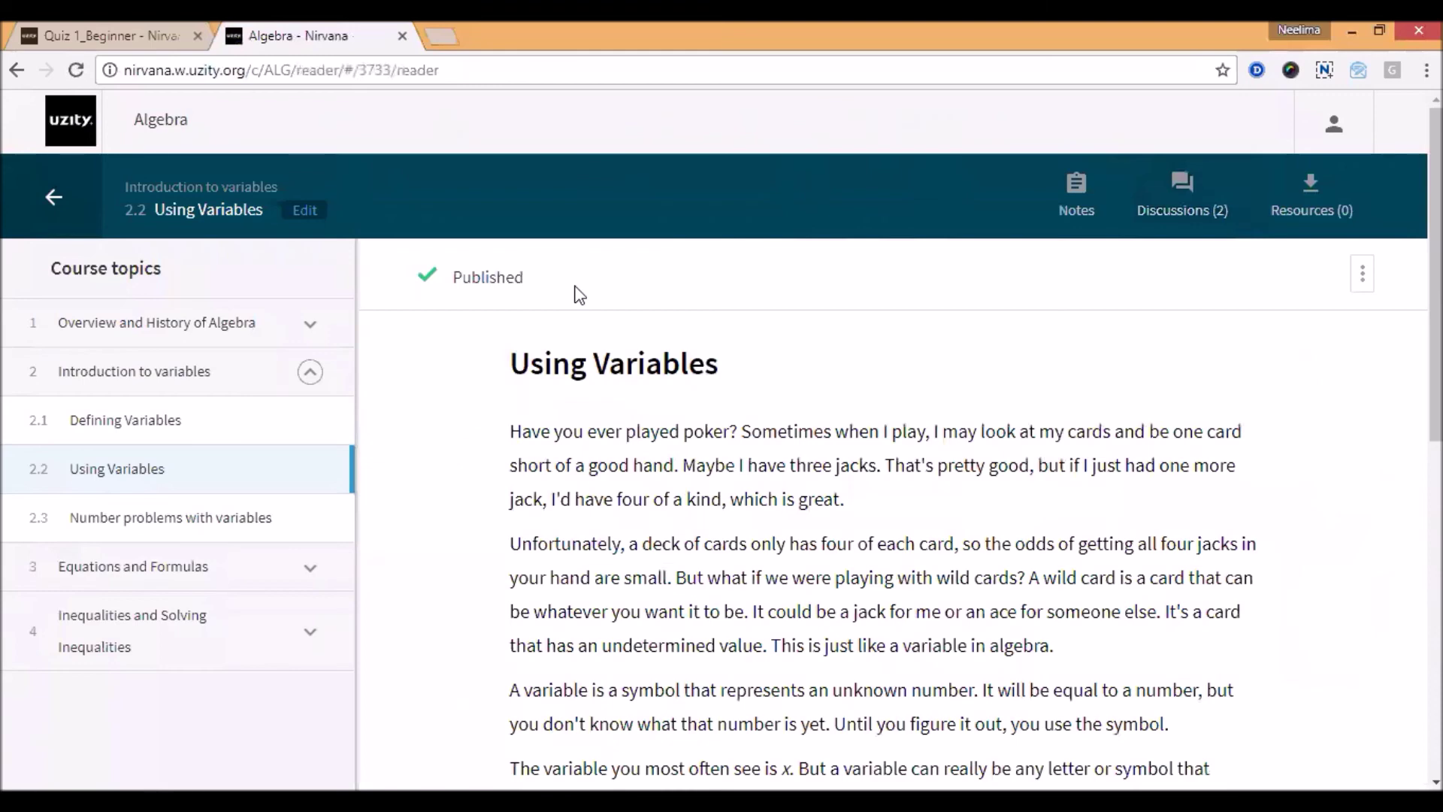
pyautogui.click(85, 139)
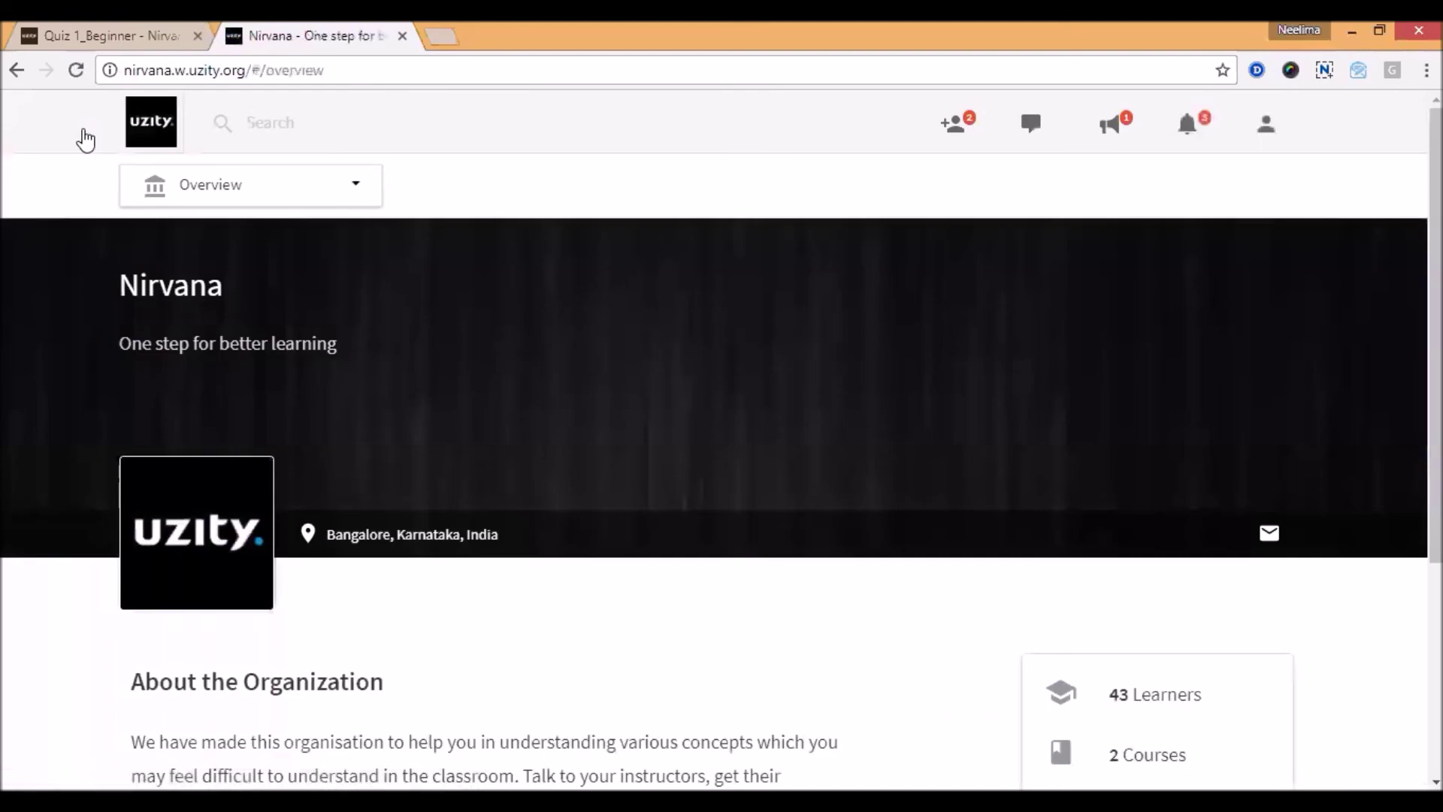
# - Check the instructor's pending invitations, announcements and unread messages
pyautogui.scroll(-4, 430, 259)
pyautogui.scroll(4, 451, 330)
pyautogui.click(947, 125)
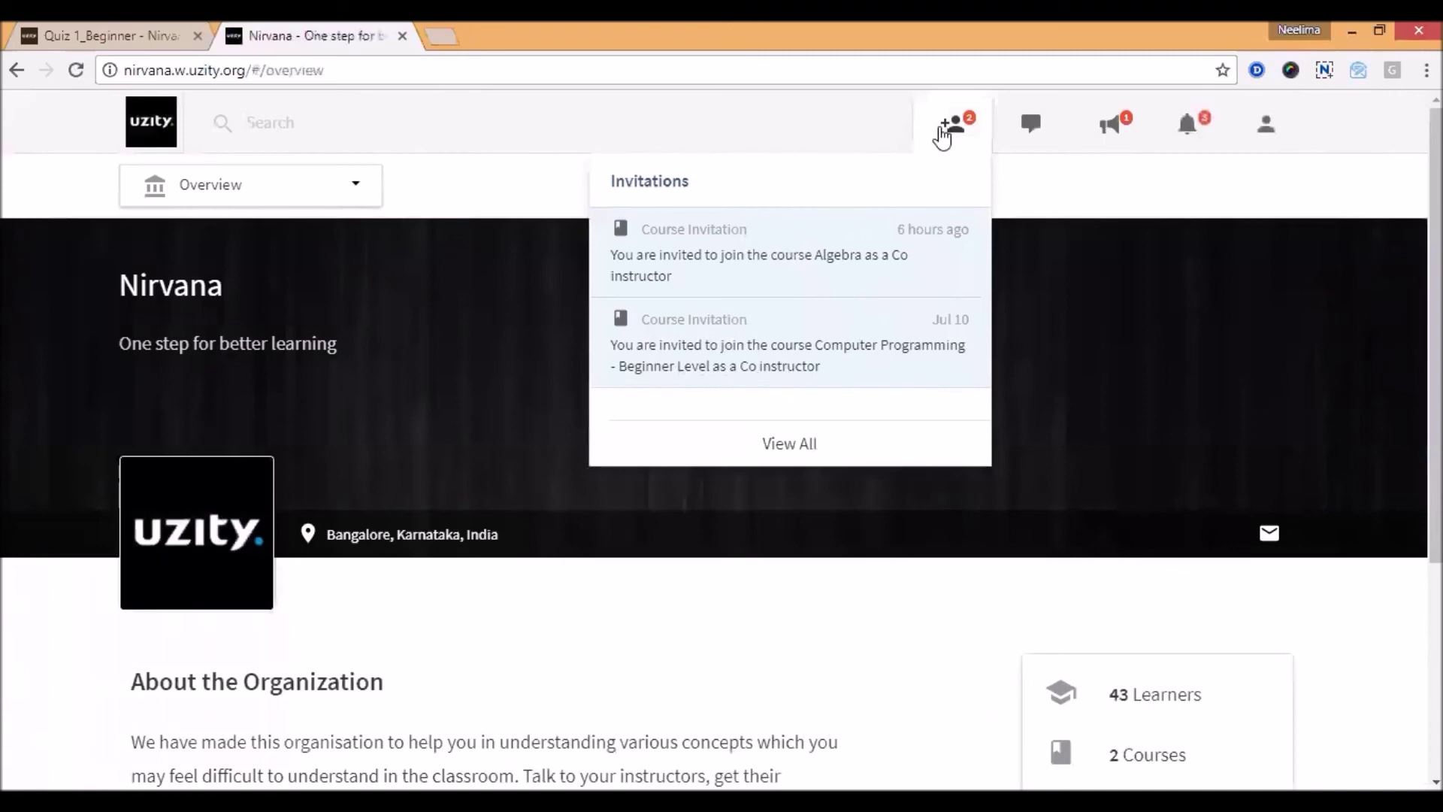
pyautogui.click(1117, 142)
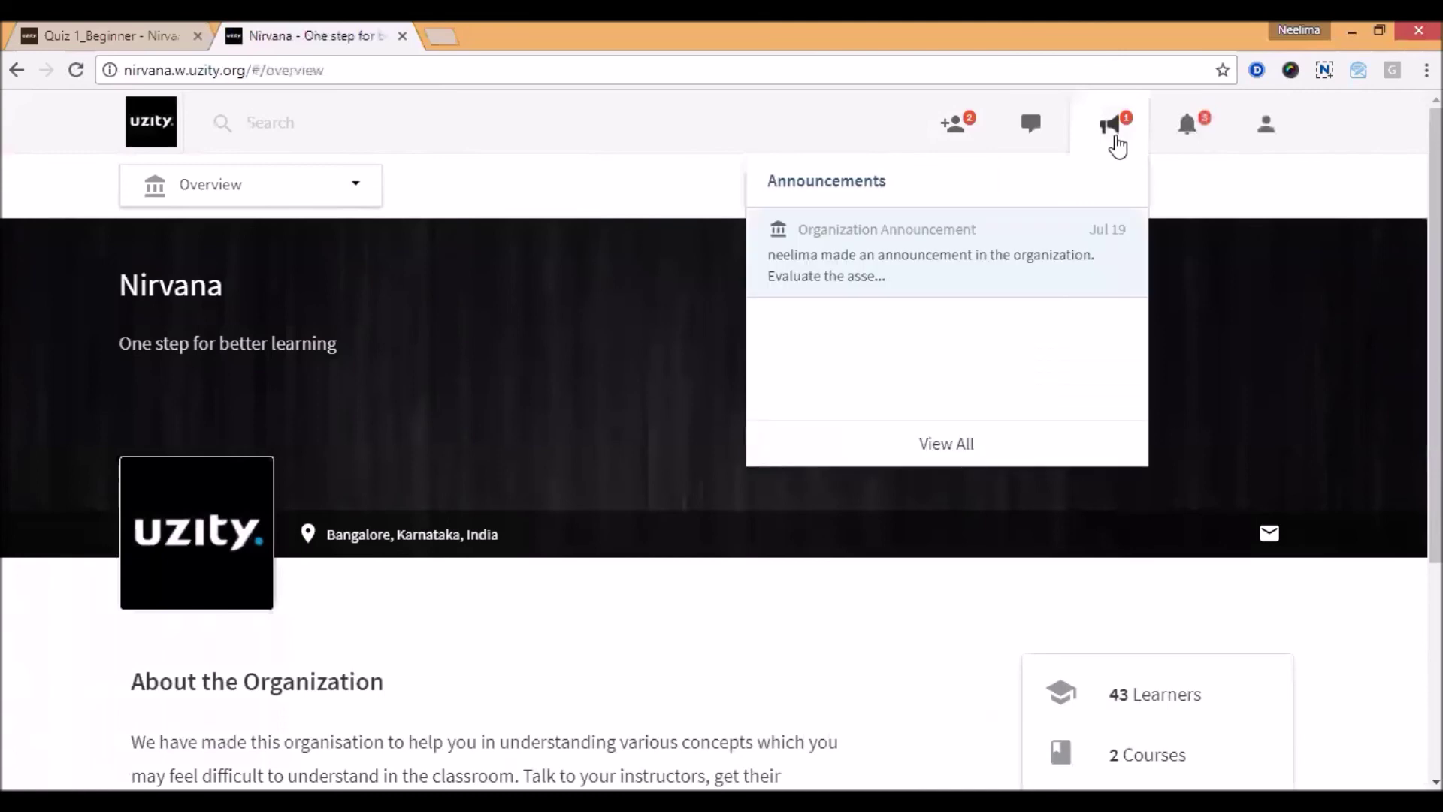
pyautogui.click(1039, 141)
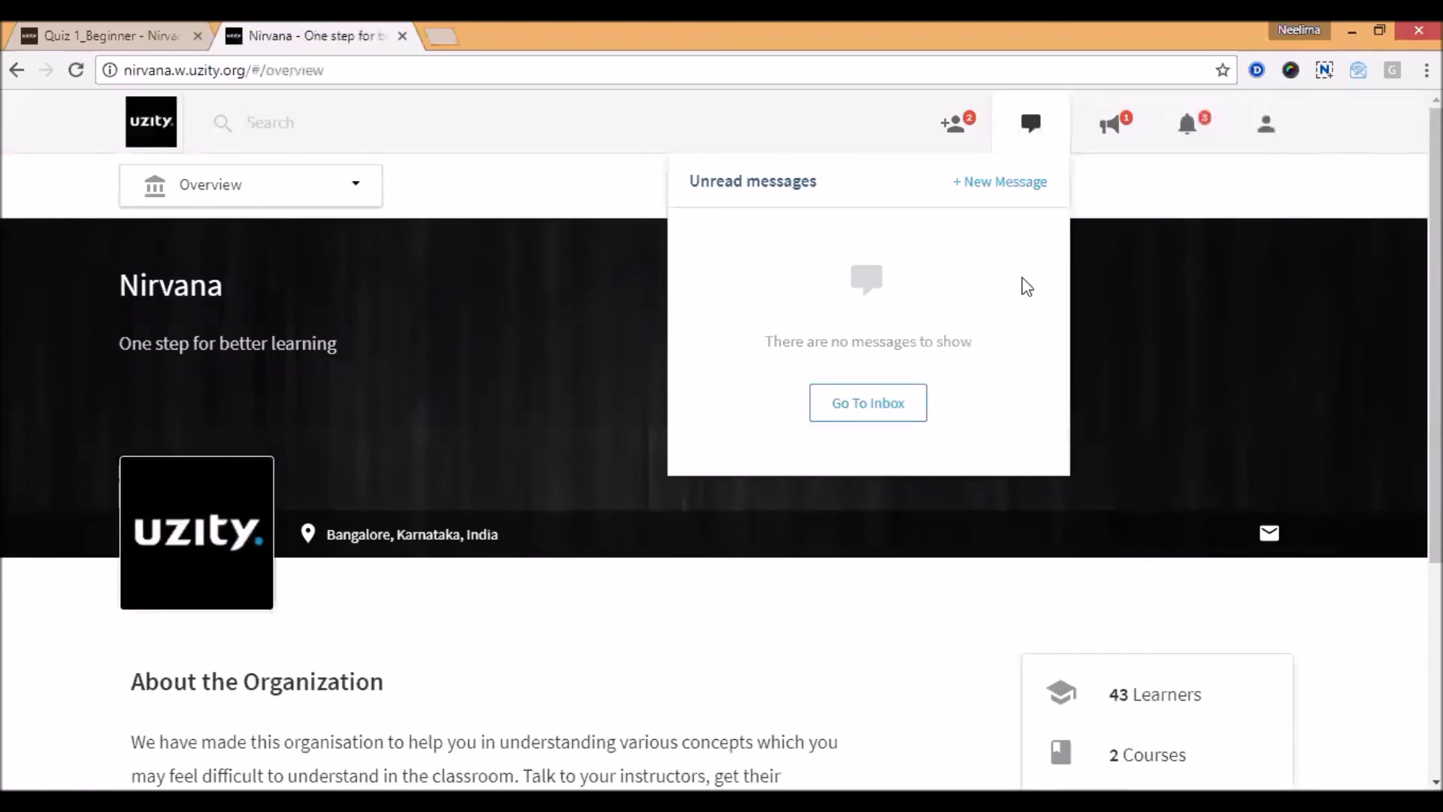
# - Review the notifications list, then open the account menu to log out
pyautogui.click(1182, 131)
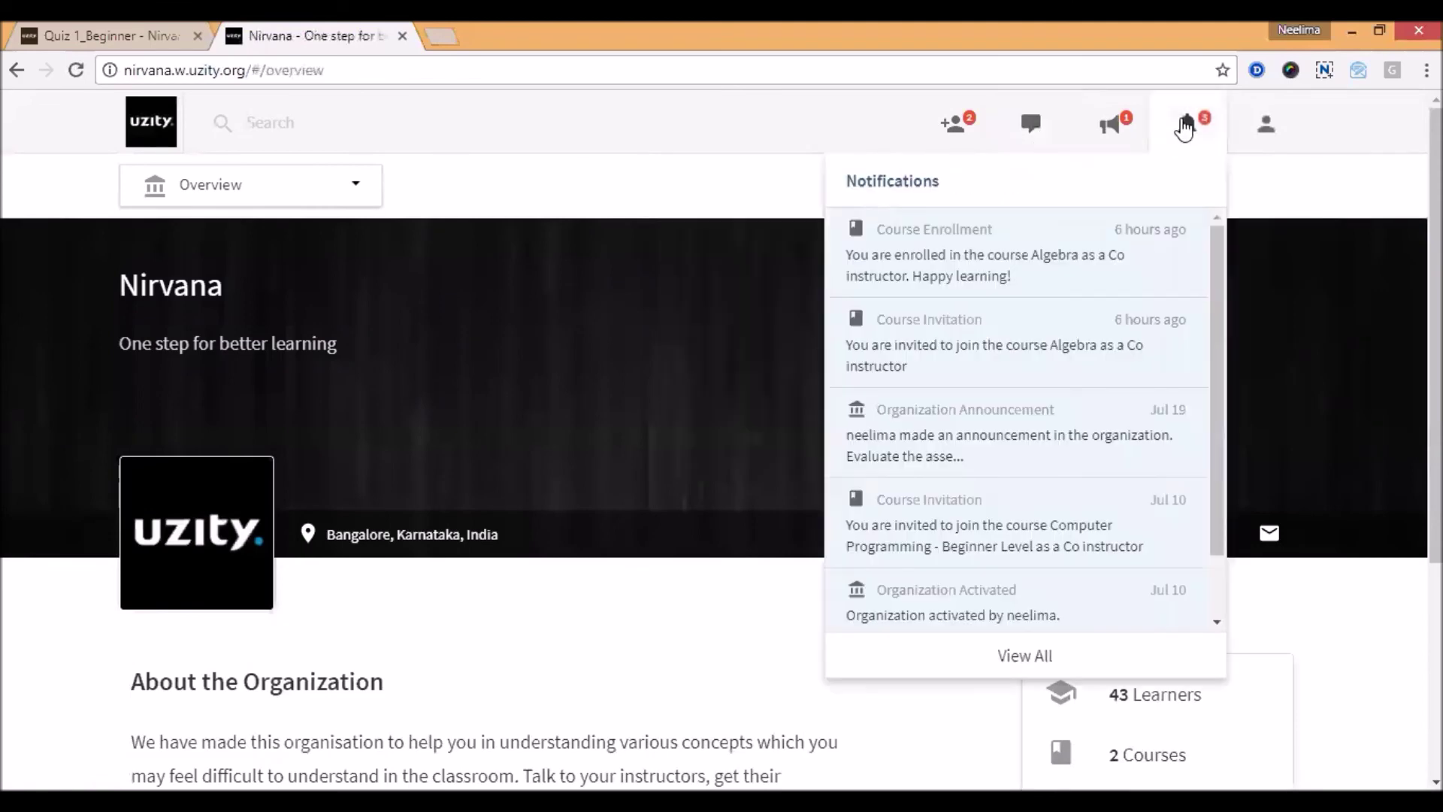
pyautogui.scroll(-1, 1007, 398)
pyautogui.scroll(1, 1008, 398)
pyautogui.scroll(-1, 1011, 394)
pyautogui.scroll(1, 1013, 391)
pyautogui.click(590, 603)
pyautogui.click(1268, 132)
# - Log out of the instructor account, sign in with the learner's username and password, and check the pending Algebra invitation
pyautogui.click(1148, 265)
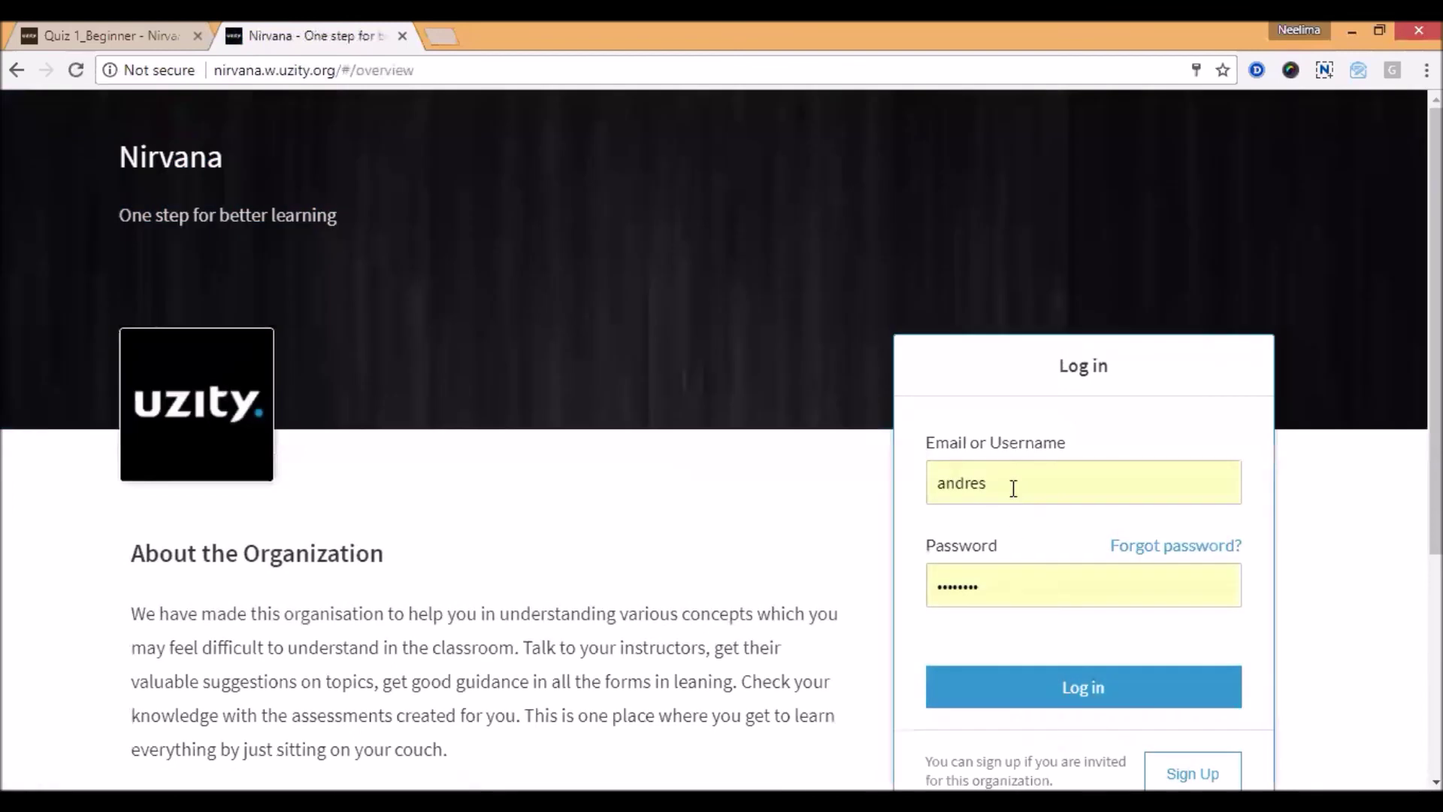
pyautogui.doubleClick(1011, 489)
pyautogui.press('BackSpace')
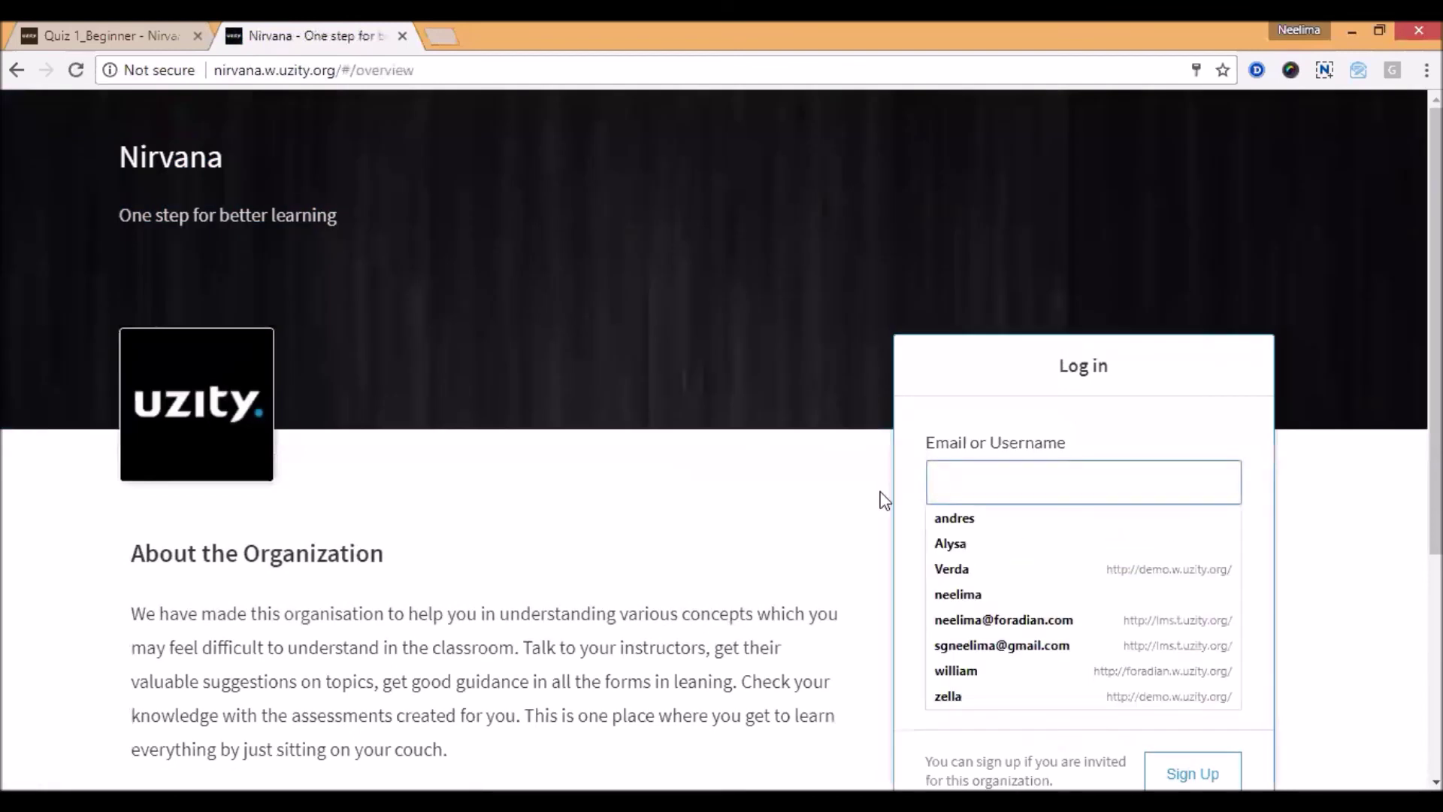
pyautogui.write('aly')
pyautogui.click(1022, 582)
pyautogui.press('BackSpace')
pyautogui.press('BackSpace')
pyautogui.press('BackSpace')
pyautogui.press('BackSpace')
pyautogui.press('BackSpace')
pyautogui.write('aly')
pyautogui.press('Return')
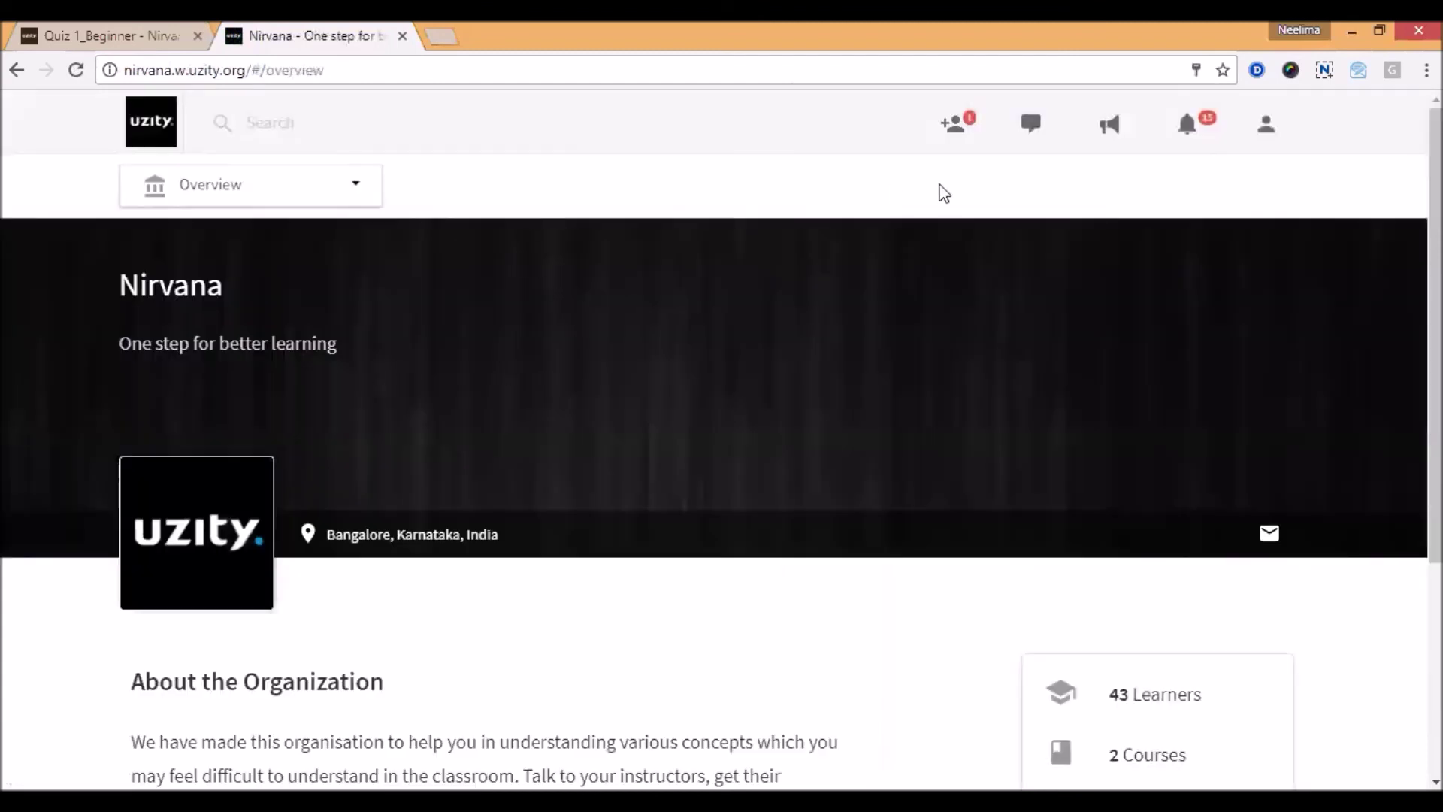
pyautogui.click(956, 132)
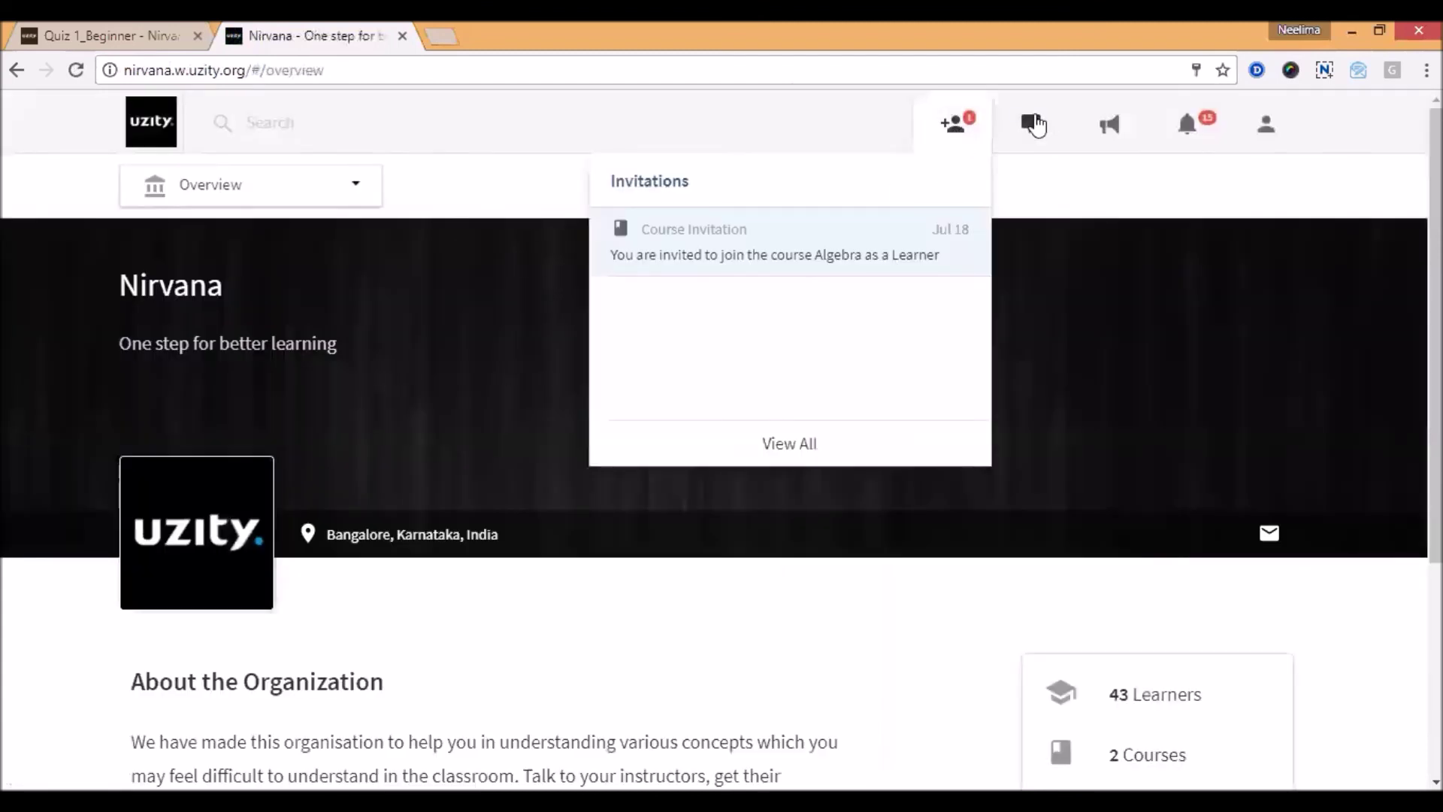
pyautogui.click(1034, 124)
pyautogui.click(1105, 127)
pyautogui.click(1184, 139)
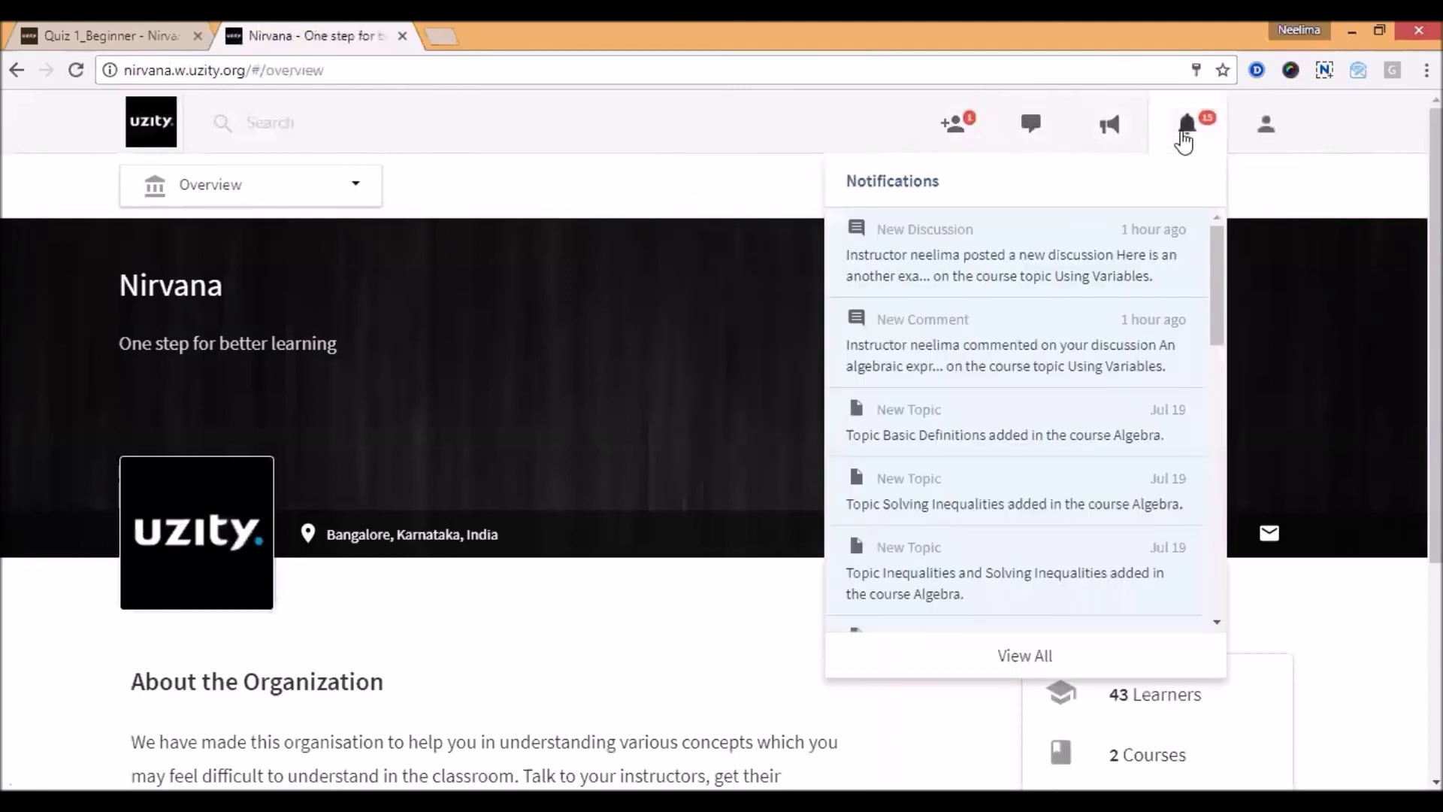
pyautogui.click(1108, 128)
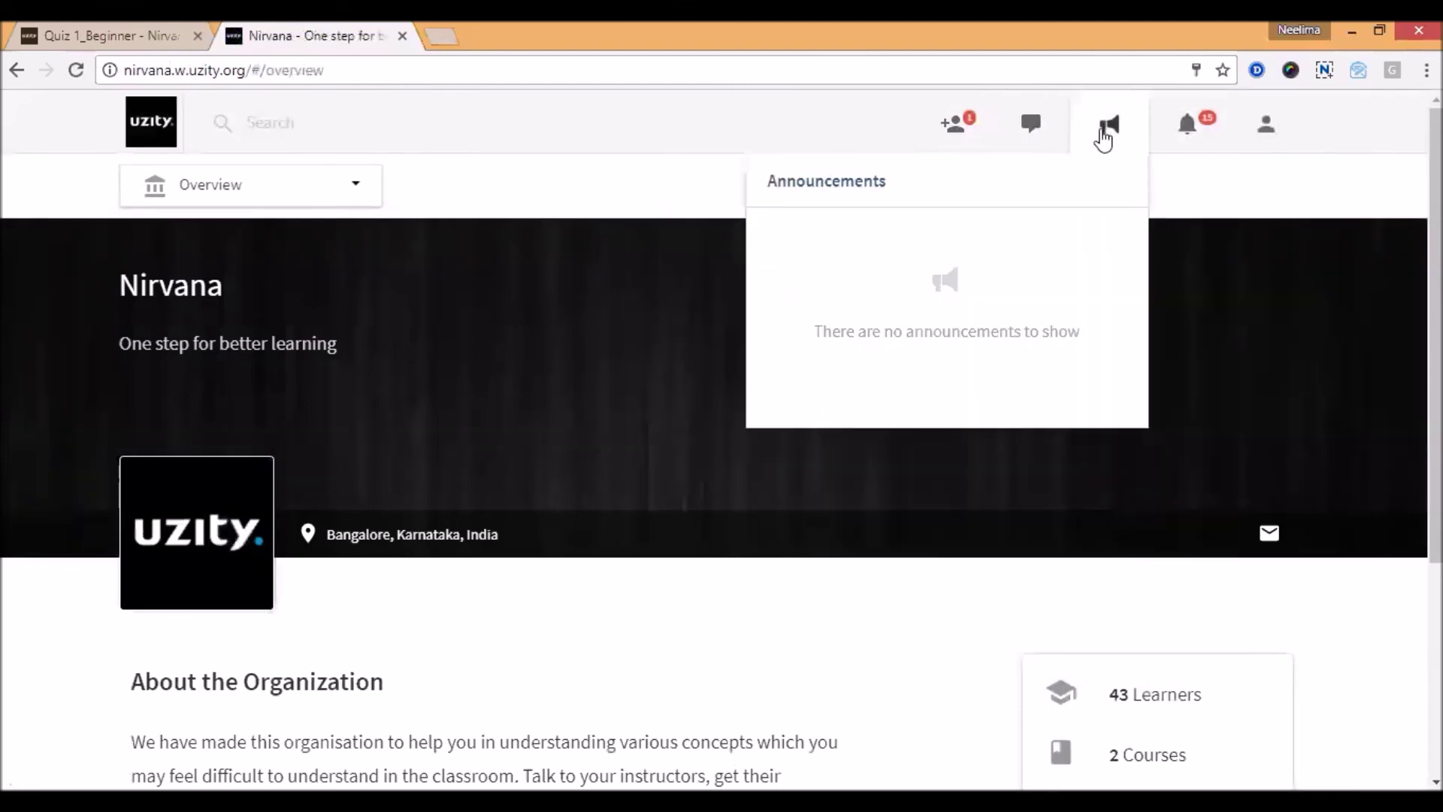
pyautogui.click(1259, 190)
pyautogui.click(333, 203)
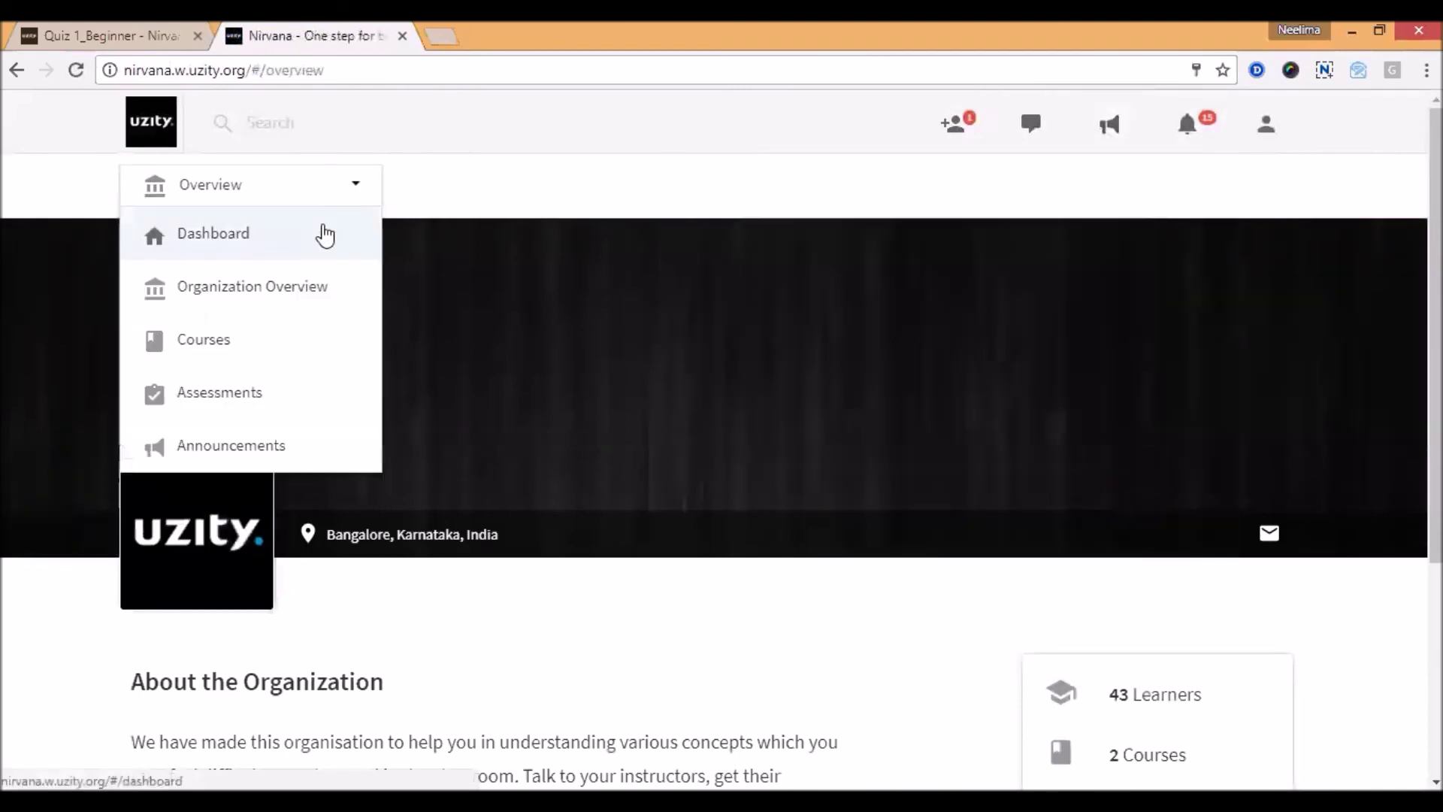
pyautogui.click(319, 238)
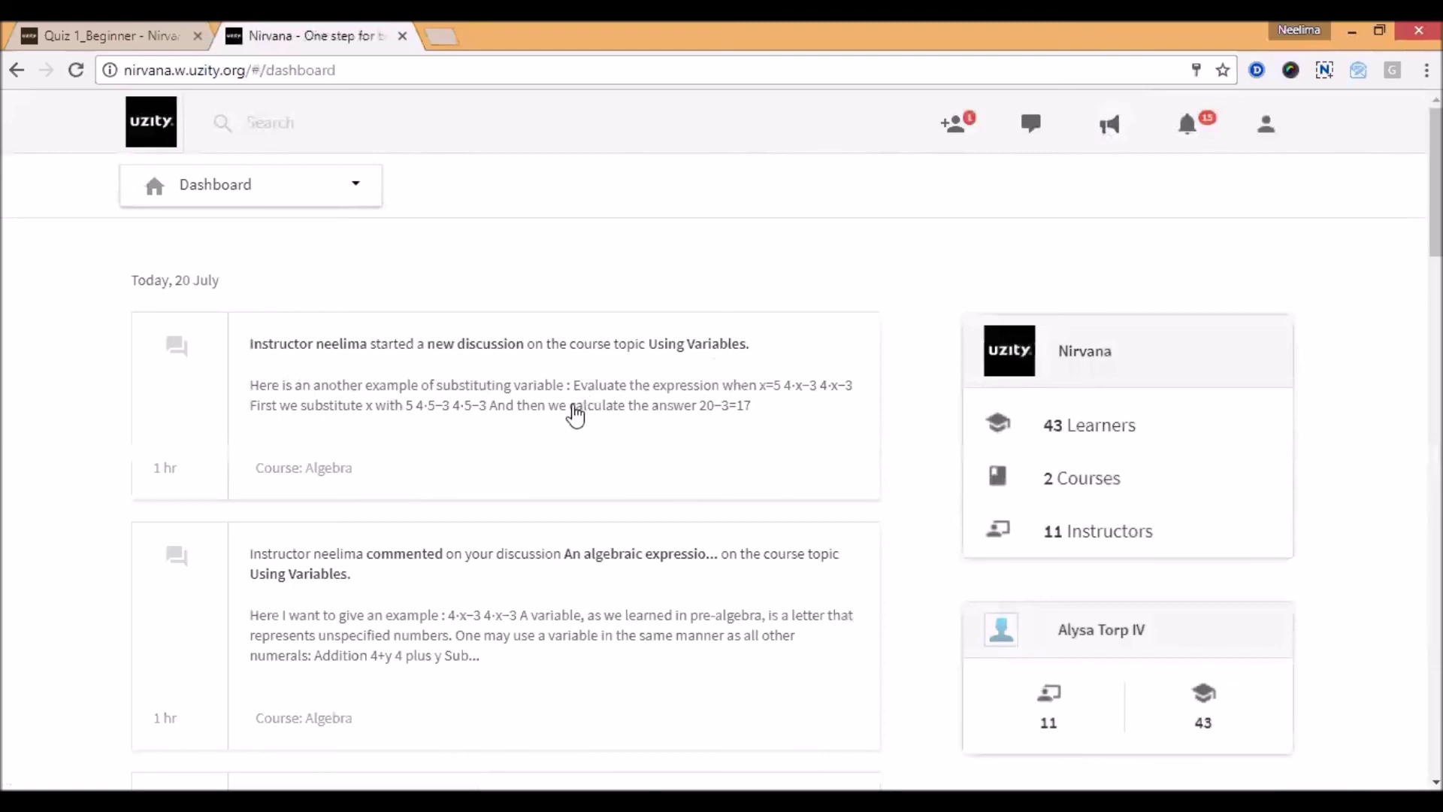
pyautogui.scroll(-3, 574, 417)
pyautogui.scroll(-6, 575, 418)
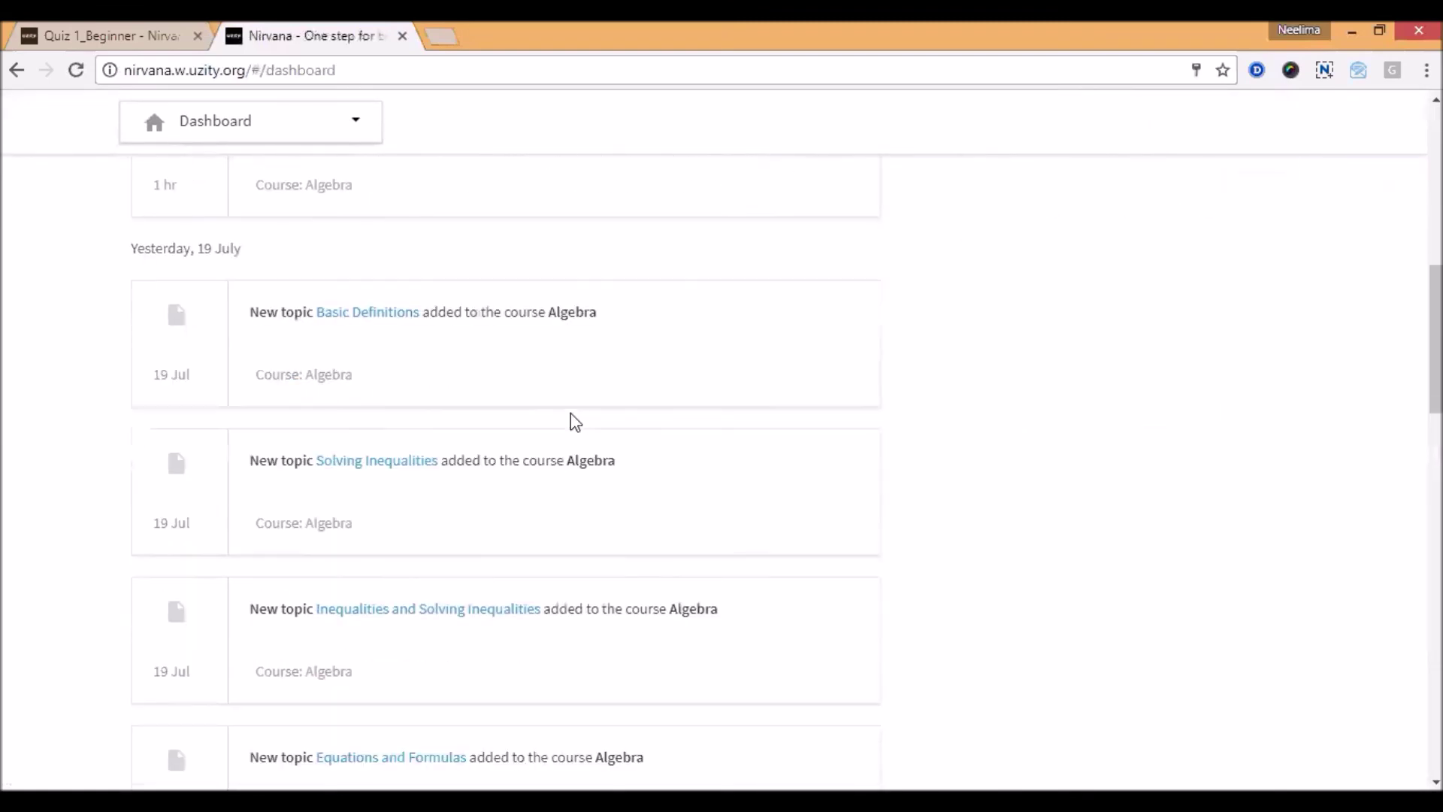
pyautogui.scroll(10, 530, 390)
pyautogui.click(332, 197)
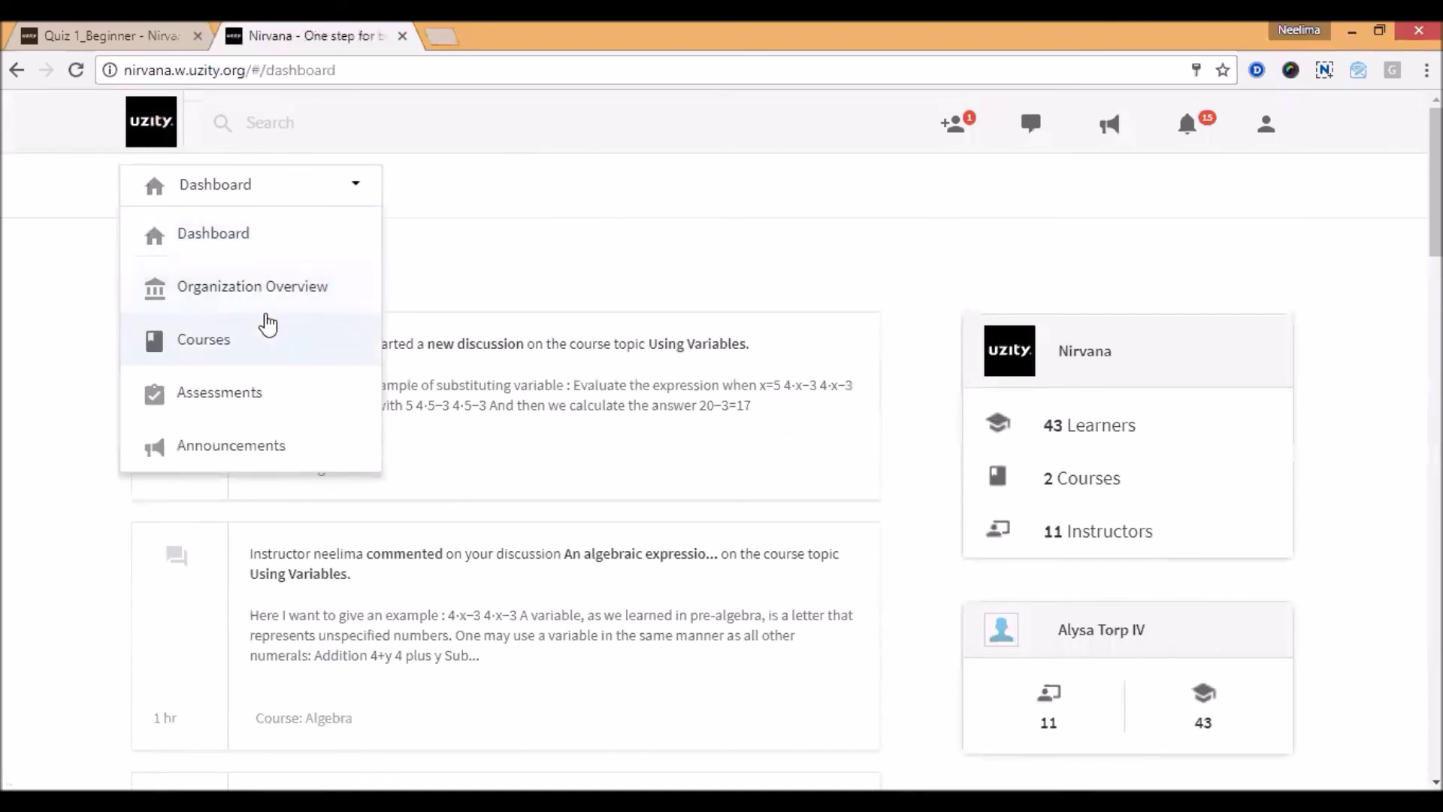
pyautogui.click(268, 297)
pyautogui.scroll(-5, 653, 459)
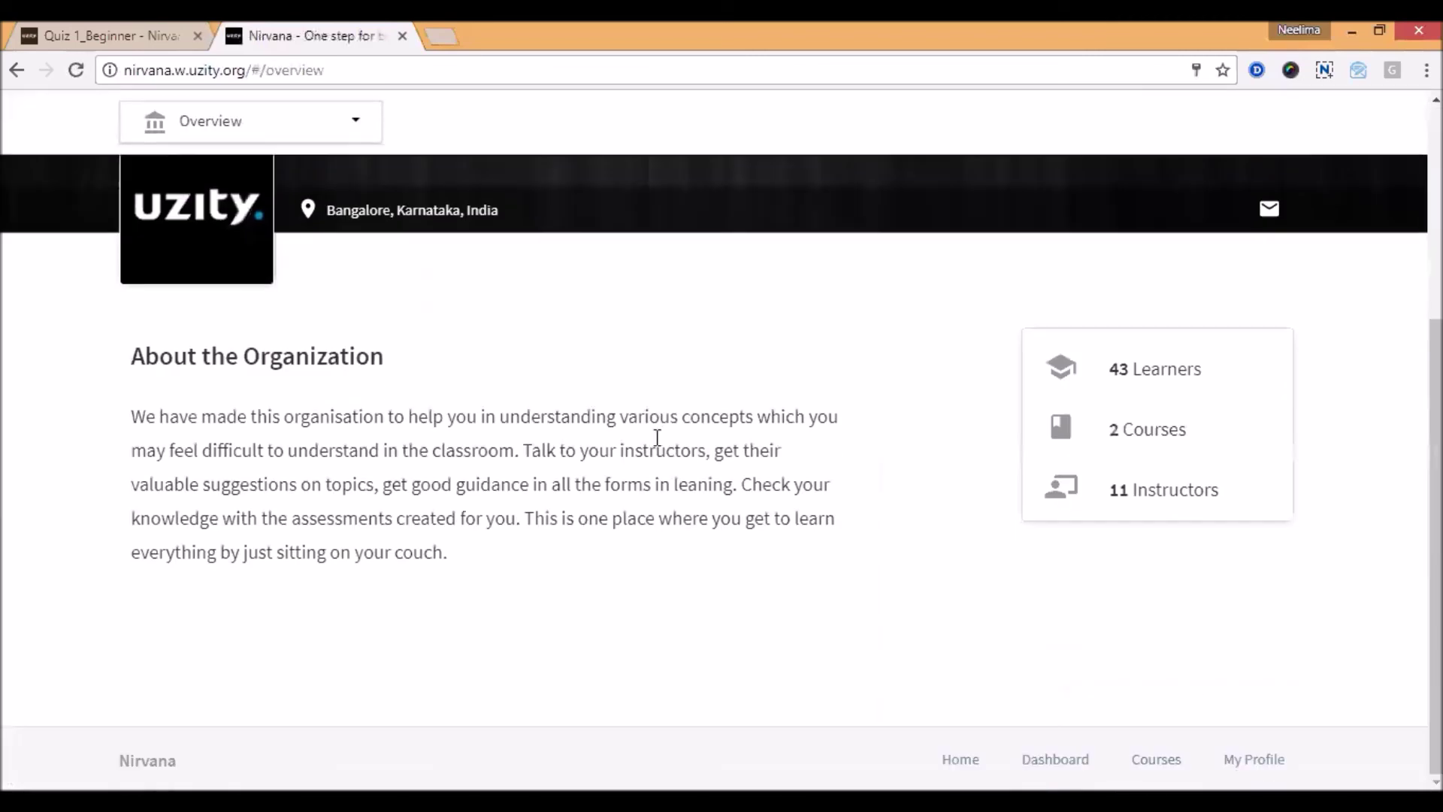
pyautogui.scroll(4, 653, 462)
pyautogui.scroll(1, 653, 466)
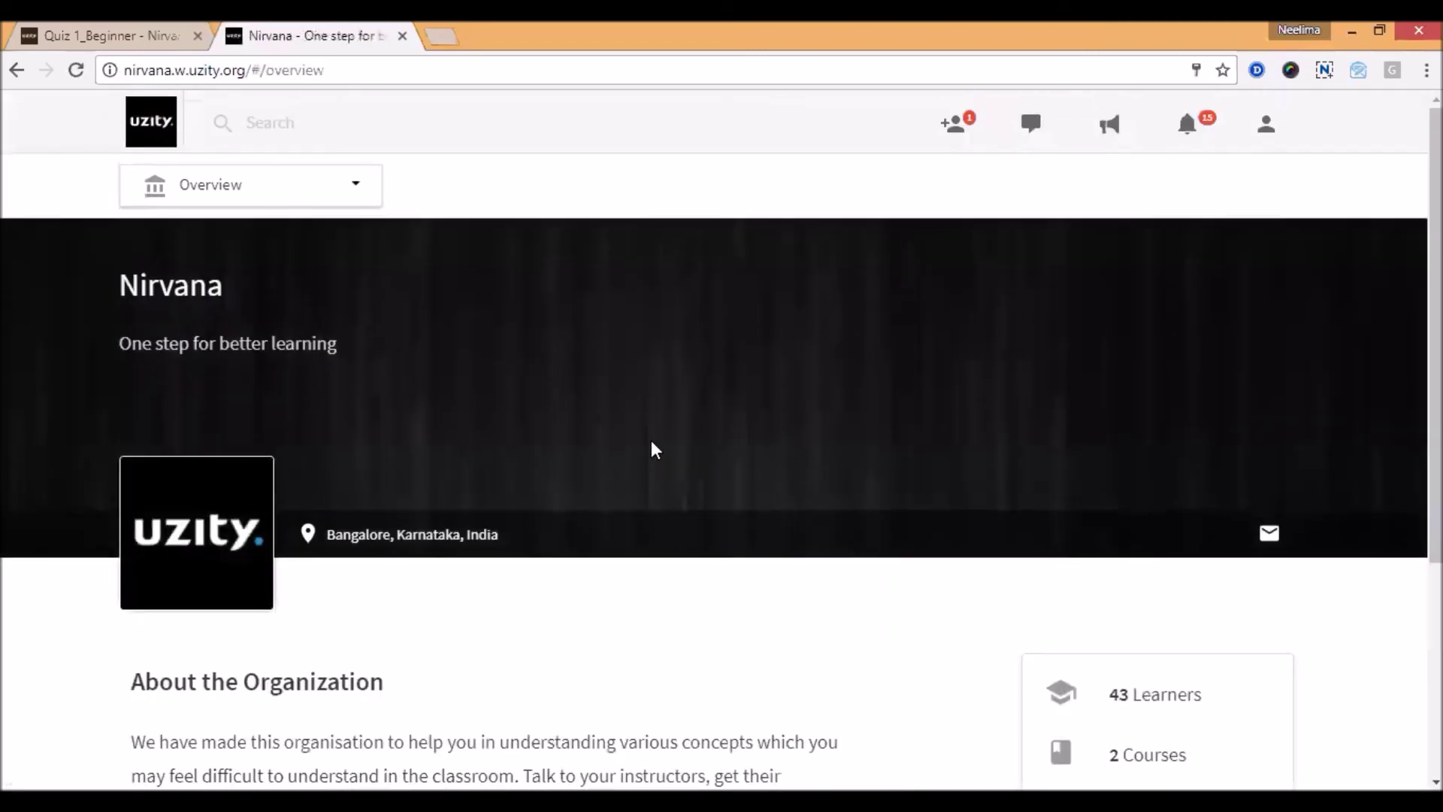
pyautogui.click(341, 194)
# - Look through the learner's Invitations and Explore Courses, then return to Learning with Algebra and Computer Programming - Beginner Level
pyautogui.click(269, 340)
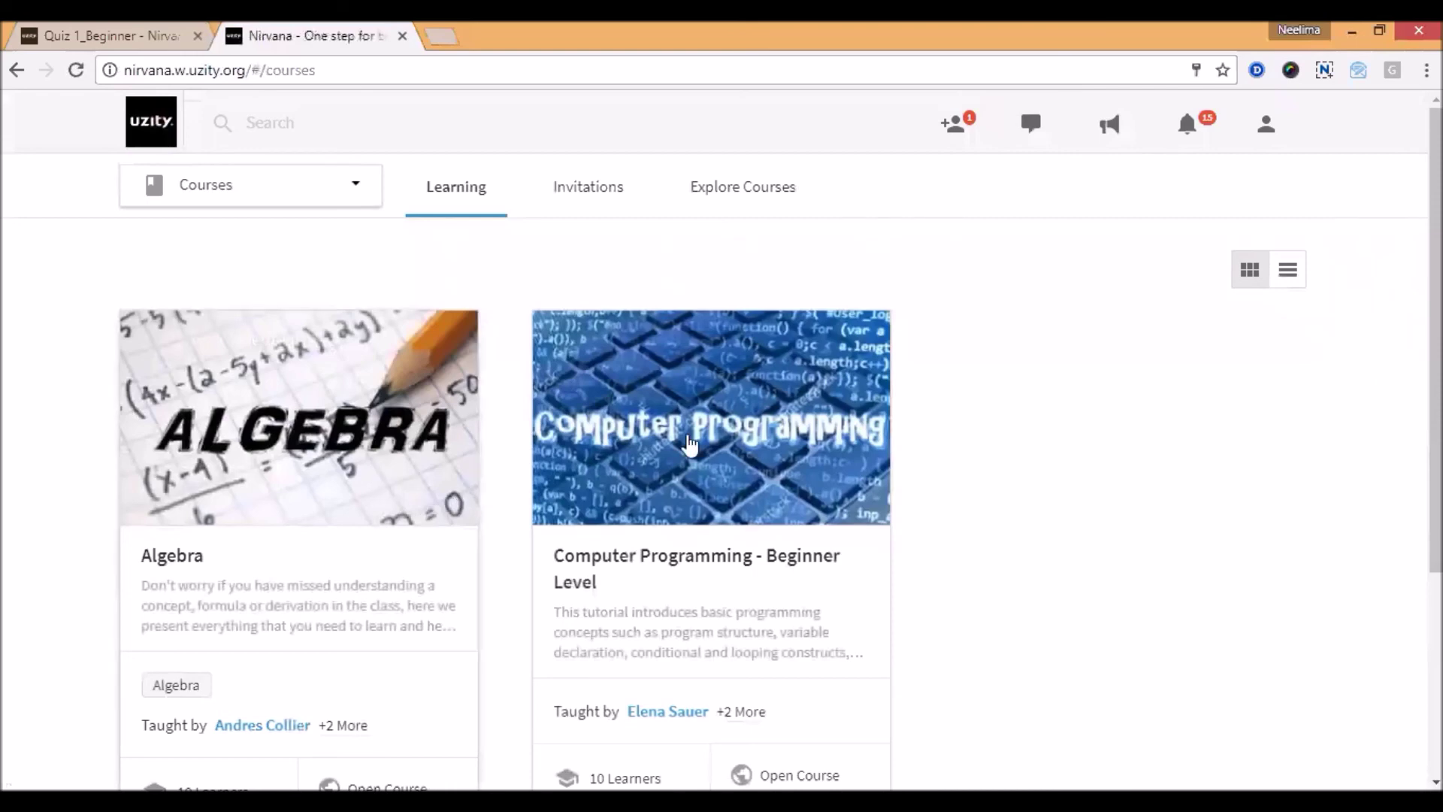
pyautogui.click(612, 202)
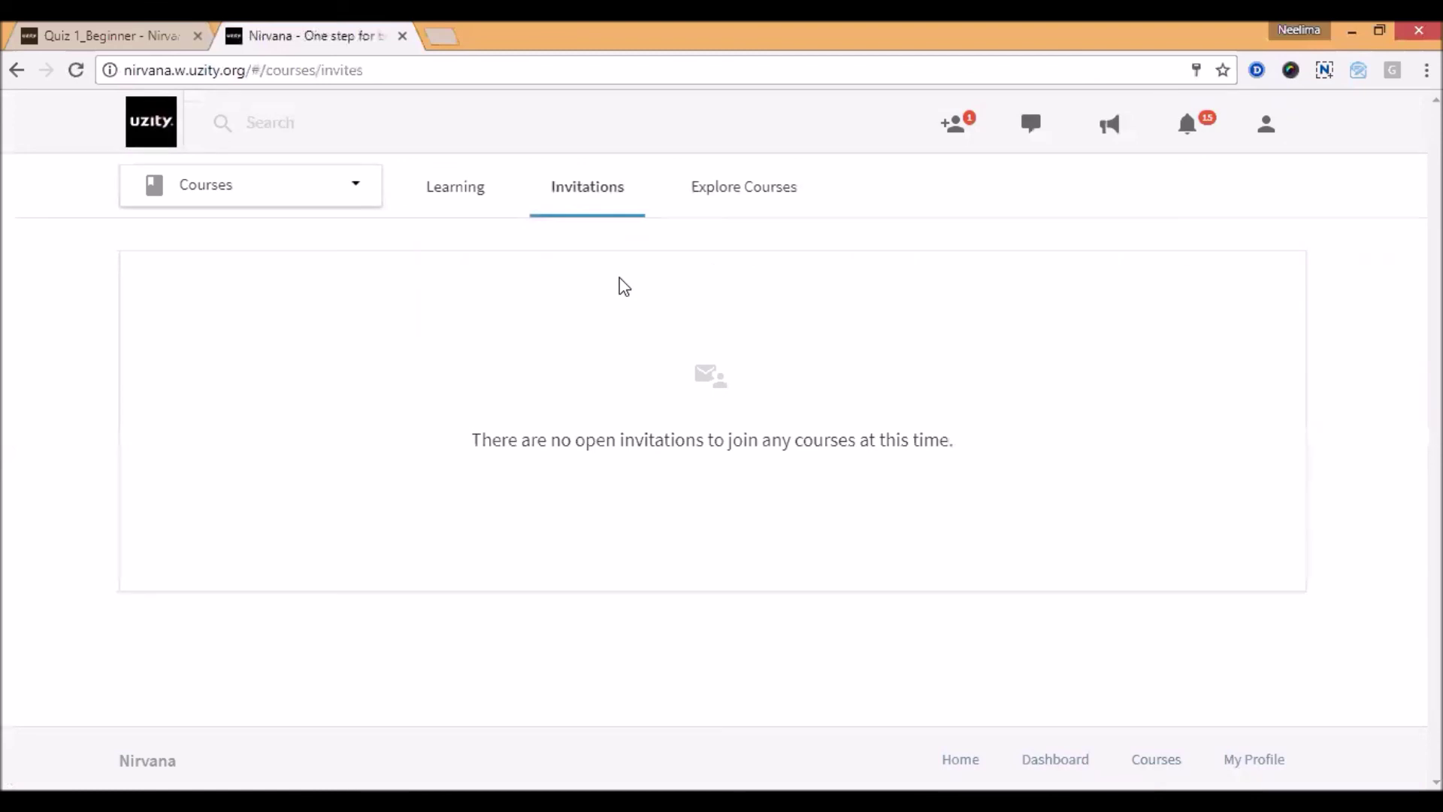
pyautogui.click(709, 210)
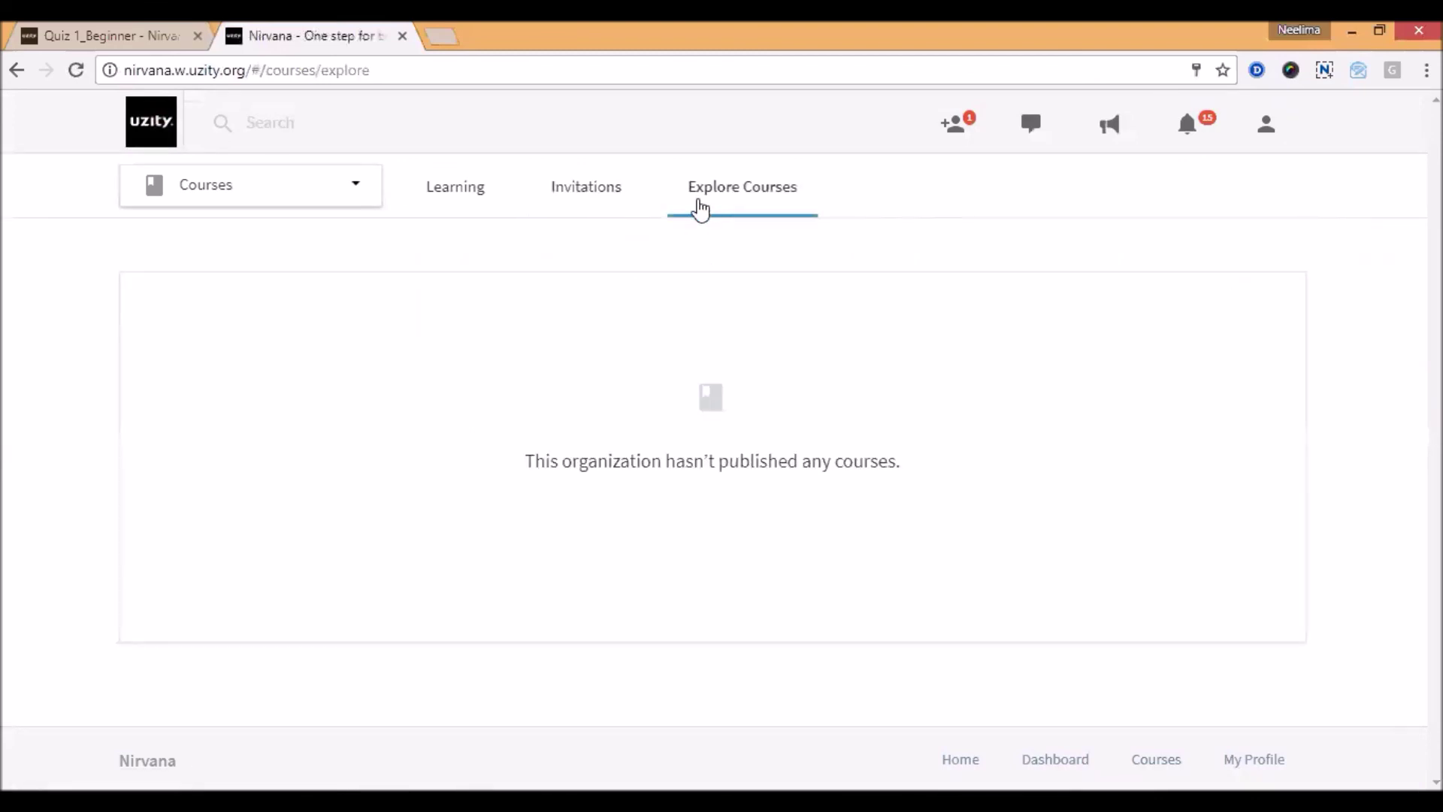
pyautogui.click(490, 190)
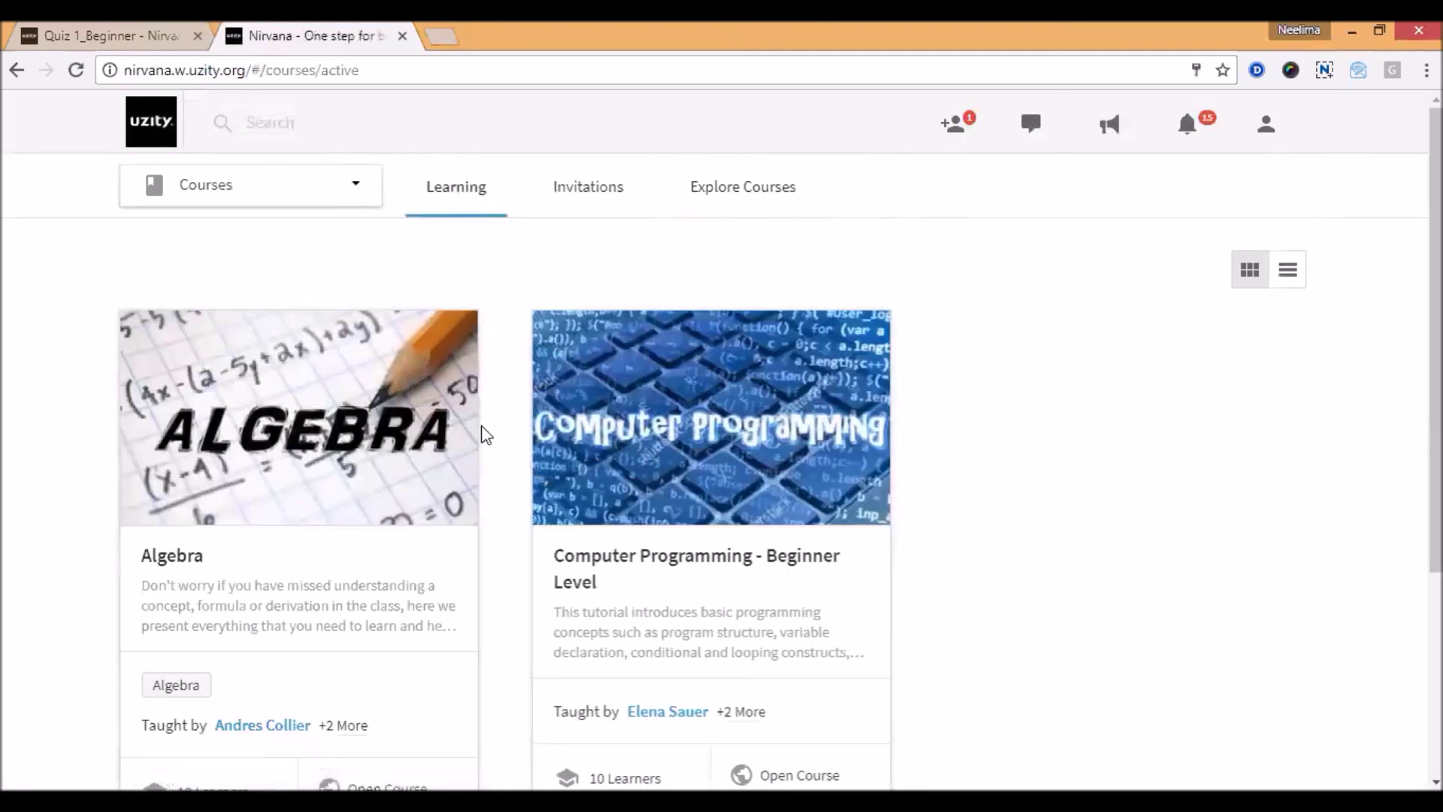
# - Open the Algebra course and expand the Overview and History of Algebra and Introduction to variables topics
pyautogui.click(460, 437)
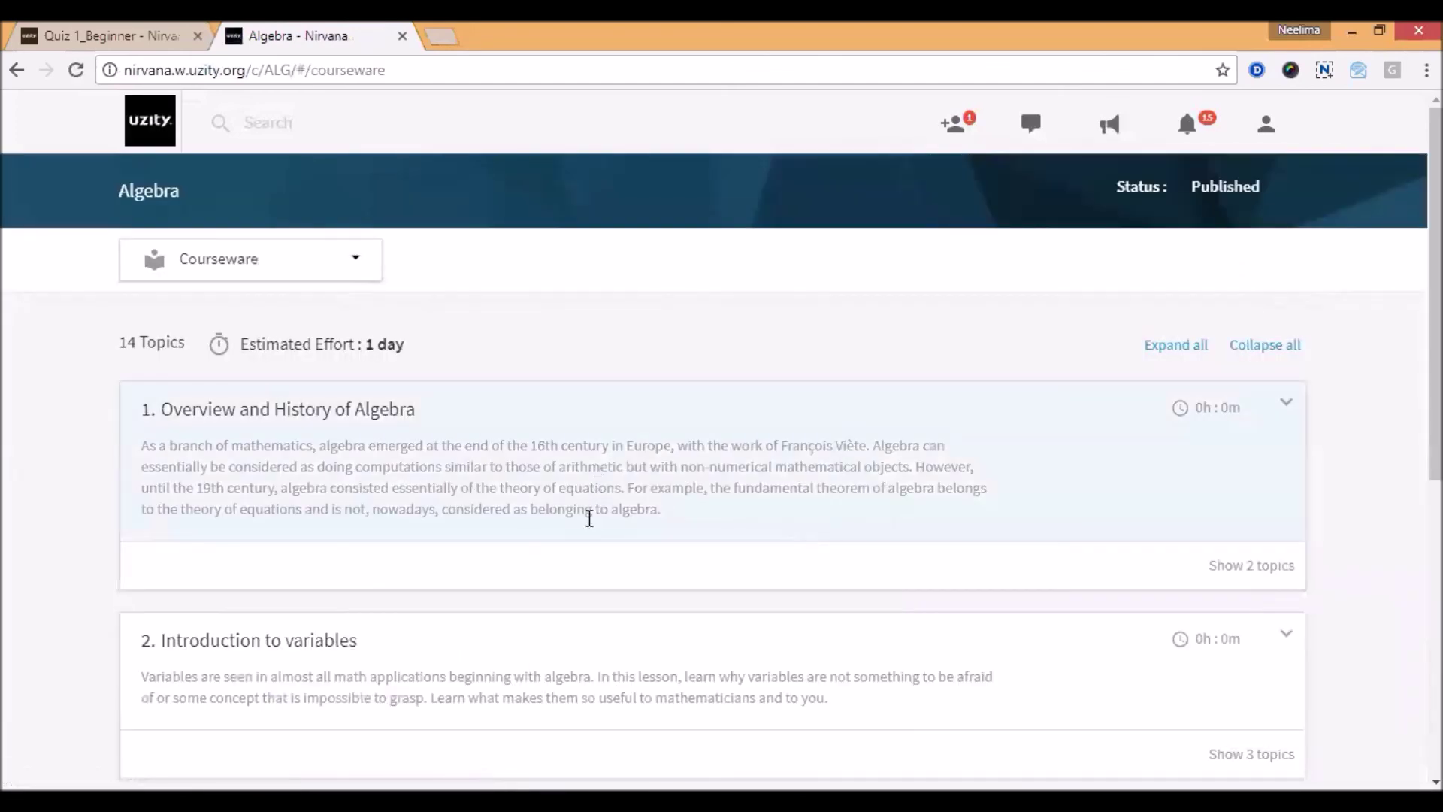
pyautogui.click(1197, 575)
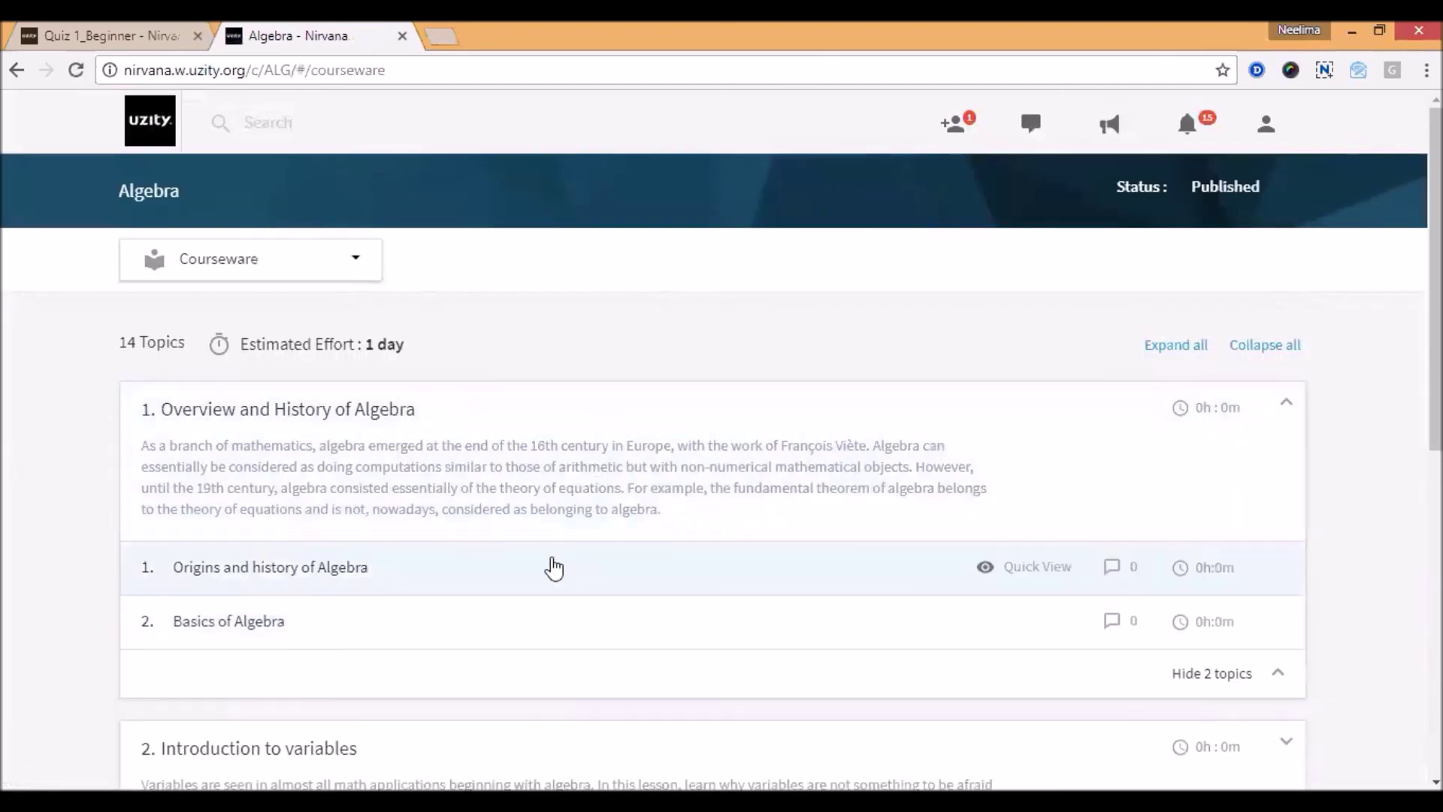
pyautogui.scroll(-1, 538, 567)
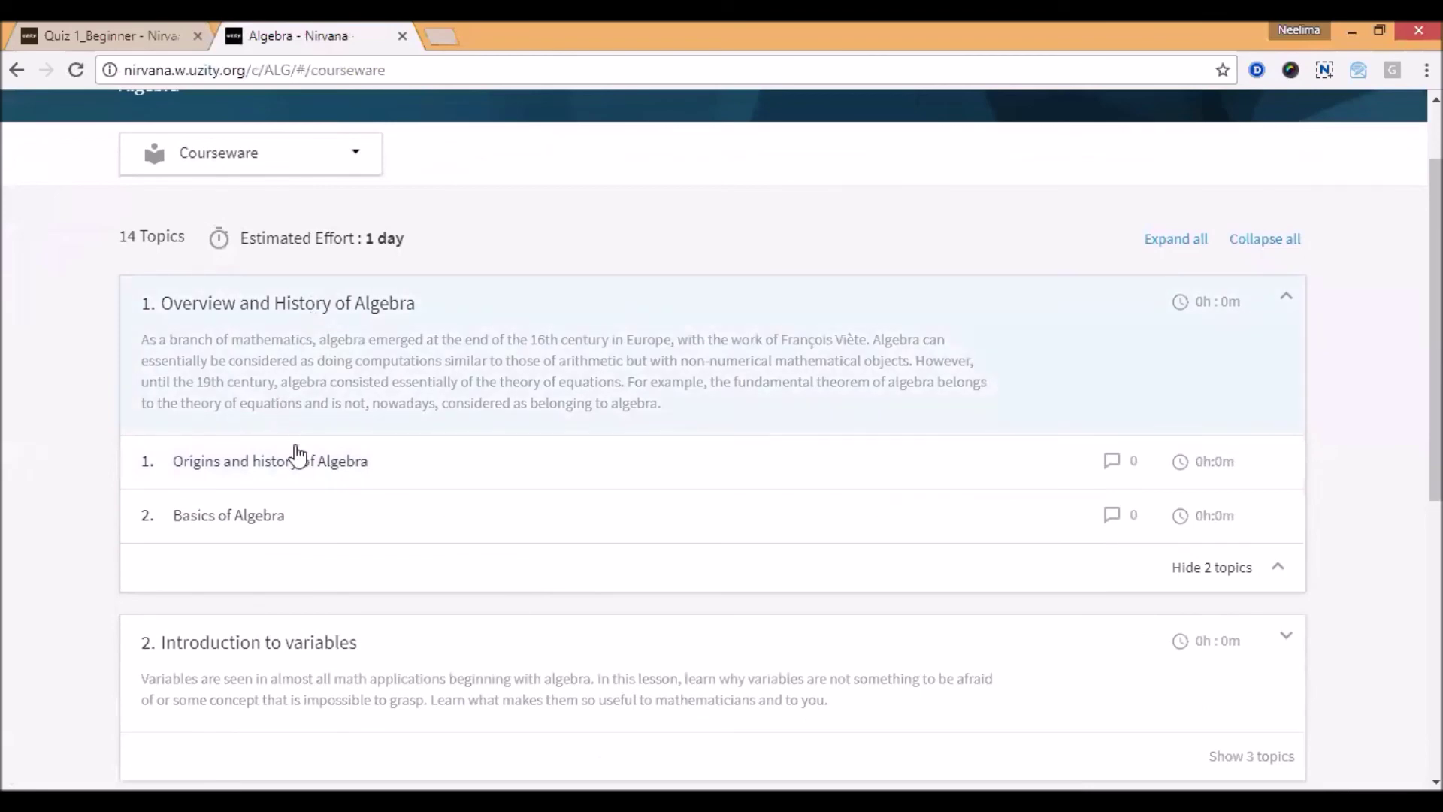
pyautogui.scroll(-3, 338, 452)
pyautogui.click(451, 361)
pyautogui.scroll(-1, 451, 421)
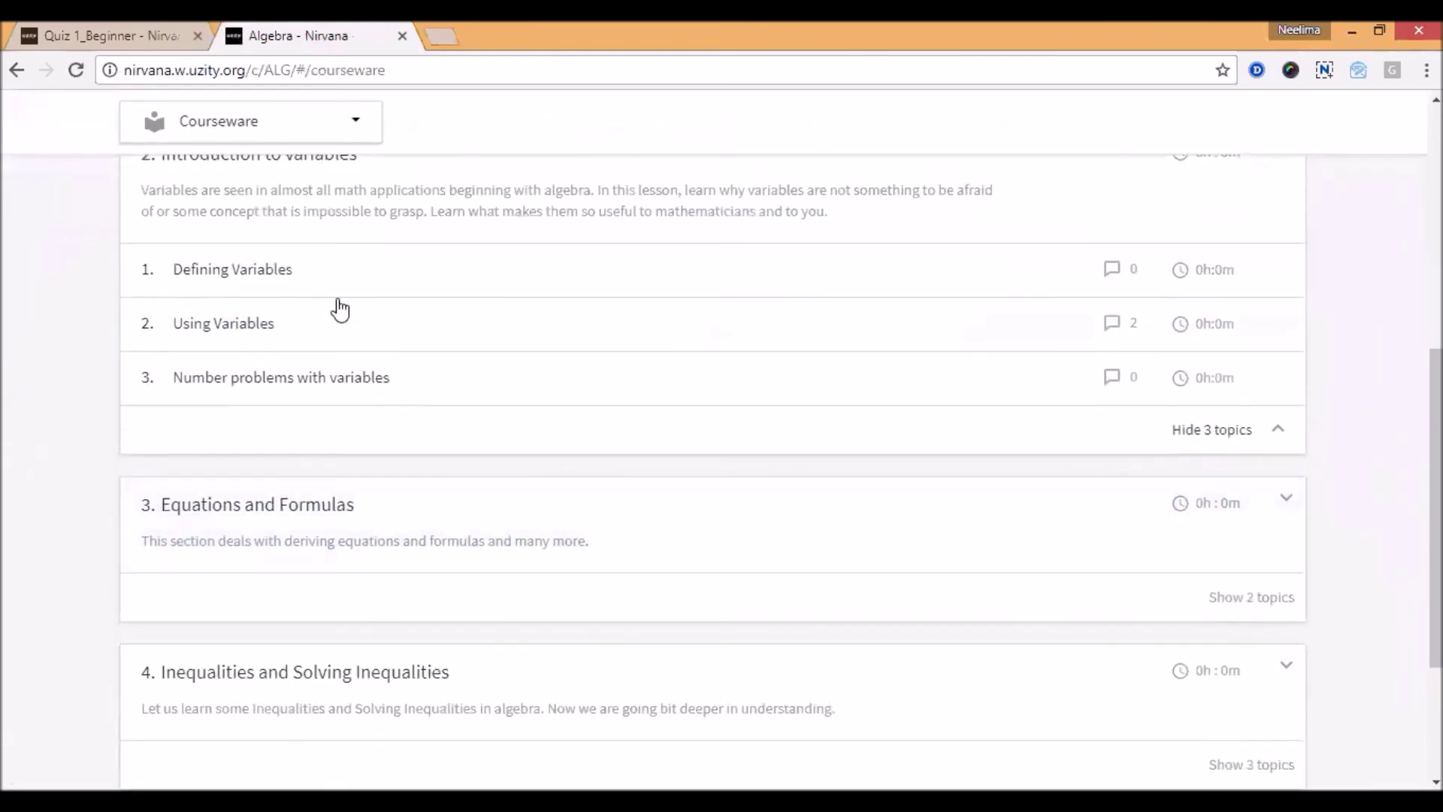
# - Read through lessons 2.1 Defining Variables and 2.2 Using Variables
pyautogui.click(353, 269)
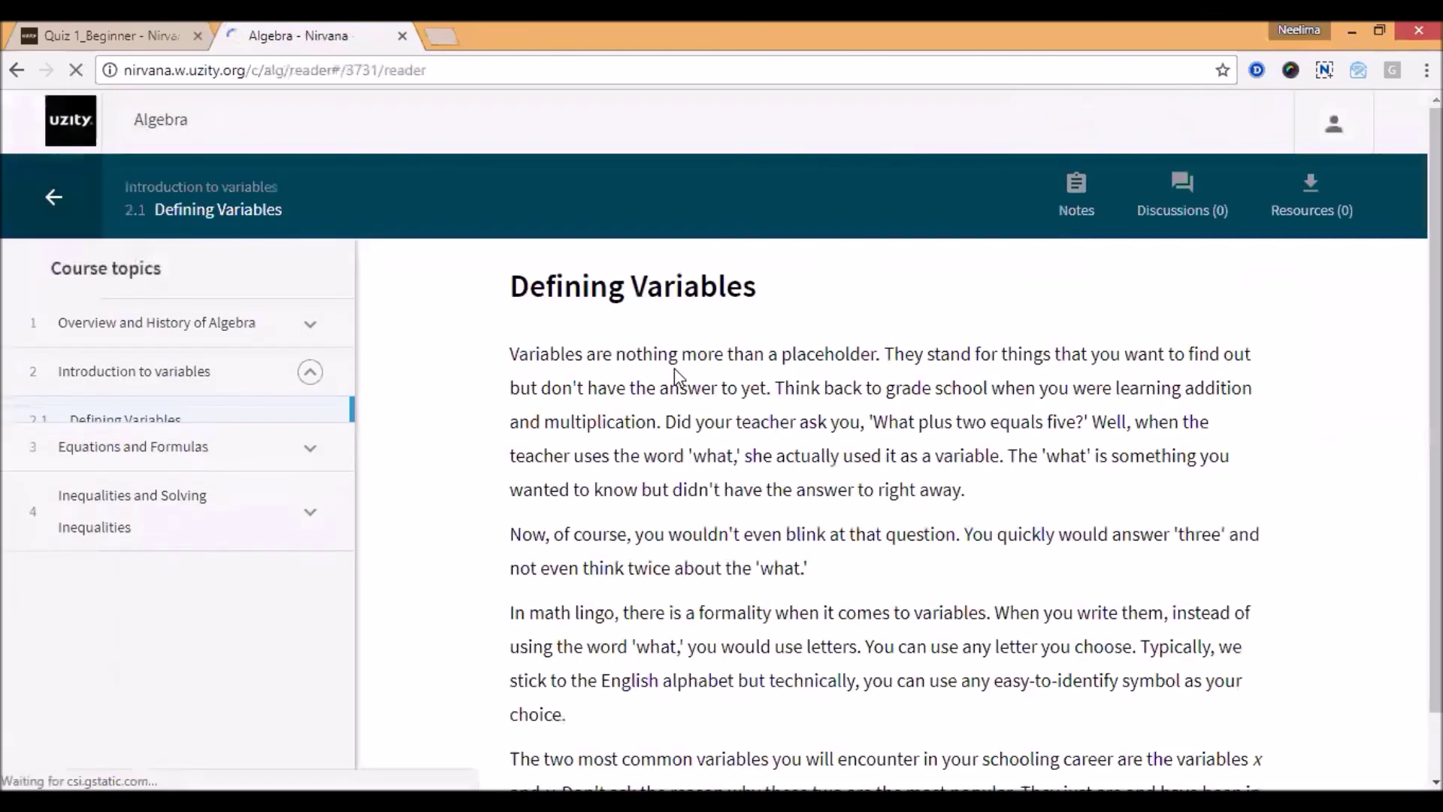
pyautogui.scroll(-4, 676, 384)
pyautogui.scroll(-8, 709, 404)
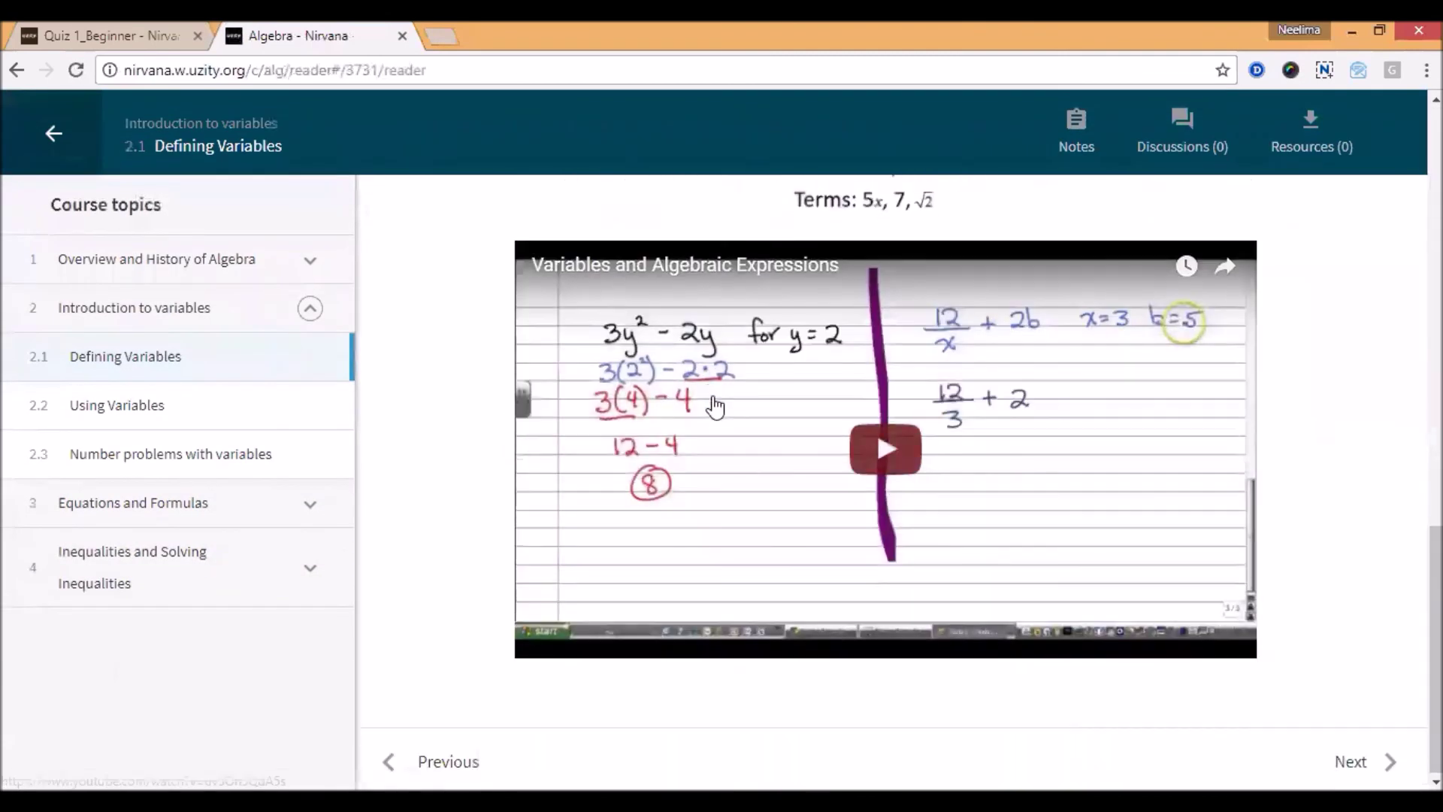
pyautogui.click(178, 418)
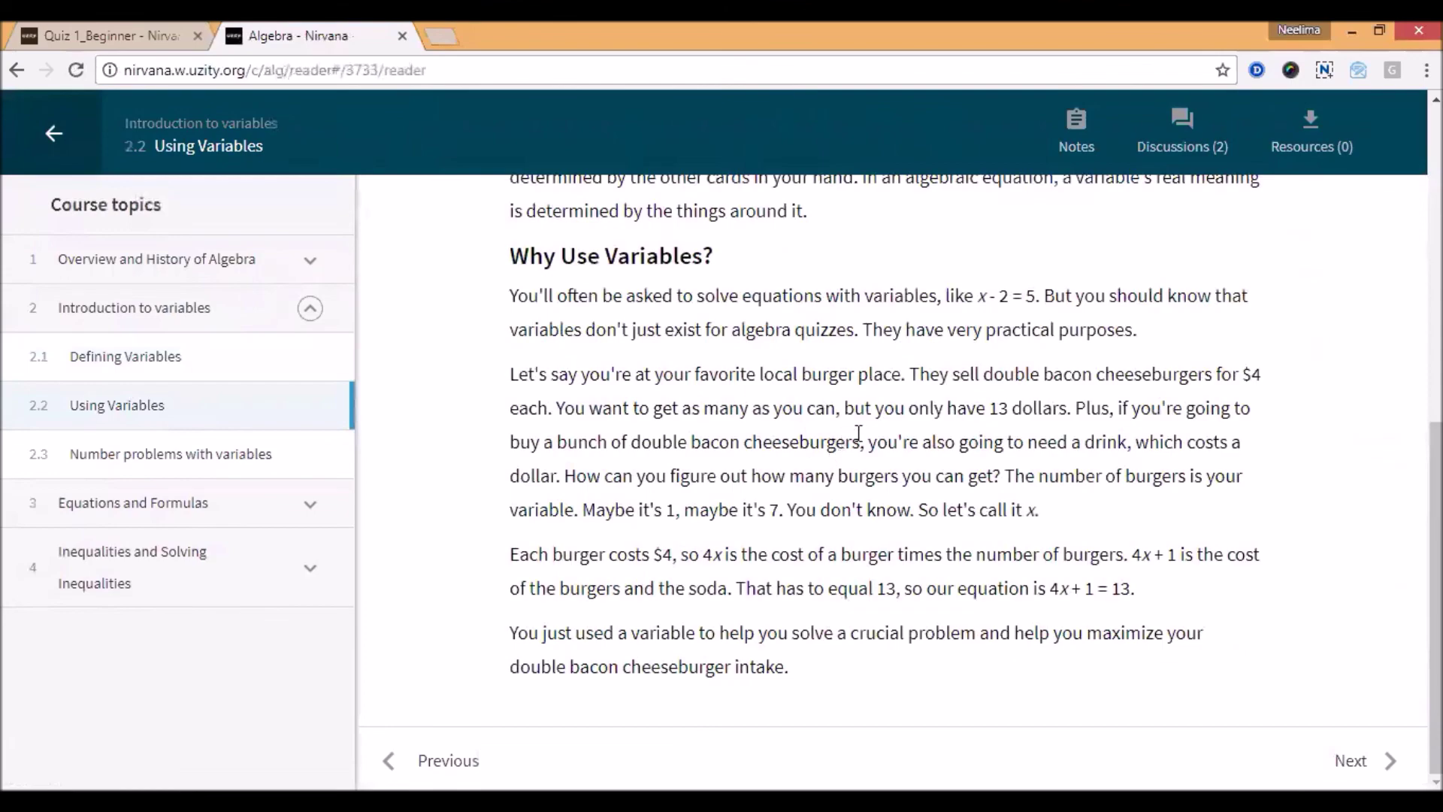
pyautogui.scroll(8, 898, 428)
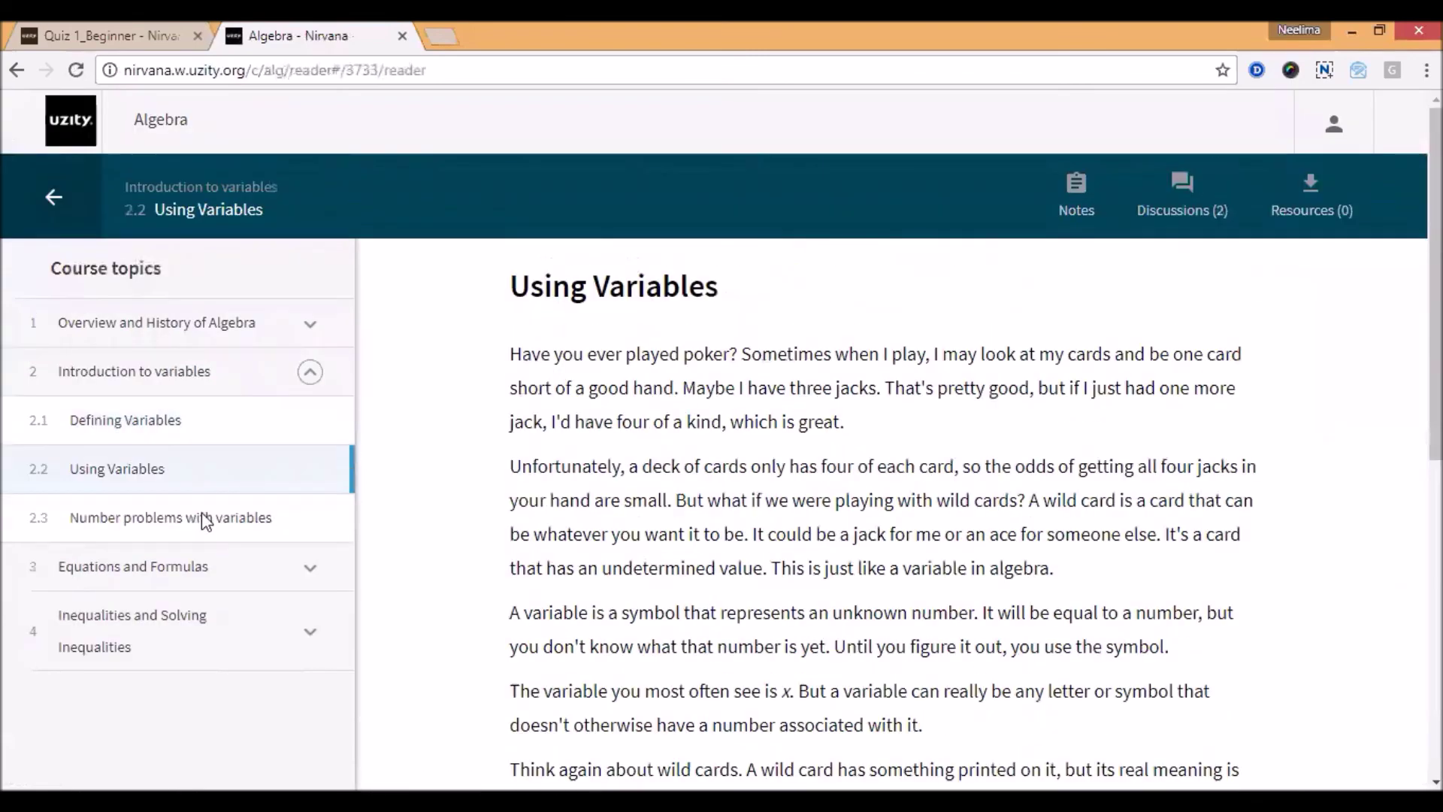
# - Read lesson 2.3 Number problems with variables, then go back to the Courseware outline
pyautogui.click(200, 517)
pyautogui.scroll(-6, 691, 499)
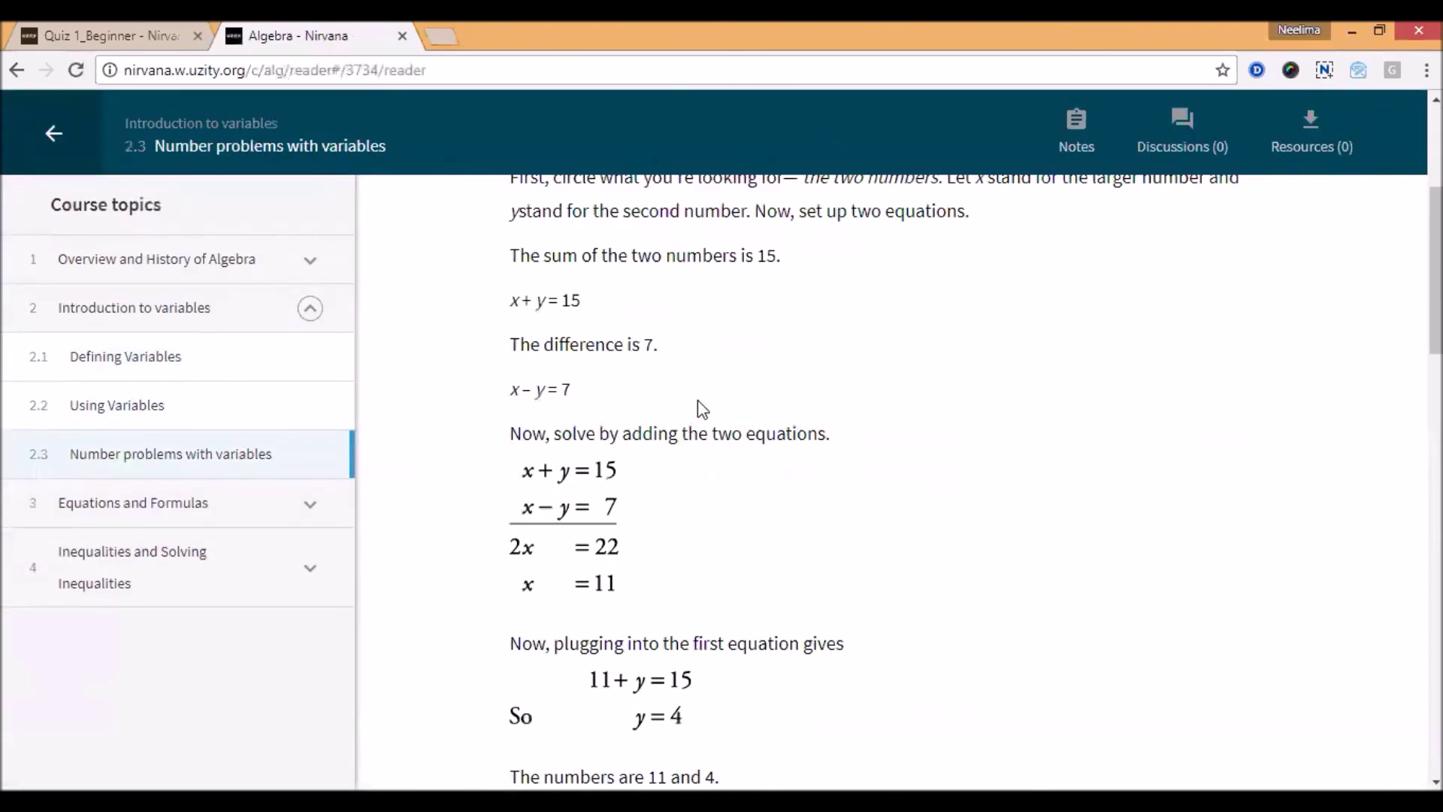
pyautogui.scroll(-10, 708, 410)
pyautogui.scroll(12, 709, 412)
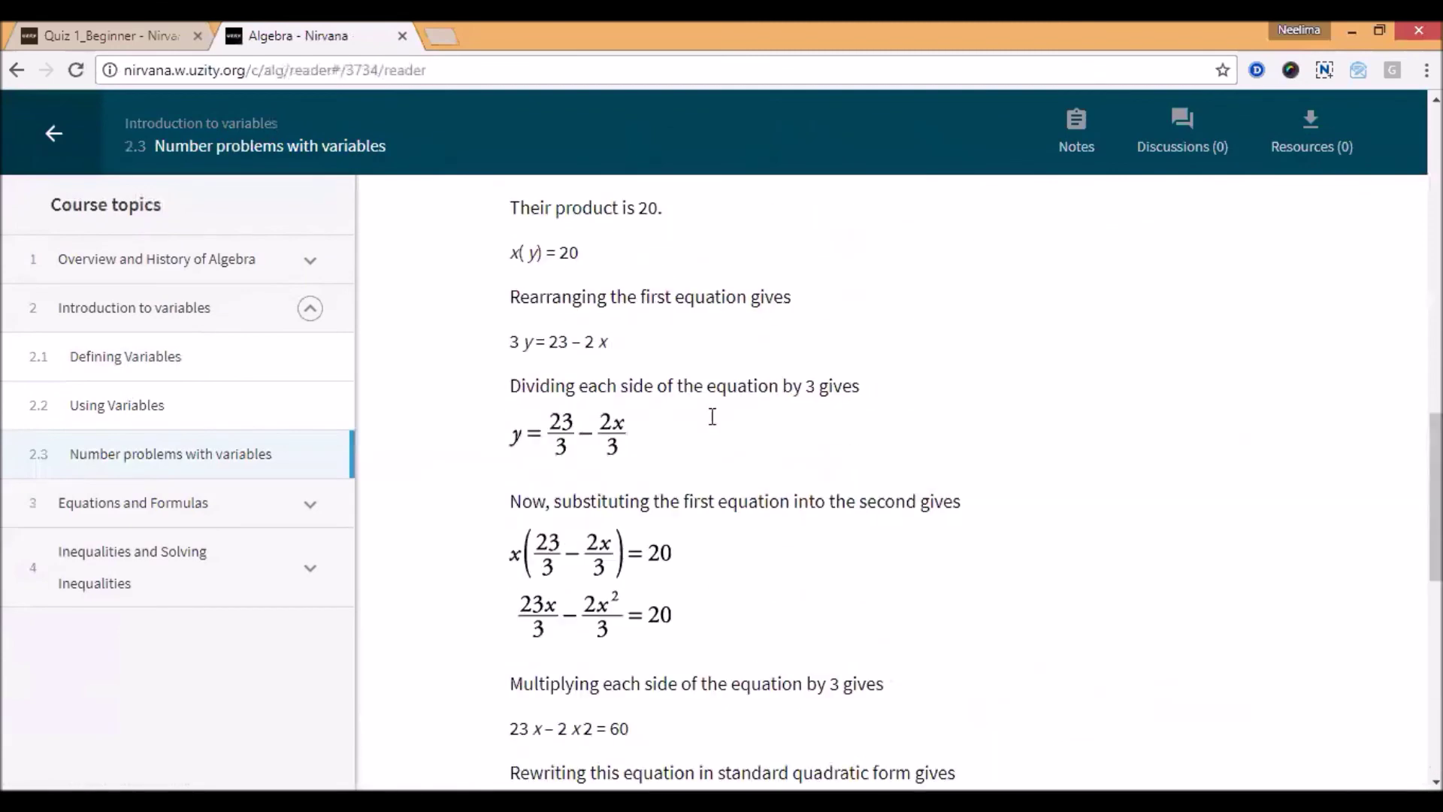
pyautogui.scroll(5, 697, 439)
pyautogui.click(61, 214)
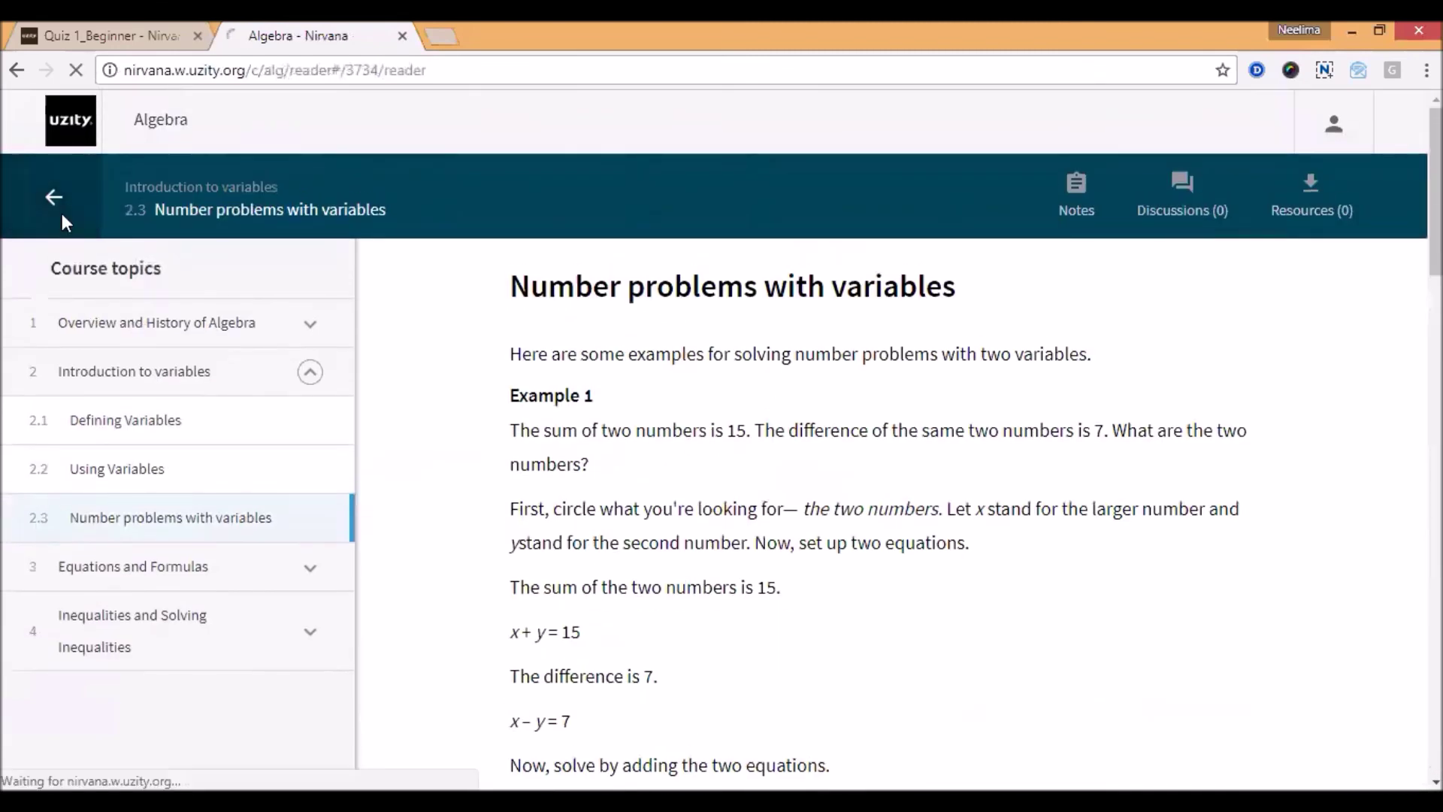
# - Switch the Algebra course to Assessments and show the Attended list with Quiz 1_Beginner at 69.4/100.0
pyautogui.click(201, 263)
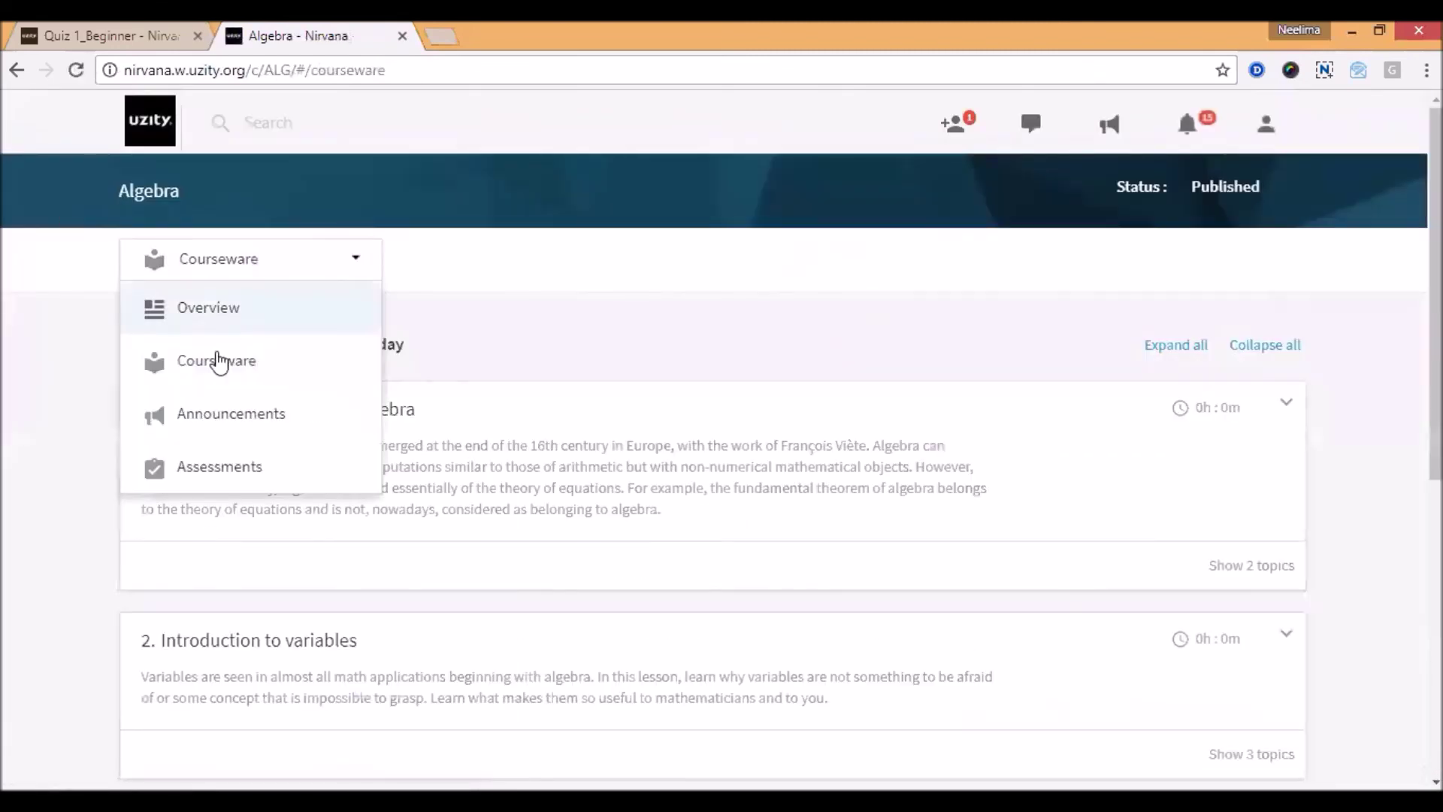
pyautogui.click(209, 462)
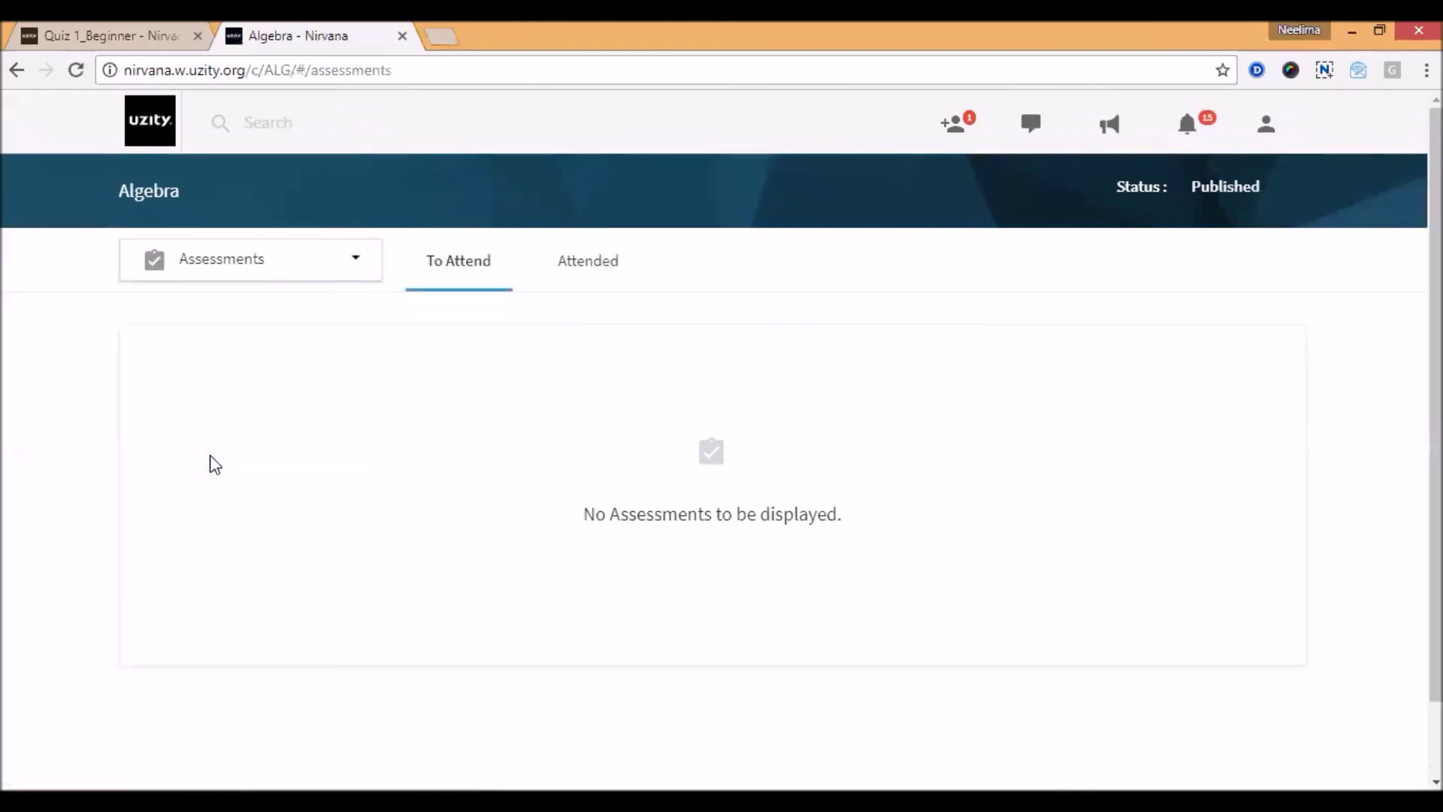
pyautogui.click(582, 271)
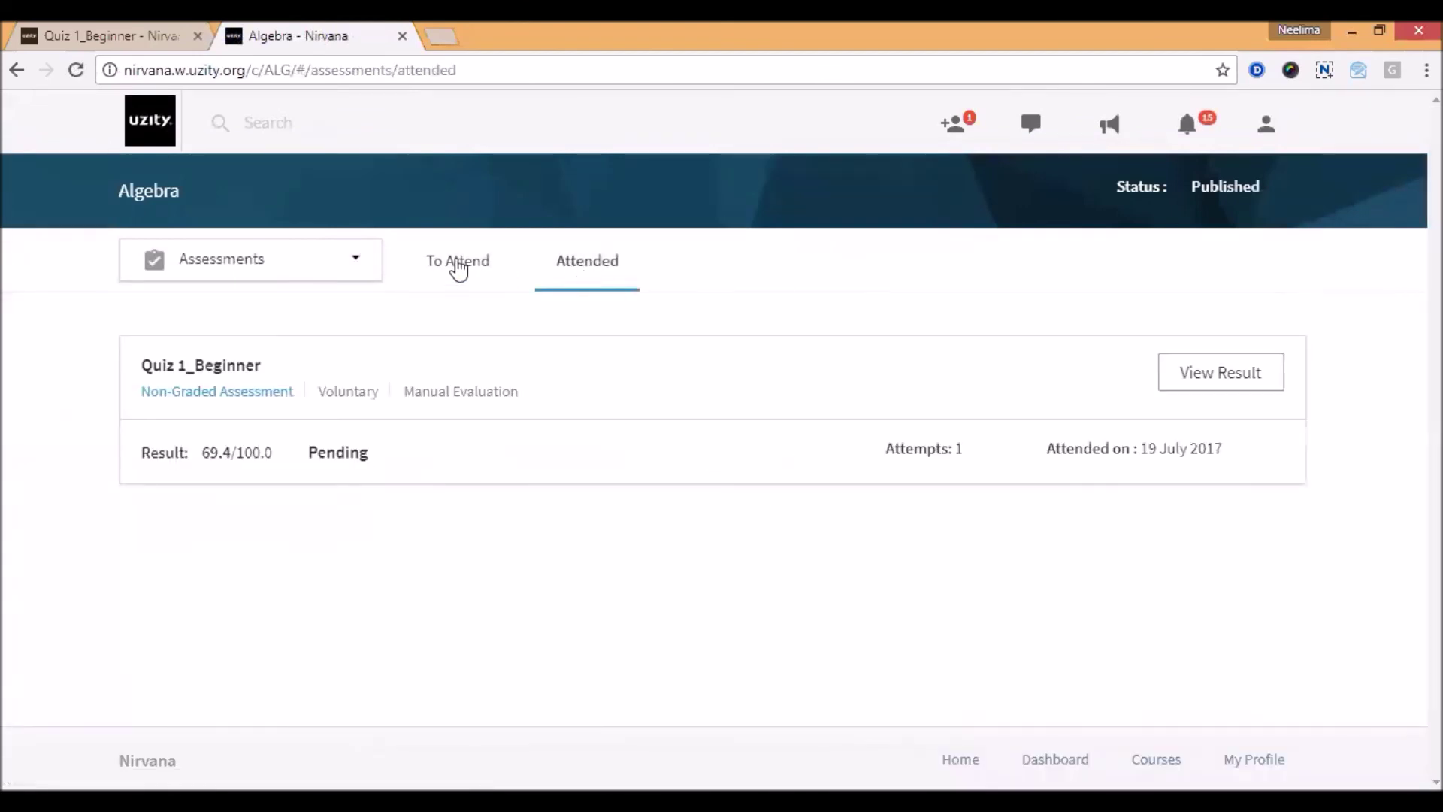
pyautogui.click(454, 270)
pyautogui.click(589, 274)
# - Open the Quiz 1_Beginner result and review its overview: grade B, 69.4/100, 7 of 10 correct
pyautogui.click(1205, 385)
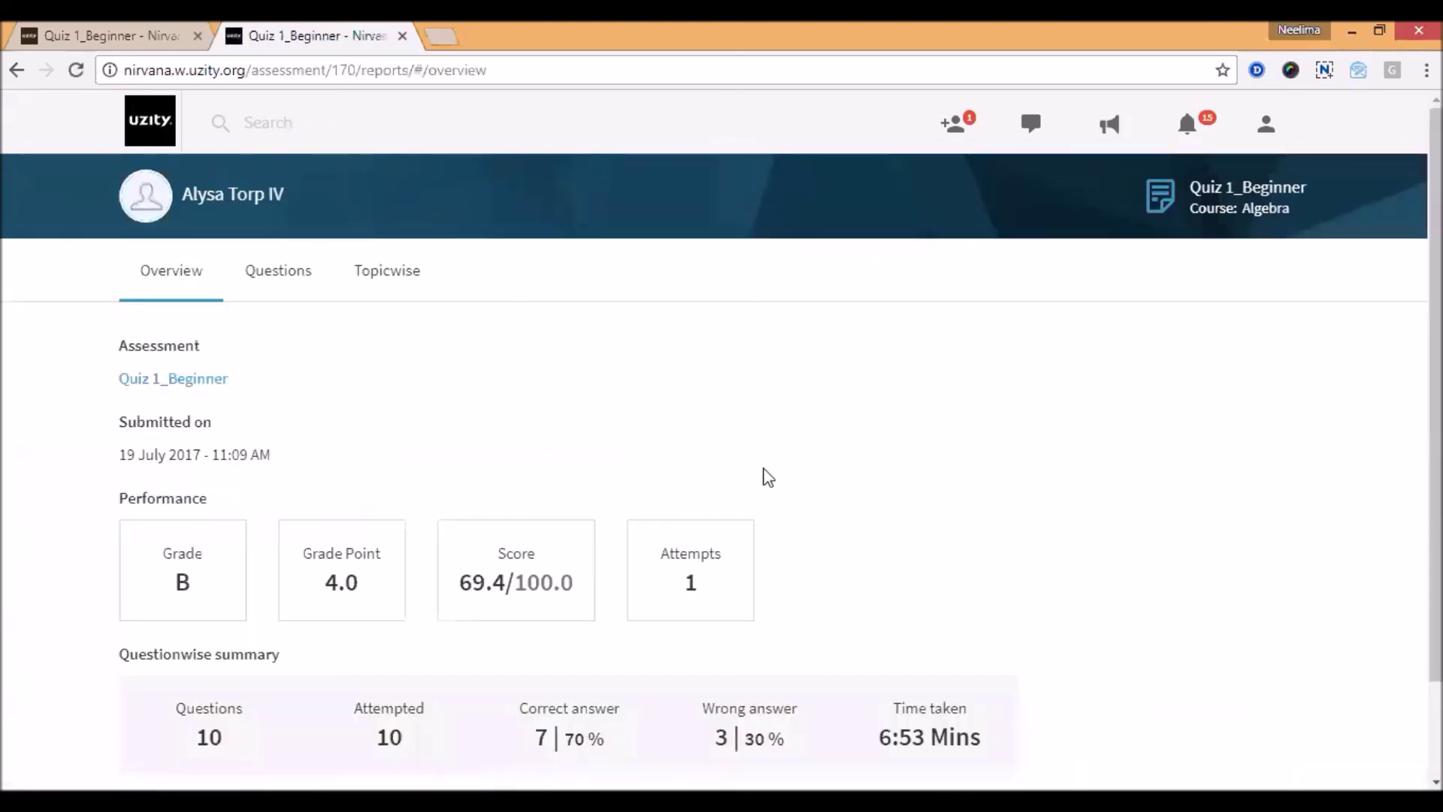
pyautogui.scroll(-2, 462, 445)
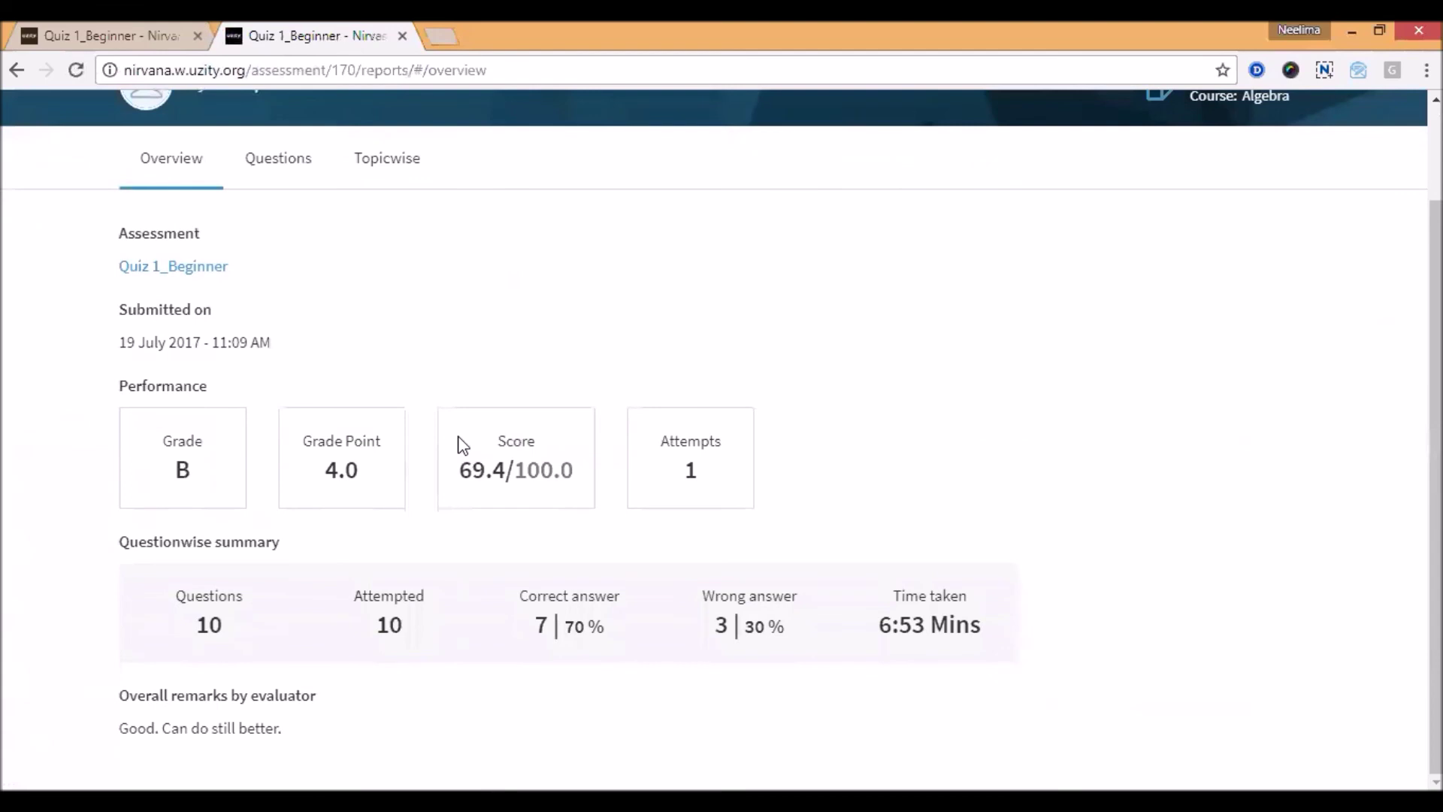
pyautogui.scroll(2, 462, 445)
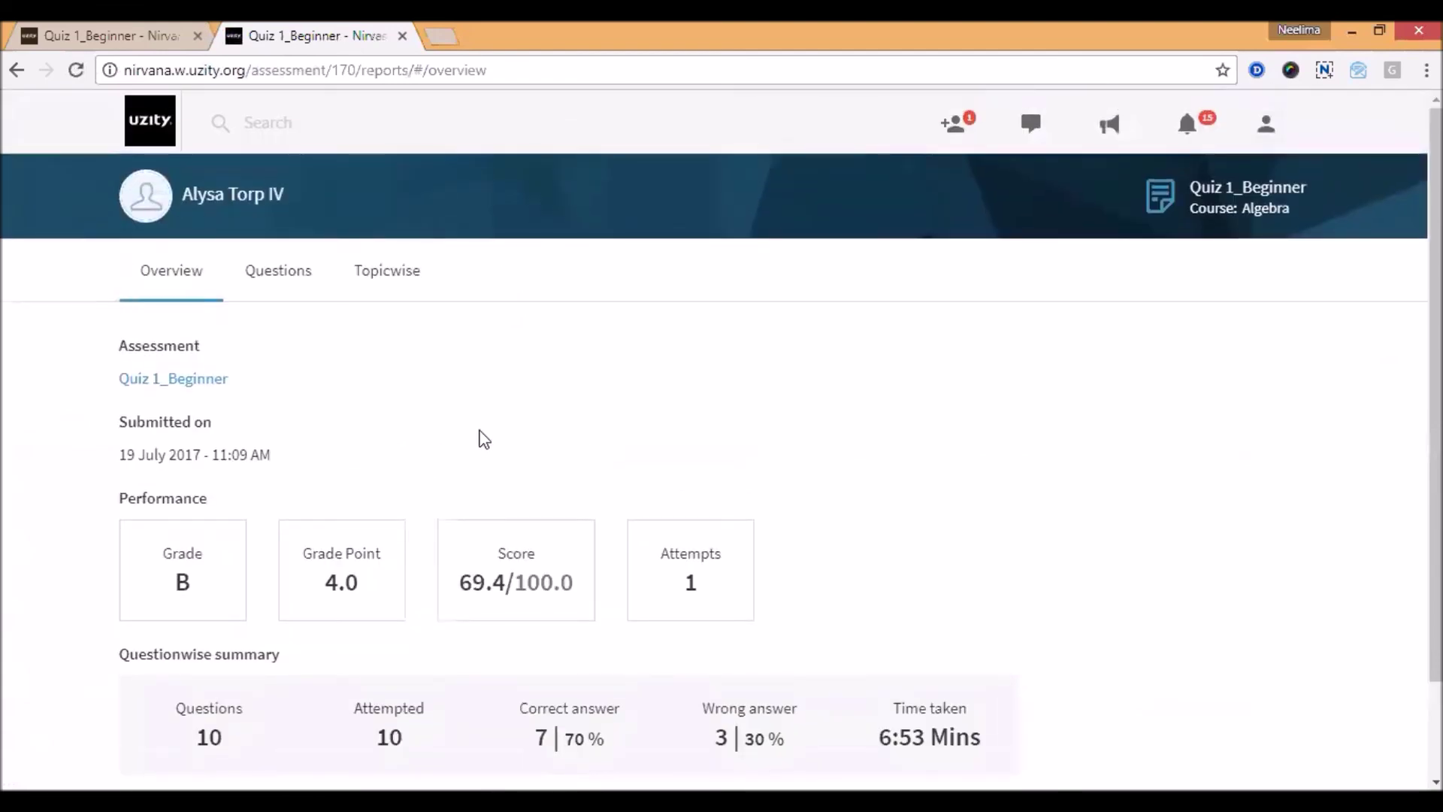
pyautogui.scroll(-2, 446, 439)
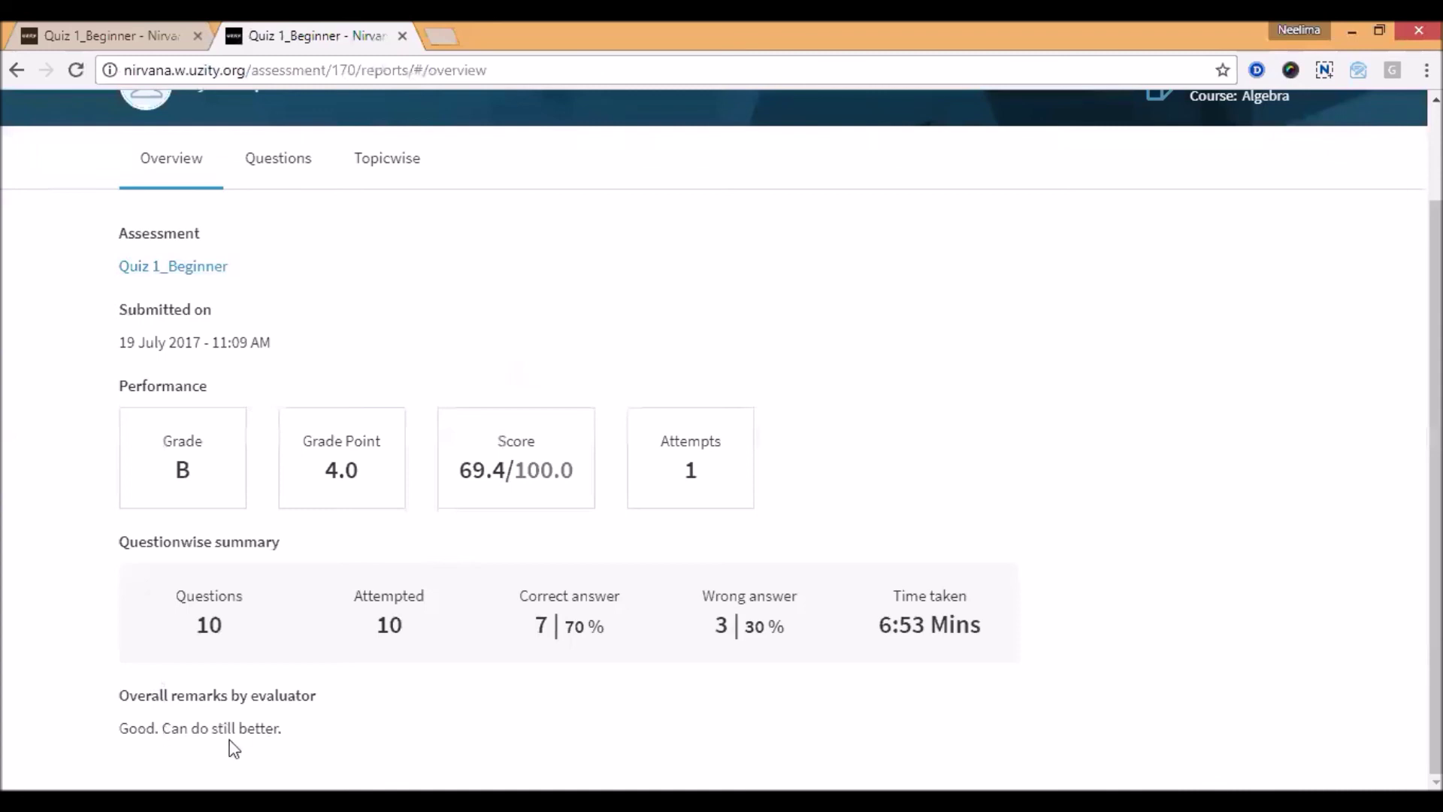
pyautogui.scroll(2, 230, 721)
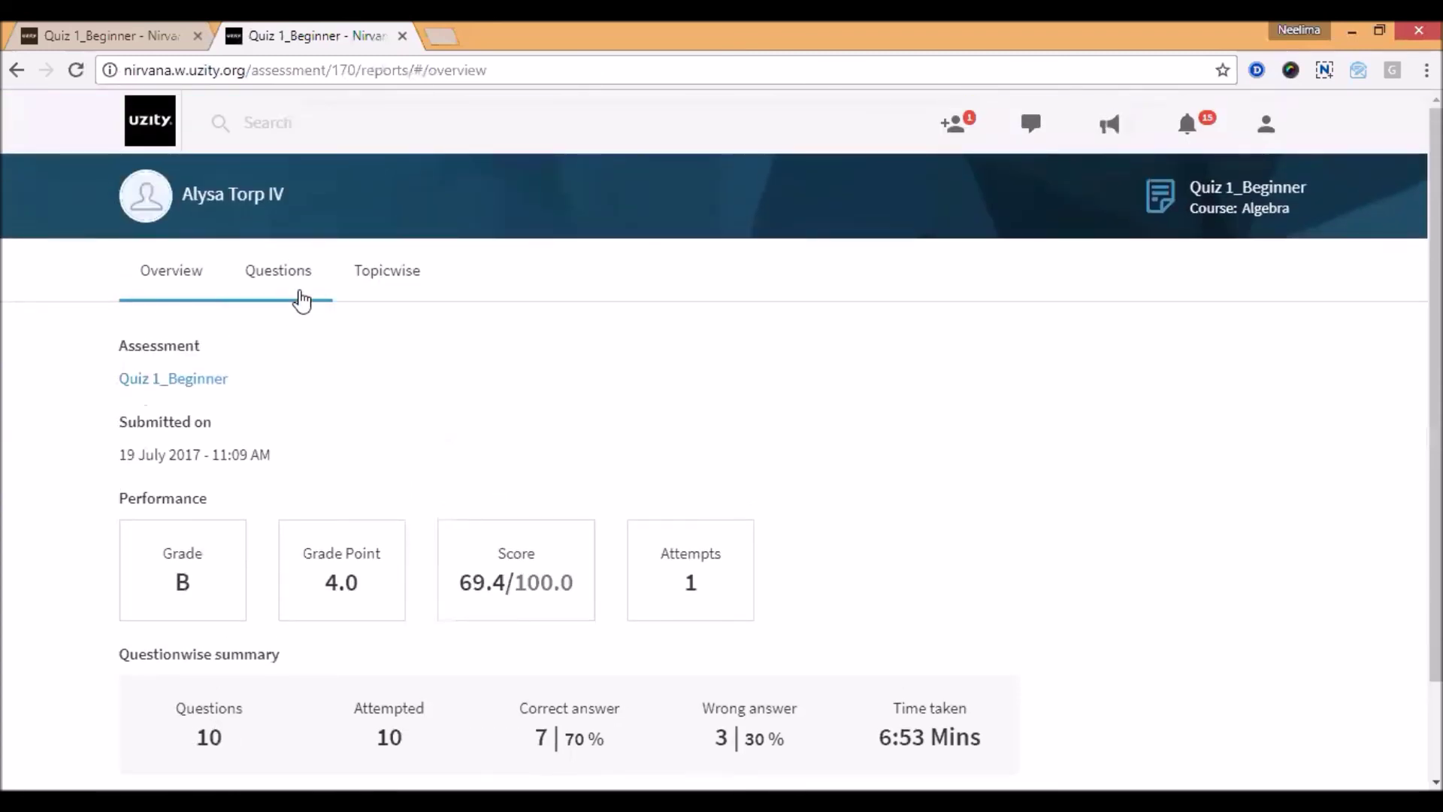
# - Review each question's marked answers on the Questions tab
pyautogui.click(294, 292)
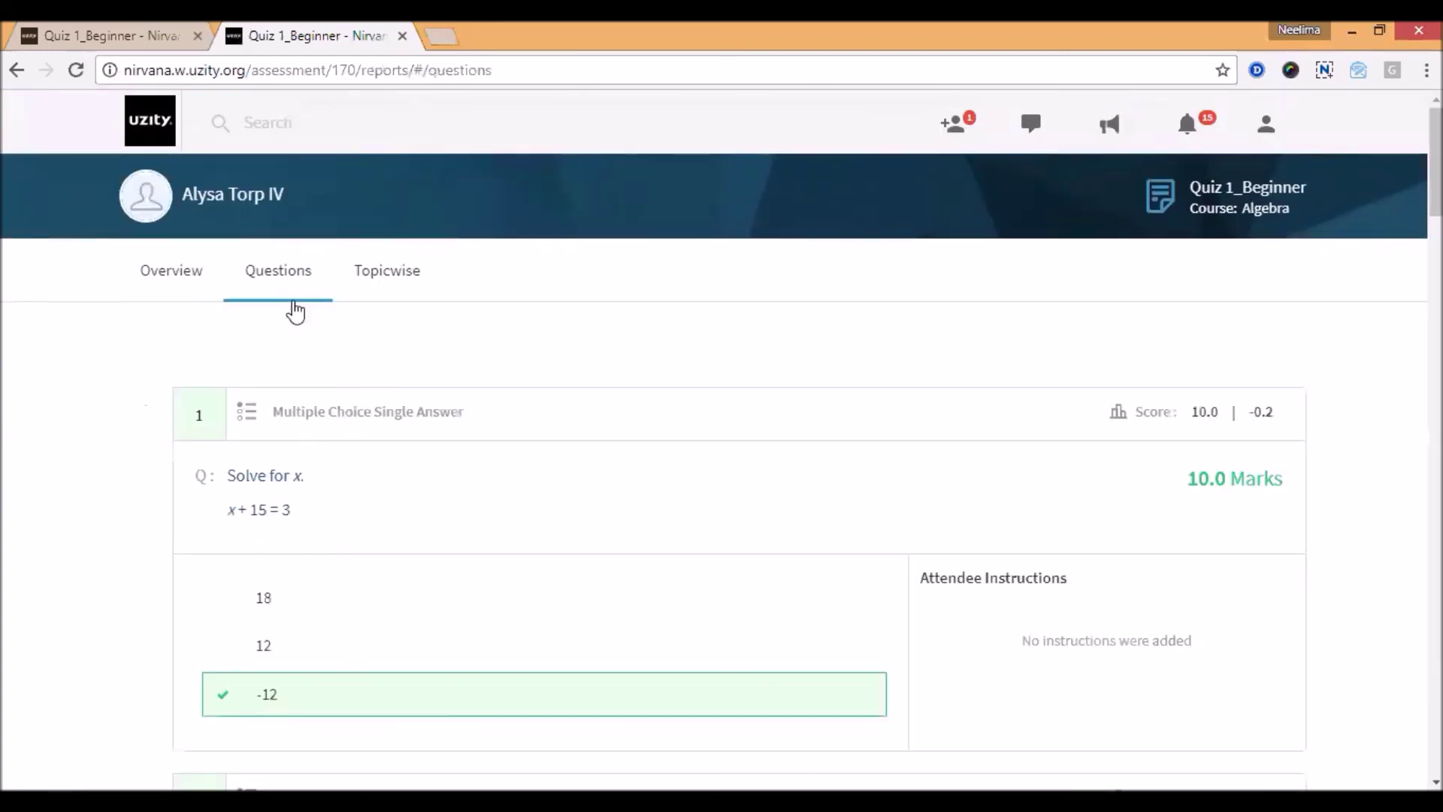
pyautogui.scroll(-3, 296, 514)
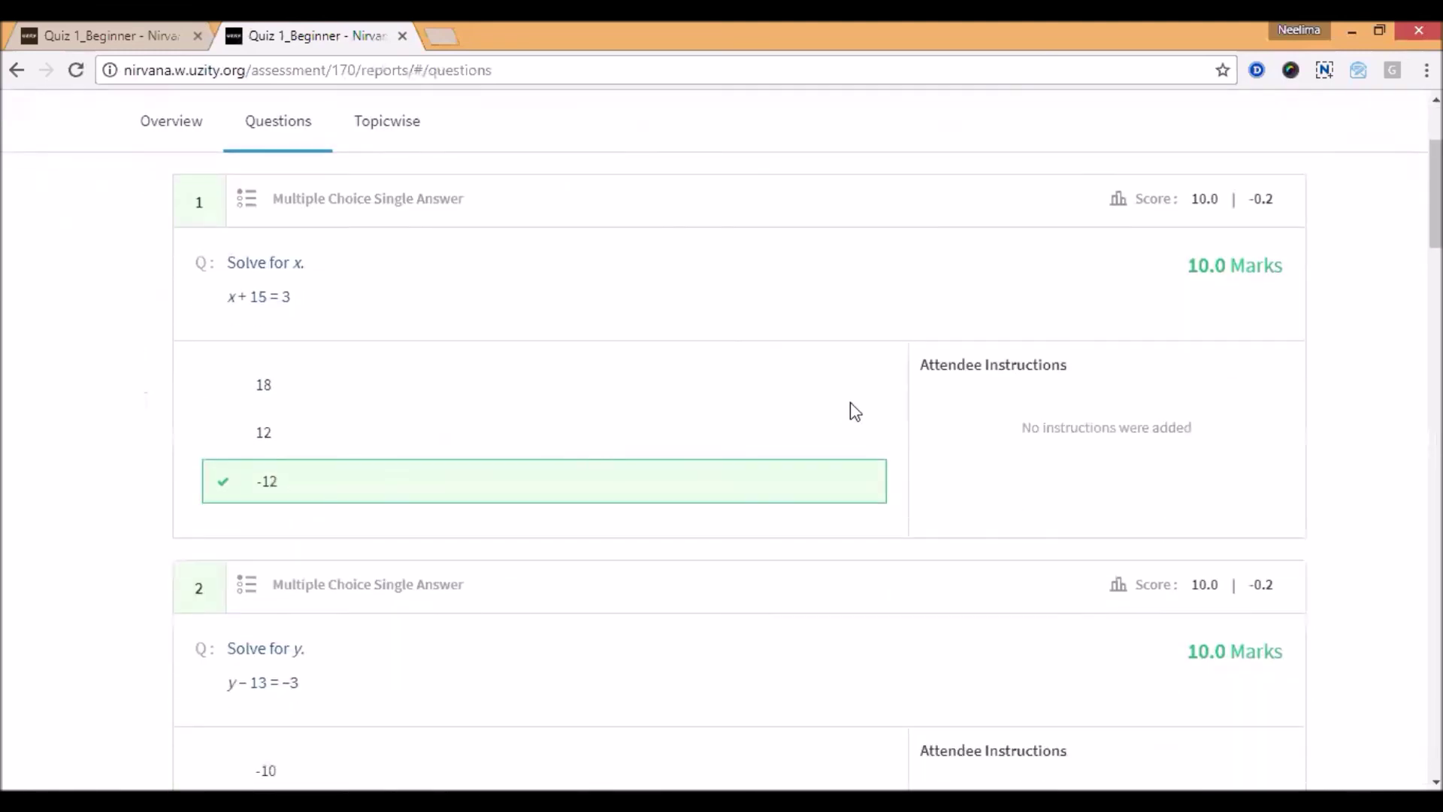
pyautogui.scroll(-15, 1233, 408)
pyautogui.scroll(-4, 1186, 416)
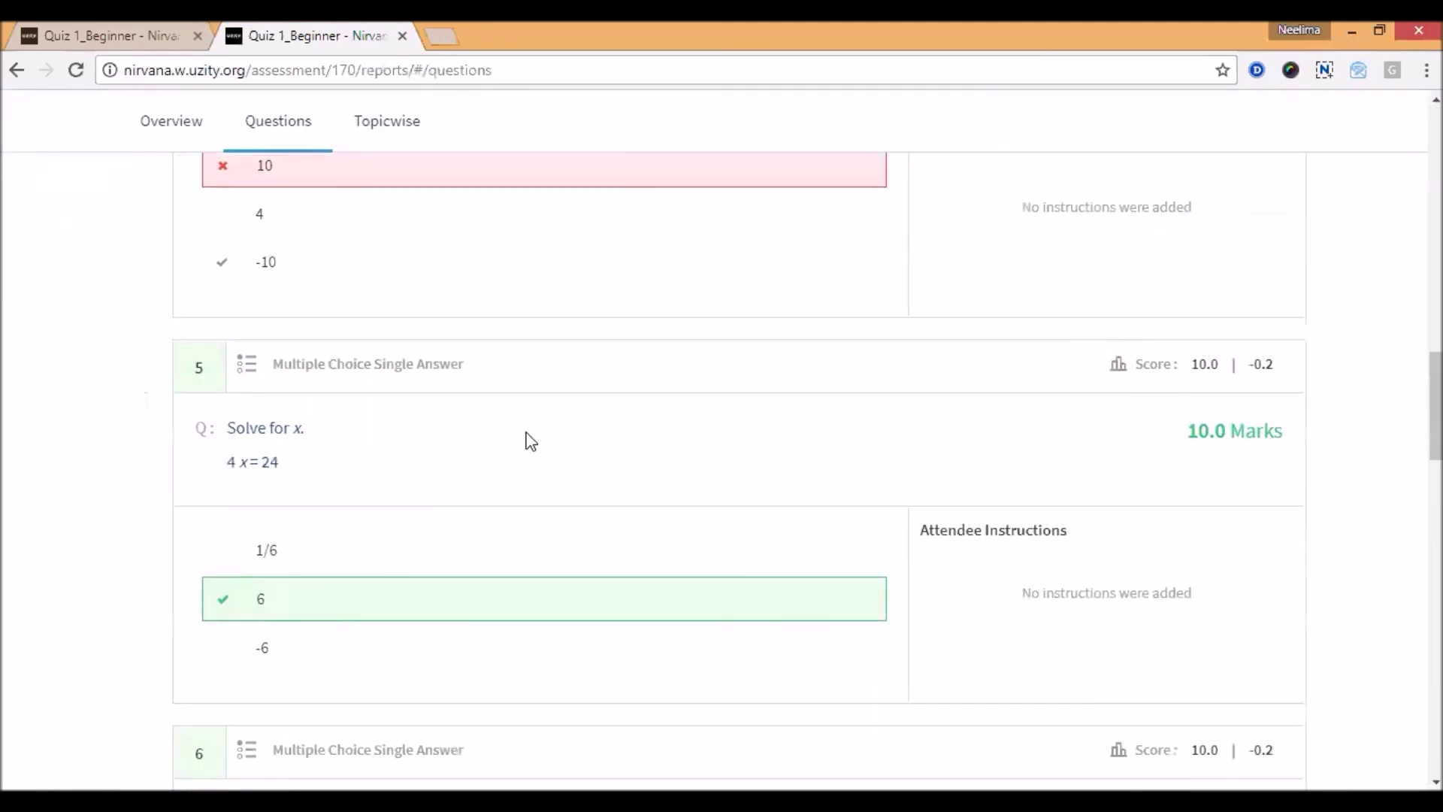
pyautogui.scroll(3, 386, 457)
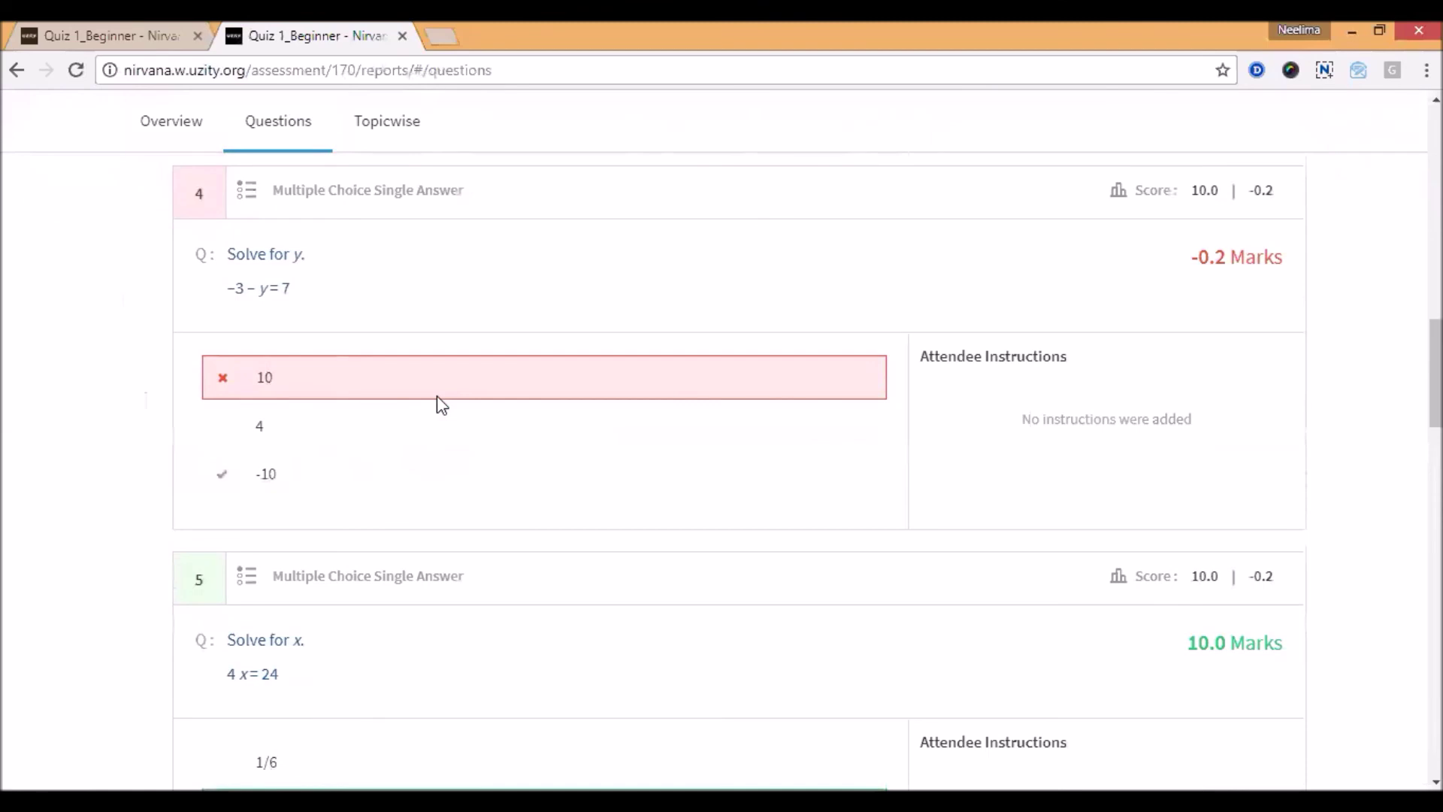
pyautogui.scroll(-7, 428, 403)
pyautogui.scroll(-7, 432, 418)
pyautogui.scroll(-14, 433, 419)
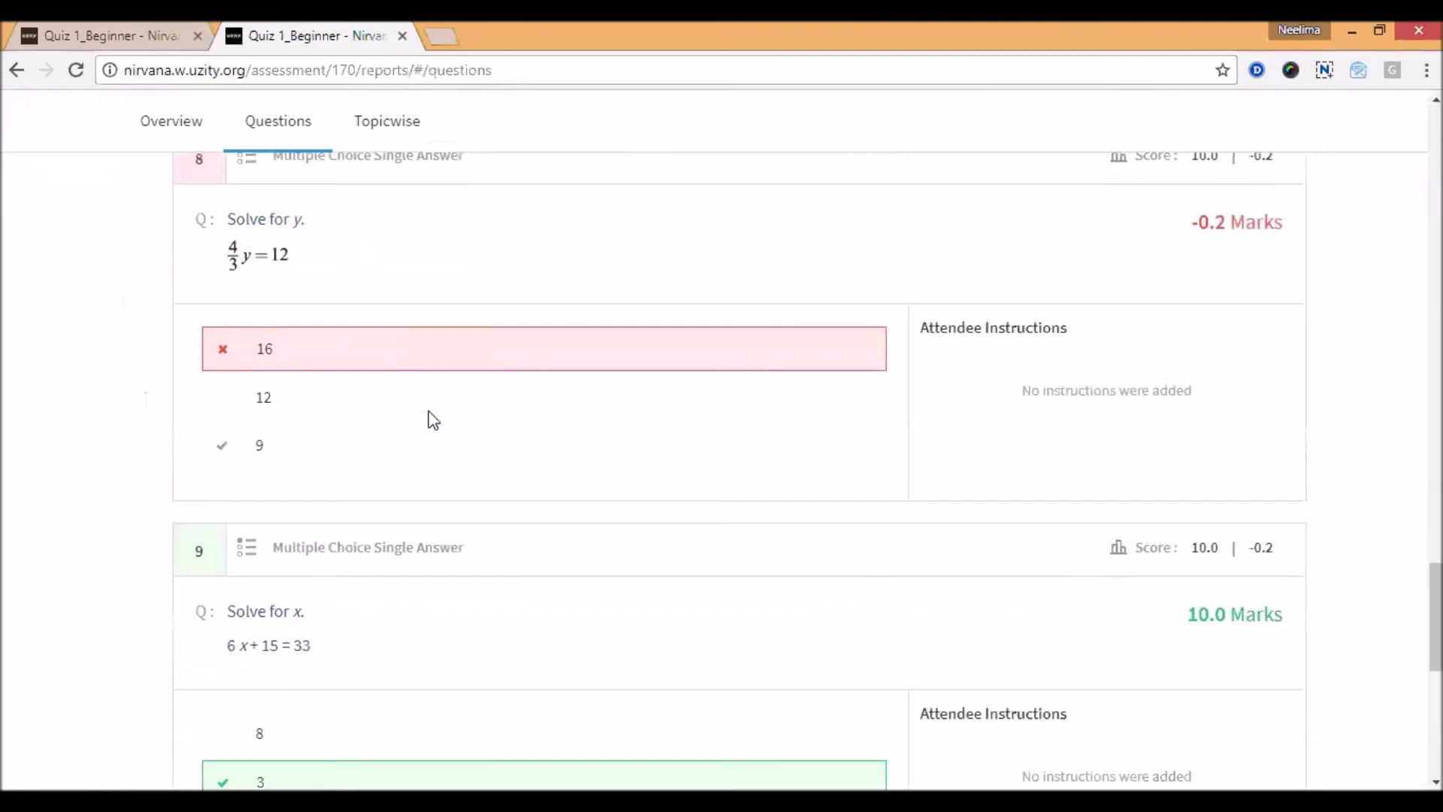
pyautogui.scroll(9, 426, 422)
pyautogui.scroll(19, 435, 426)
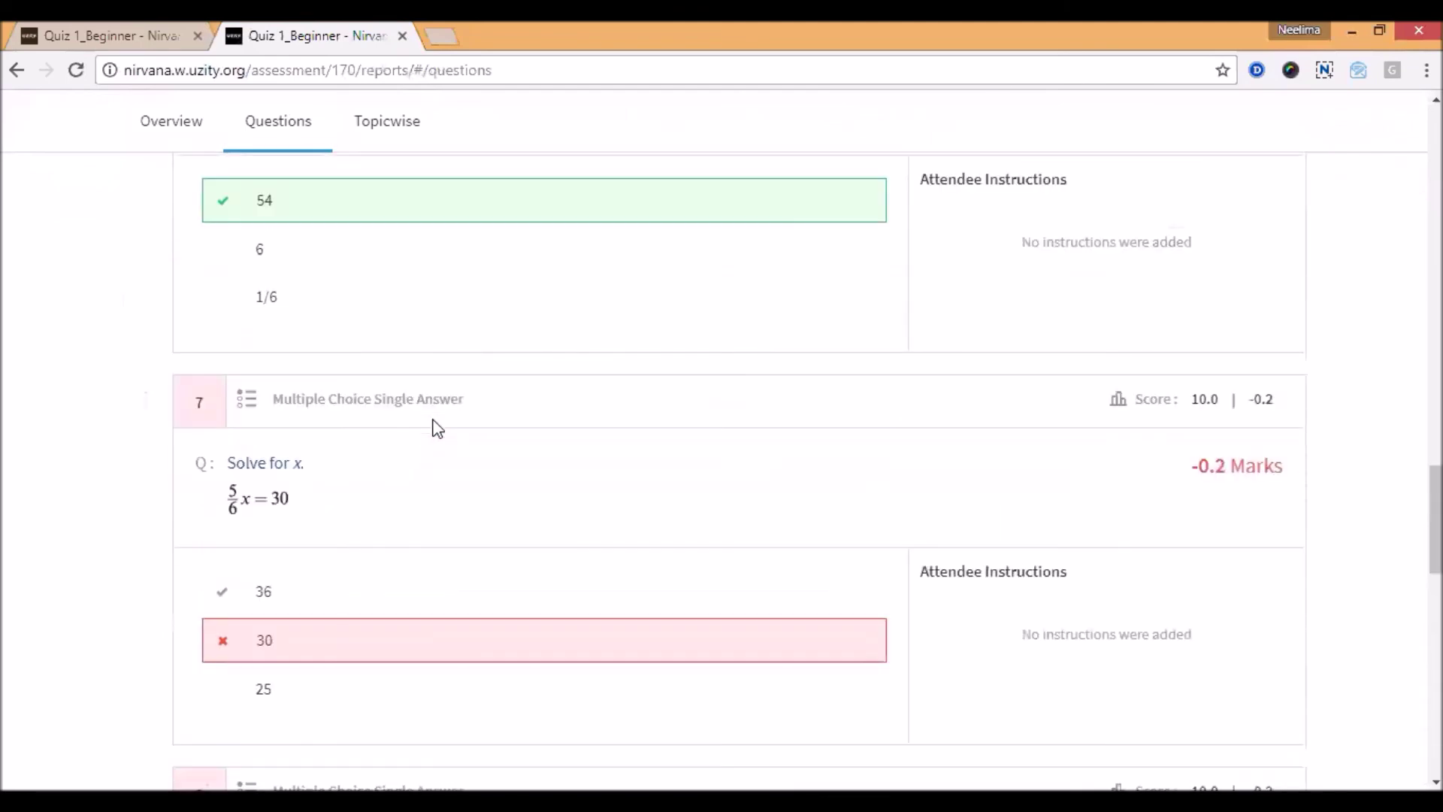
pyautogui.scroll(7, 435, 430)
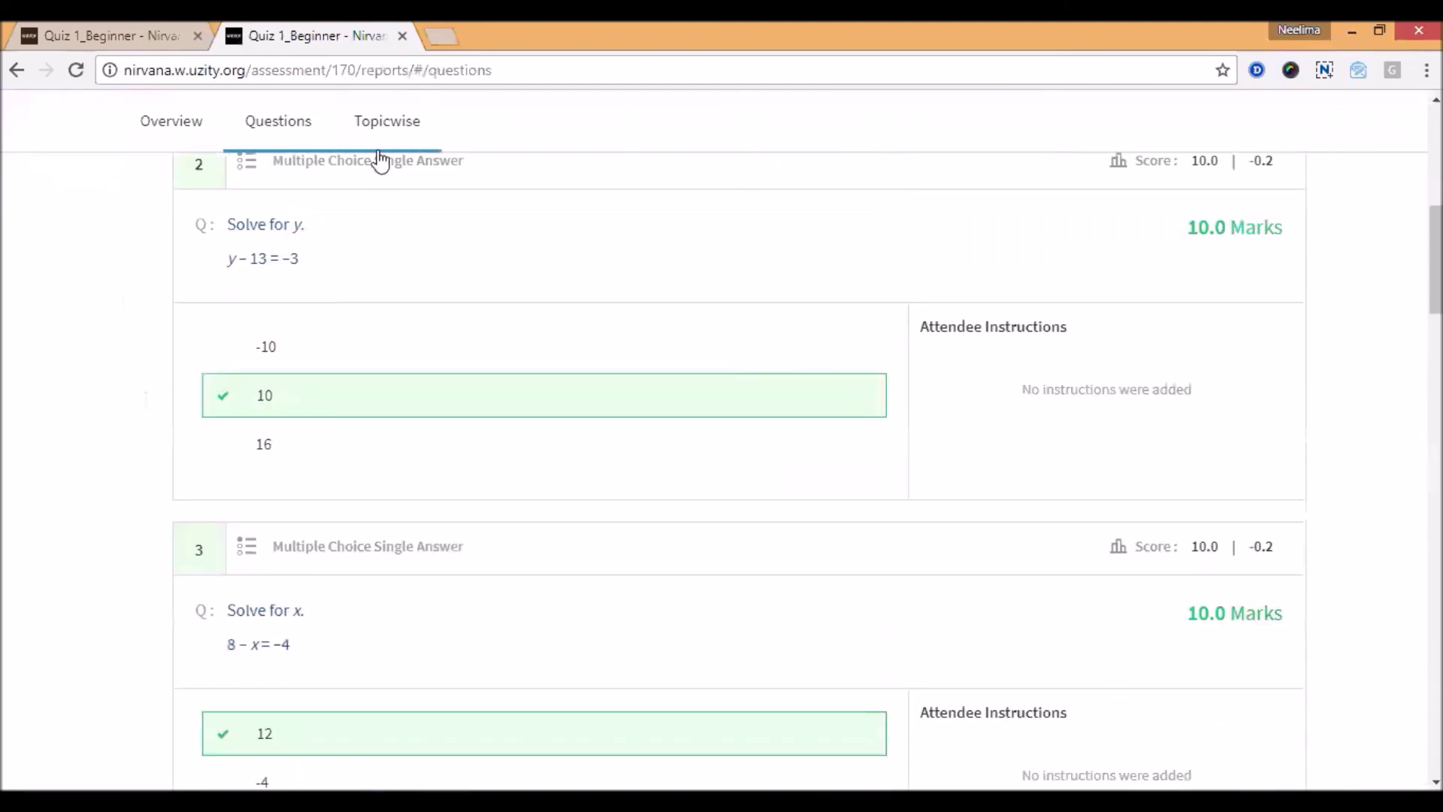
# - Check the Topicwise results and the Overview again, then return to the Learning courses page
pyautogui.click(385, 124)
pyautogui.scroll(-4, 369, 512)
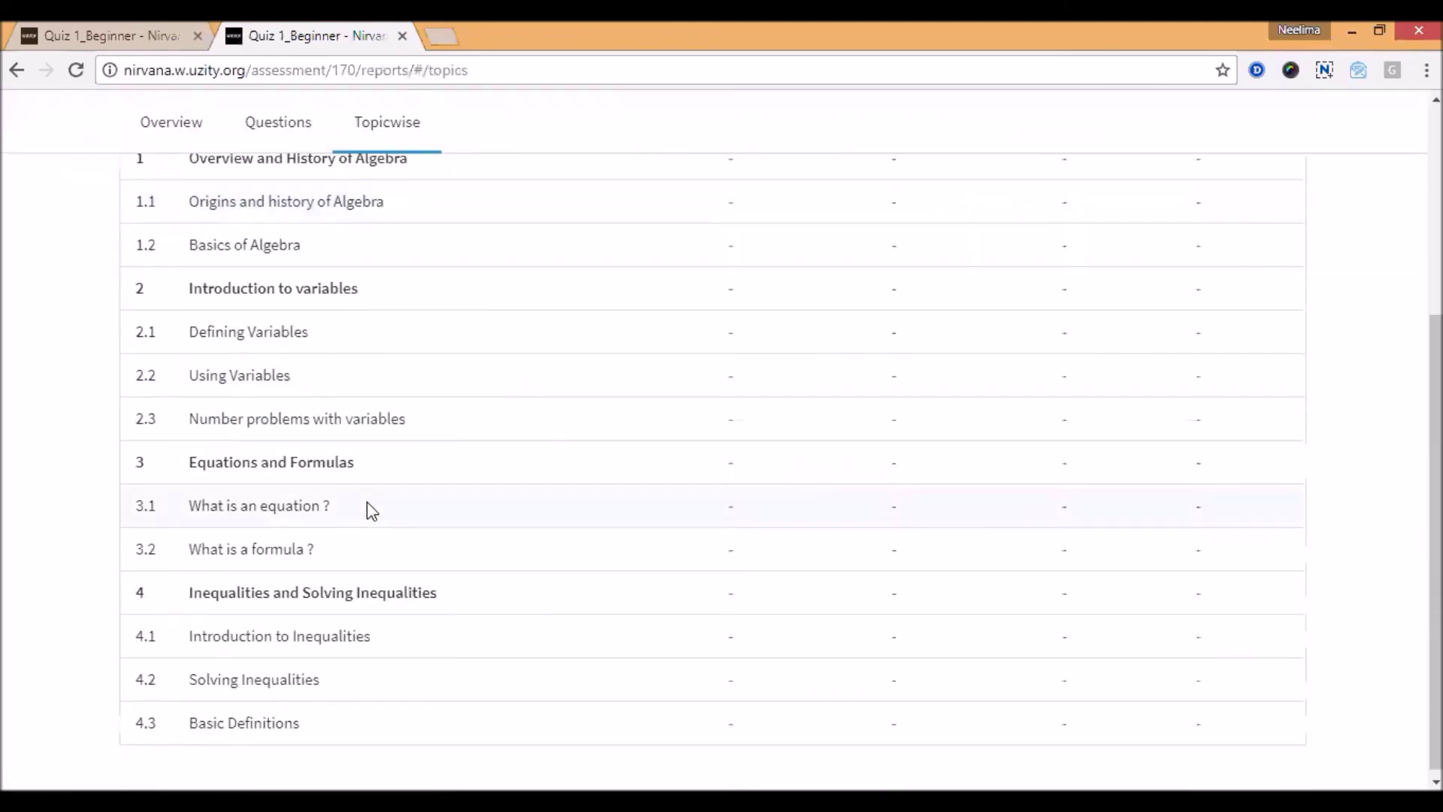
pyautogui.scroll(4, 367, 502)
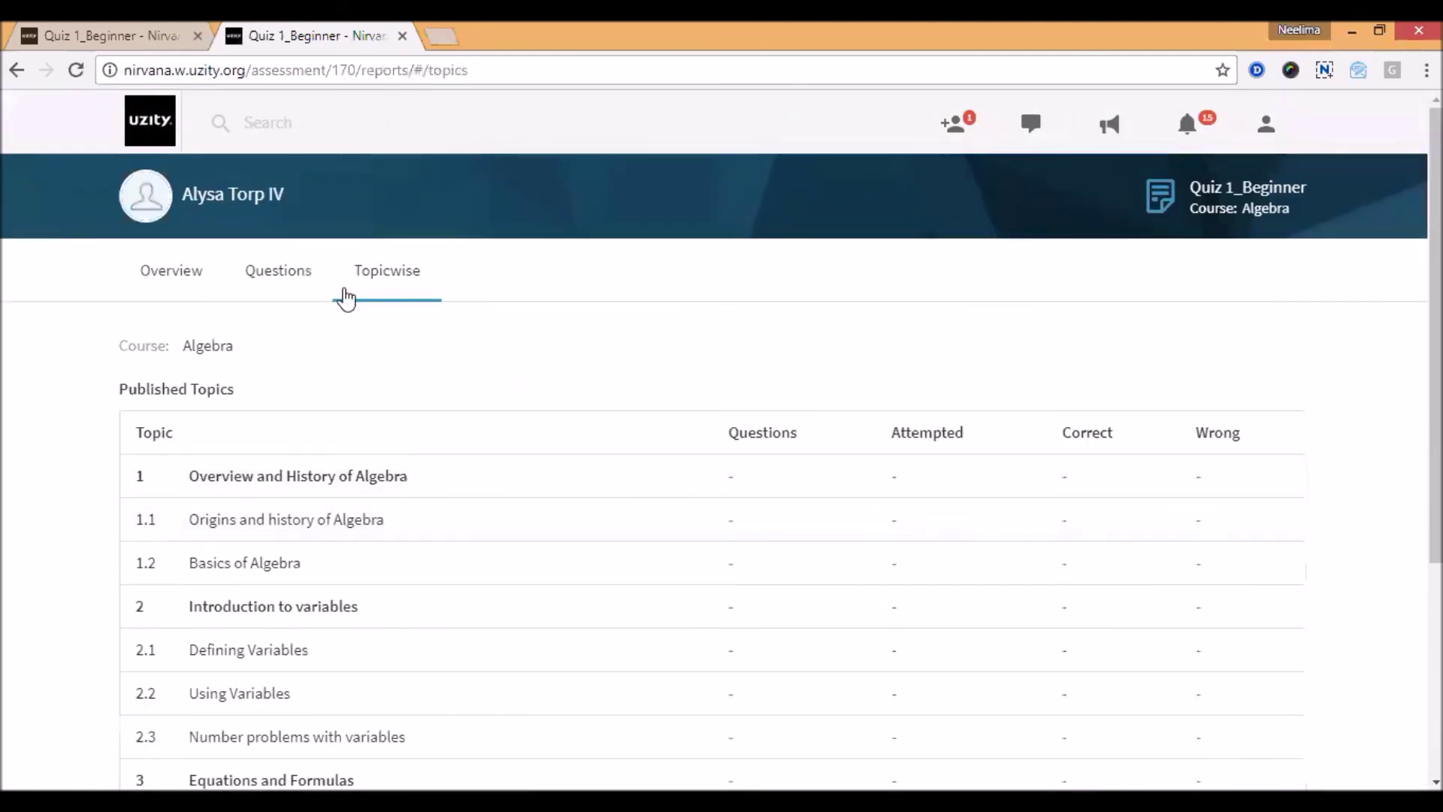
pyautogui.click(199, 270)
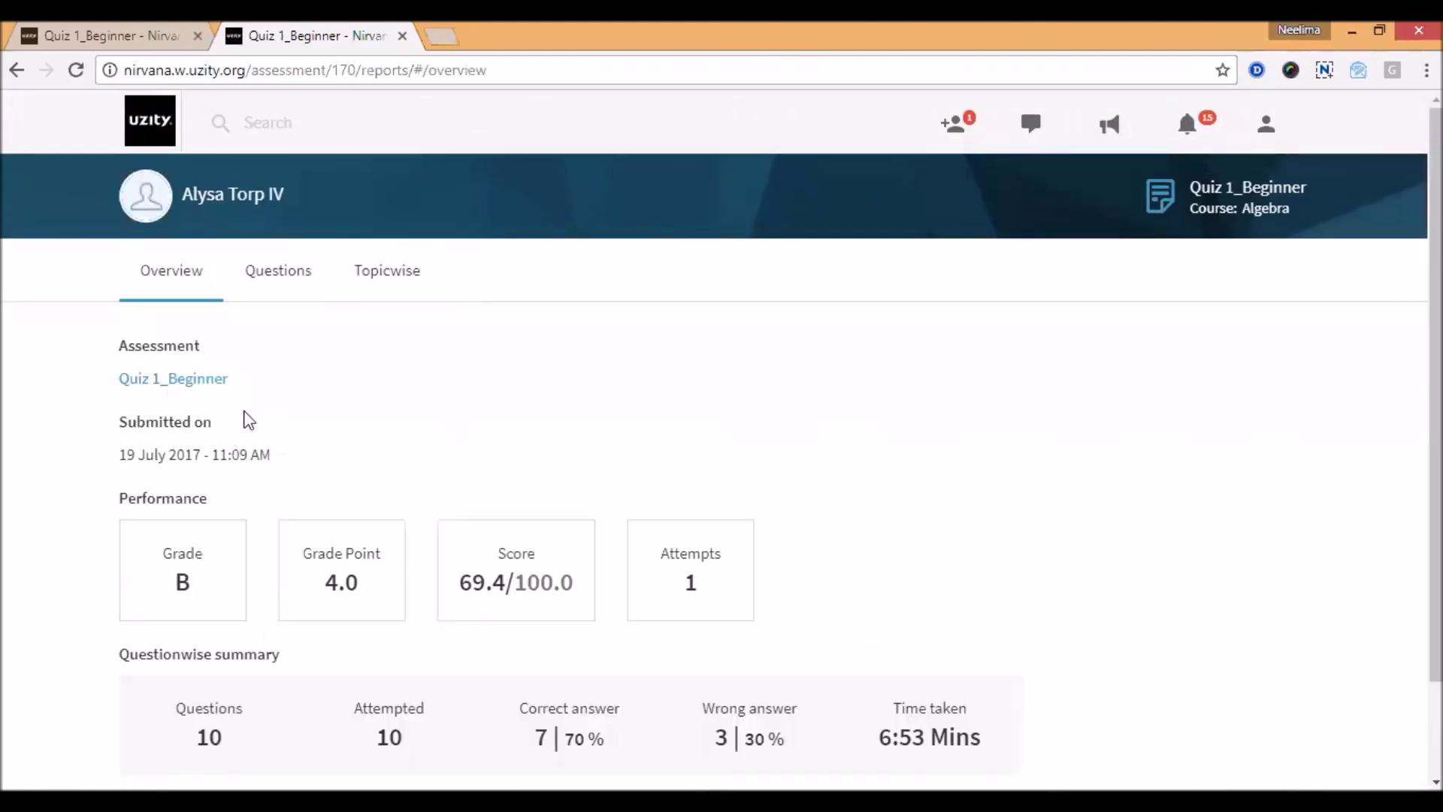
pyautogui.click(161, 124)
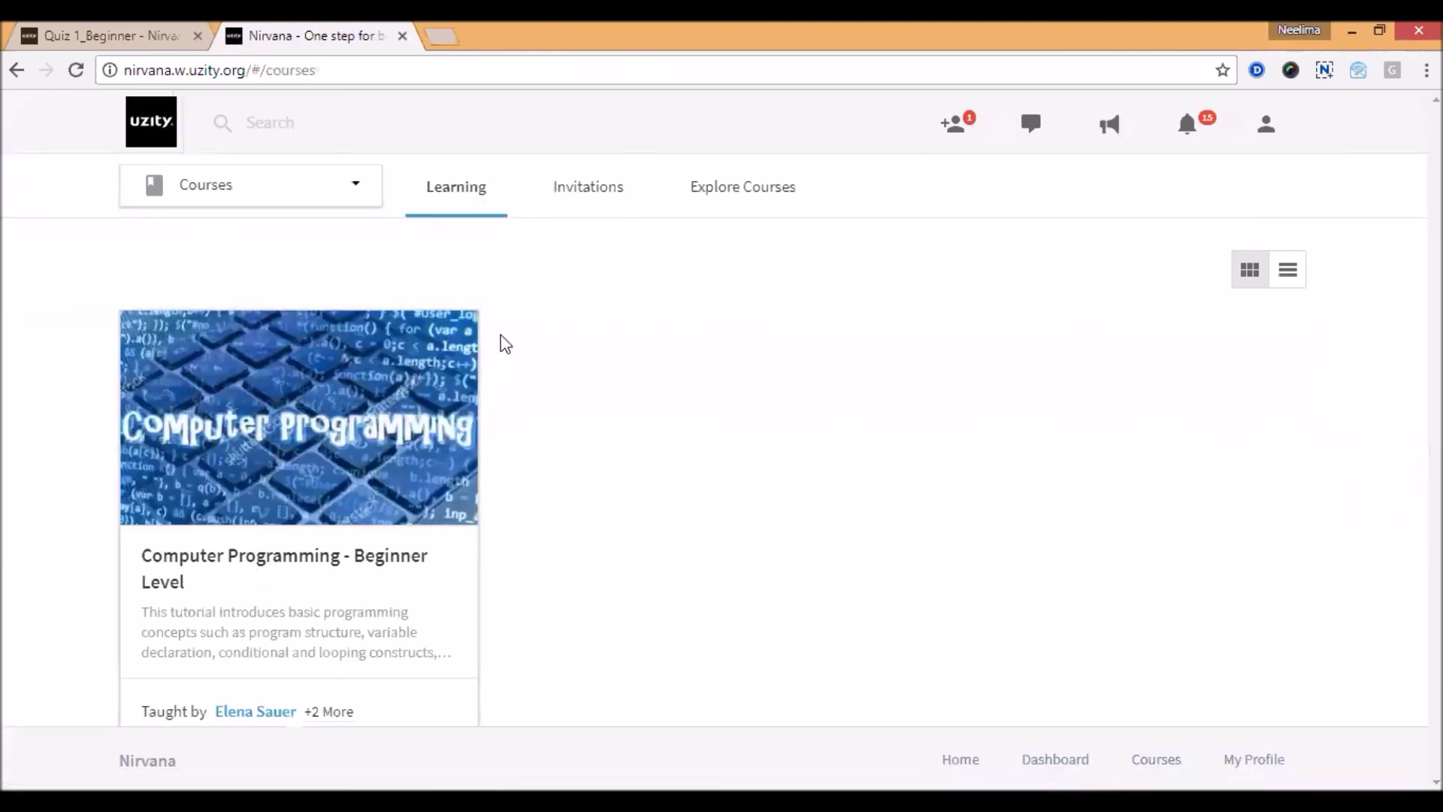
# - Check the organization's empty Announcements list, then return to Courses listing Algebra and Computer Programming
pyautogui.click(331, 197)
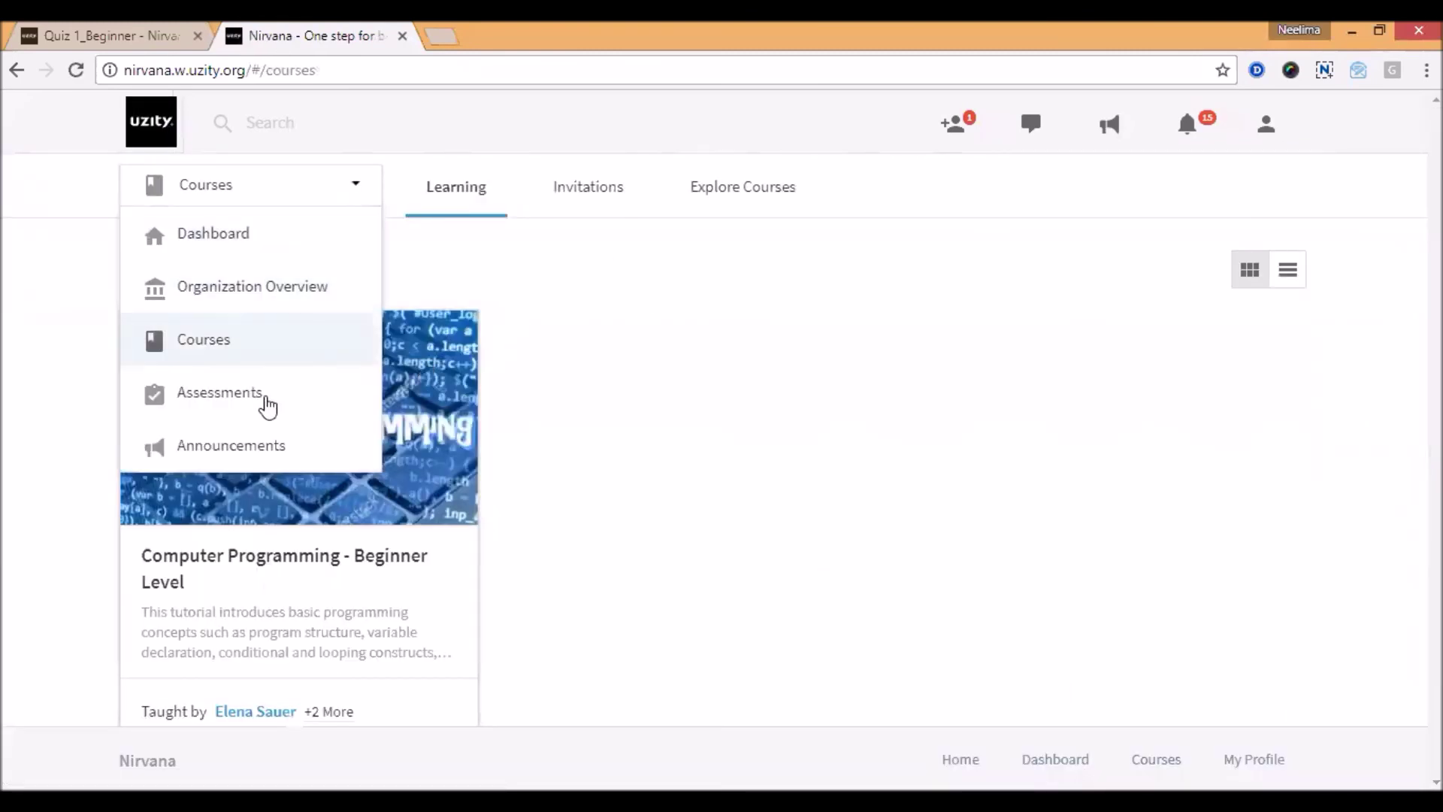
pyautogui.click(277, 449)
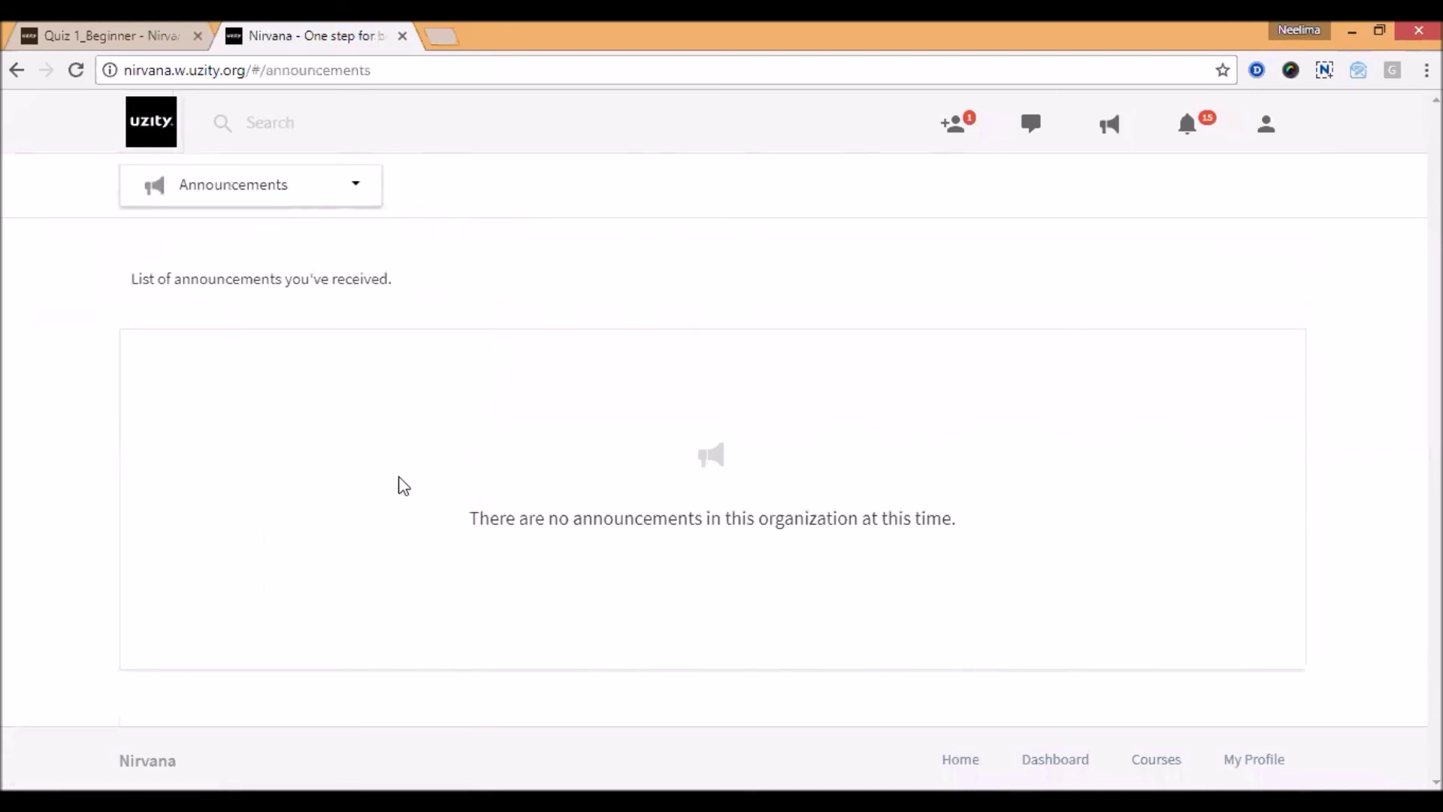
pyautogui.click(150, 120)
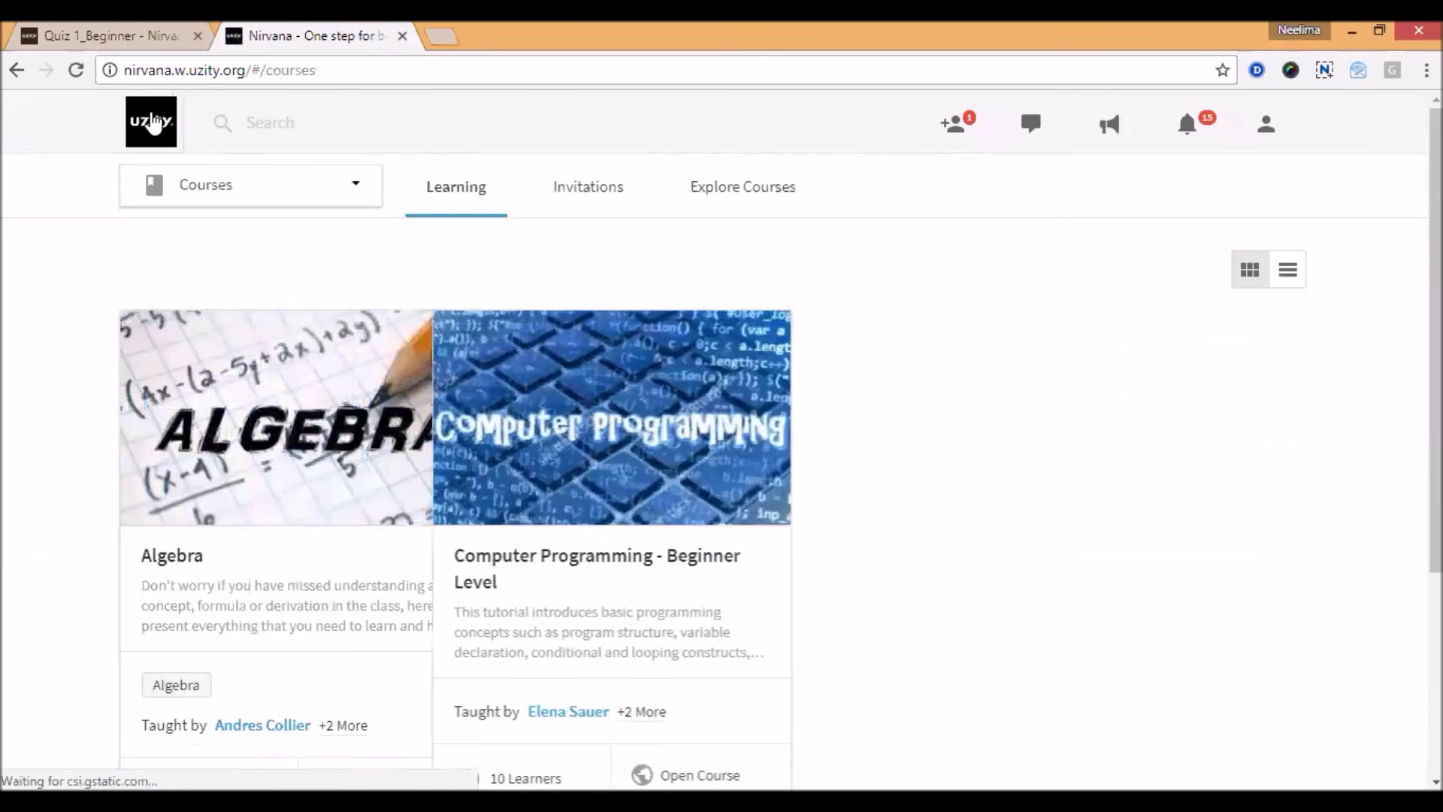